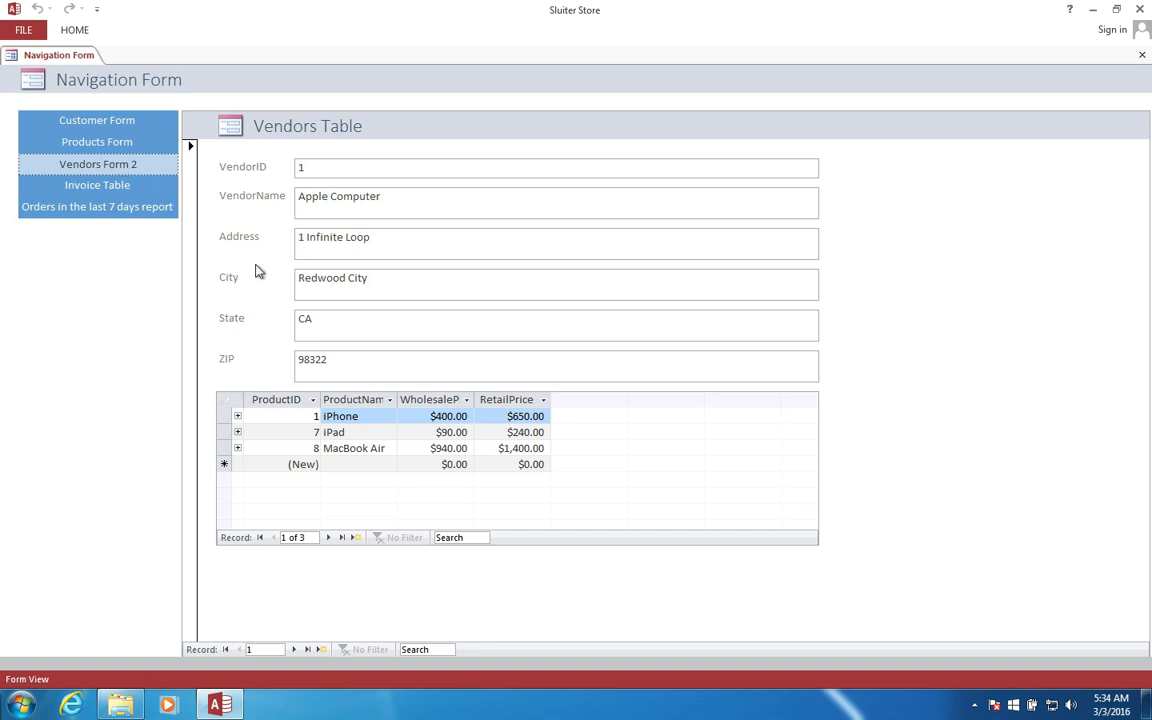
Step: Browse forward through the vendor records to vendor 3 and its product list
click(298, 650)
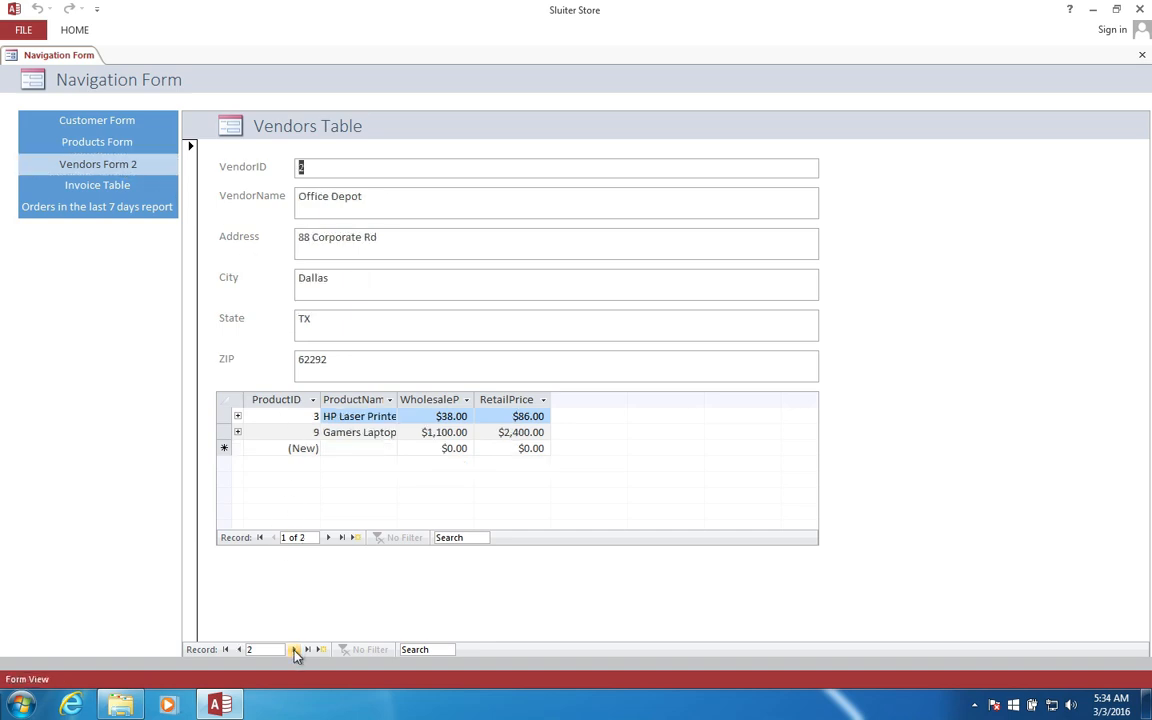
click(296, 650)
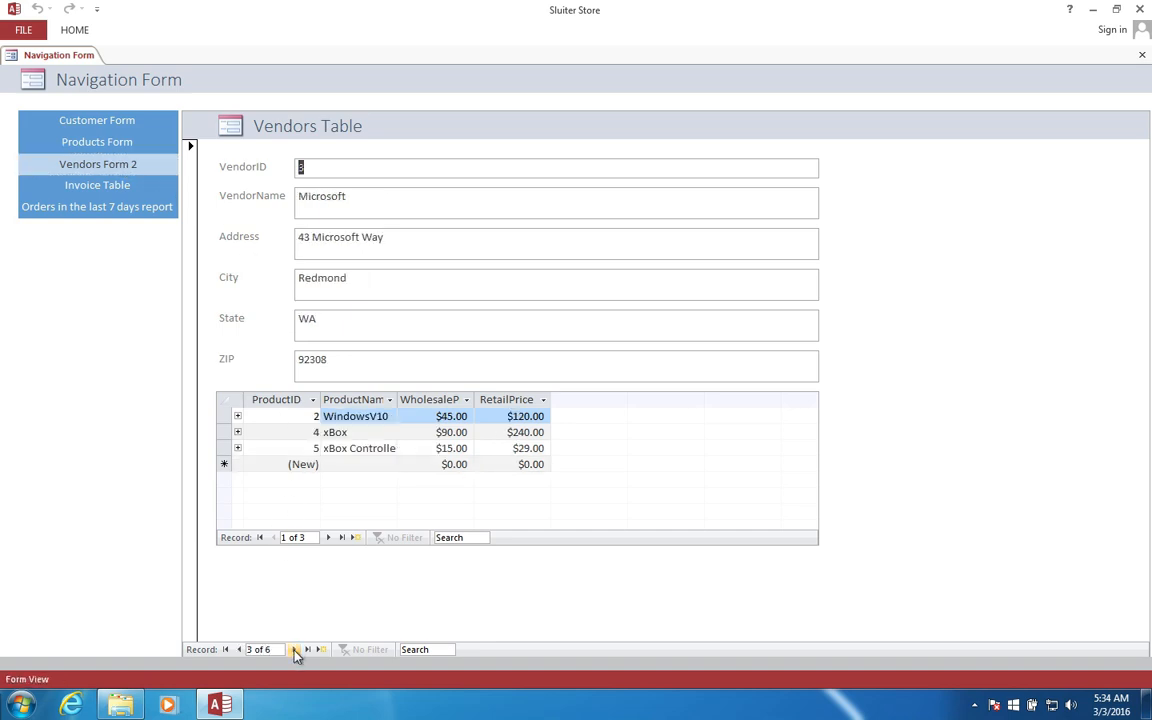
Step: Open the Invoice Table form, start a new invoice and assign an existing customer to it
click(113, 188)
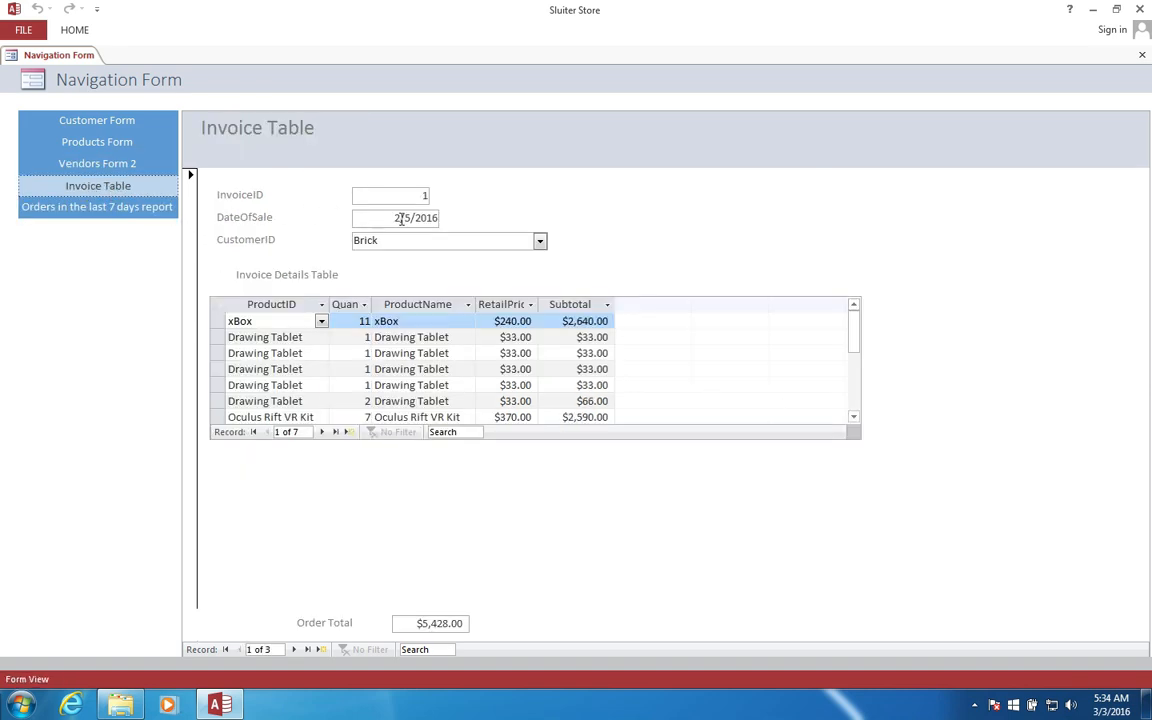
click(321, 649)
click(540, 241)
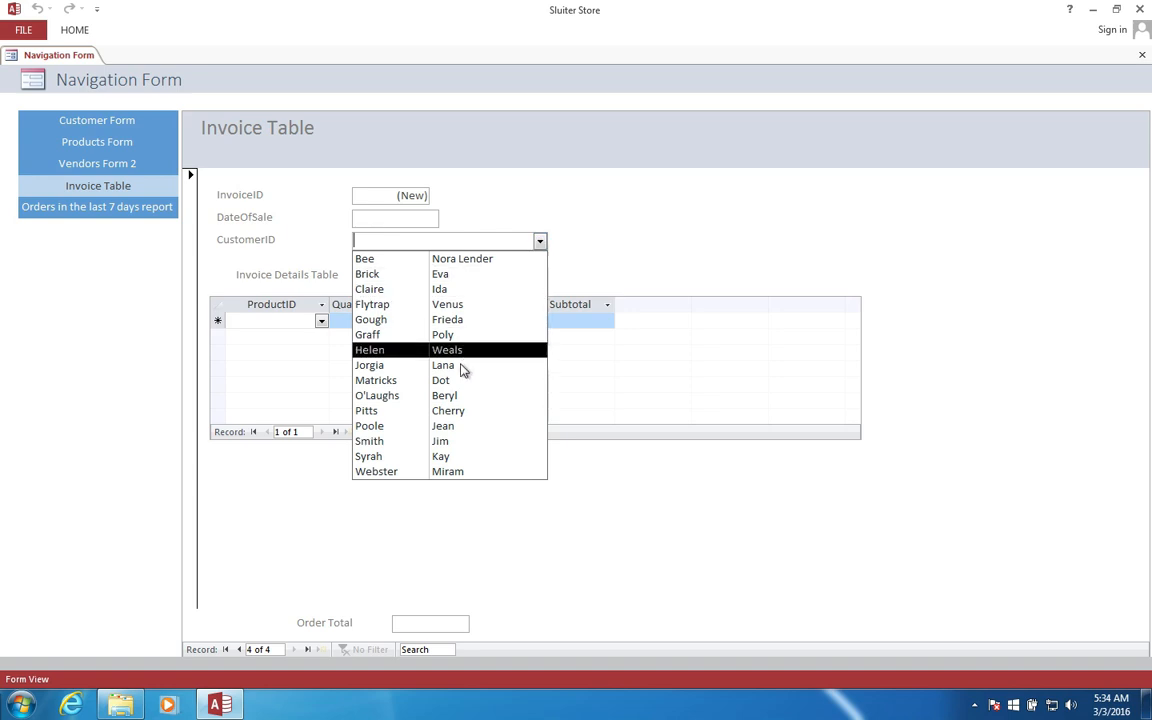
click(450, 411)
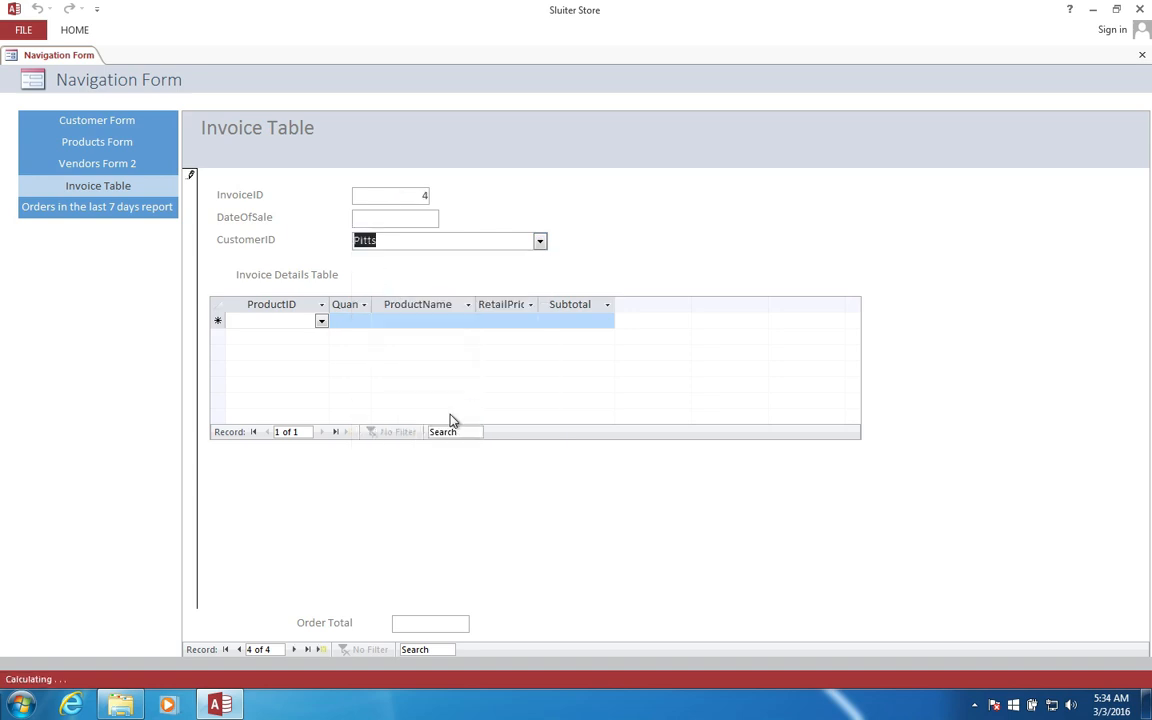
Step: Add the Oculus Rift VR Kit to the new invoice's details with a quantity of 3
click(321, 321)
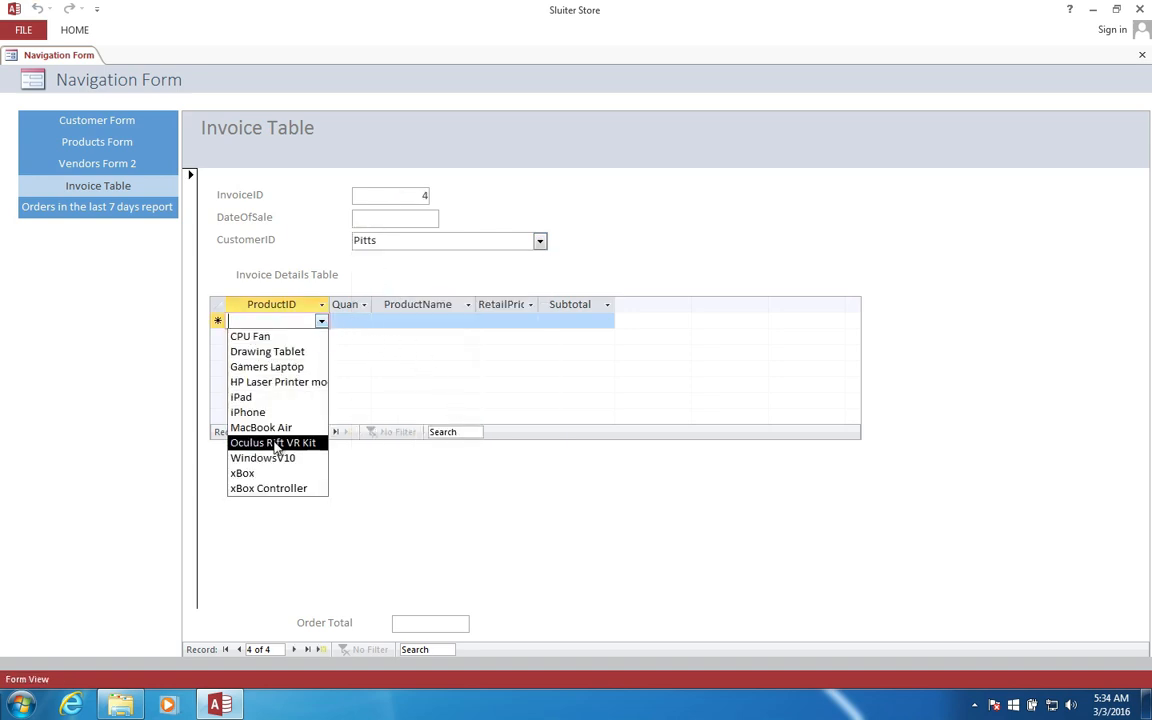
click(280, 444)
click(356, 320)
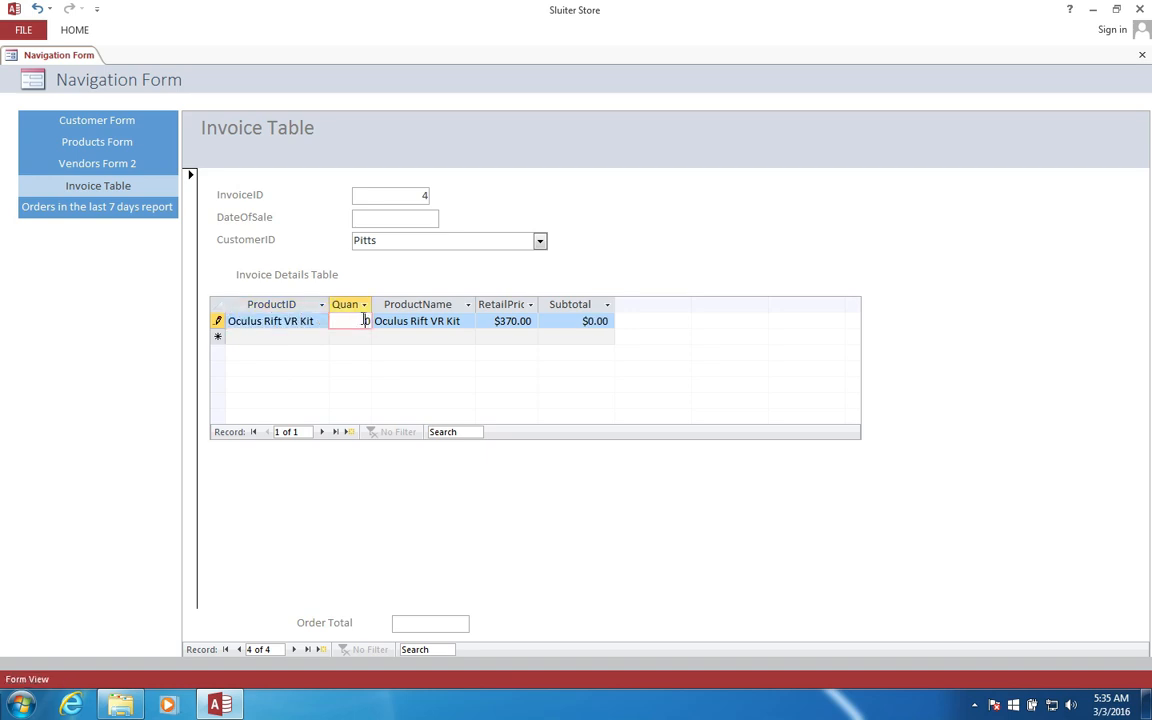
text(3)
key(Tab)
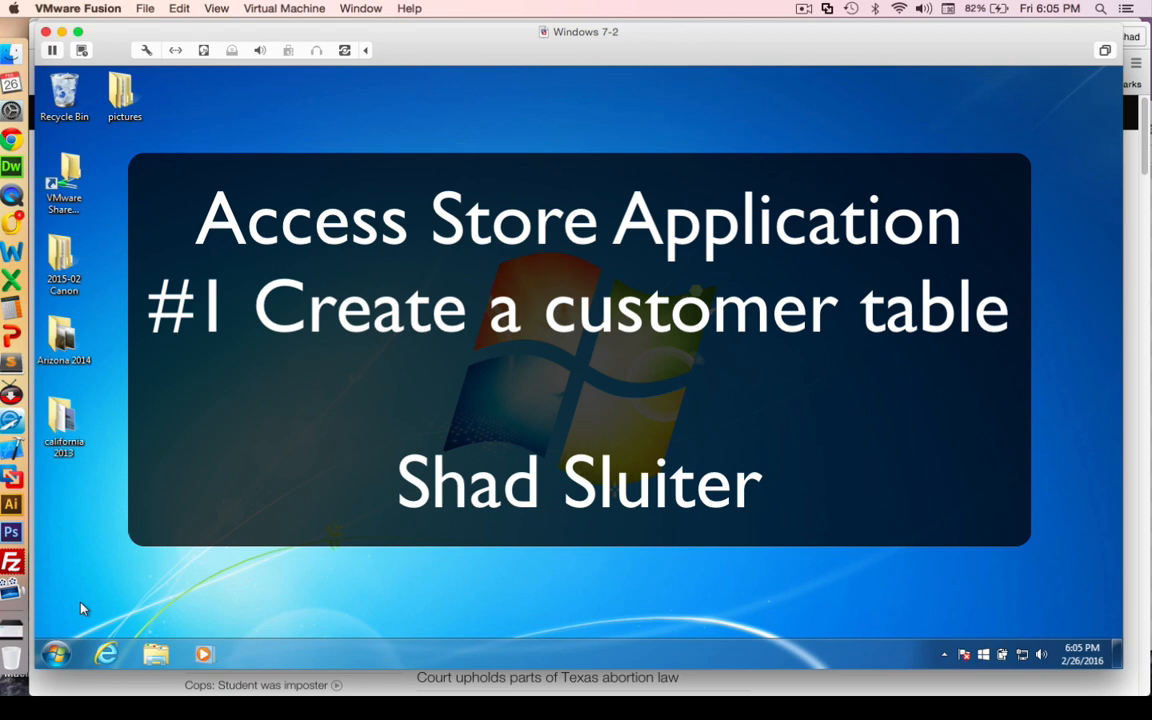
Step: Launch Access 2013 from the Microsoft Office 2013 programs
click(56, 655)
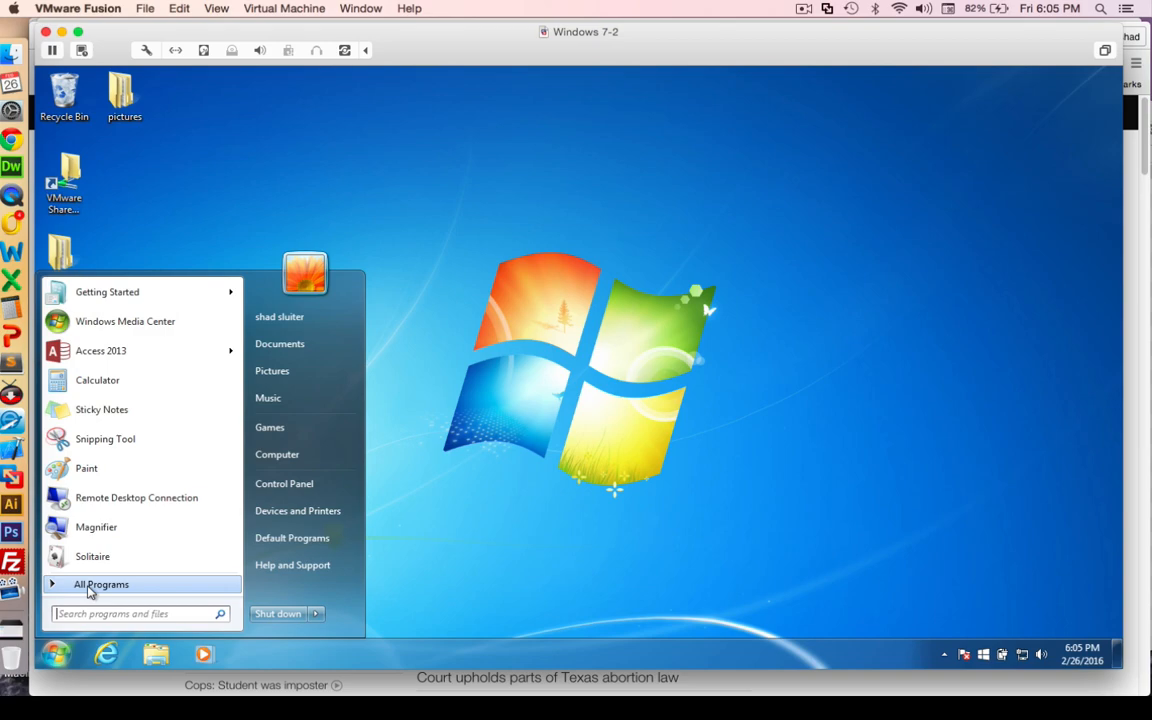
click(88, 585)
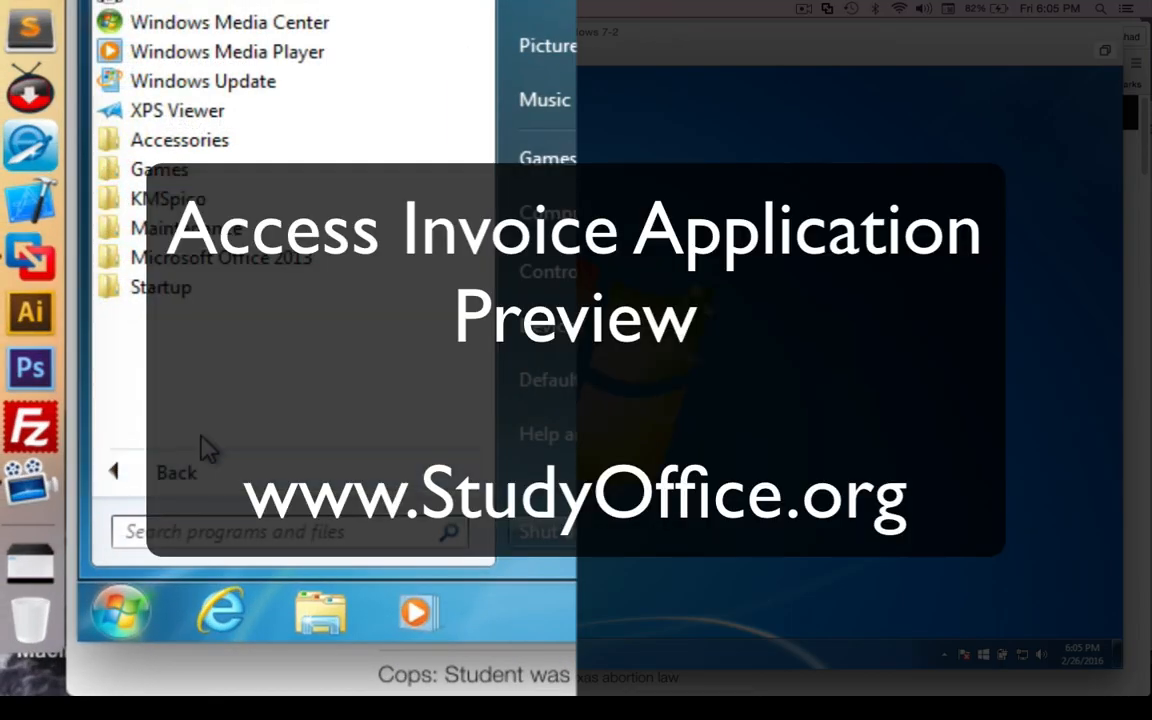
click(222, 258)
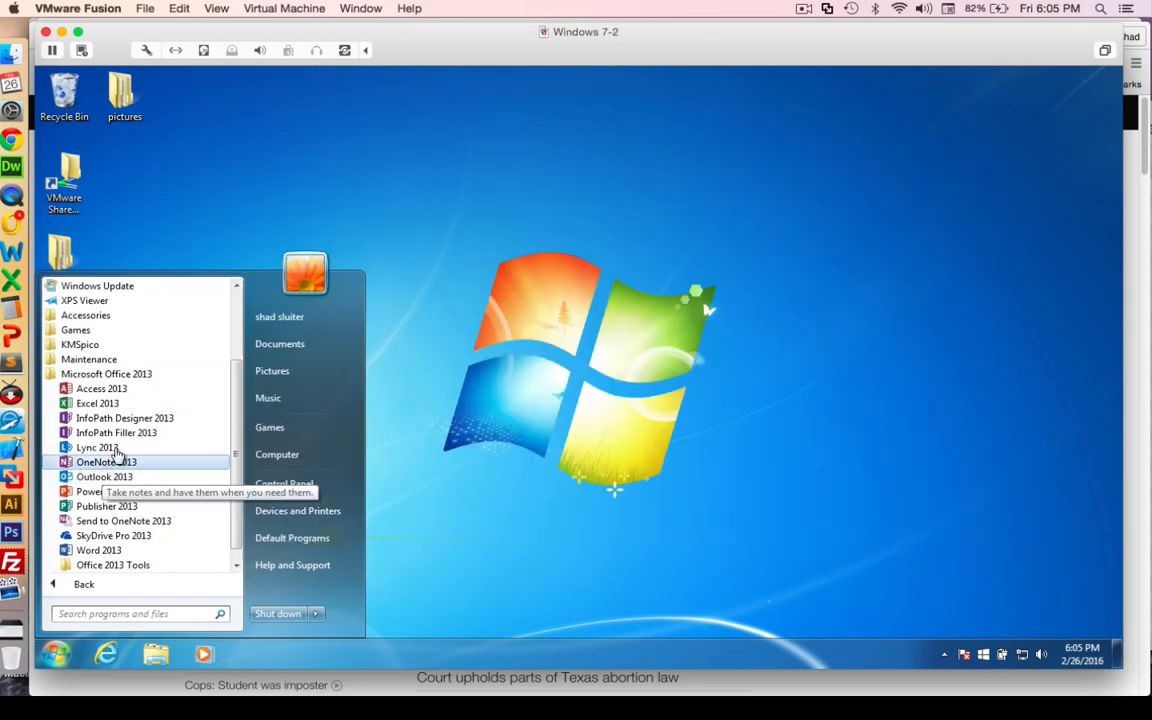
click(124, 390)
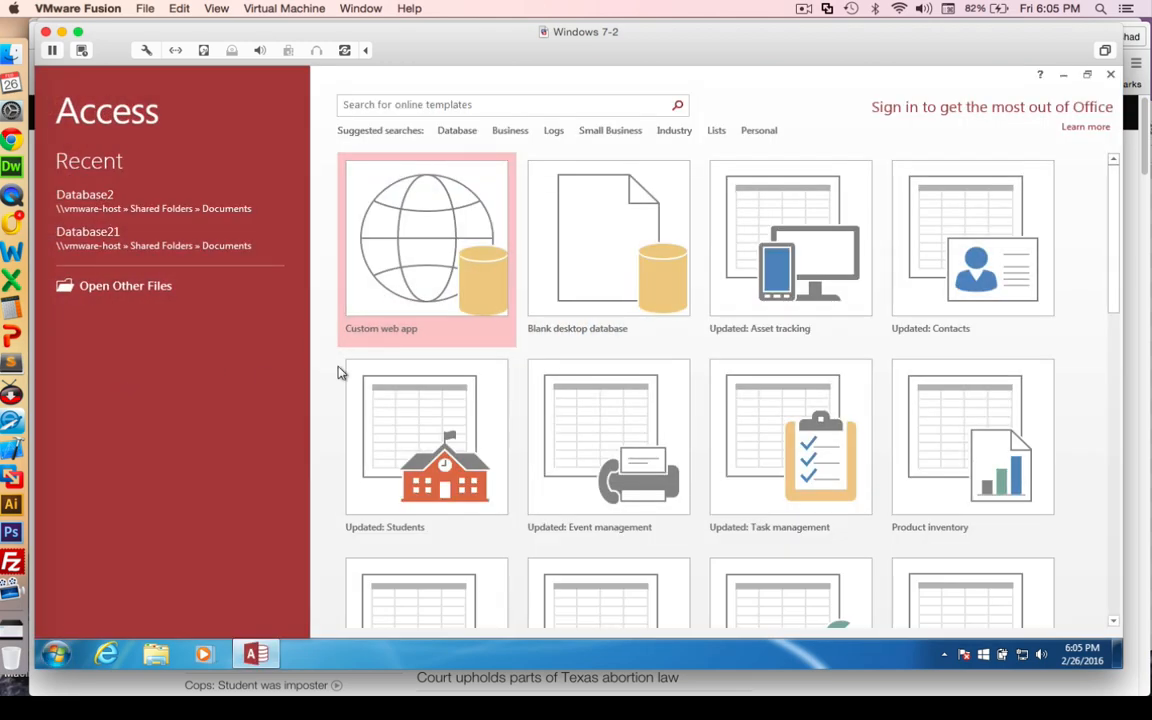
Step: Create a blank desktop database named Sluiter Store, stored on the Desktop
click(620, 258)
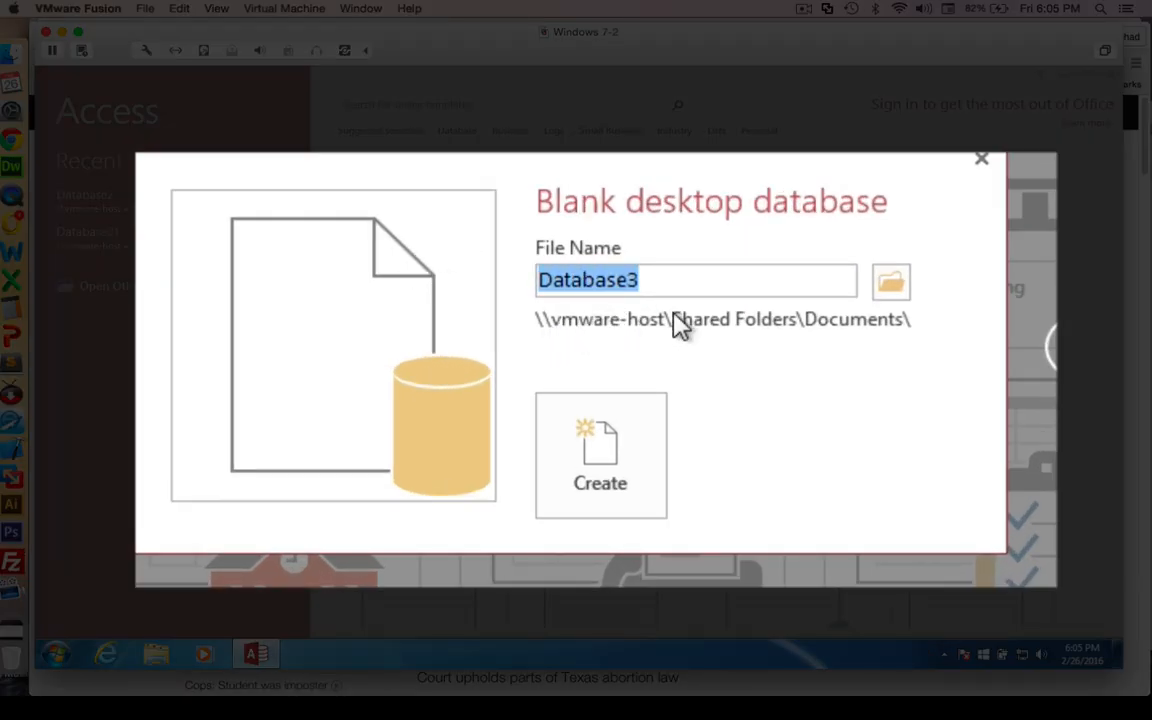
text(Slu)
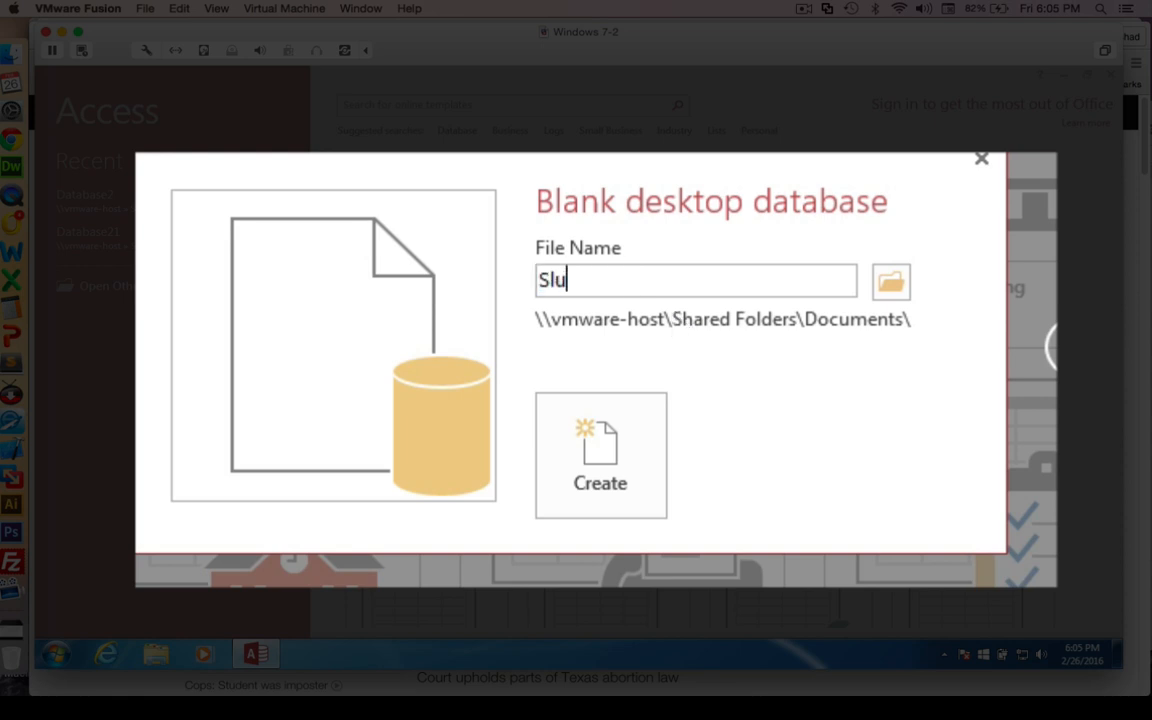
text(iter Store)
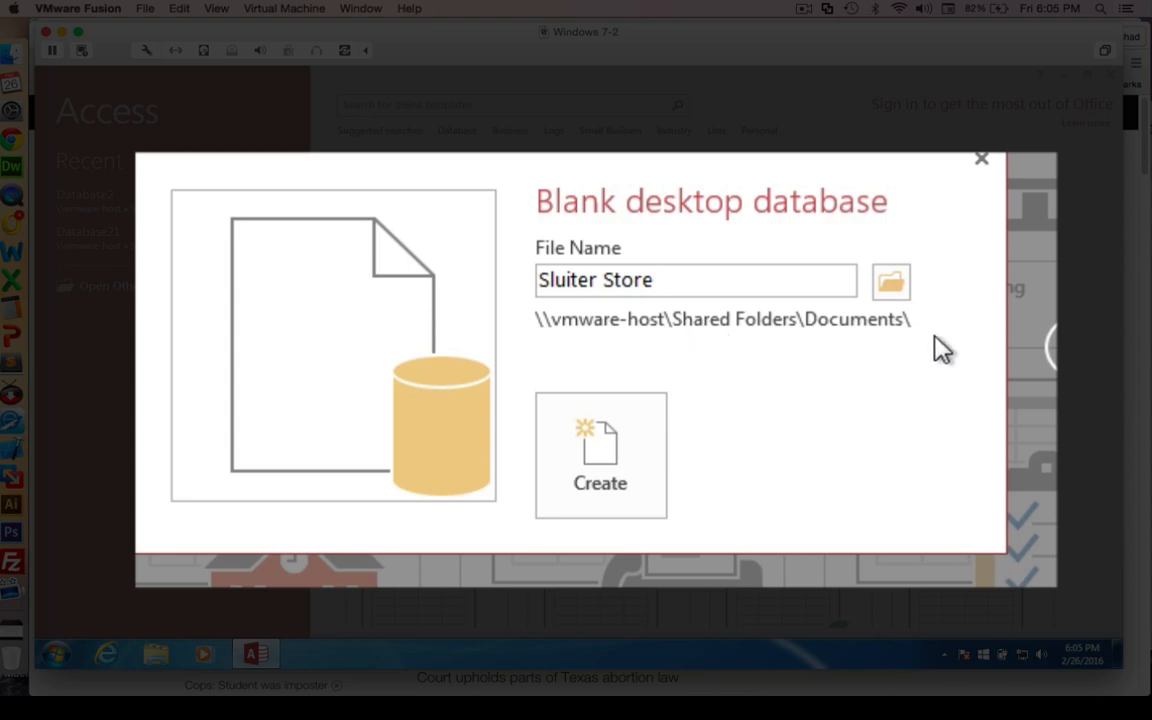
click(891, 282)
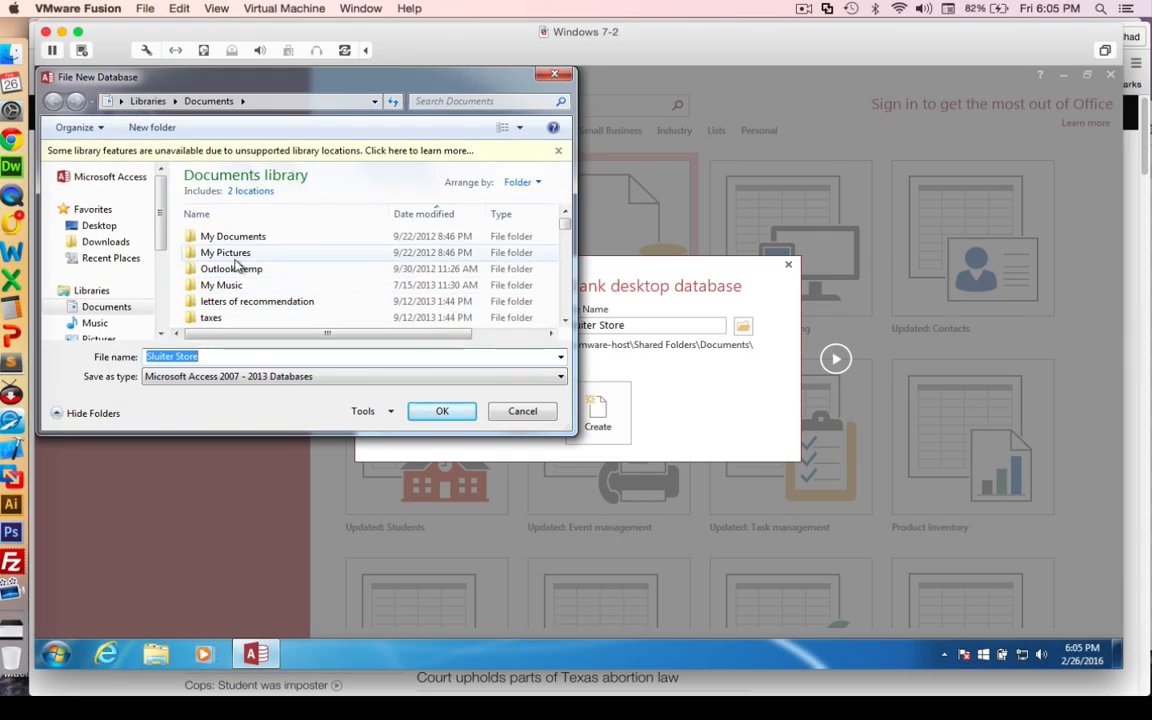
click(110, 229)
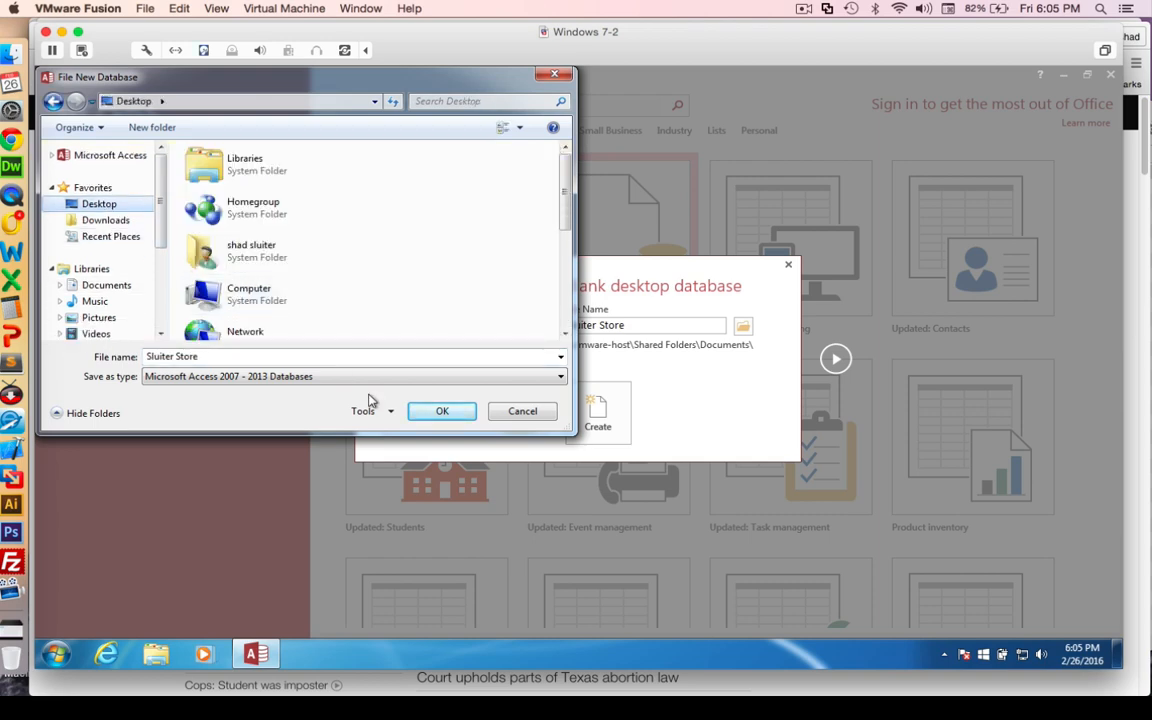
click(442, 412)
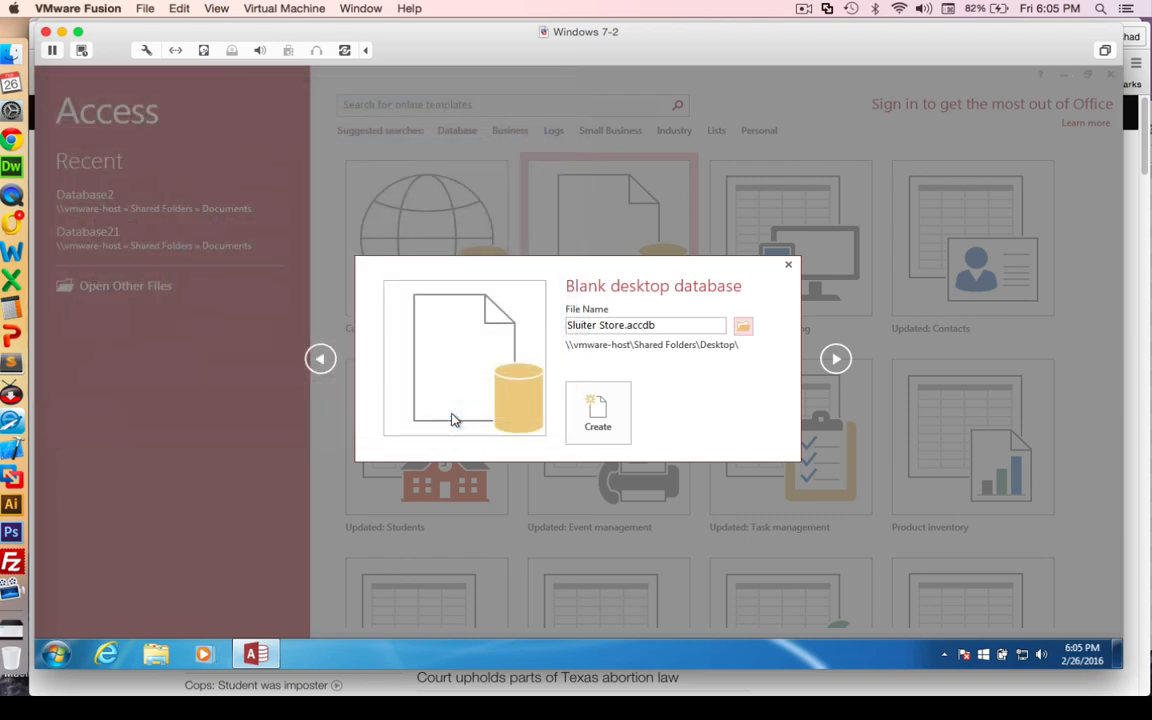
click(598, 418)
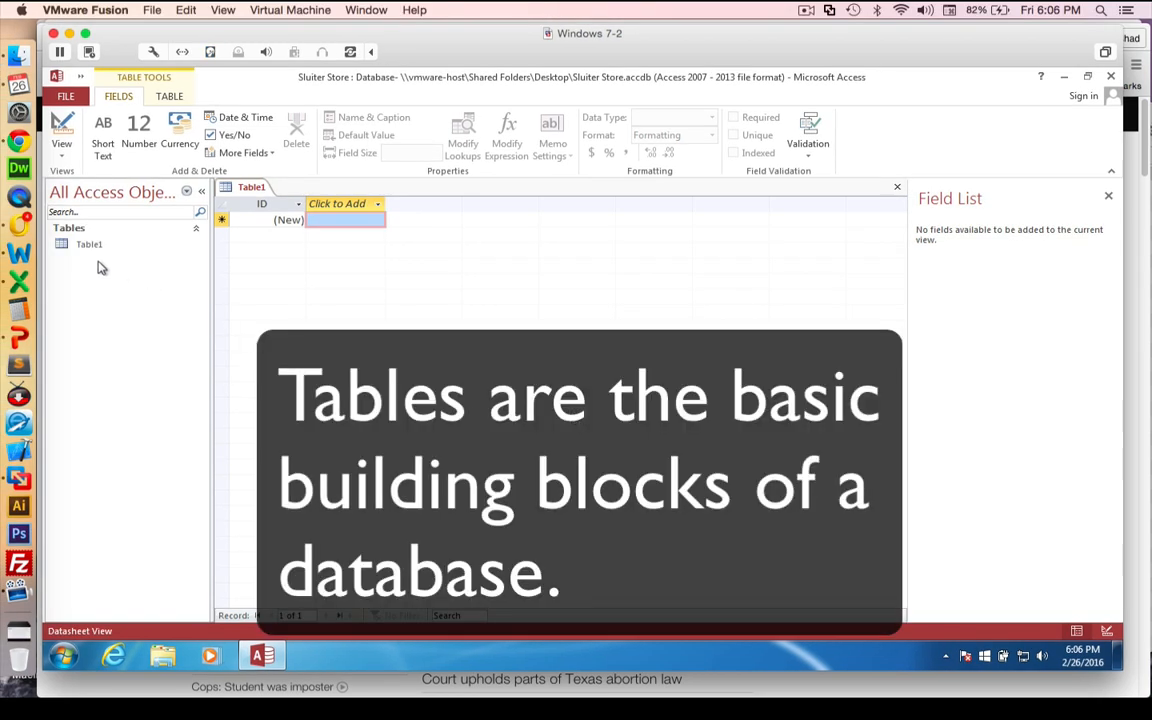
Step: Switch Table1 to Design View, saving it under the name Customer Table
click(72, 247)
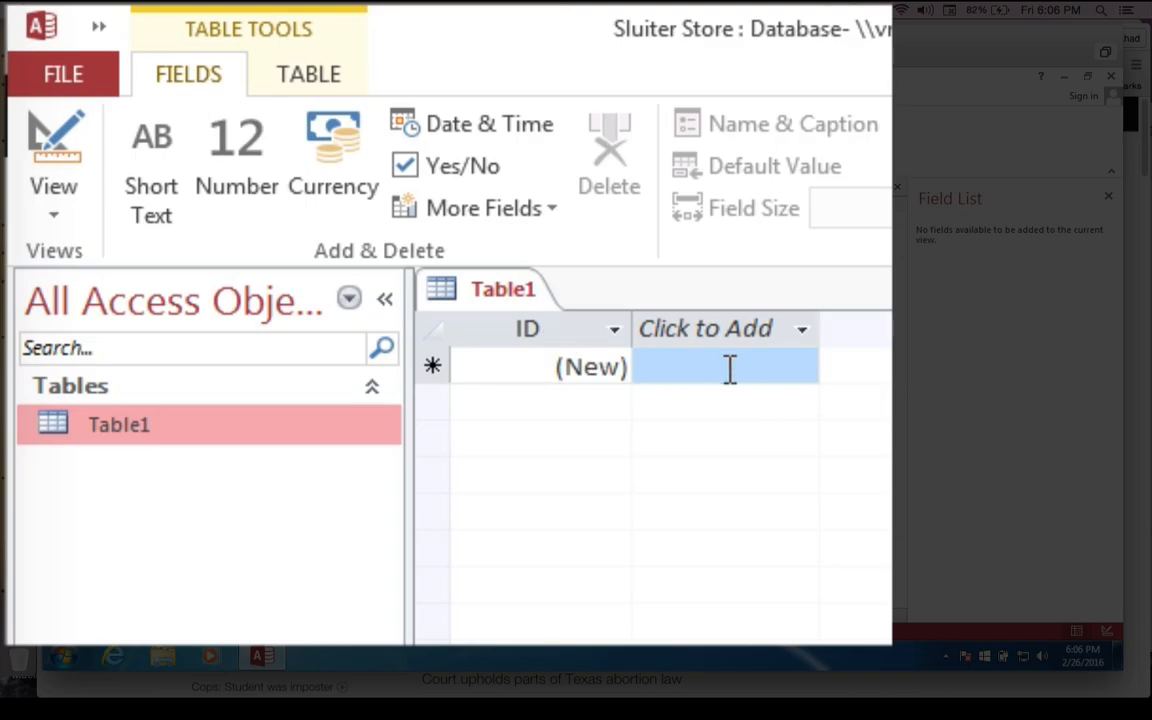
click(733, 370)
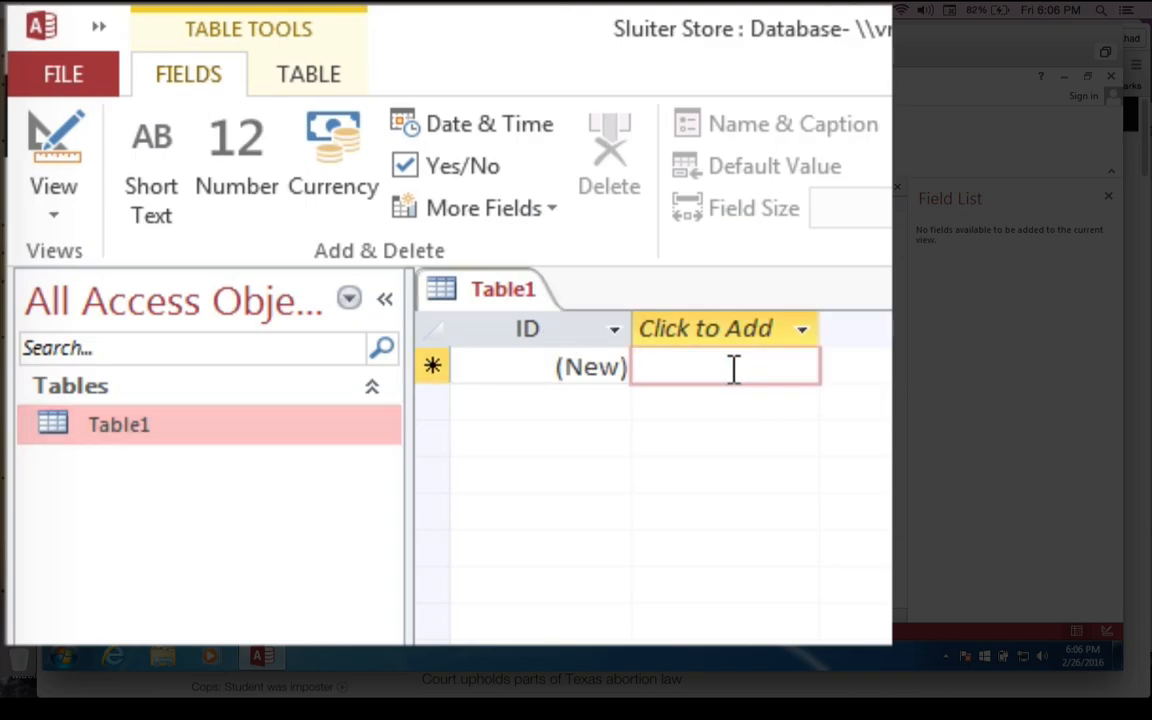
right_click(500, 303)
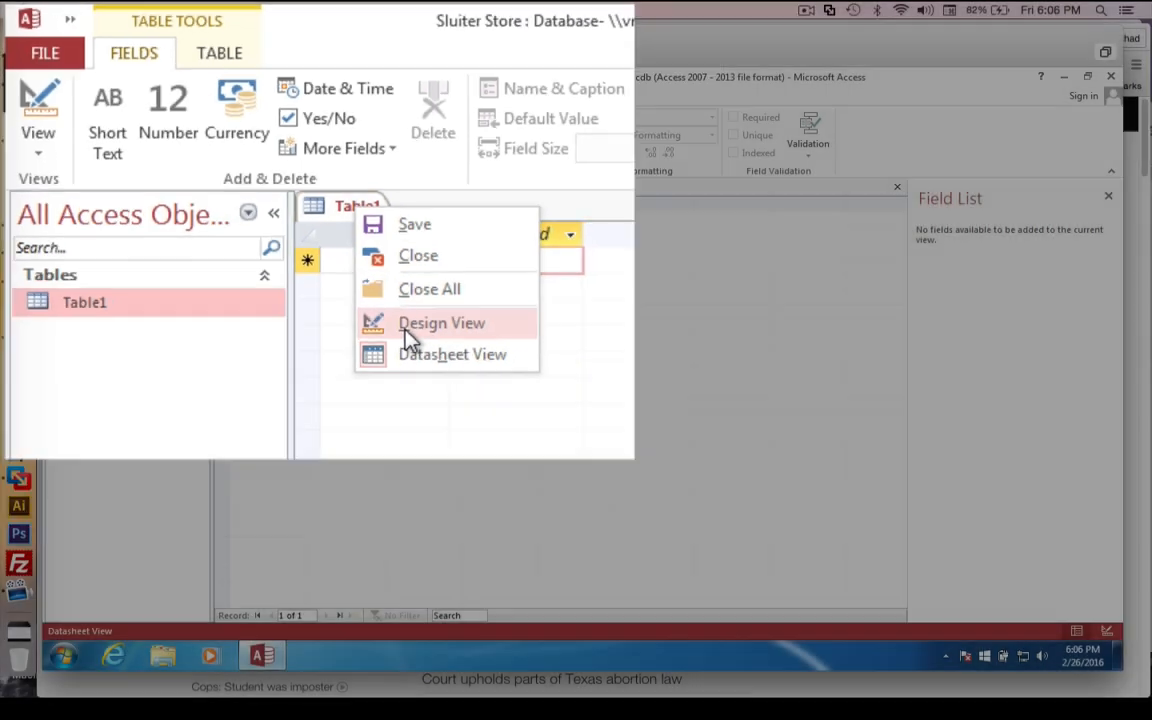
click(570, 463)
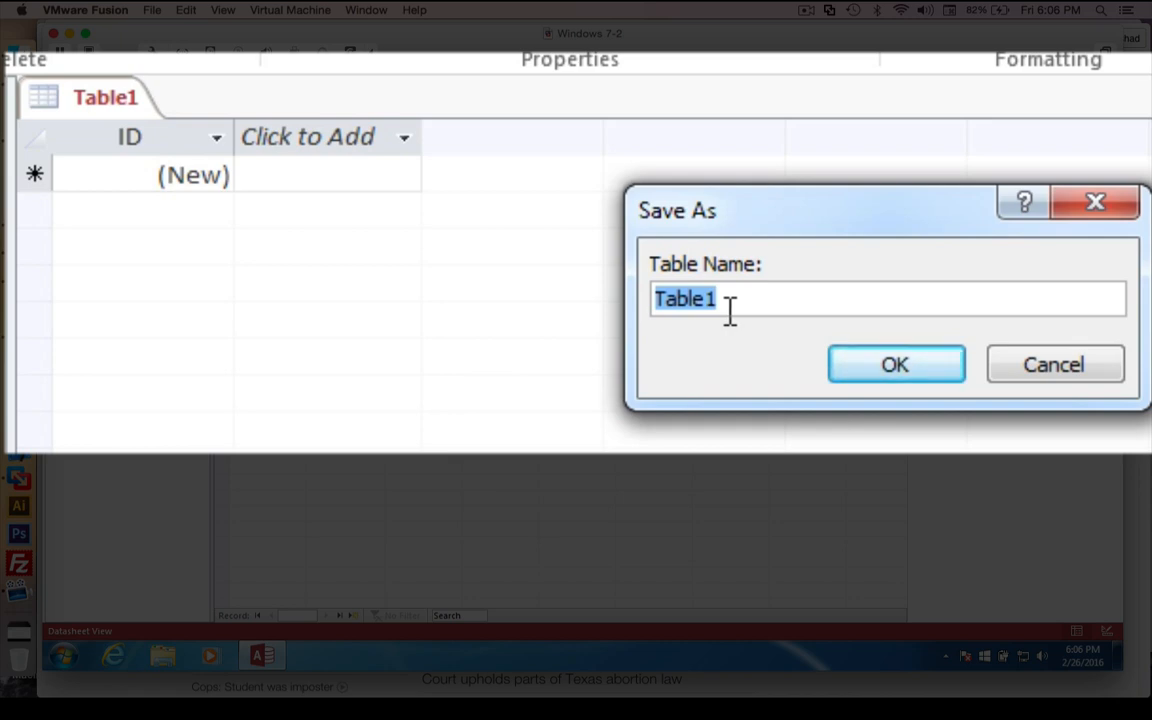
text(Cust)
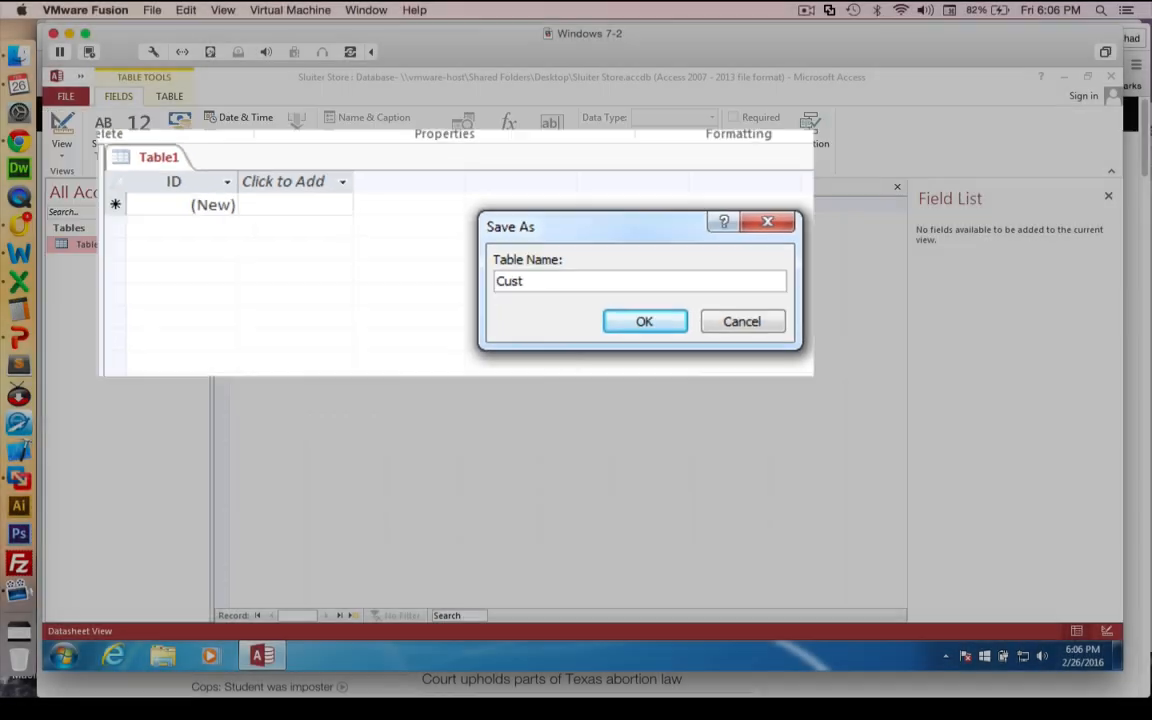
text(om)
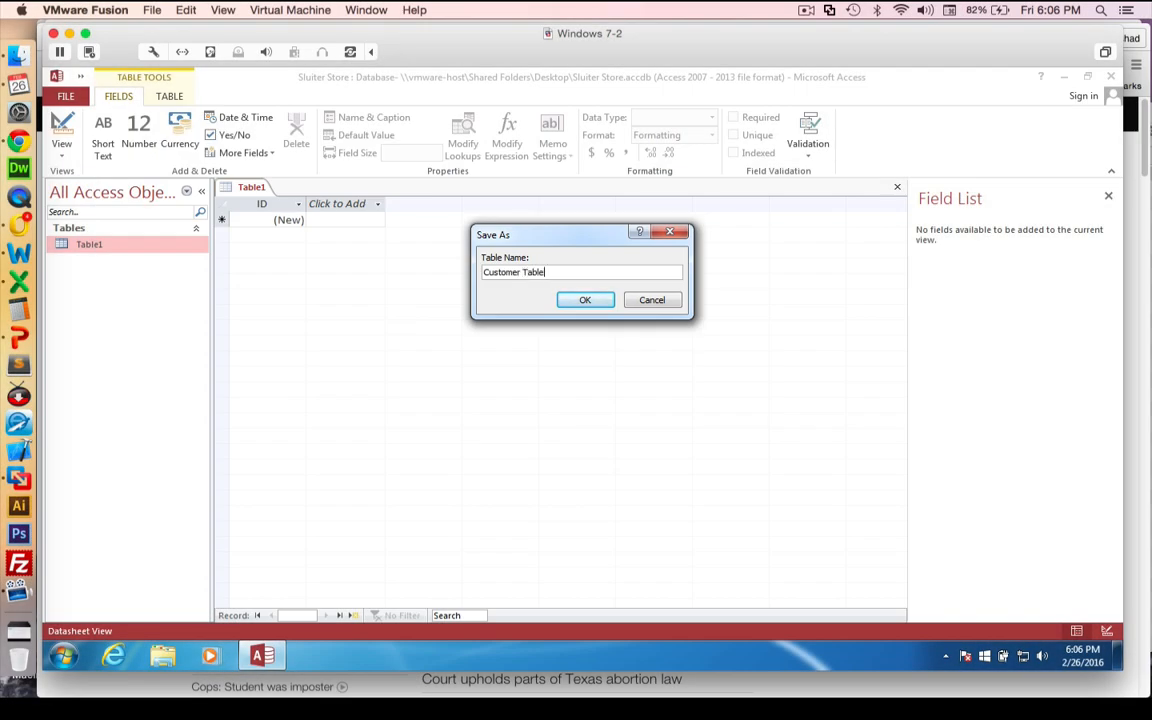
text(er Table)
click(577, 301)
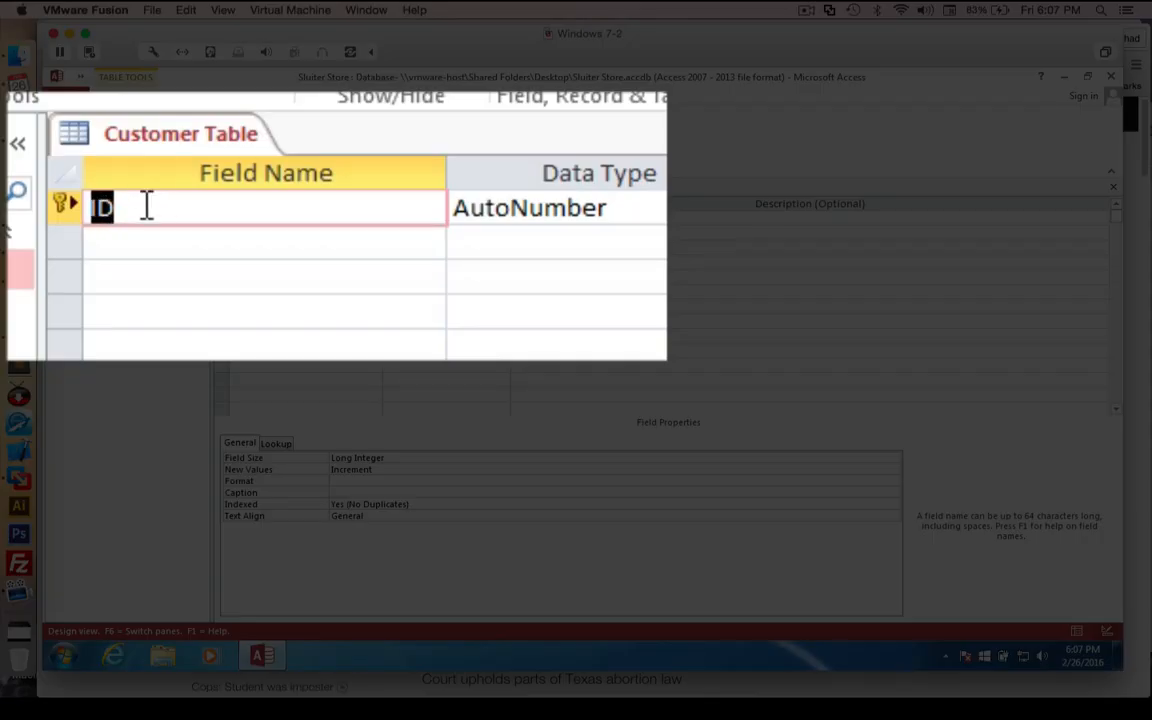
Step: Rename the ID key field to CustomerID and add a LastName field with the Short Text data type
text(CustomerID)
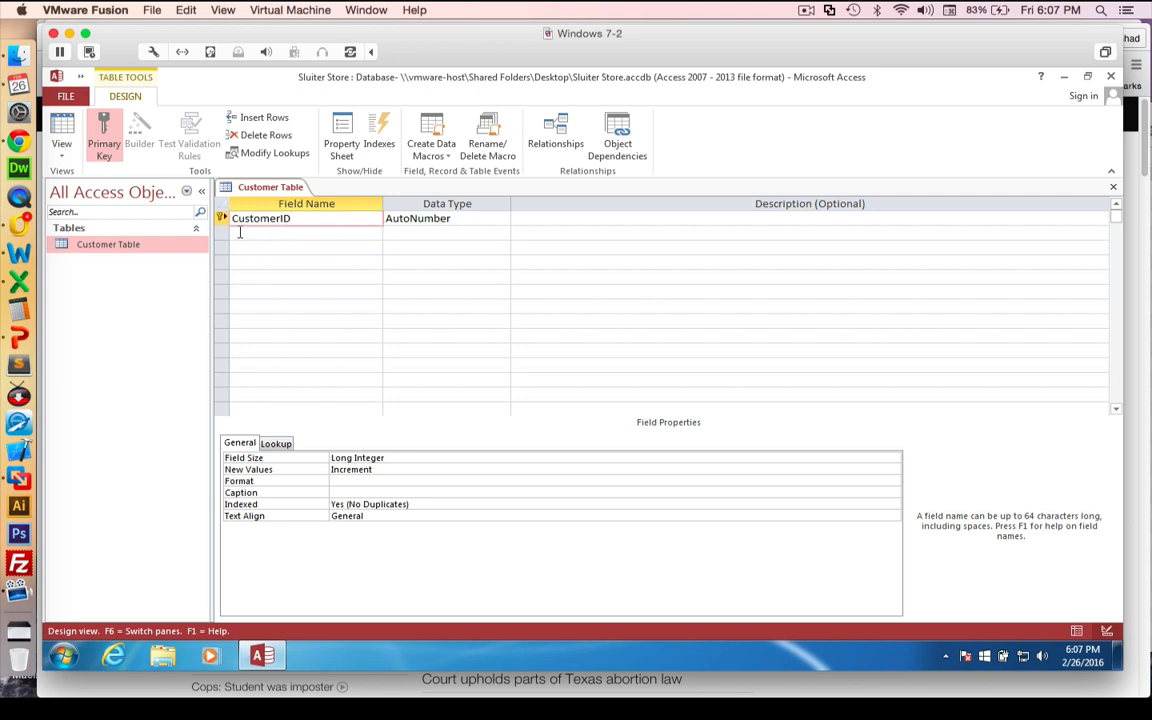
click(276, 232)
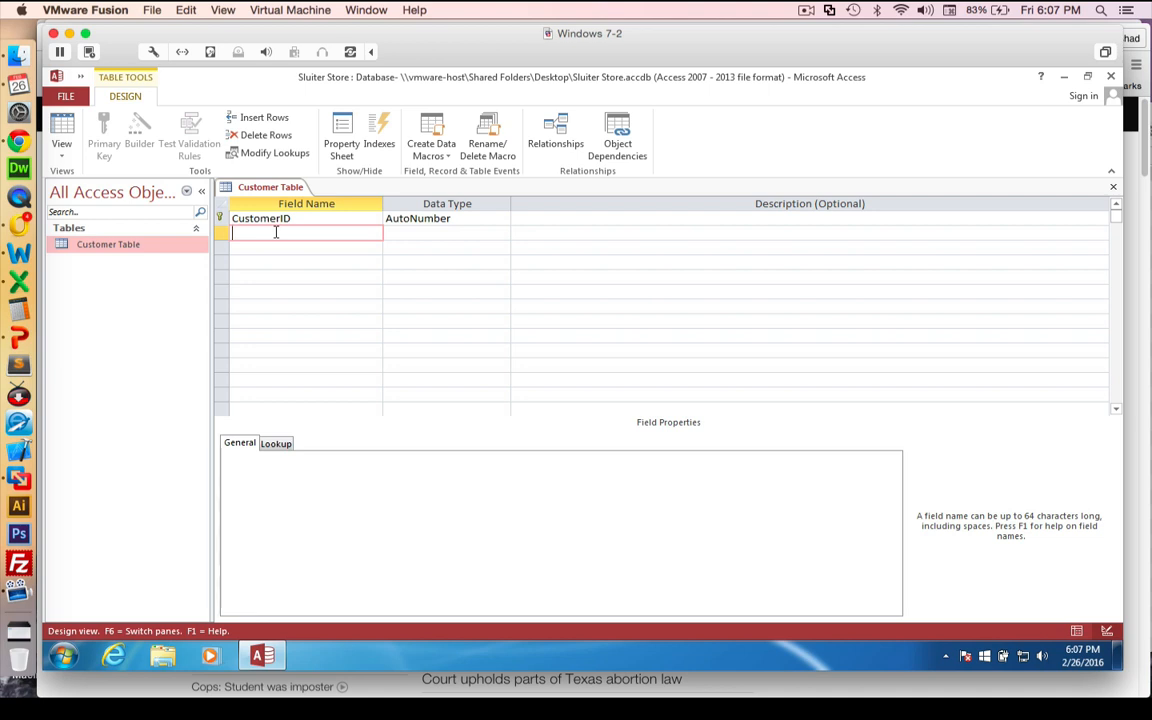
text(Last)
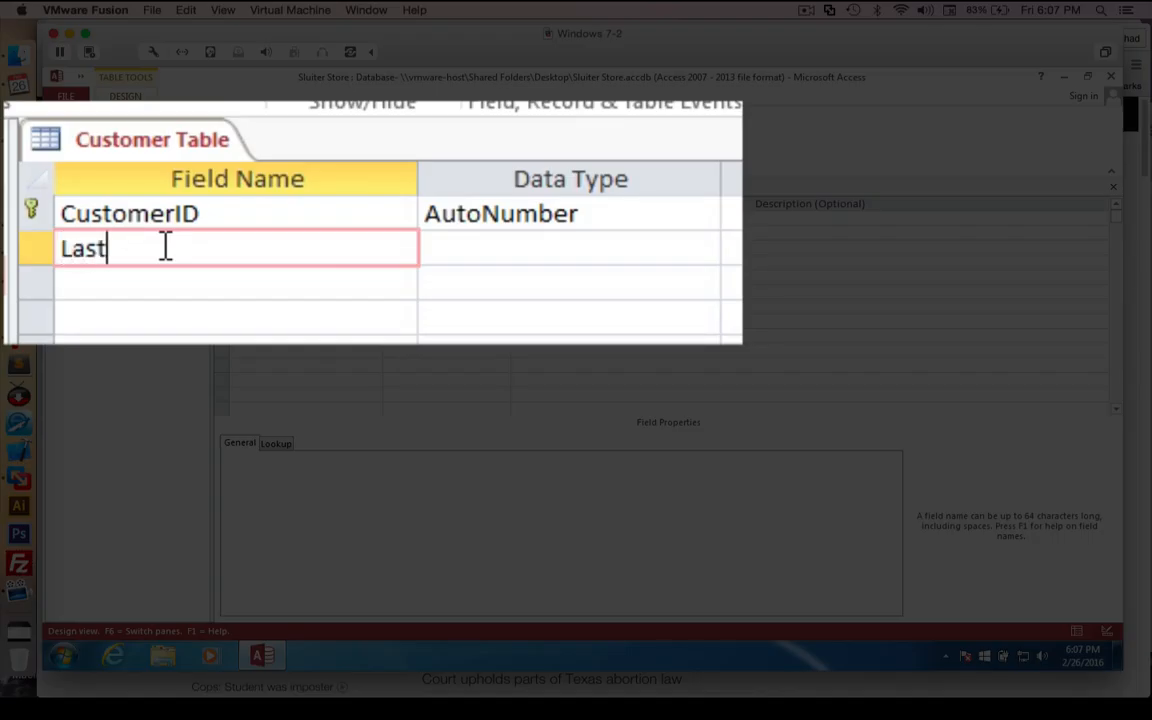
text(Name)
click(488, 249)
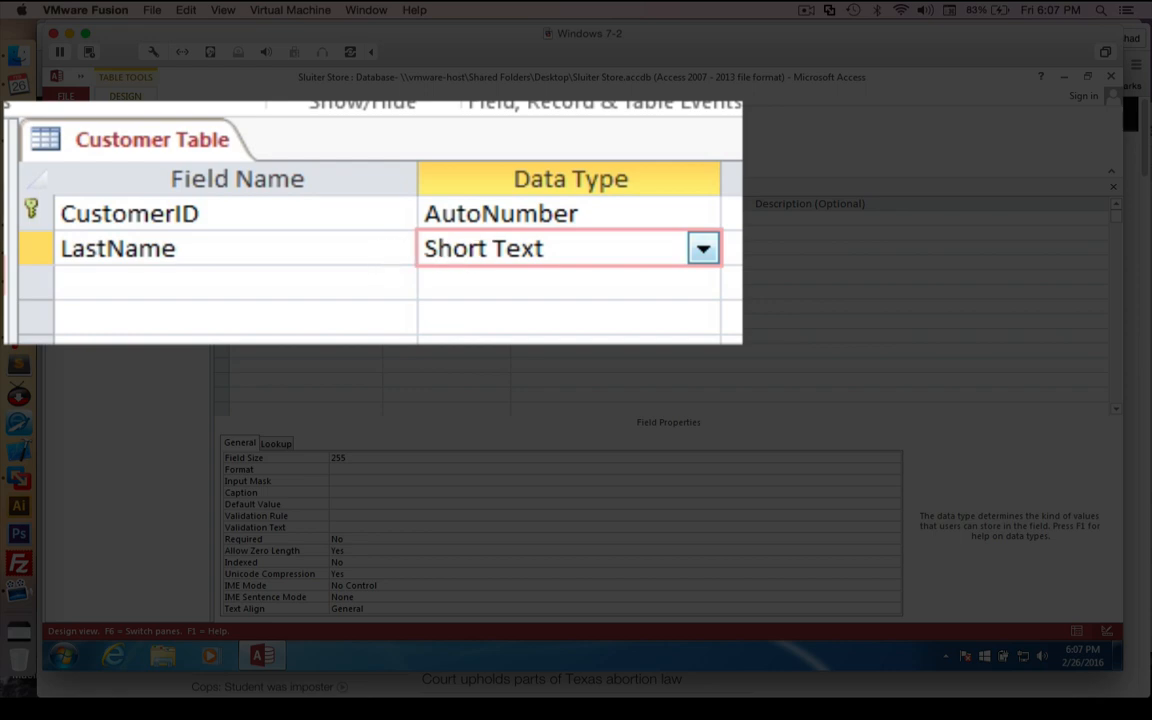
click(704, 251)
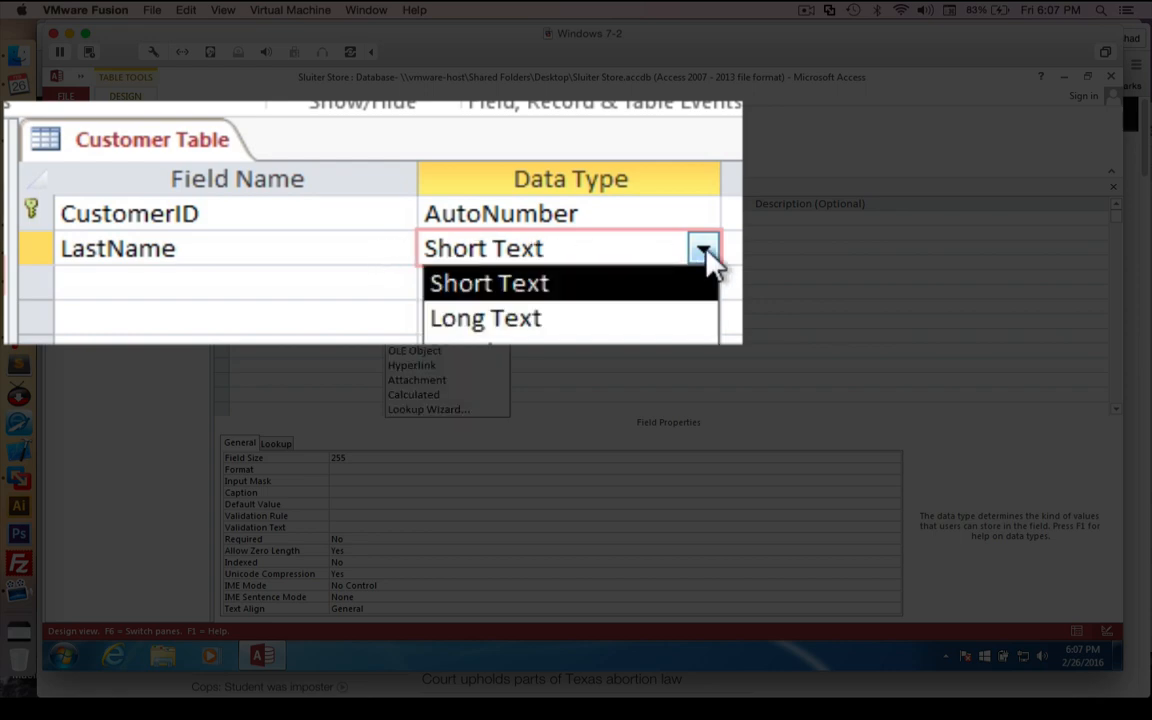
click(705, 251)
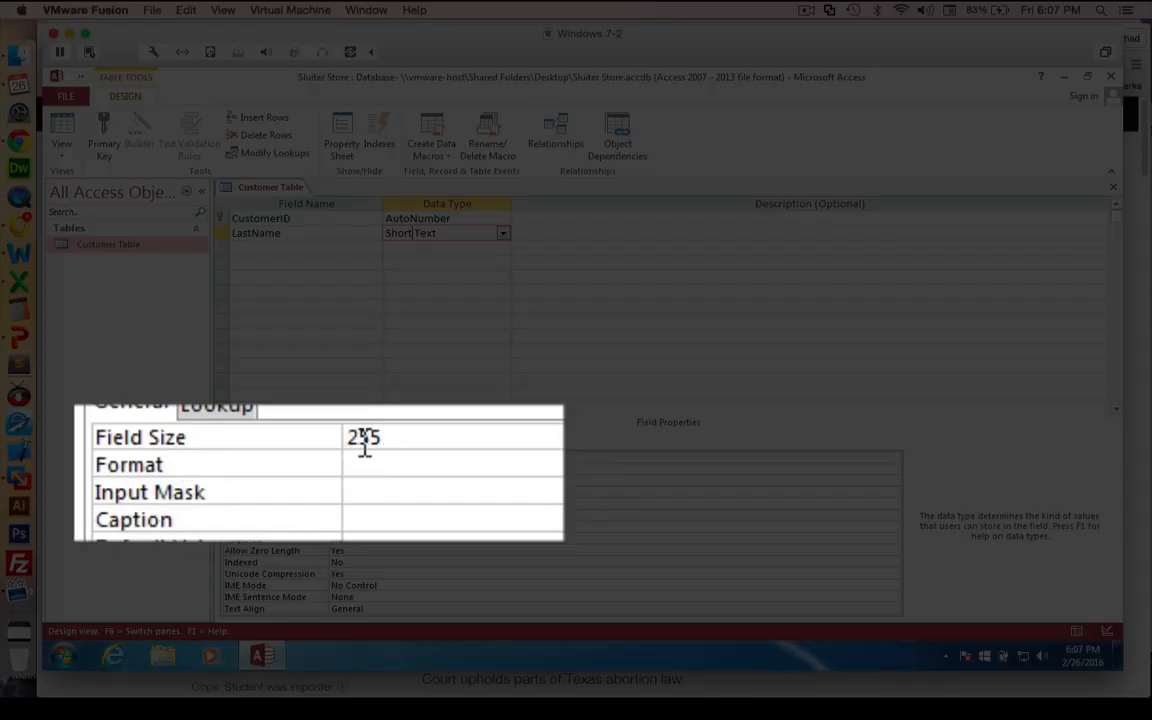
Step: Add a FirstName field with the Short Text data type below LastName
click(277, 246)
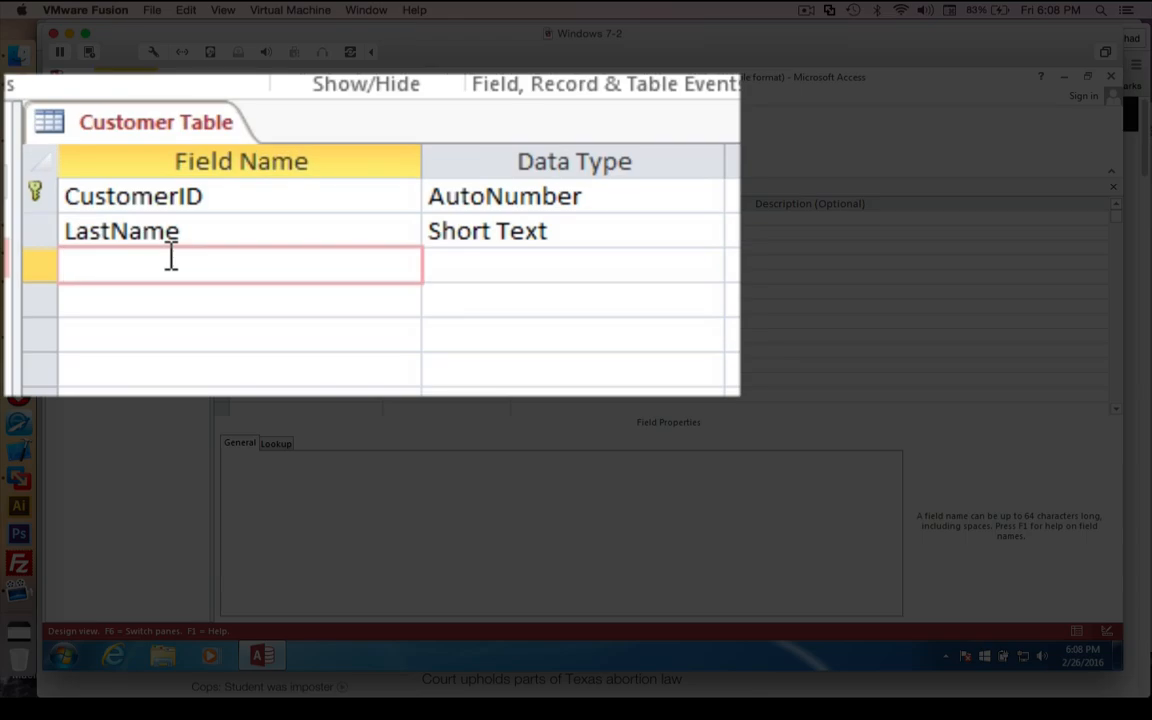
text(FirstName)
key(Tab)
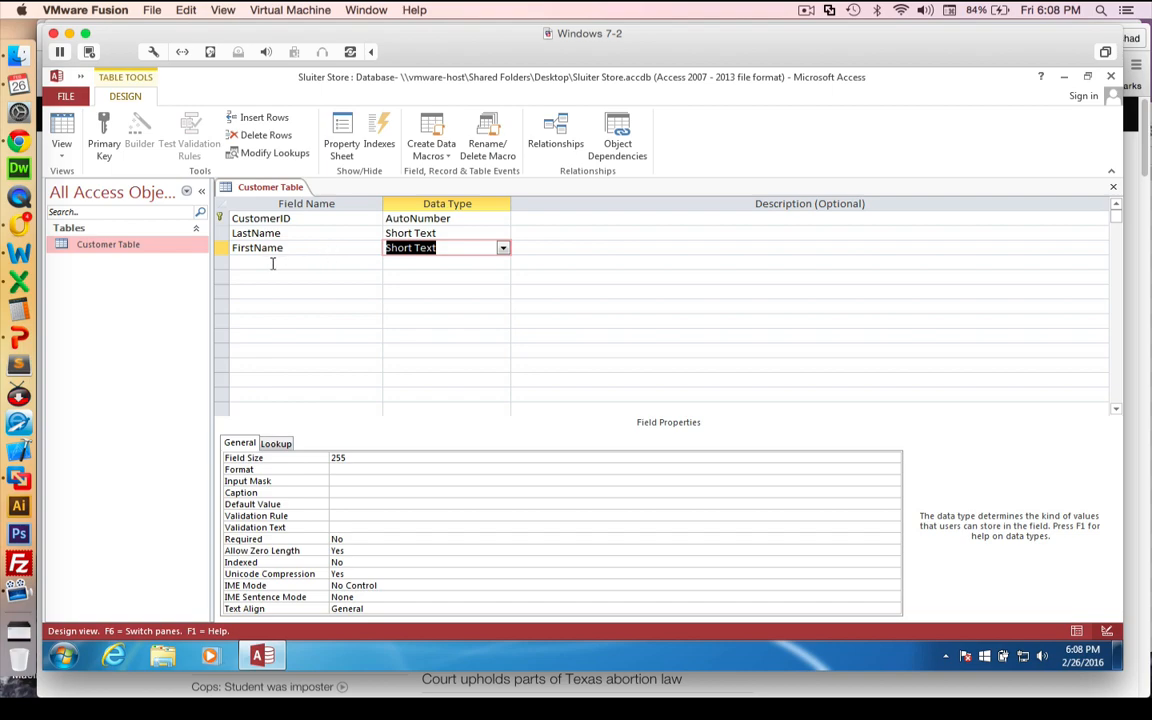
Step: Add a StreeAddress field with the Short Text data type below FirstName
click(272, 262)
text(St)
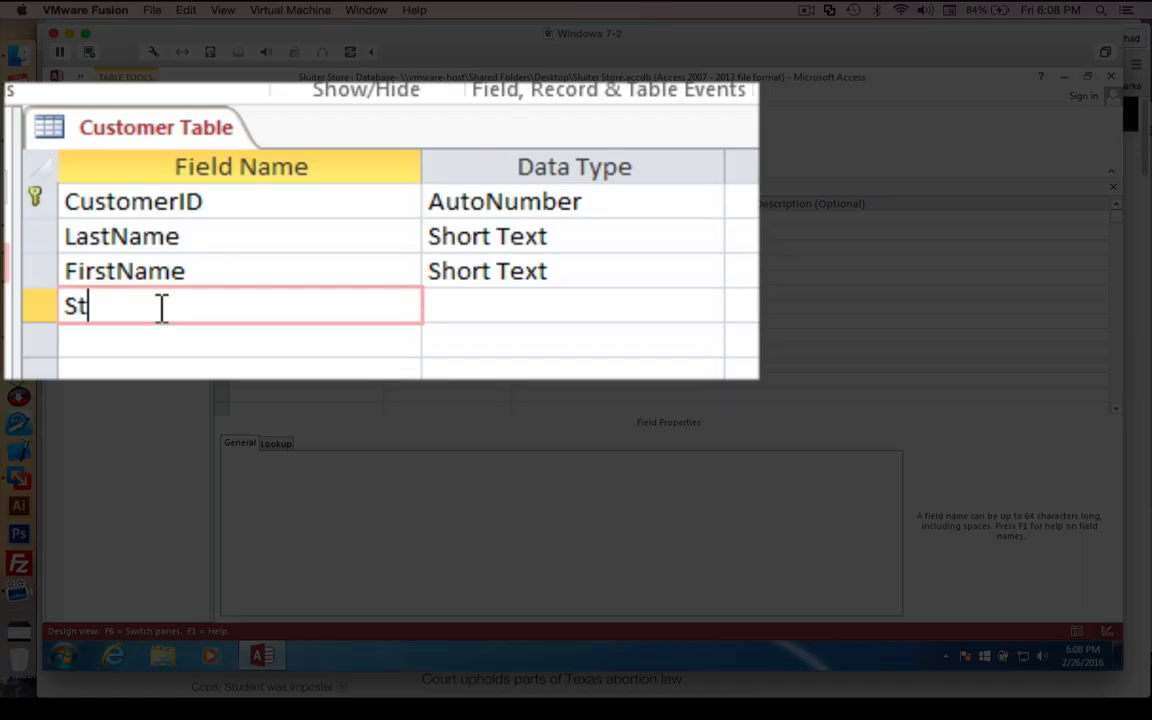
text(reeAddress)
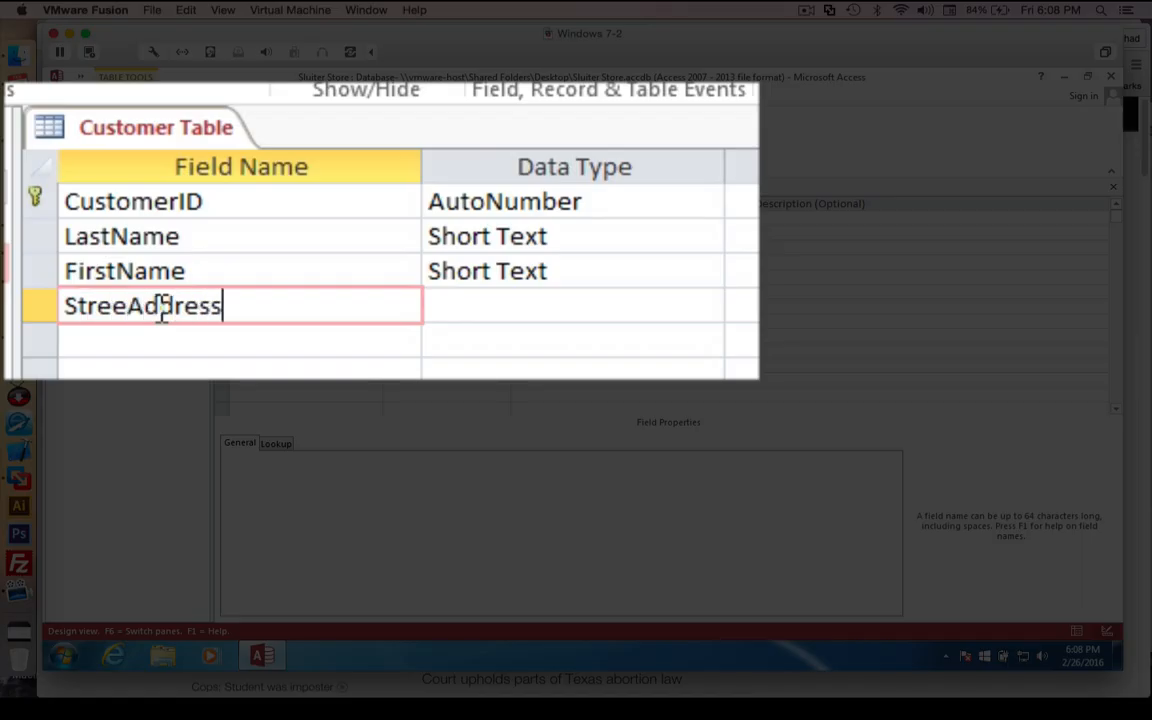
click(580, 305)
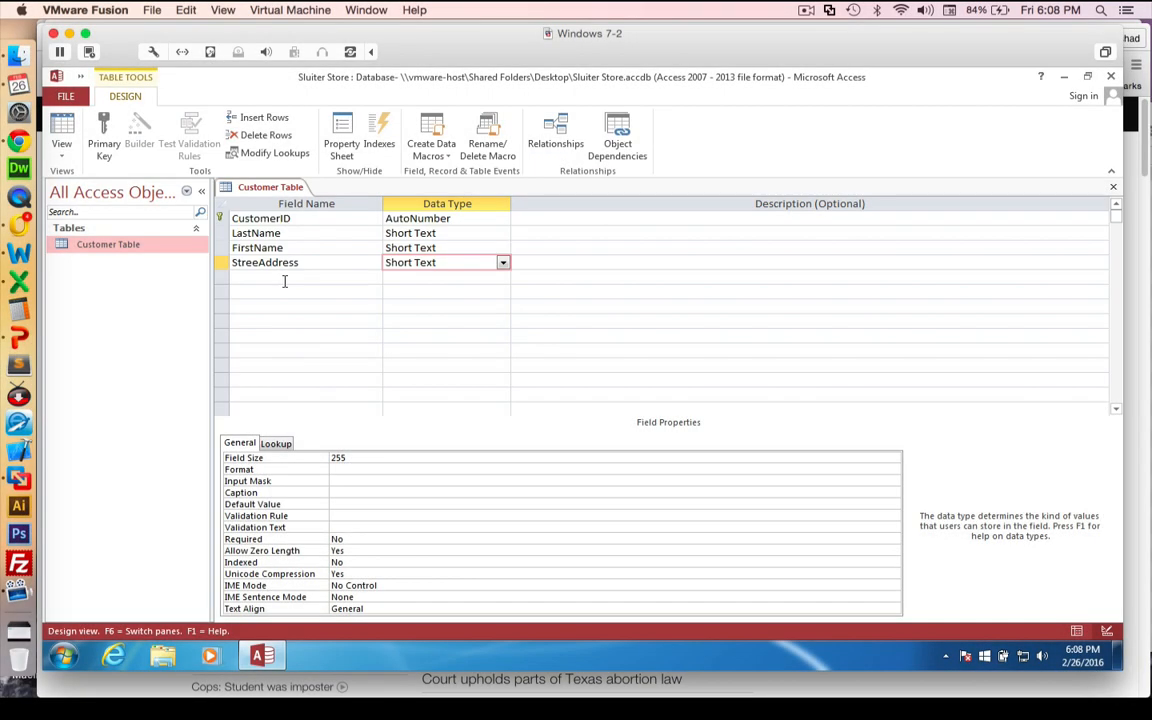
Step: Add City and State fields with the Short Text data type below StreeAddress
click(266, 276)
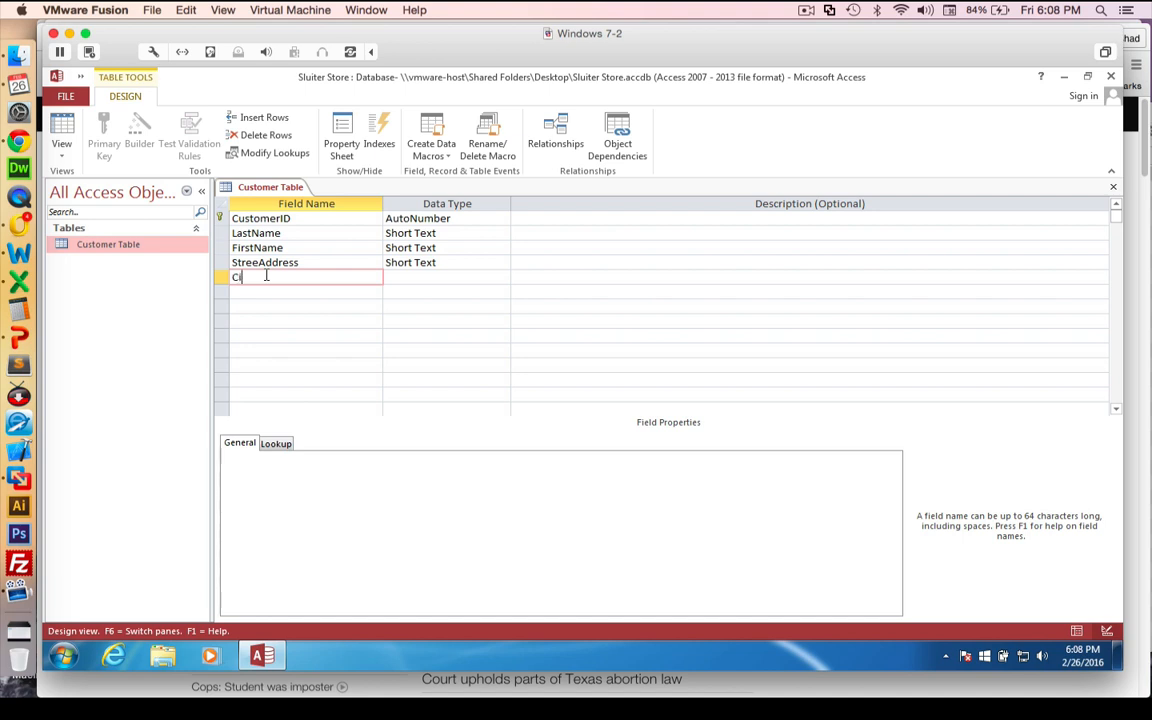
key(Tab)
click(248, 290)
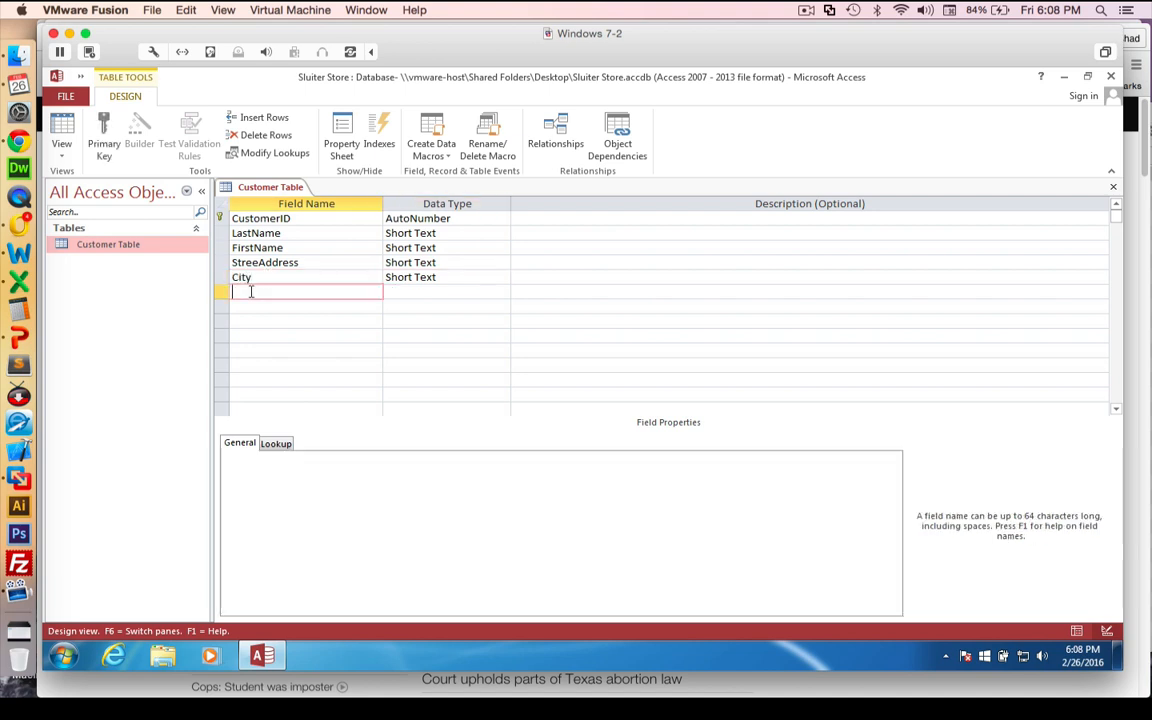
text(State)
key(Tab)
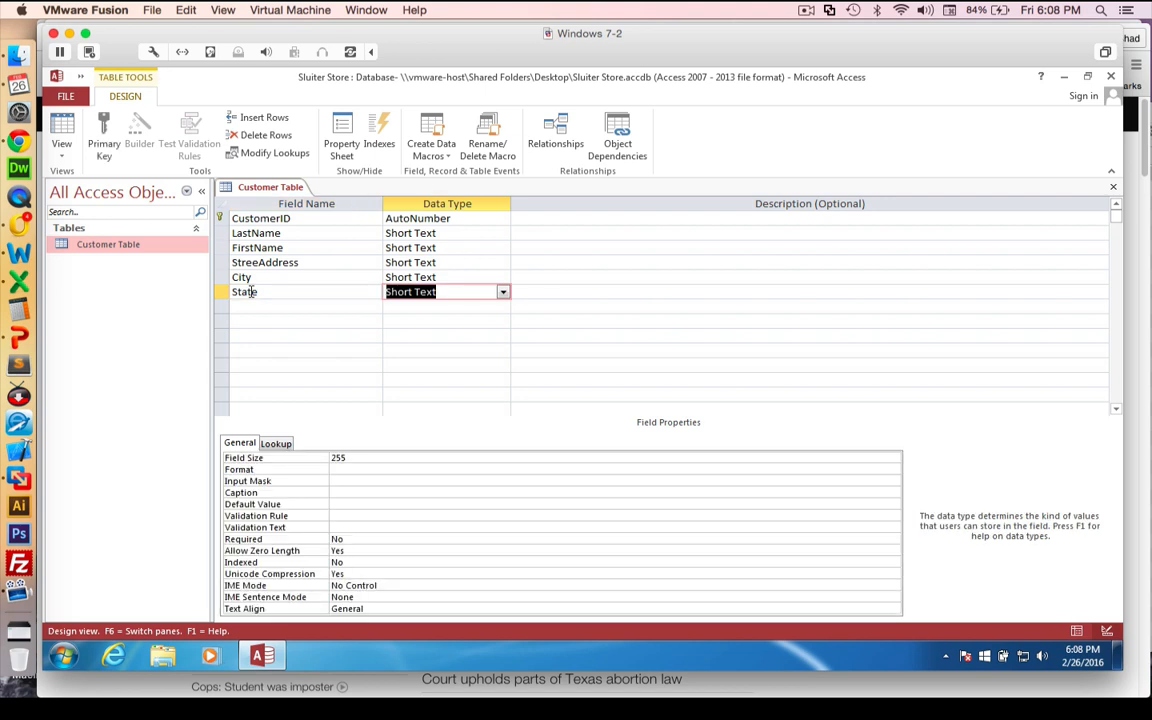
Step: Add a ZIP field with the Short Text data type below State
click(237, 306)
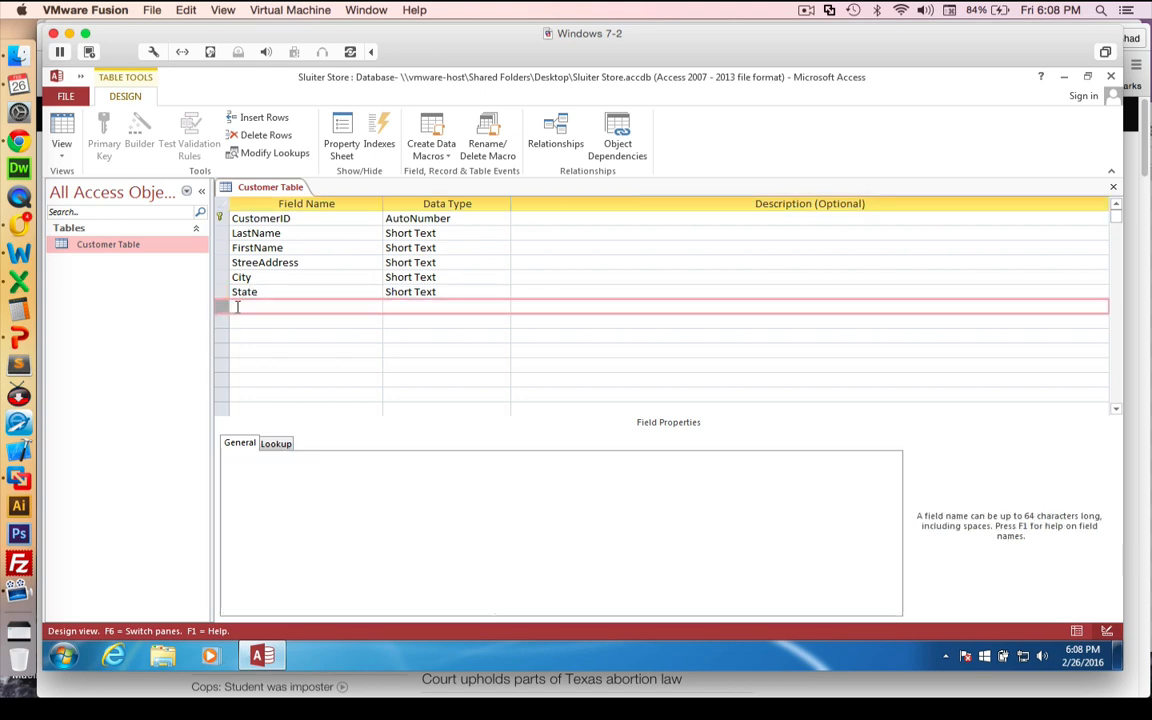
text(ZIP)
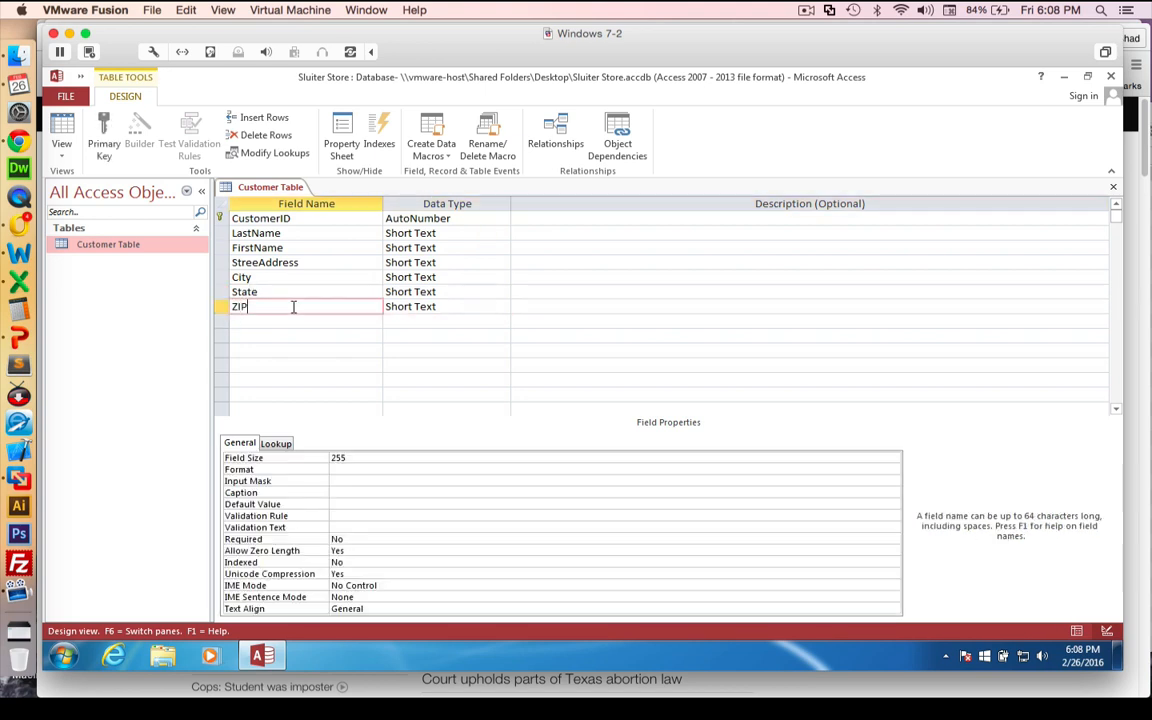
click(440, 308)
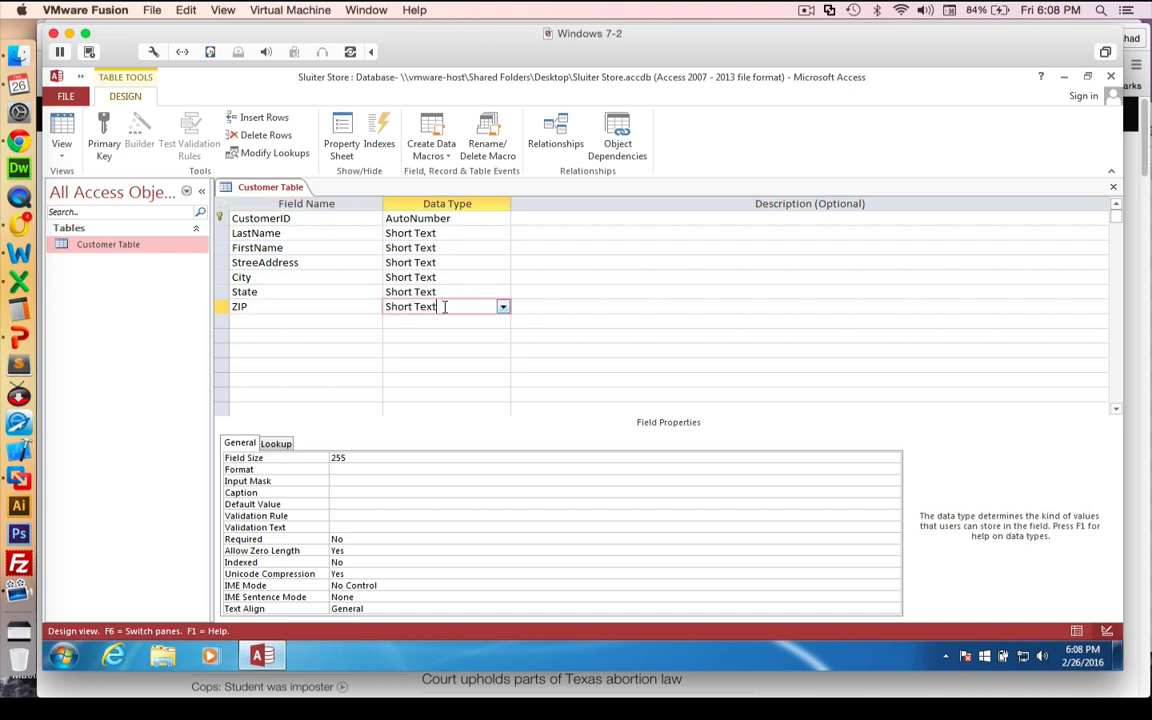
Step: Add a CustomerSince field with the Date/Time data type below ZIP
click(248, 321)
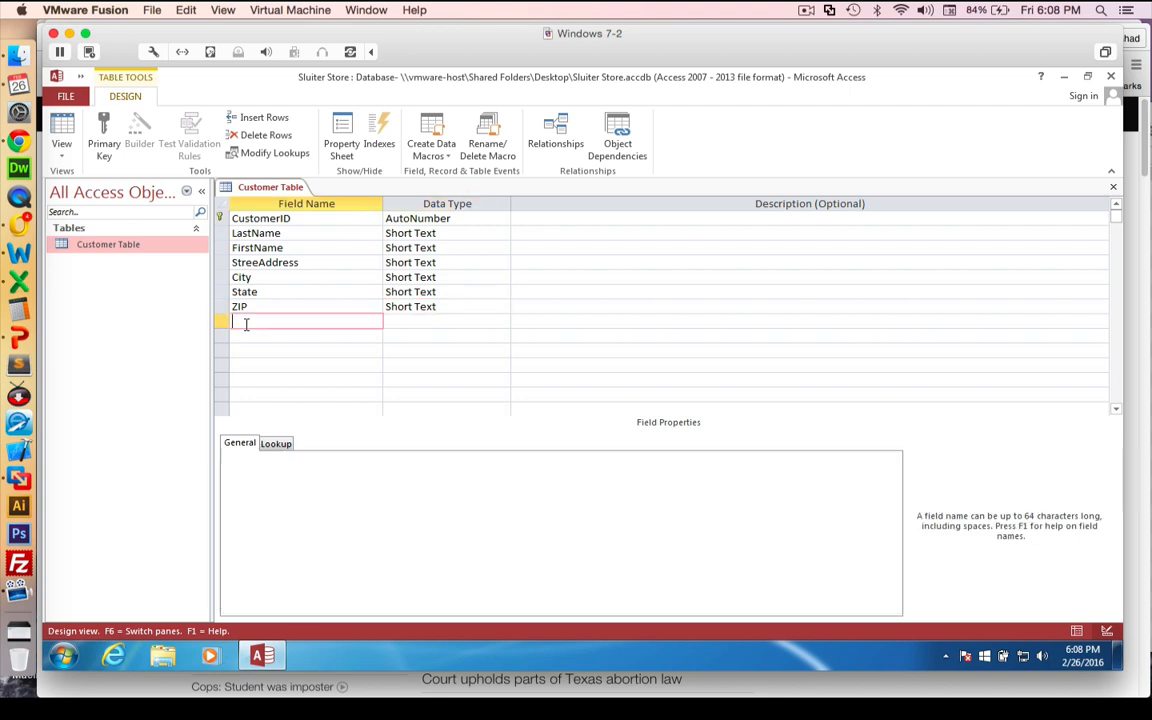
click(433, 318)
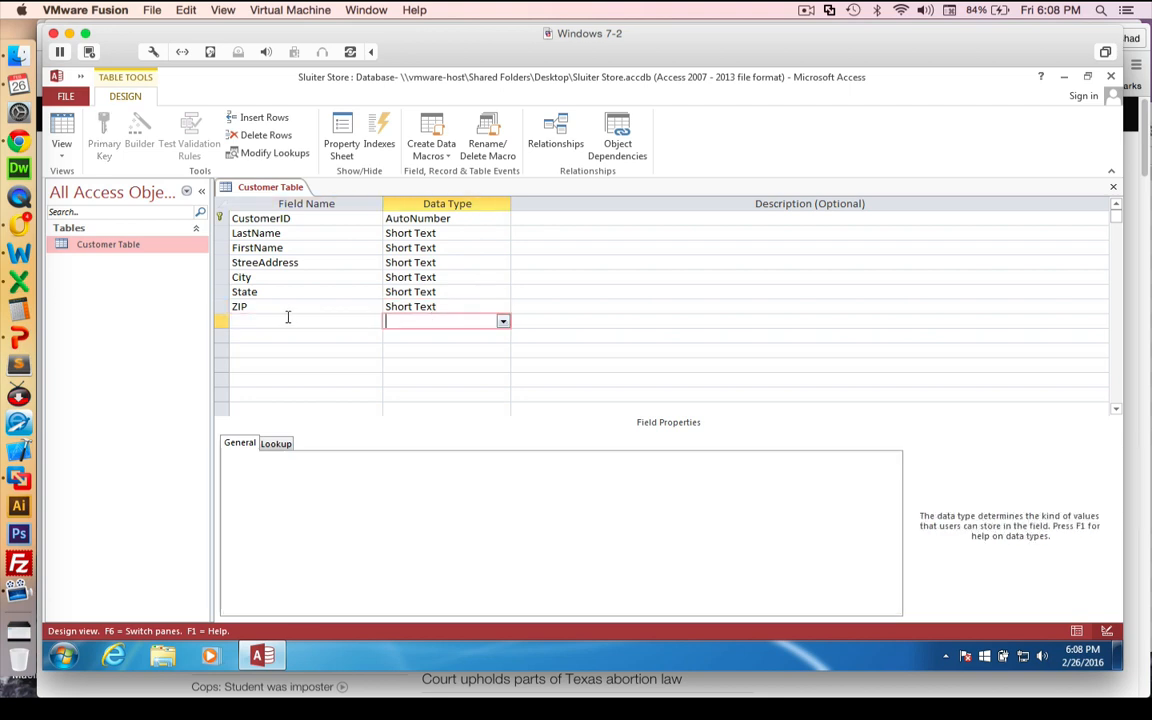
click(315, 320)
click(430, 318)
click(502, 320)
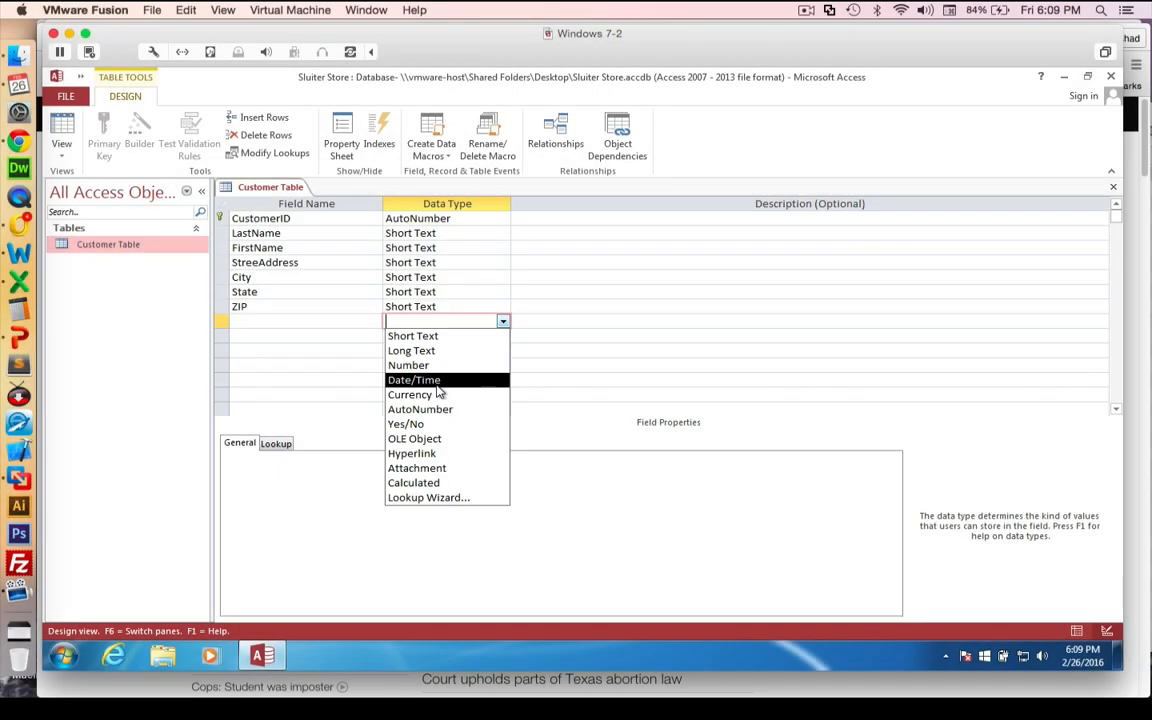
click(437, 384)
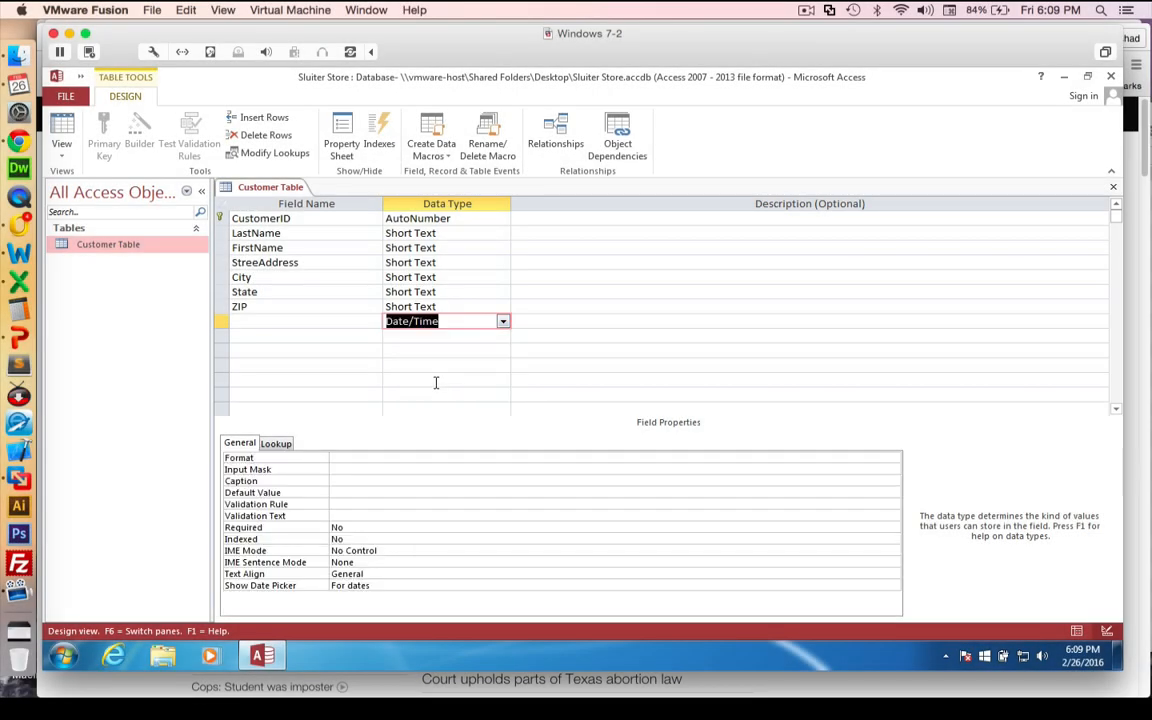
click(242, 318)
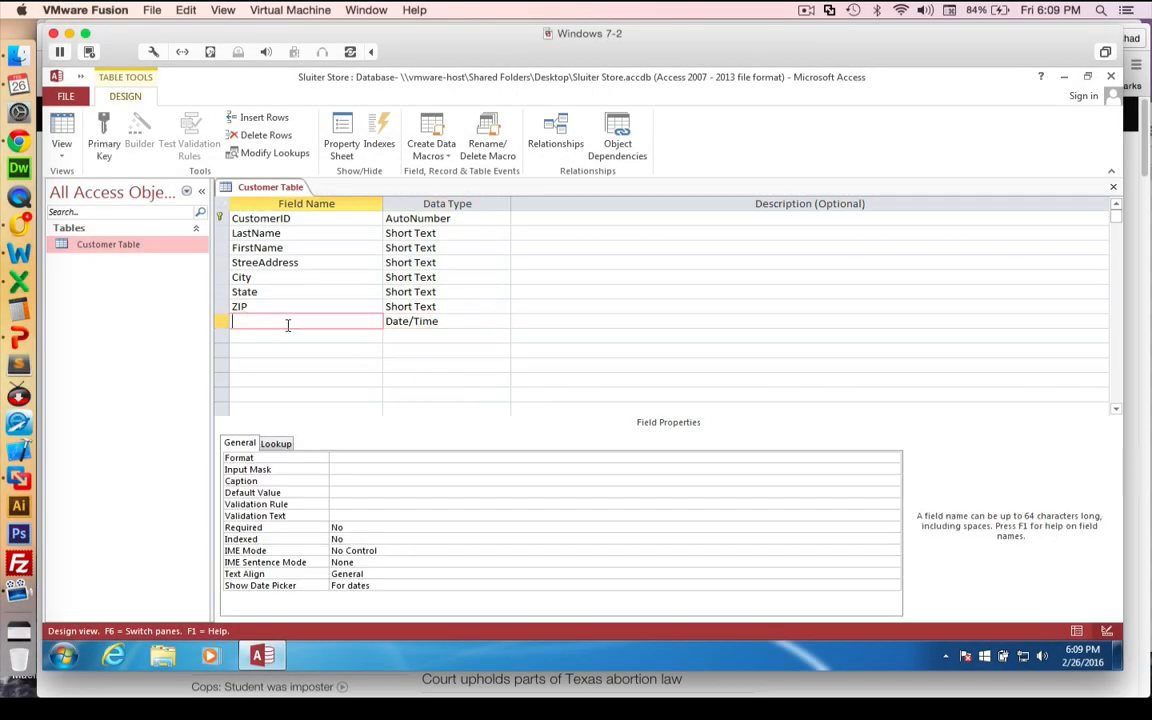
text(omerSince)
click(431, 321)
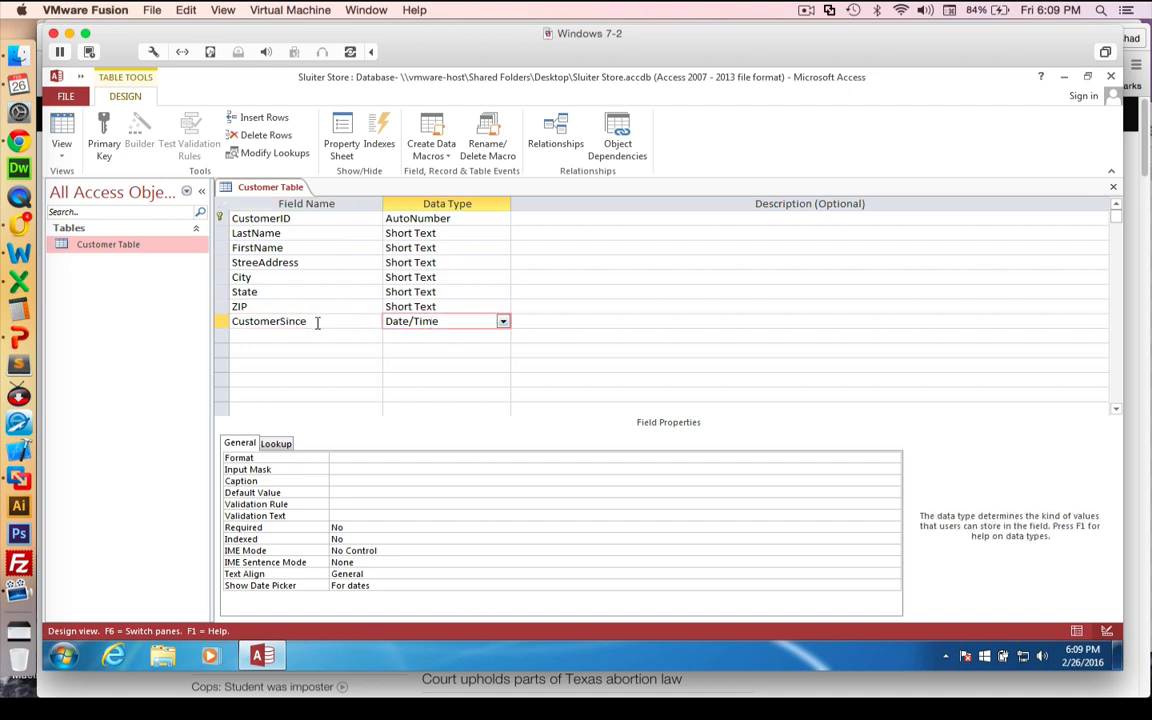
Step: Add a FreeShippingStatus field with the Yes/No data type below CustomerSince
click(293, 336)
click(404, 336)
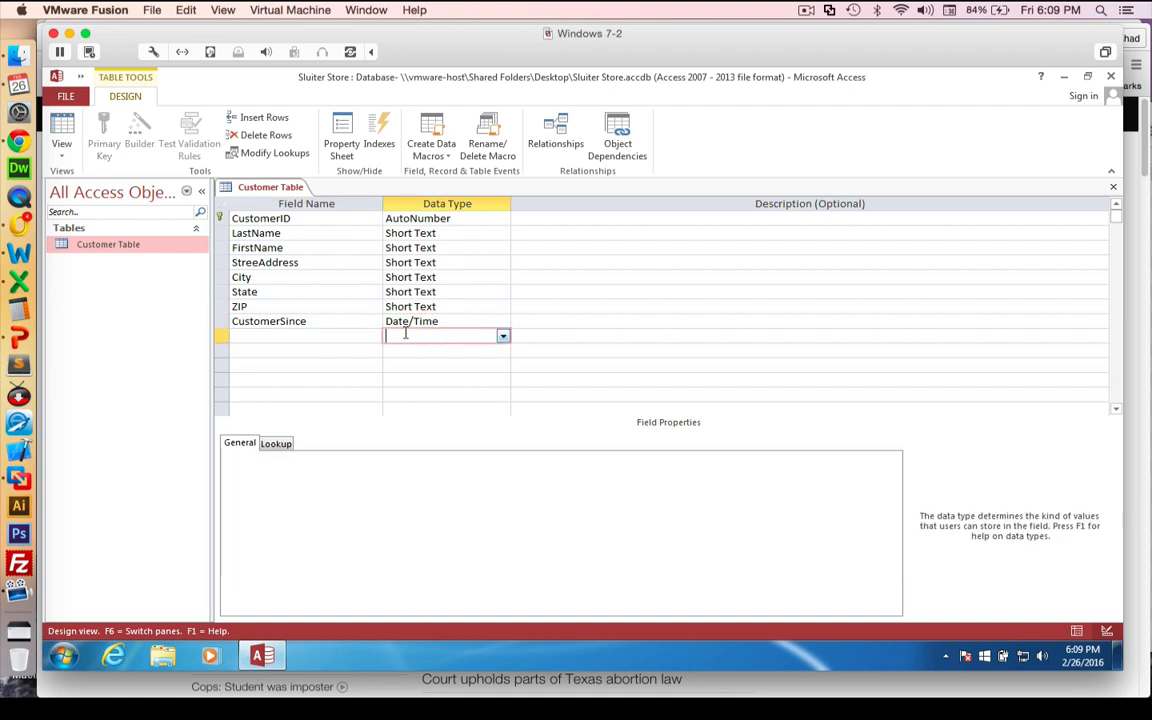
click(504, 339)
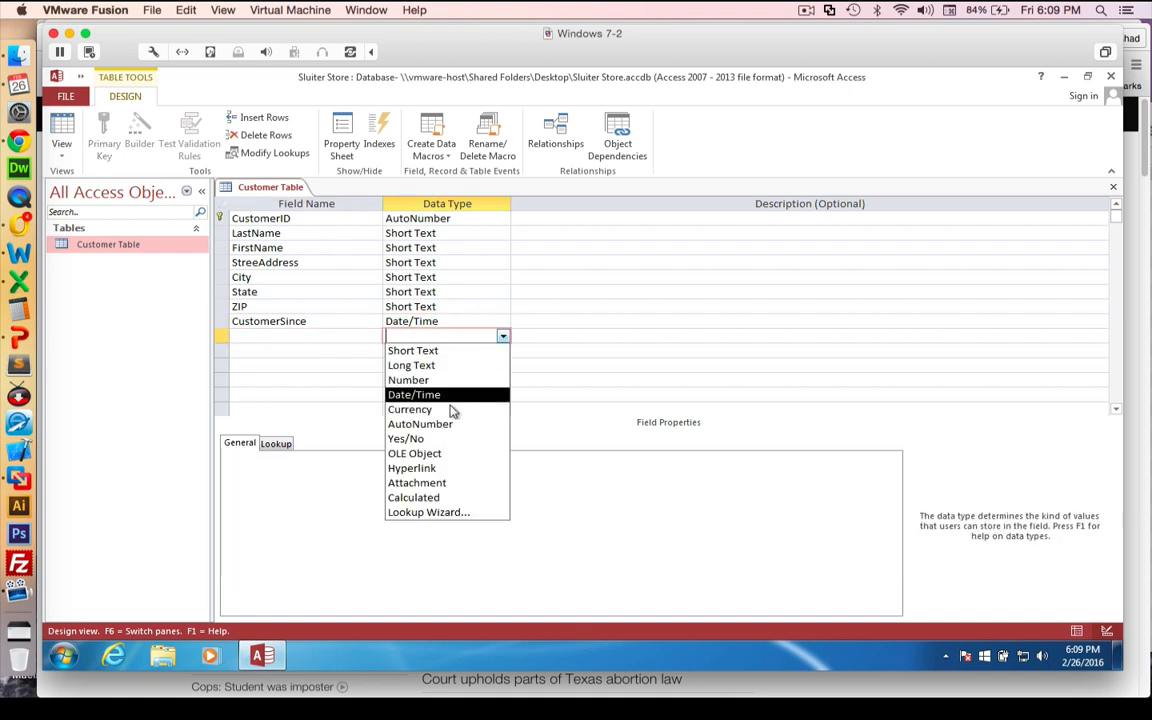
click(420, 439)
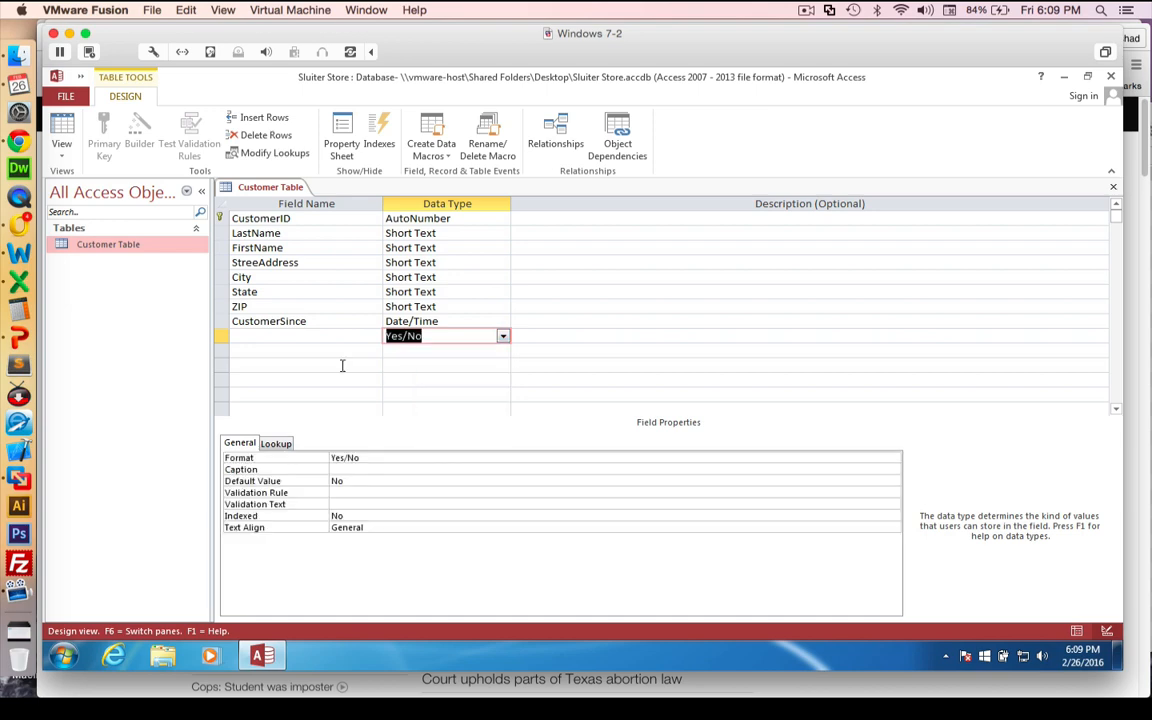
click(278, 335)
text(FreeS)
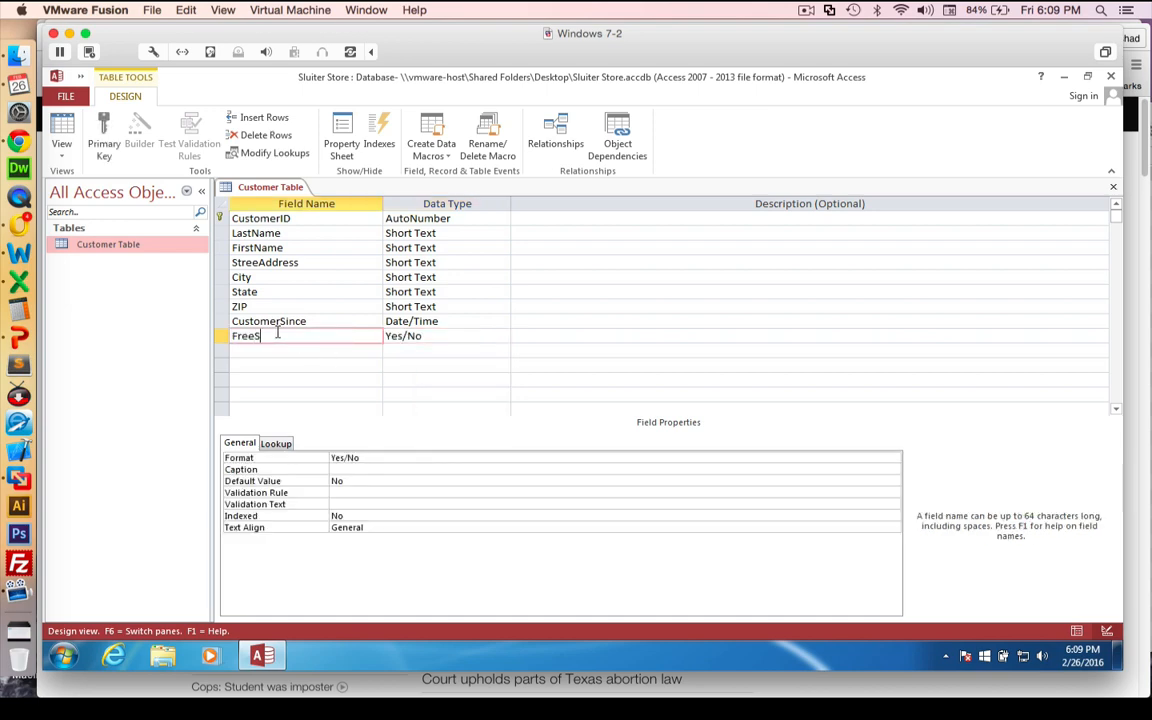
text(hippingSta)
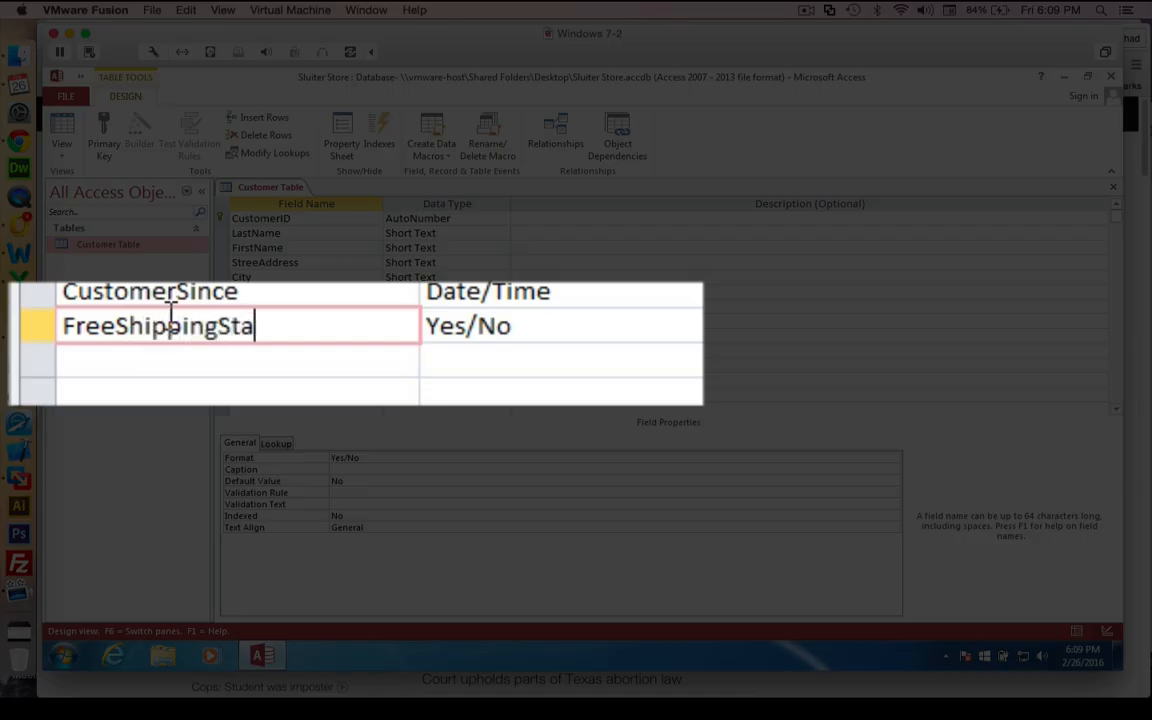
text(tus)
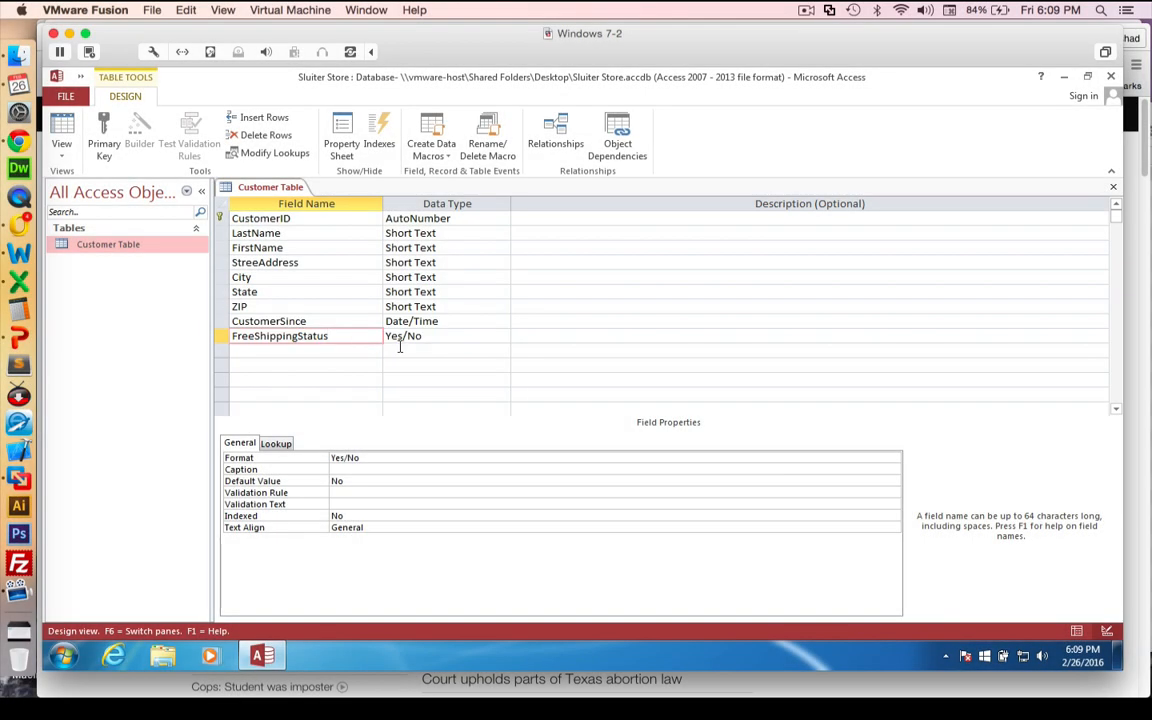
click(398, 348)
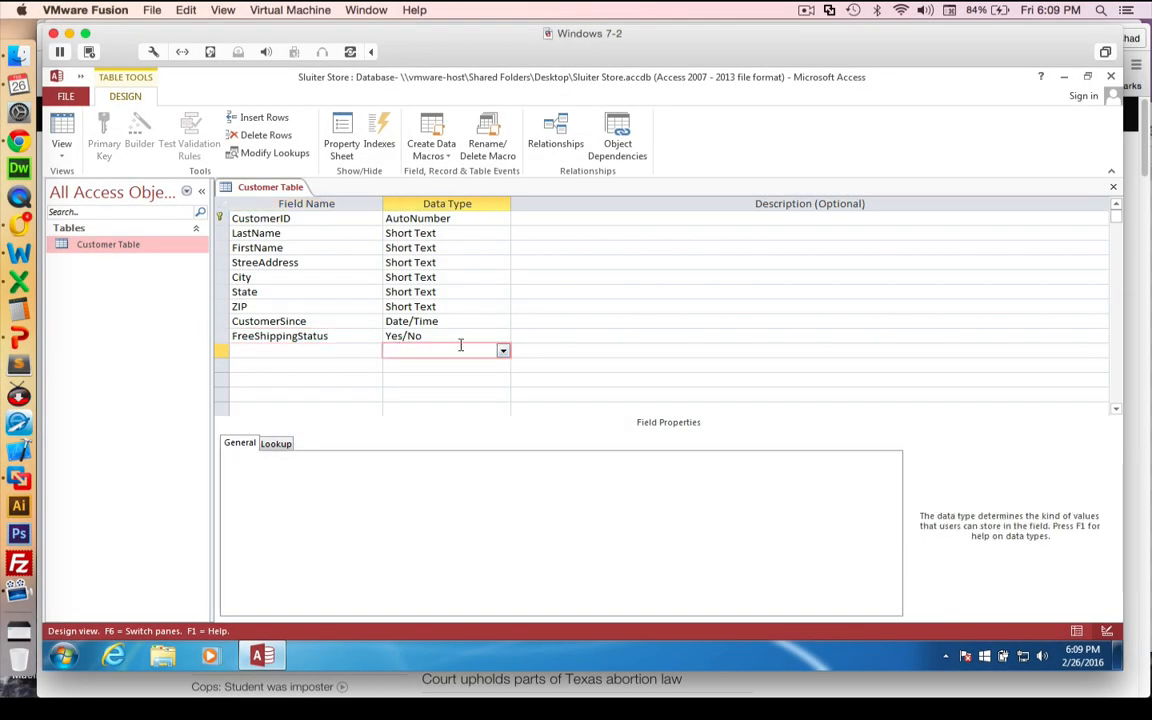
click(503, 353)
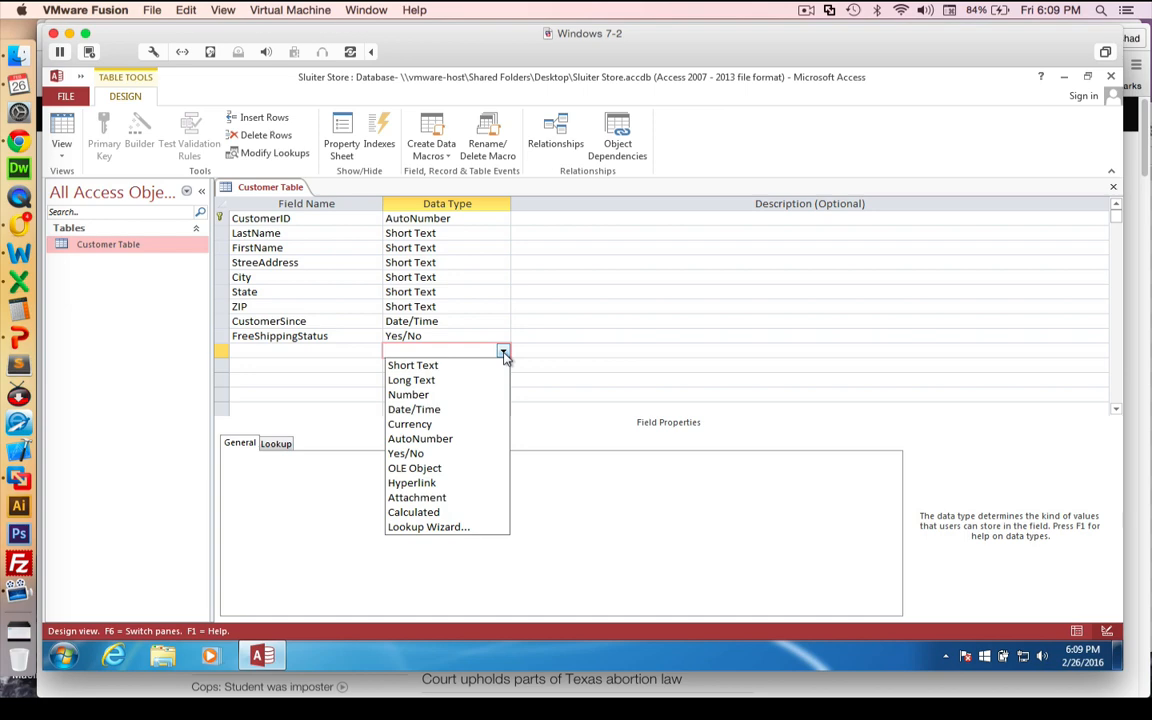
click(306, 351)
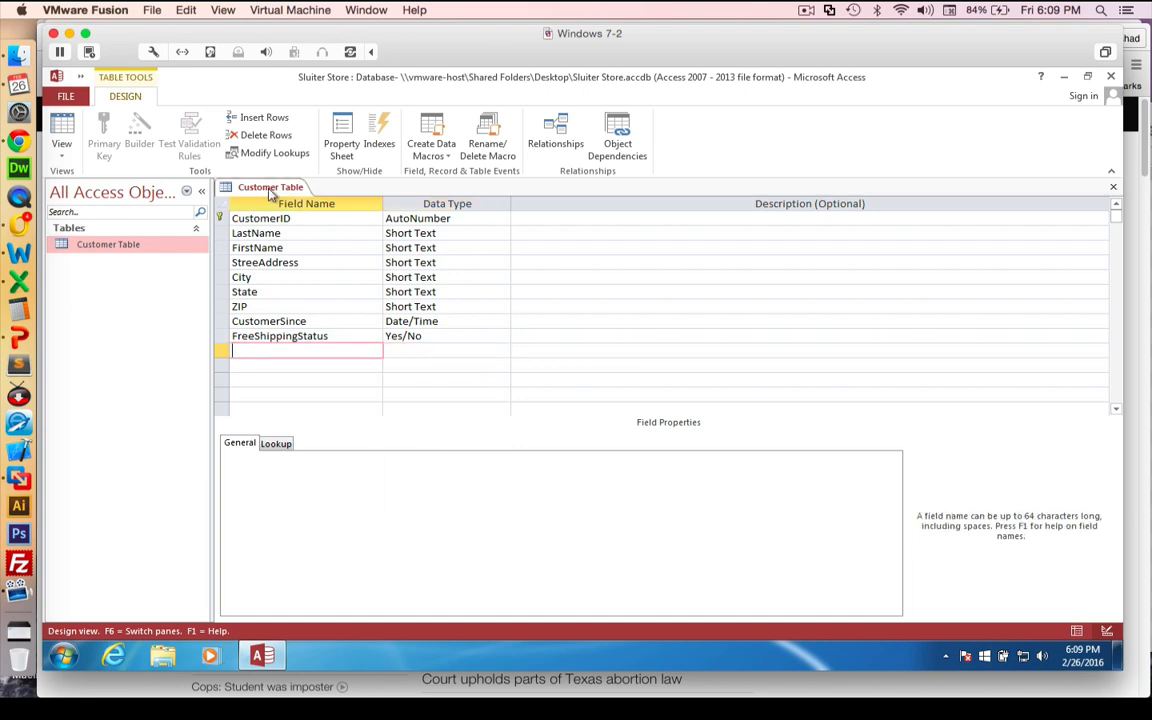
Step: Save the Customer Table design and switch the table to Datasheet View
right_click(270, 193)
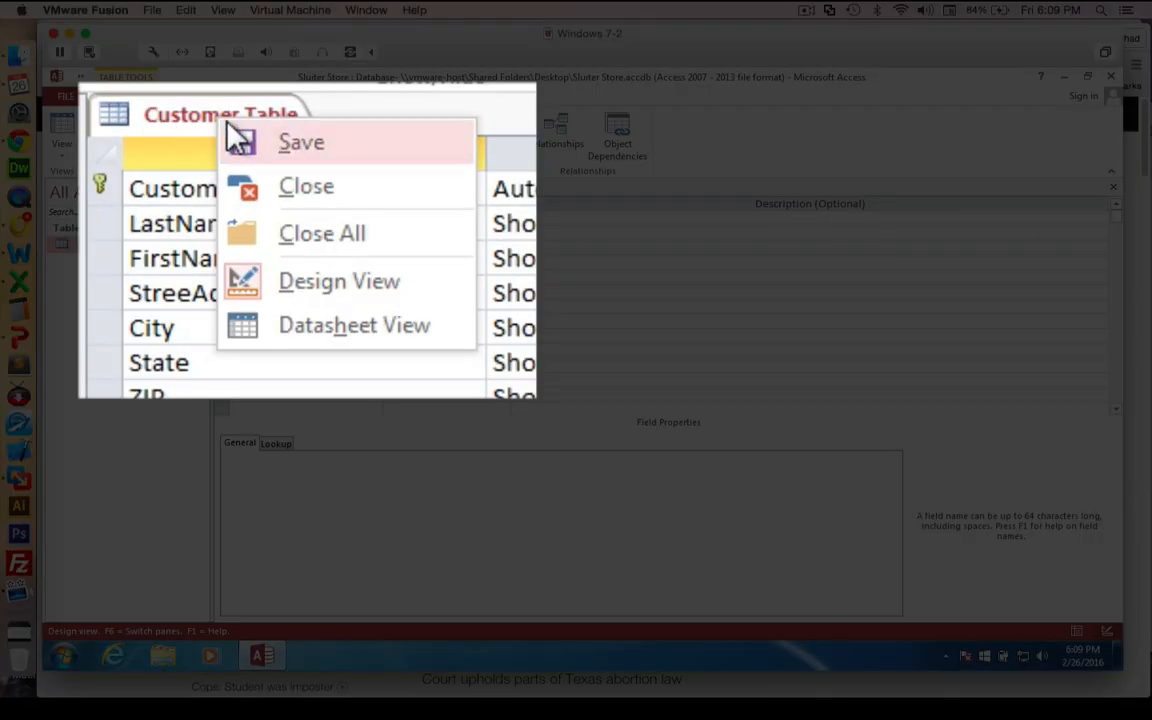
click(303, 148)
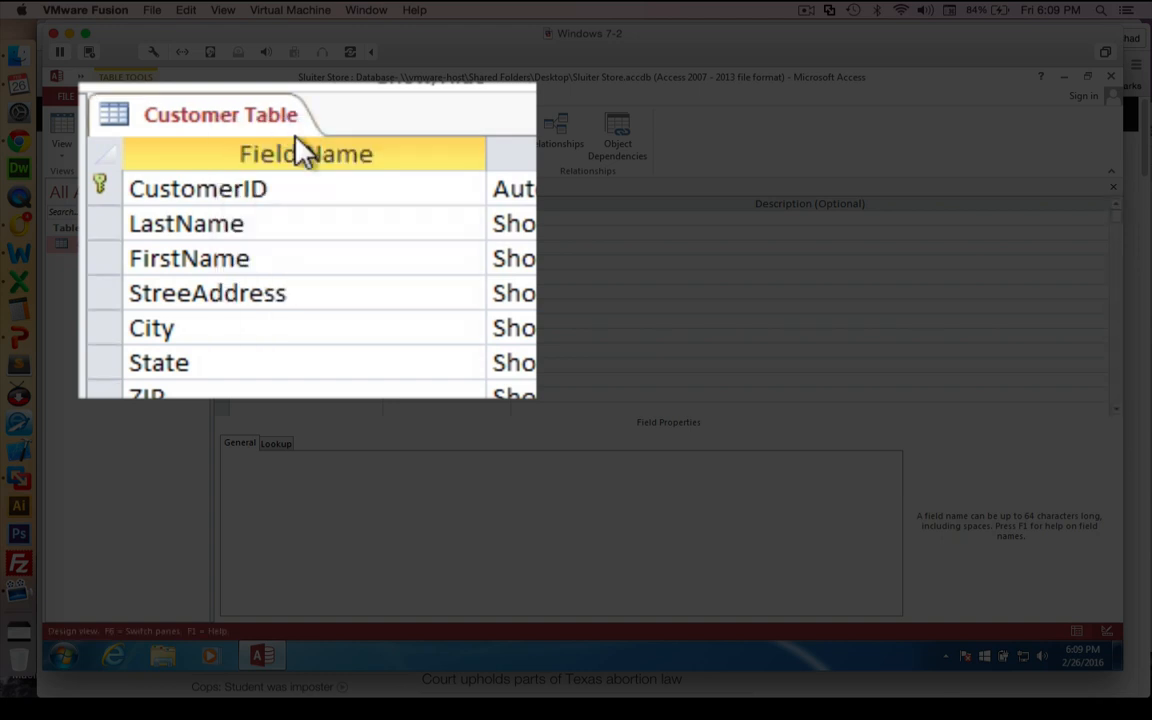
right_click(251, 118)
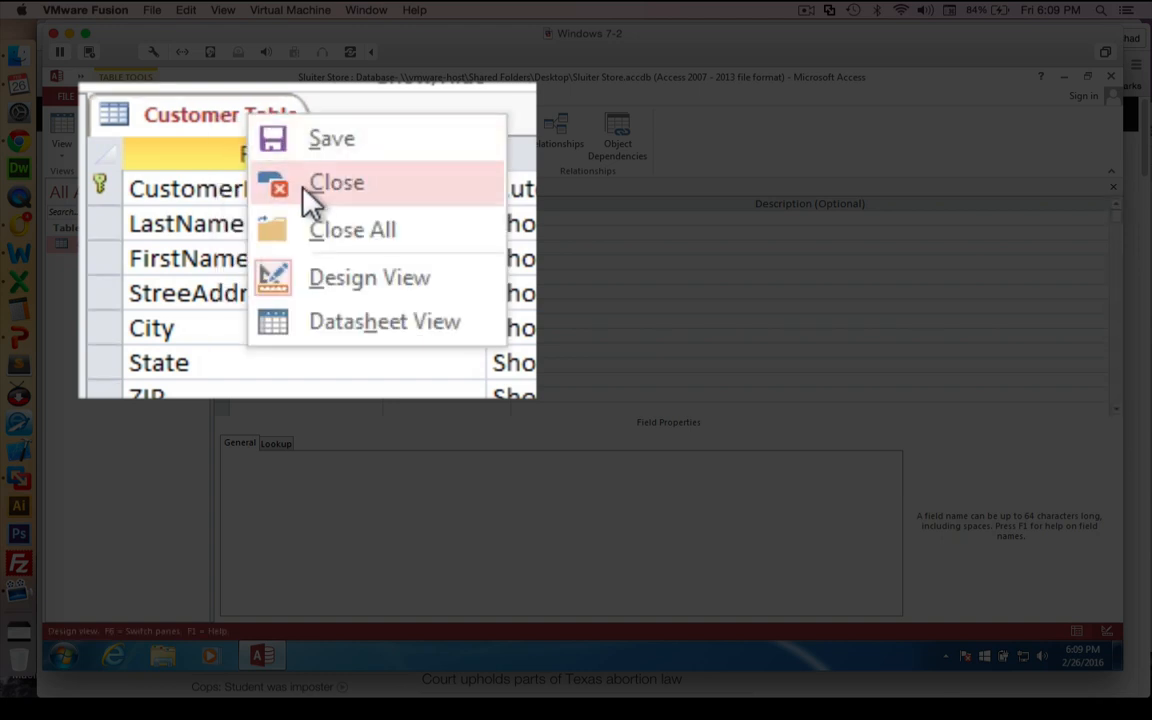
click(321, 321)
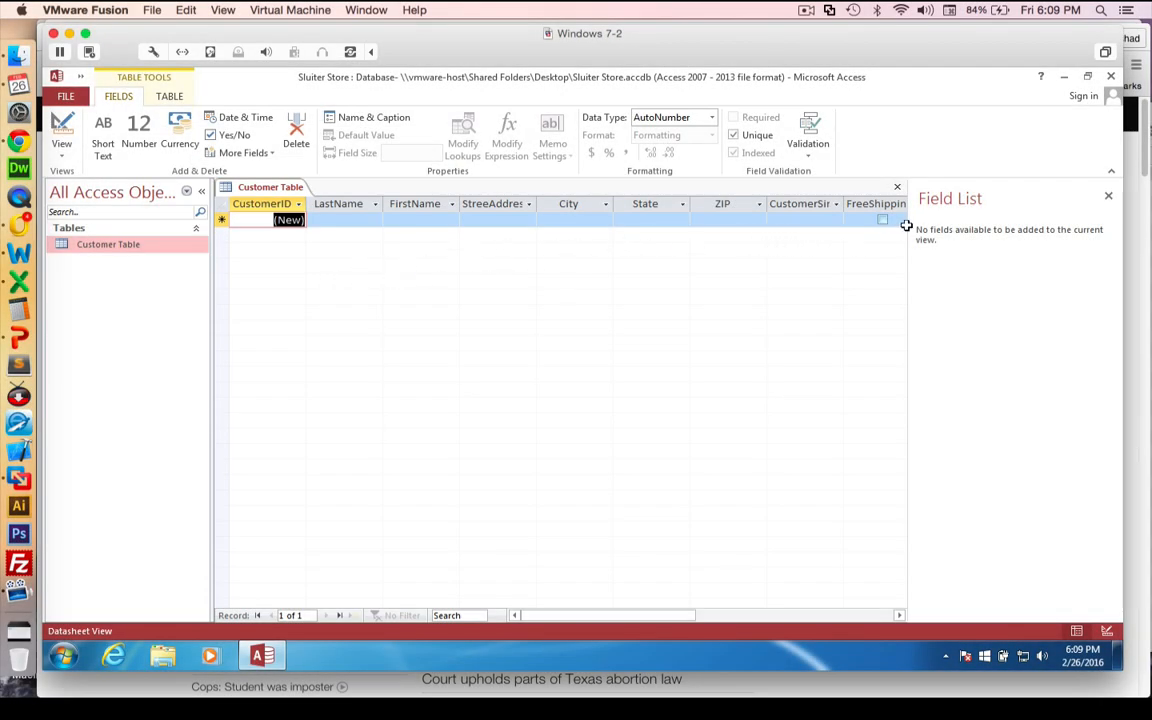
Step: Enter the customer's last name and first name in the first record of the Customer Table
click(335, 220)
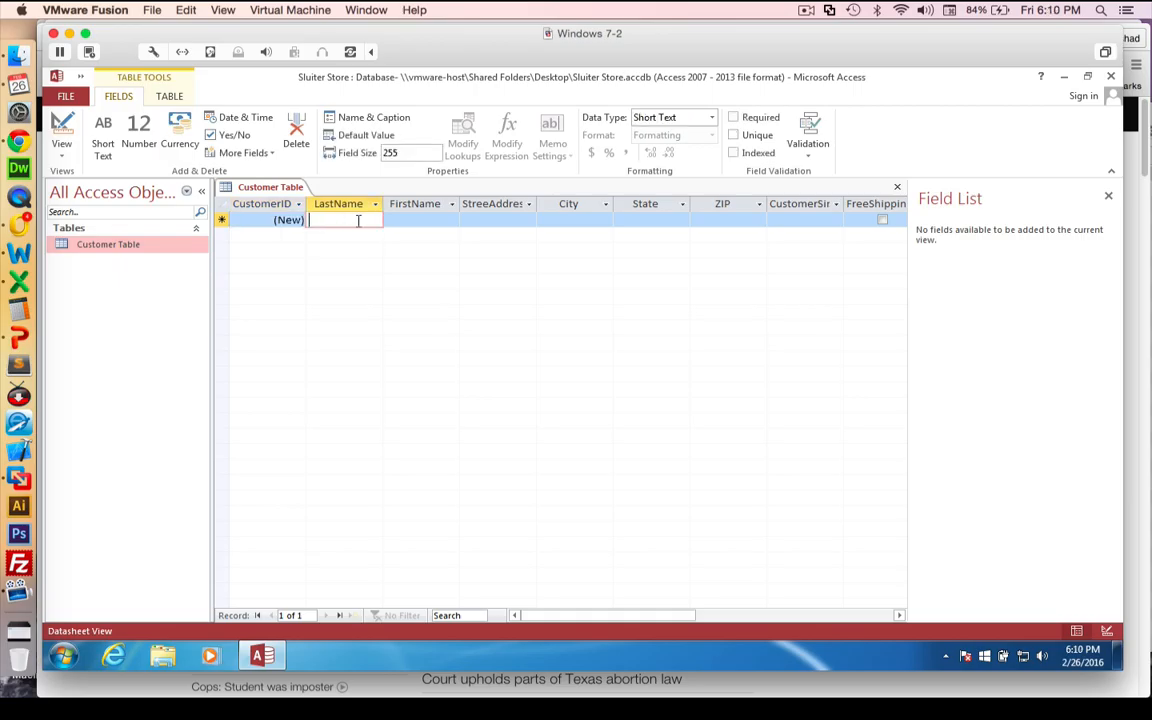
text(Smith)
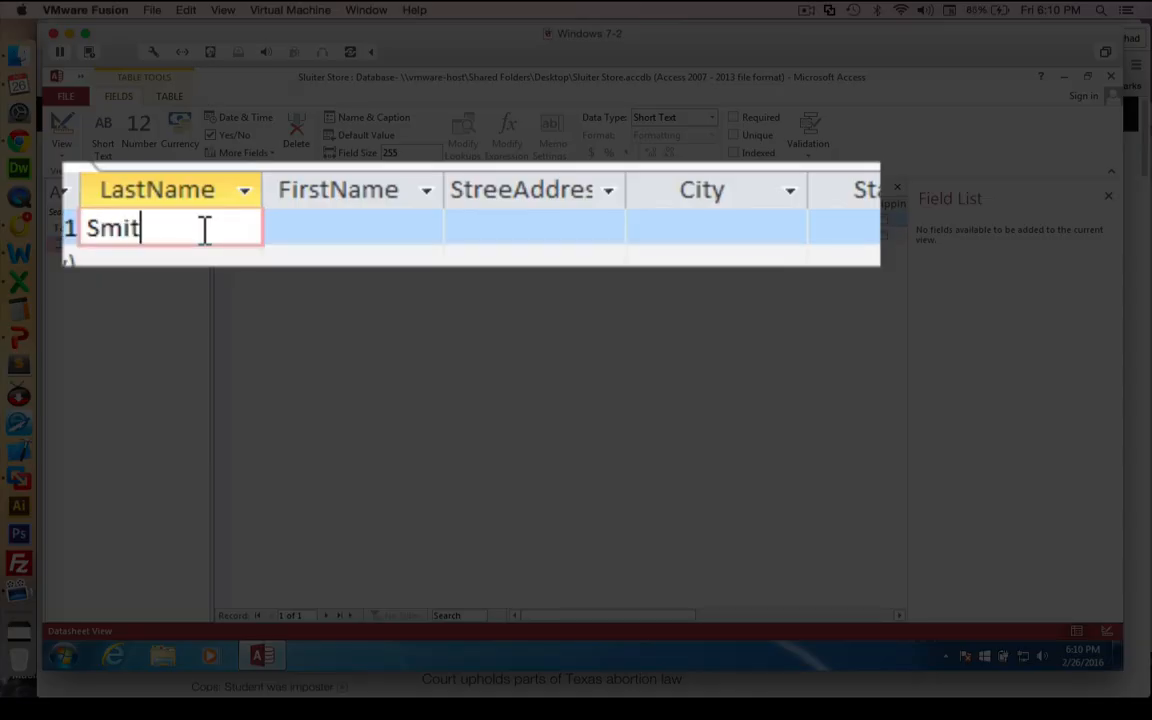
click(303, 224)
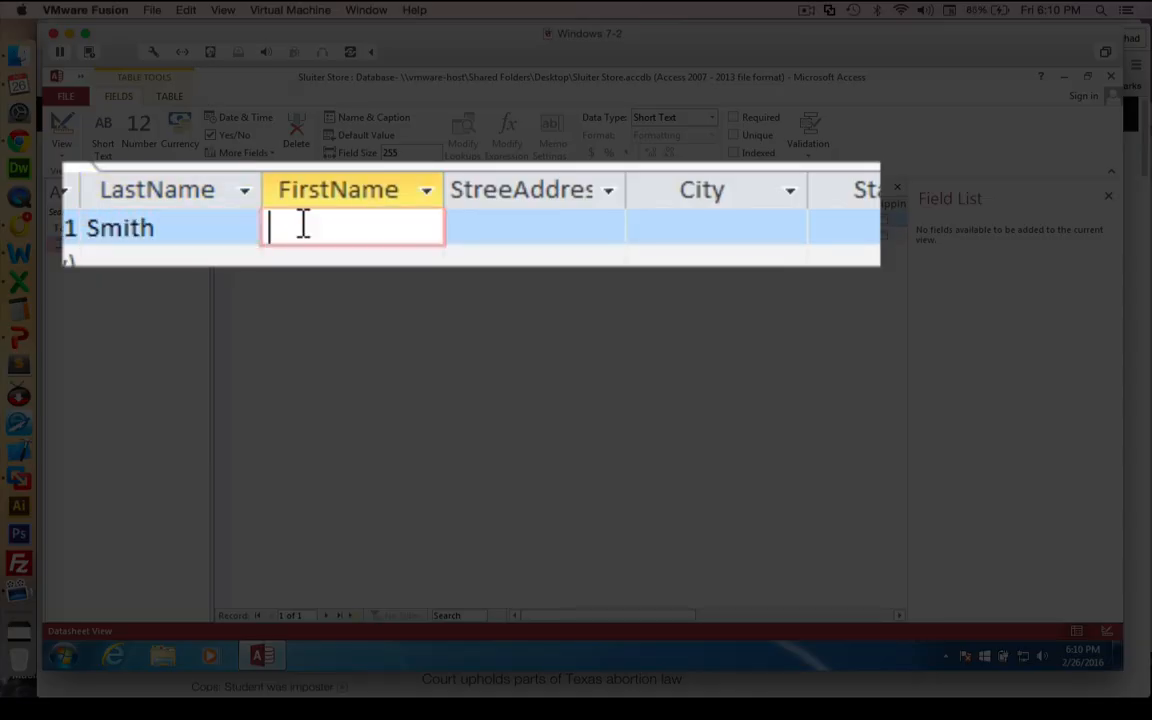
text(Jim)
Step: Fill in the street address, city and state of the first customer record
click(522, 226)
text(123 Main St)
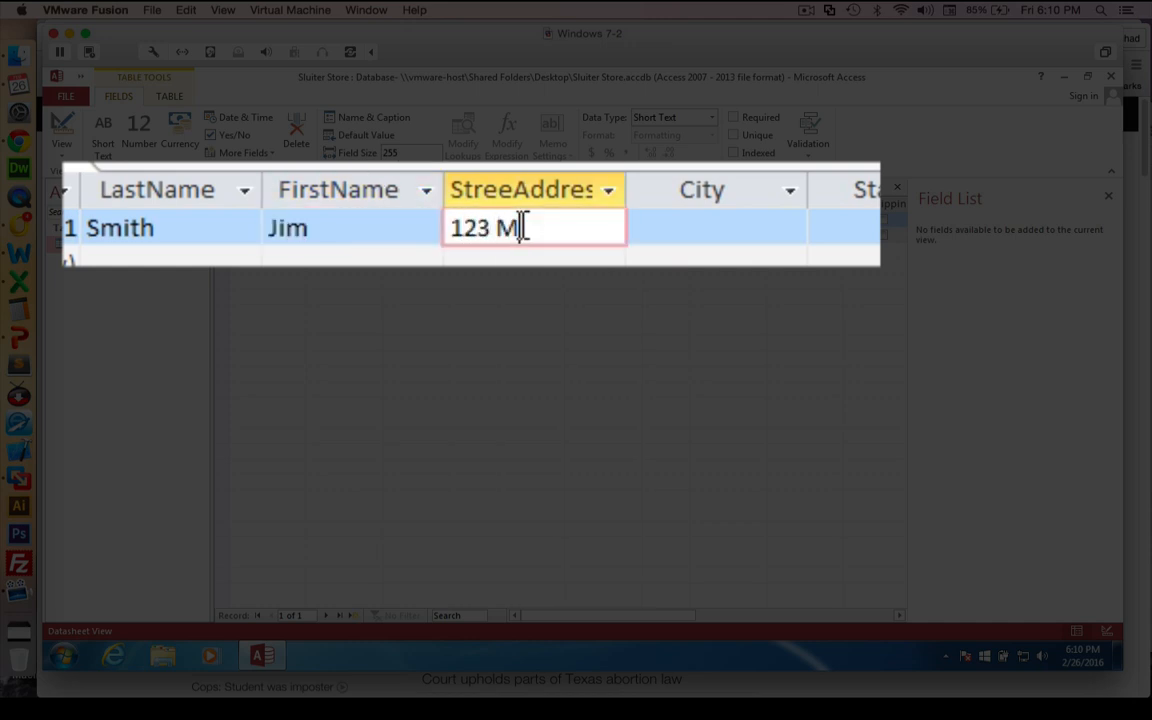
key(Tab)
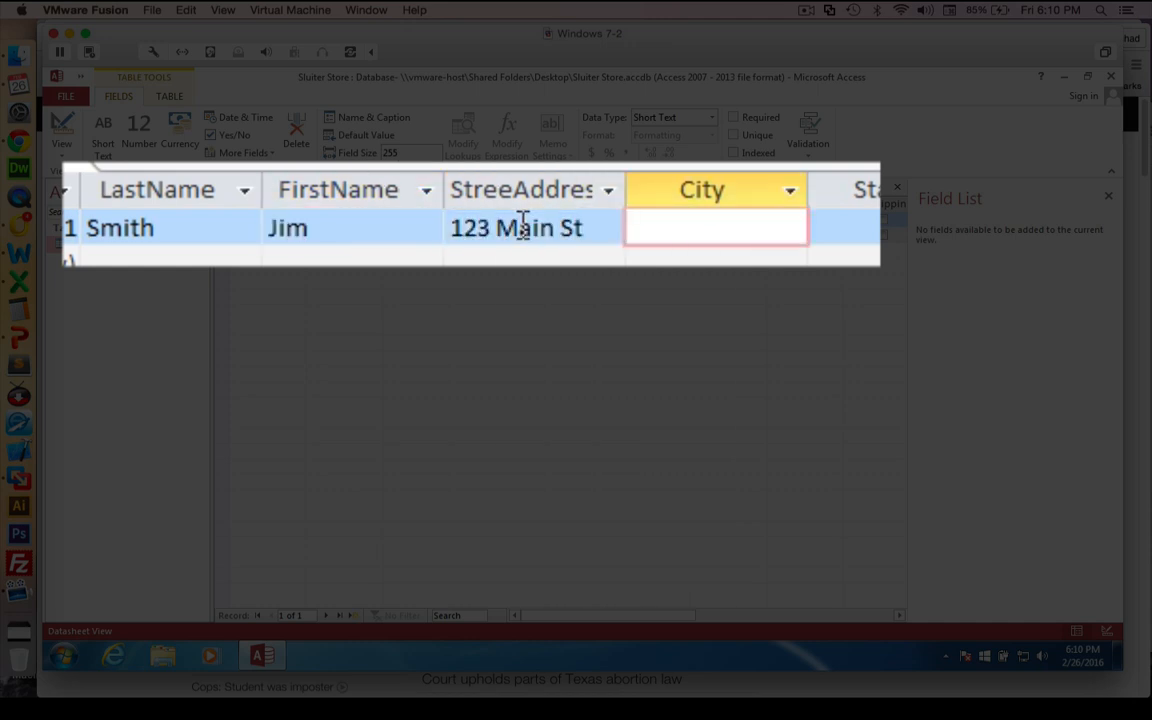
text(Phoenix)
key(Tab)
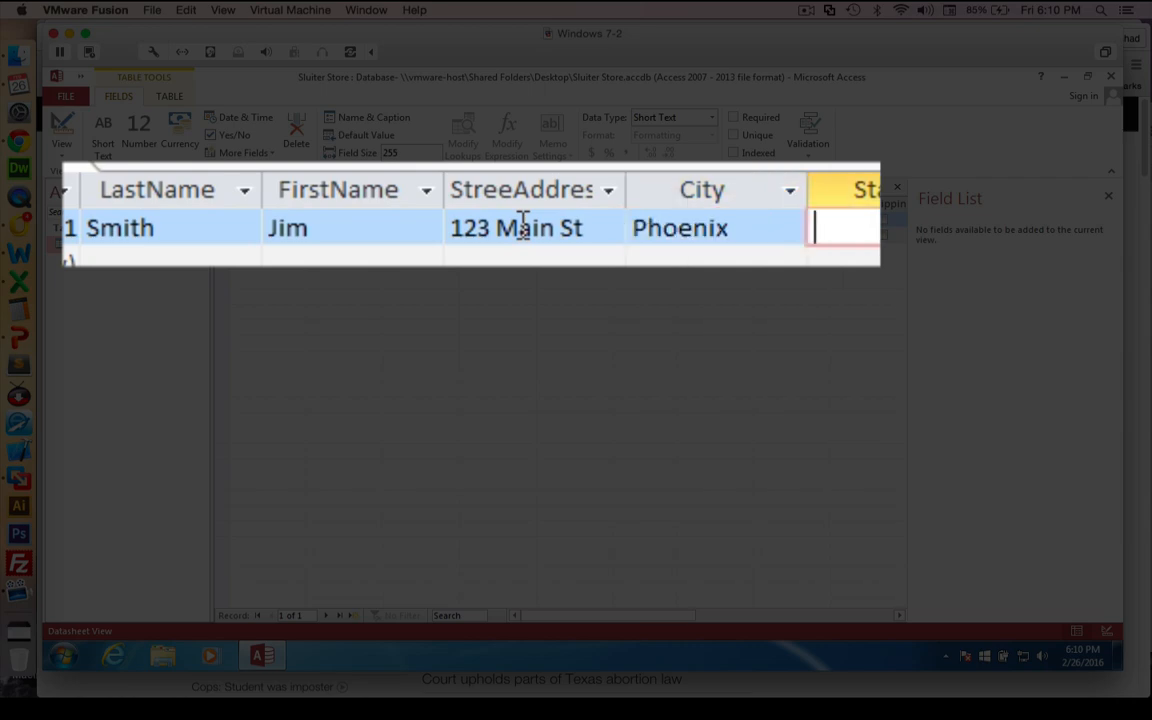
text(AZ)
key(Tab)
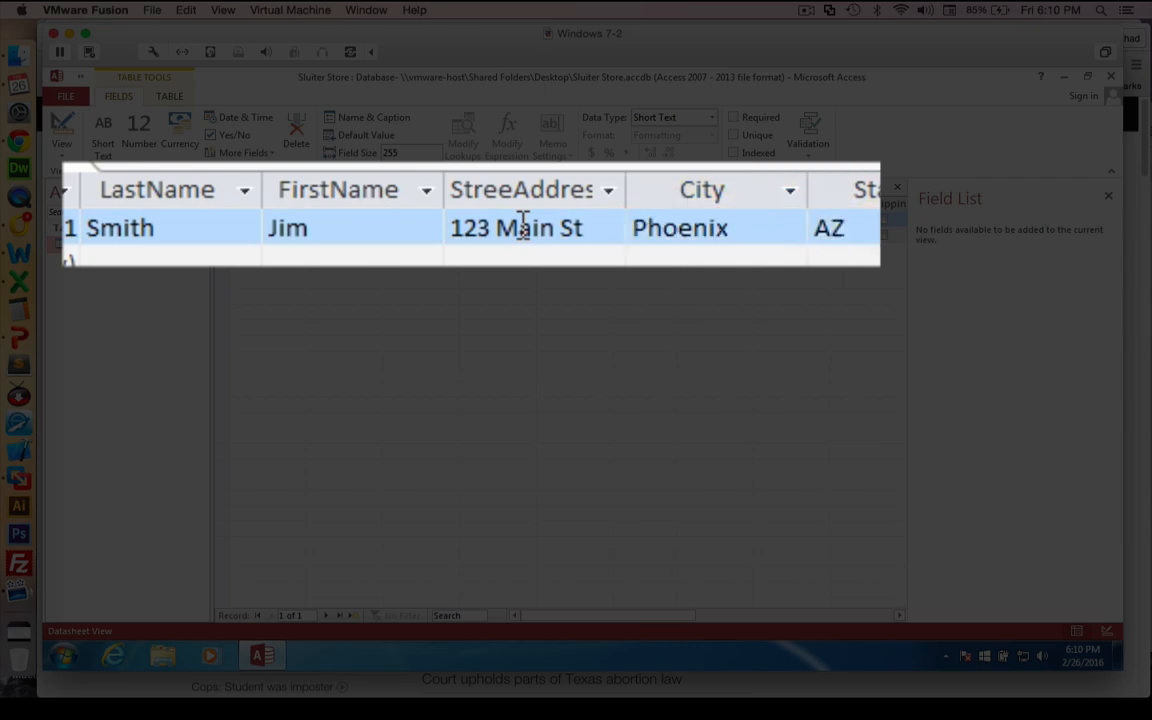
Step: Enter the customer's ZIP code in the first record and set CustomerSince to 2/15/2016
text(85087)
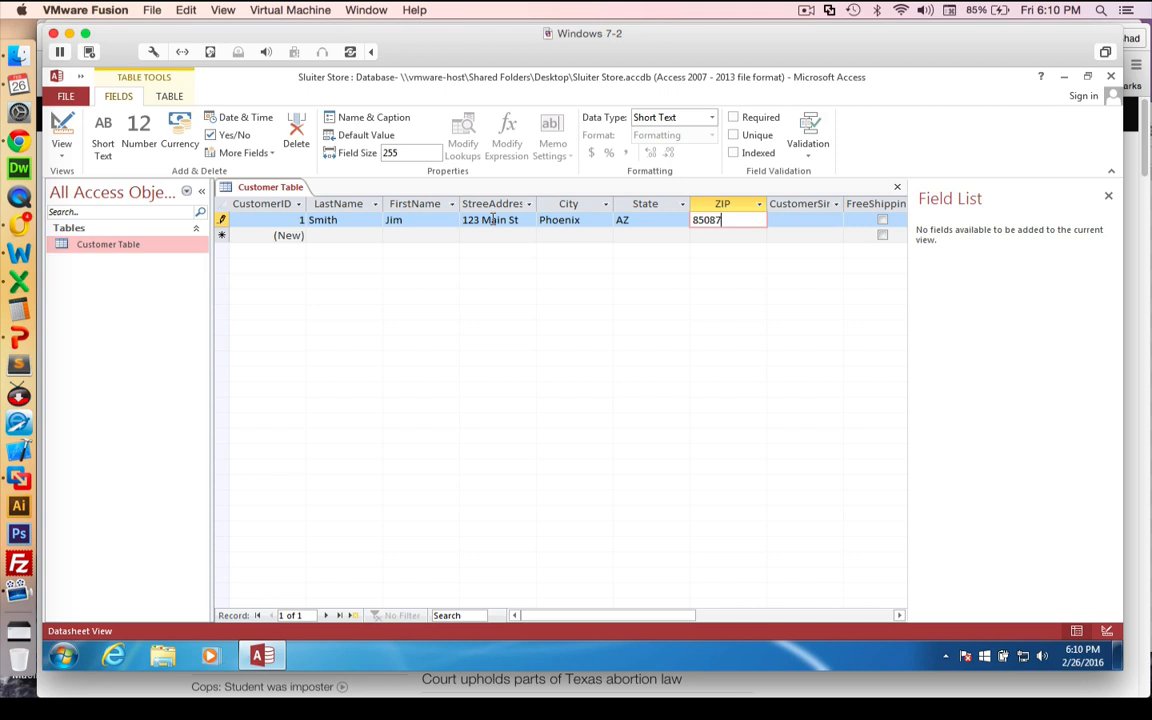
key(Tab)
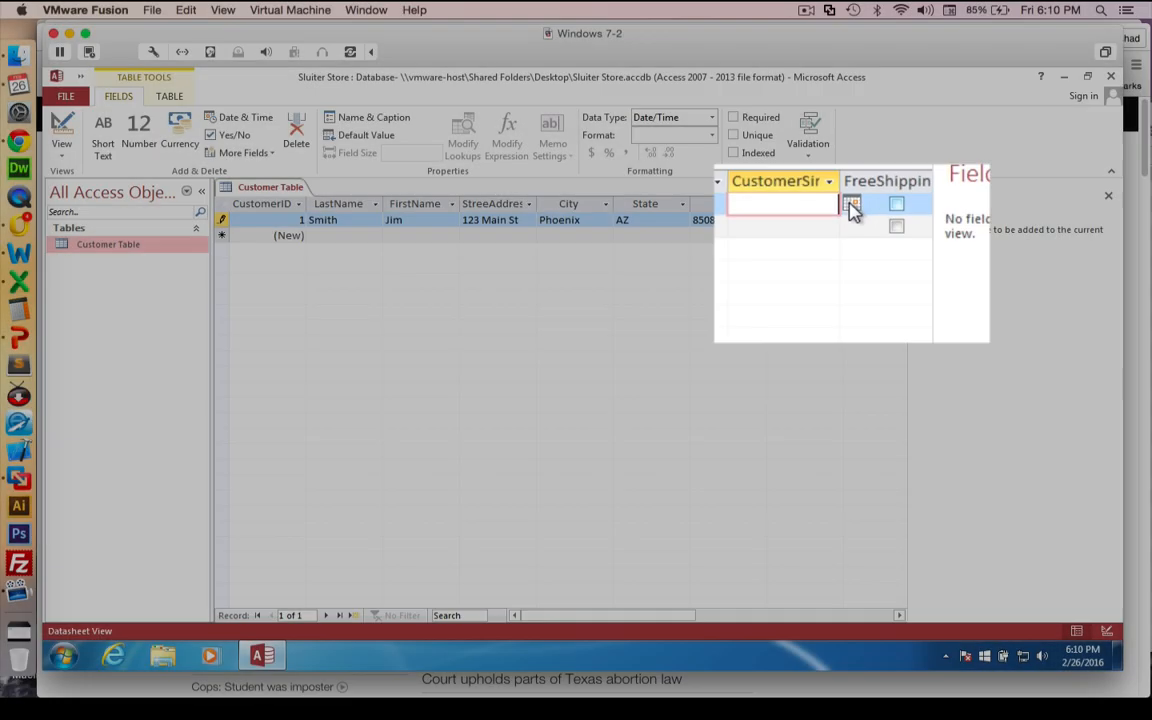
click(851, 219)
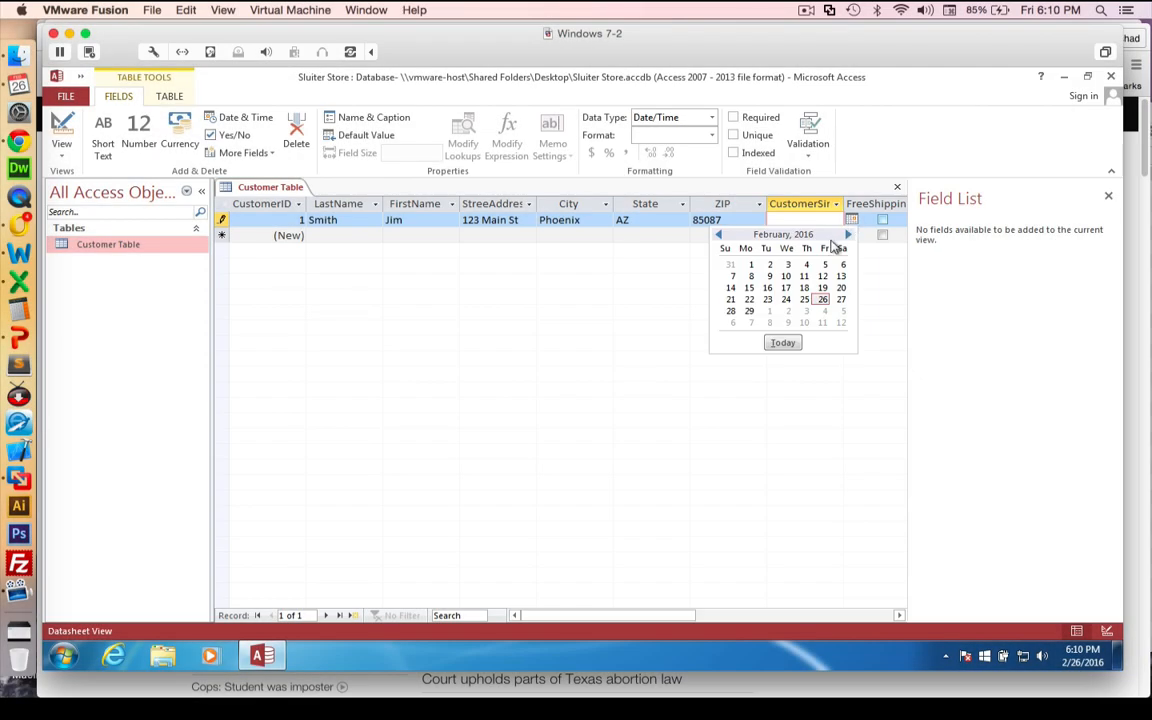
click(752, 289)
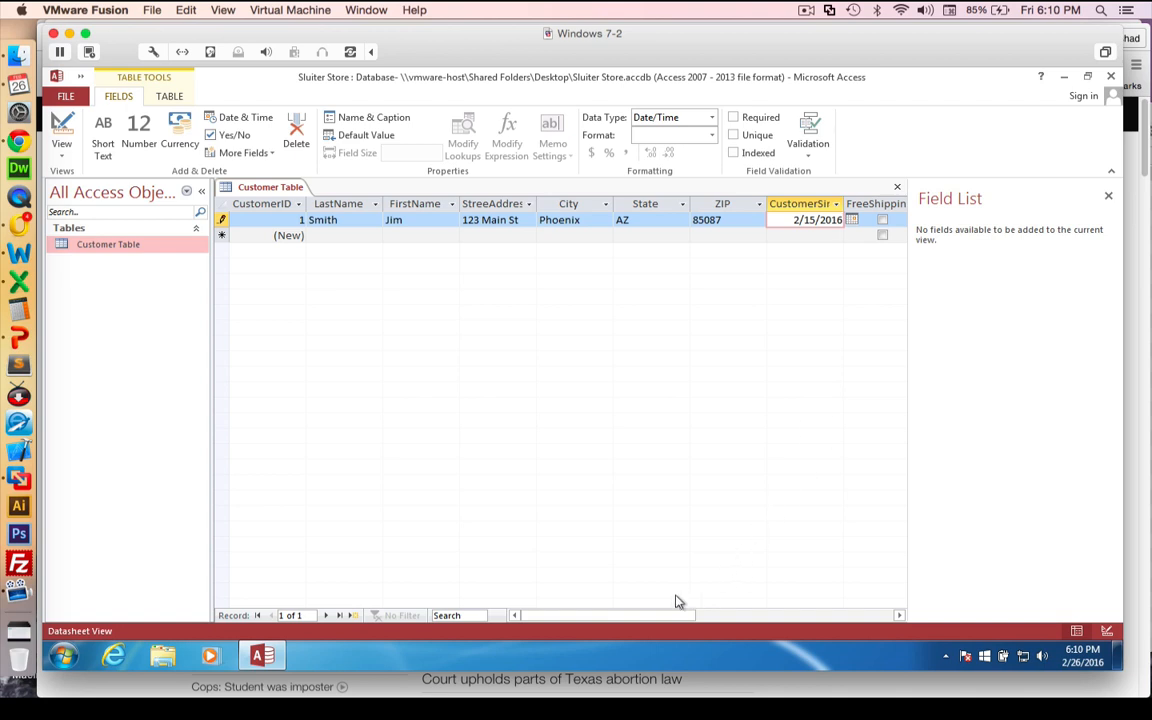
Step: Widen the FreeShippingStatus column to fit its full heading
drag(669, 619, 725, 620)
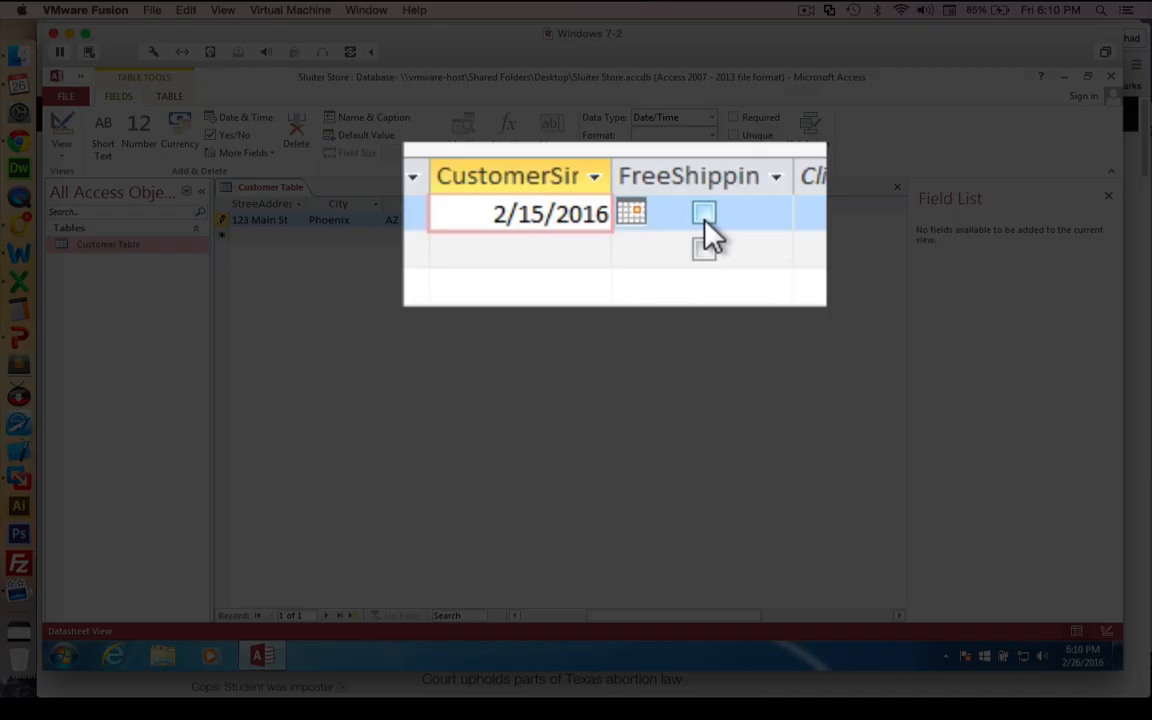
click(651, 220)
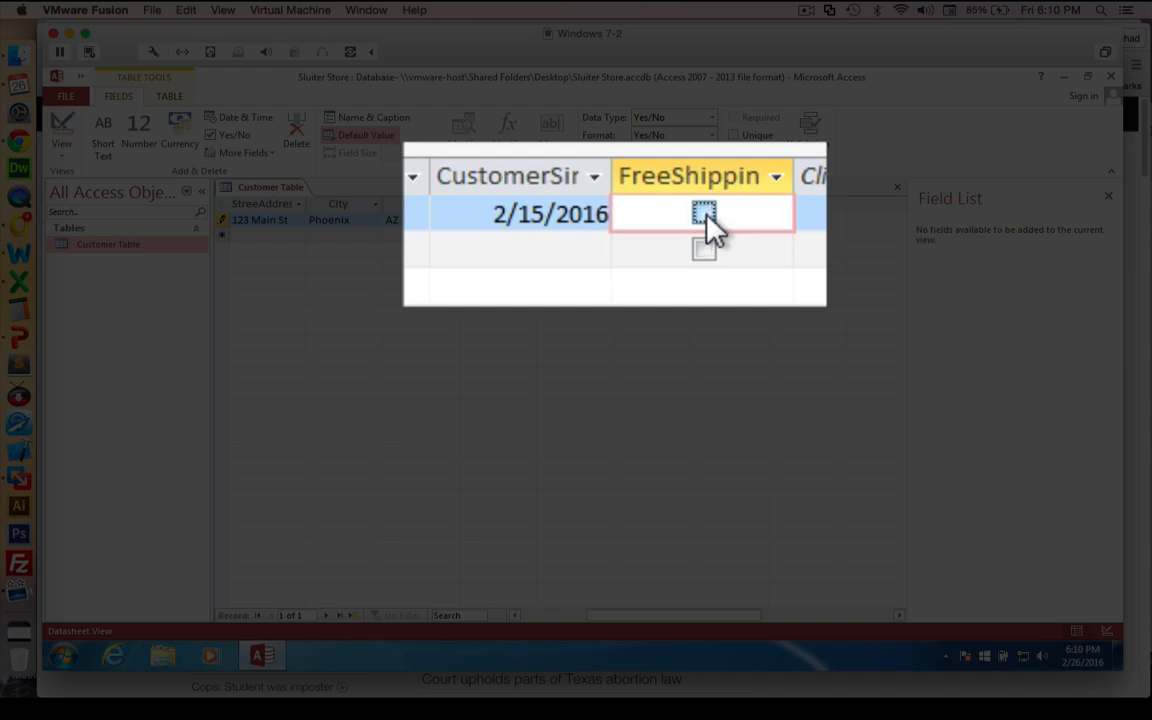
double_click(691, 201)
click(745, 205)
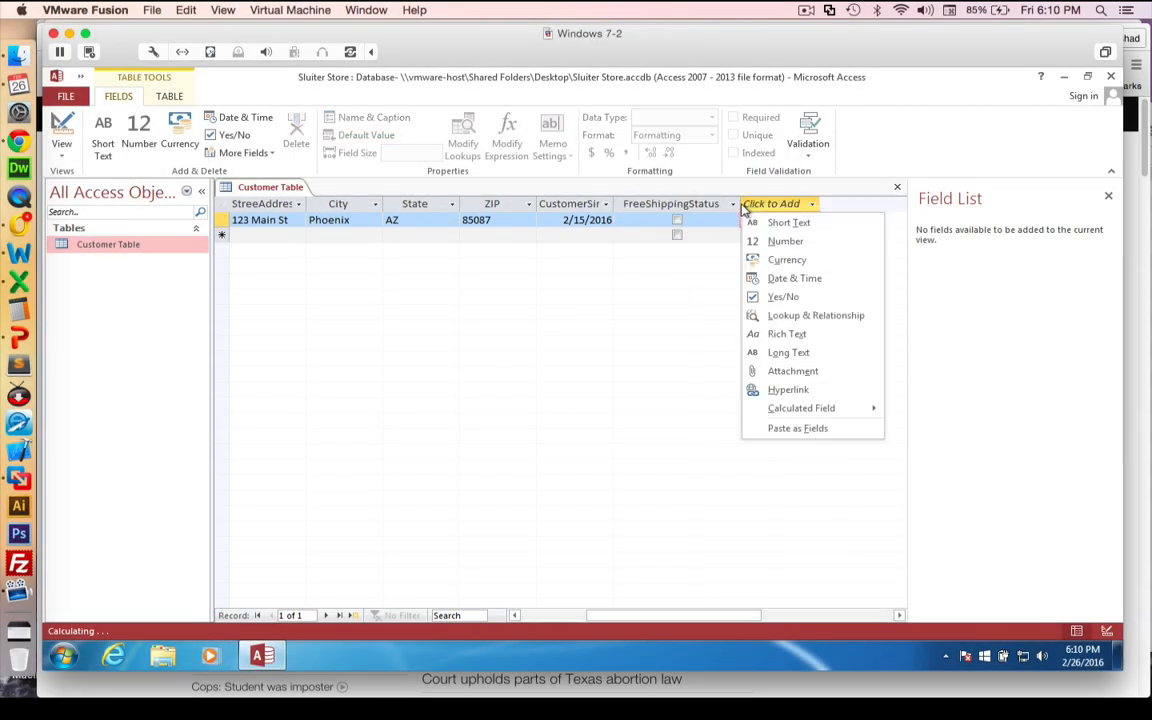
Step: Turn on FreeShippingStatus for the first customer and go to the LastName field of the new record
click(675, 226)
click(676, 229)
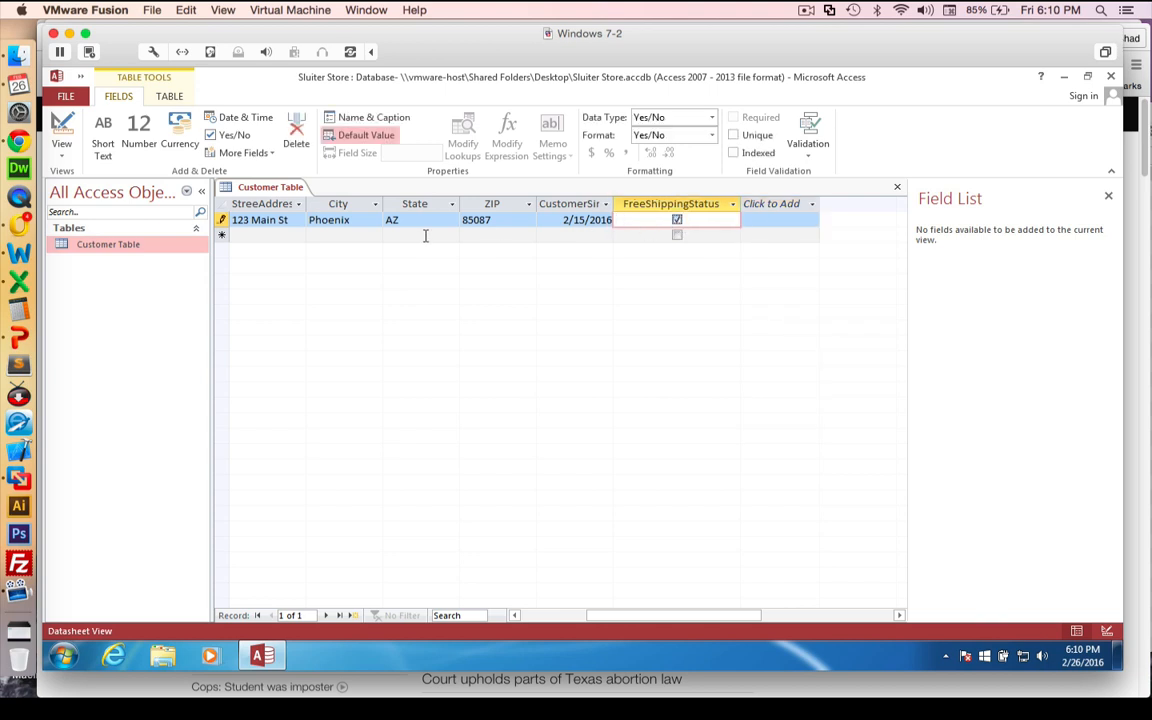
drag(607, 614, 538, 620)
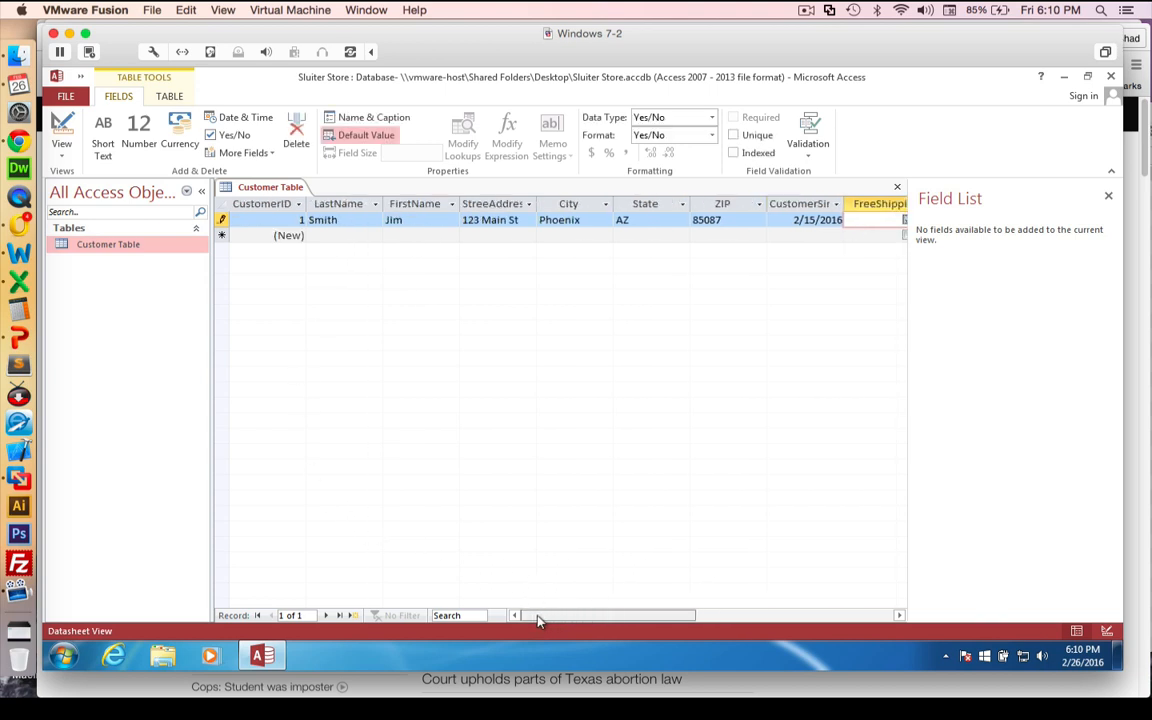
click(322, 235)
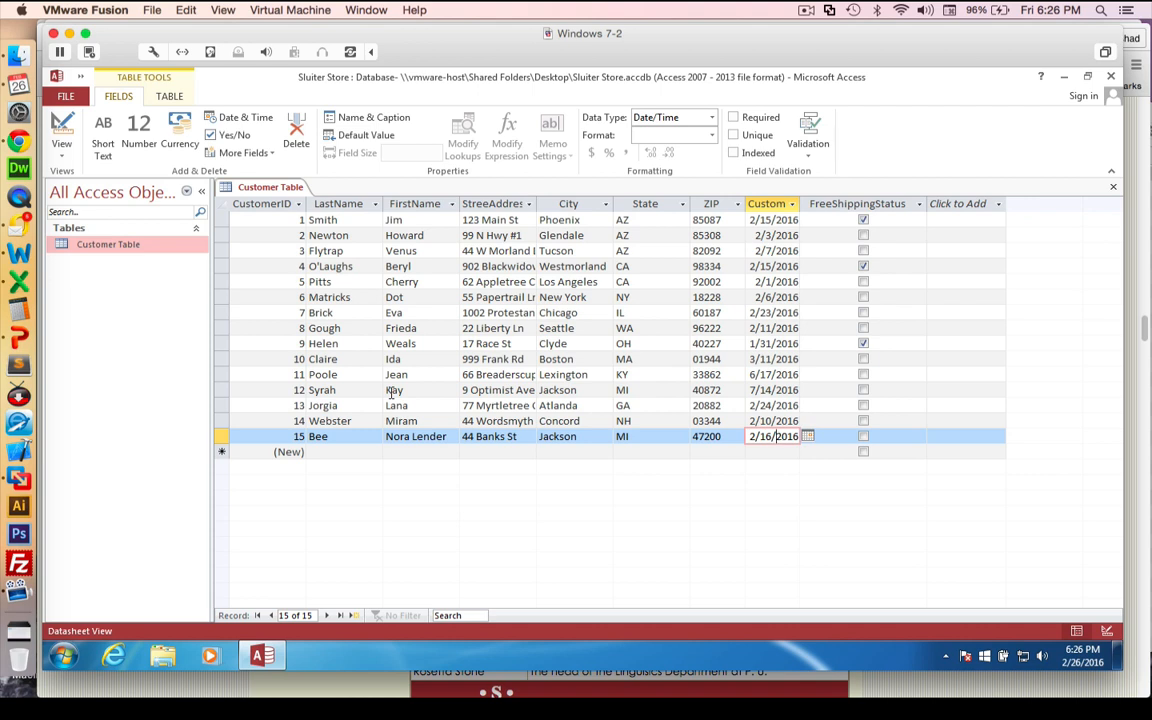
Step: Turn on FreeShippingStatus for the thirteenth and fifteenth customer records
click(864, 406)
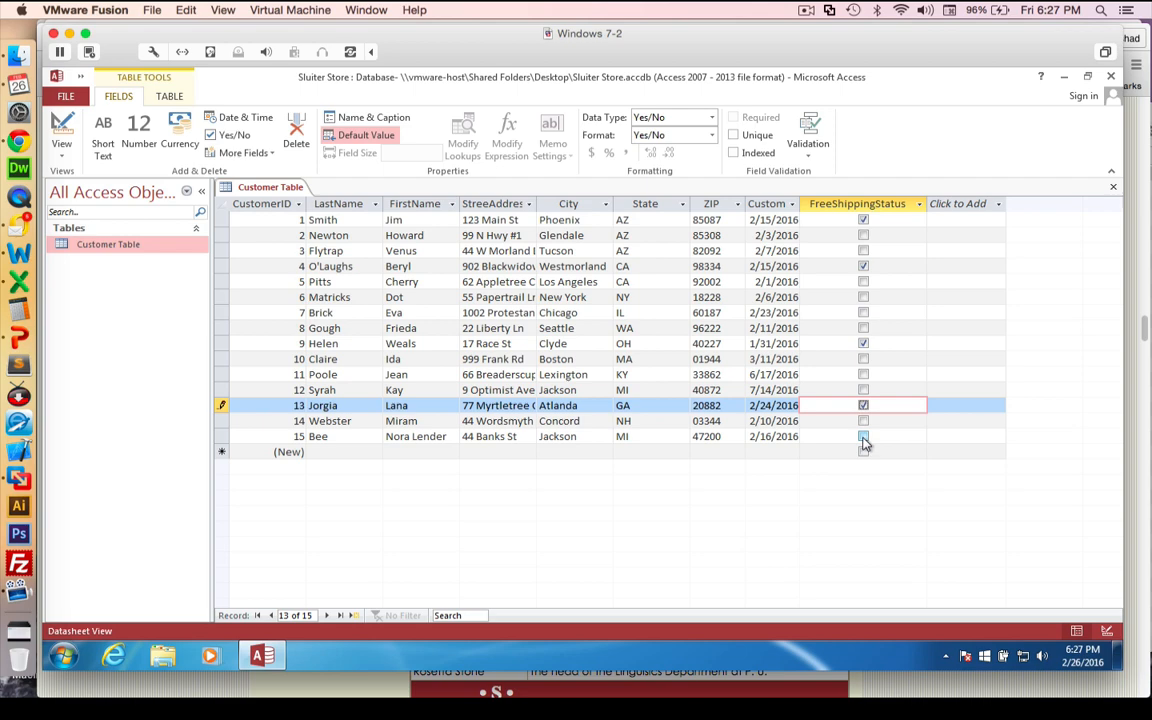
click(863, 437)
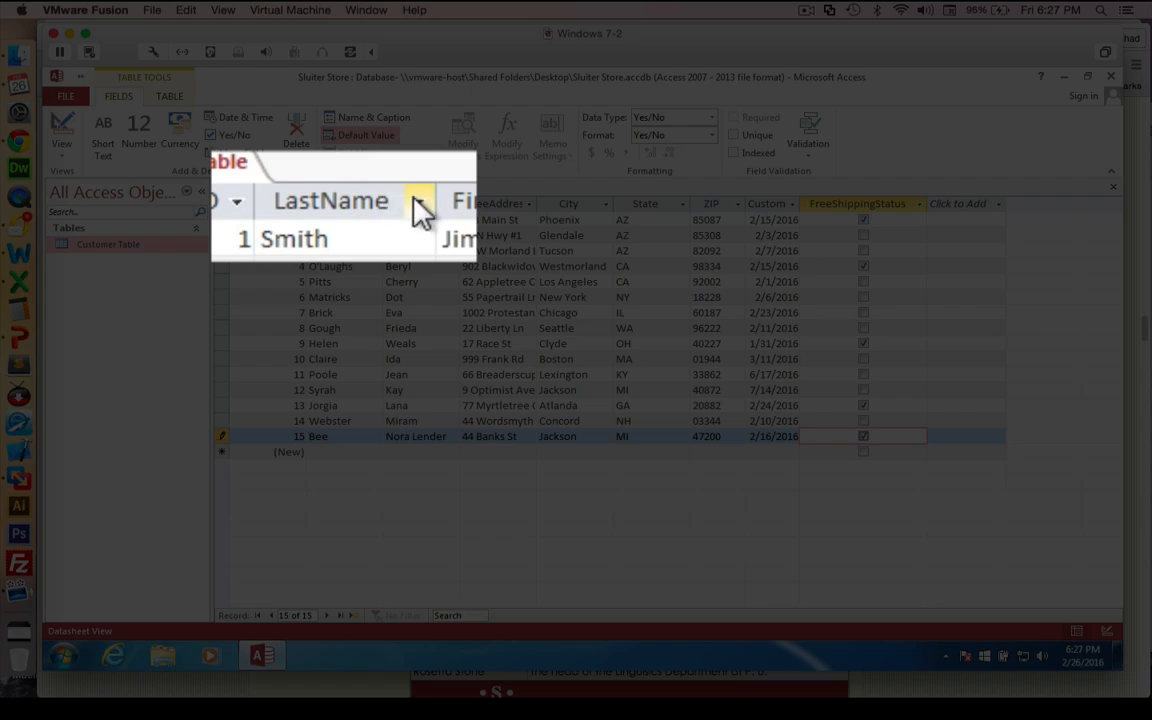
Step: Sort the Customer Table by LastName from A to Z and reverse the order to Z to A
click(418, 209)
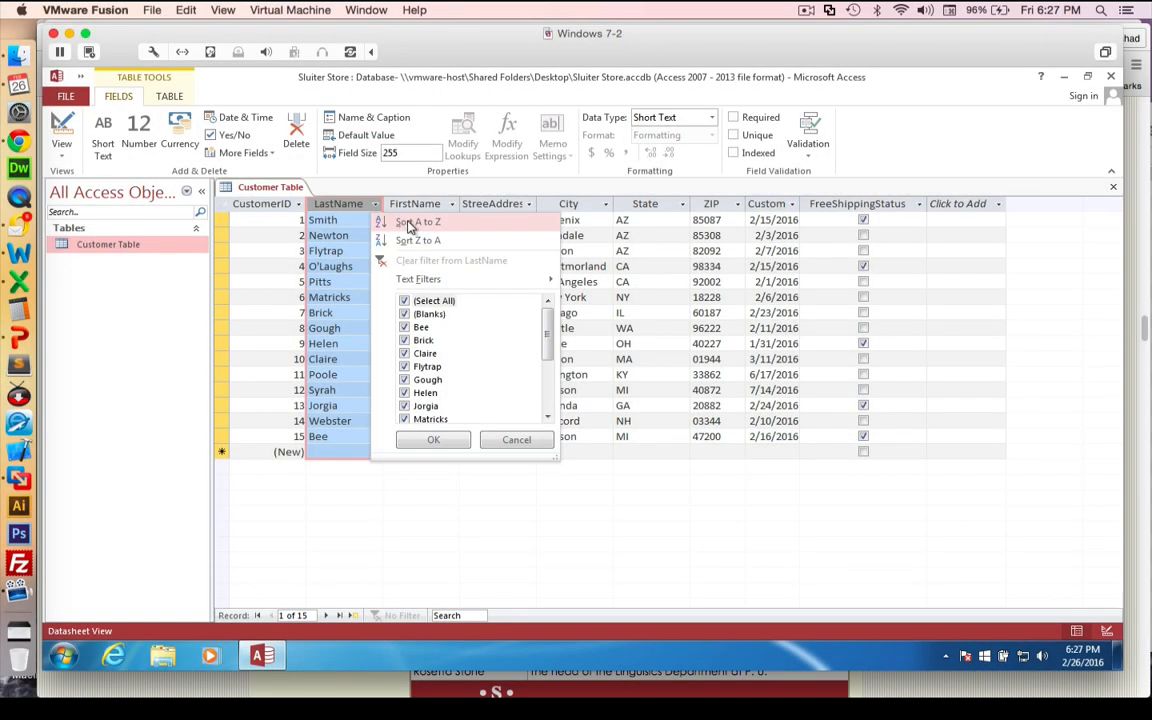
click(408, 223)
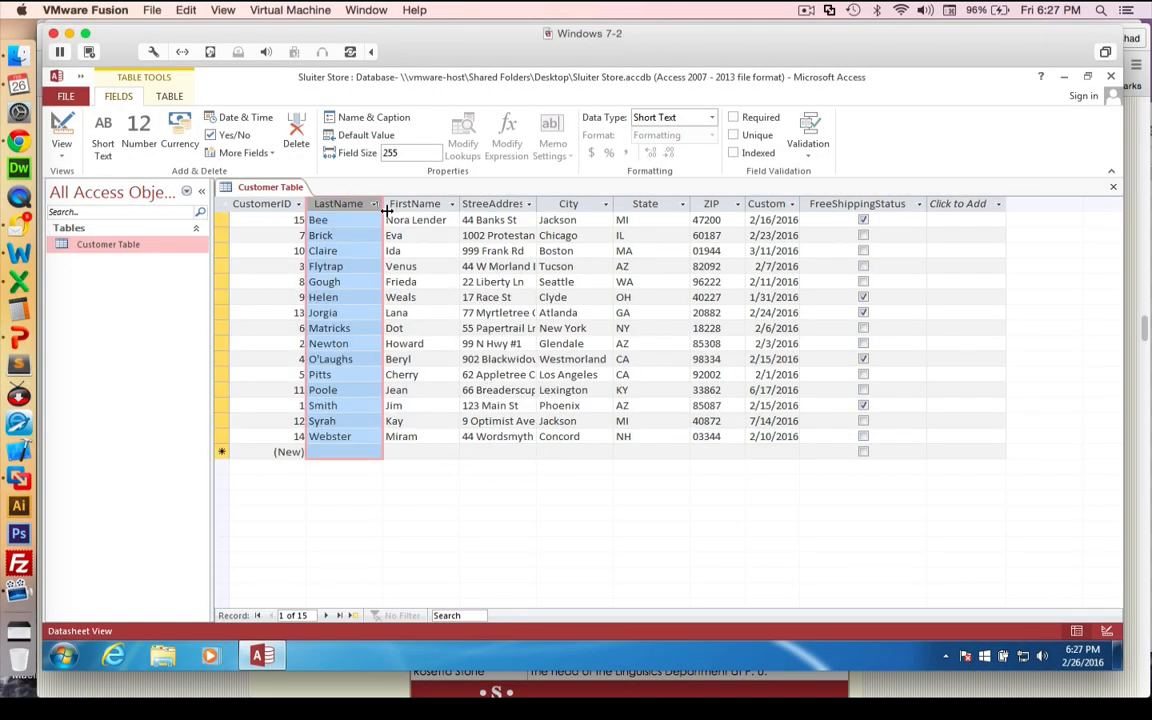
click(374, 204)
click(399, 240)
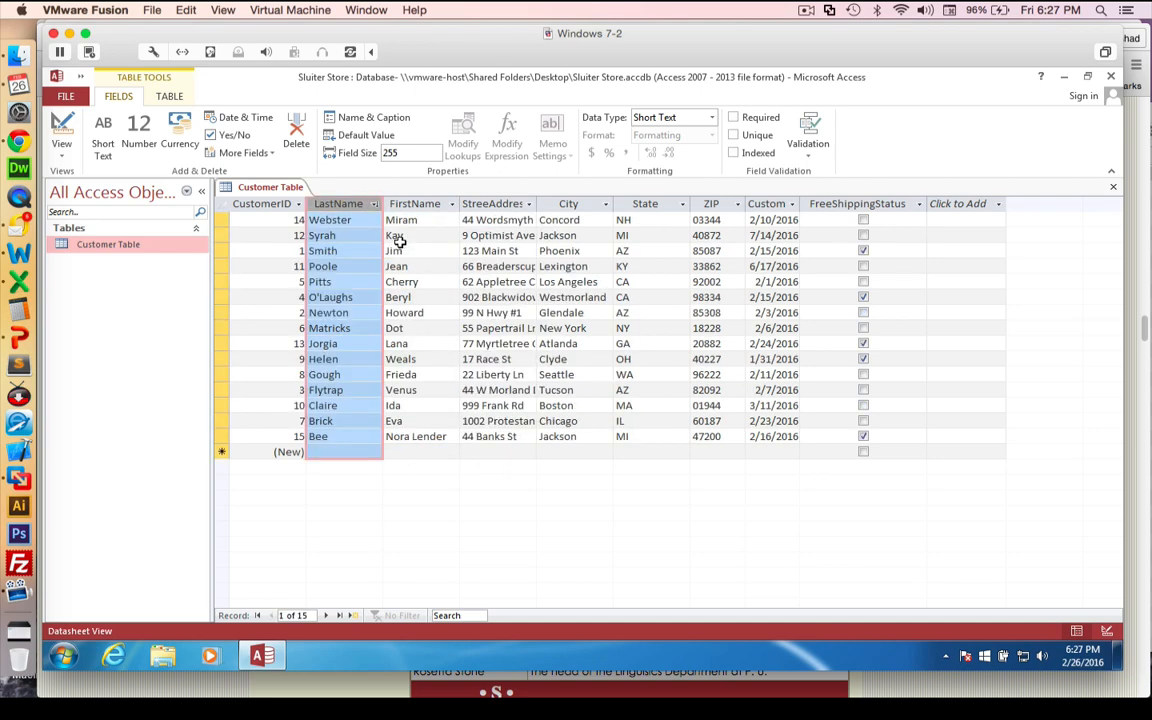
Step: Sort the table by City from A to Z, followed by CustomerSince from oldest to newest
click(605, 204)
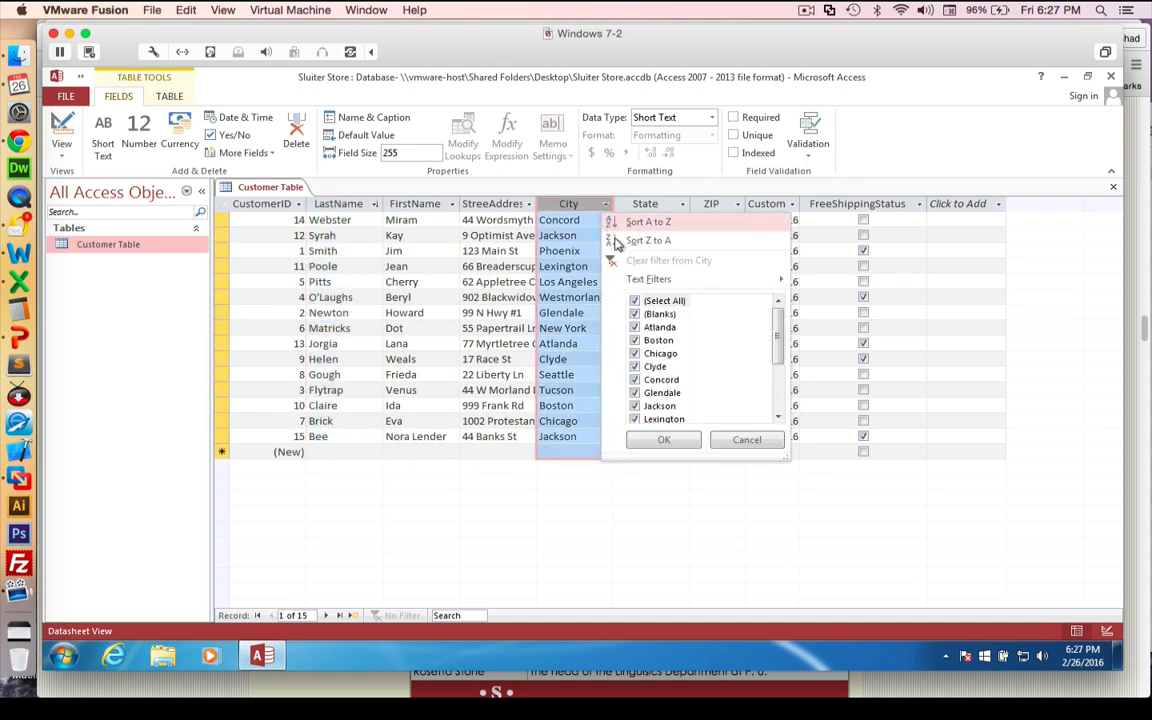
click(620, 222)
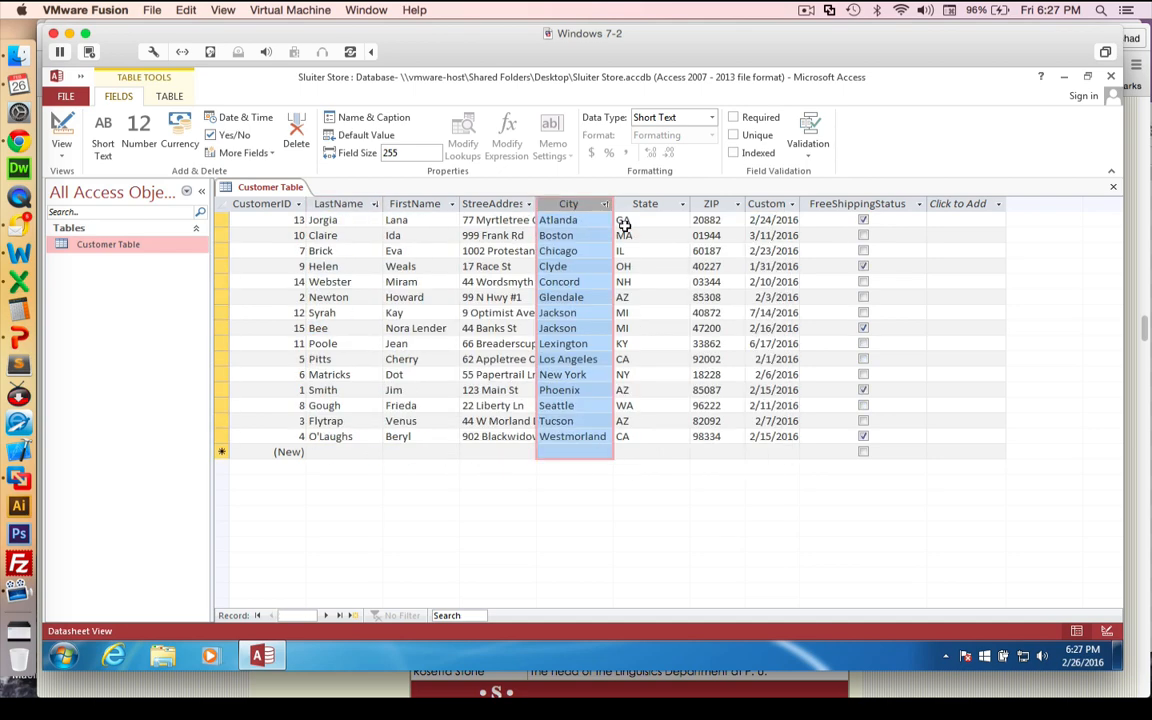
click(764, 204)
click(791, 204)
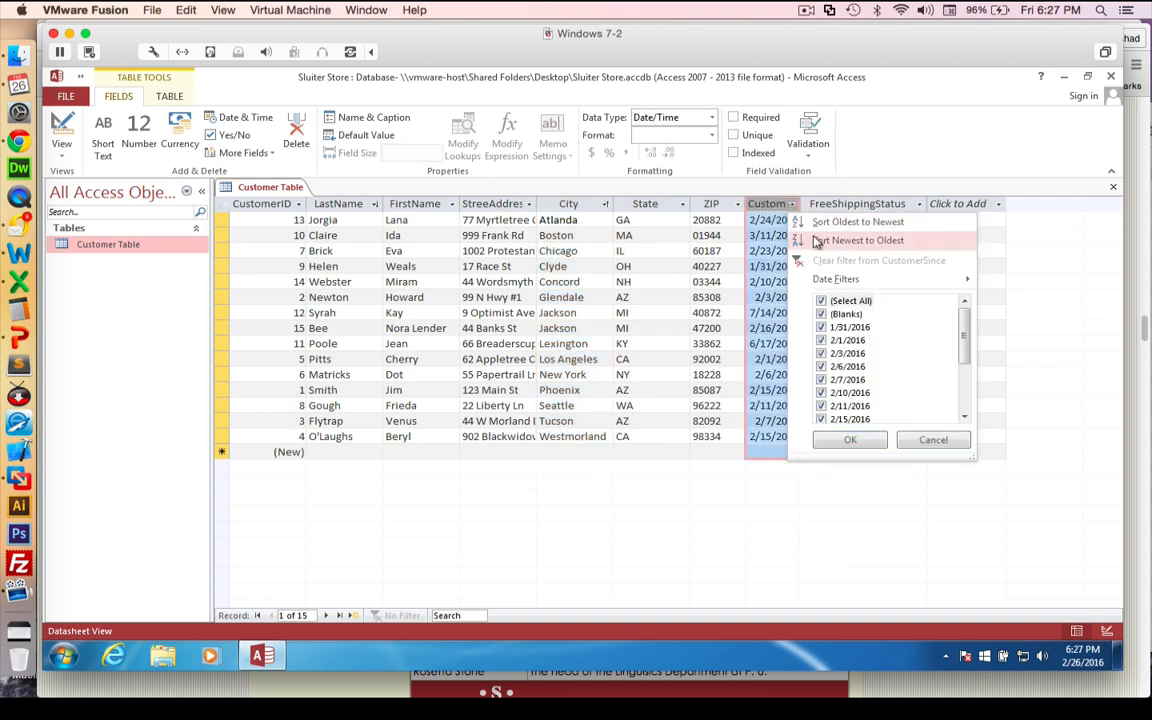
click(830, 222)
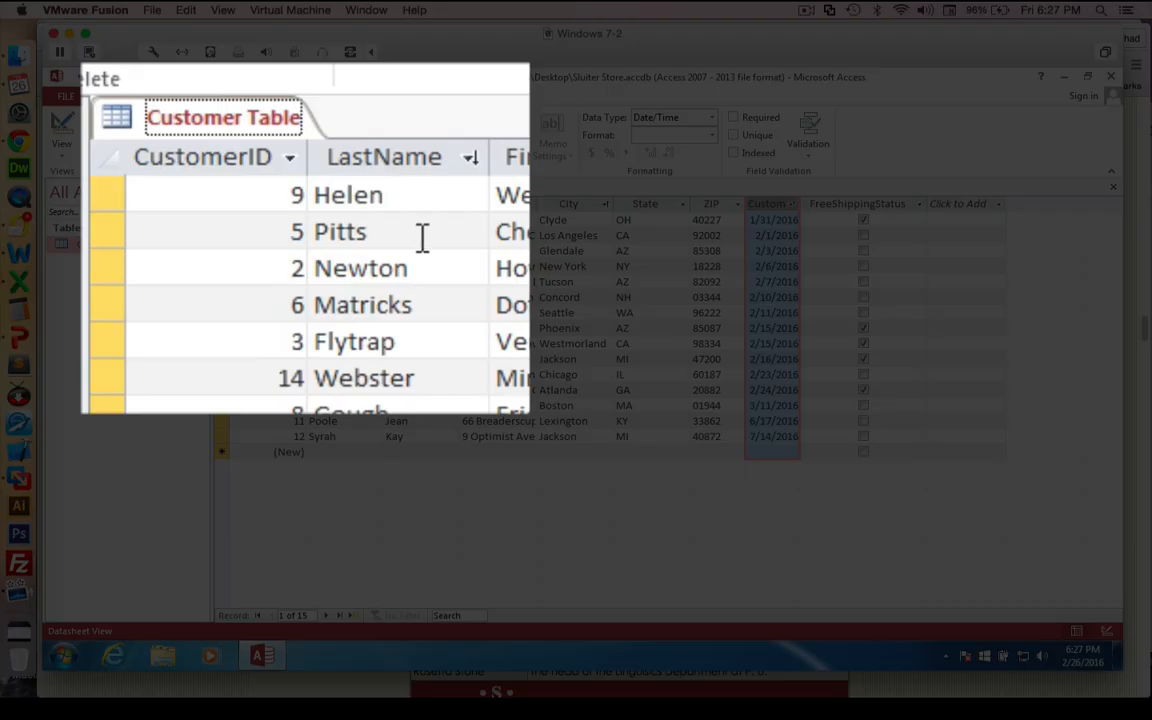
Step: Close the Customer Table and reopen it in Datasheet View
right_click(274, 190)
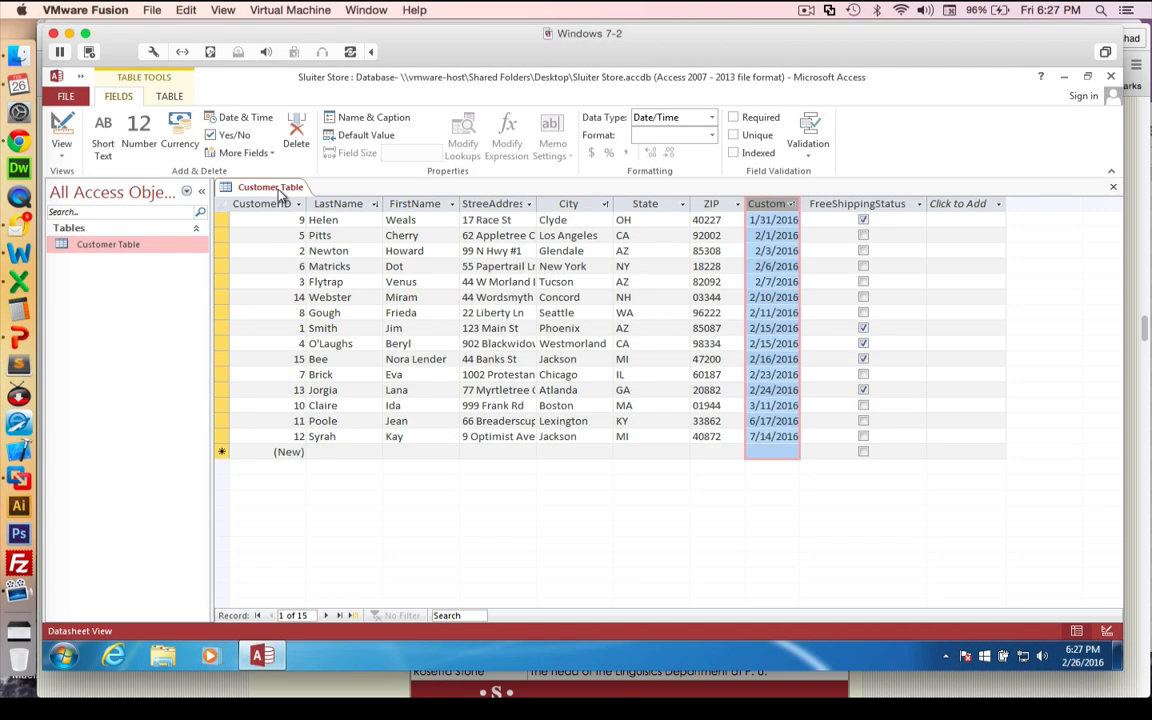
click(296, 220)
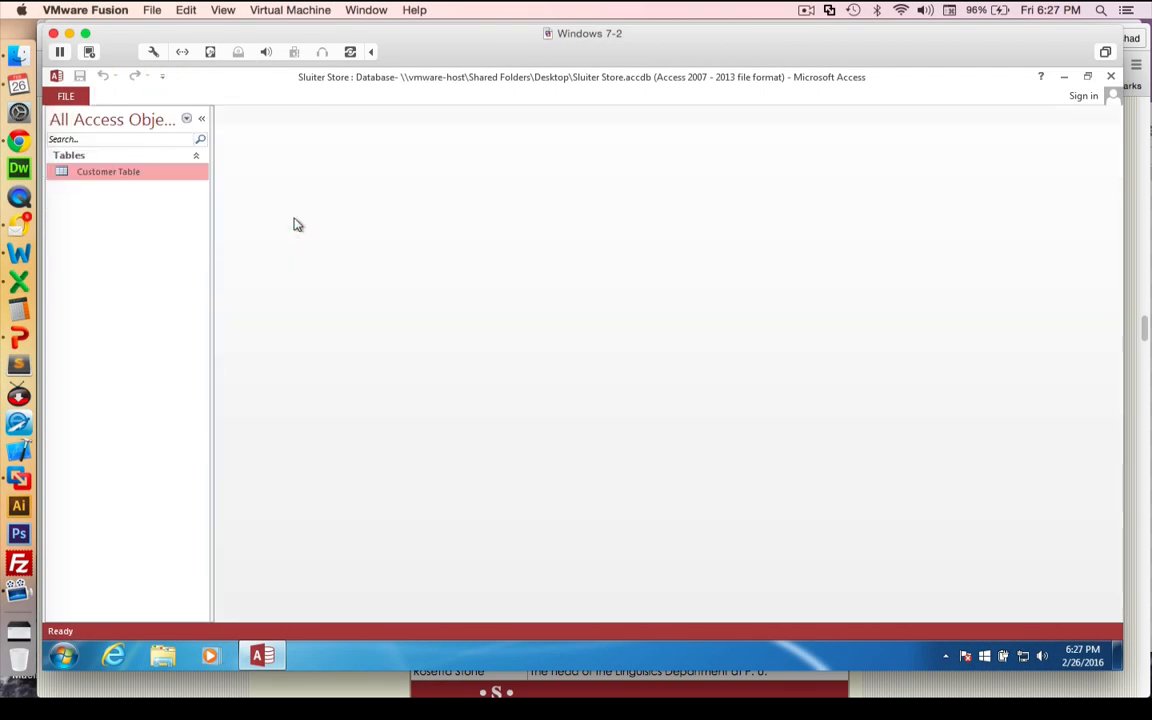
double_click(125, 173)
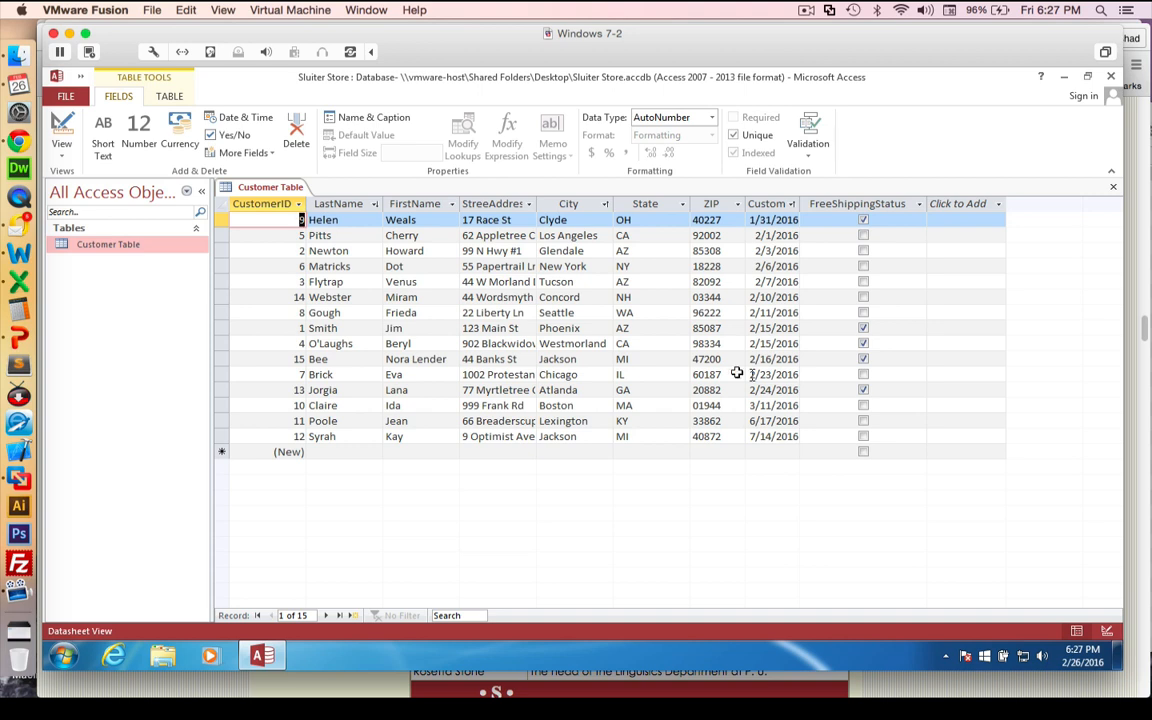
Step: Delete the third record of the Customer Table, the customer from Glendale, AZ
click(350, 265)
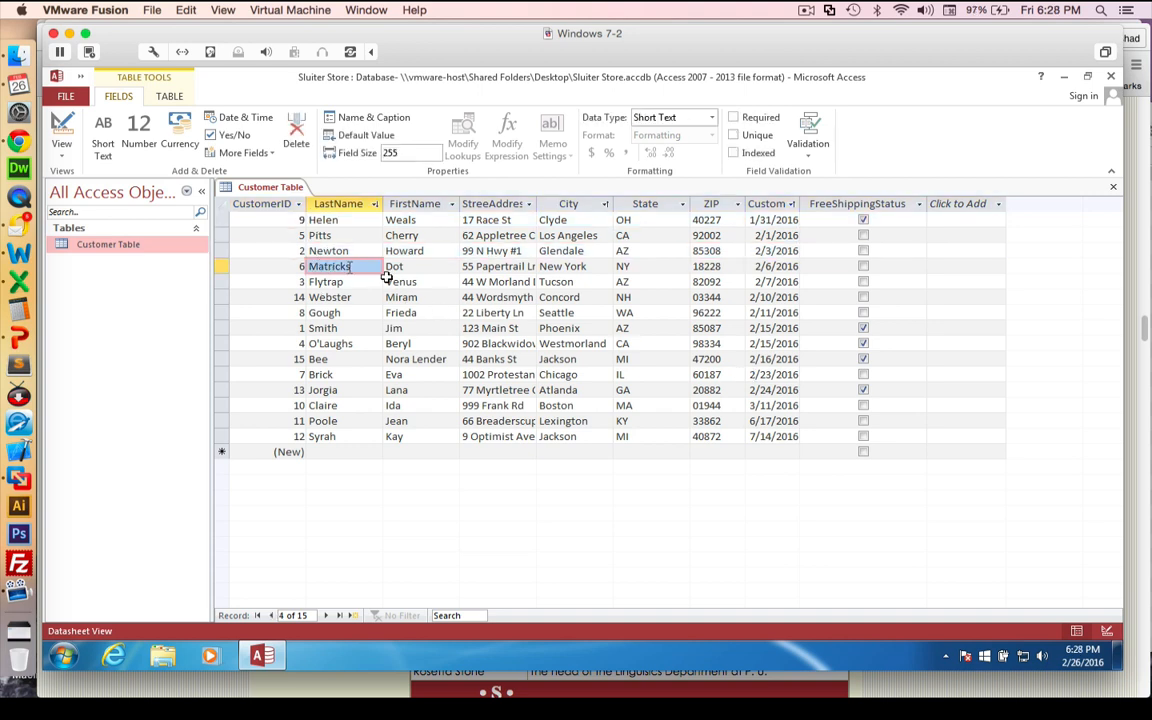
click(324, 250)
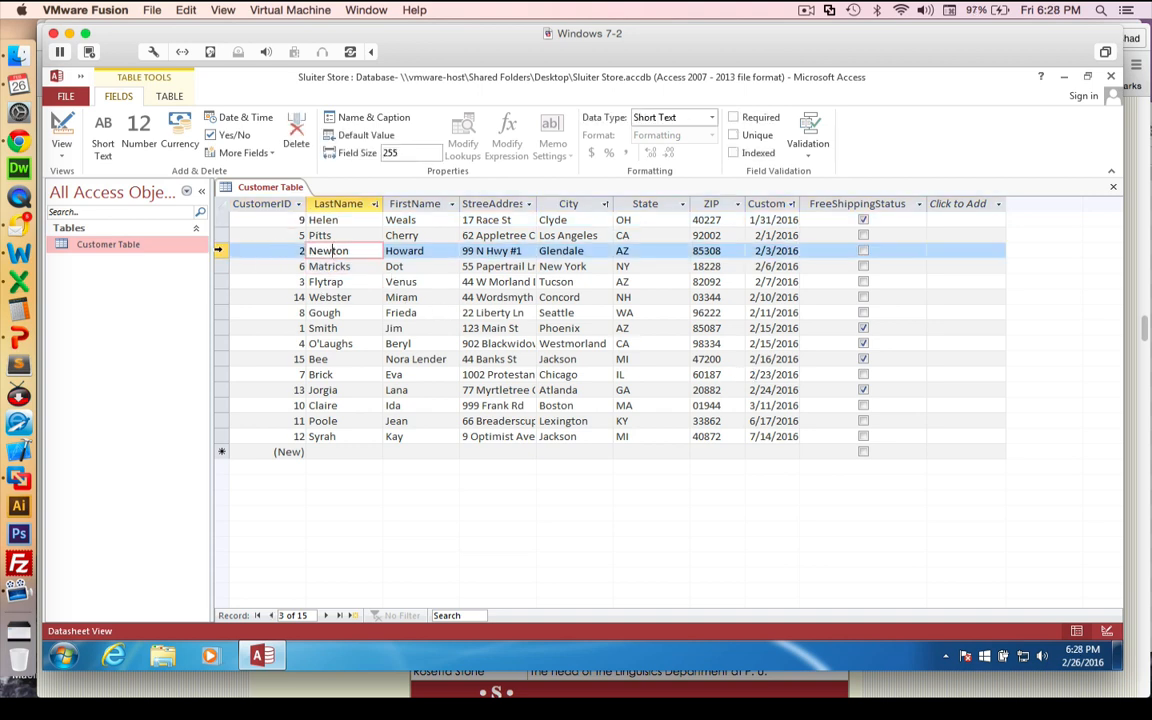
click(218, 250)
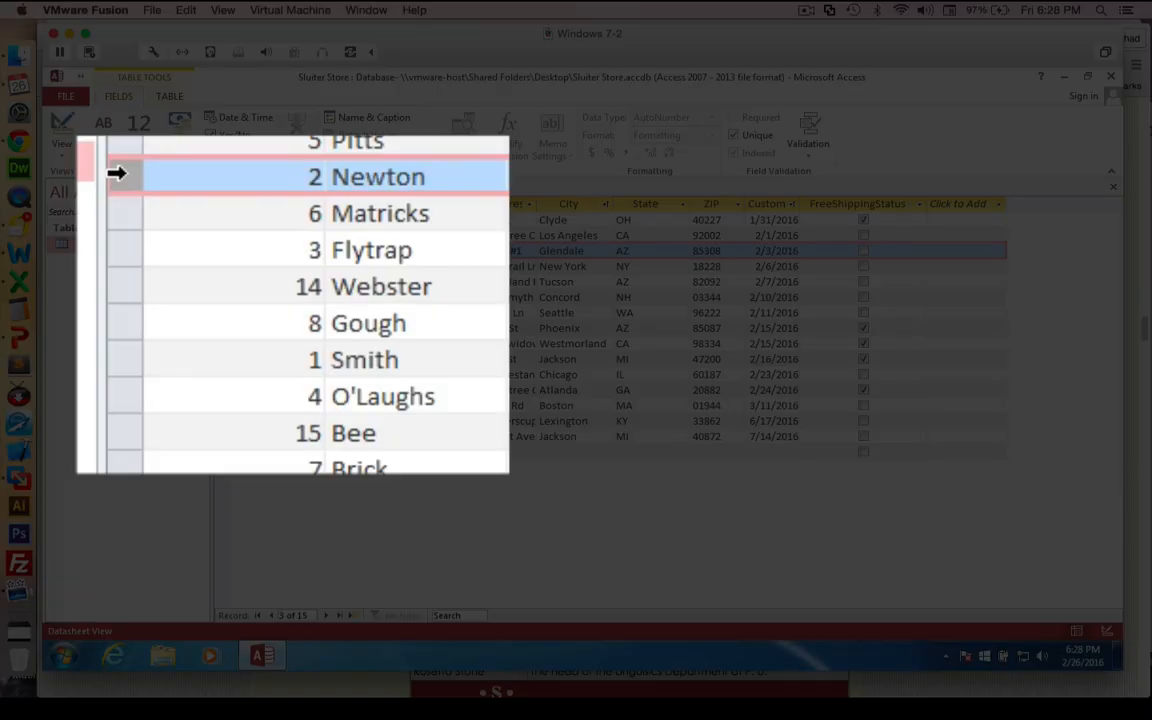
right_click(218, 250)
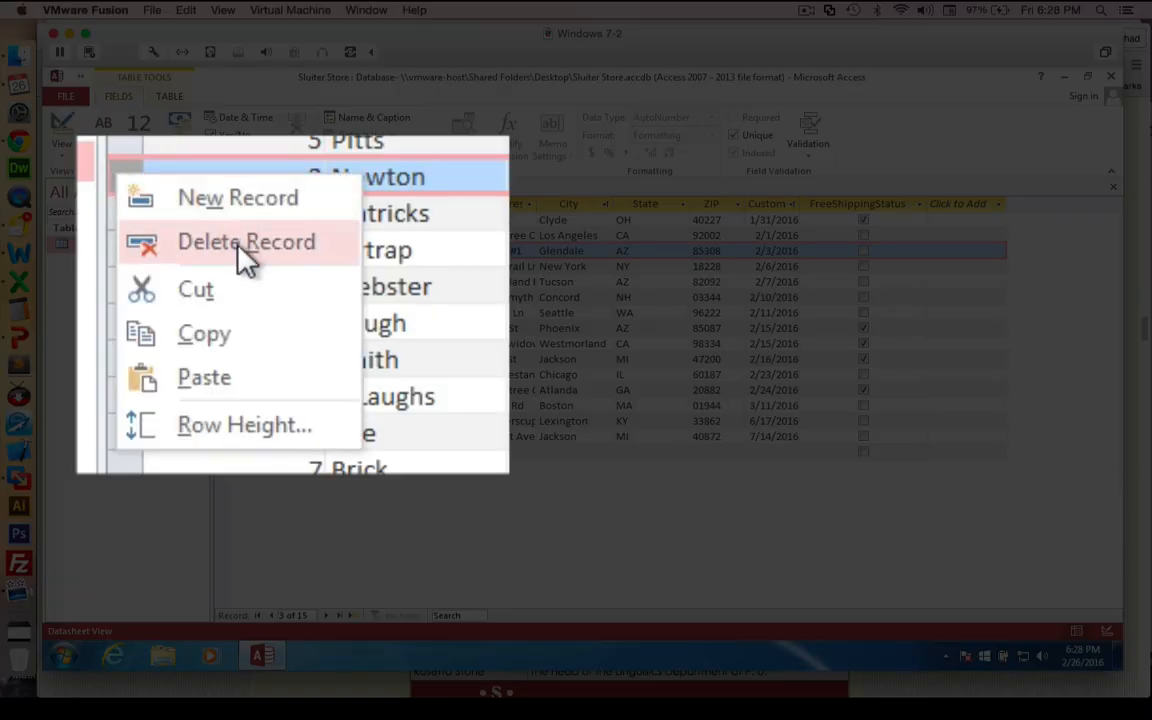
click(272, 282)
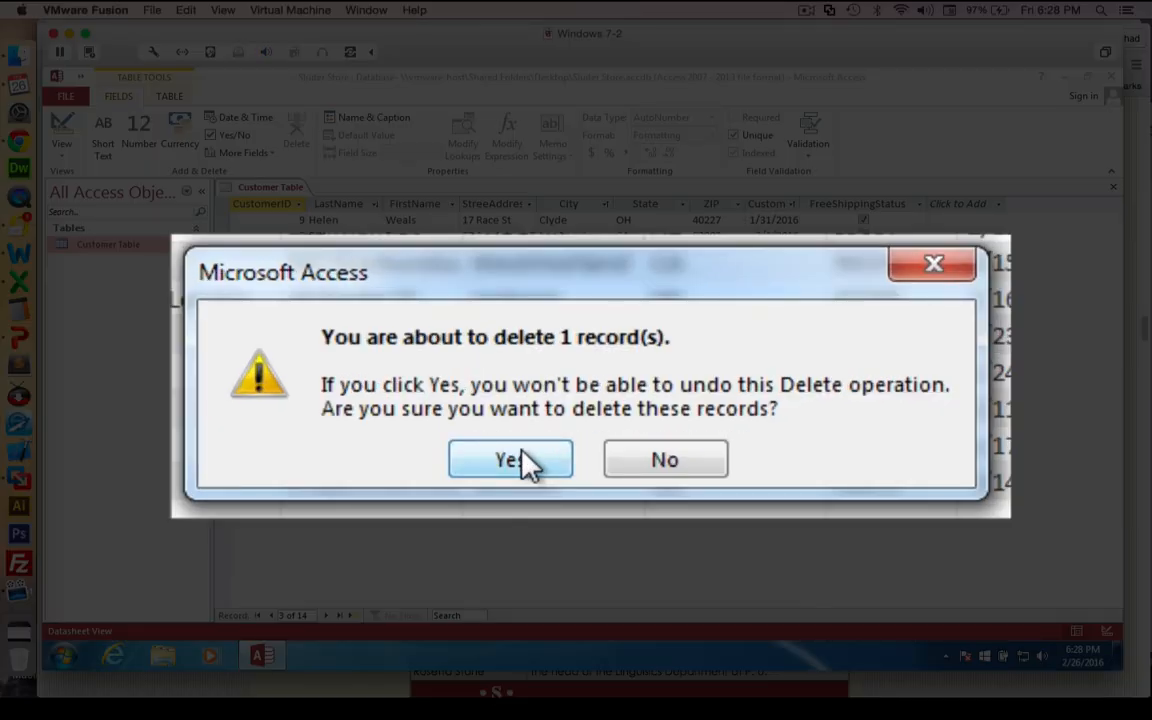
click(520, 458)
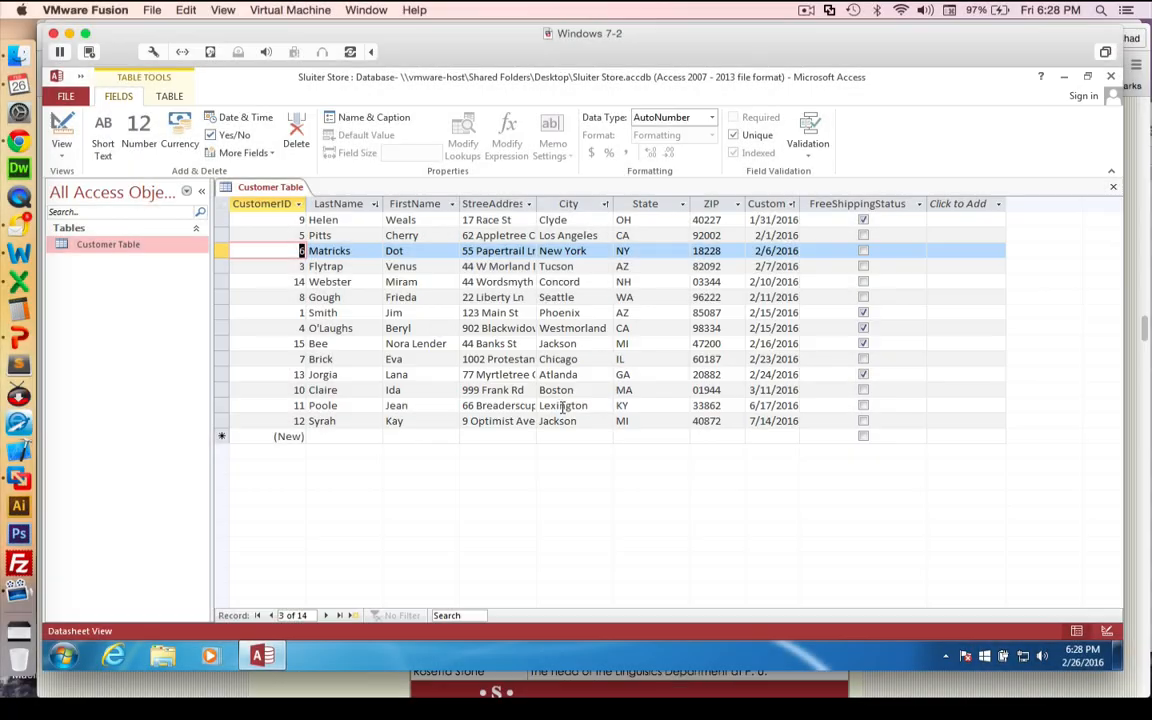
Step: Sort the Customer Table by CustomerID from smallest to largest and close the table
click(298, 204)
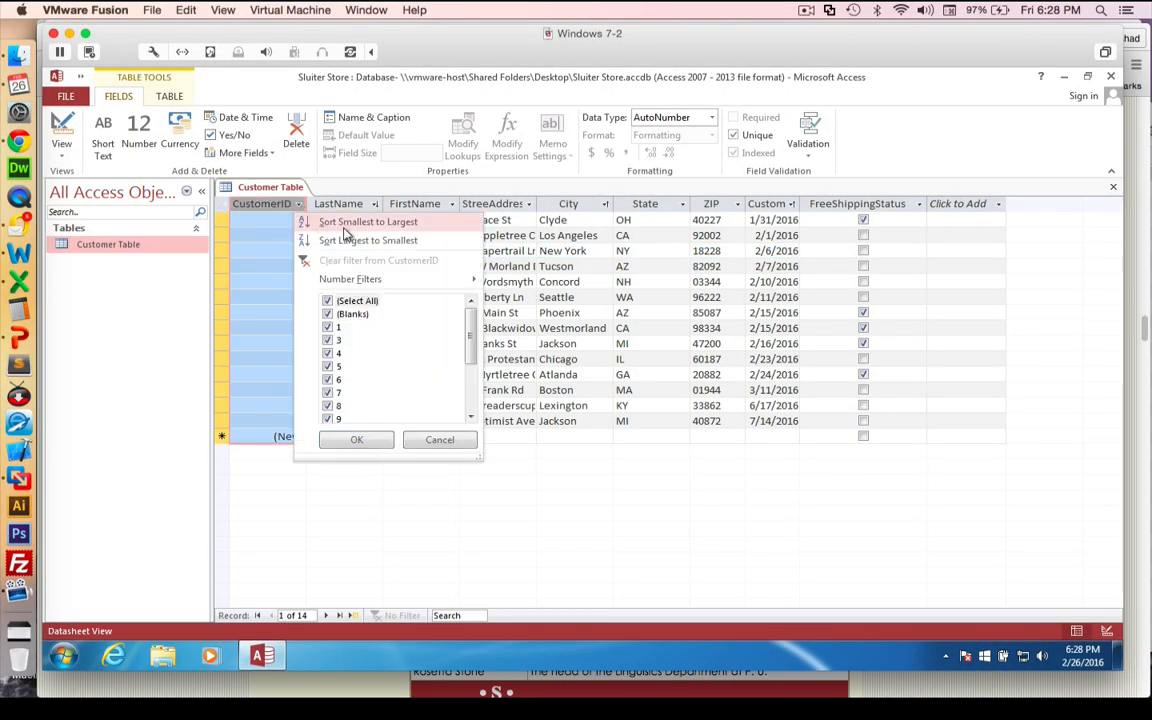
click(342, 224)
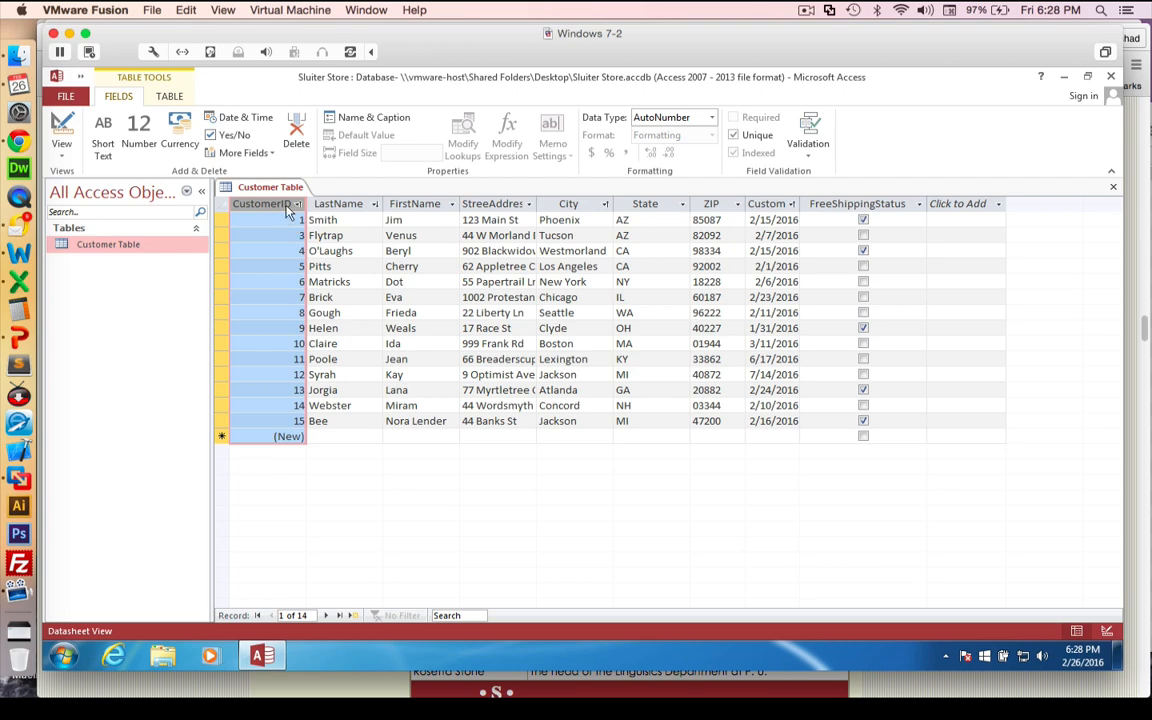
right_click(258, 187)
click(267, 196)
click(524, 404)
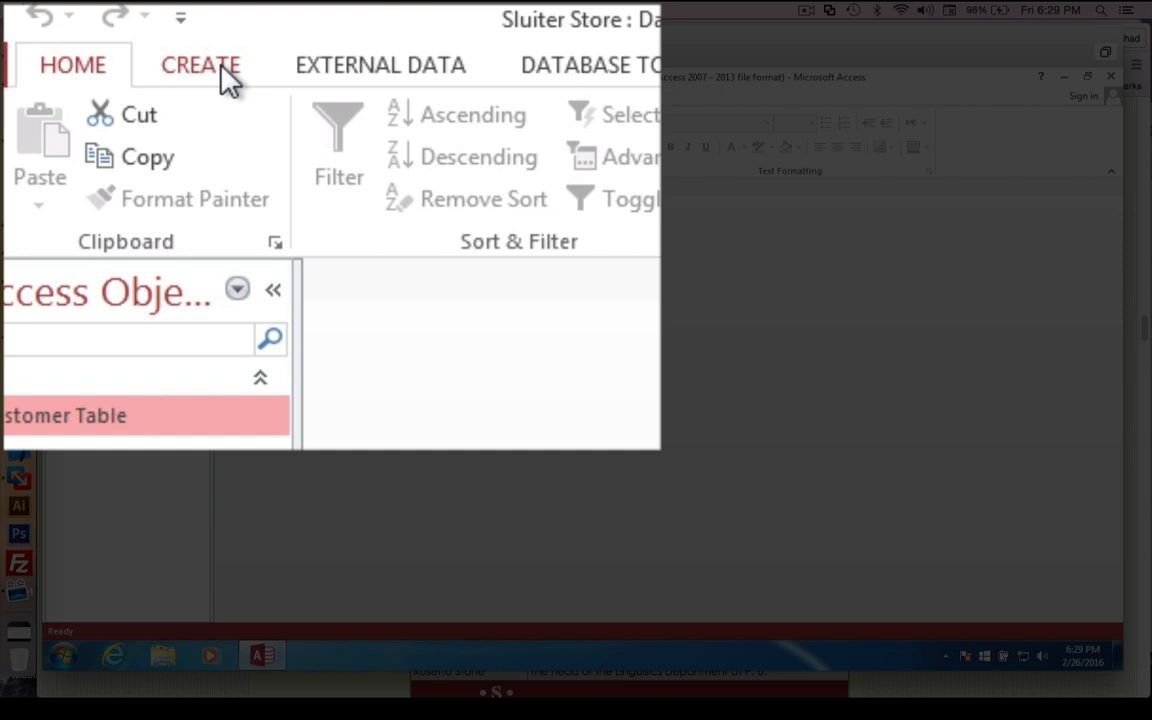
Step: Create a form based on the Customer Table for viewing one record at a time
click(178, 97)
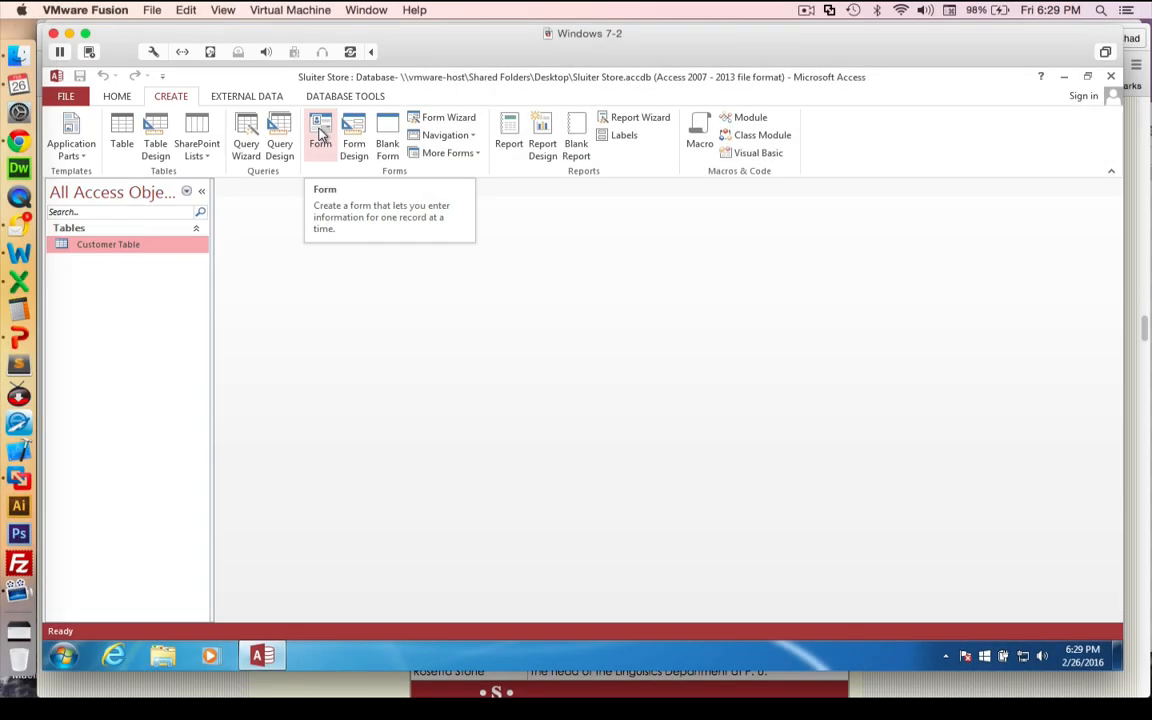
click(320, 135)
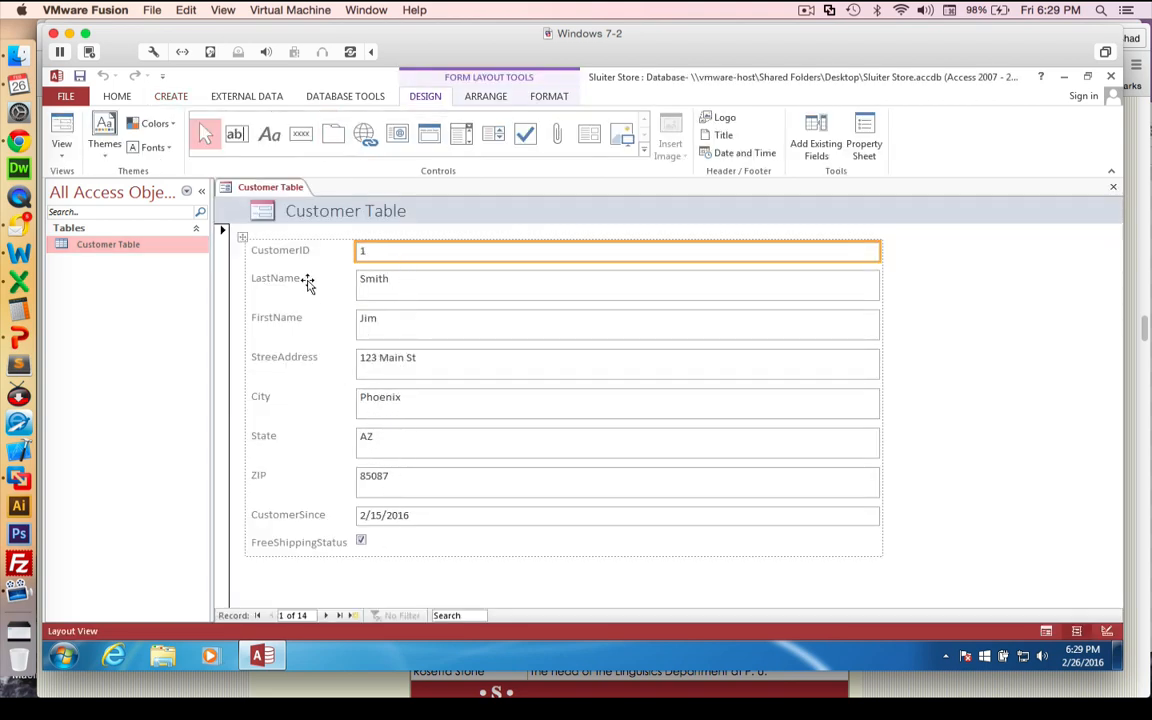
Step: Save the new form under the name Customer Form
right_click(262, 189)
click(309, 148)
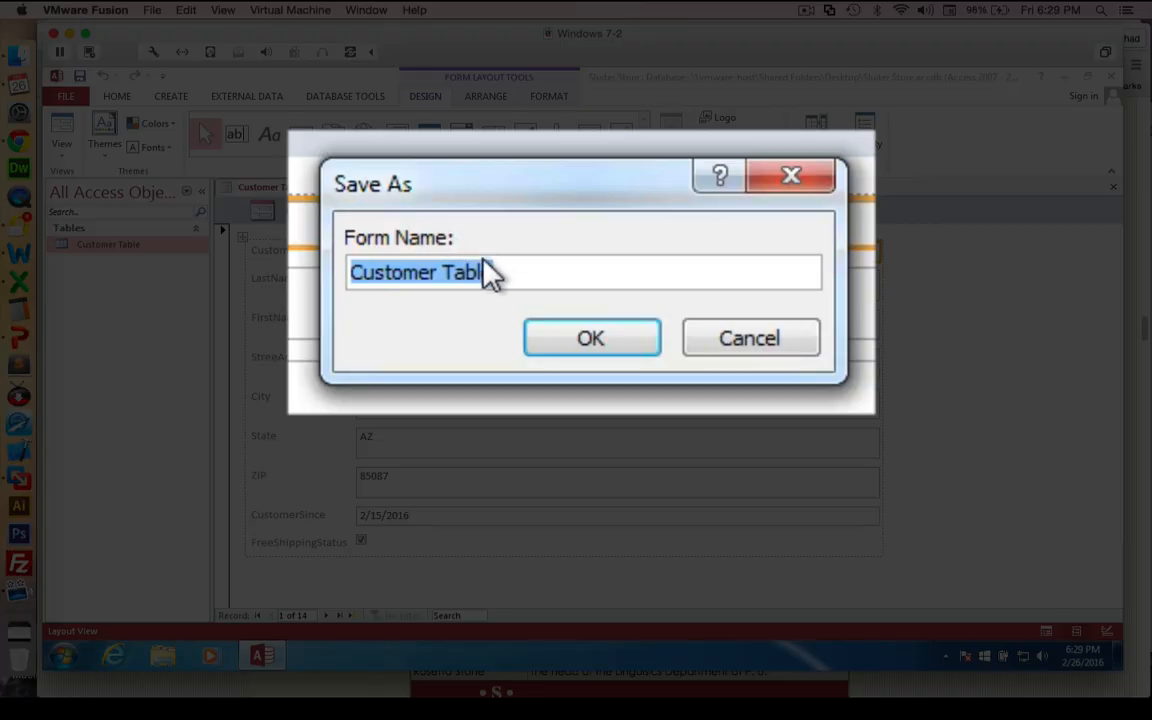
double_click(466, 270)
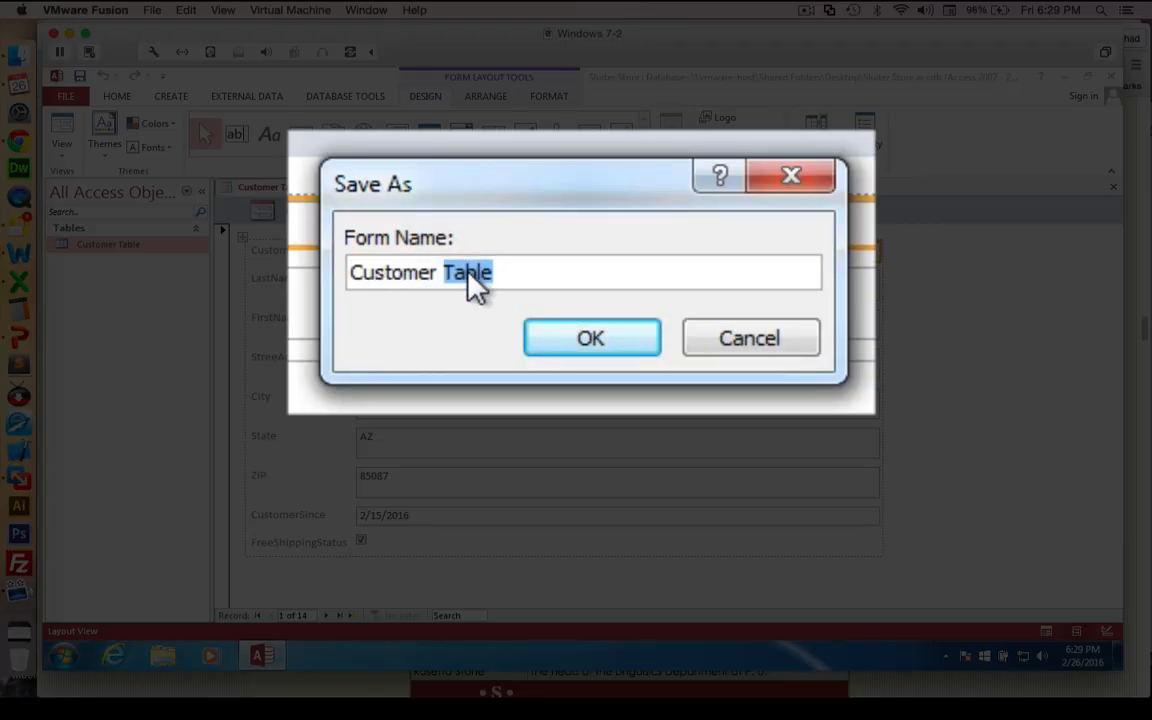
text(Form)
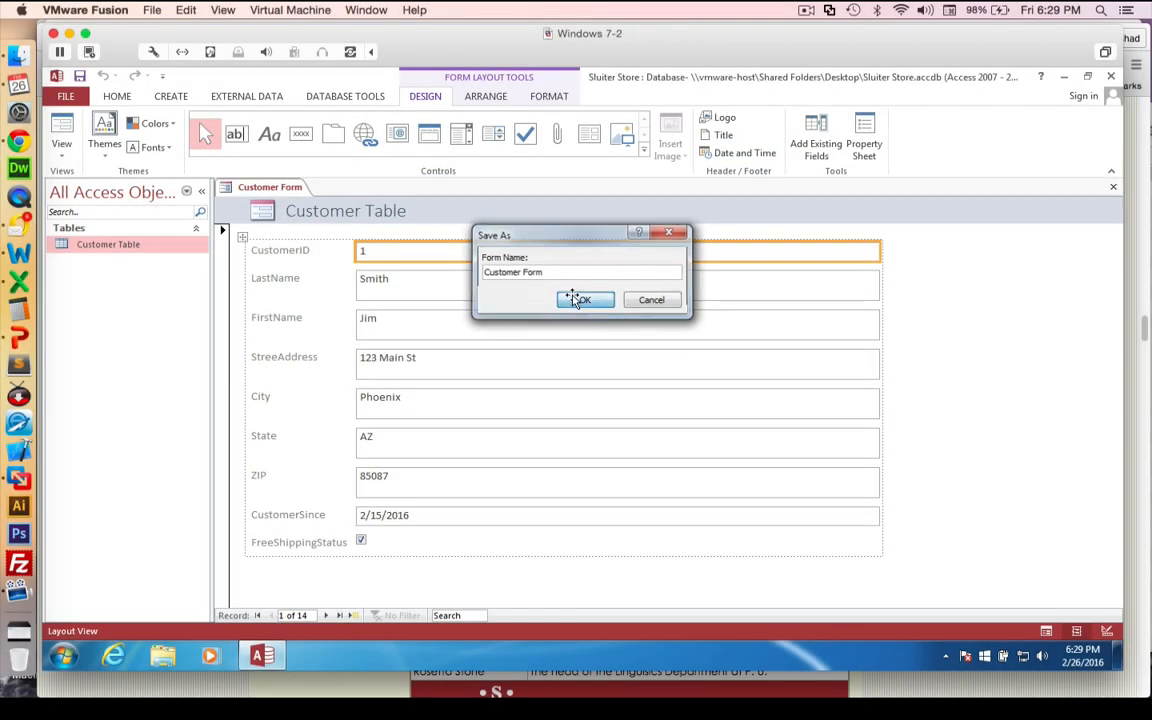
click(579, 300)
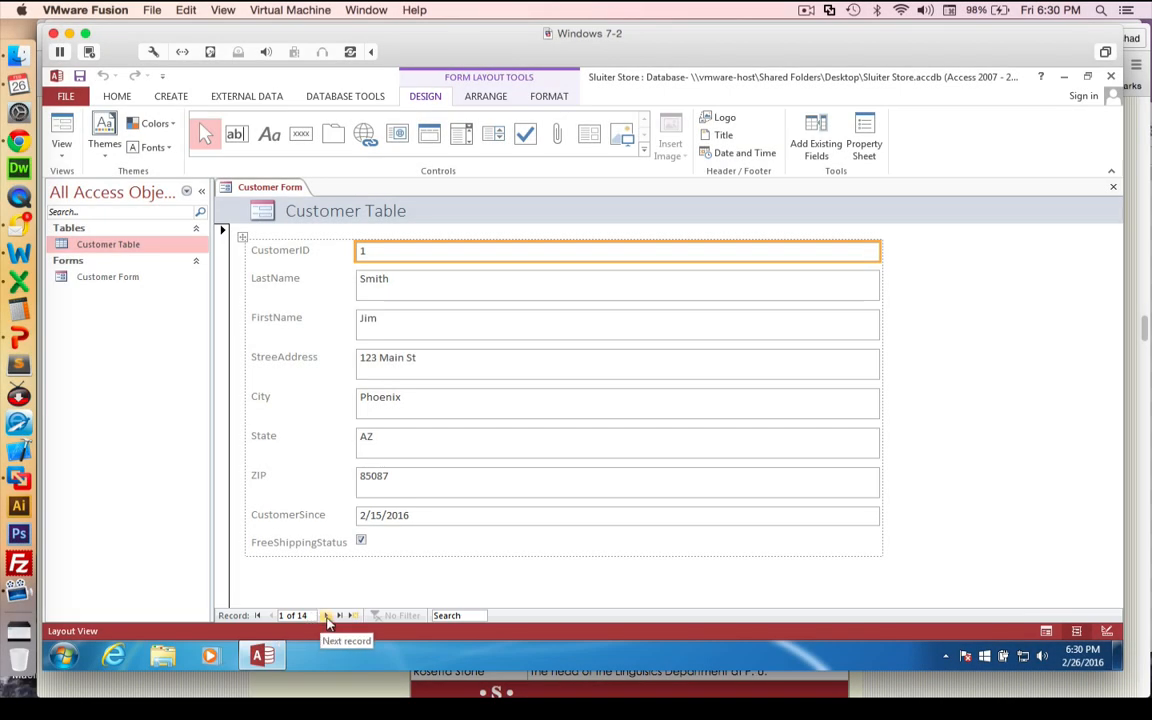
Step: Browse through the customer records in the form, going back and forth, and continue past the last one to a blank record
click(327, 618)
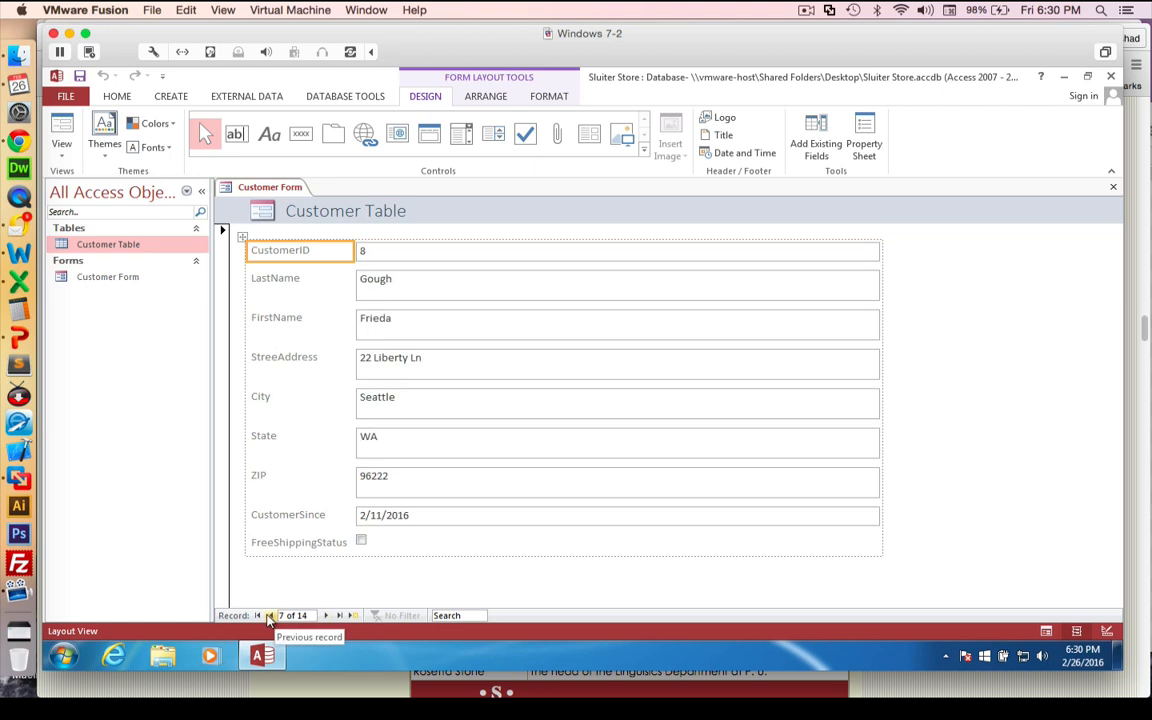
click(270, 617)
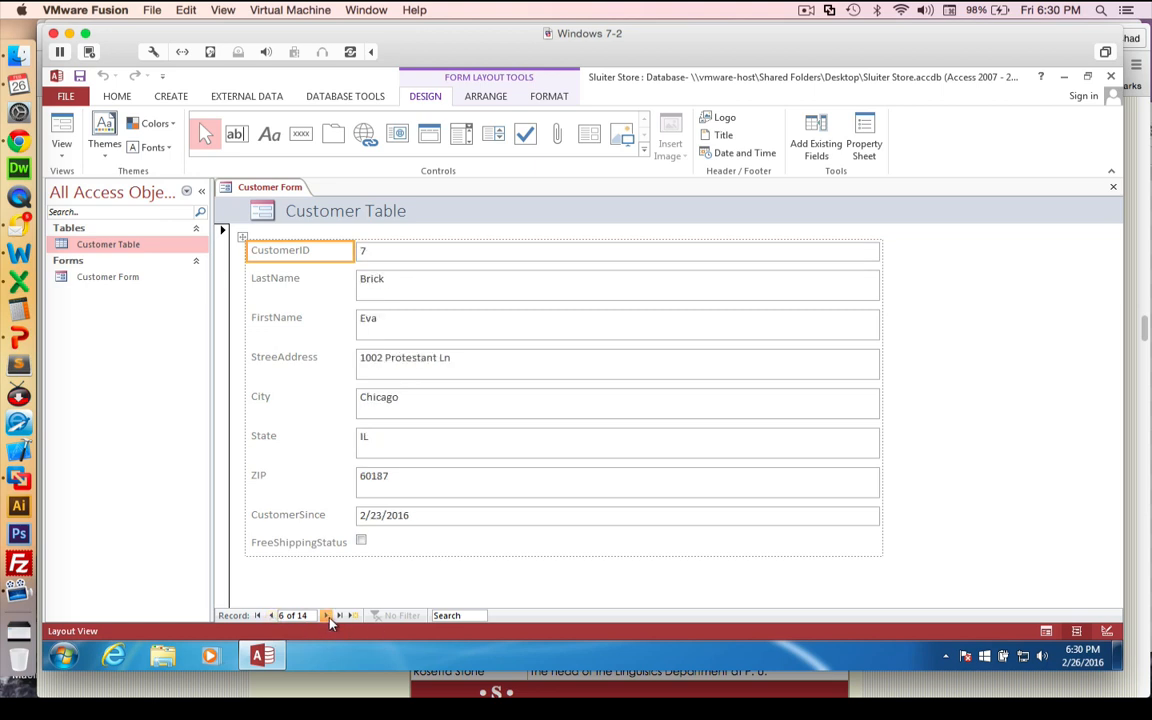
click(327, 616)
click(327, 616)
click(327, 616)
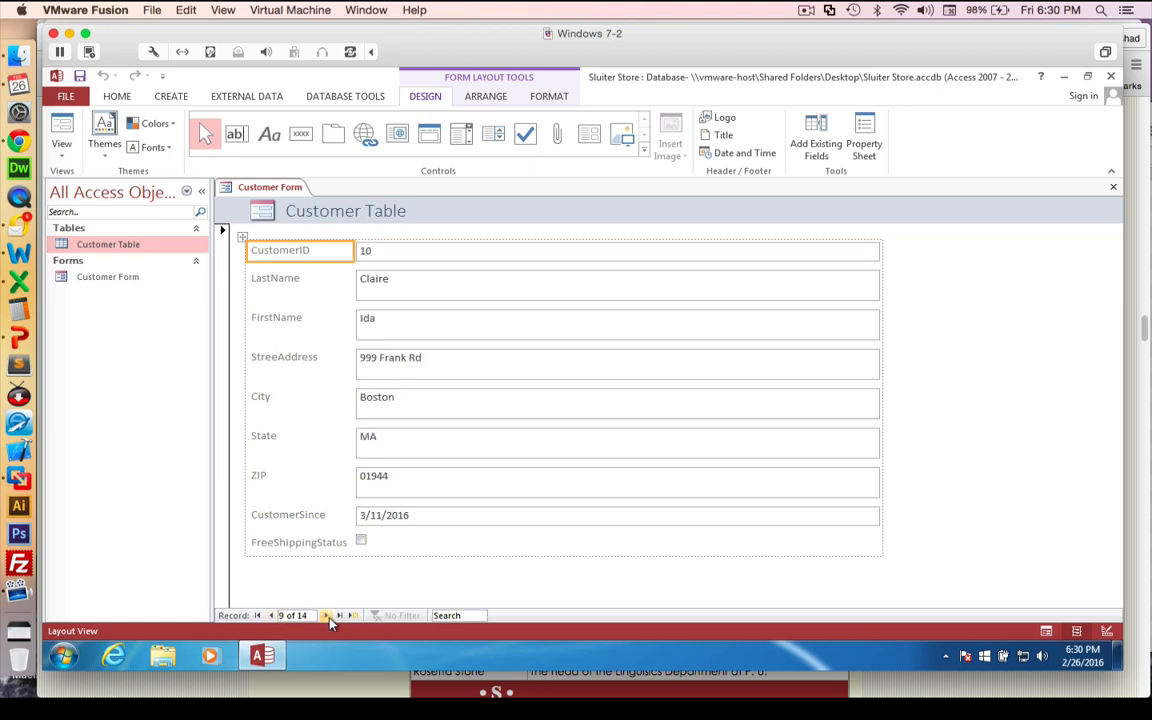
click(327, 616)
click(327, 616)
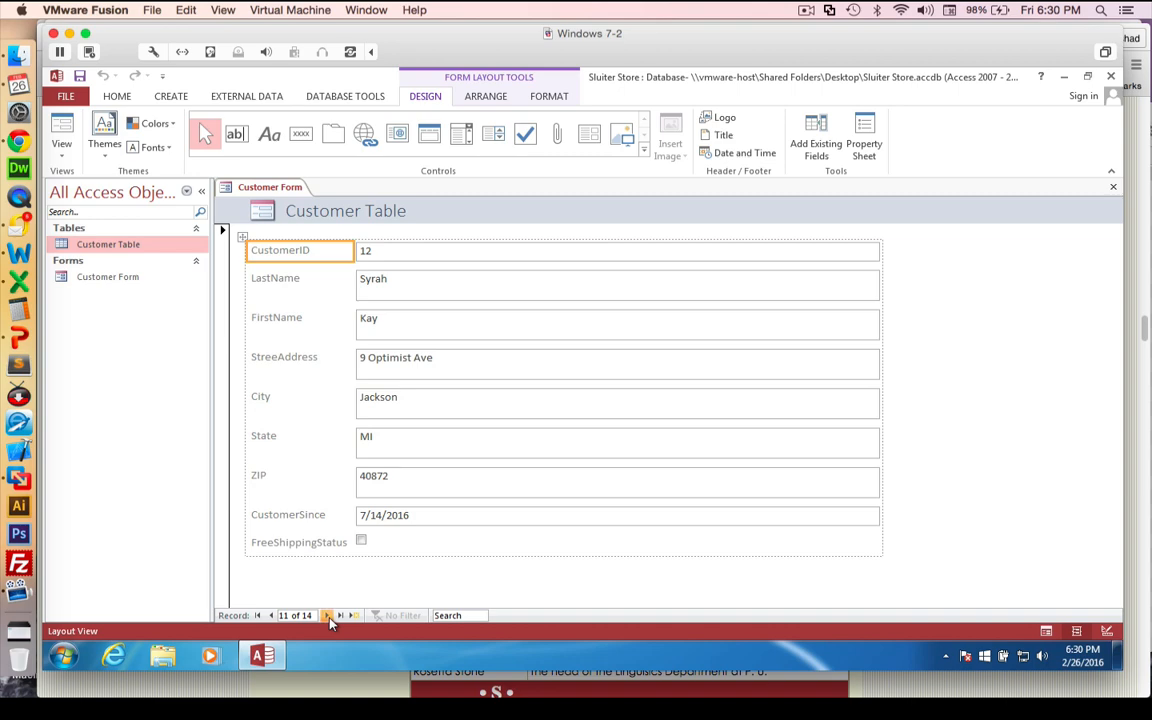
click(327, 616)
click(327, 616)
click(327, 616)
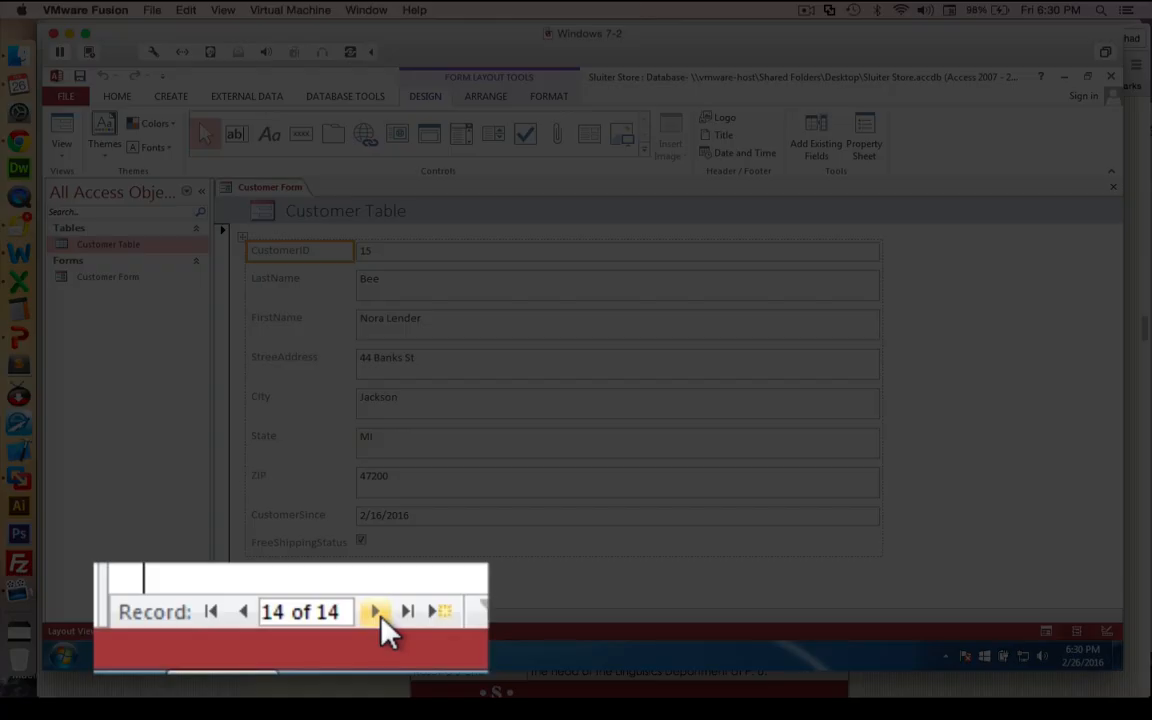
click(327, 616)
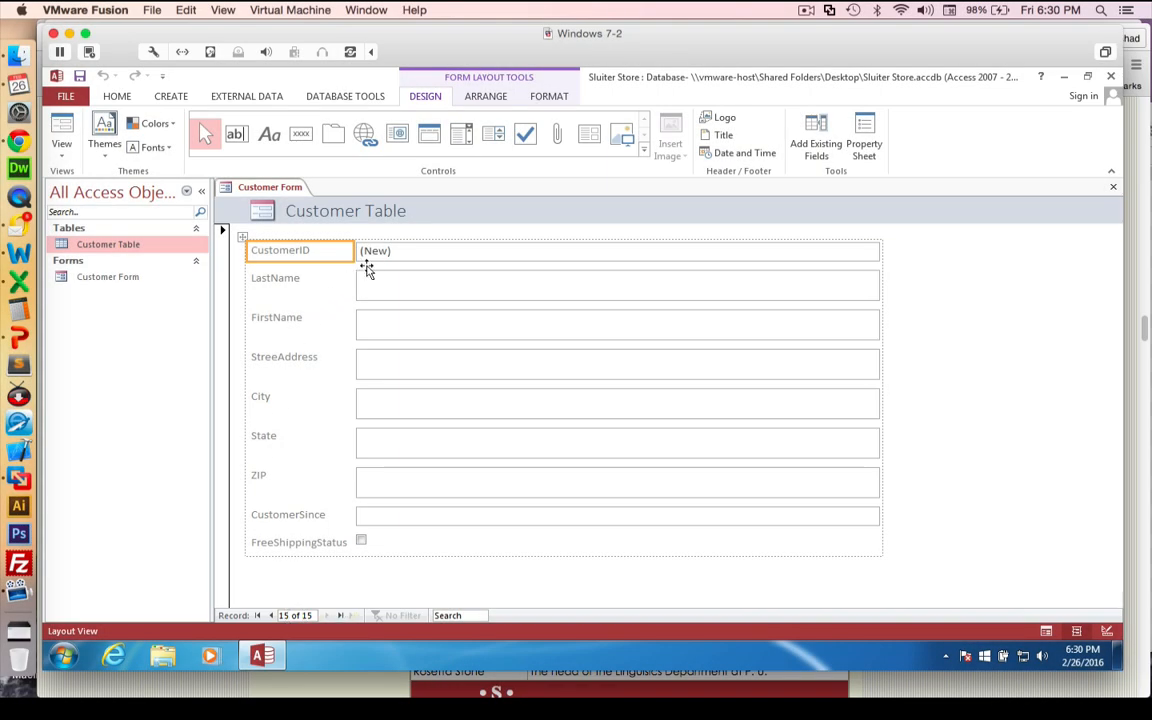
Step: Switch the form to Form View and add a new customer from Waterloo, IA, customer since 2/2/2016, with free shipping status
click(375, 284)
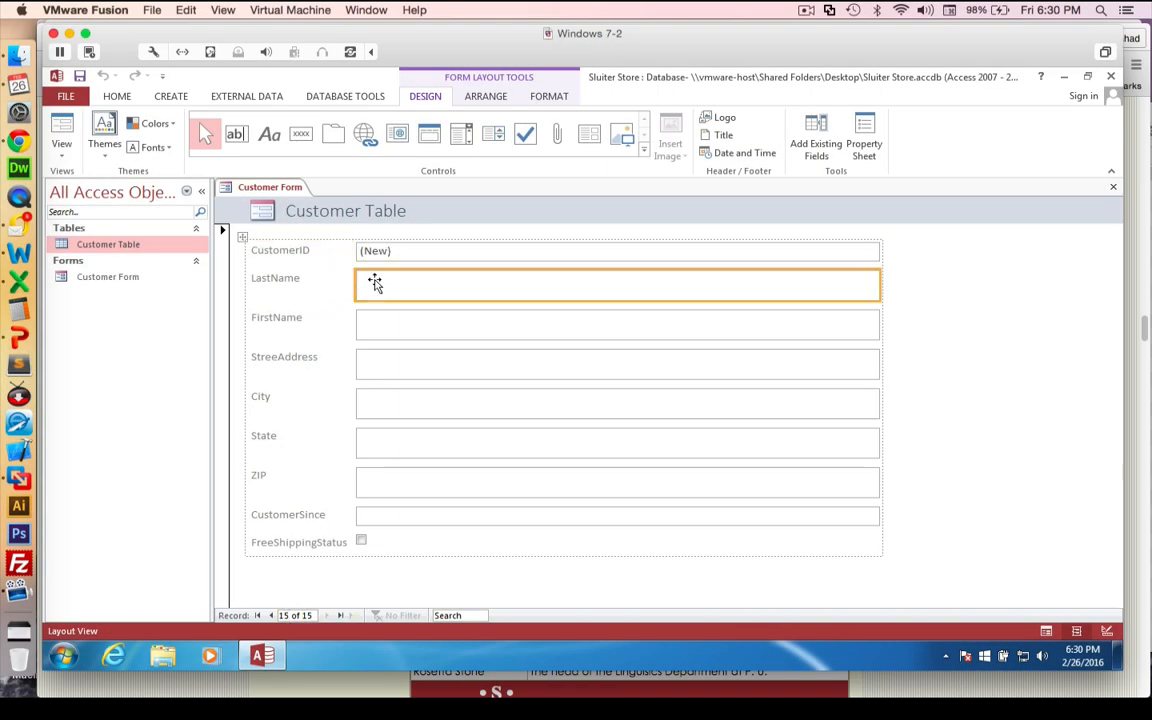
right_click(287, 190)
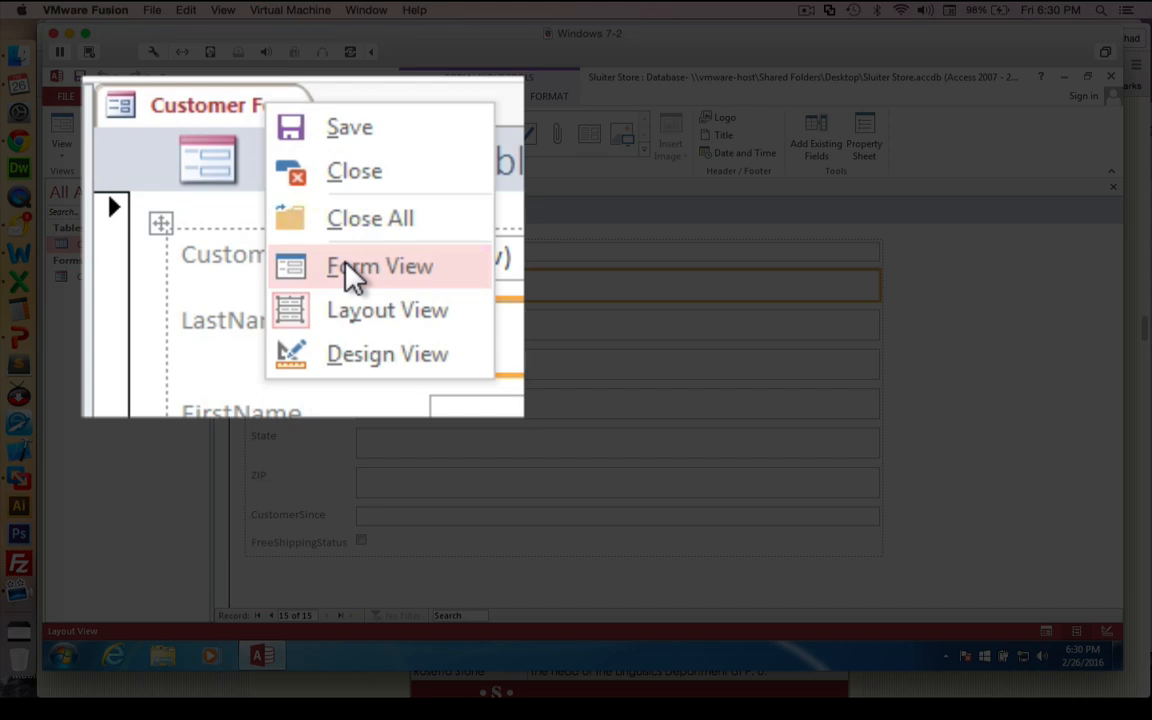
click(352, 268)
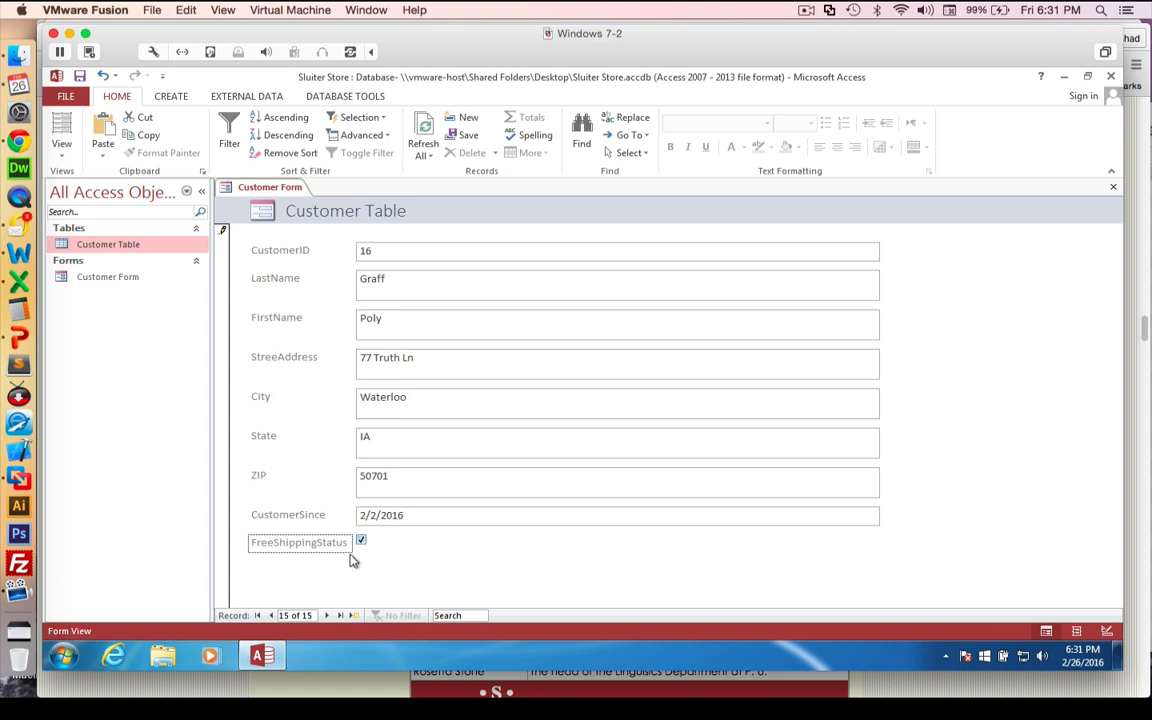
click(327, 616)
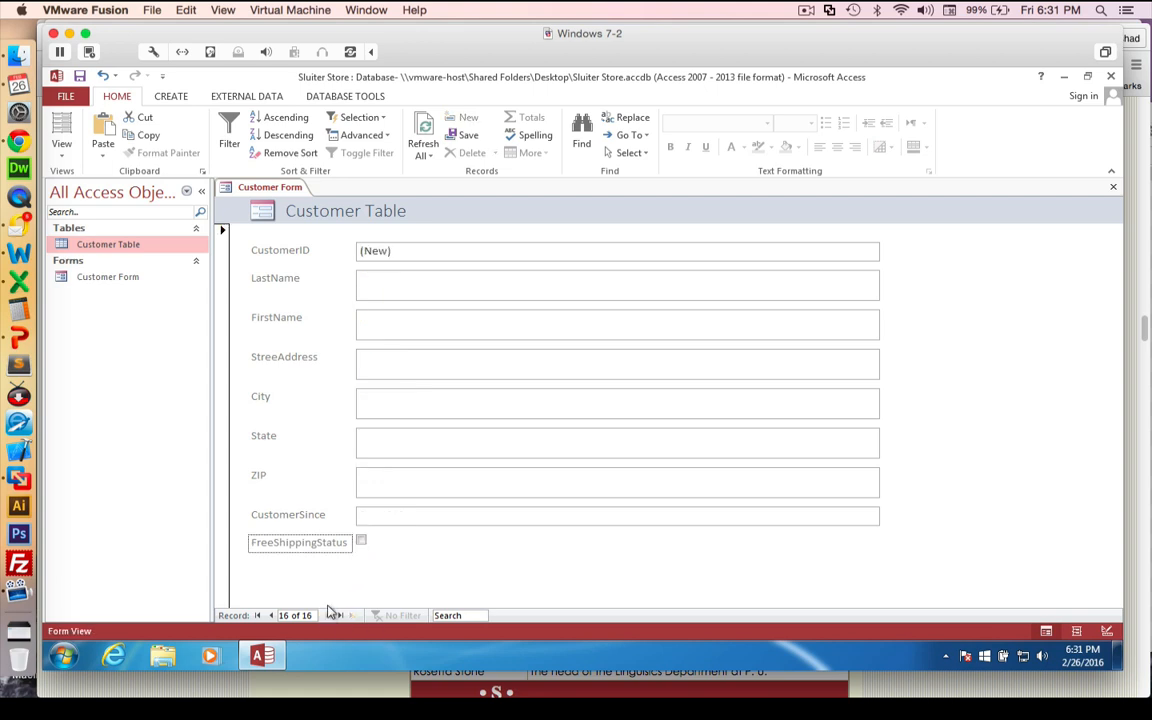
Step: Close the Customer Form, check the Customer Table for the newly added record and close the table
right_click(270, 193)
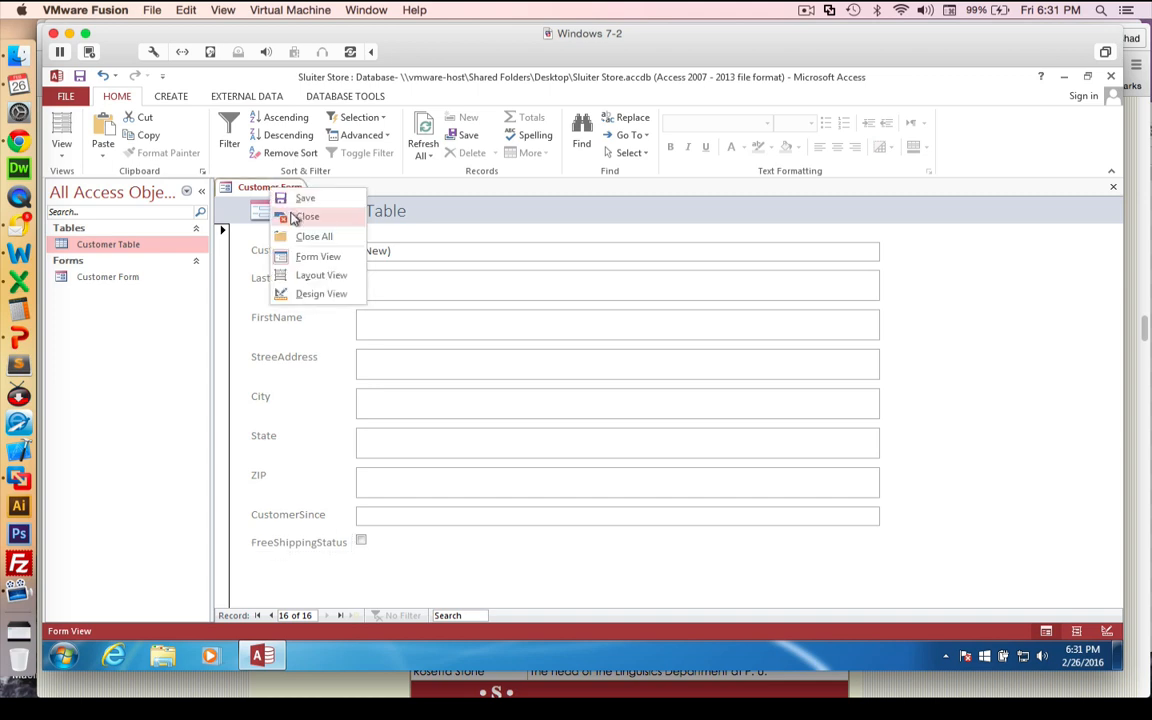
click(280, 215)
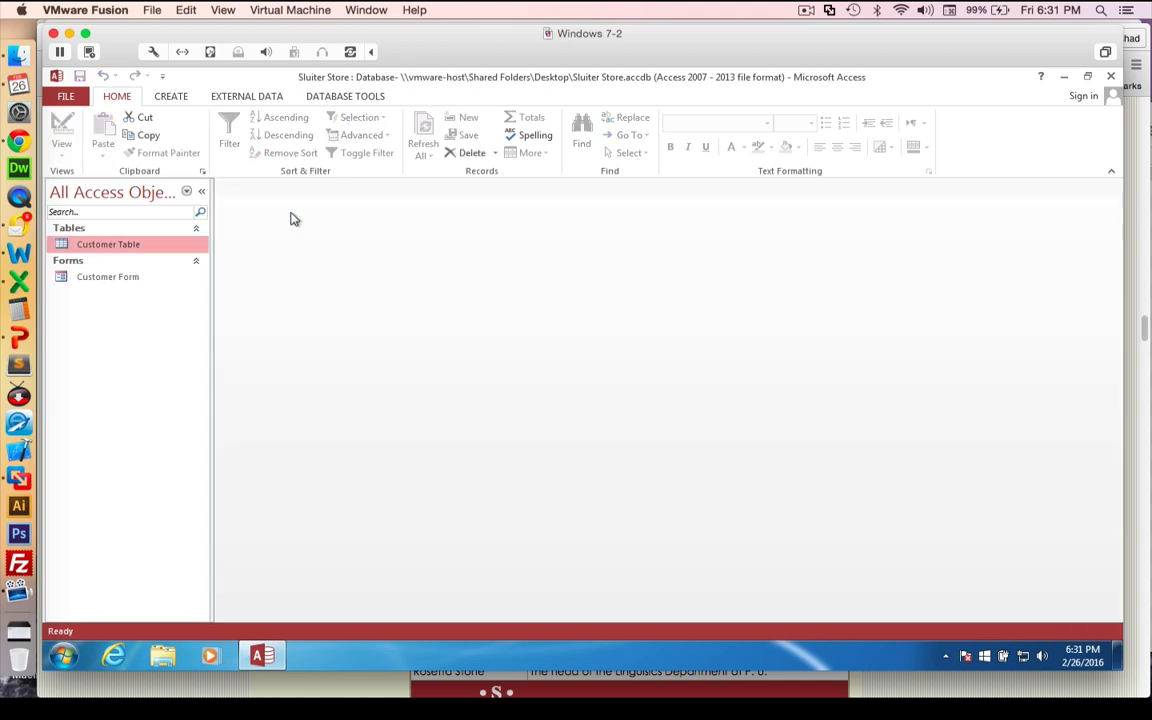
double_click(100, 244)
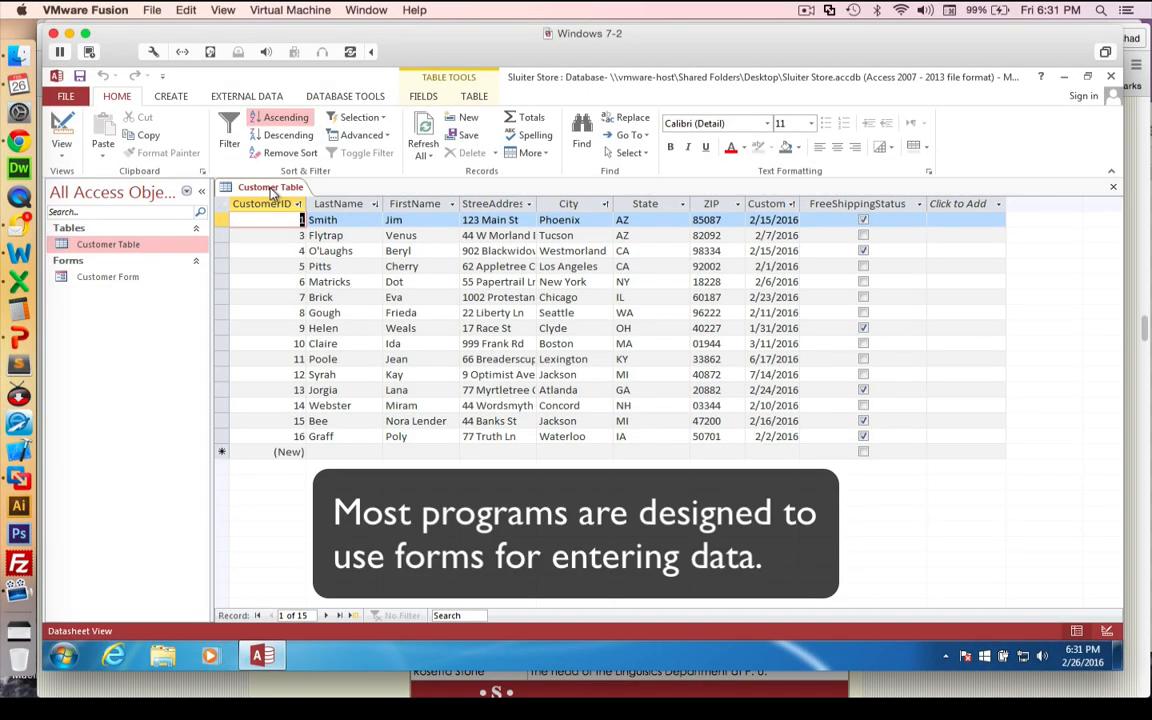
right_click(270, 188)
click(303, 216)
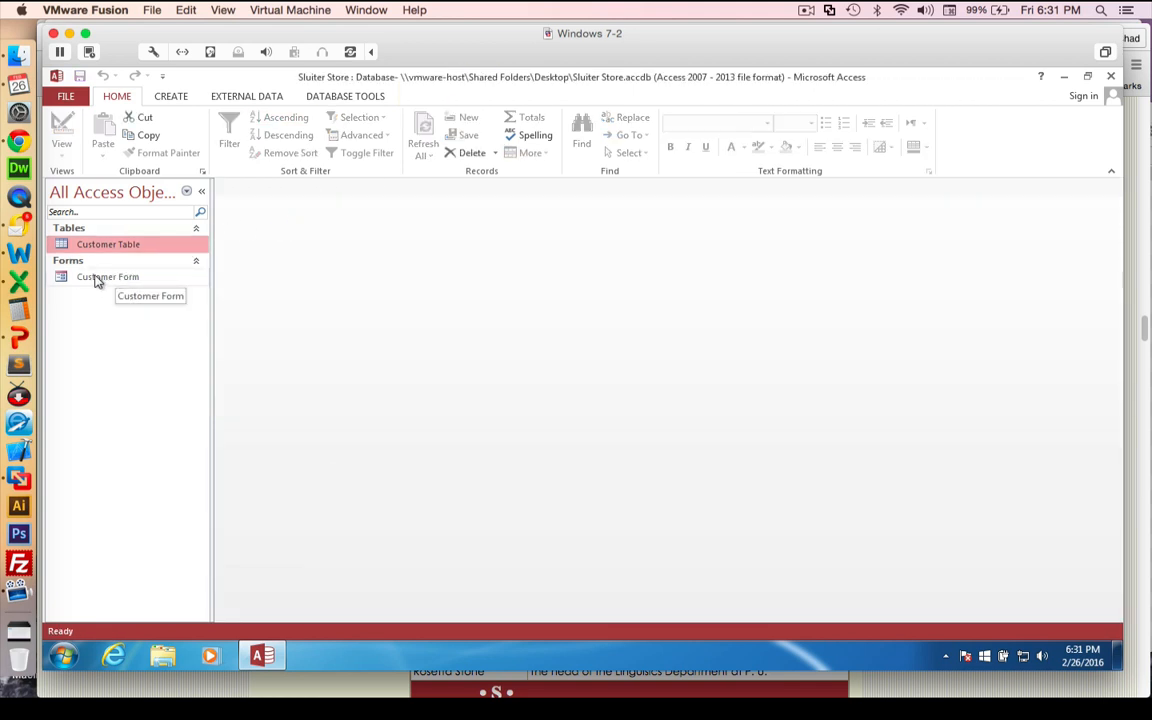
Step: Reopen the Customer Form in Layout View and narrow its field boxes to roughly a fifth of their width
click(96, 279)
double_click(96, 279)
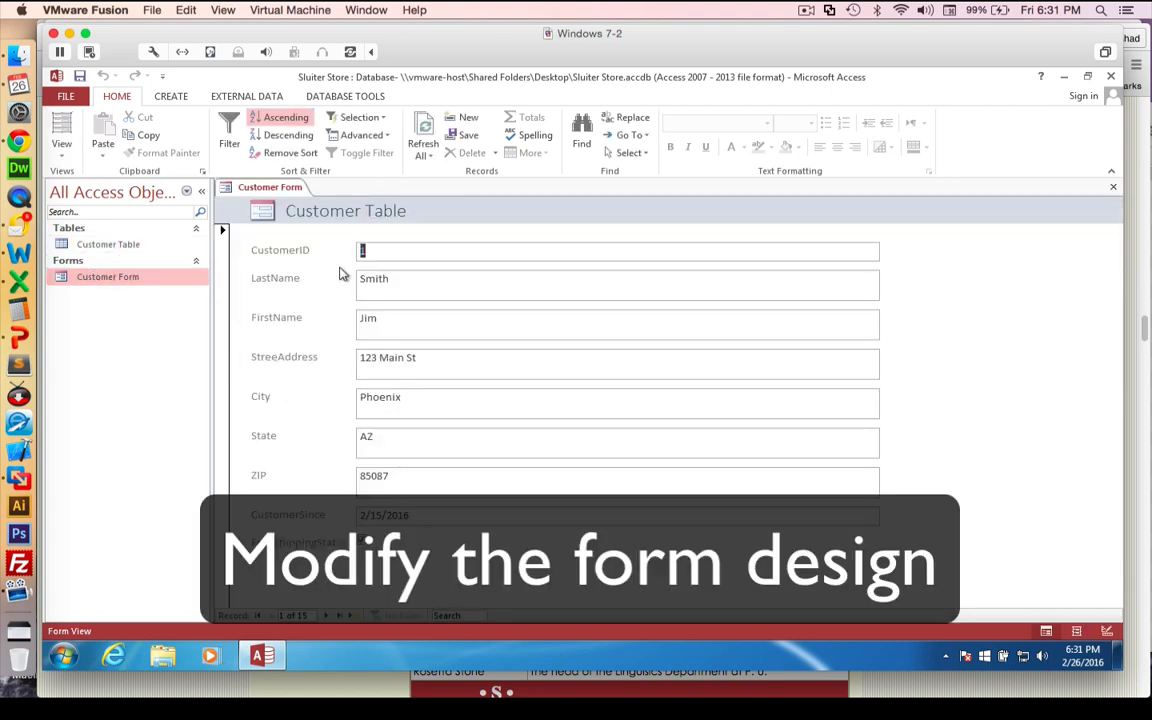
right_click(260, 193)
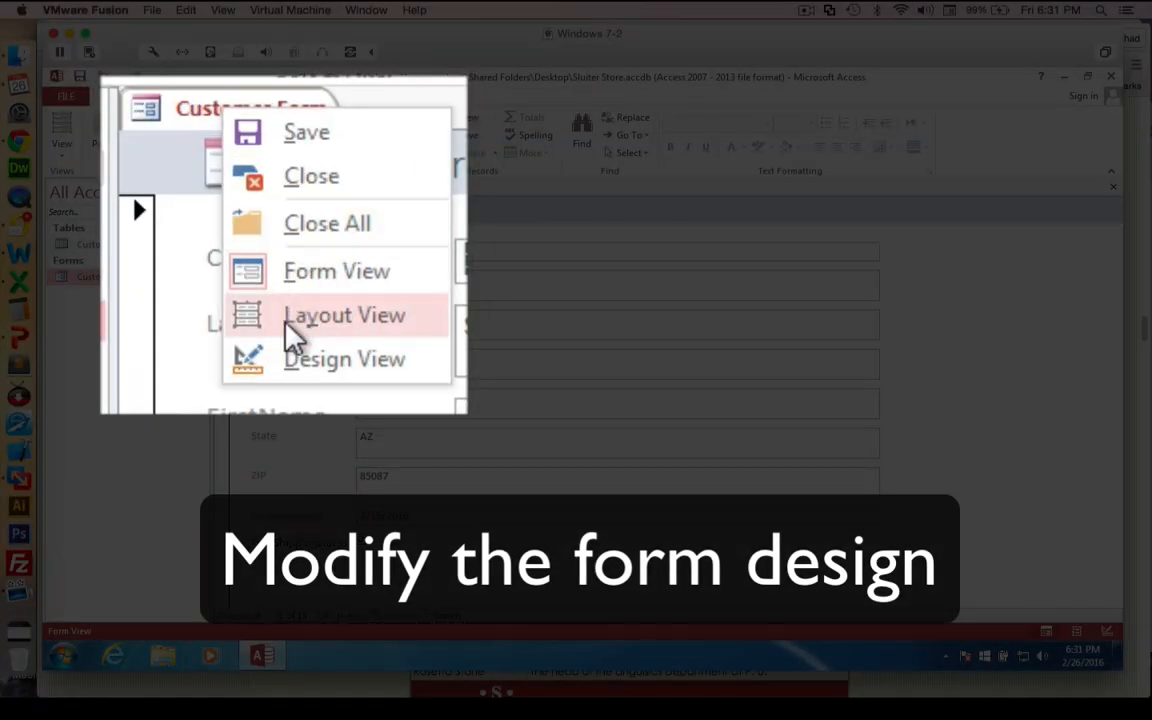
click(258, 290)
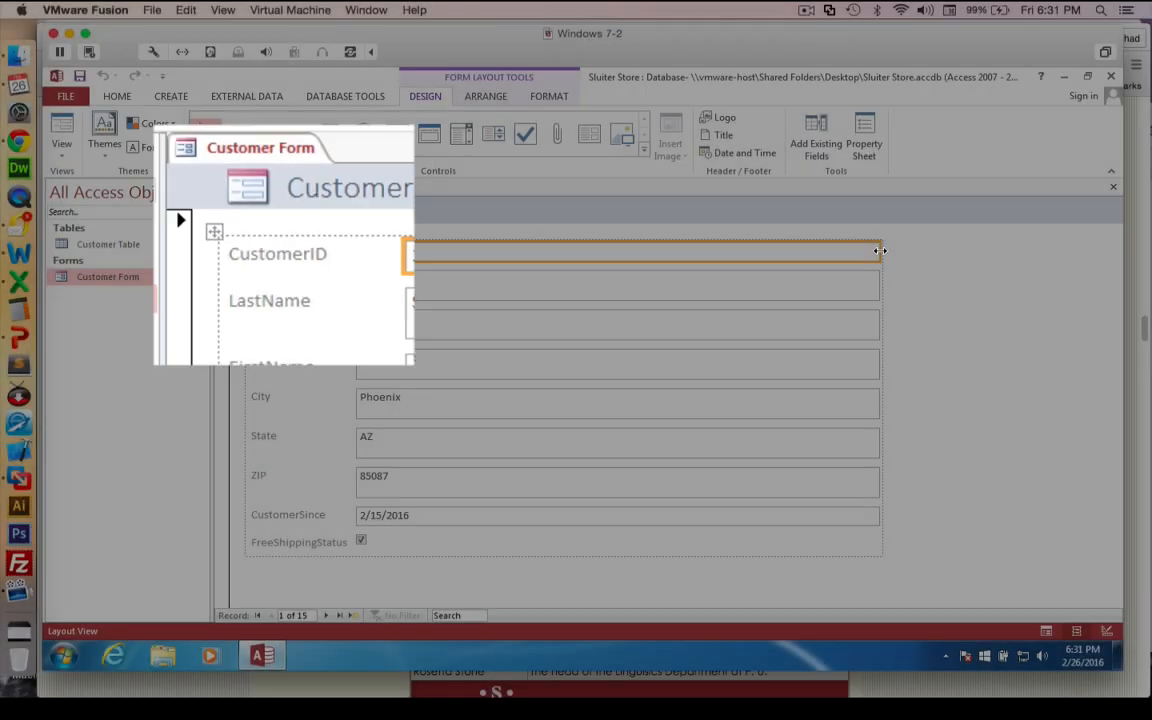
drag(879, 252, 470, 249)
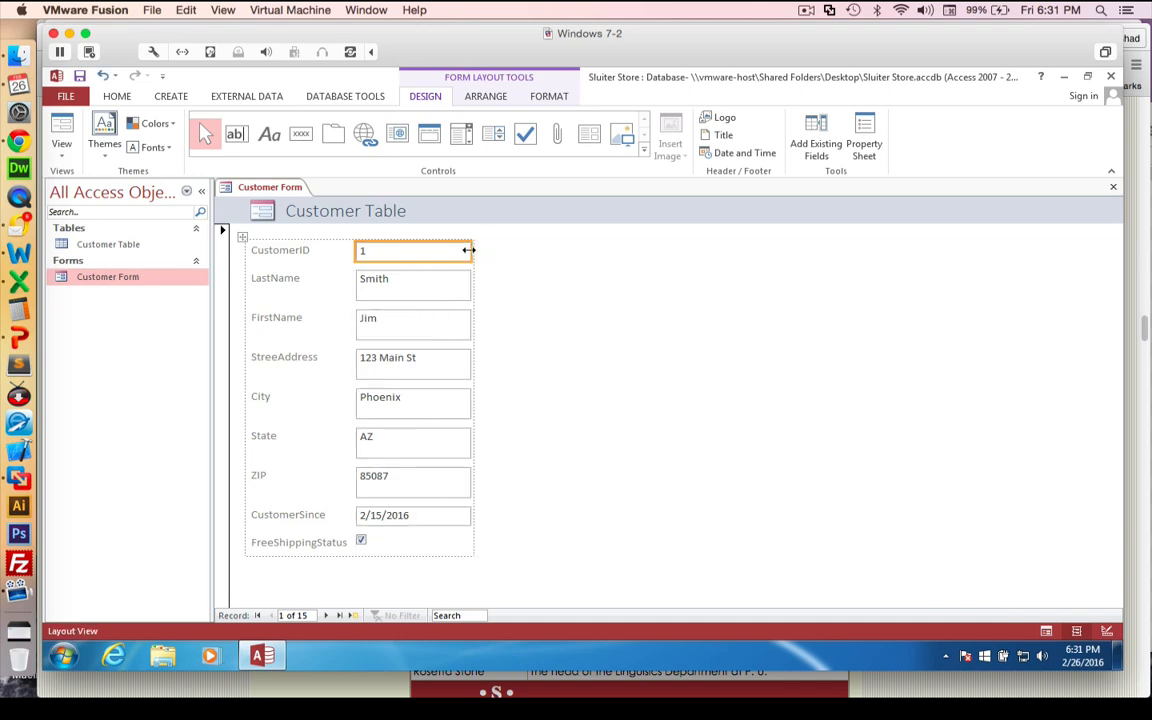
Step: Switch the Customer Form to Design View and narrow the text boxes to about 2.14 inches
right_click(270, 189)
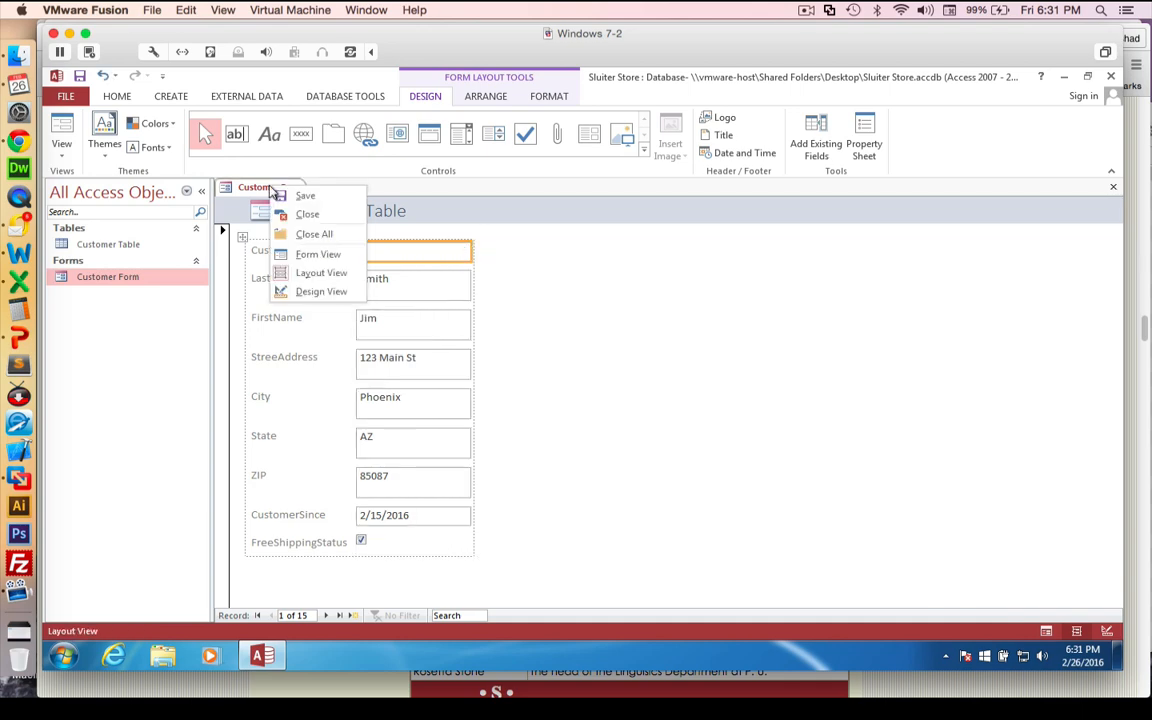
click(300, 291)
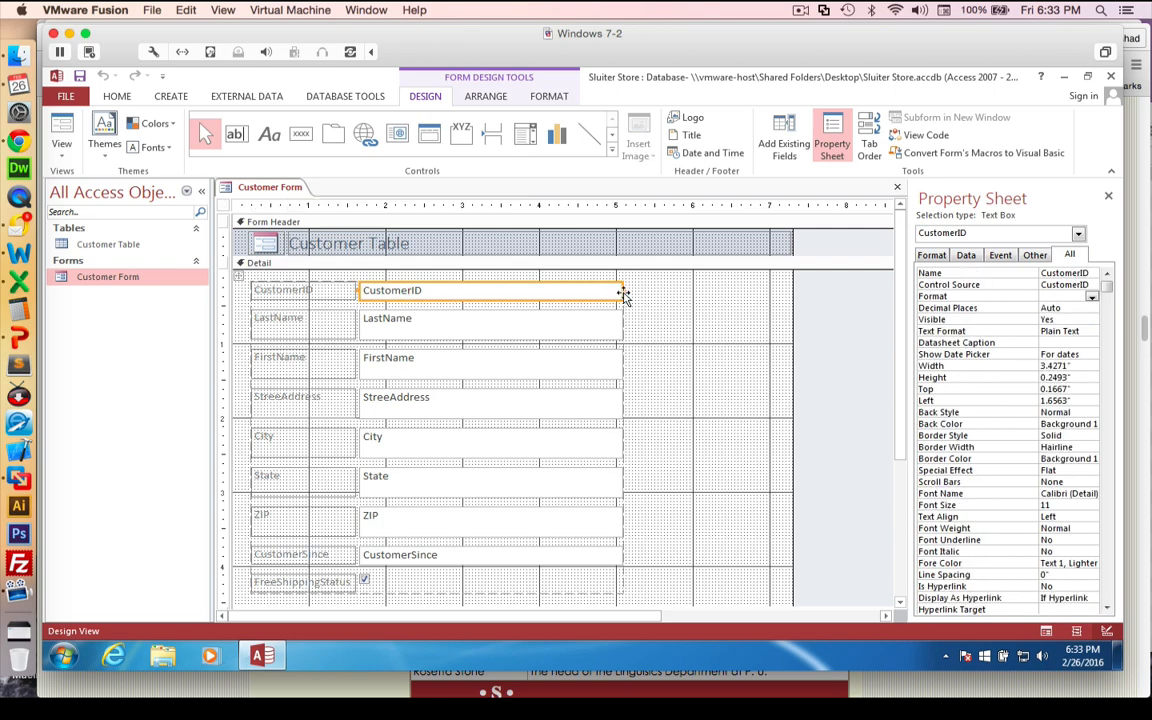
drag(624, 291, 522, 291)
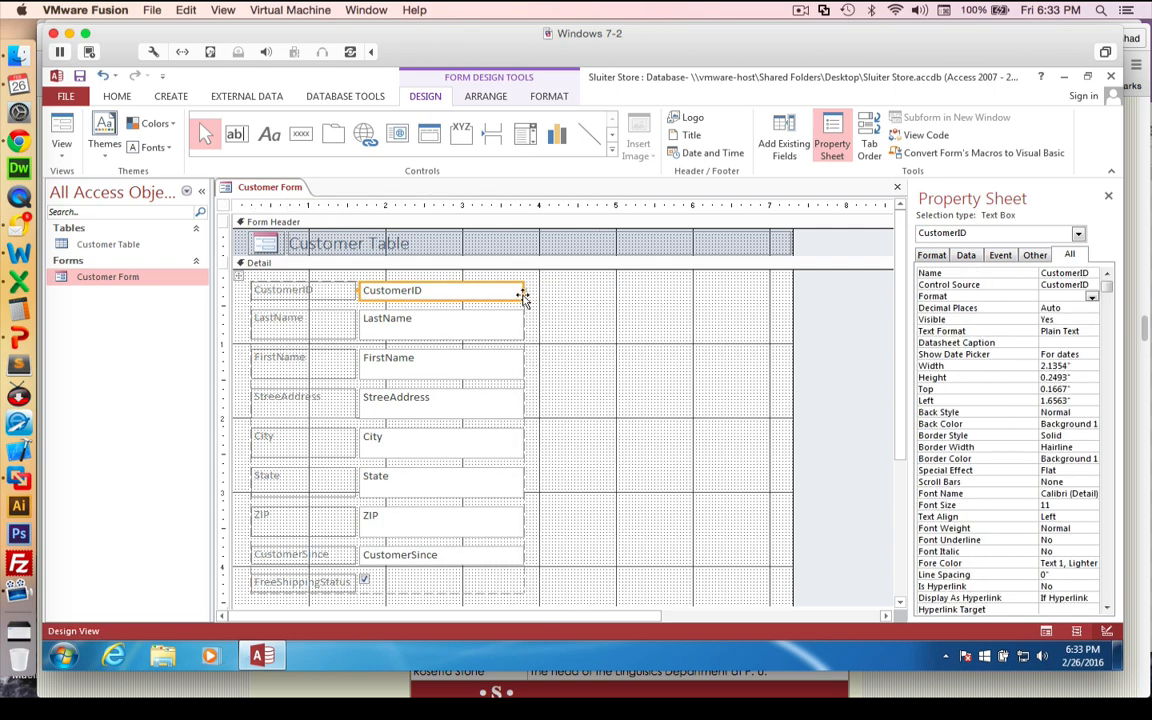
Step: Set the CustomerSince text box's format to Medium Date and check the date in Form View
click(292, 556)
click(384, 556)
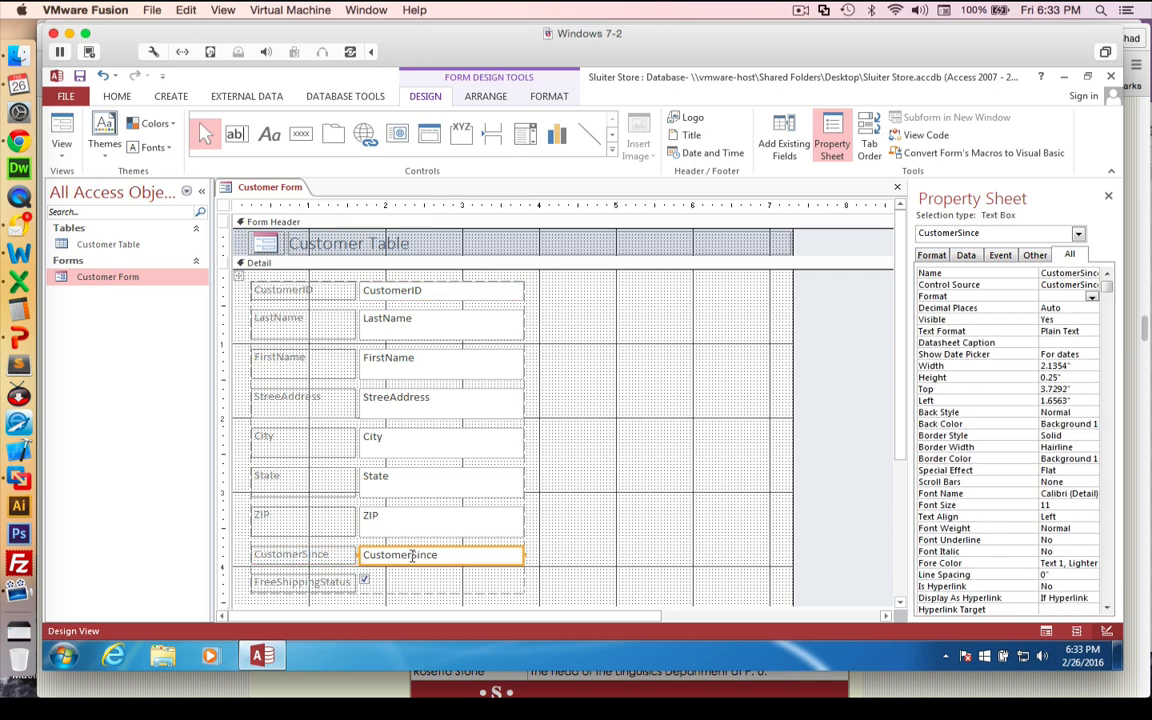
click(1092, 297)
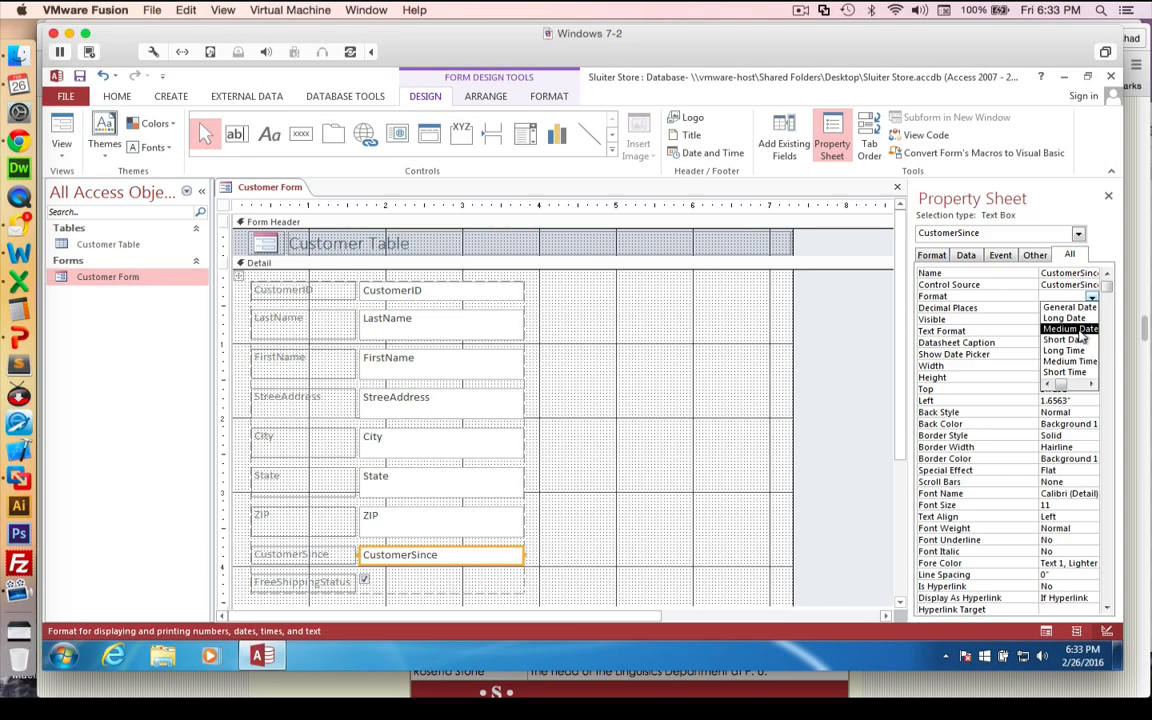
click(1070, 329)
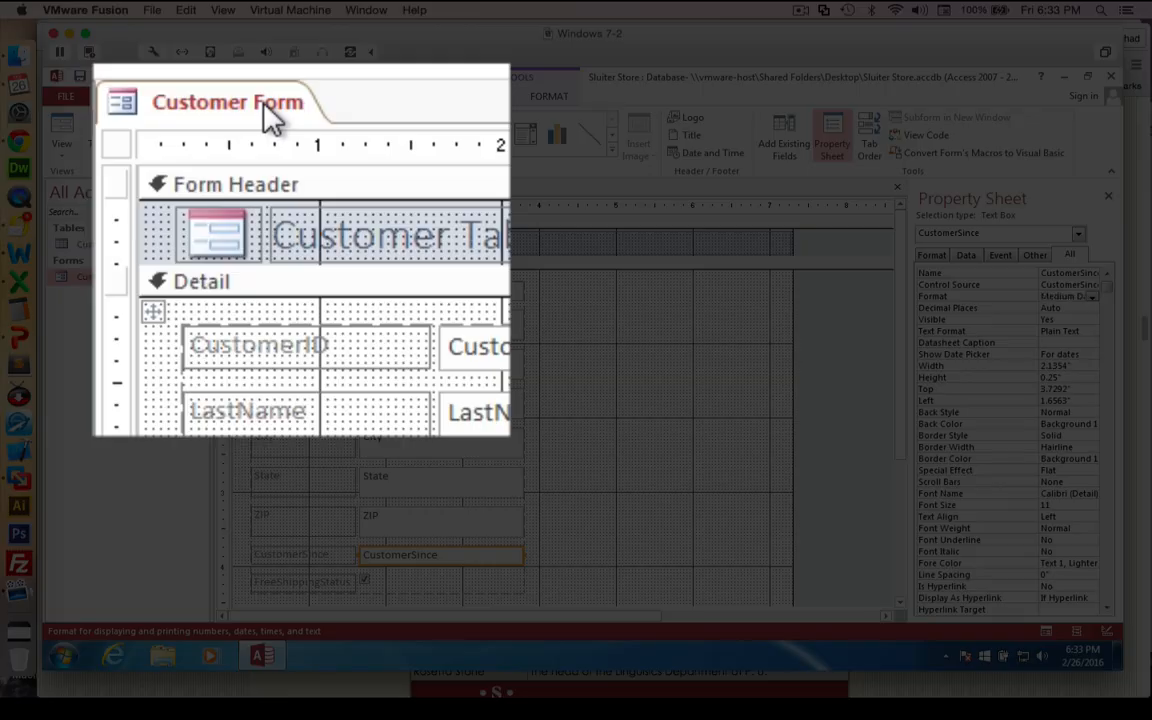
right_click(270, 117)
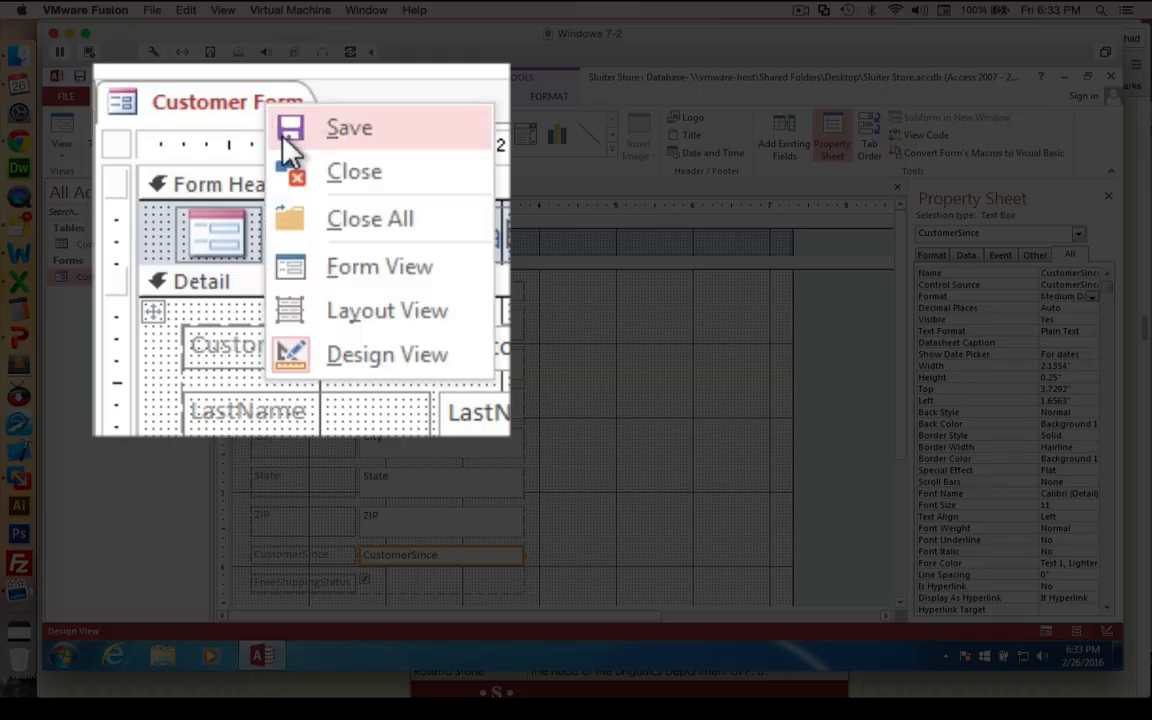
click(342, 275)
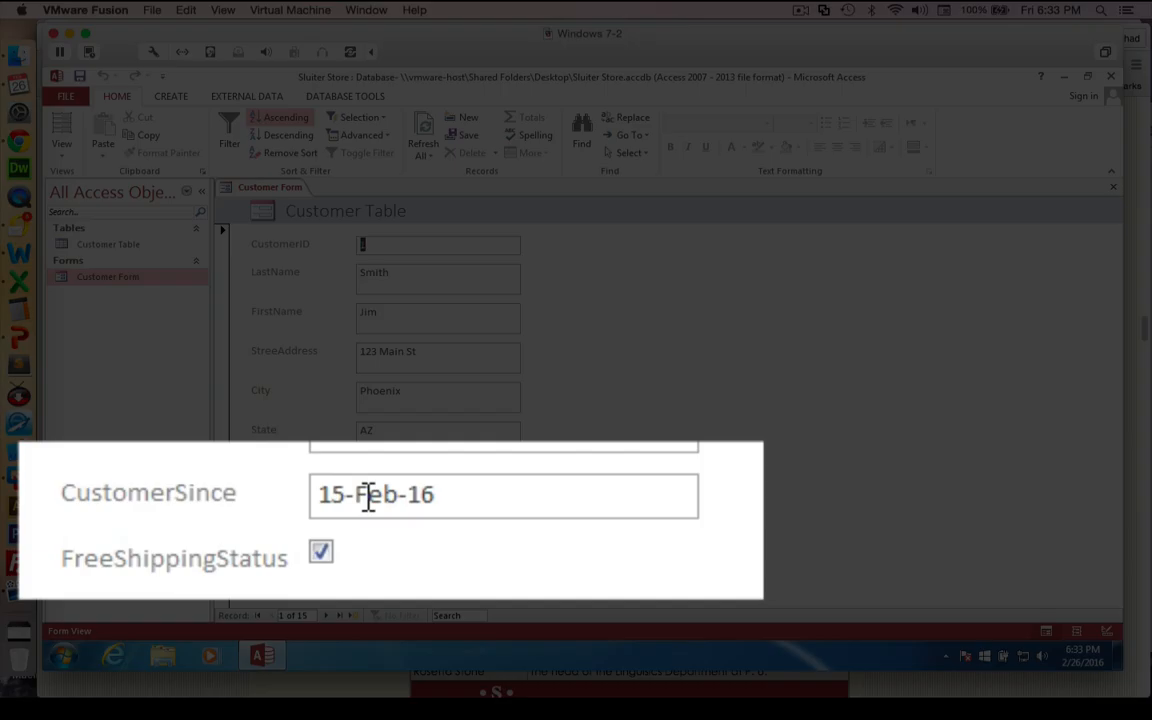
double_click(392, 511)
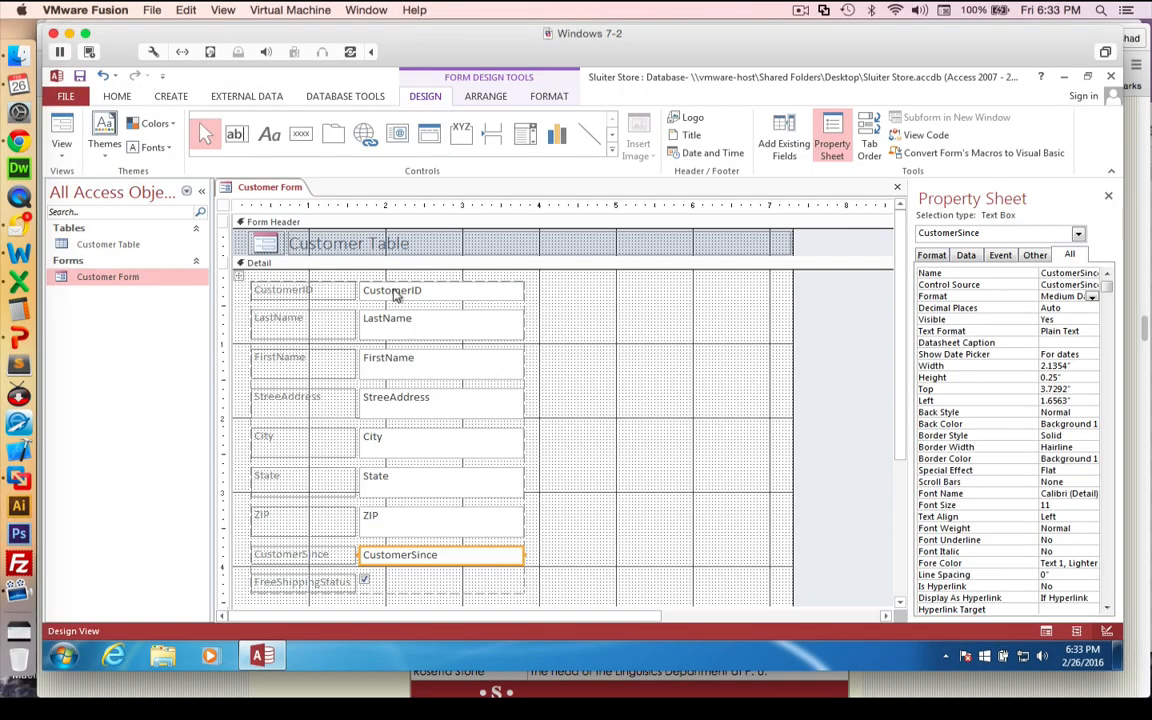
Step: Set the font size of the CustomerID text box to 20
click(395, 293)
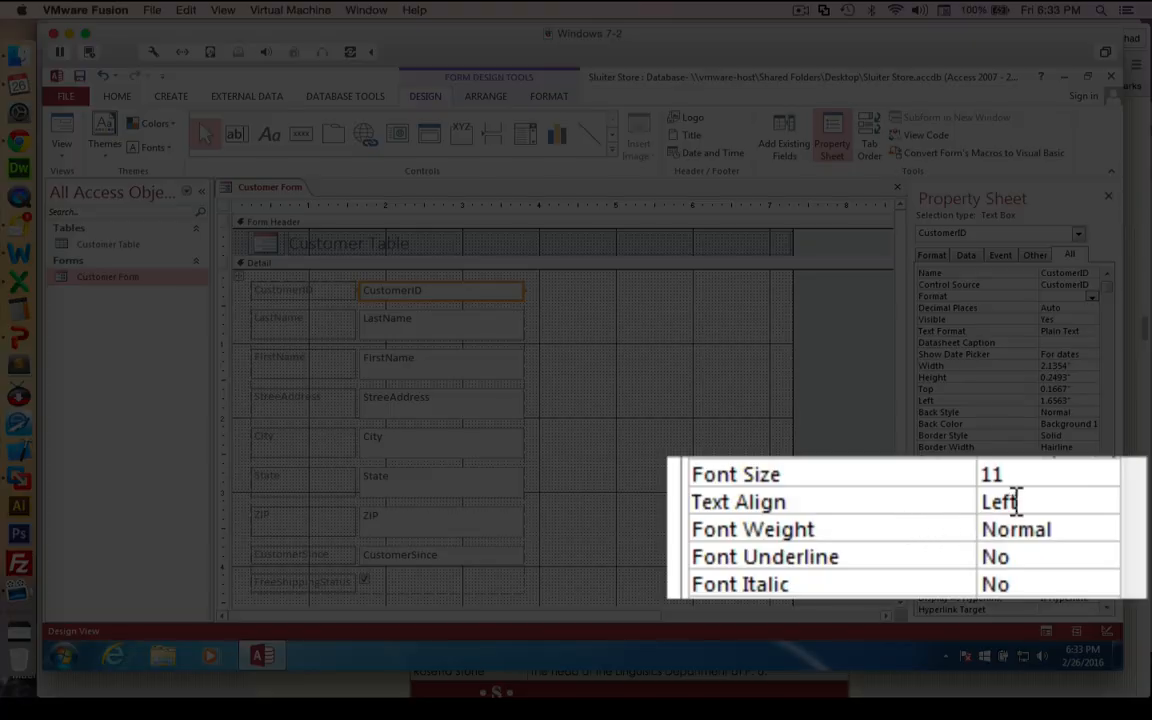
click(1052, 517)
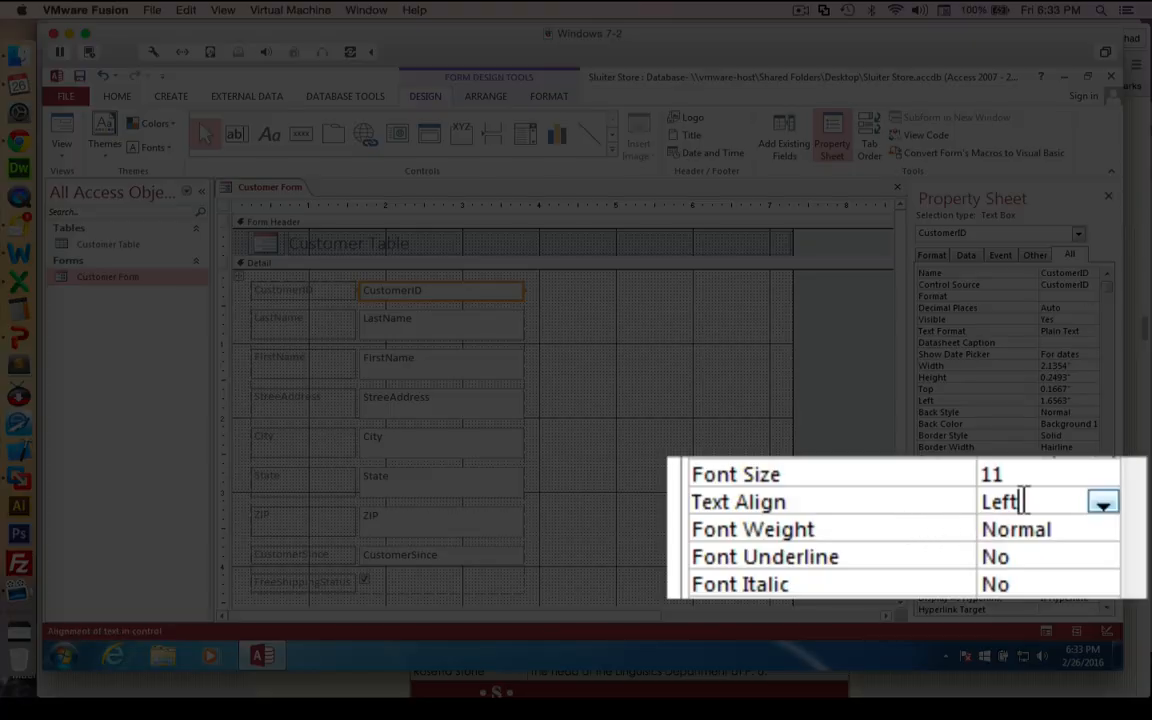
click(1104, 502)
click(1106, 502)
click(1054, 474)
click(1103, 478)
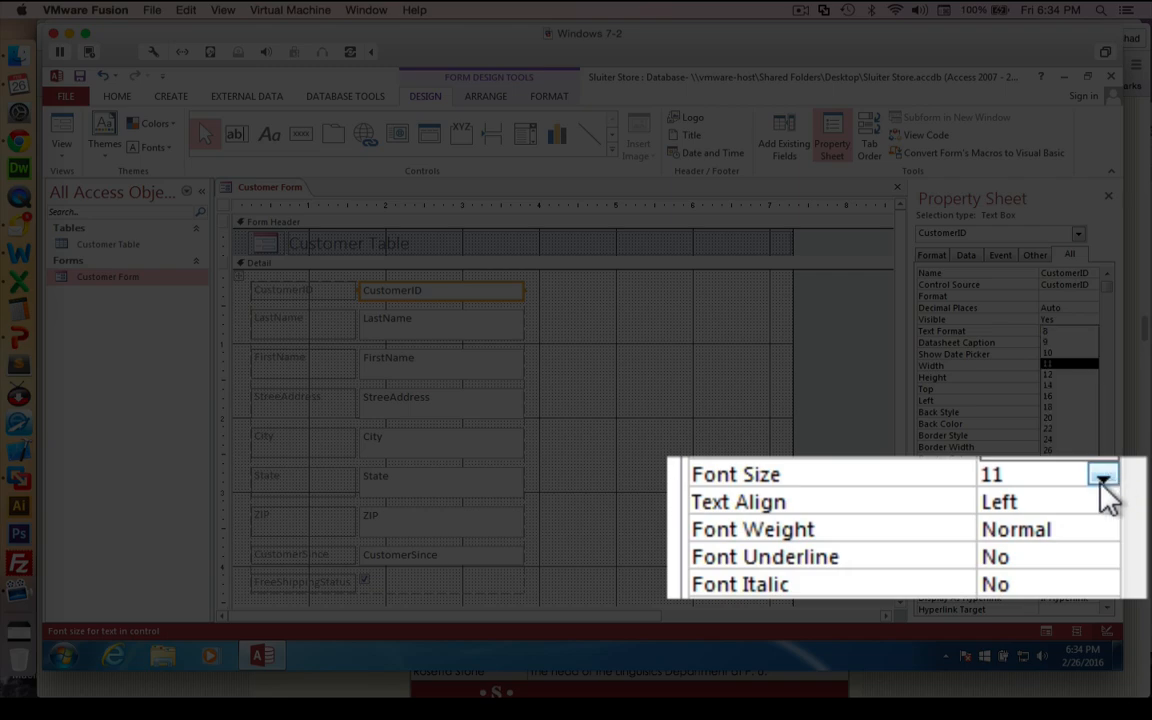
click(1068, 424)
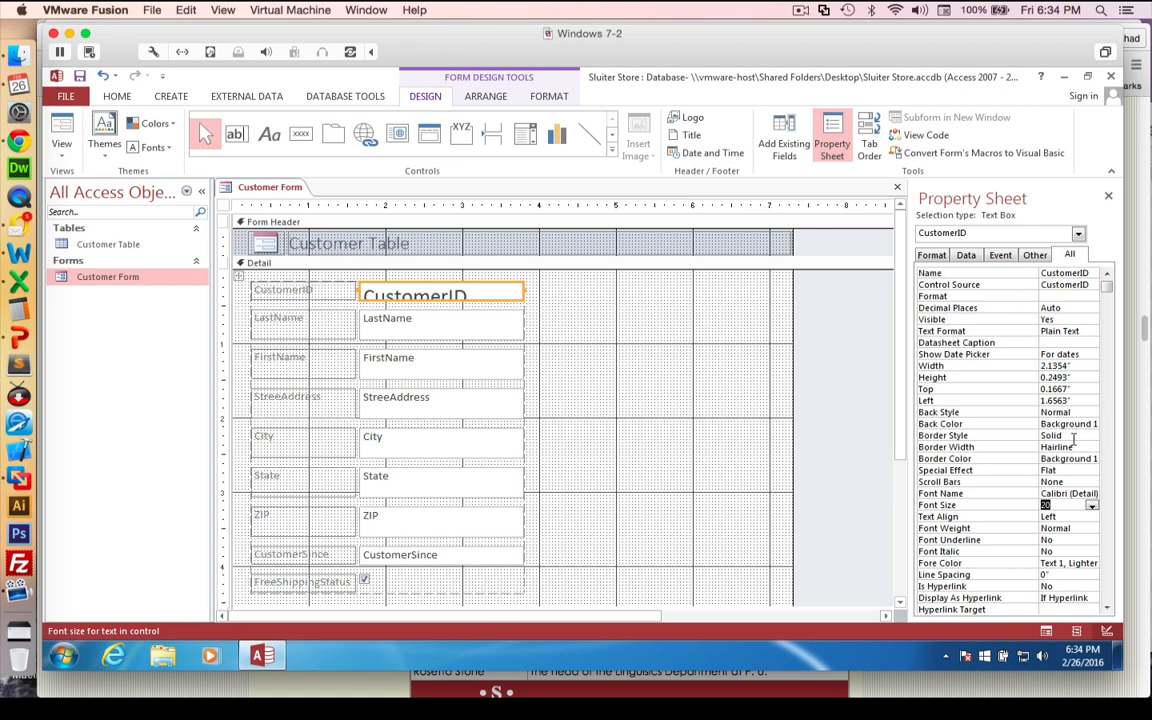
Step: Set the font of the CustomerID text box to Arial Black
click(1093, 494)
click(1094, 494)
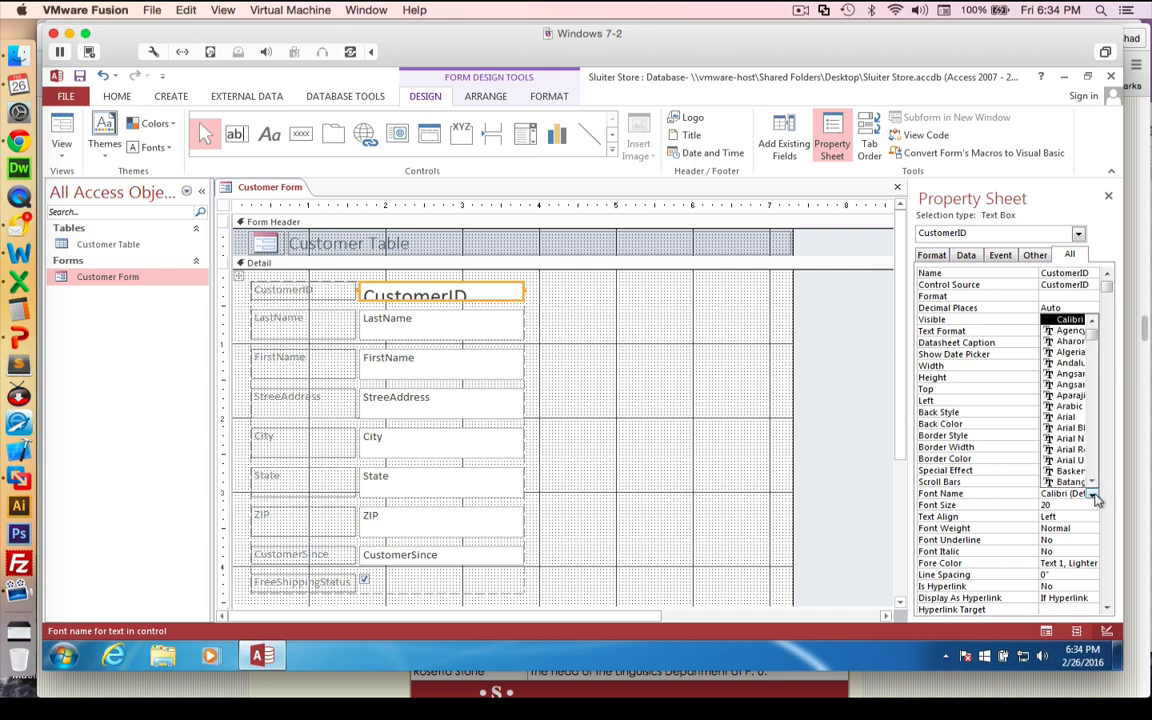
click(1073, 428)
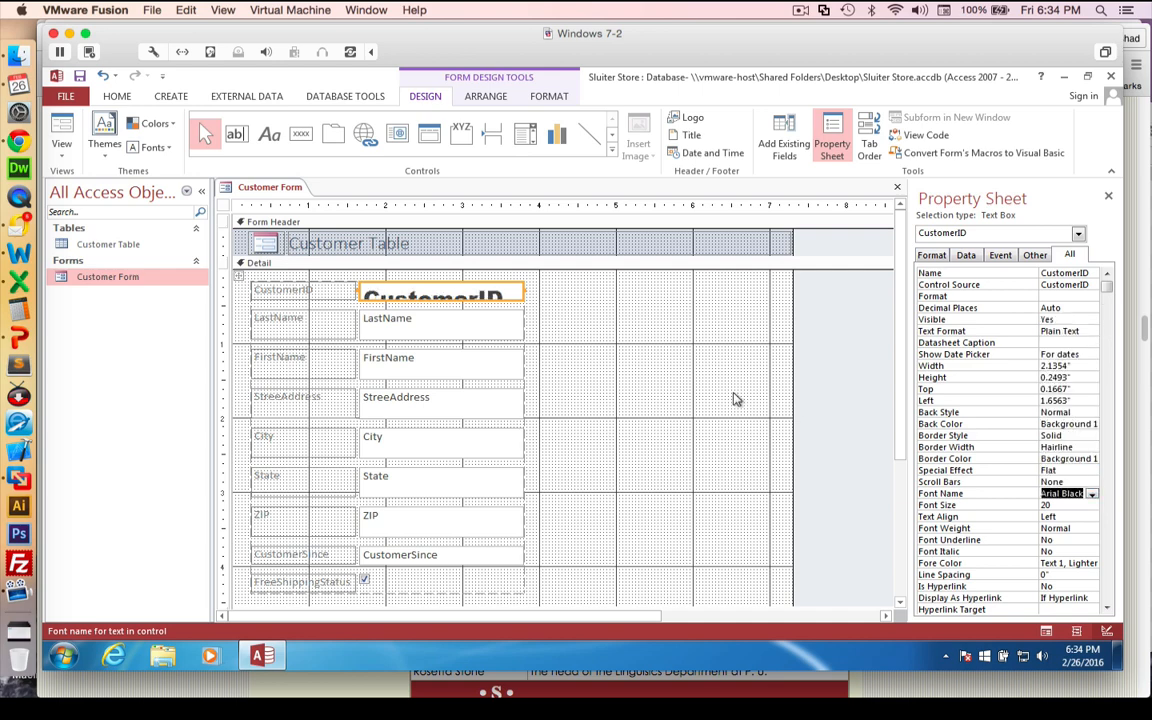
click(510, 298)
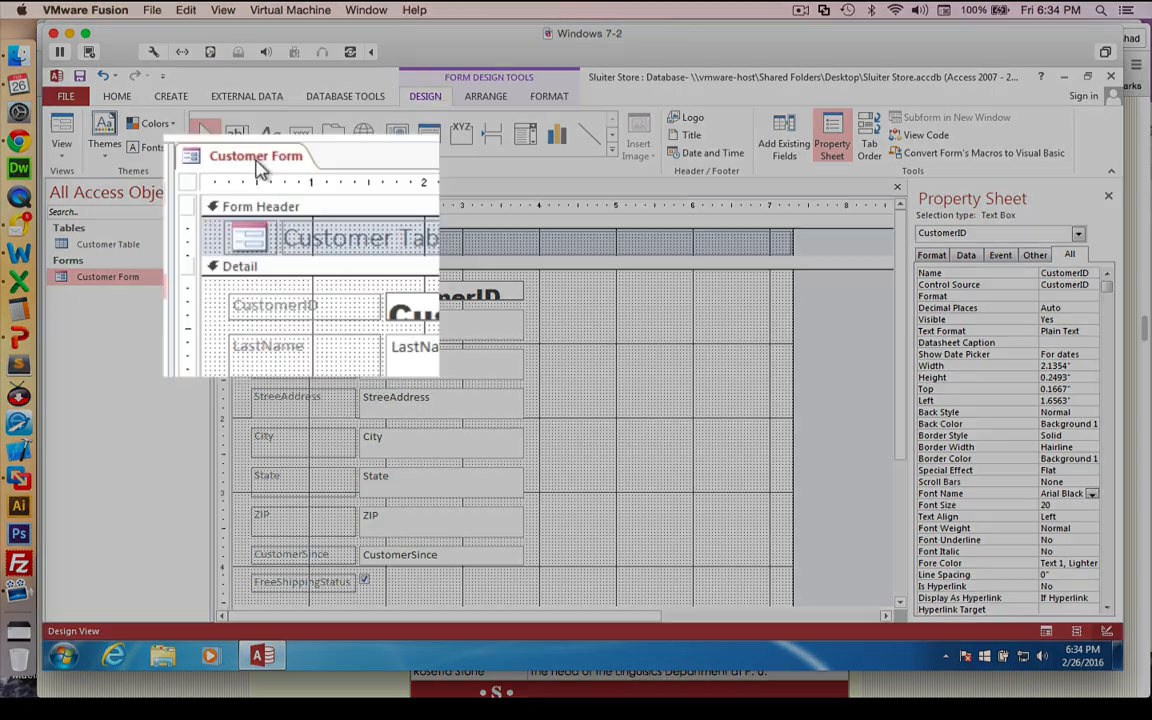
Step: Close the Customer Form and save the changes to its design
right_click(270, 187)
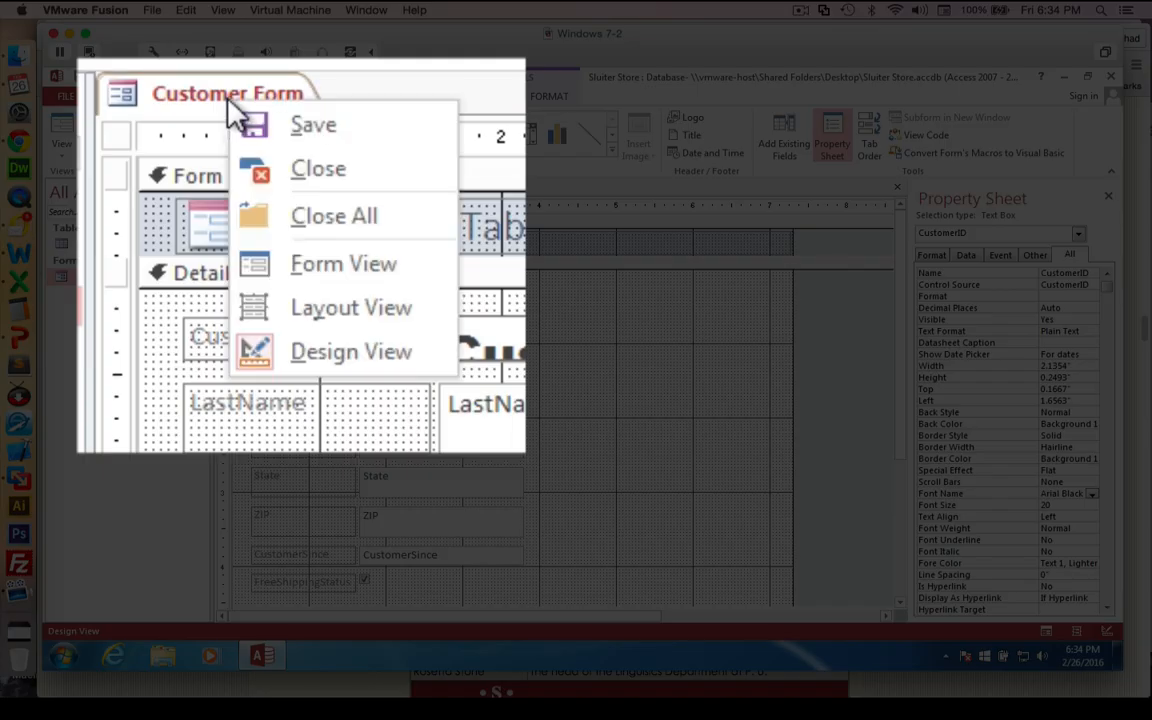
click(296, 217)
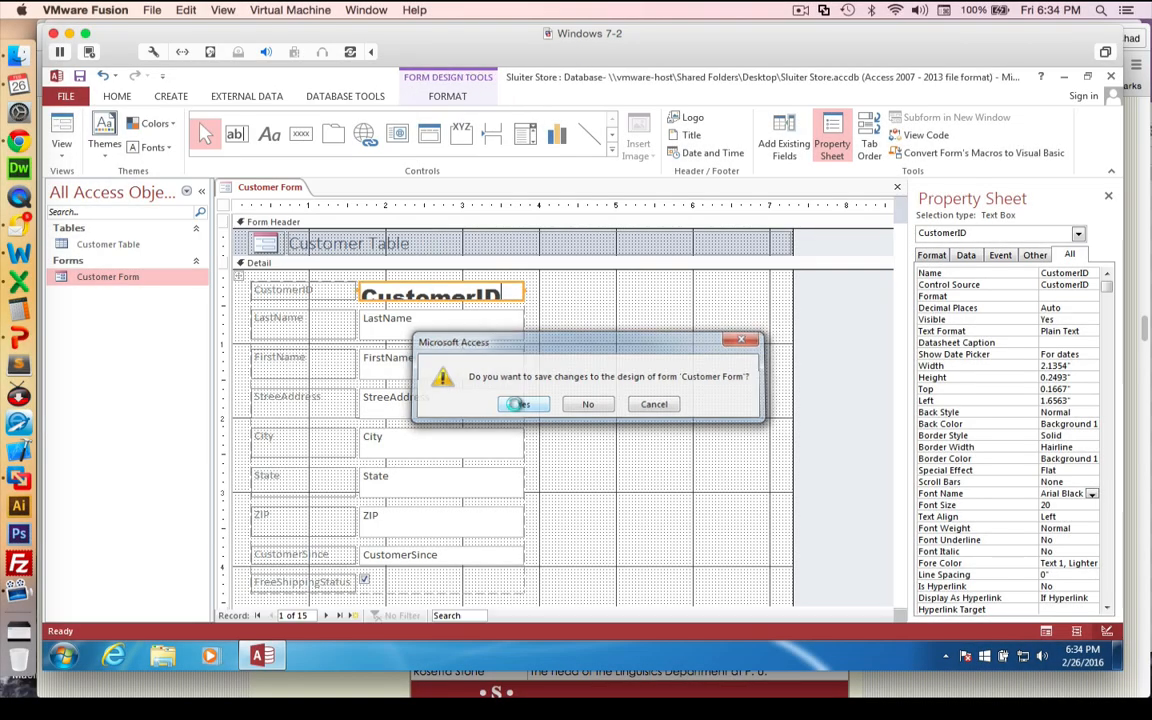
click(518, 405)
Step: Open the Customer Table to review its records and close it again
click(125, 247)
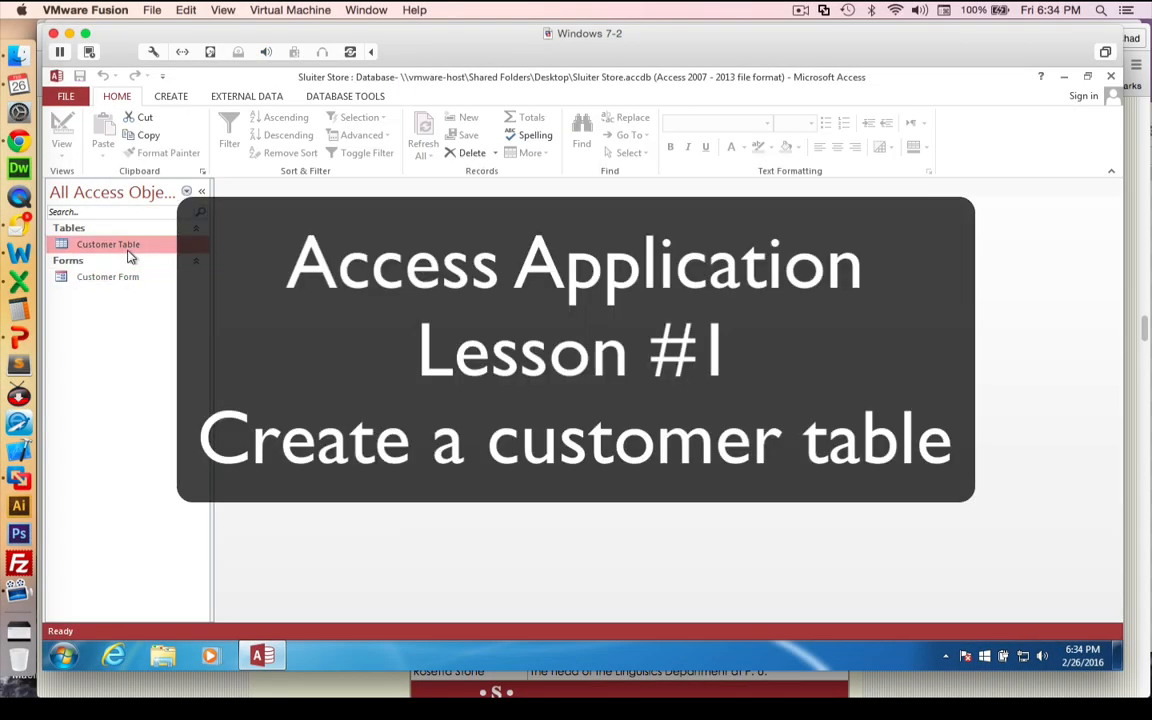
double_click(128, 252)
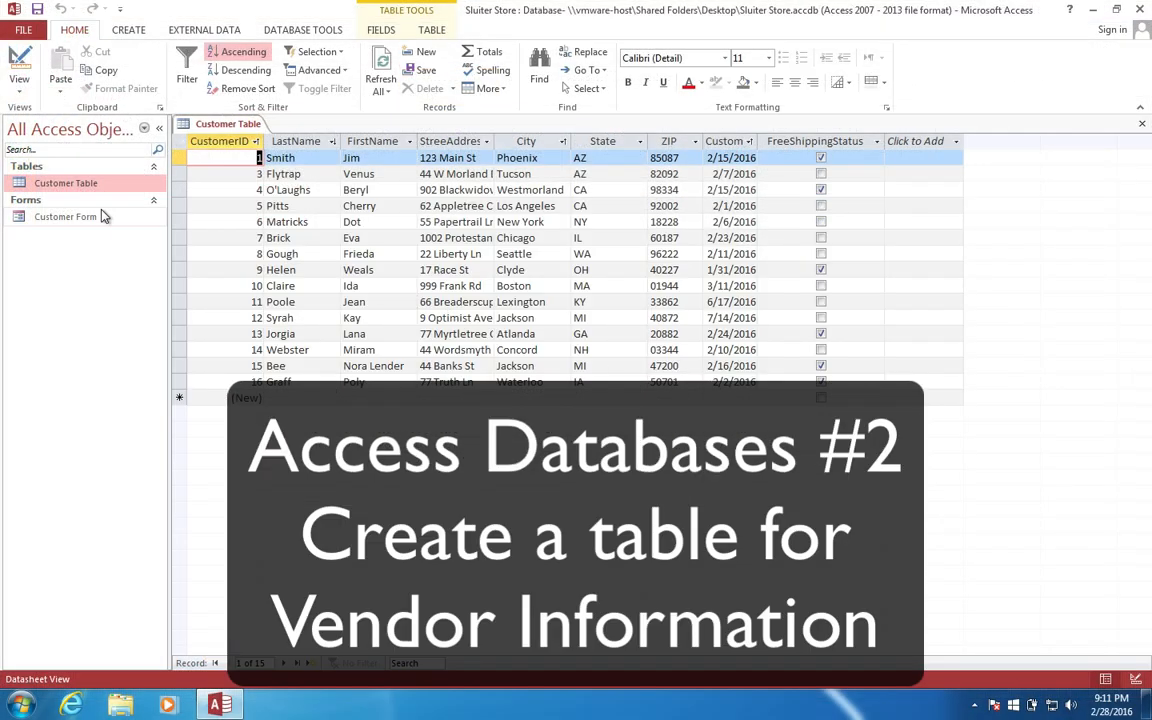
right_click(220, 127)
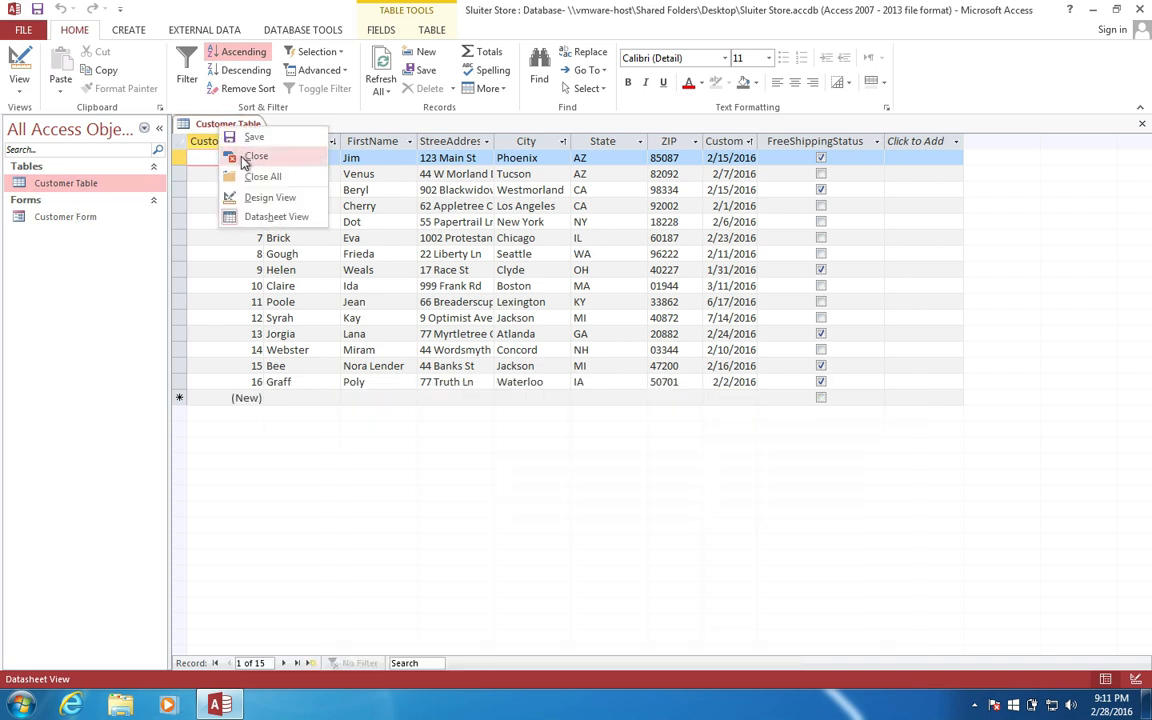
click(246, 160)
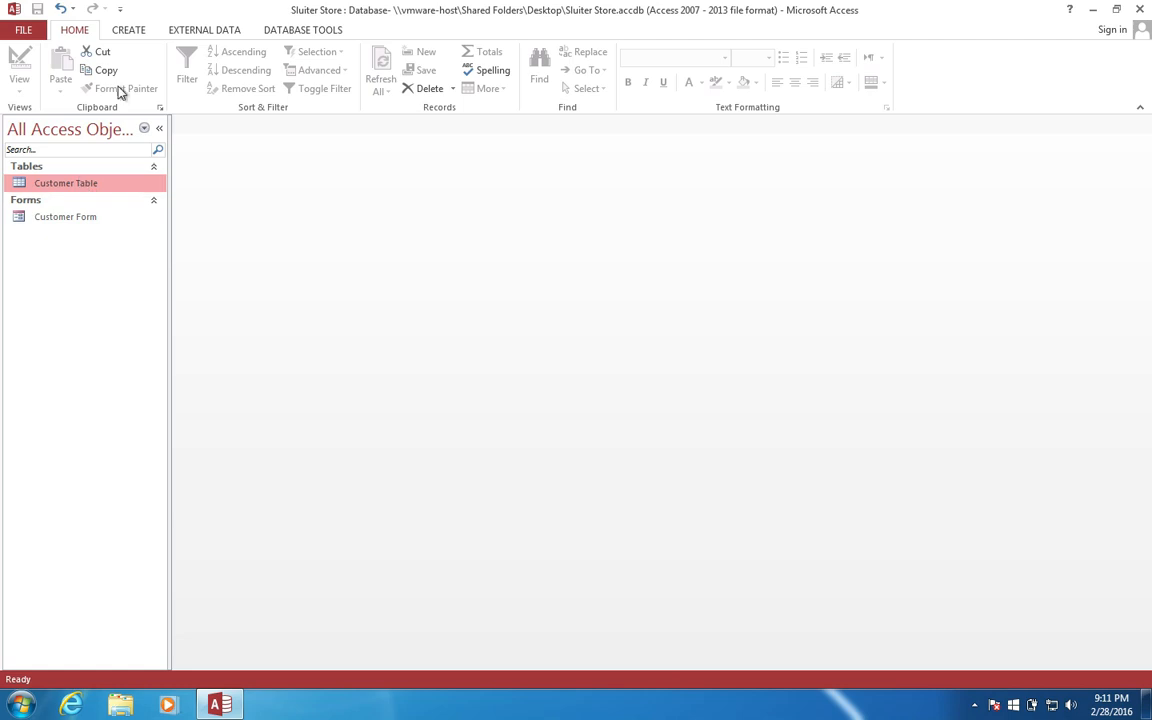
Step: Create a new blank table and save it as Vendors Table
click(130, 31)
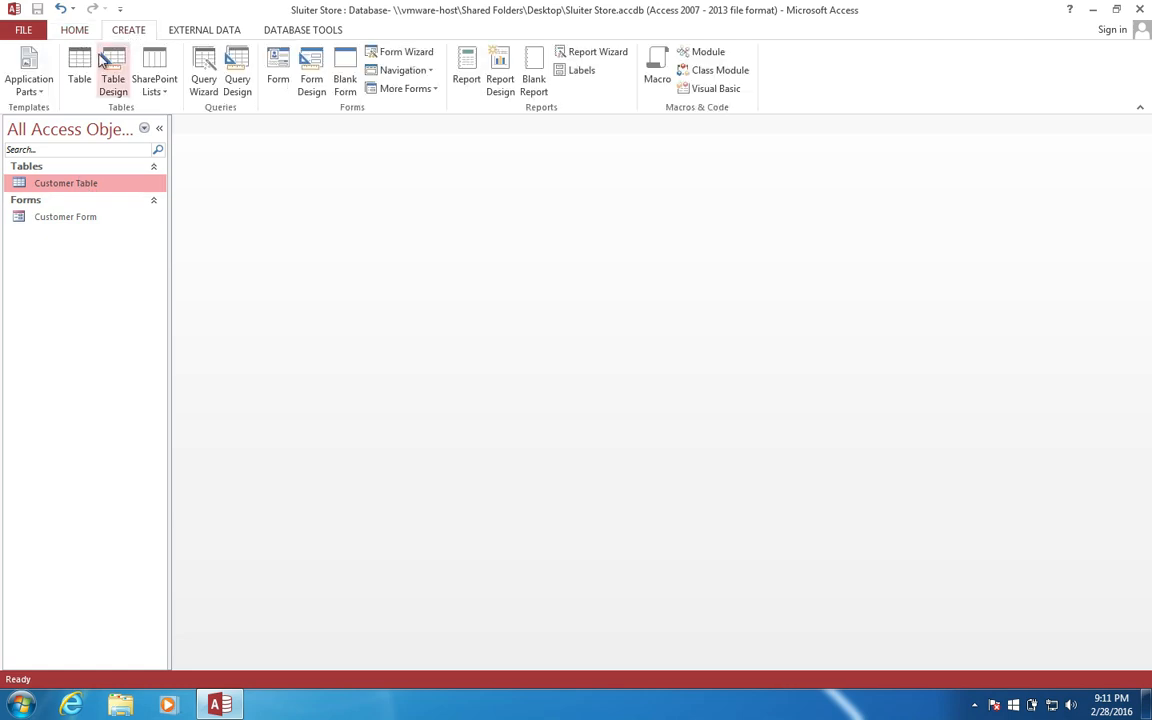
click(79, 78)
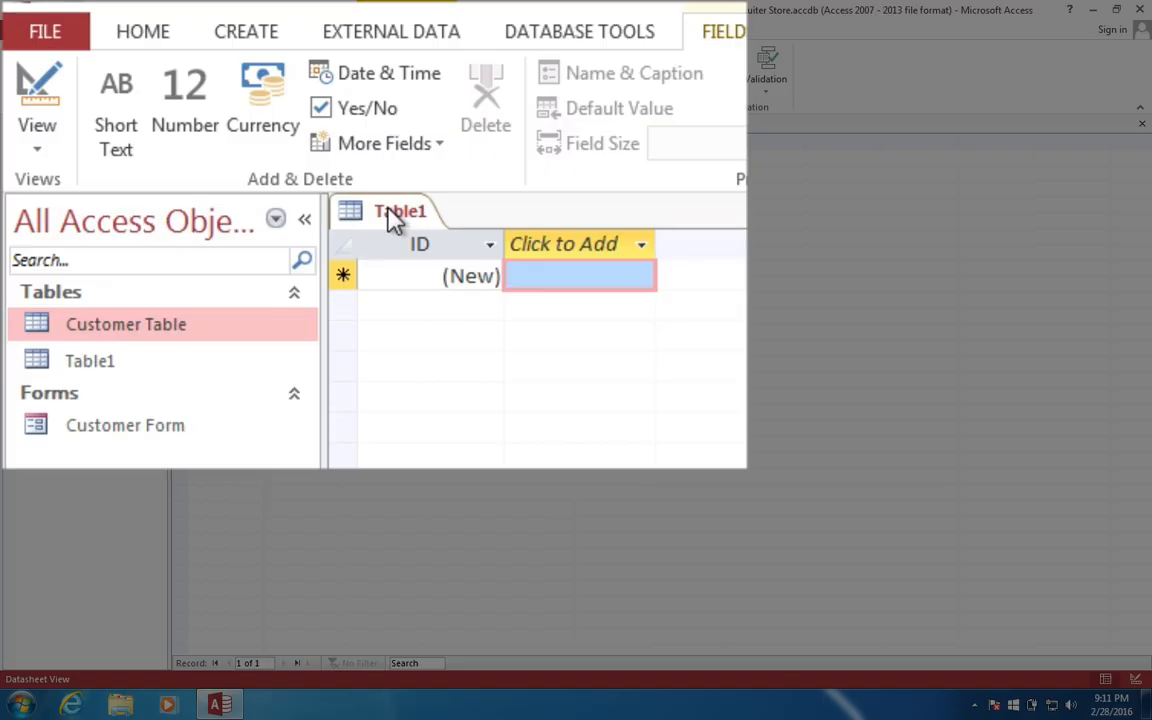
right_click(205, 127)
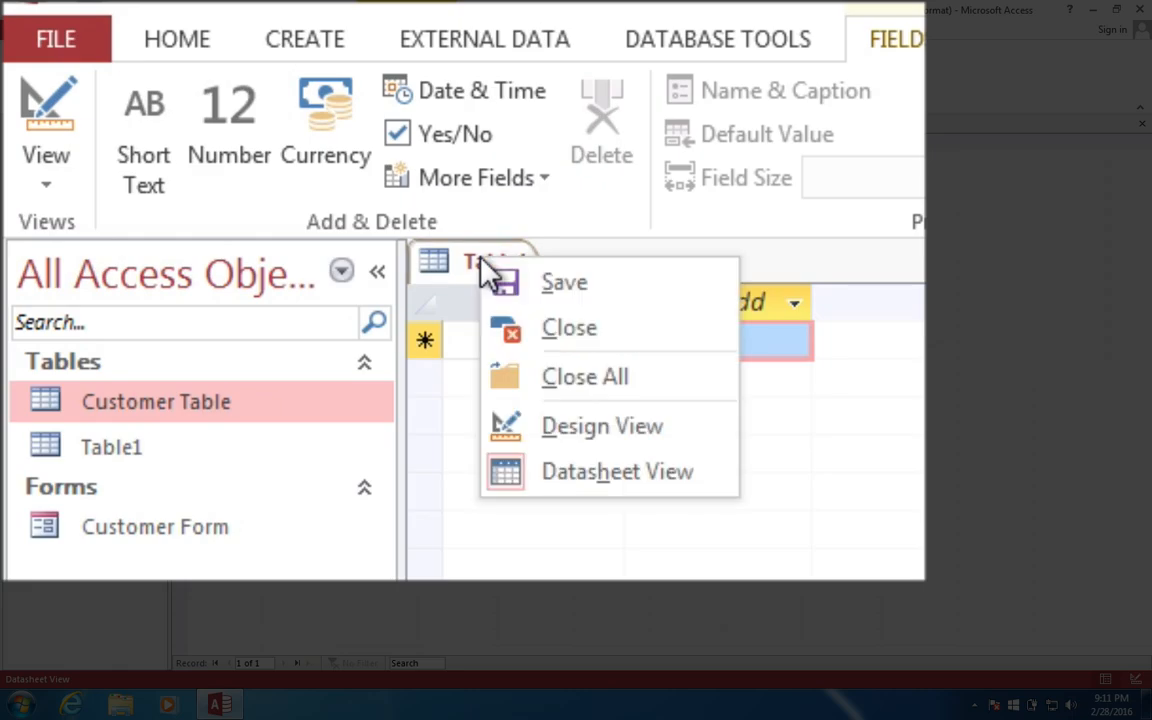
click(537, 281)
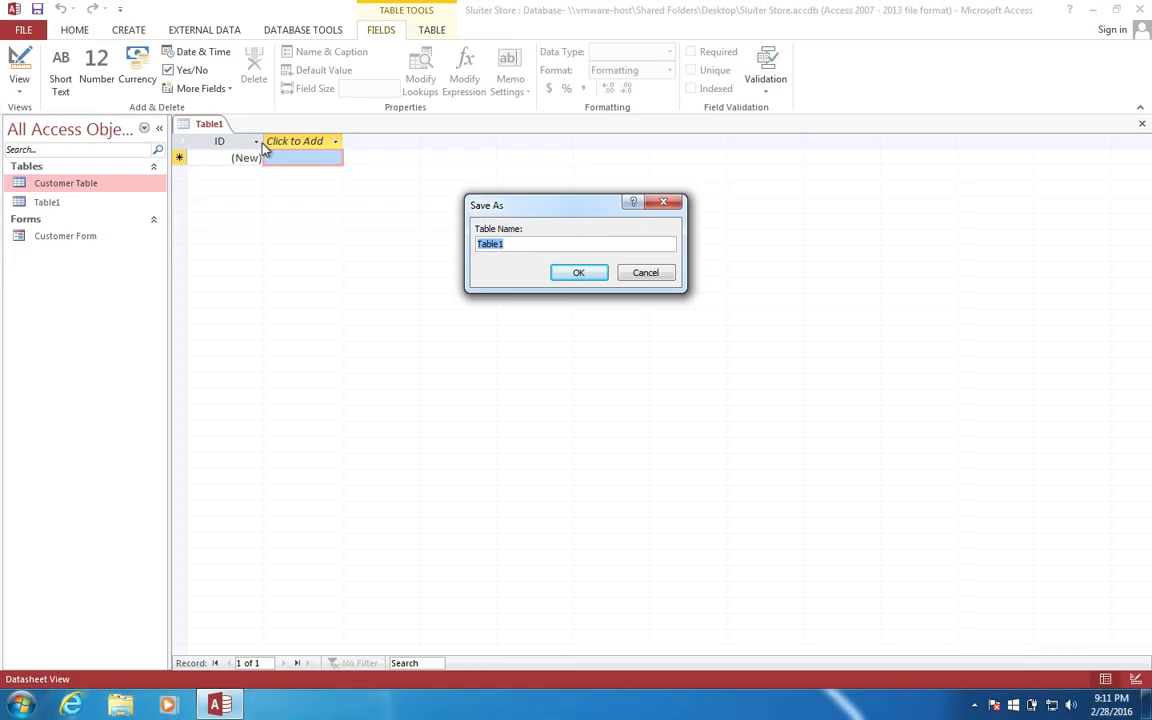
text(Vendors Table)
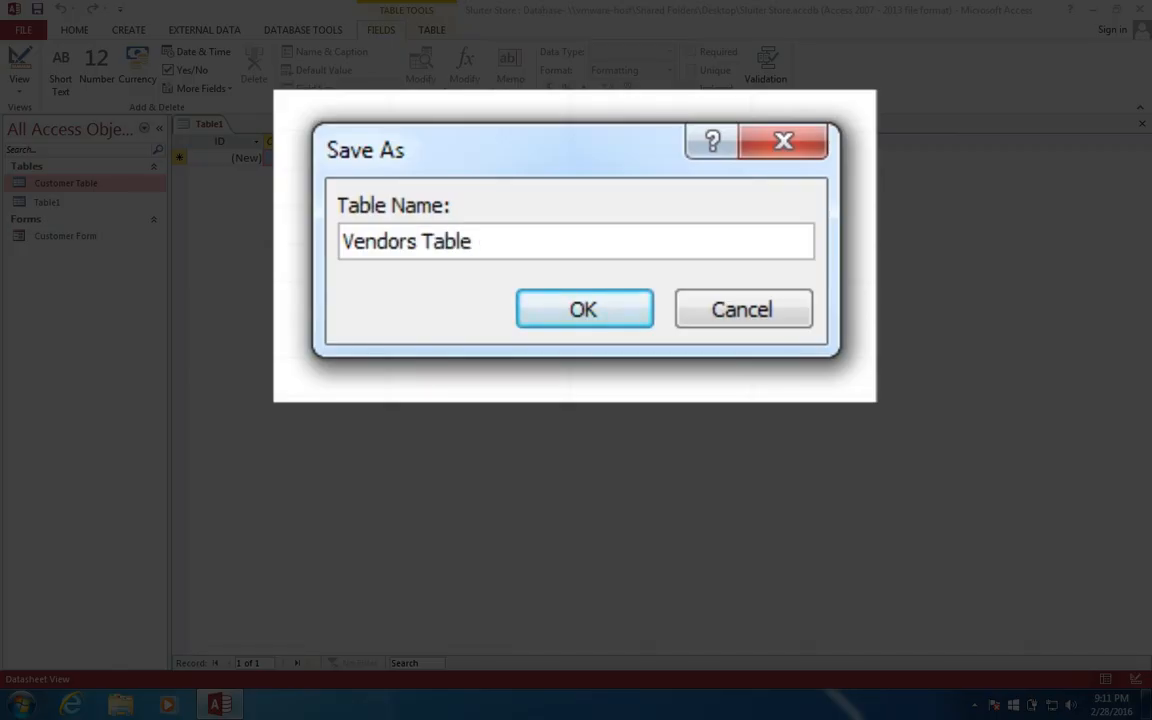
click(590, 312)
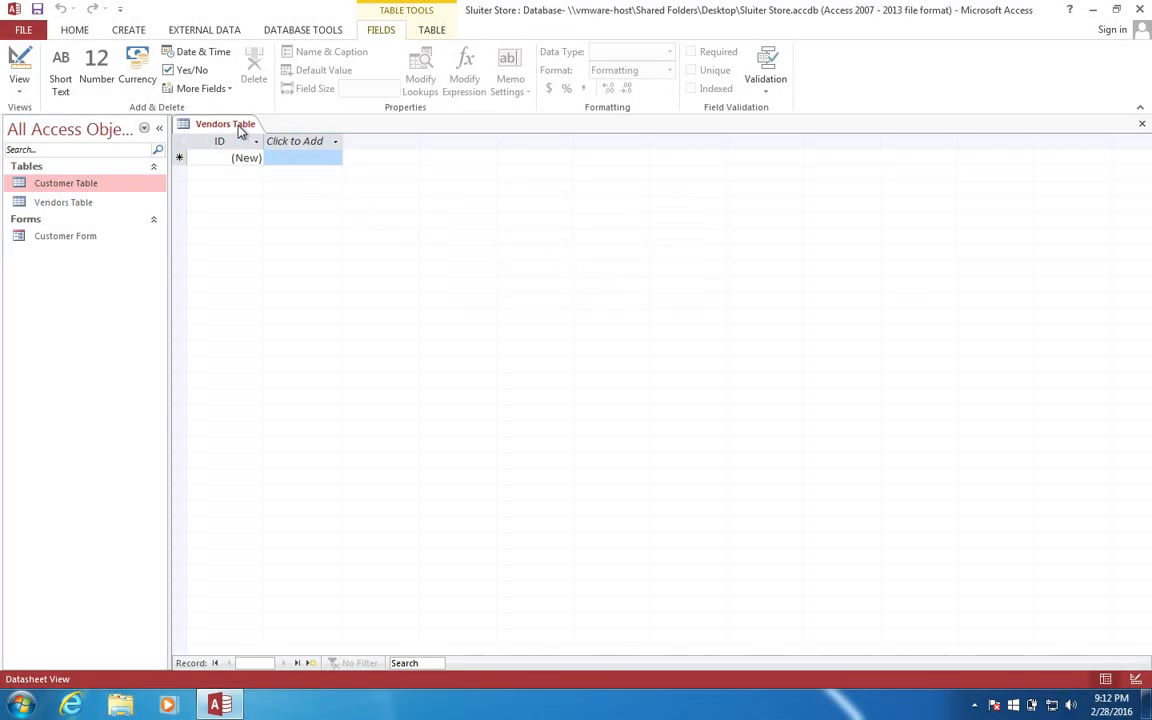
Step: Switch the Vendors Table to Design View and rename the ID field as VendorID
right_click(240, 131)
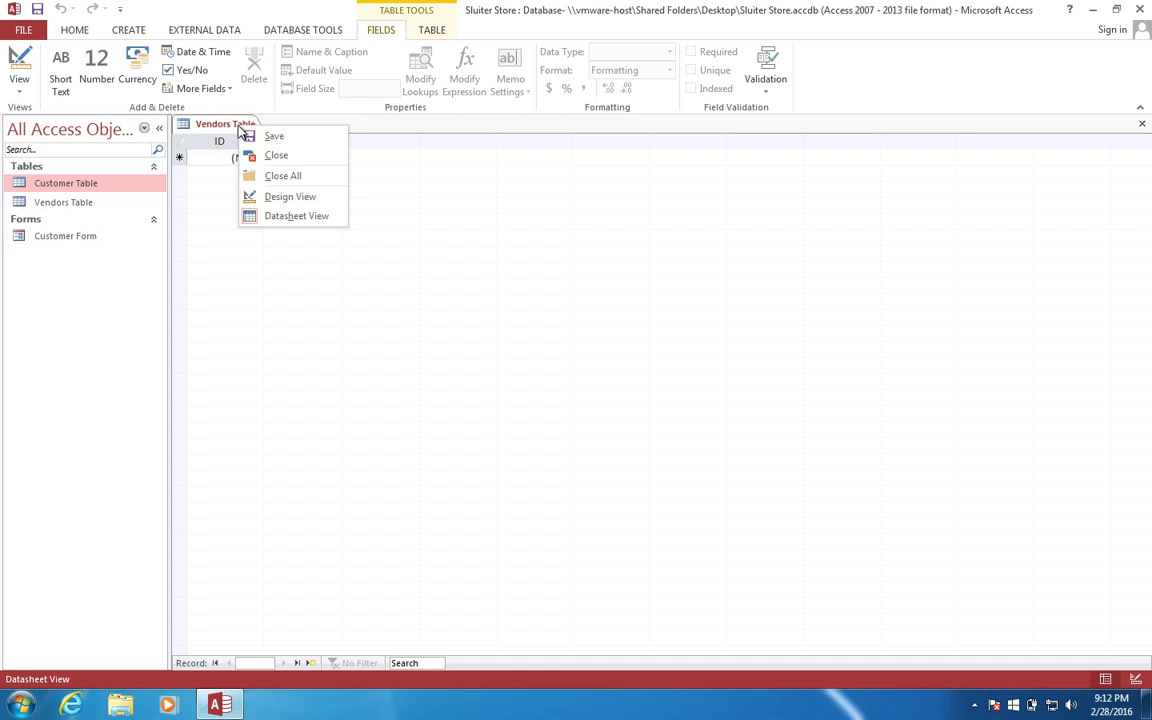
click(270, 202)
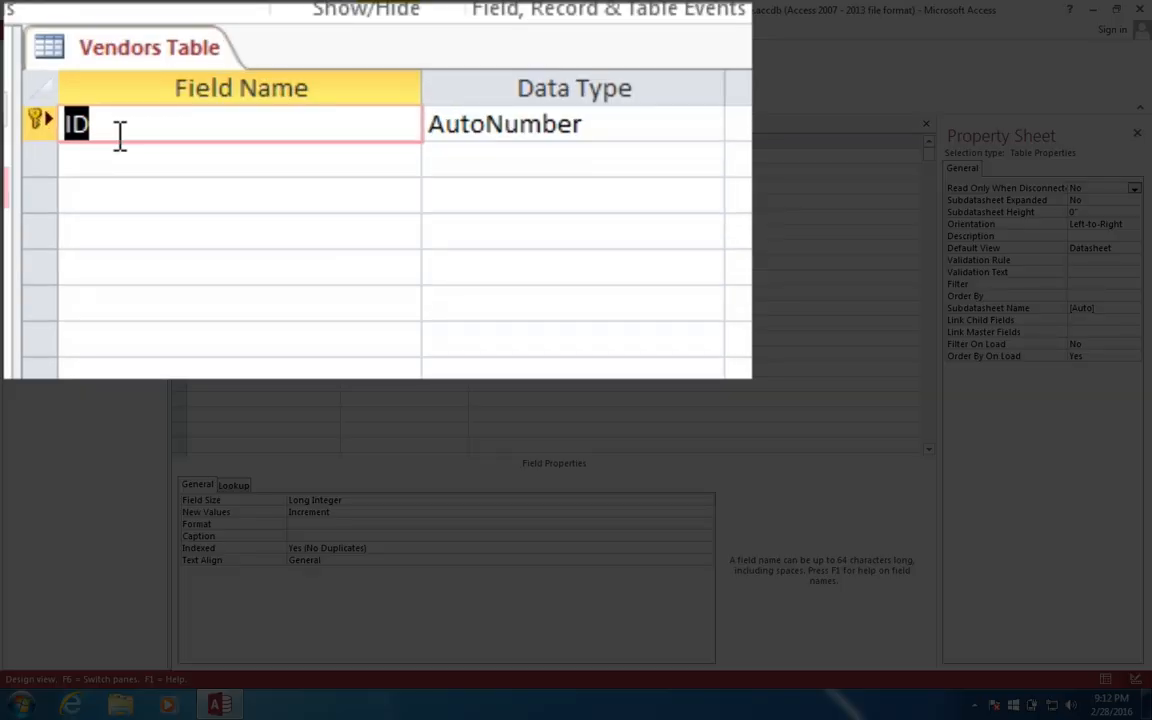
click(120, 135)
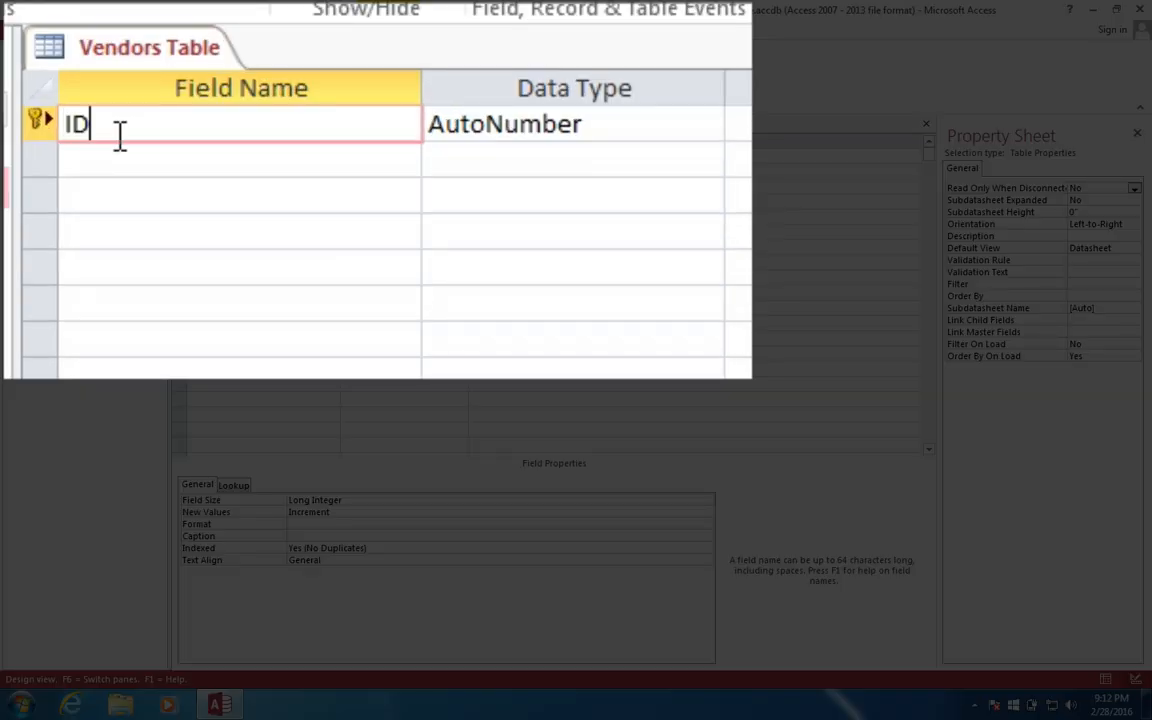
key(Home)
text(Vendor)
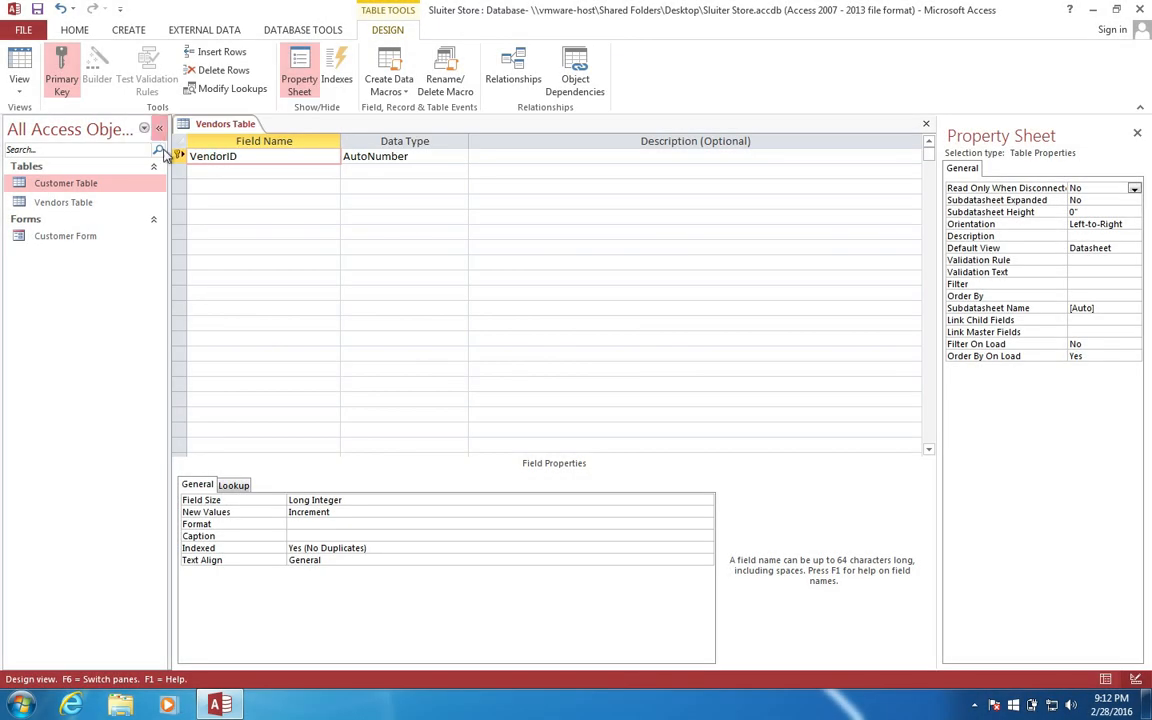
Step: Add the Short Text fields VendorName, Address, City, State and ZIP below VendorID in the Vendors Table
click(200, 172)
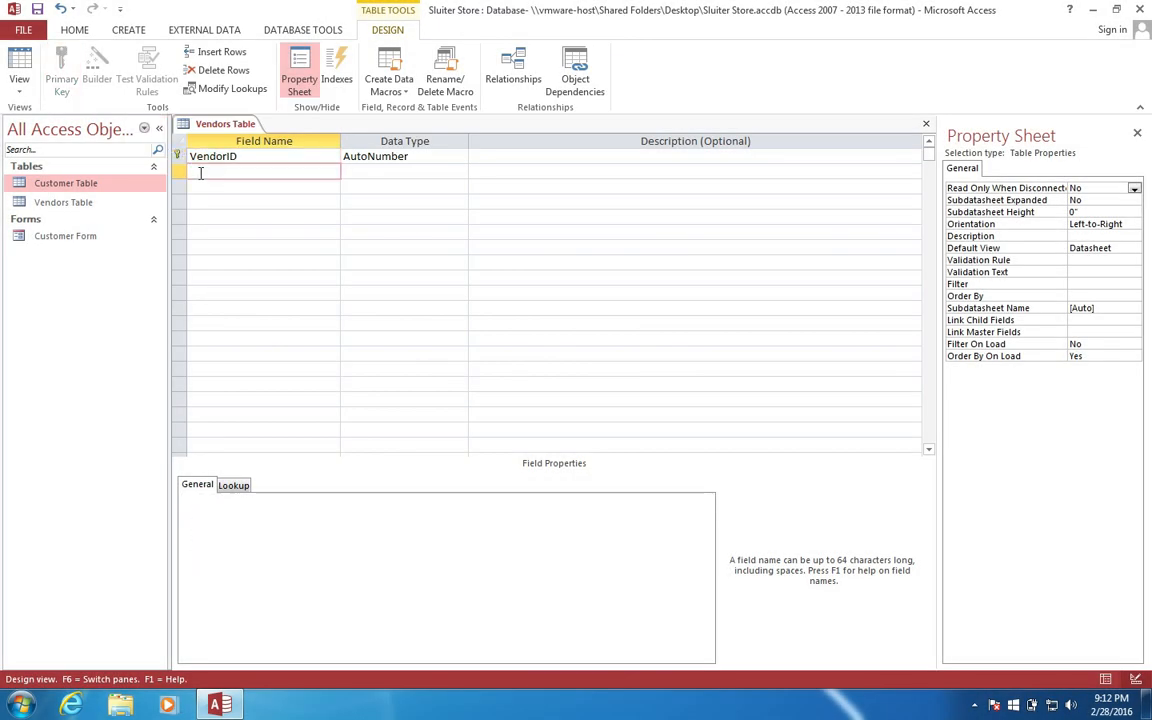
text(V)
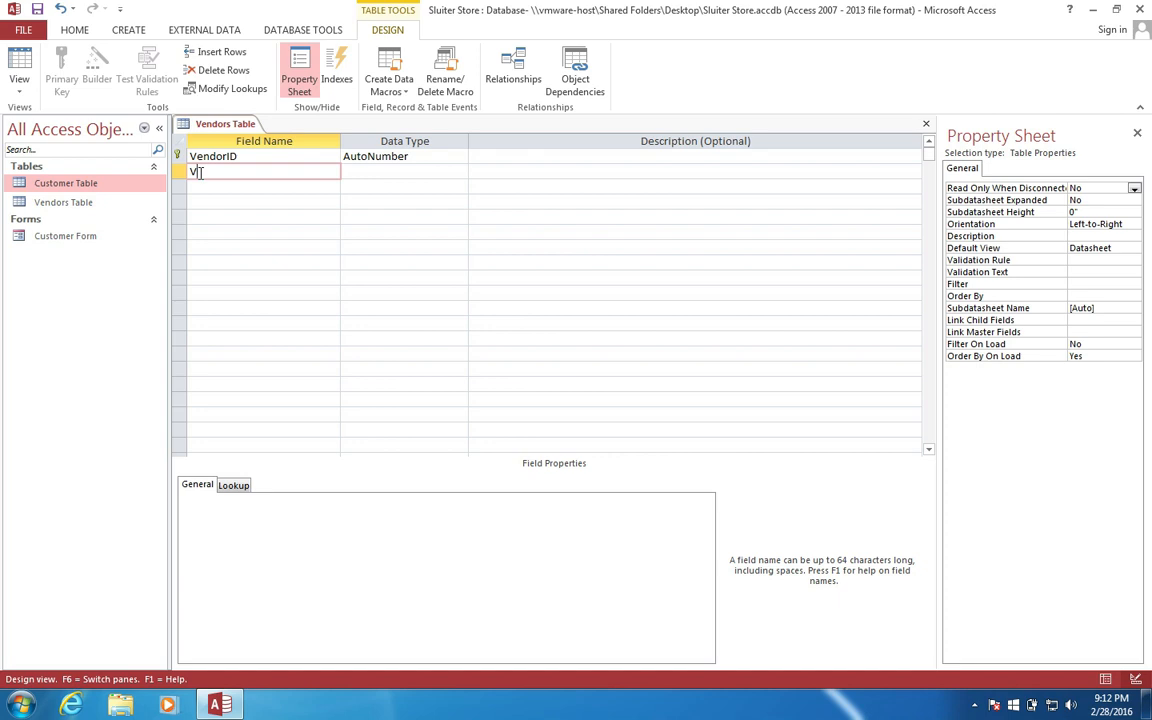
text(endorName)
key(Tab)
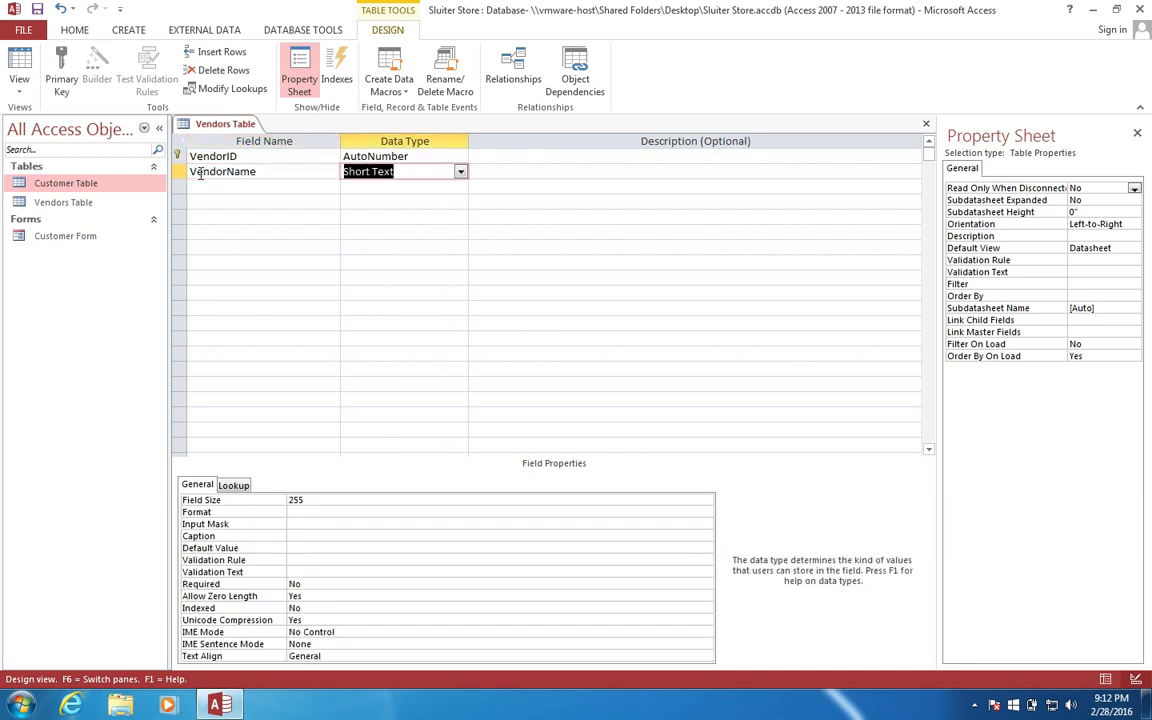
key(Tab)
key(Tab)
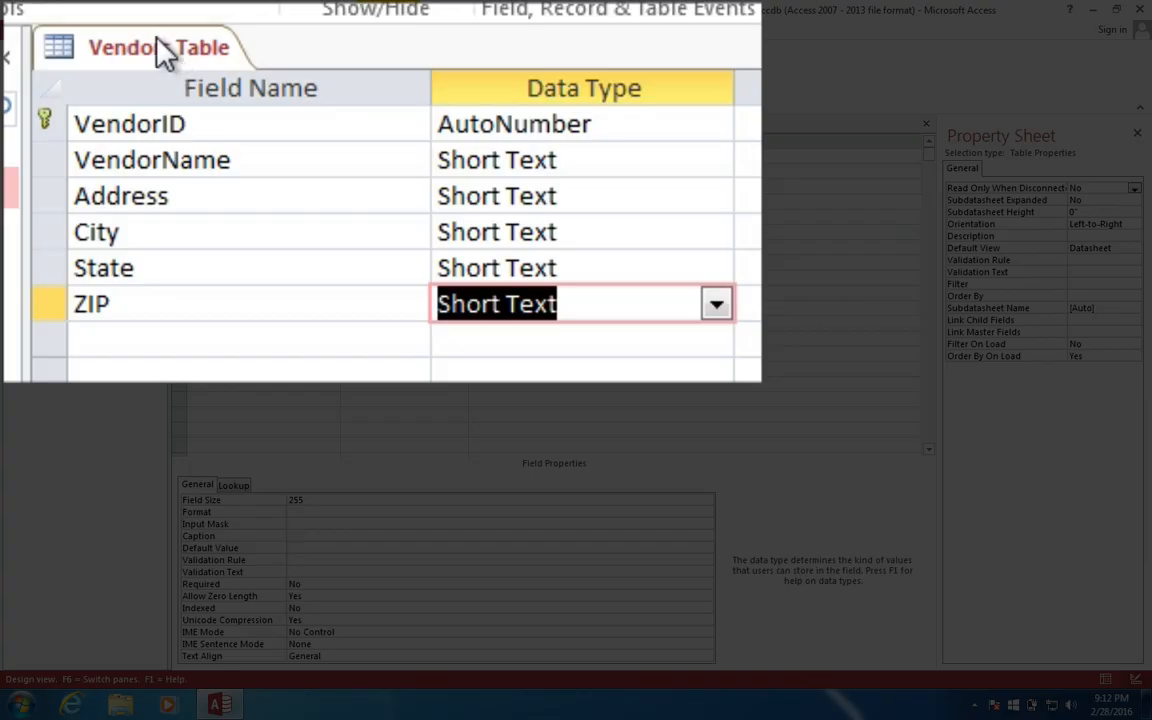
Step: Save the Vendors Table design and switch the table to Datasheet View
right_click(157, 44)
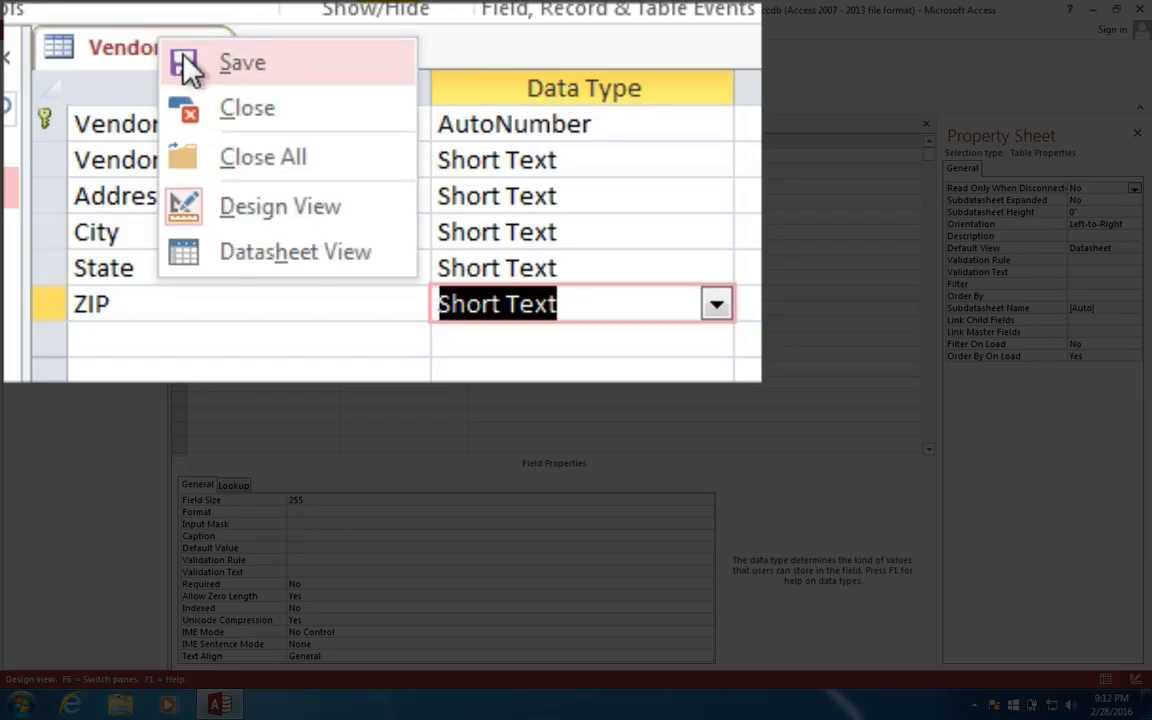
click(183, 62)
right_click(185, 57)
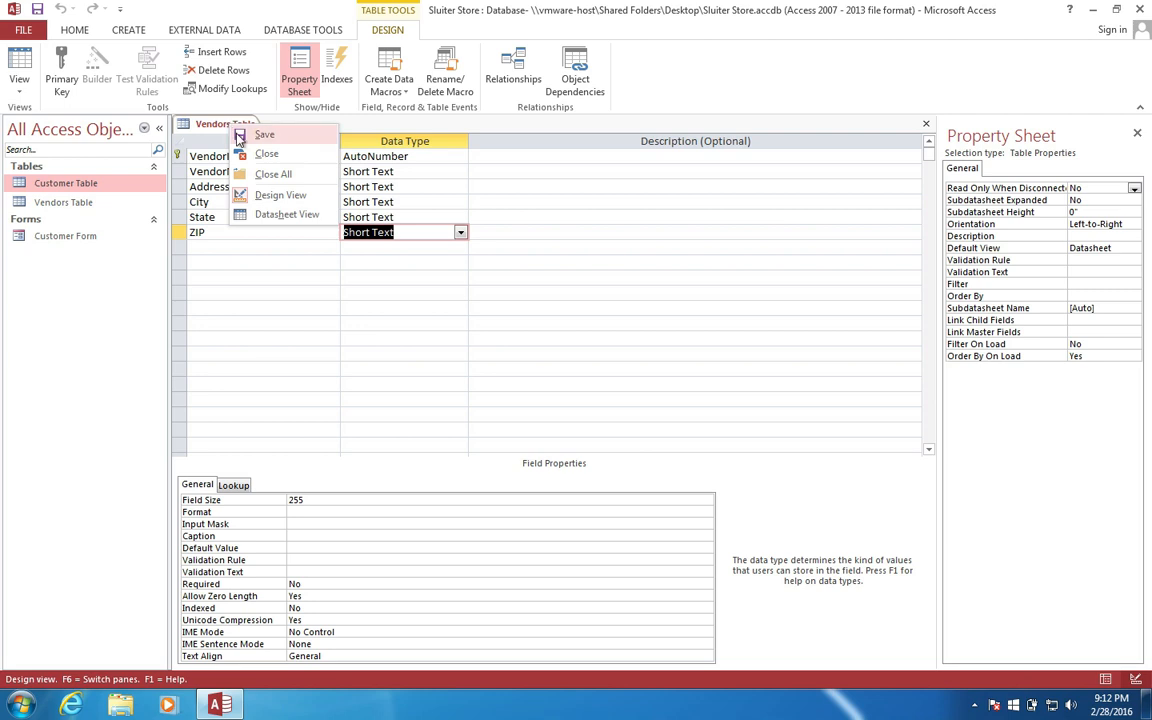
click(263, 214)
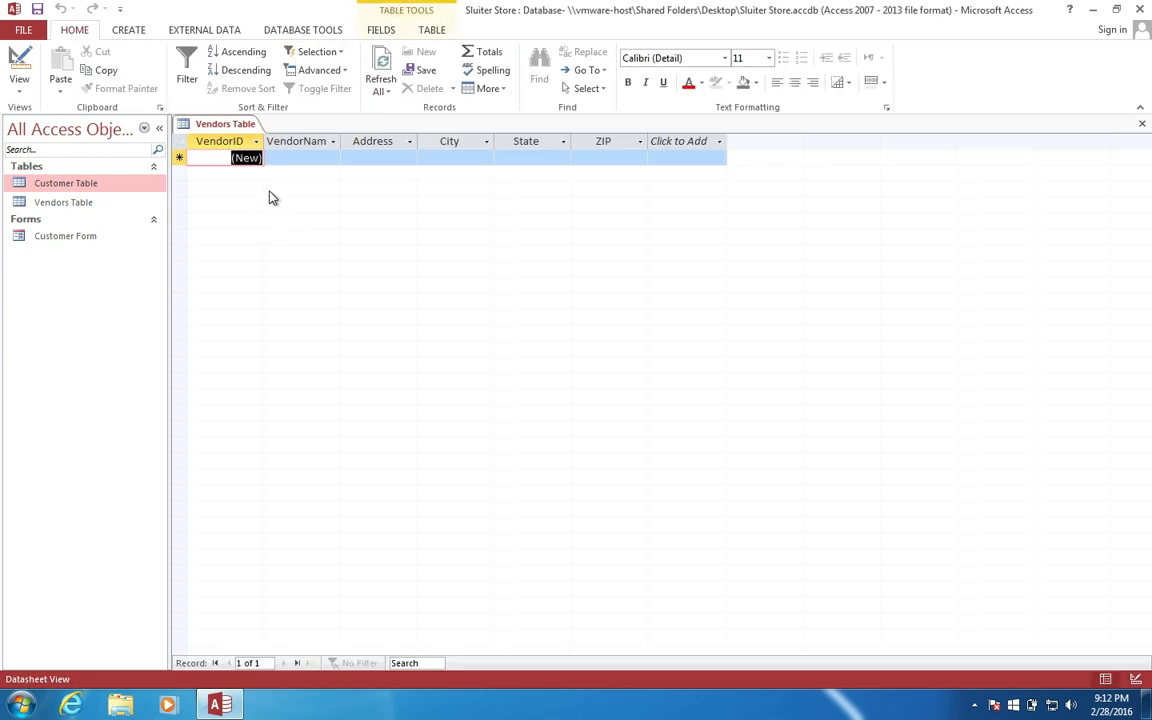
Step: Enter vendor records for Apple Computer, Office Depot, Microsoft, Amazon, Video Gamers and Atari in the Vendors Table, and close it
click(294, 159)
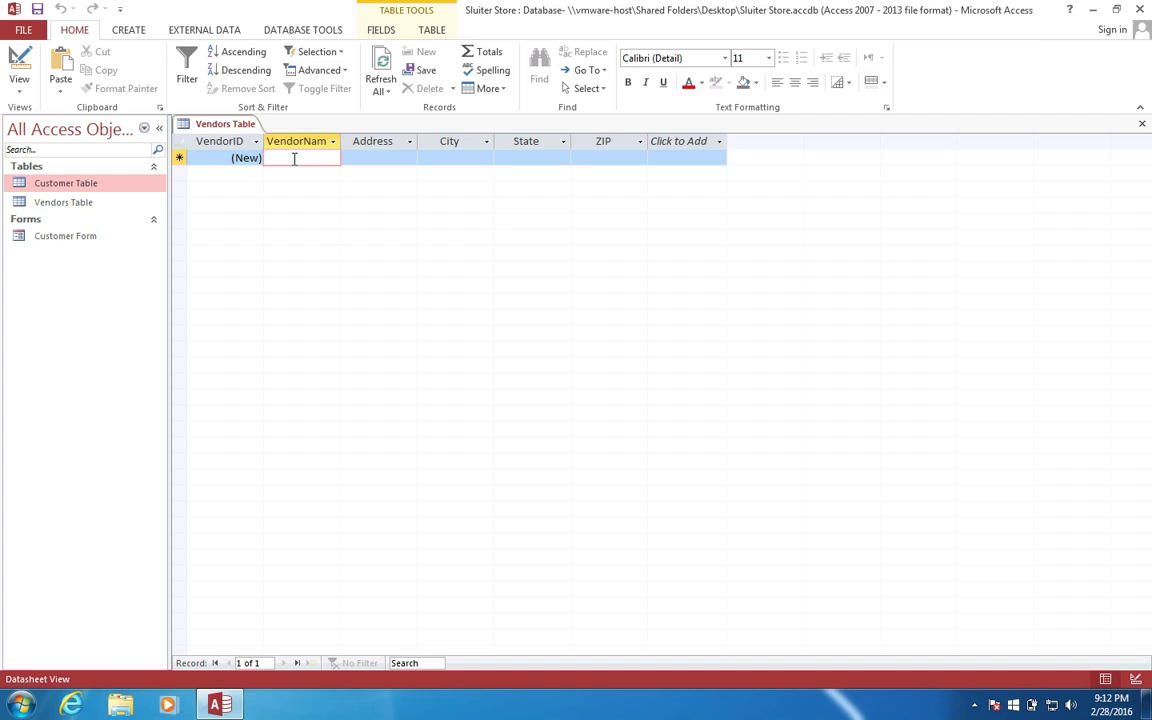
text(A)
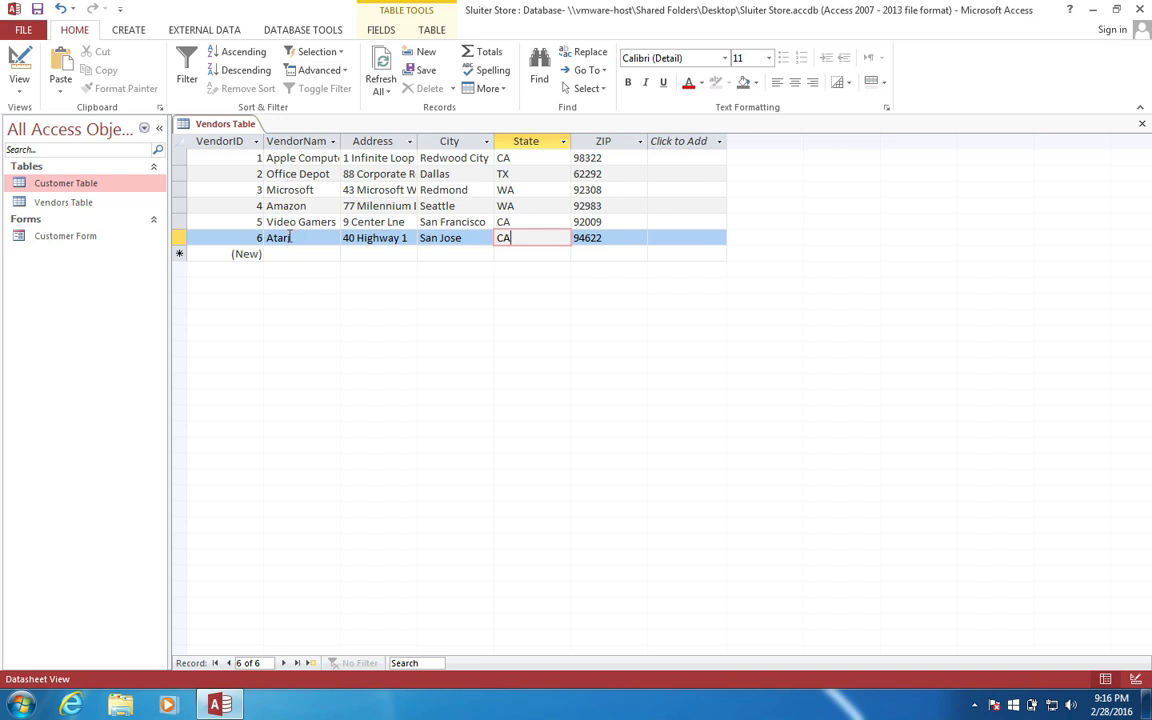
right_click(232, 127)
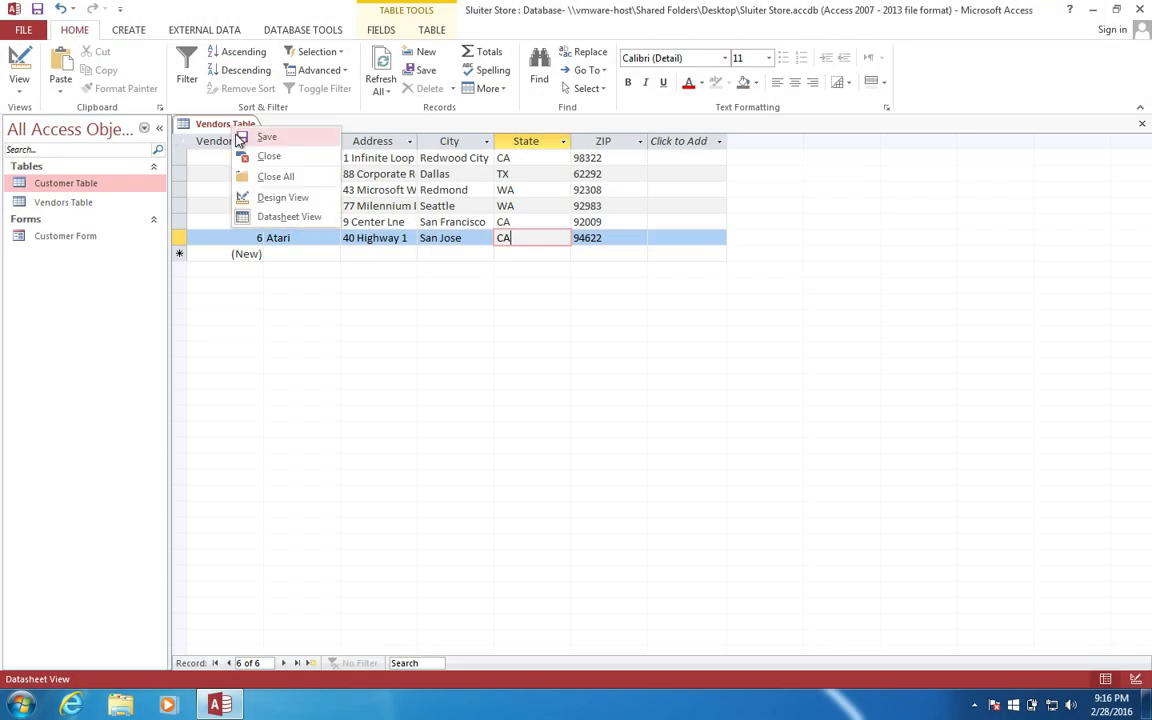
click(262, 157)
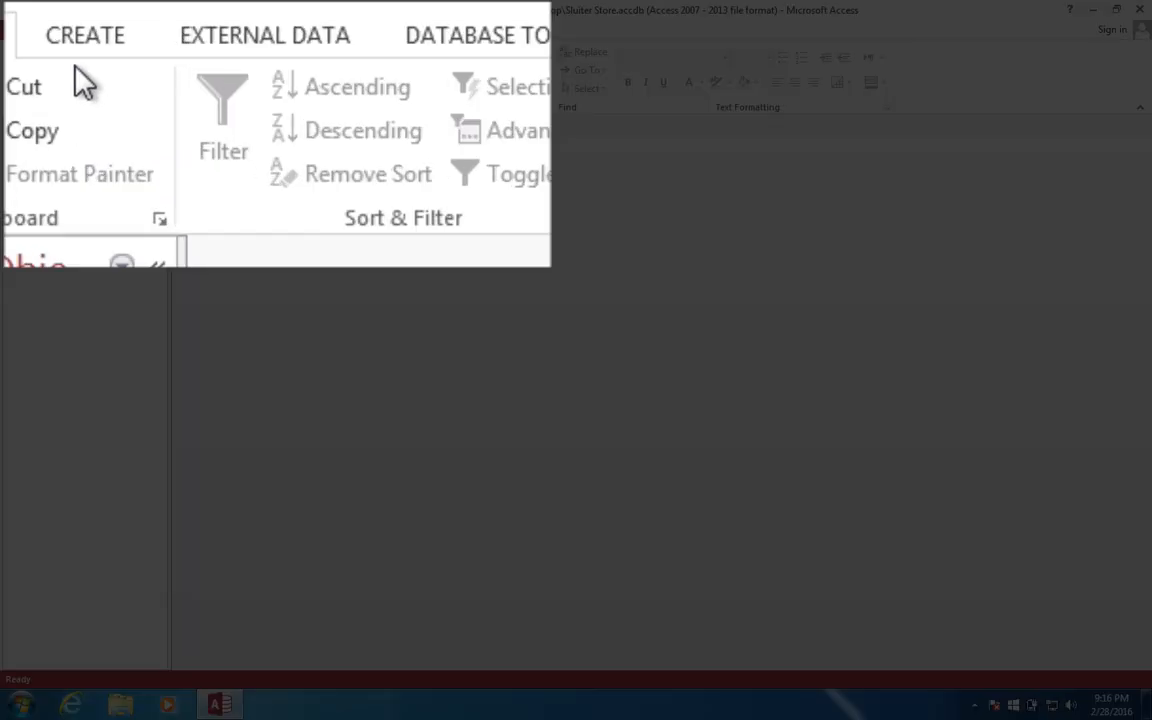
Step: Create a form from the Vendors Table and narrow its field boxes to about 2.04 inches
click(128, 30)
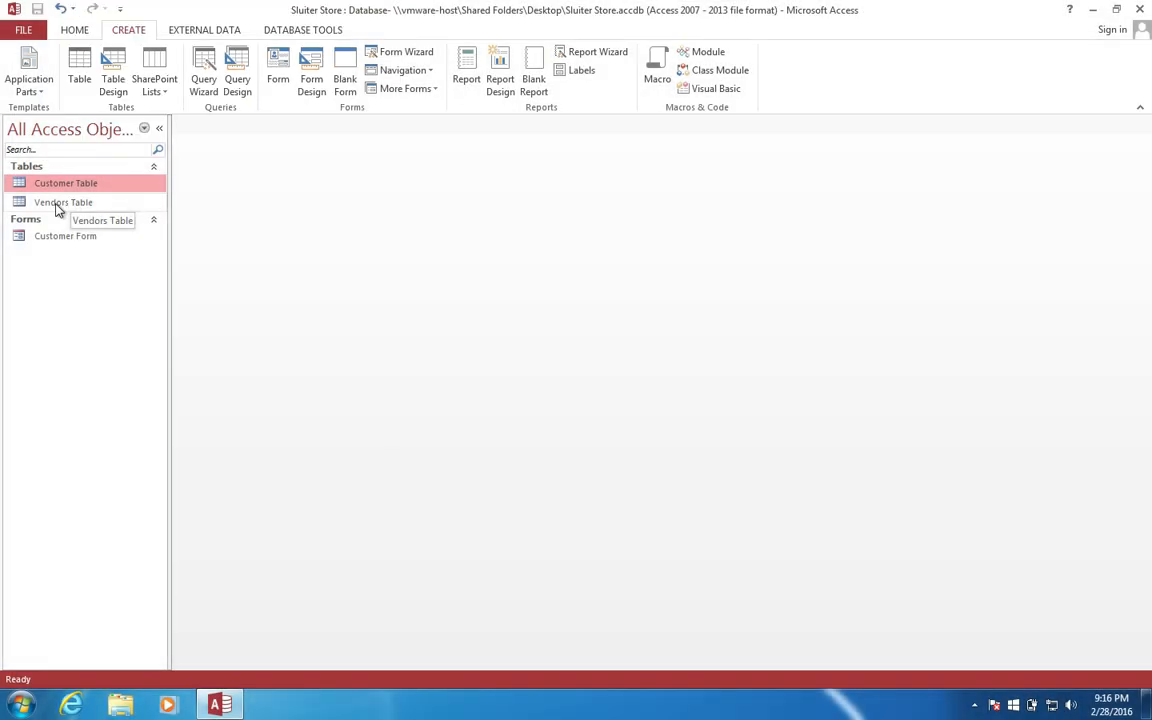
click(57, 205)
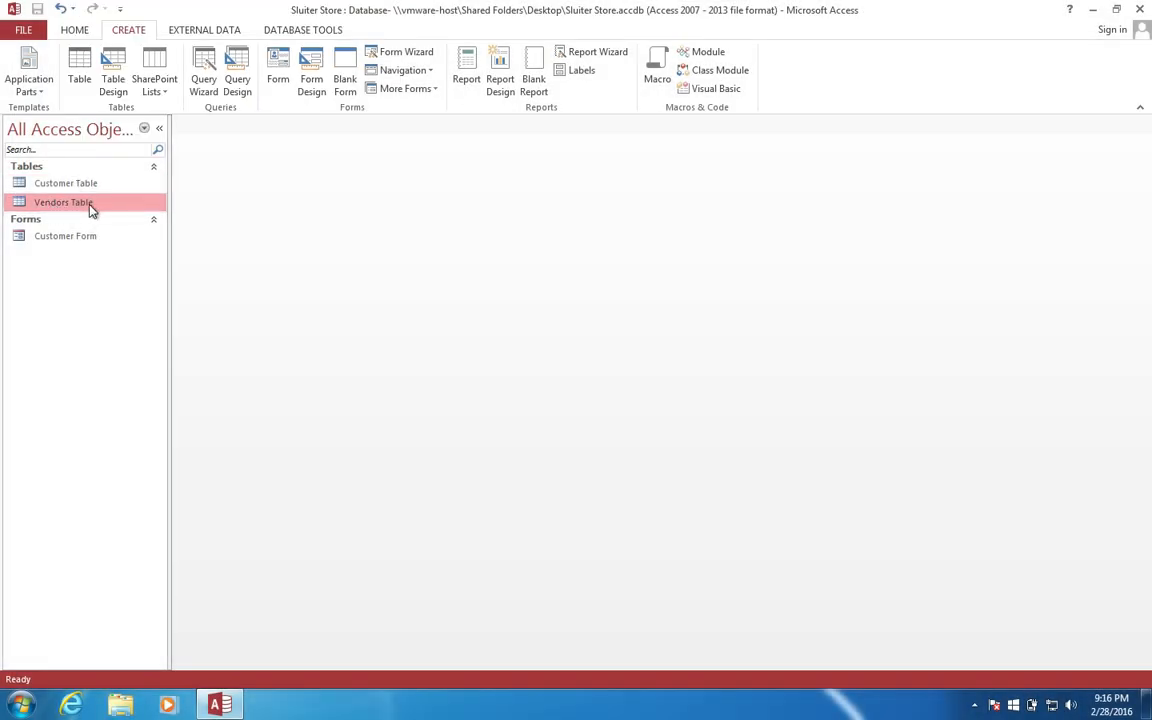
click(284, 56)
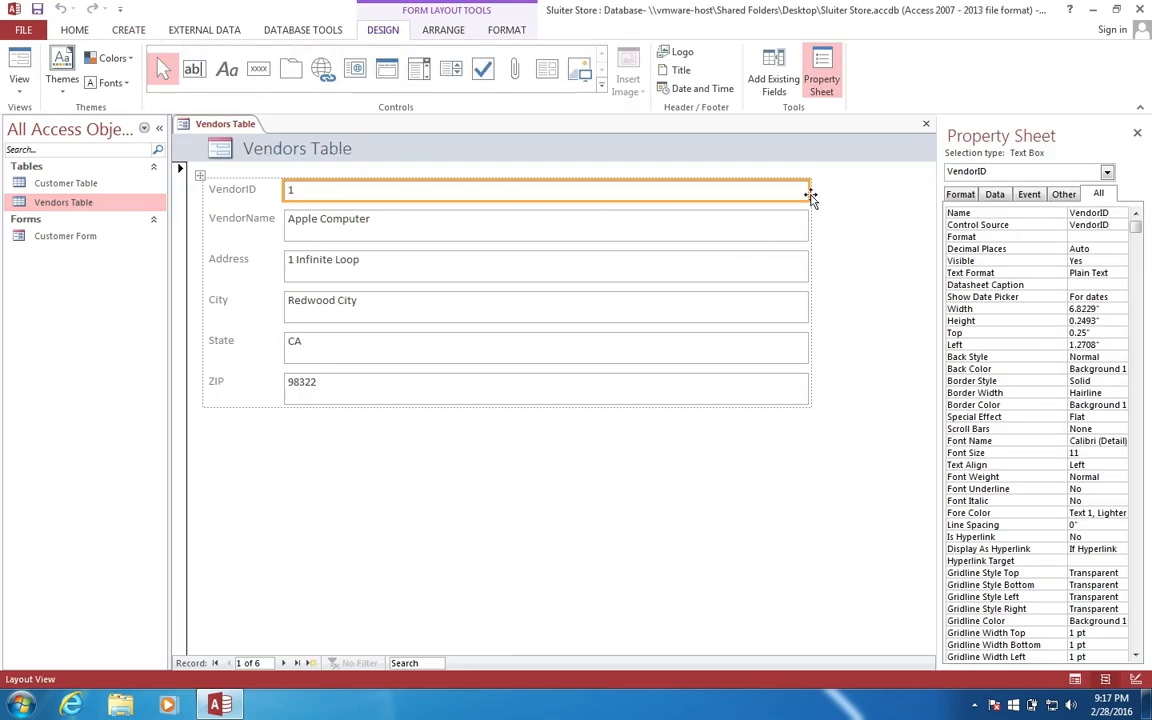
drag(810, 191, 442, 189)
Step: Save the new vendor form under the name Vendors Form
right_click(233, 124)
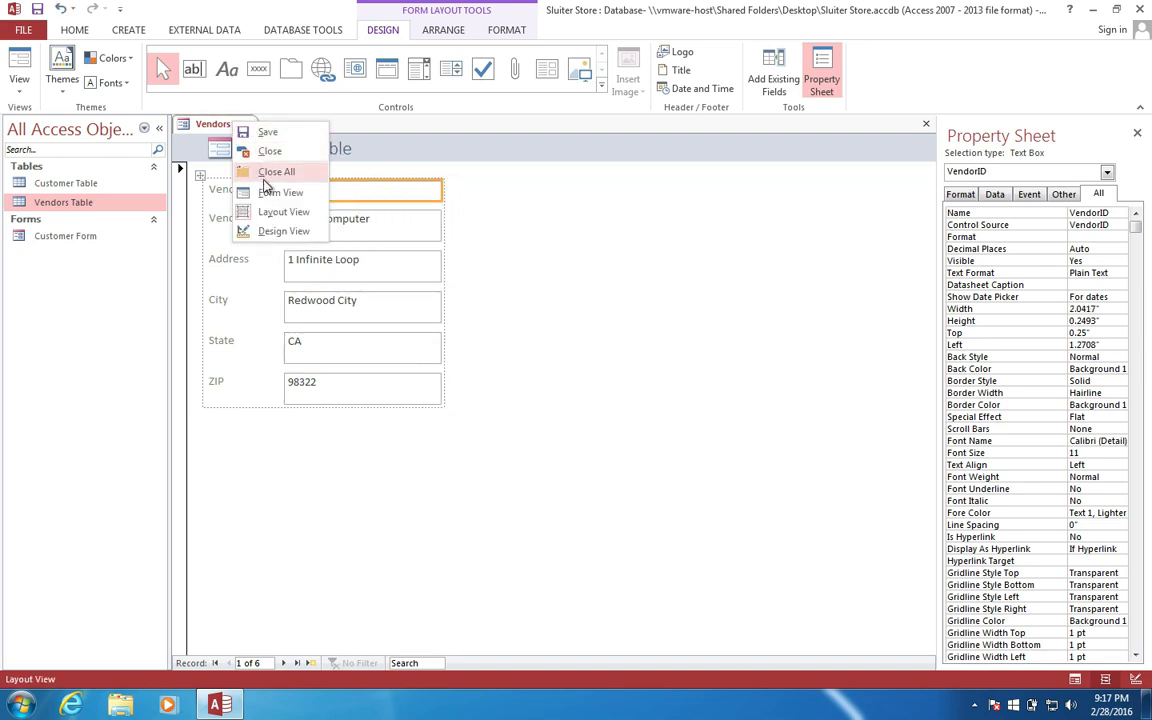
click(268, 134)
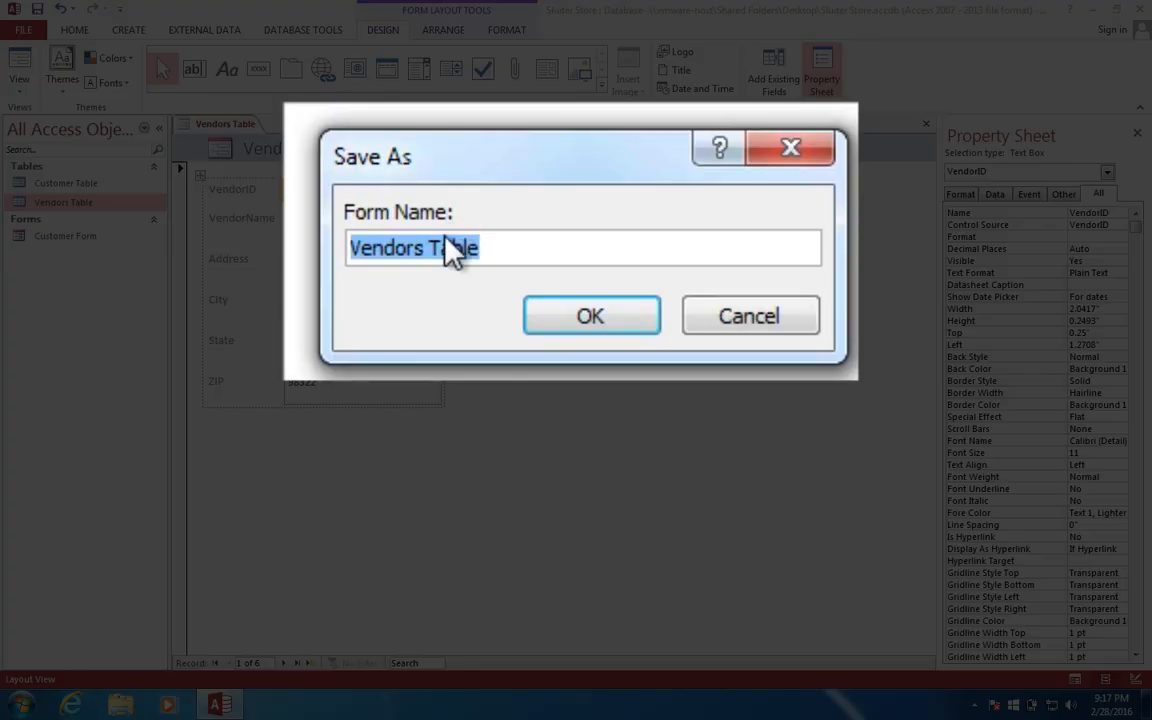
double_click(520, 244)
text(Form)
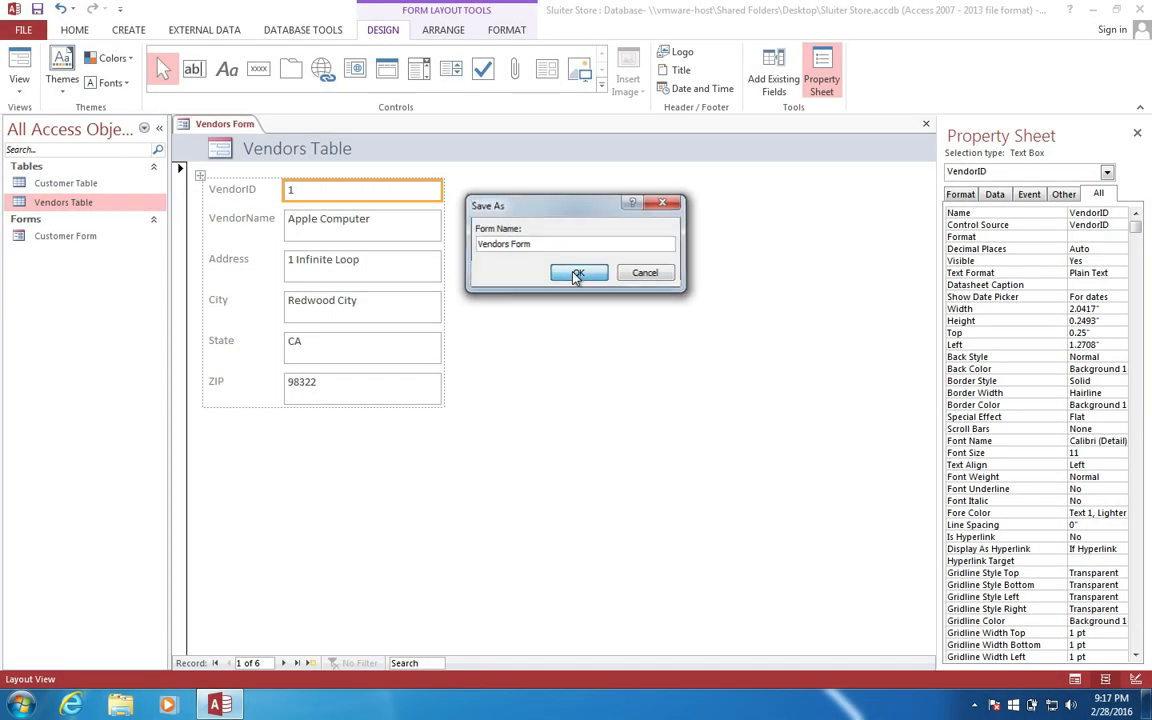
click(586, 273)
Step: Switch the Vendors Form to Form View, browse its records through to the last one, and close it
right_click(224, 126)
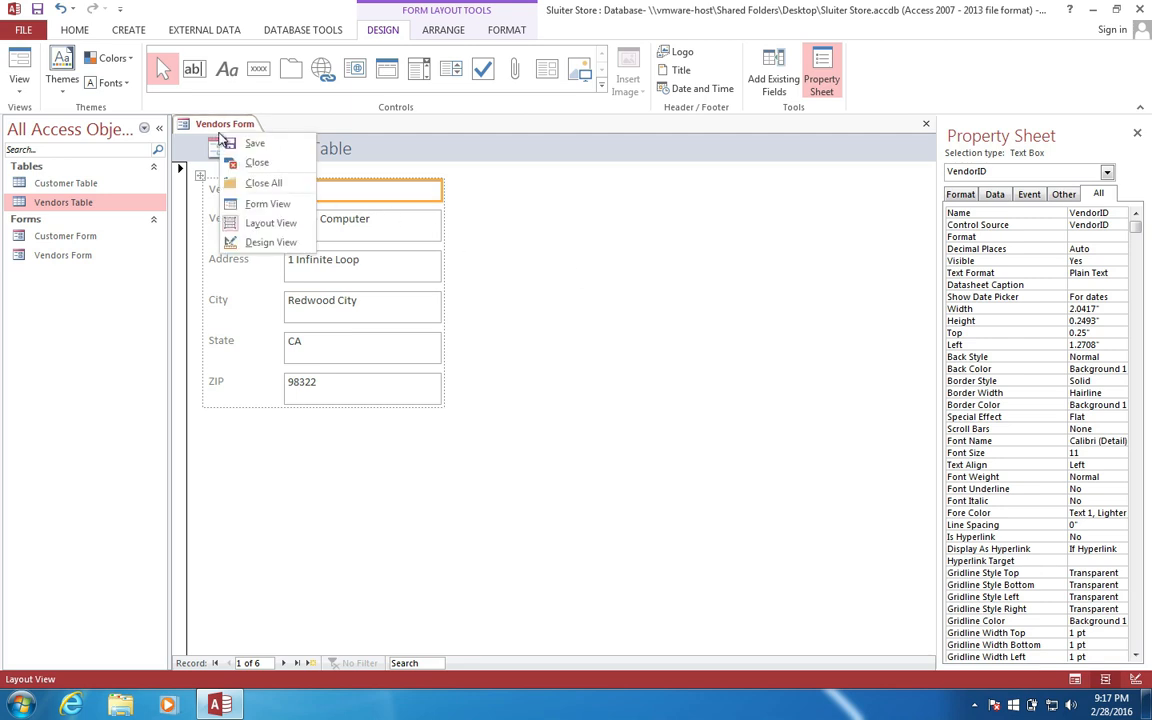
click(255, 207)
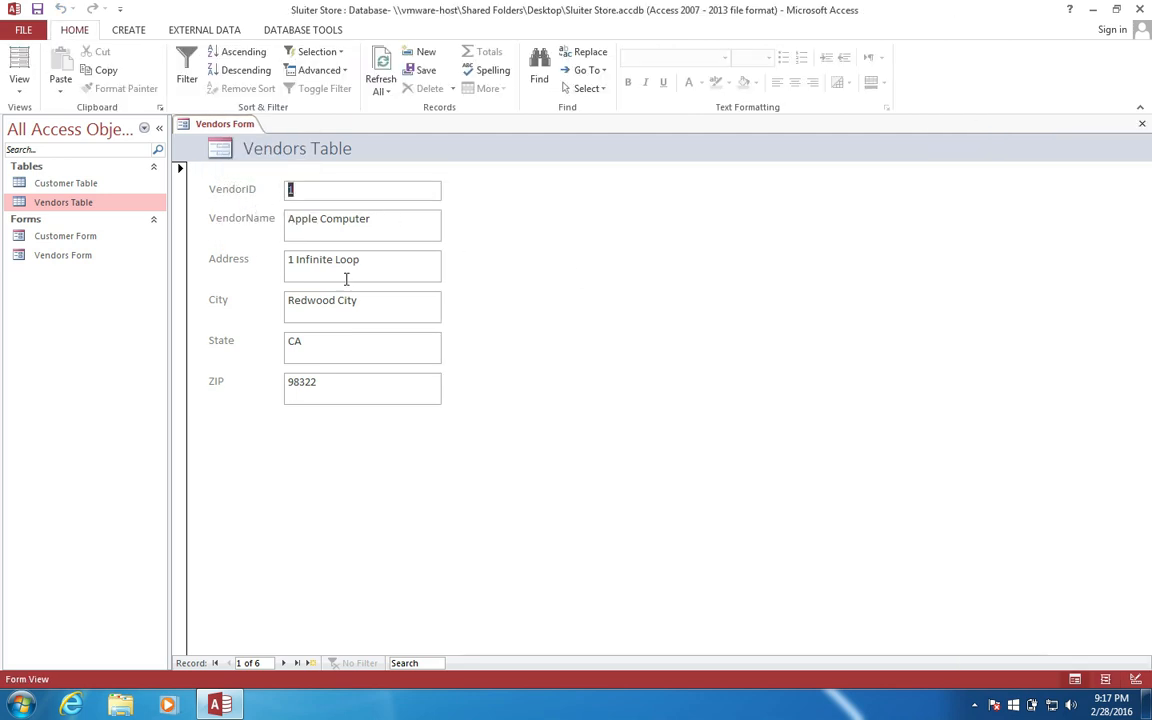
click(284, 663)
click(284, 663)
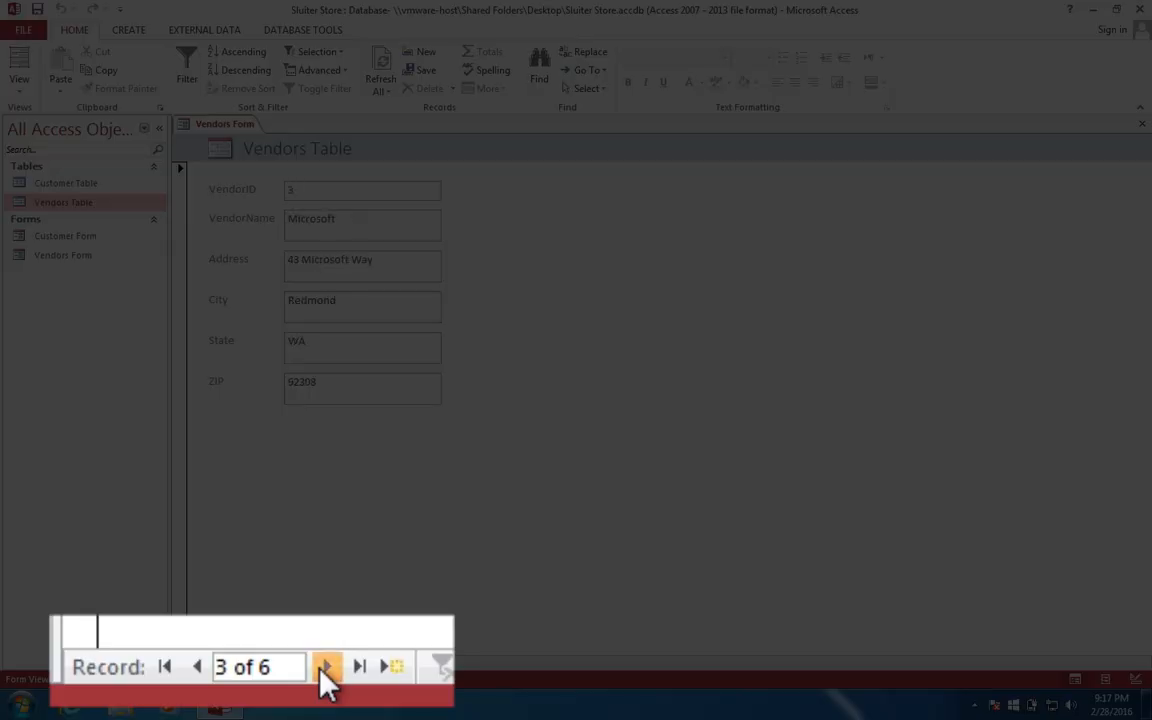
click(287, 600)
click(287, 600)
click(286, 664)
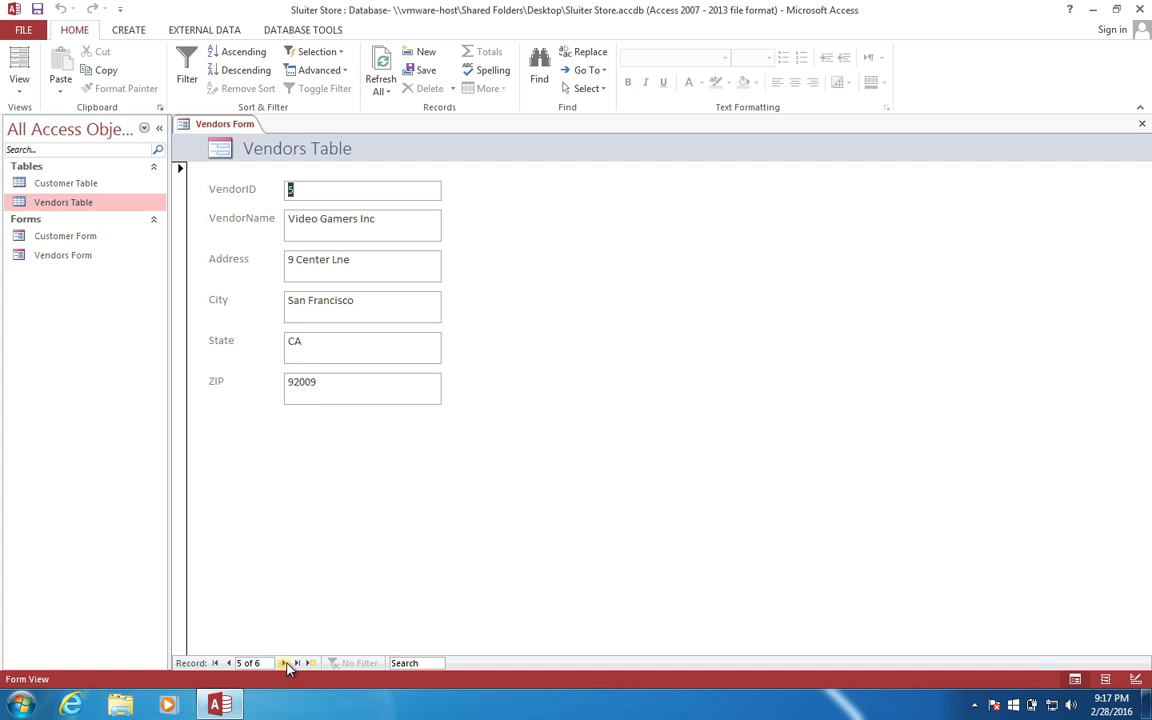
click(286, 663)
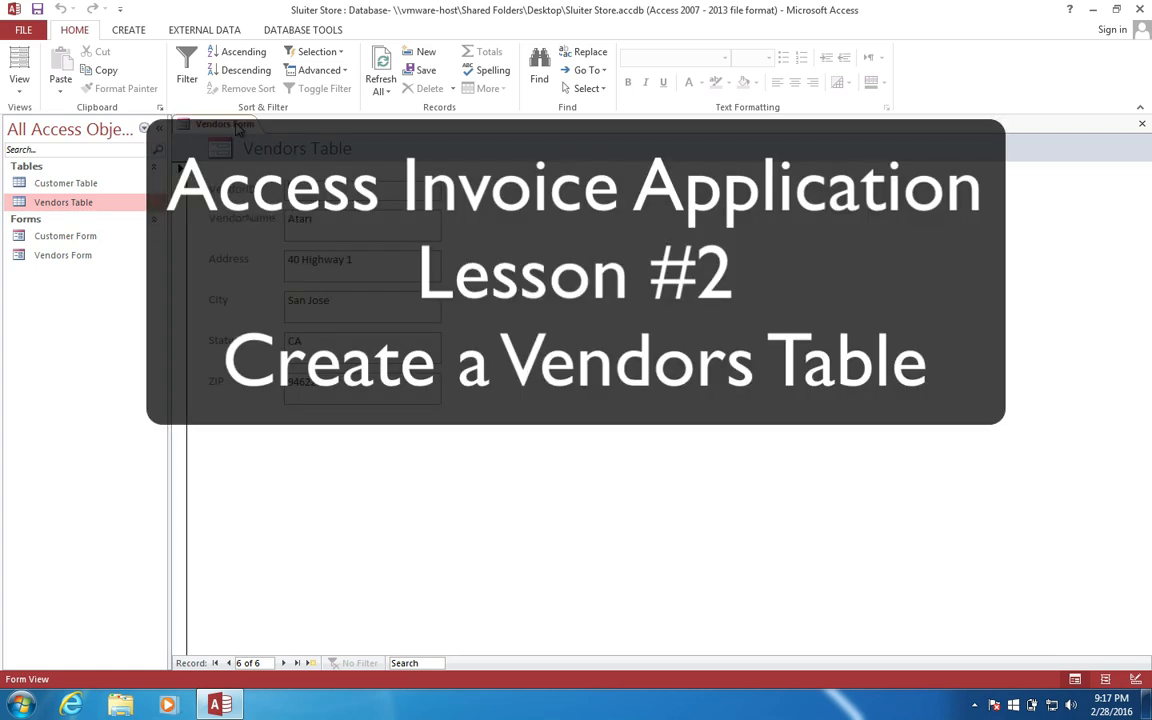
right_click(237, 129)
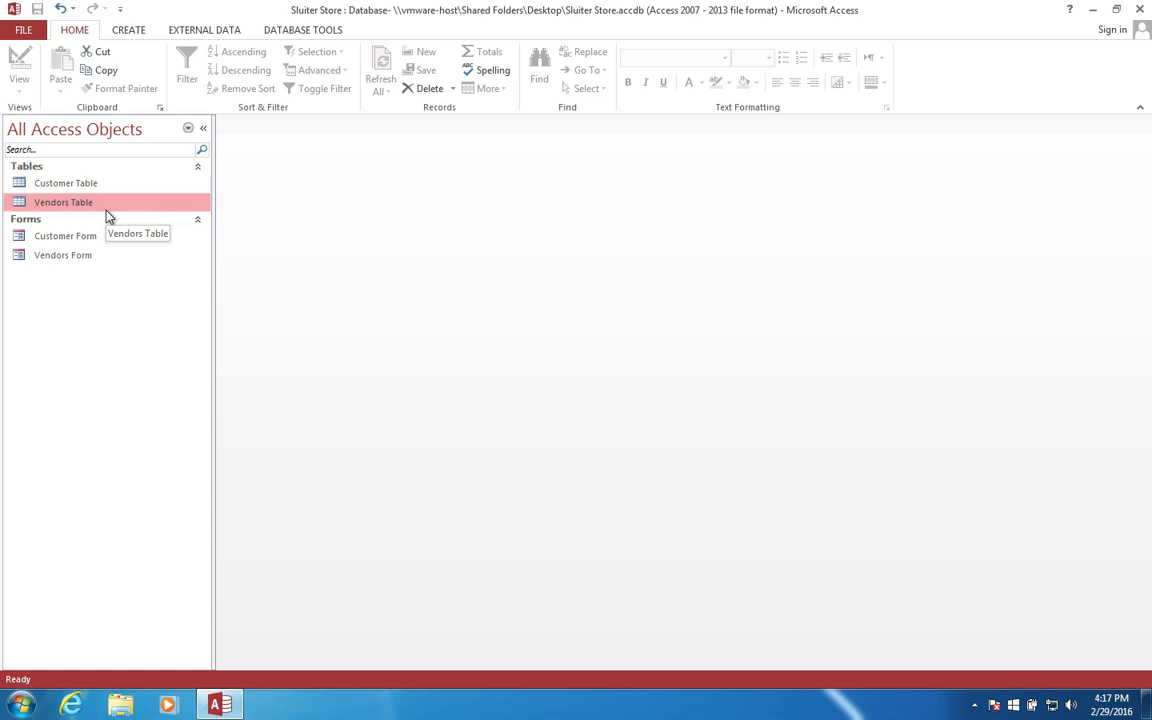
Step: Create a new blank table and save it as Products Table
click(127, 31)
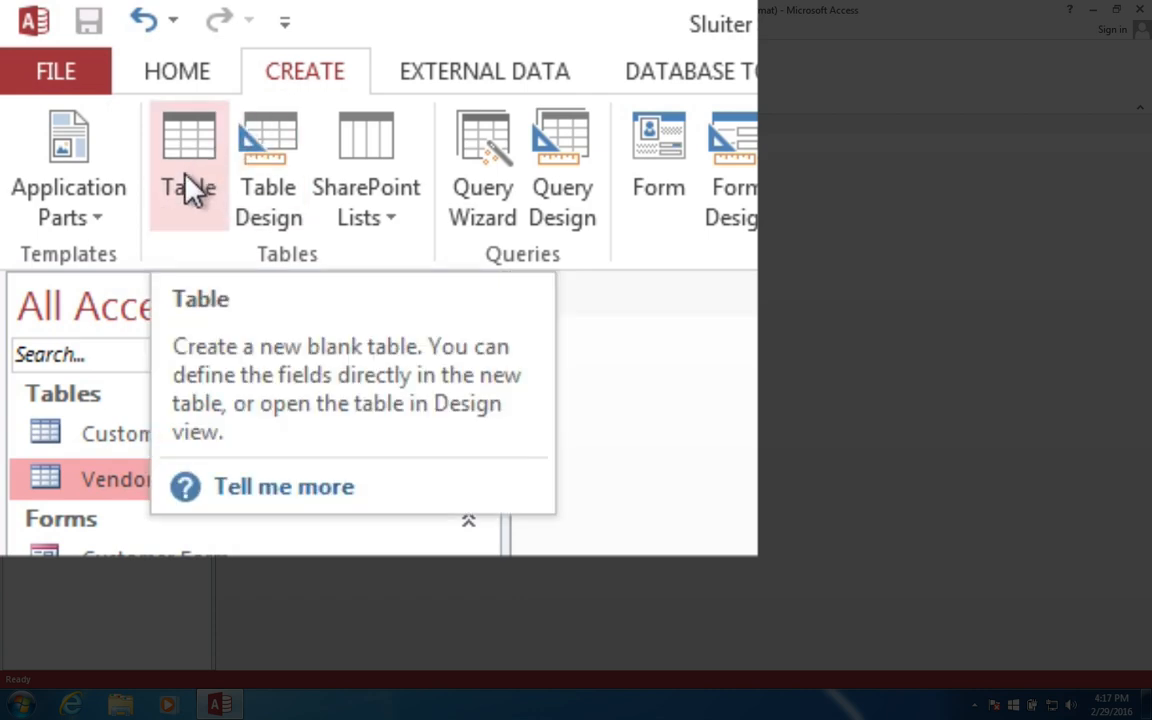
click(187, 175)
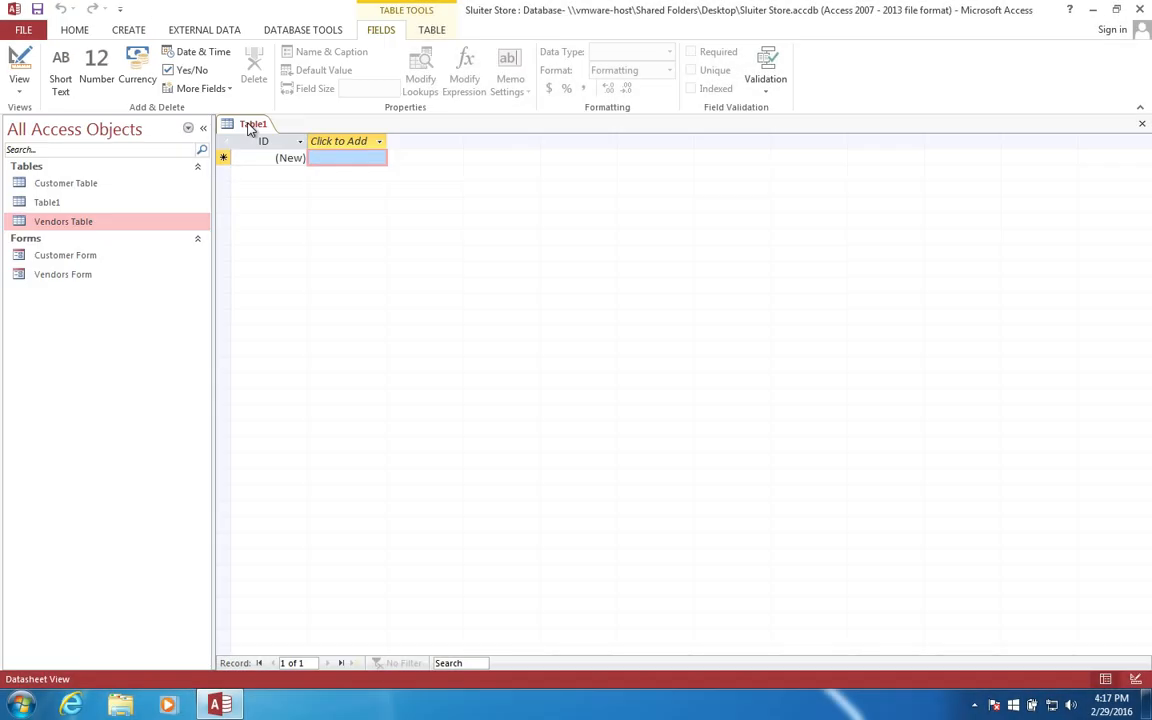
right_click(251, 126)
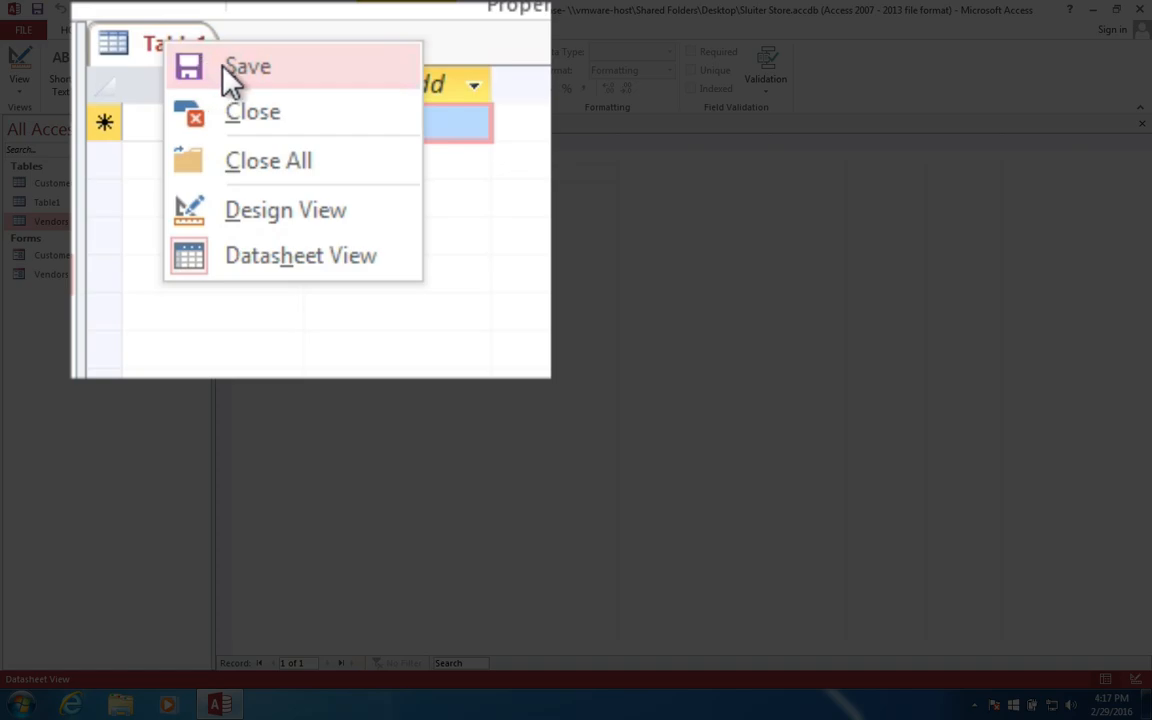
click(286, 140)
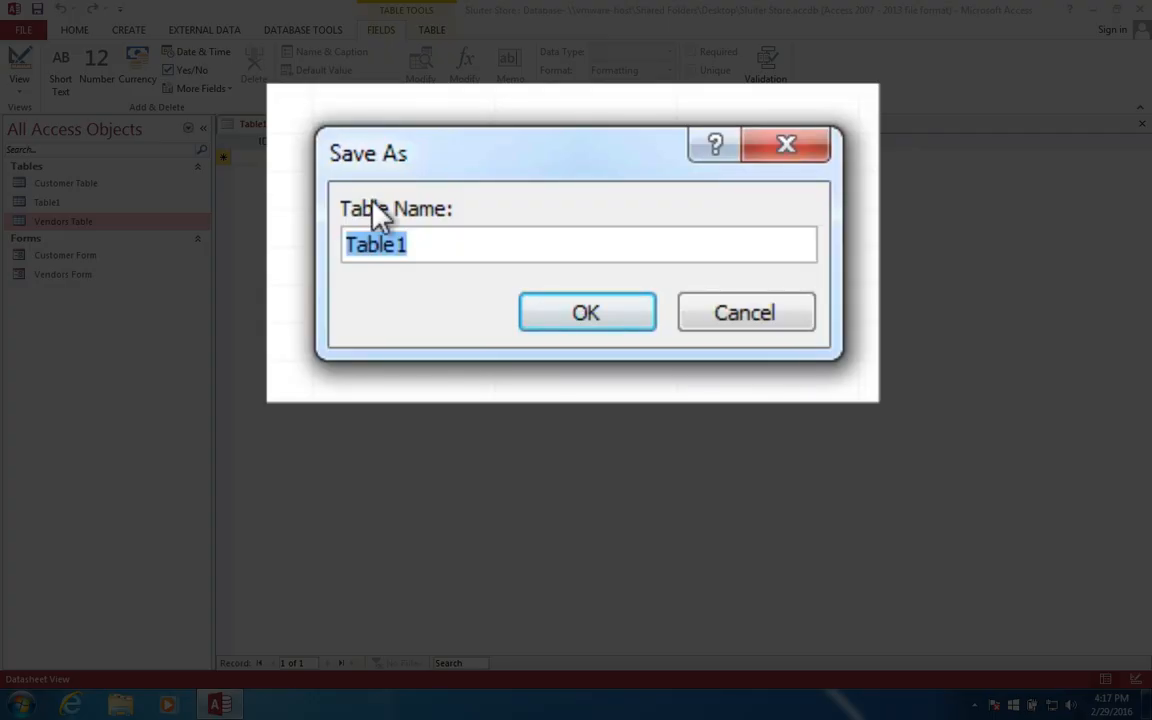
text(Prodc)
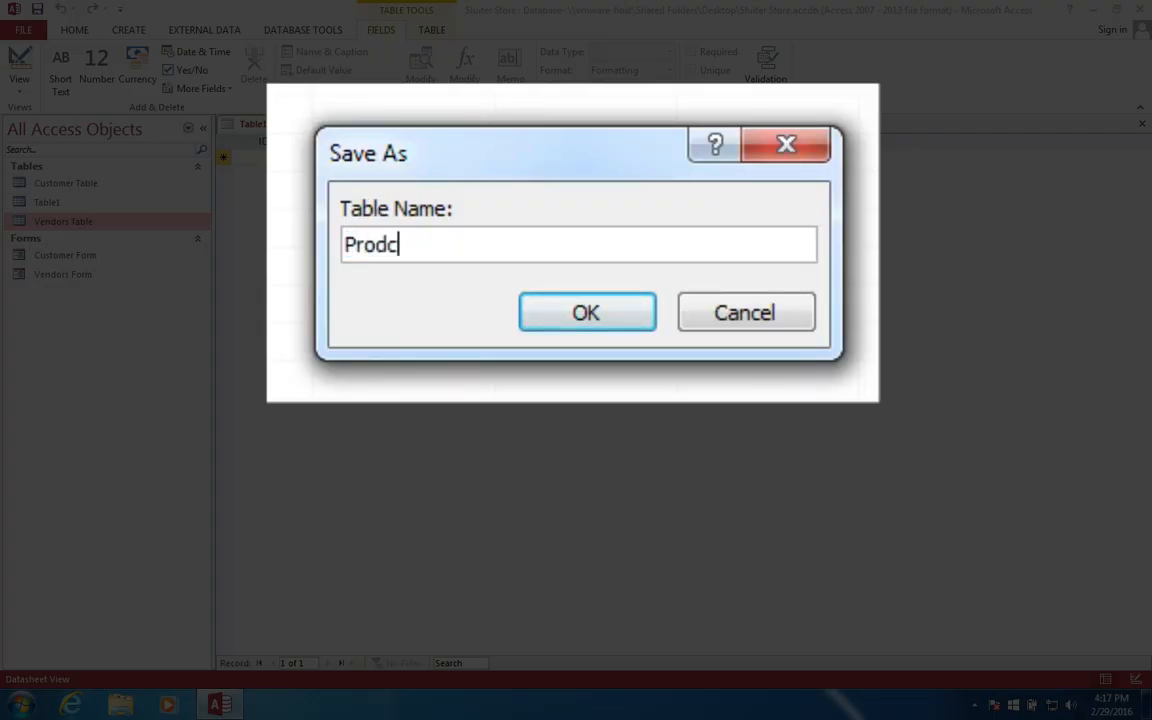
key(BackSpace)
text(ucts Table)
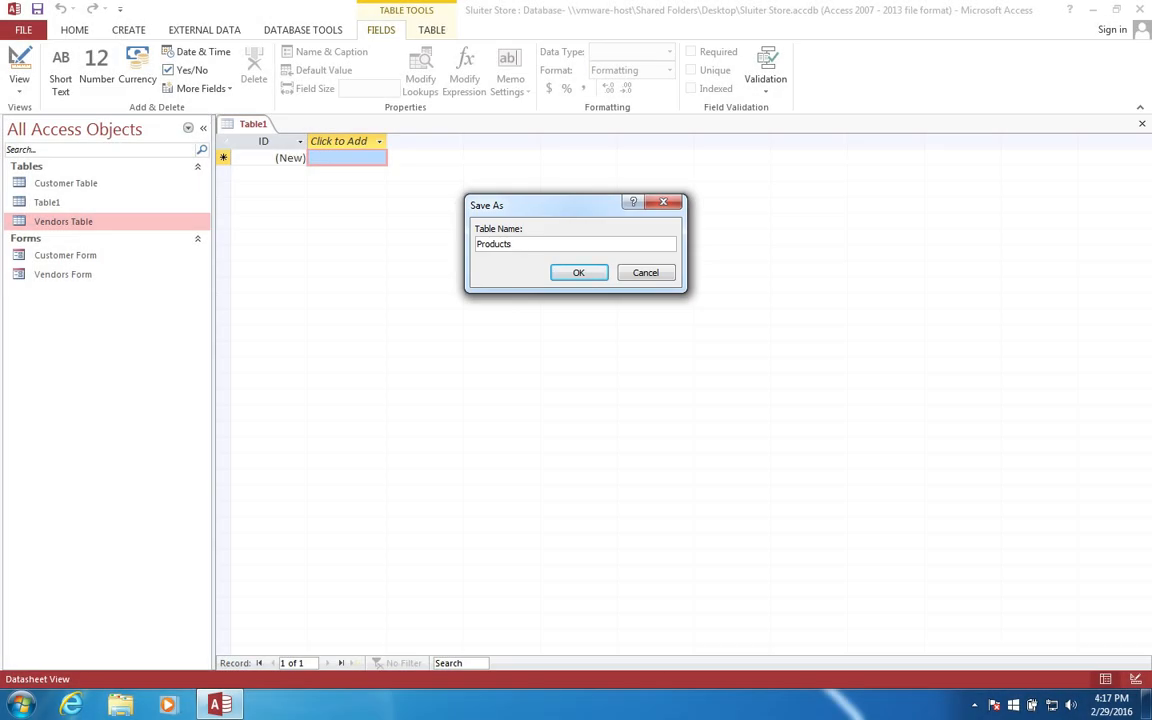
key(Return)
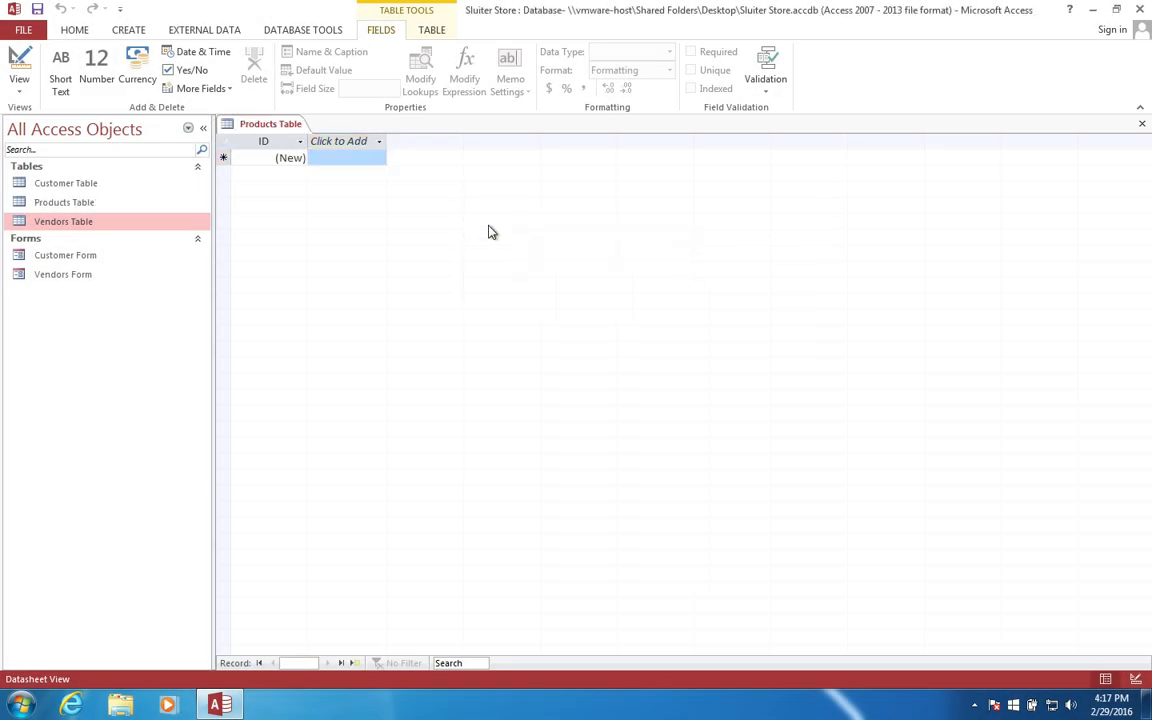
Step: Switch the Products Table to Design View and rename its AutoNumber key field to ProductID
right_click(268, 131)
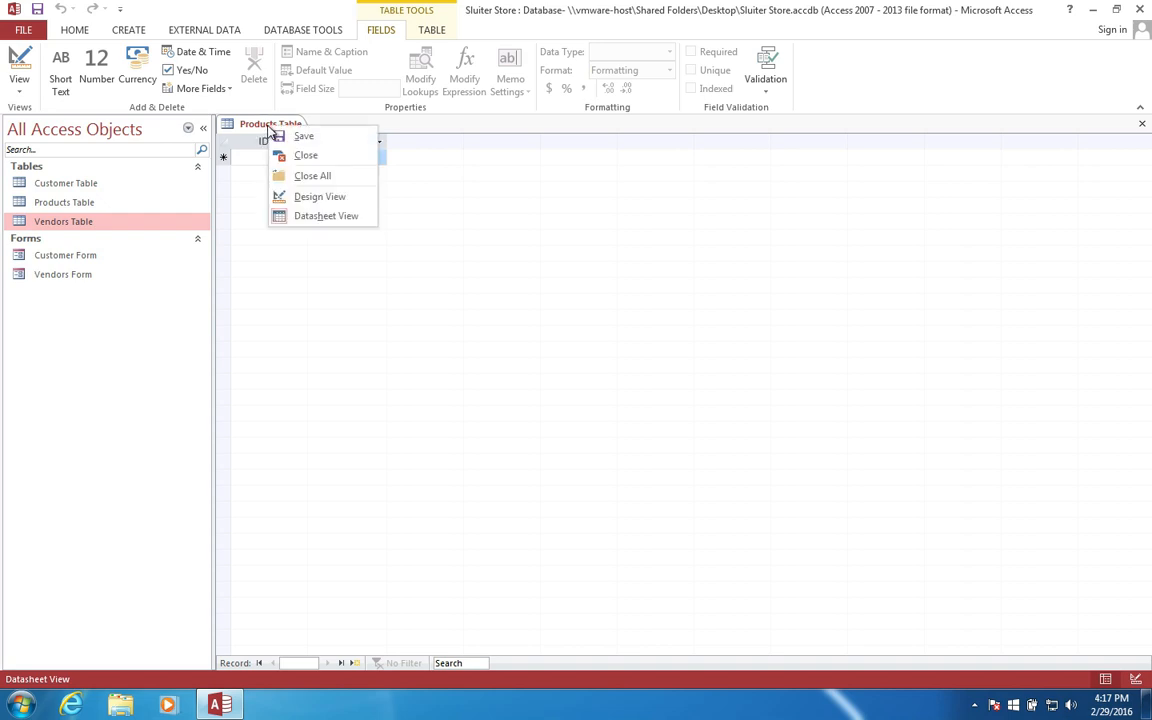
click(309, 199)
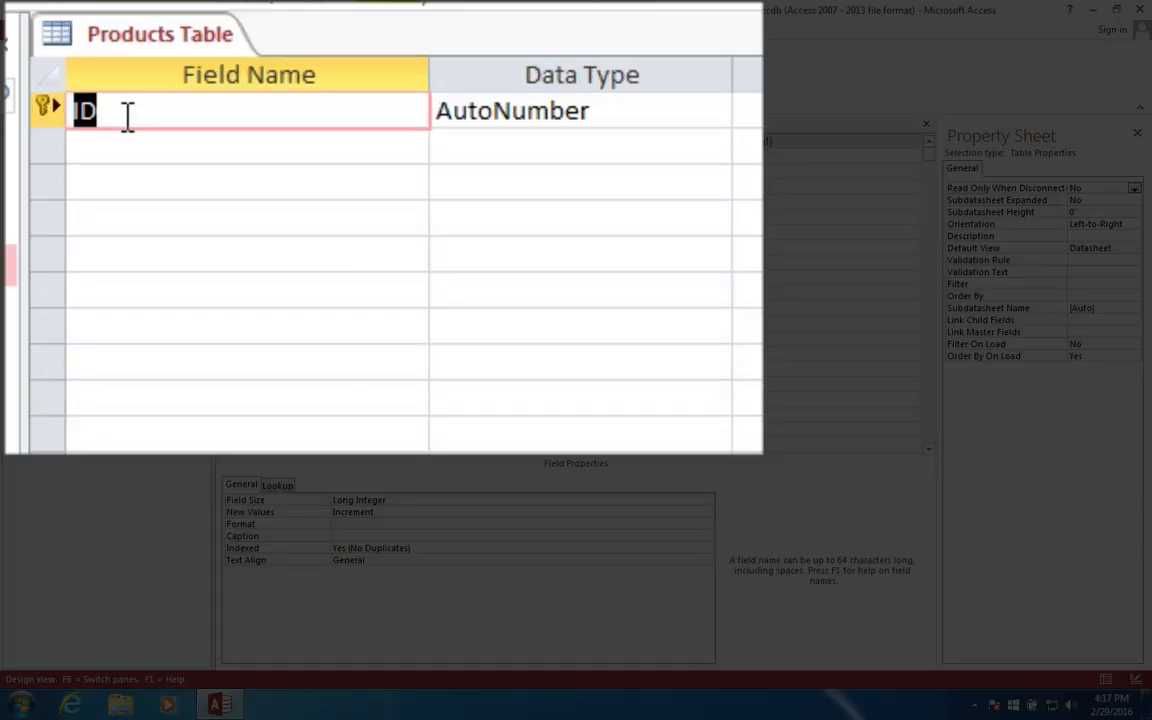
text(P)
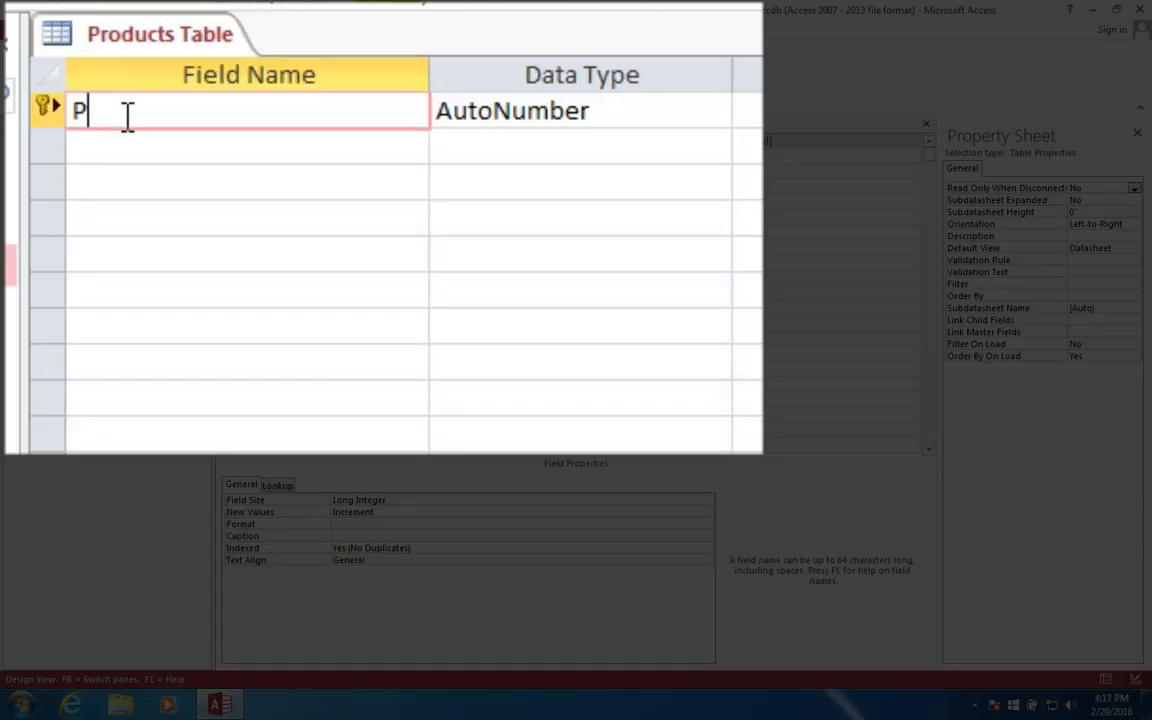
text(roductID)
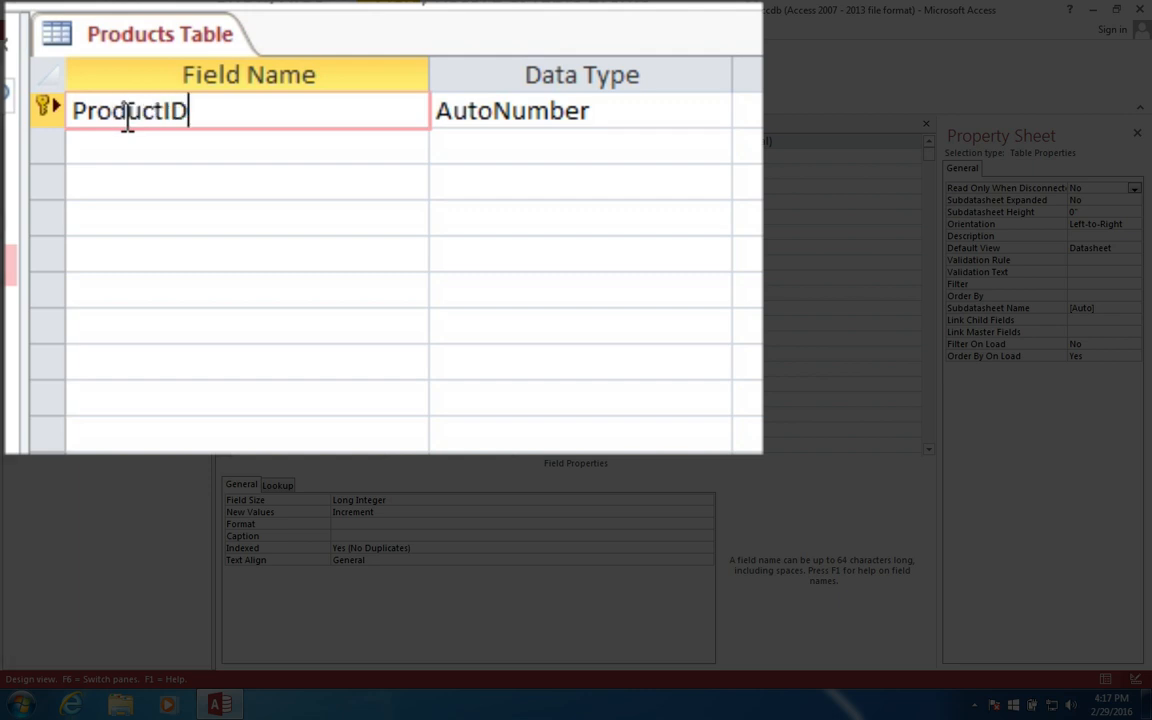
key(Tab)
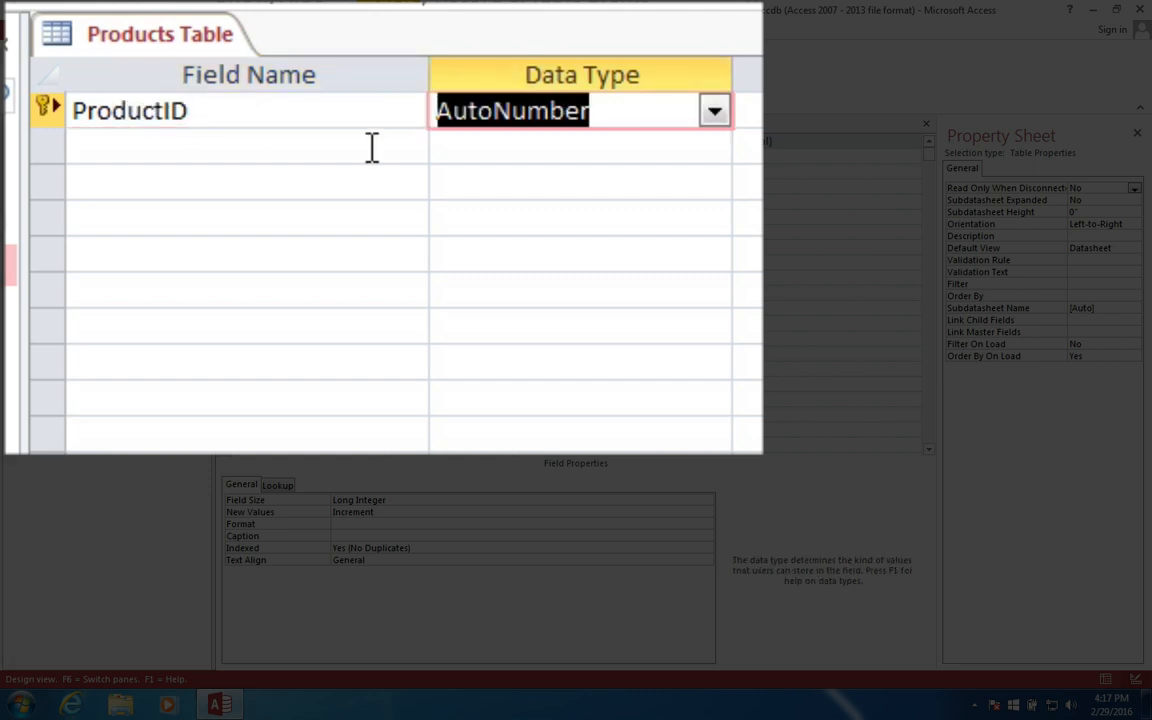
Step: Add the Short Text fields ProductName and VendorID below ProductID in the Products Table
click(129, 145)
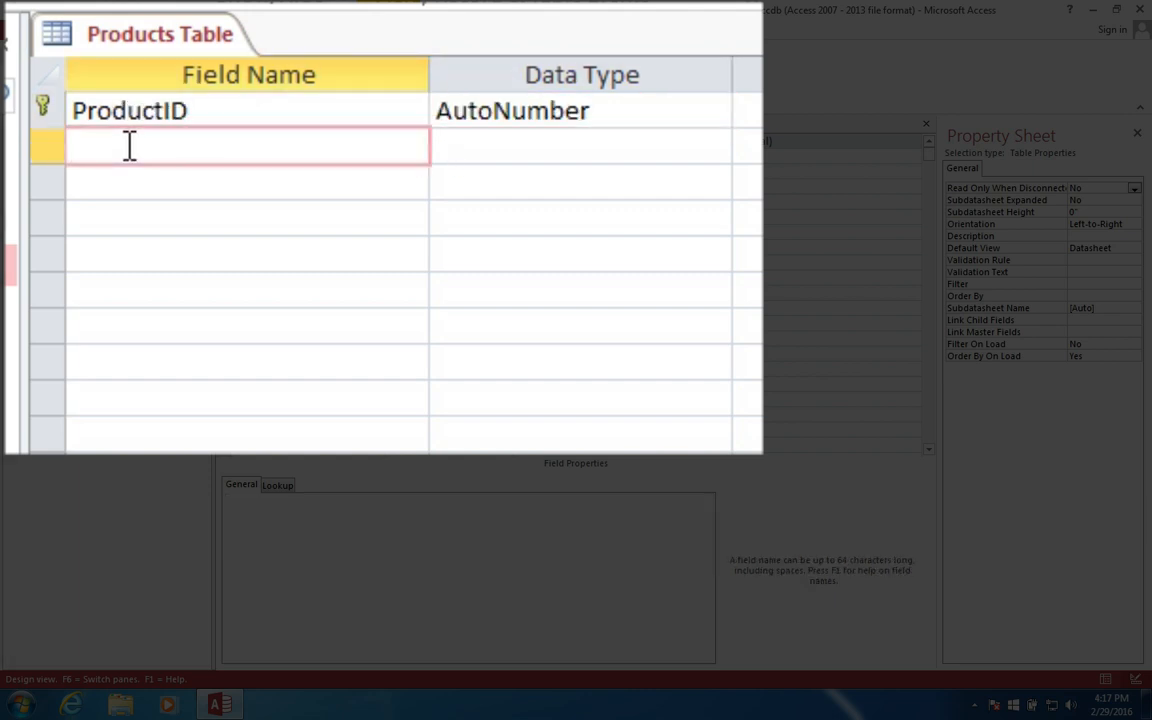
text(ProductName)
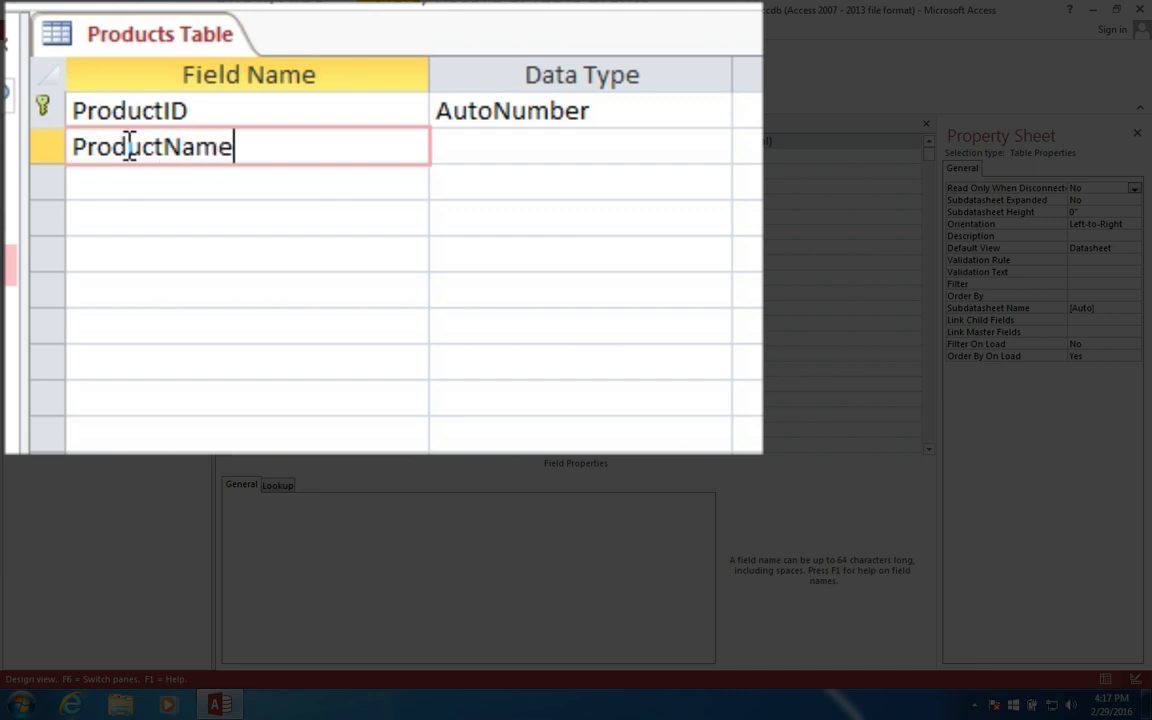
click(450, 147)
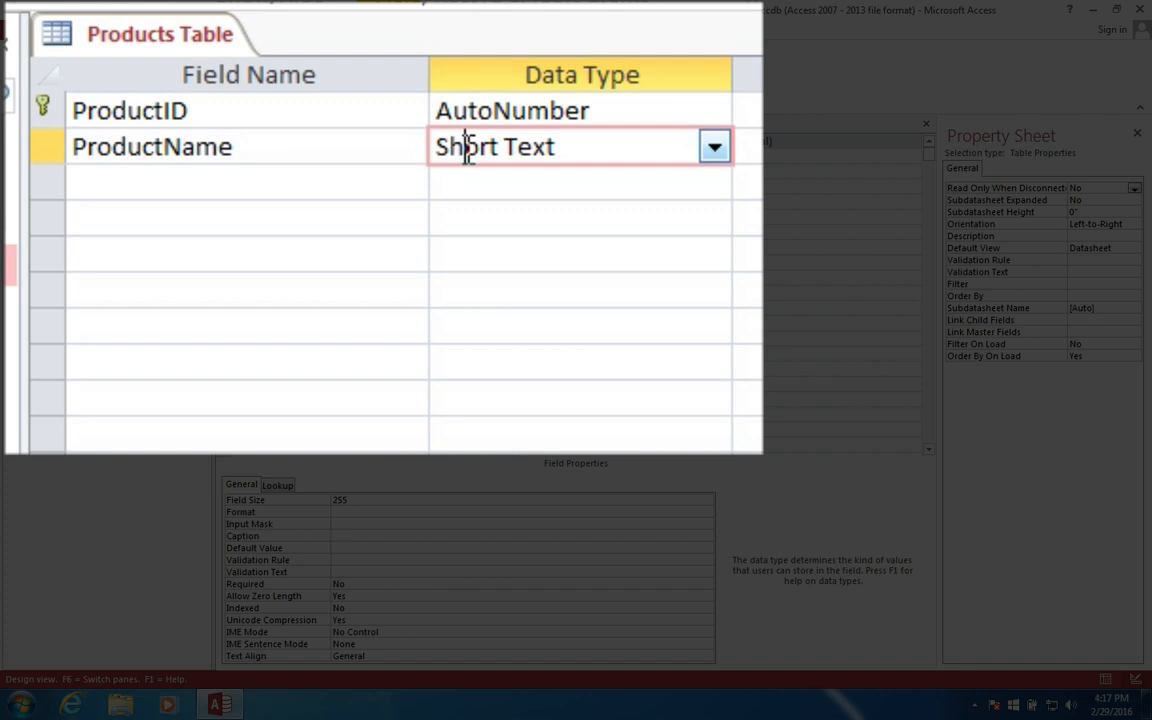
click(237, 185)
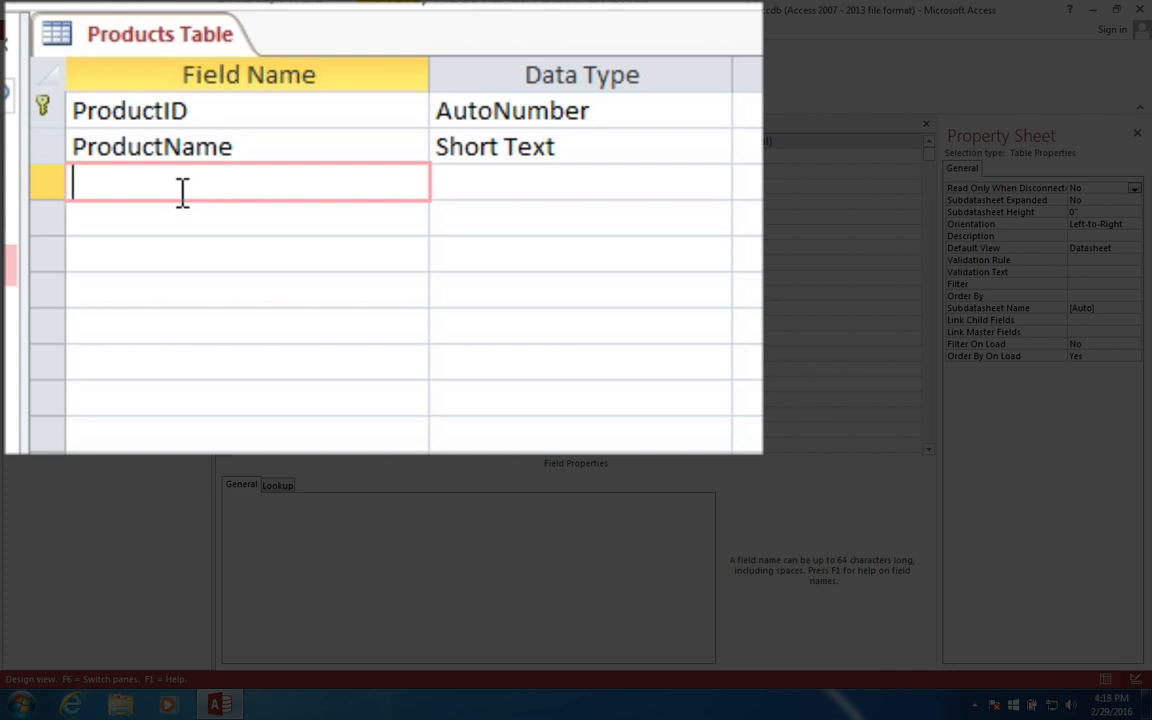
text(VendorID)
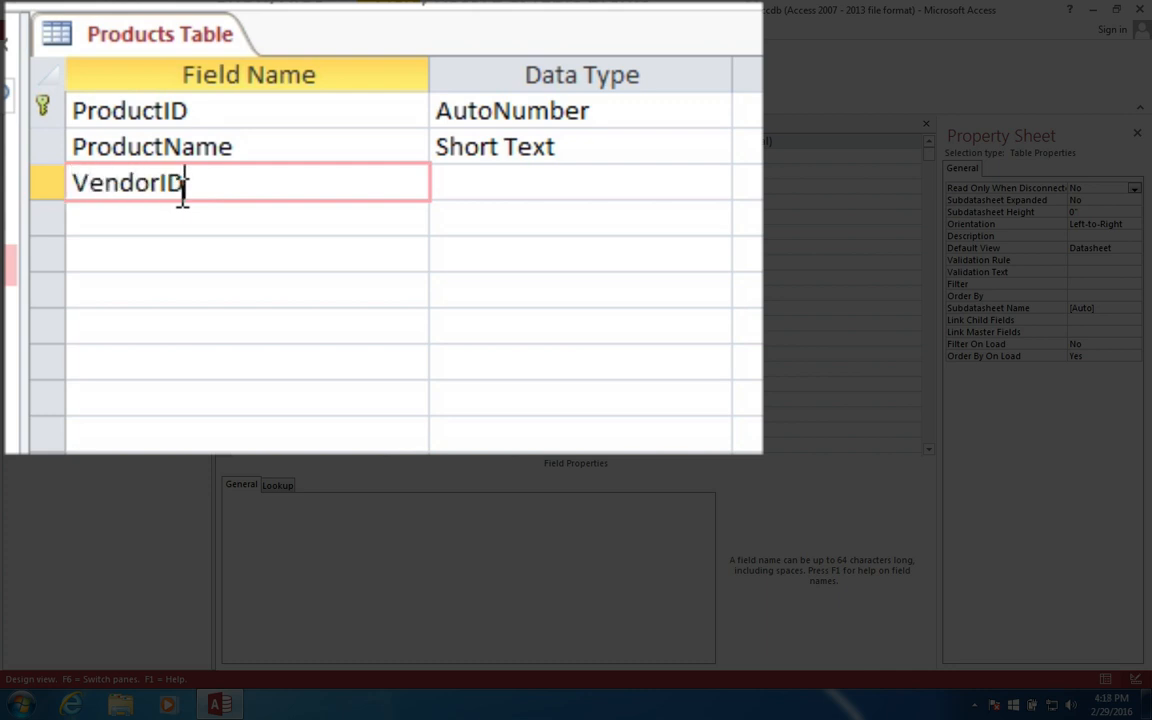
key(Tab)
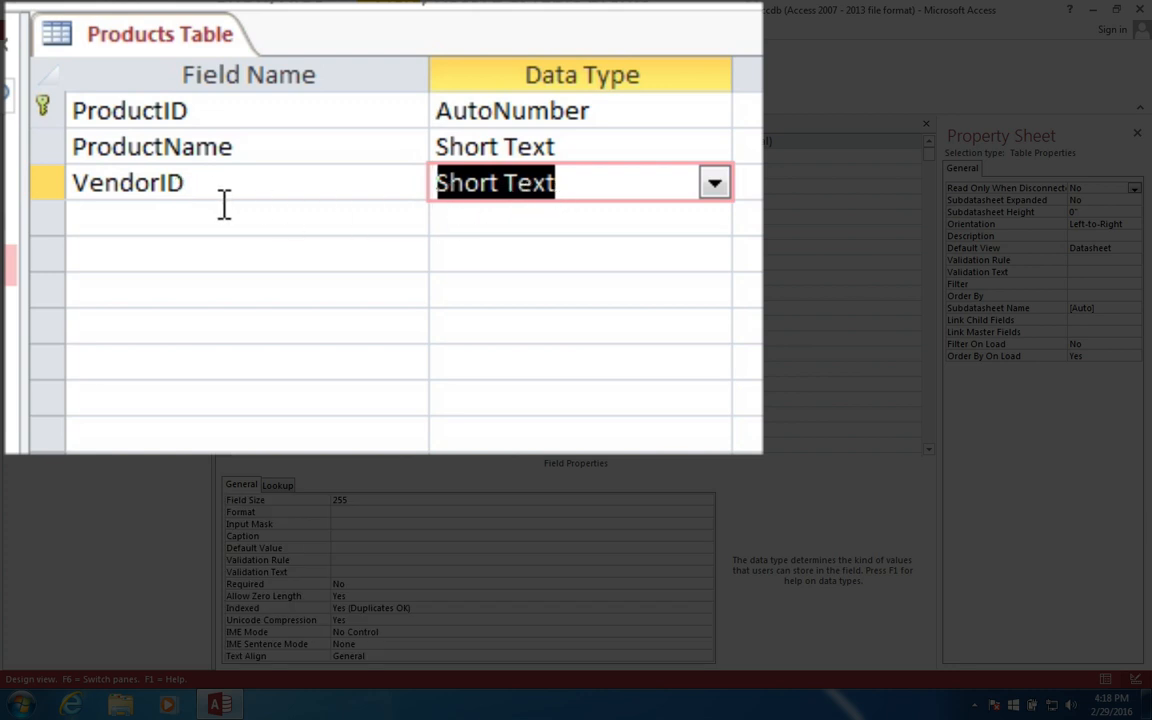
Step: Add the Short Text fields WholesalePrice and RetailPrice below VendorID in the Products Table
click(140, 216)
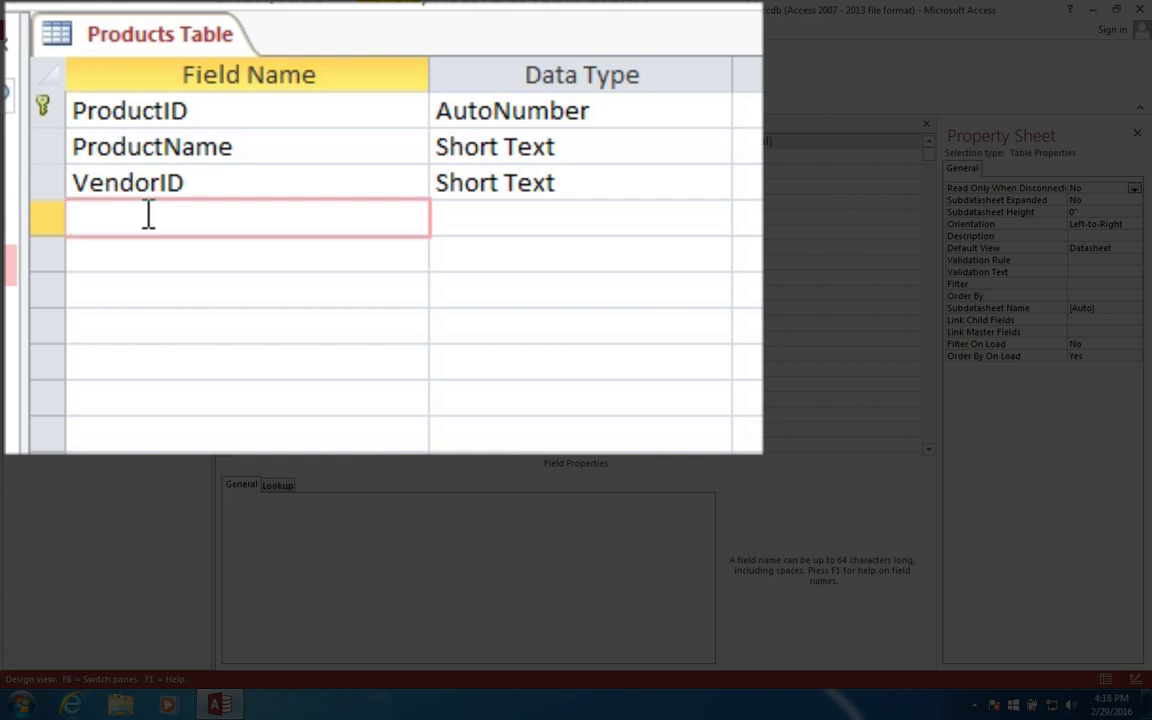
text(WholeS)
key(BackSpace)
text(sale)
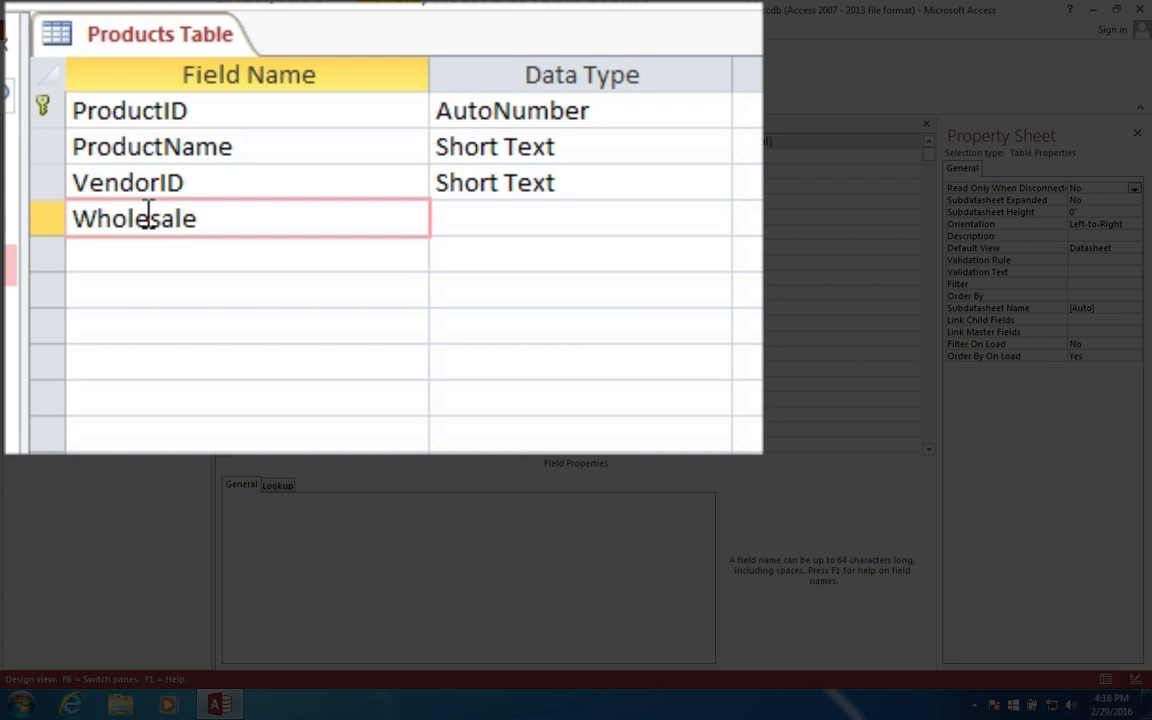
text(Price)
key(Tab)
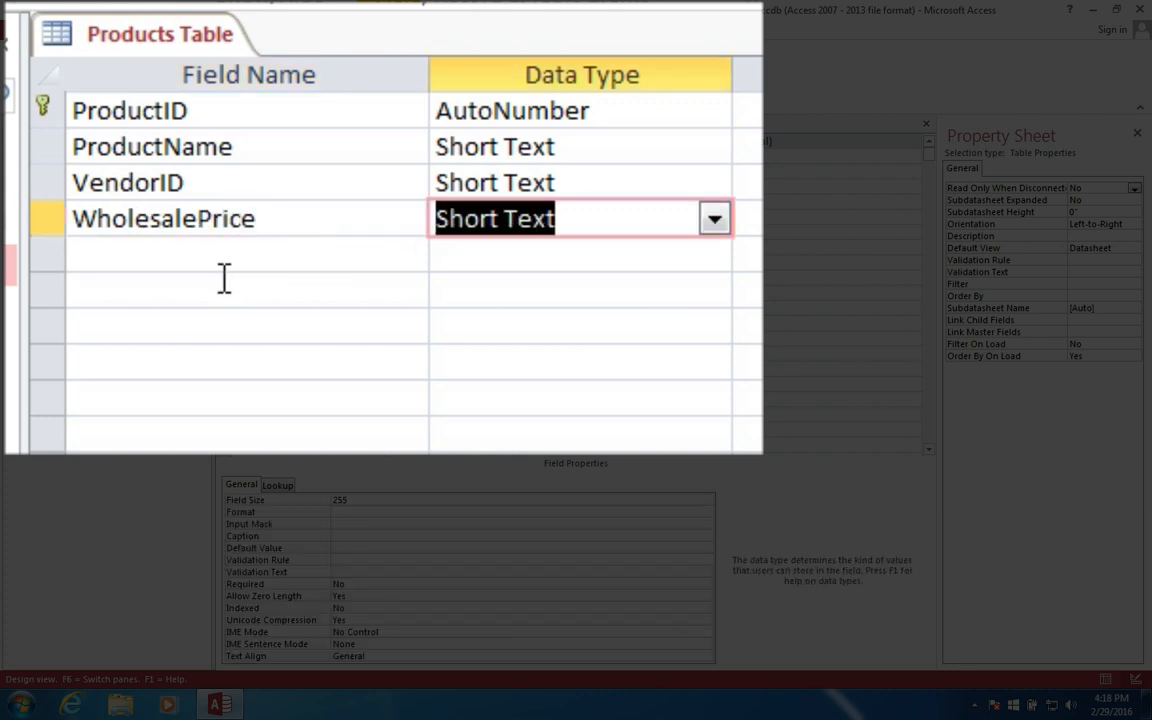
click(175, 259)
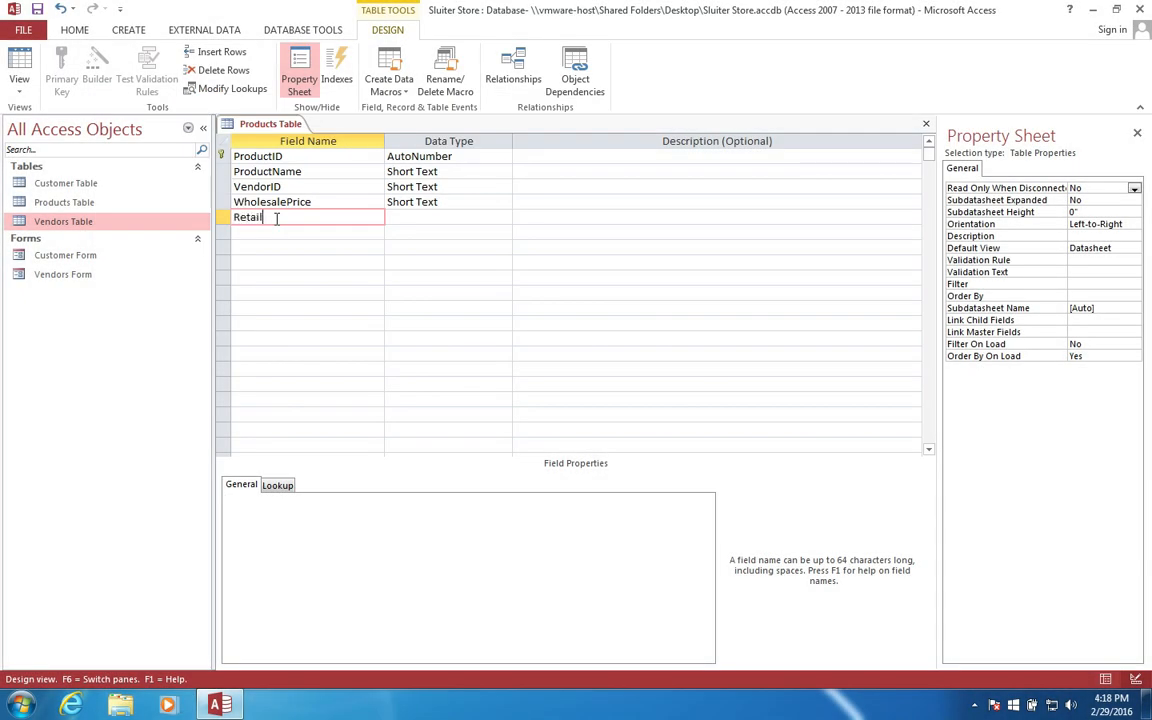
text(RetailPrice)
key(Tab)
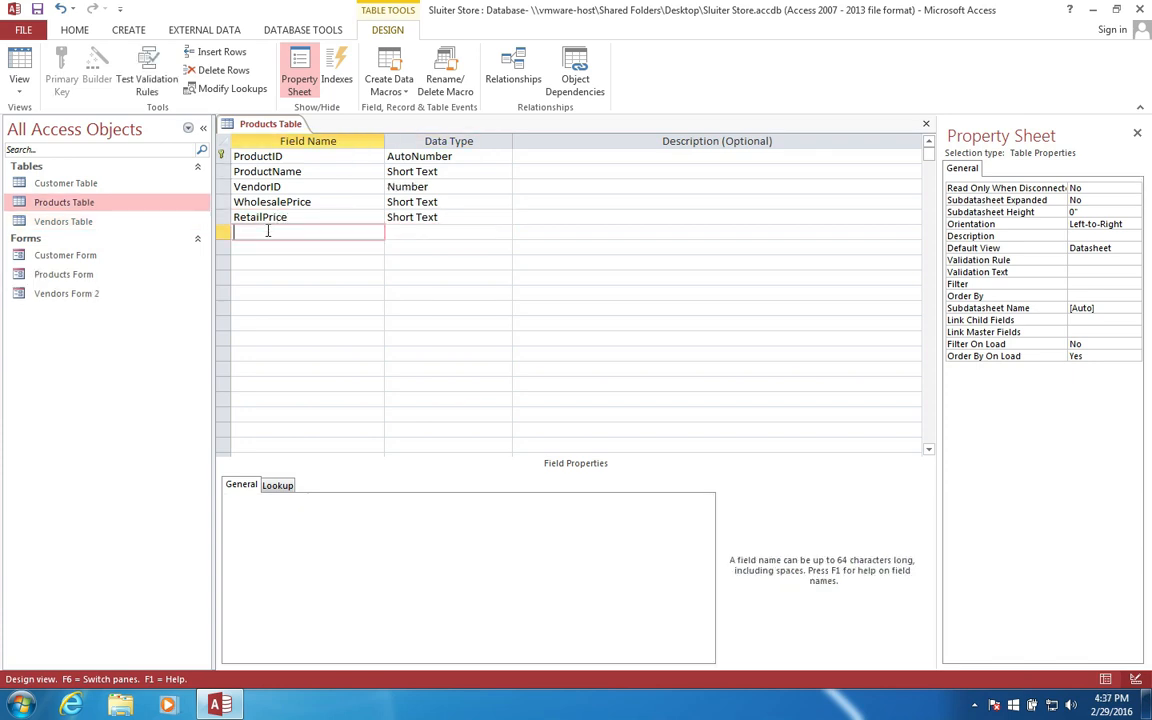
Step: Set the data type of the WholesalePrice and RetailPrice fields to Currency
click(272, 206)
click(270, 217)
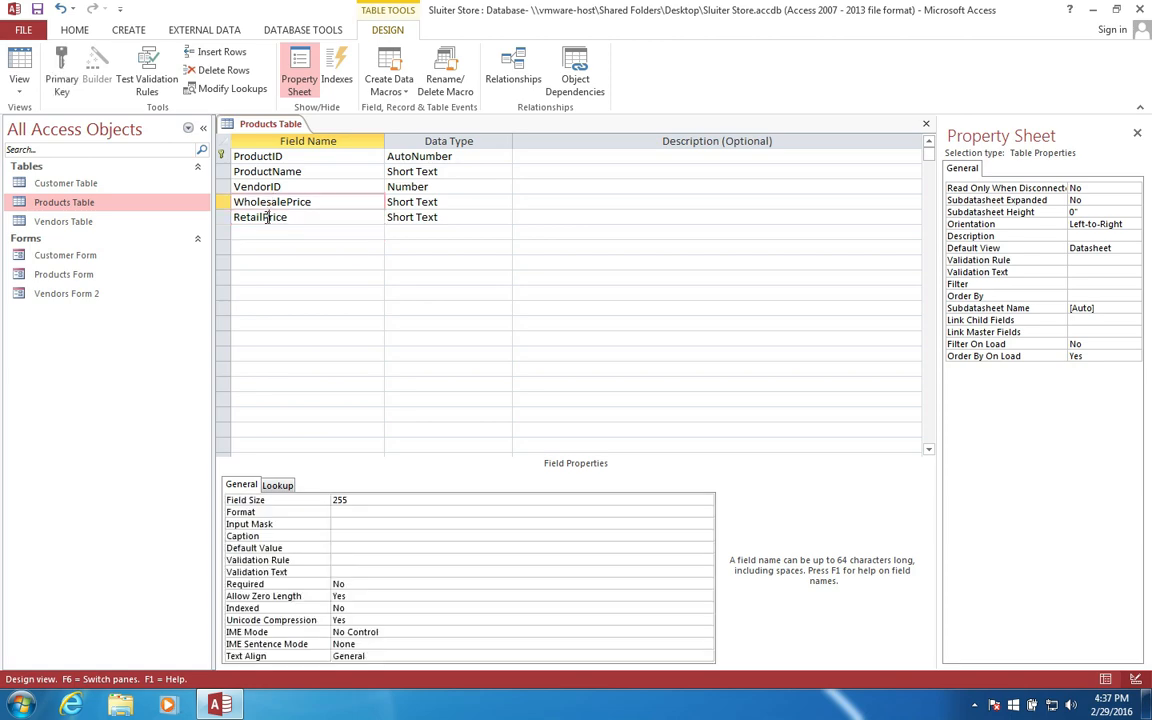
click(417, 203)
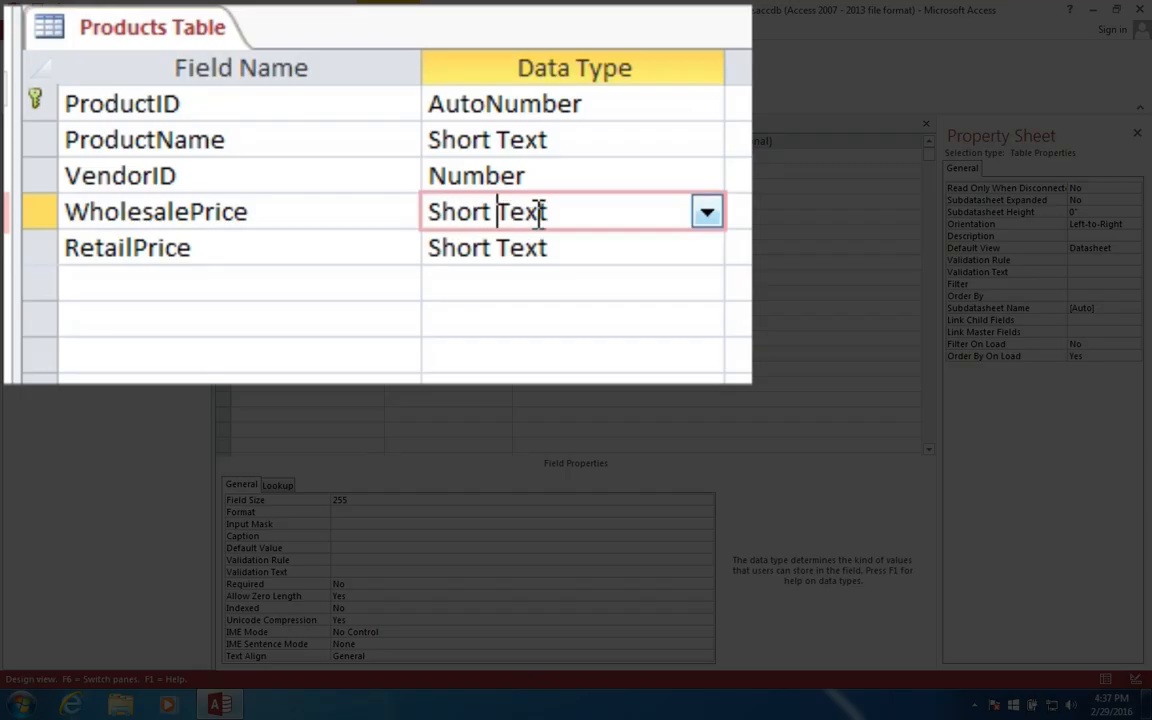
click(707, 213)
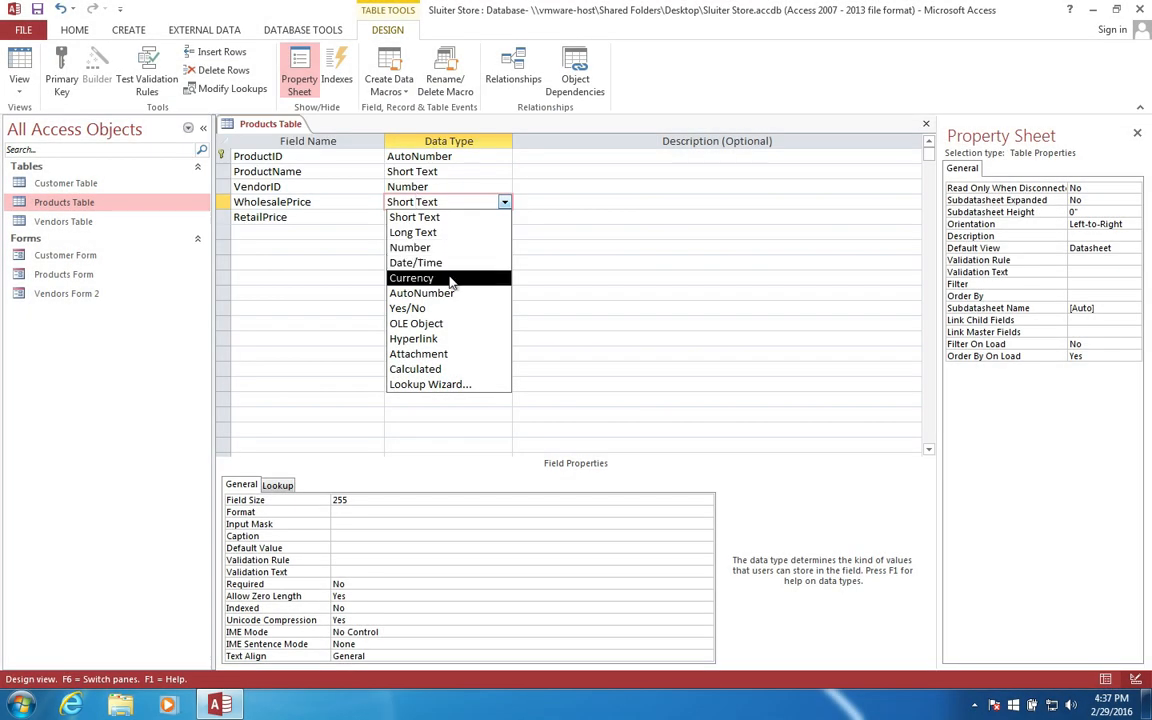
click(452, 283)
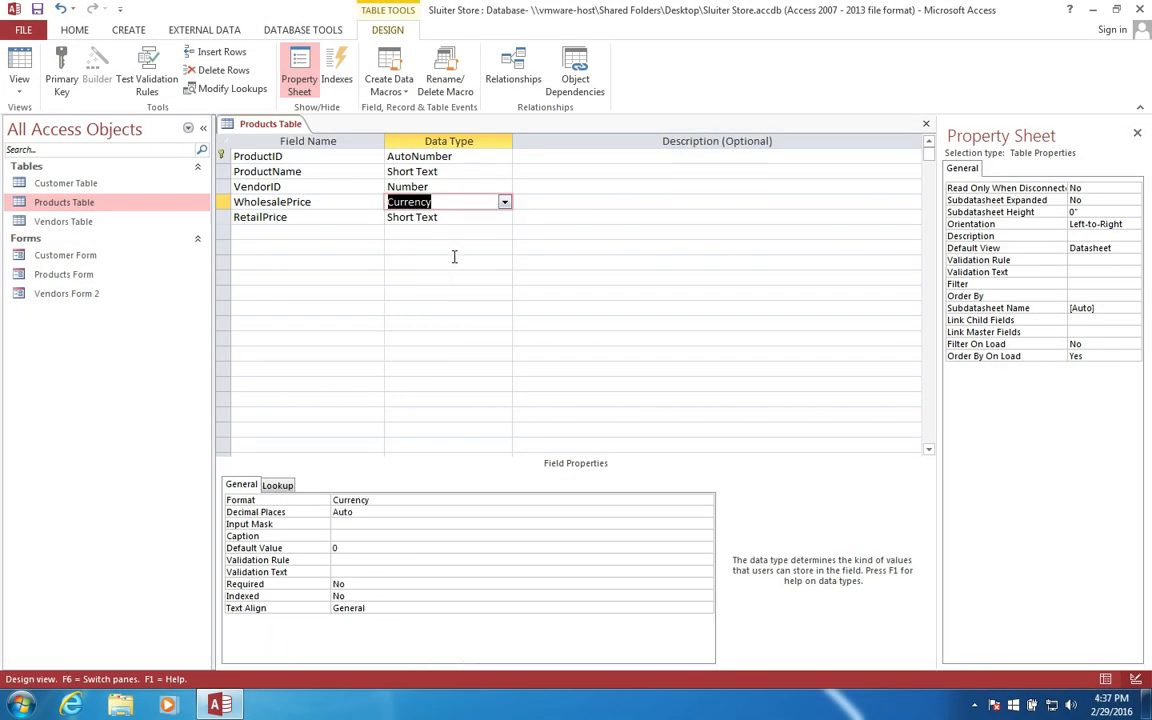
click(504, 217)
click(504, 217)
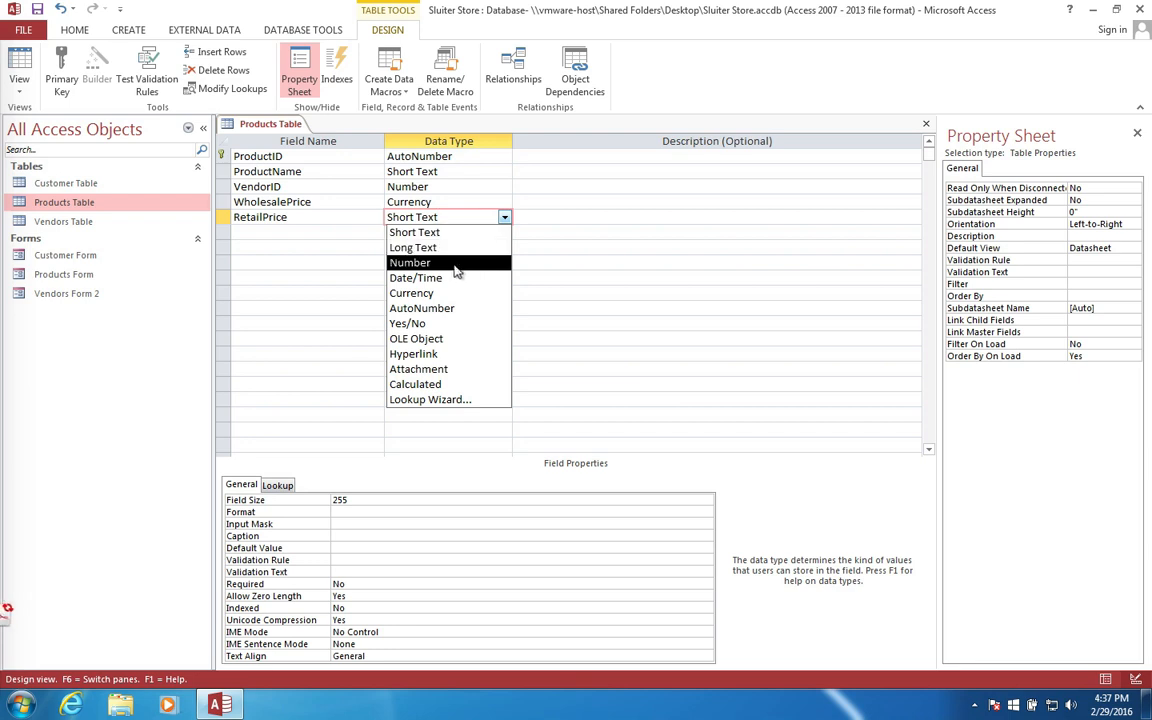
click(440, 293)
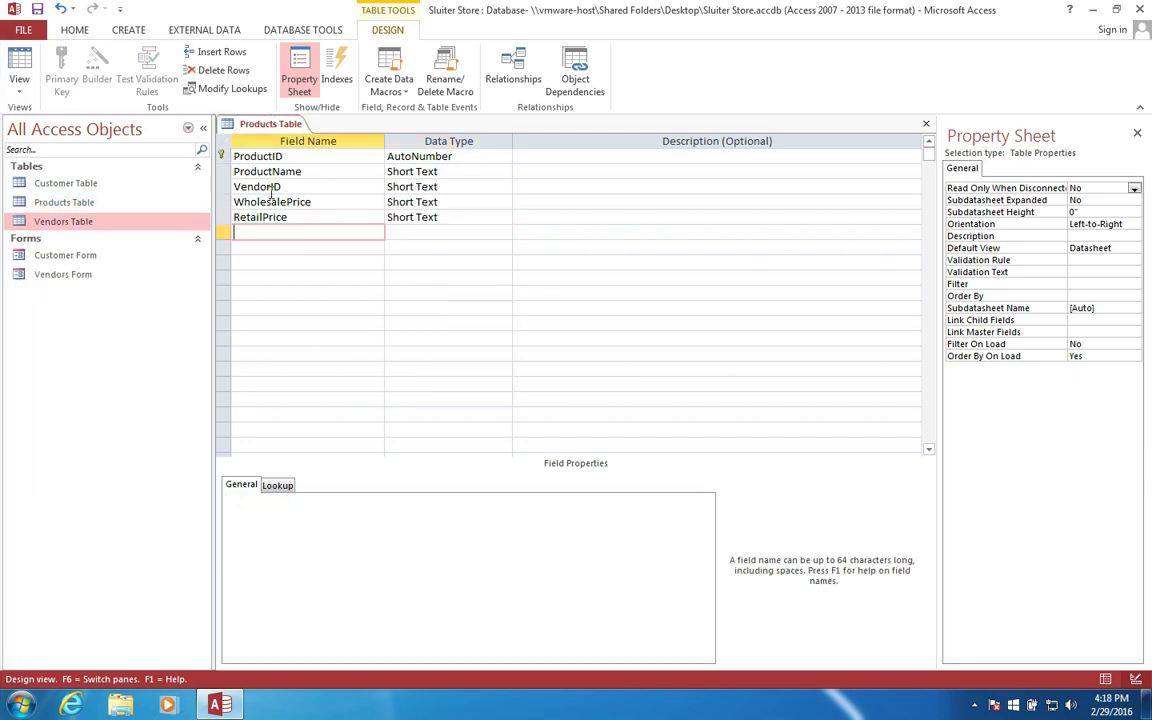
Step: Start the Lookup Wizard for the Products Table's VendorID field, taking its values from the Vendors Table
click(265, 187)
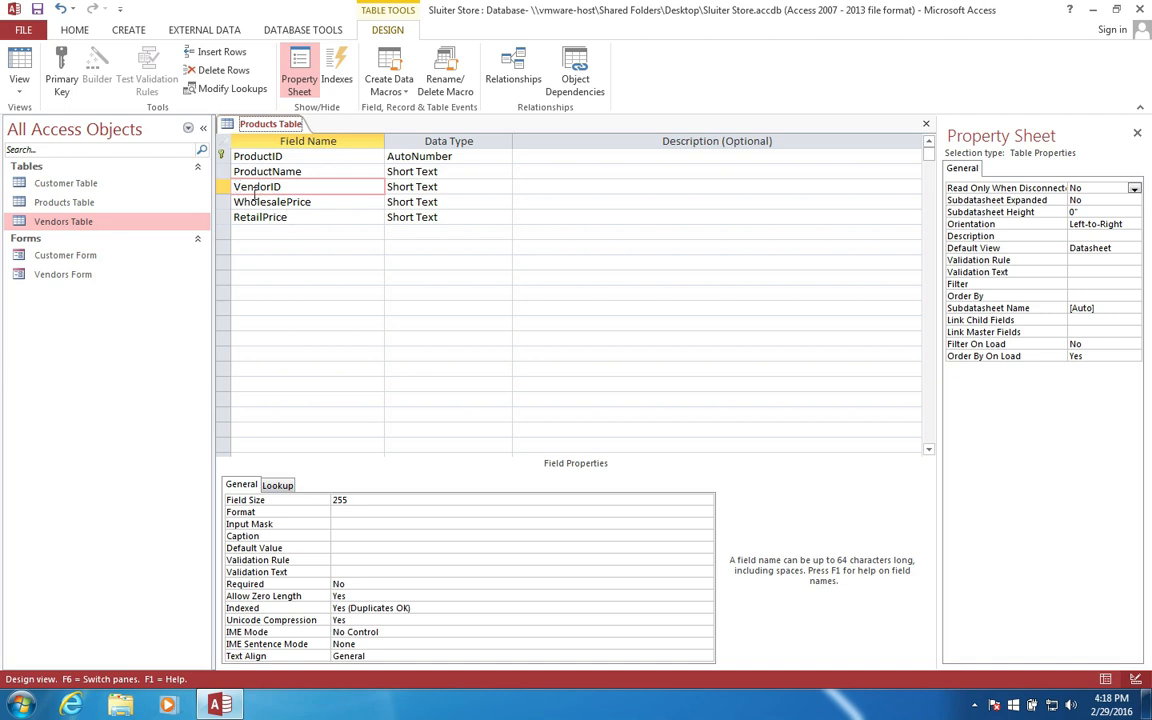
drag(240, 187, 284, 187)
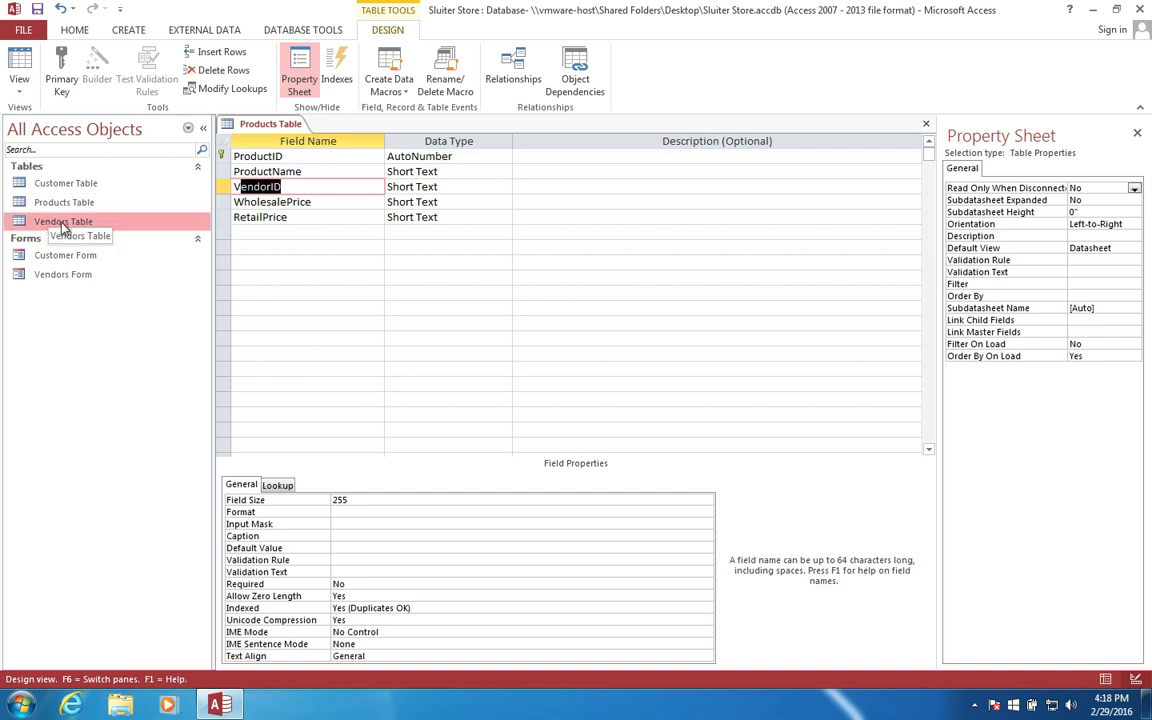
click(407, 187)
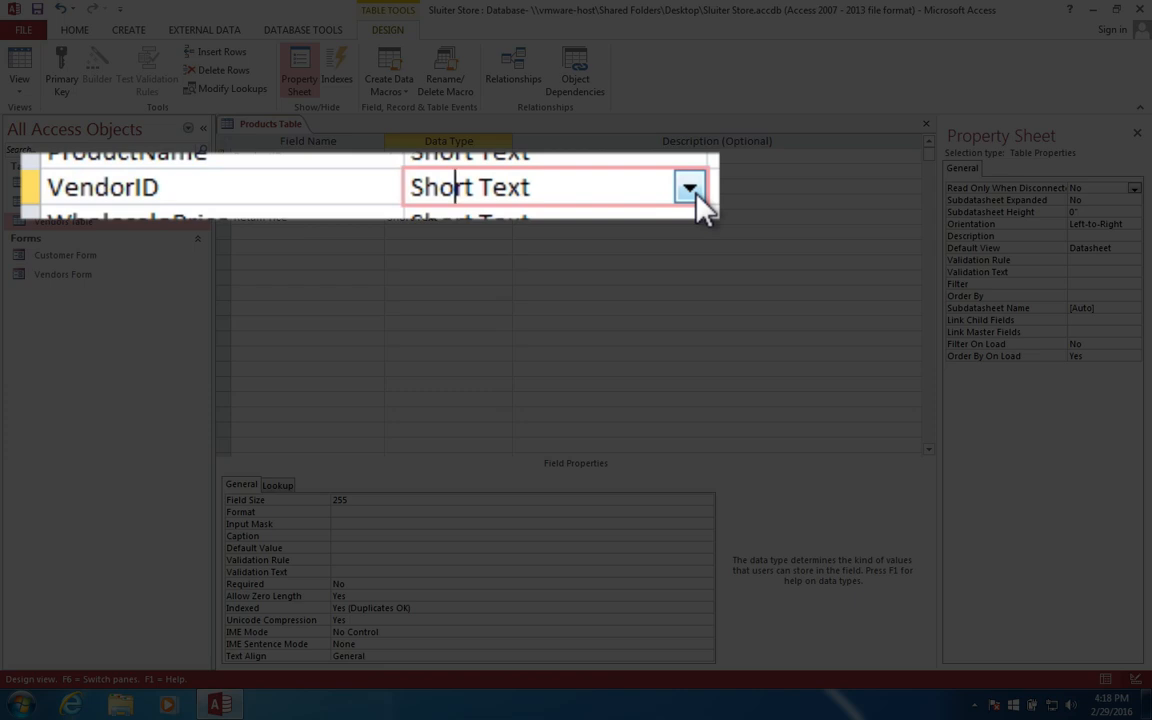
click(504, 187)
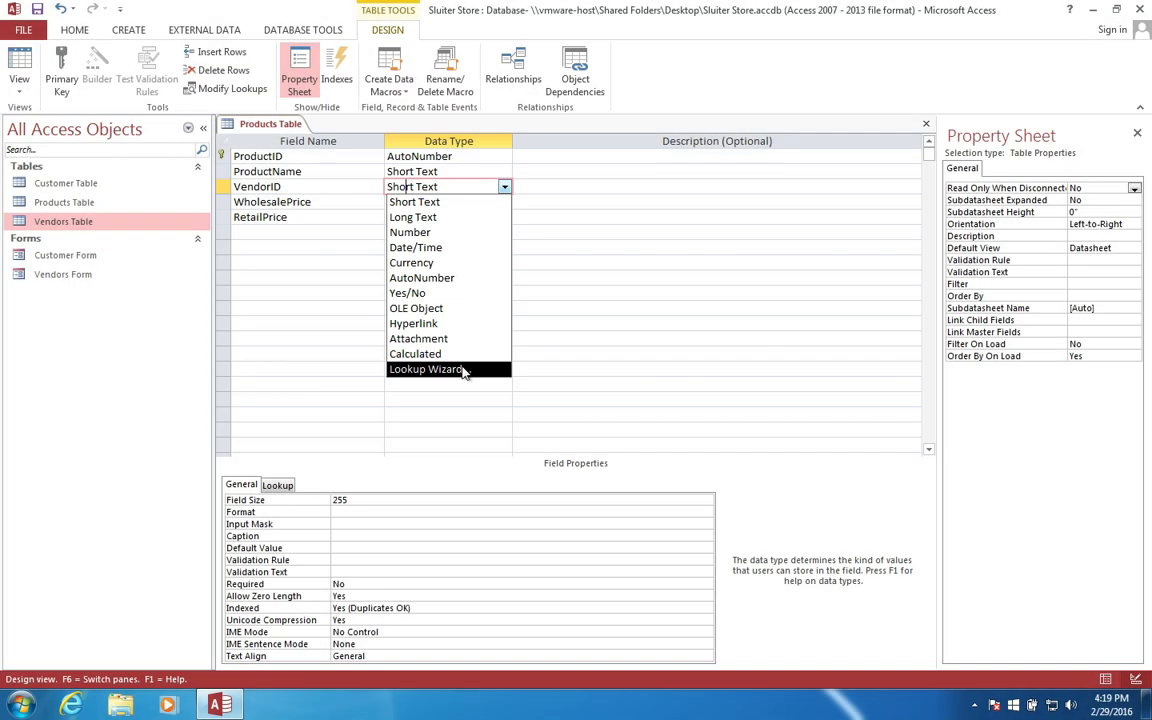
click(462, 366)
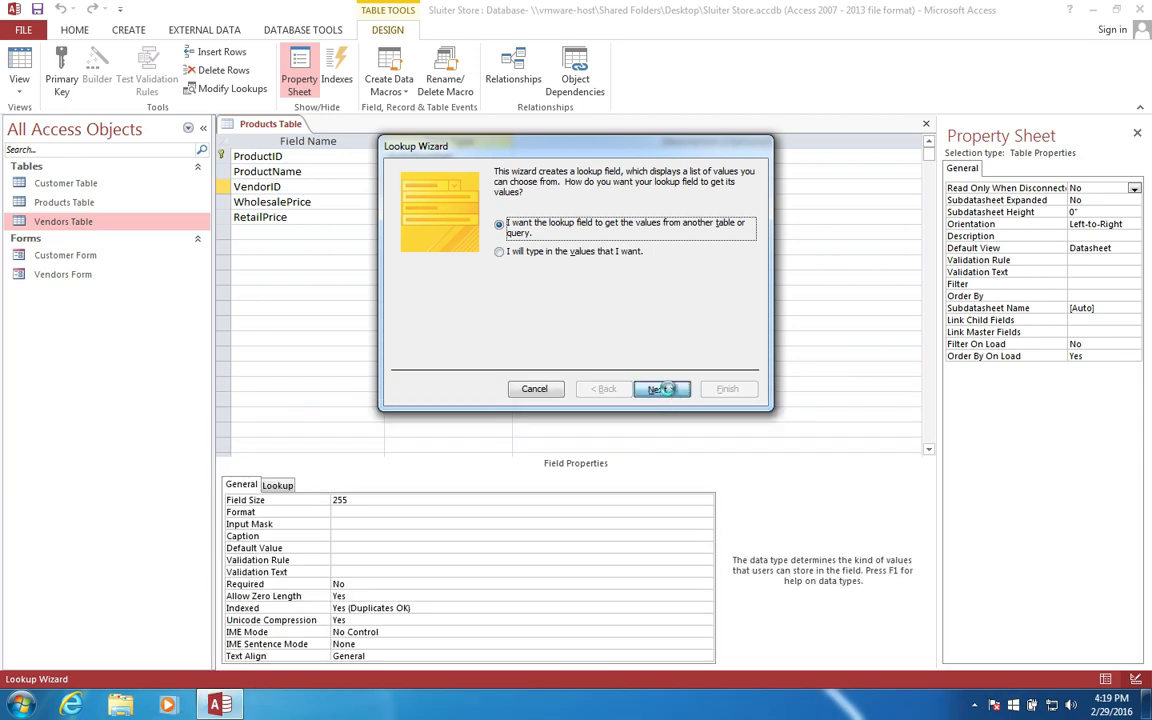
click(662, 389)
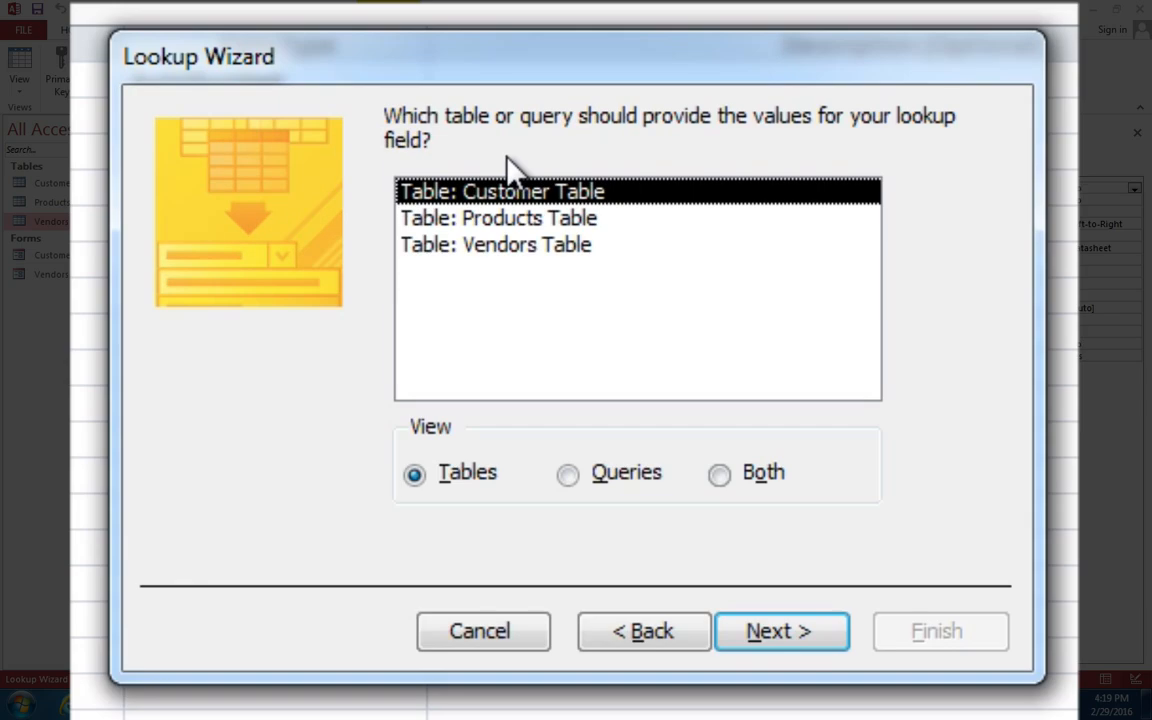
click(478, 247)
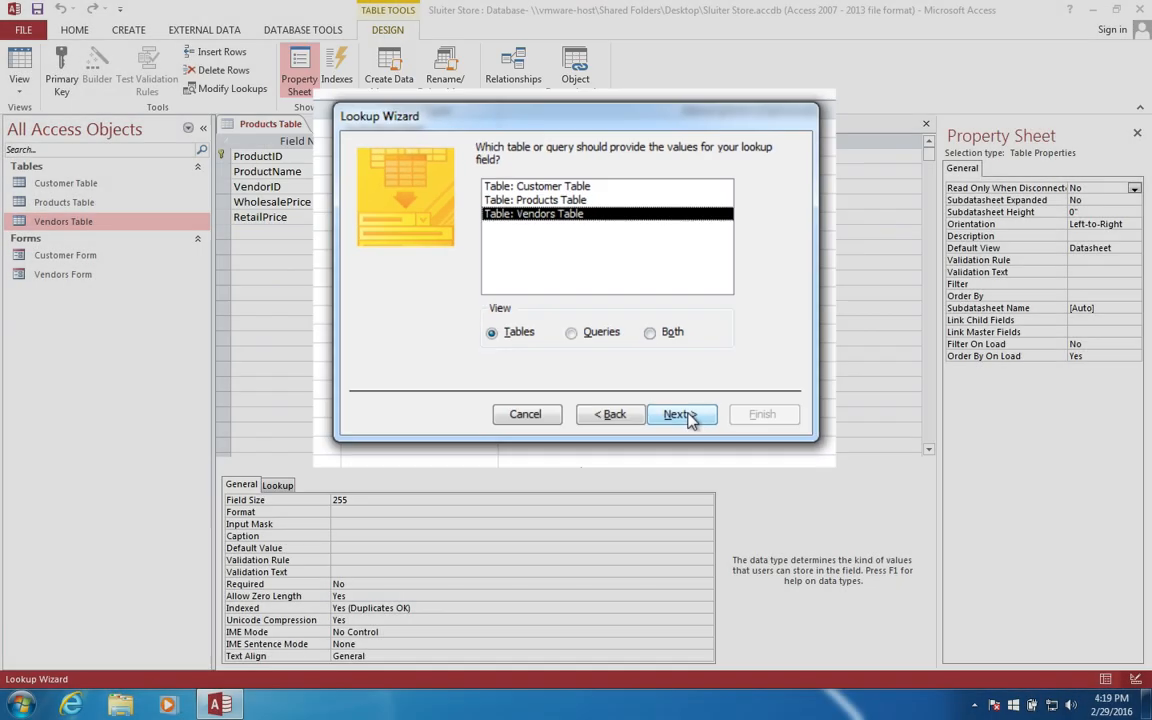
click(790, 632)
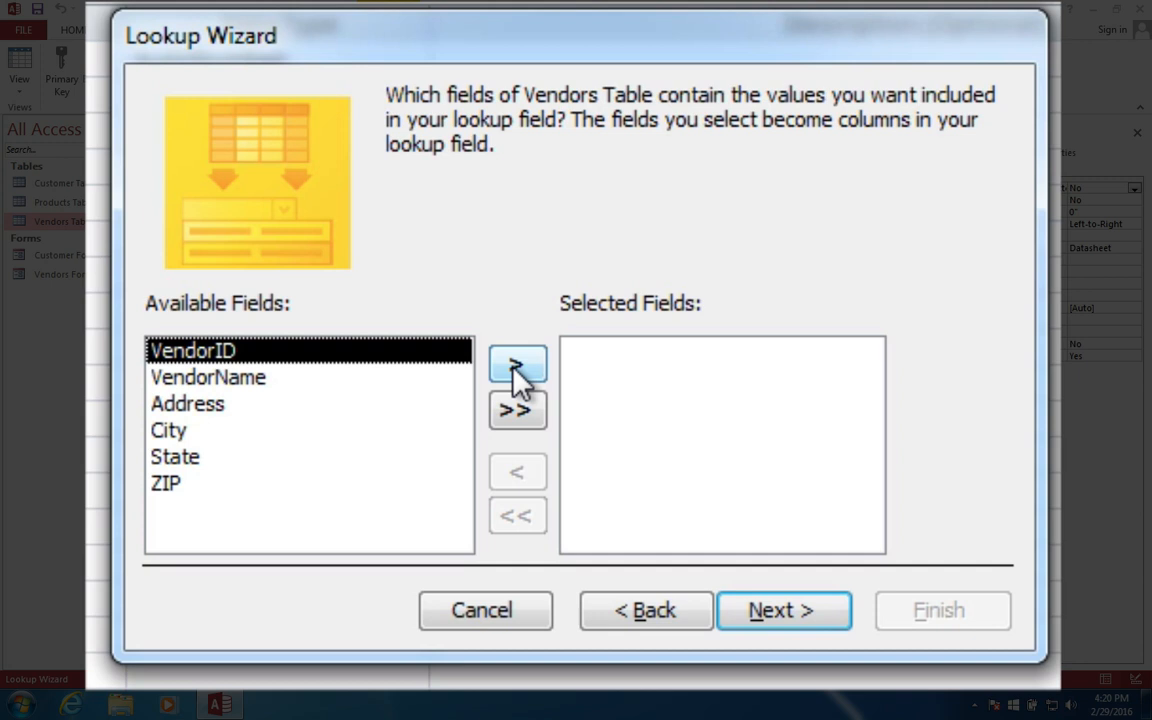
Step: Include VendorID and VendorName as the lookup columns and sort the list by VendorName in ascending order
click(548, 289)
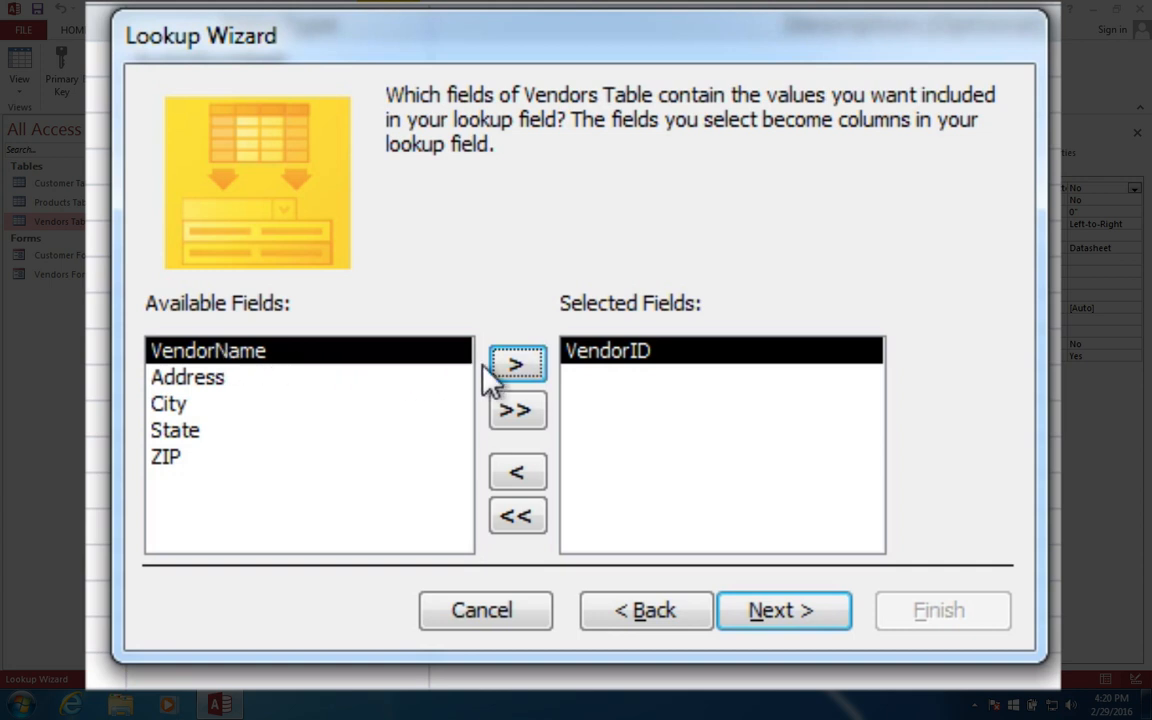
click(514, 369)
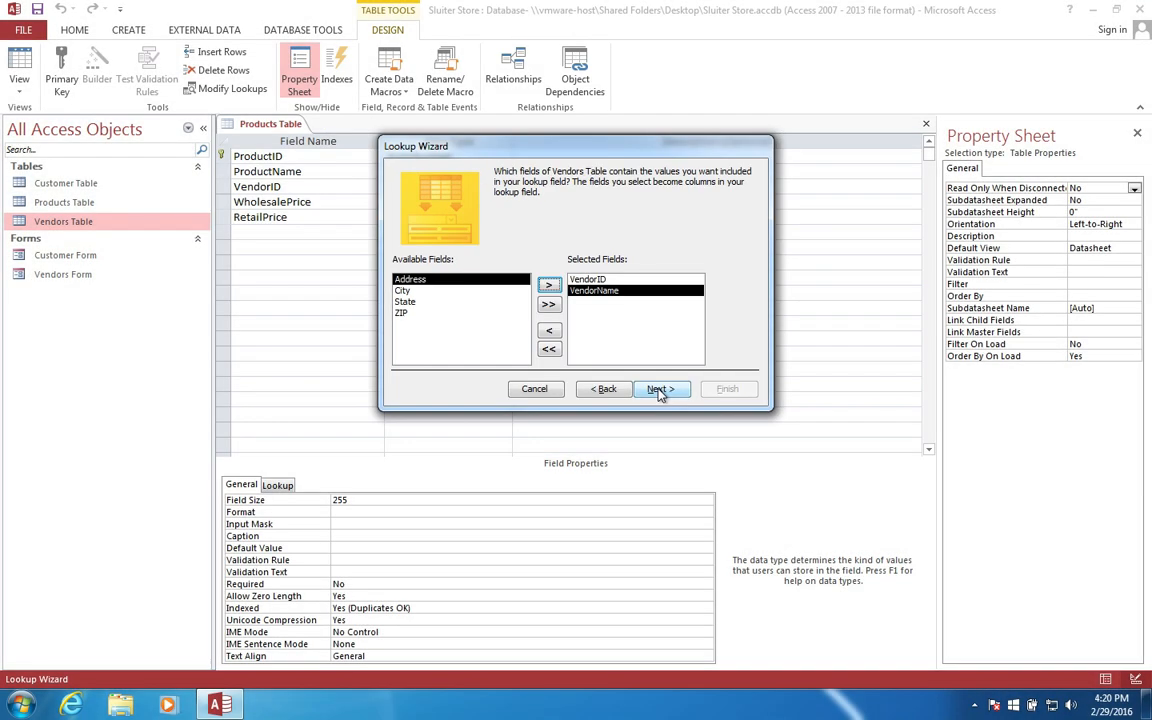
click(737, 493)
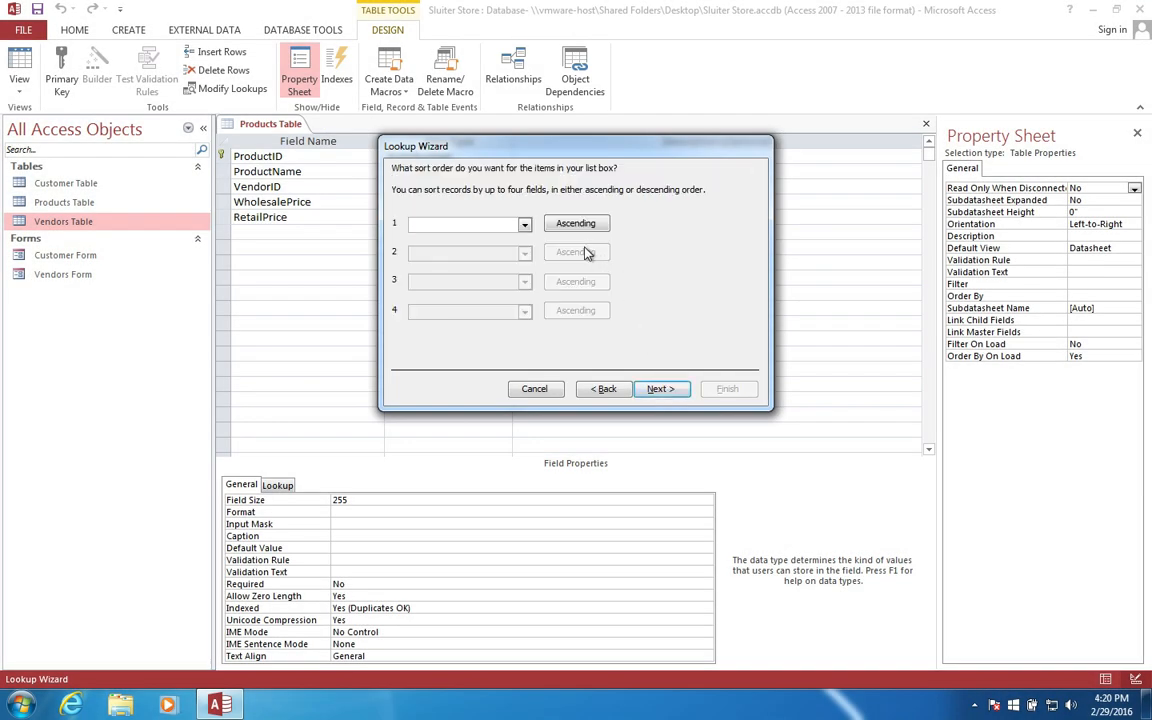
click(524, 225)
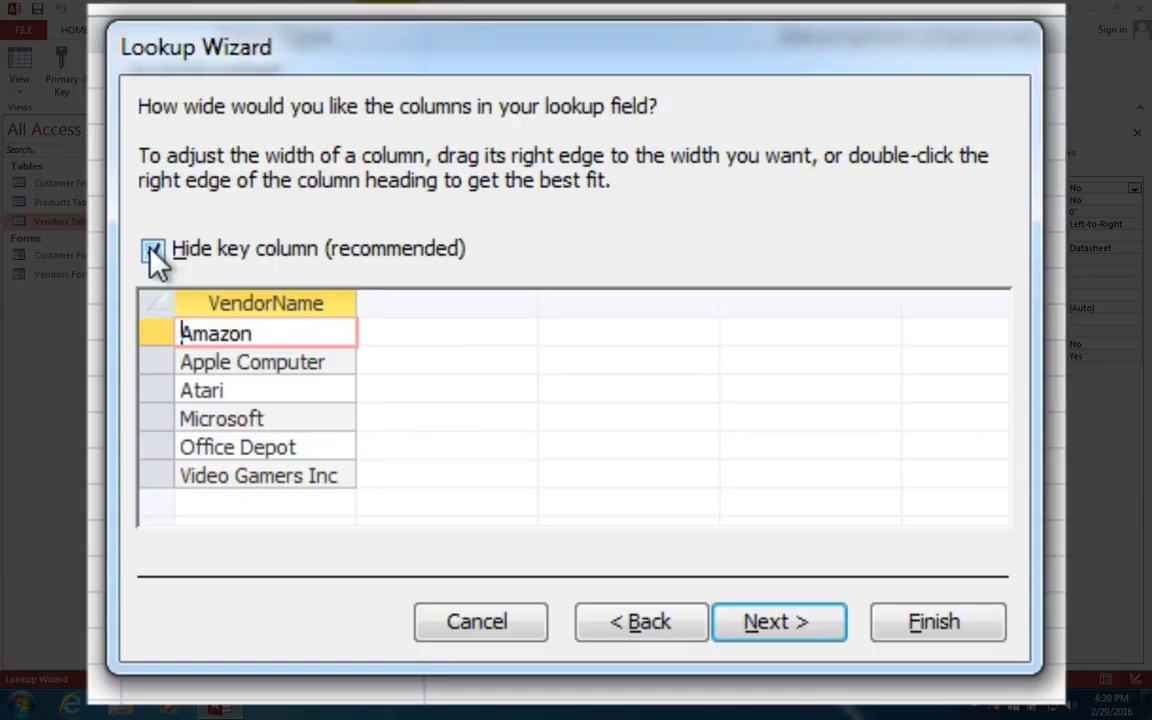
Step: Unhide the key column in the lookup and narrow the VendorID column to fit its short numbers
click(398, 232)
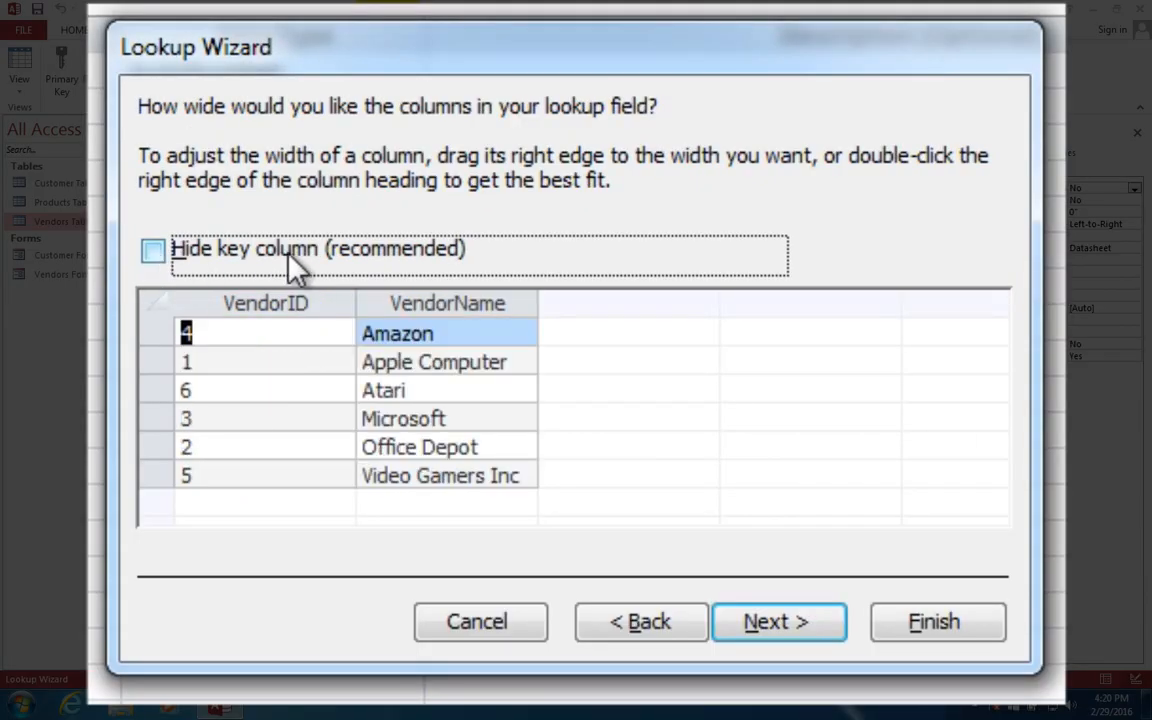
click(153, 252)
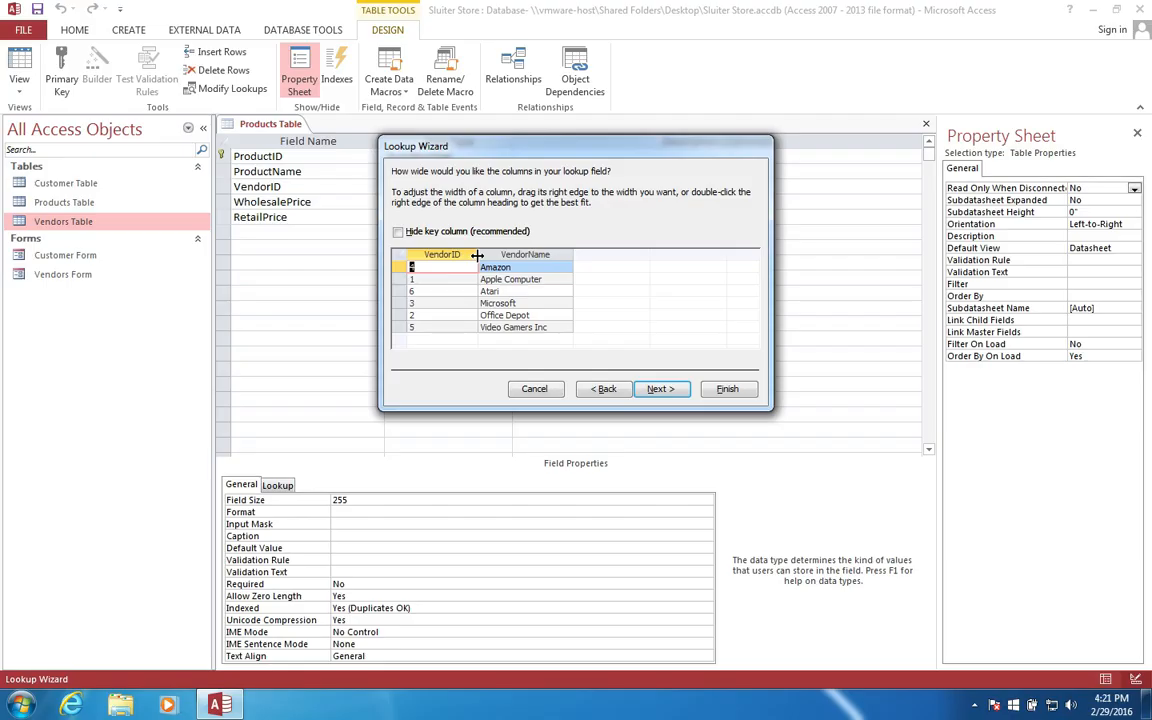
drag(477, 255, 437, 255)
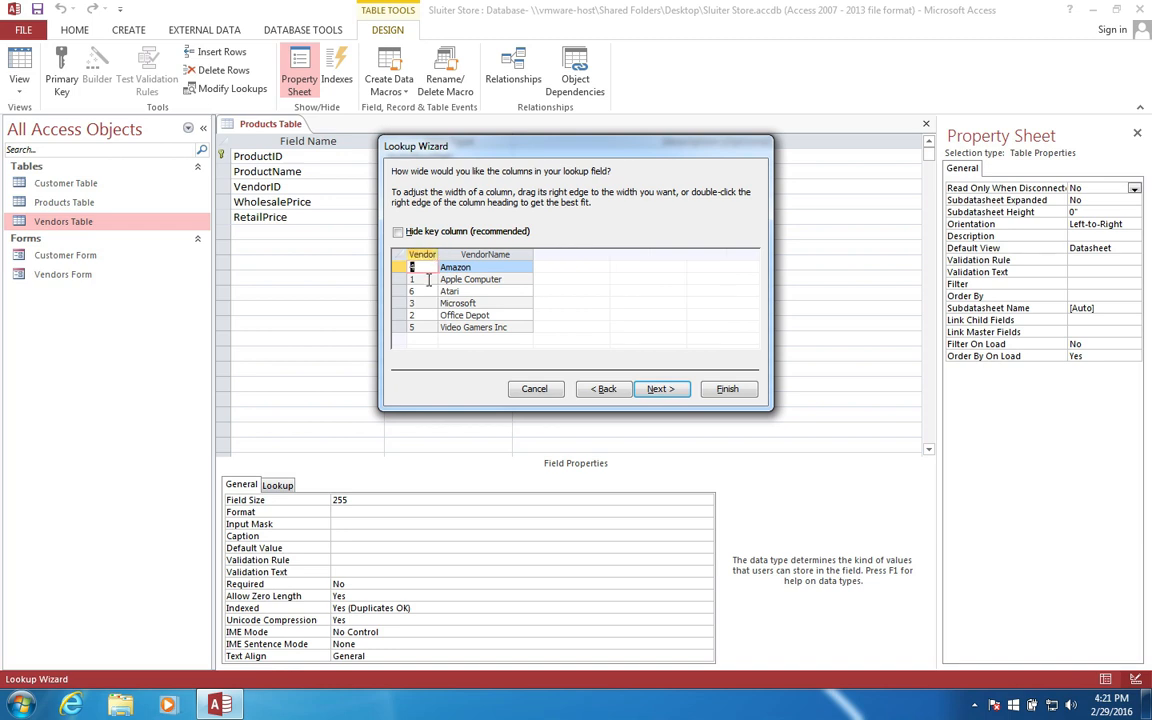
click(647, 393)
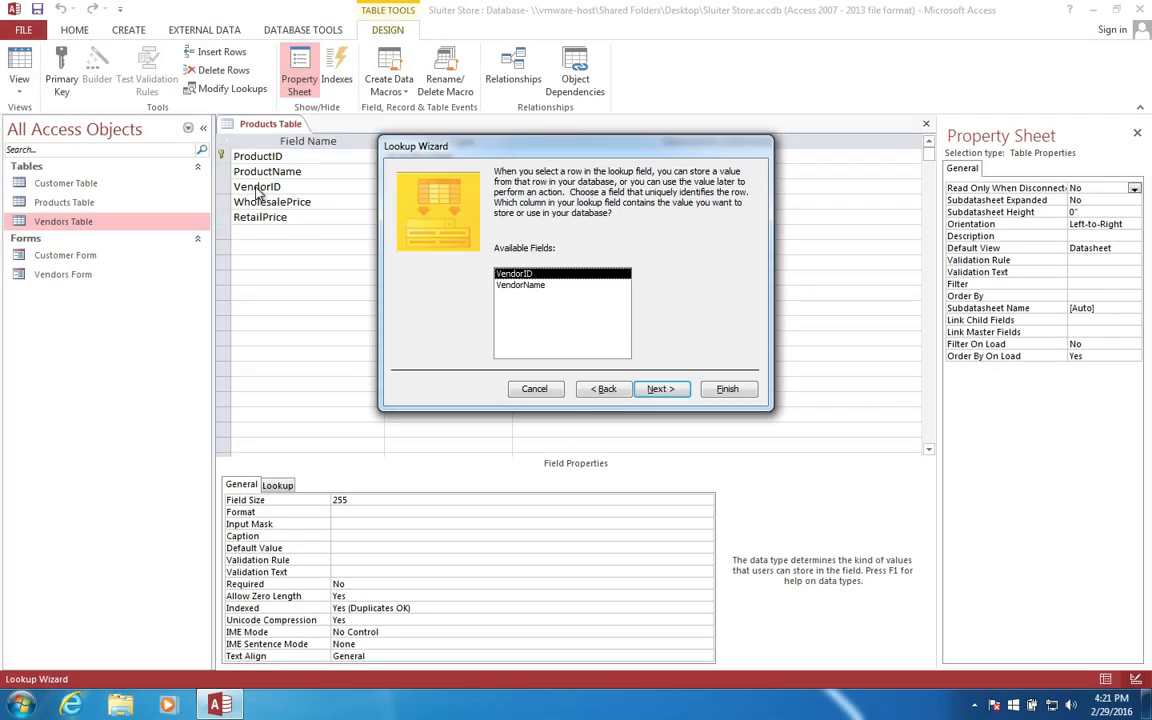
Step: Store VendorID as the lookup value, enable data integrity with Restrict Delete, finish the wizard and save the table
drag(437, 157, 433, 256)
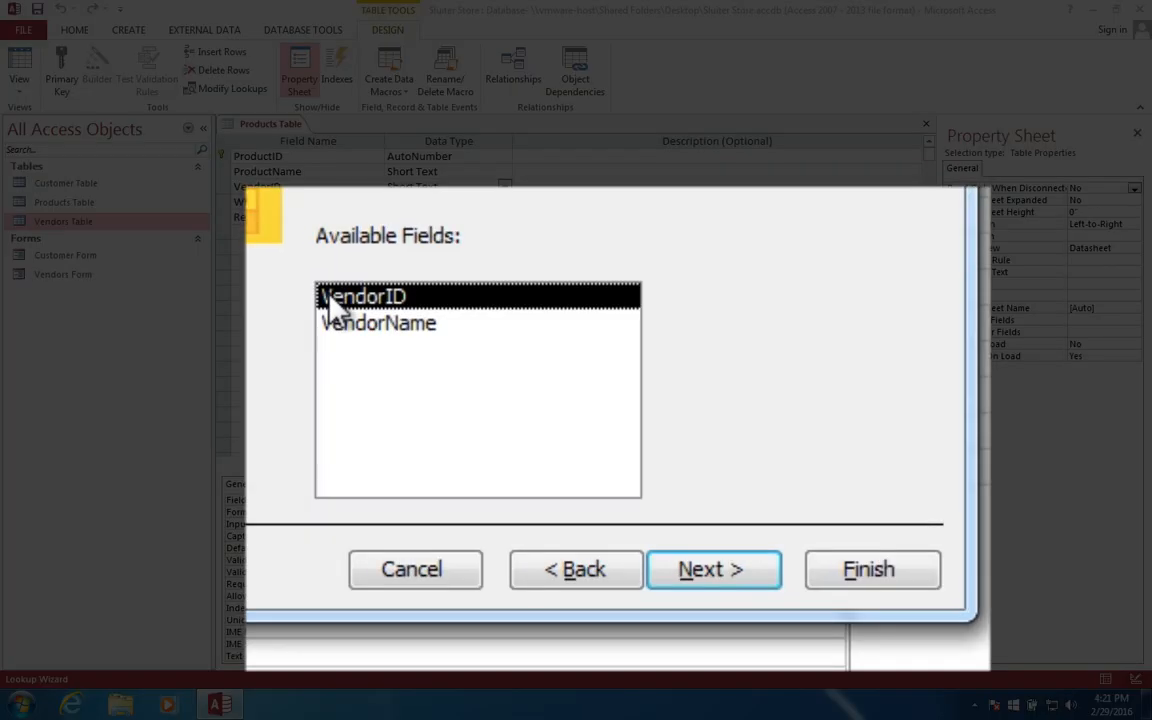
click(707, 577)
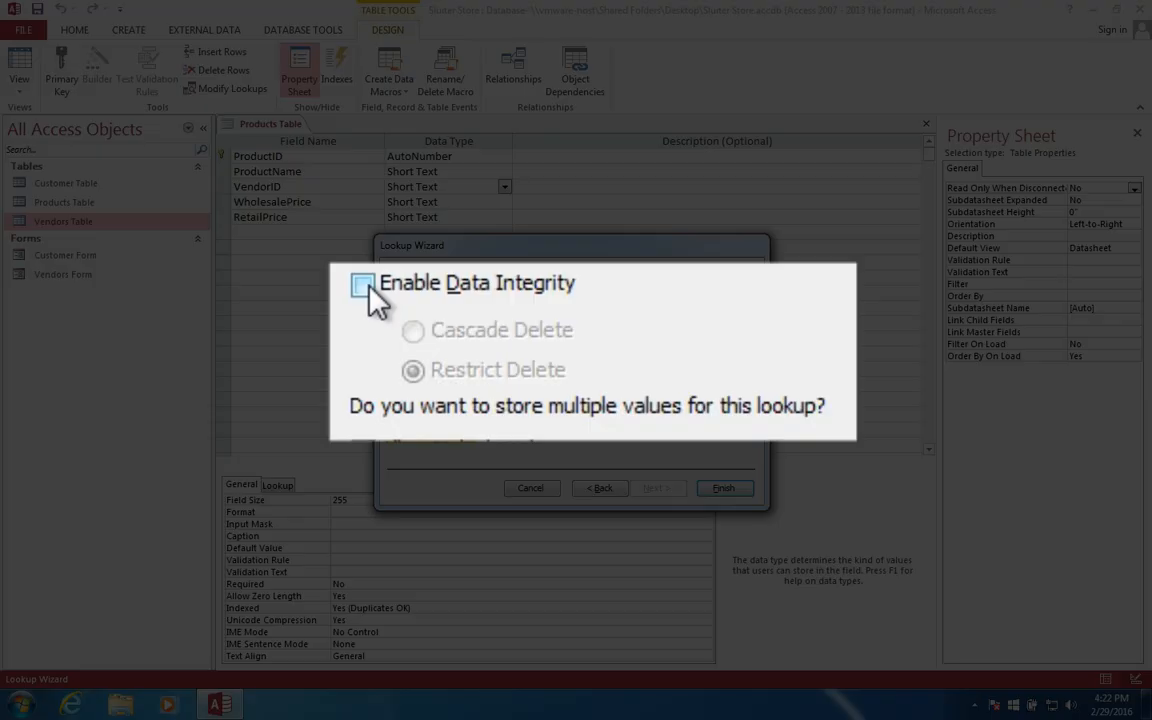
click(364, 286)
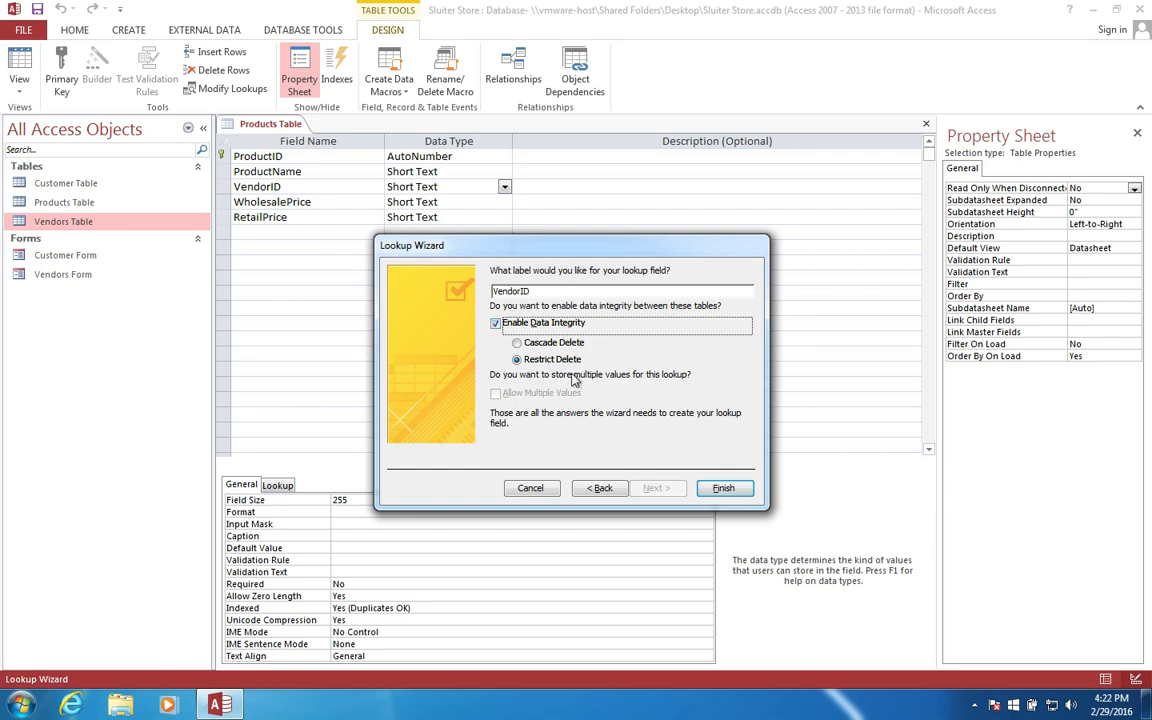
click(738, 494)
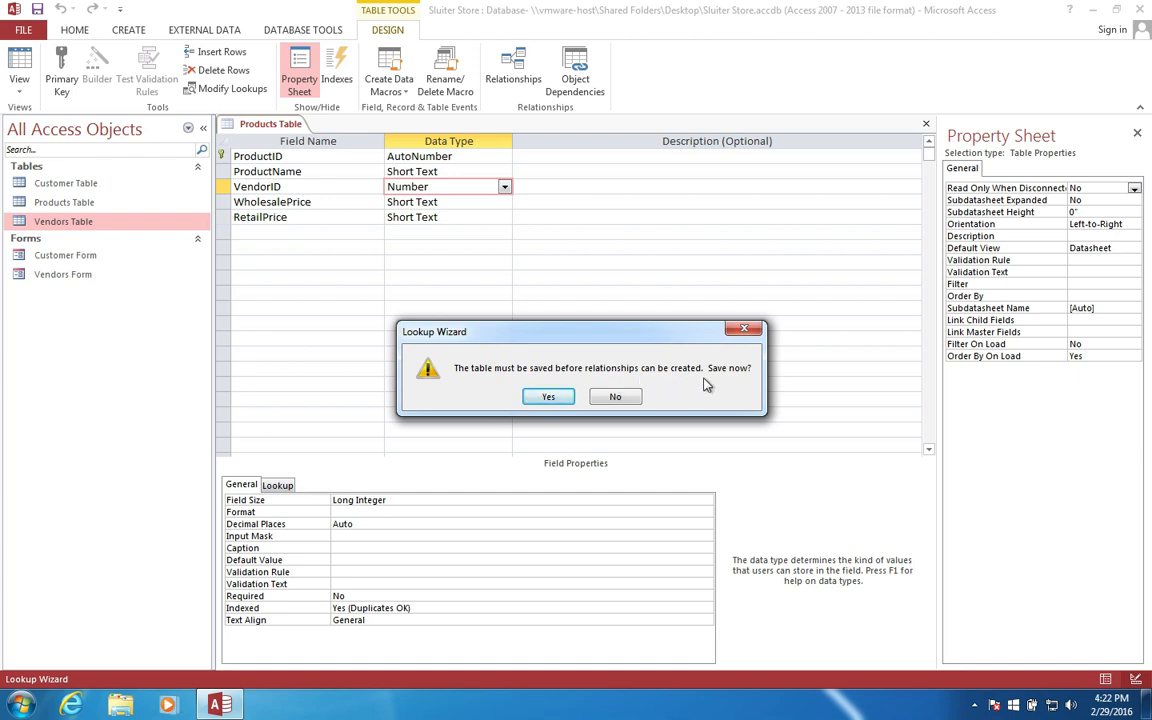
click(541, 398)
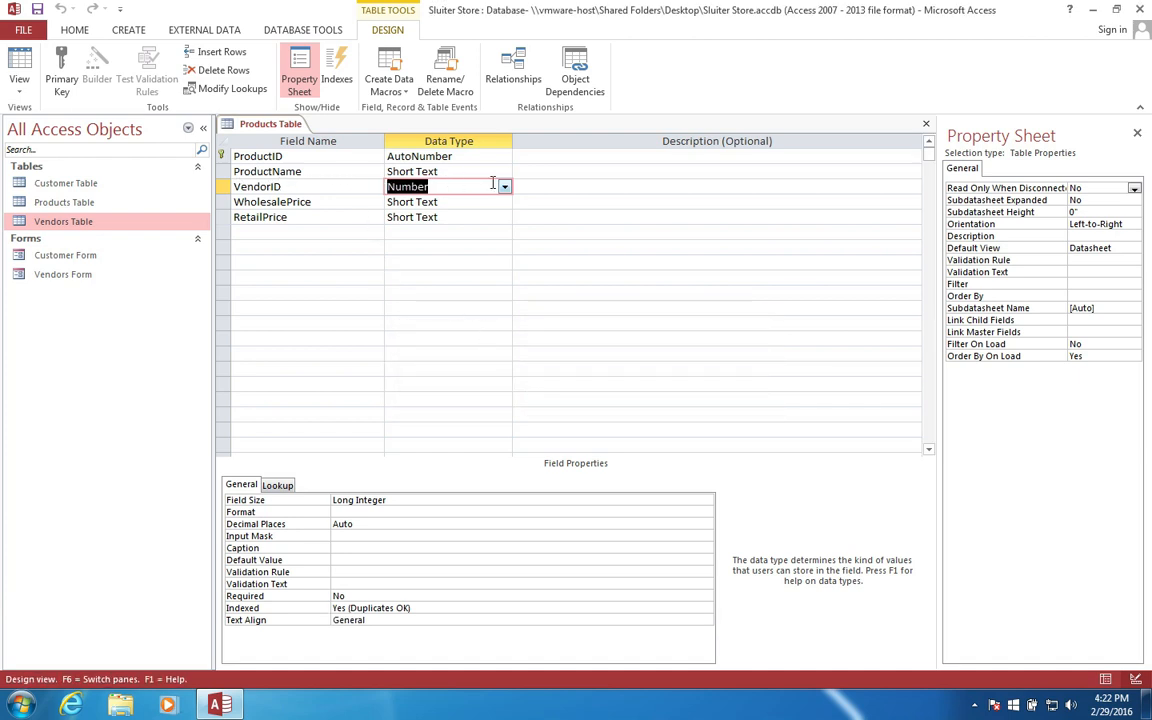
Step: Close the Products Table and open the database's Relationships window
right_click(256, 132)
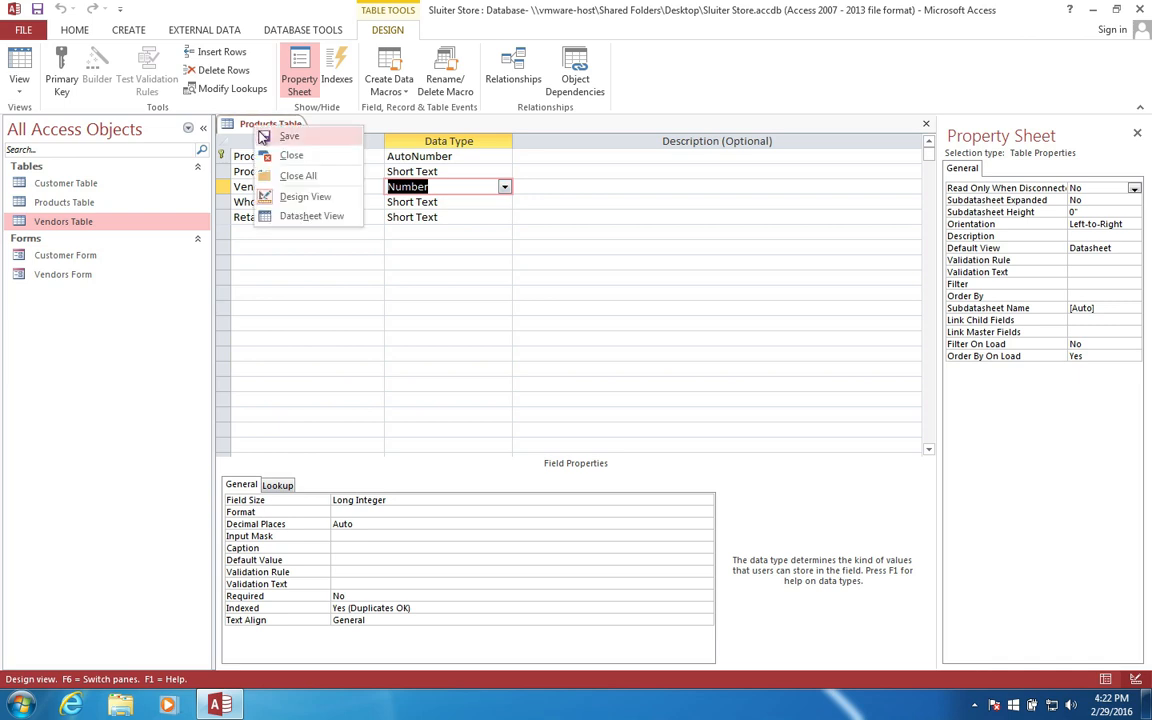
click(275, 158)
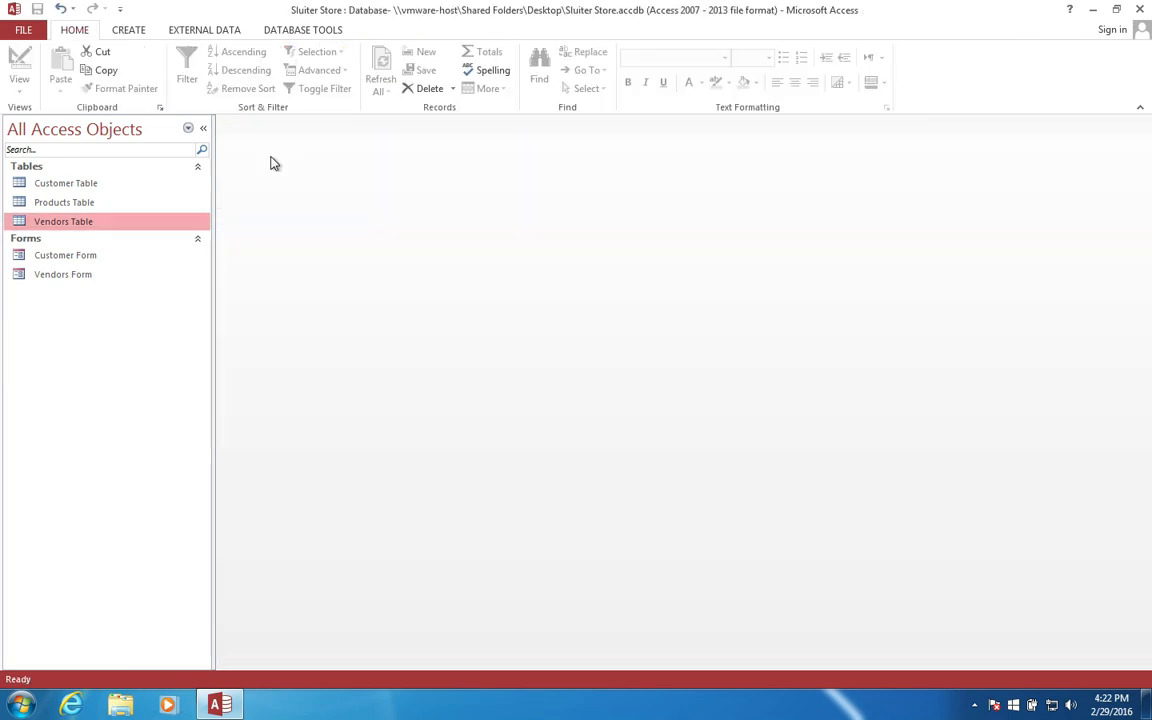
click(288, 30)
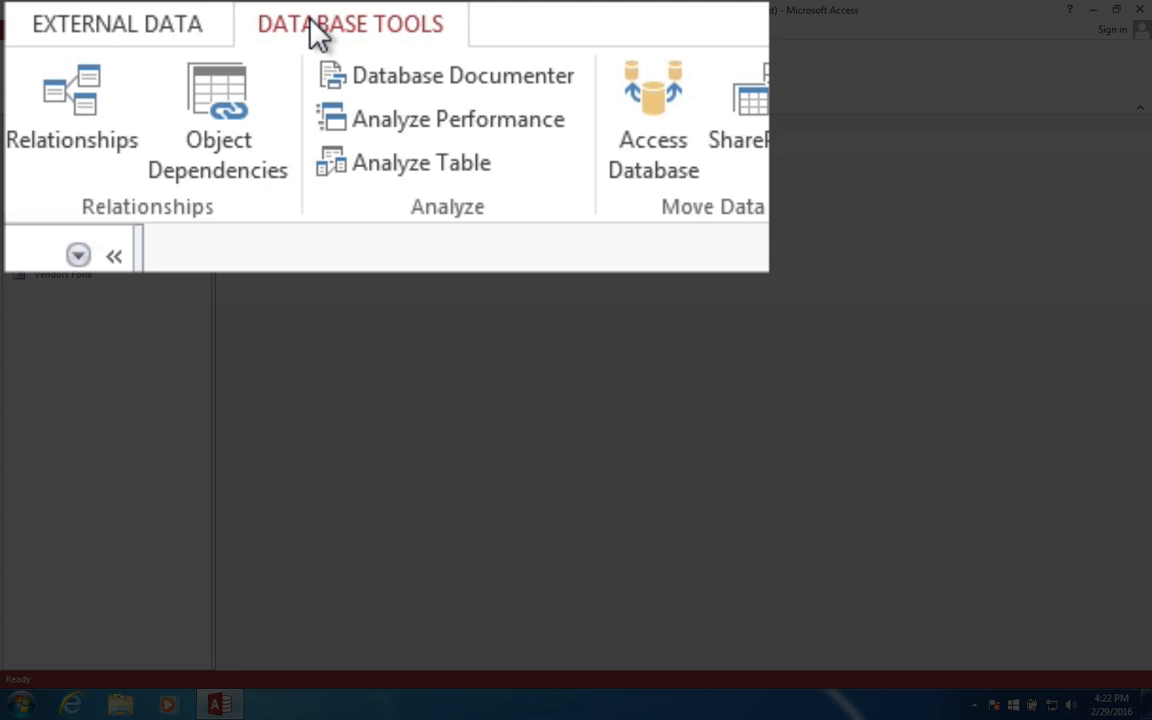
click(40, 142)
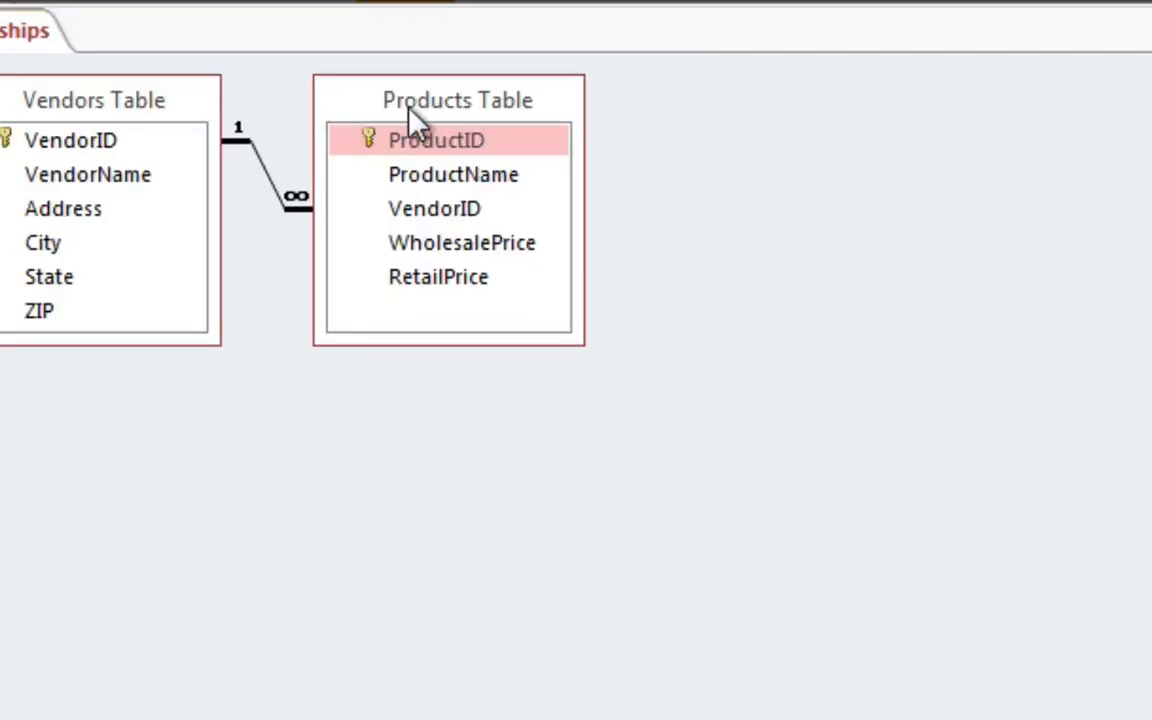
Step: Space the Vendors Table and Products Table apart in the relationships diagram and select the linked VendorID field in each
drag(448, 161, 573, 190)
drag(697, 173, 746, 195)
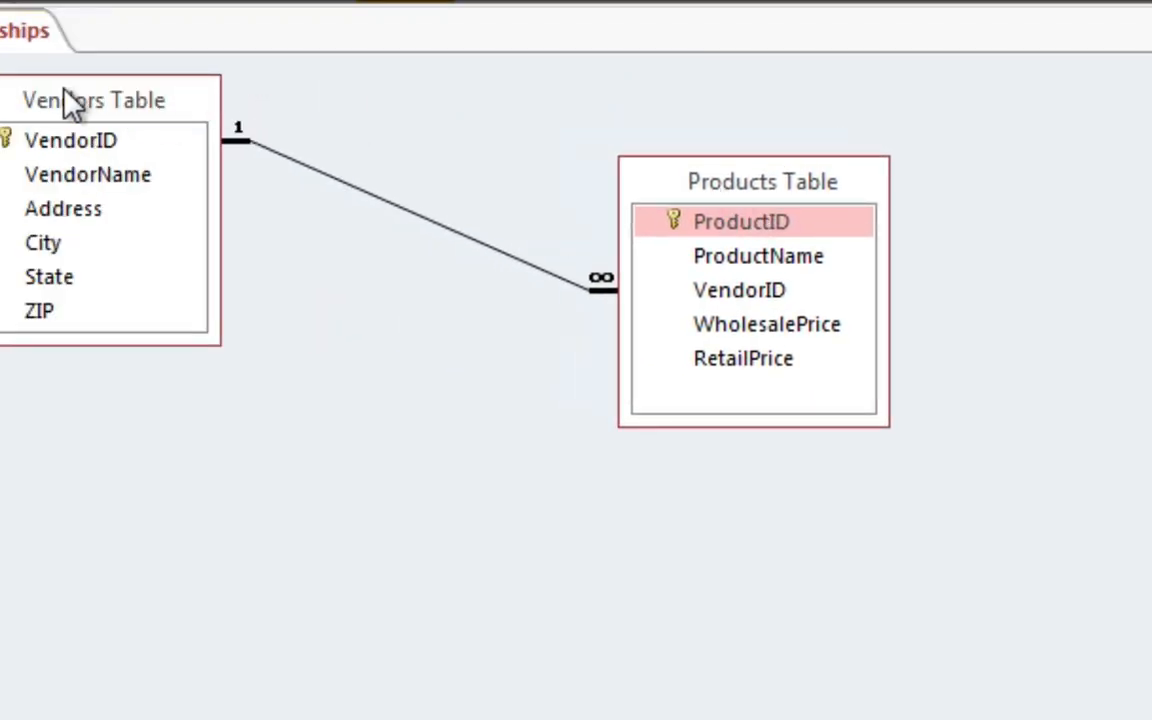
drag(64, 103, 200, 160)
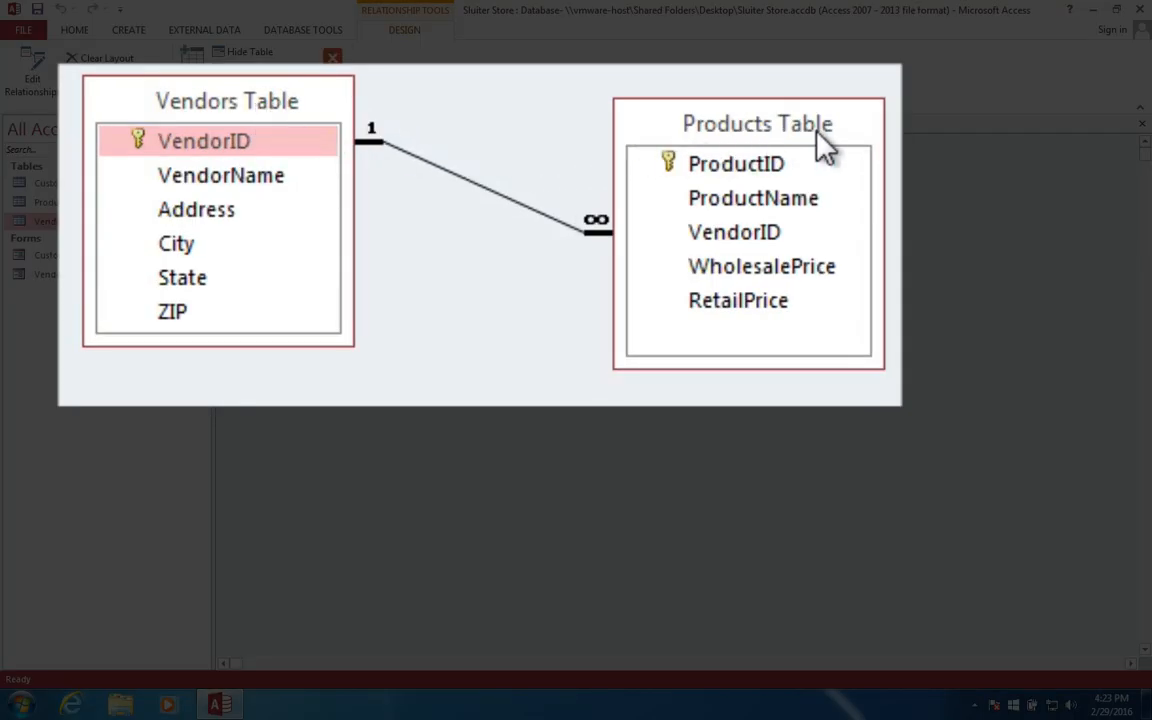
drag(743, 141, 684, 200)
click(655, 309)
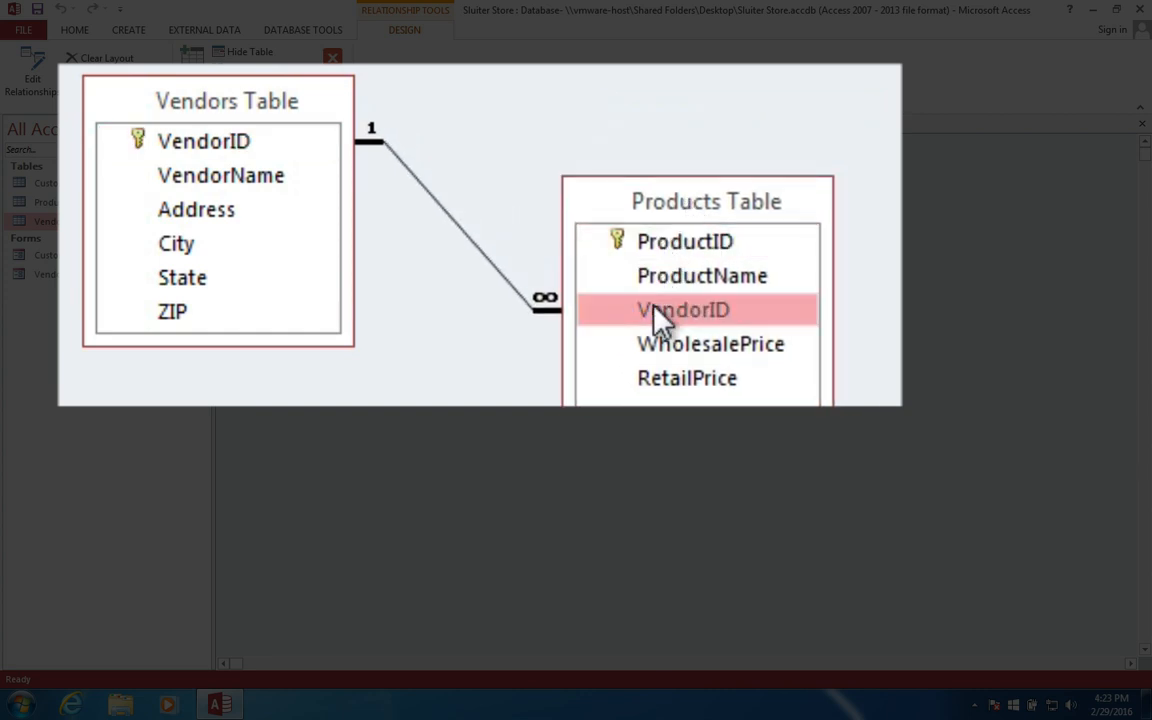
click(218, 150)
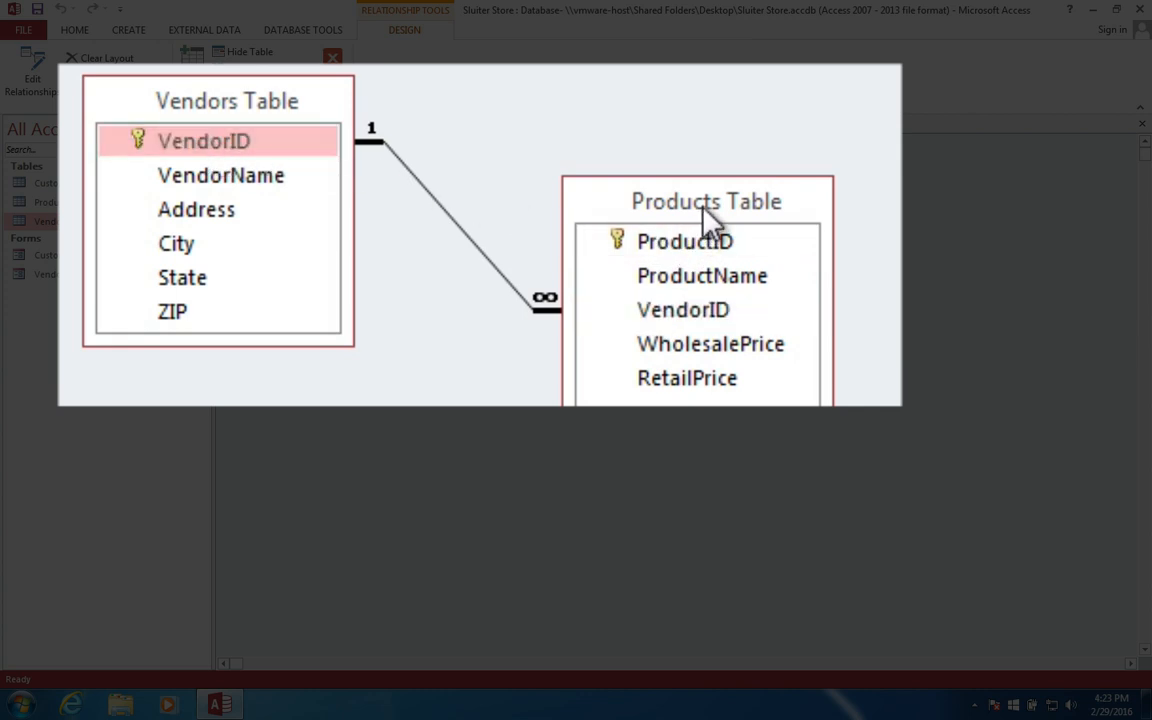
Step: Select the linked VendorID fields in the Products Table and Vendors Table, then close the relationships diagram and save its layout
click(681, 311)
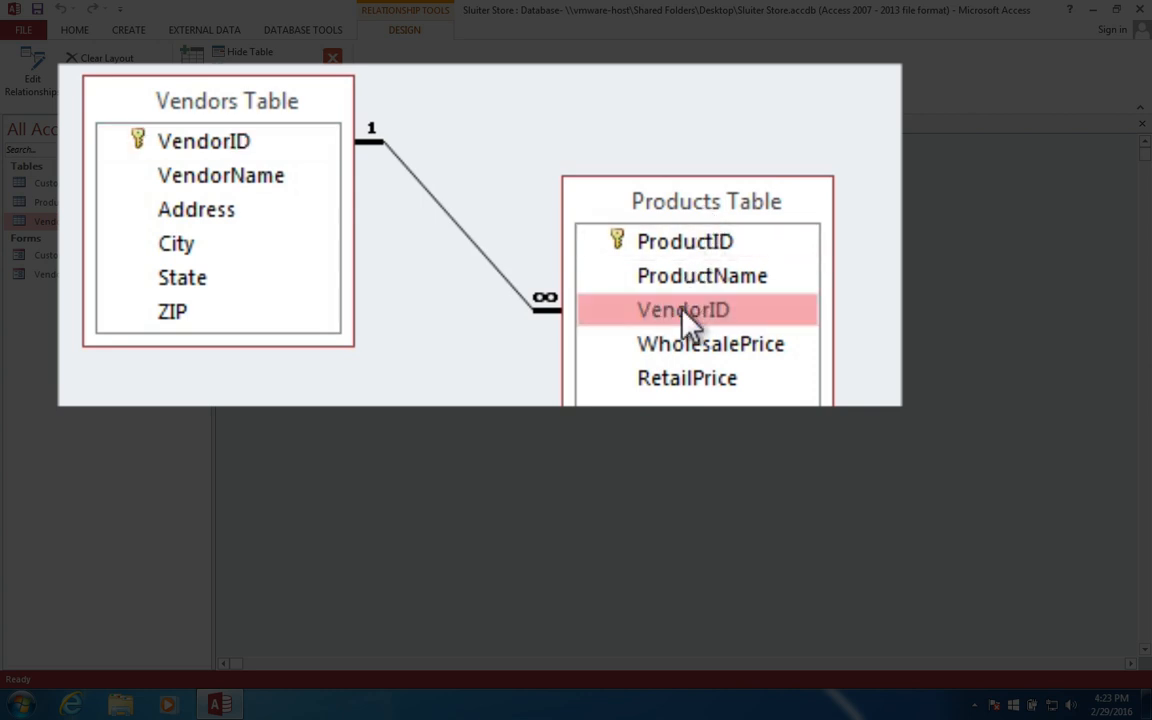
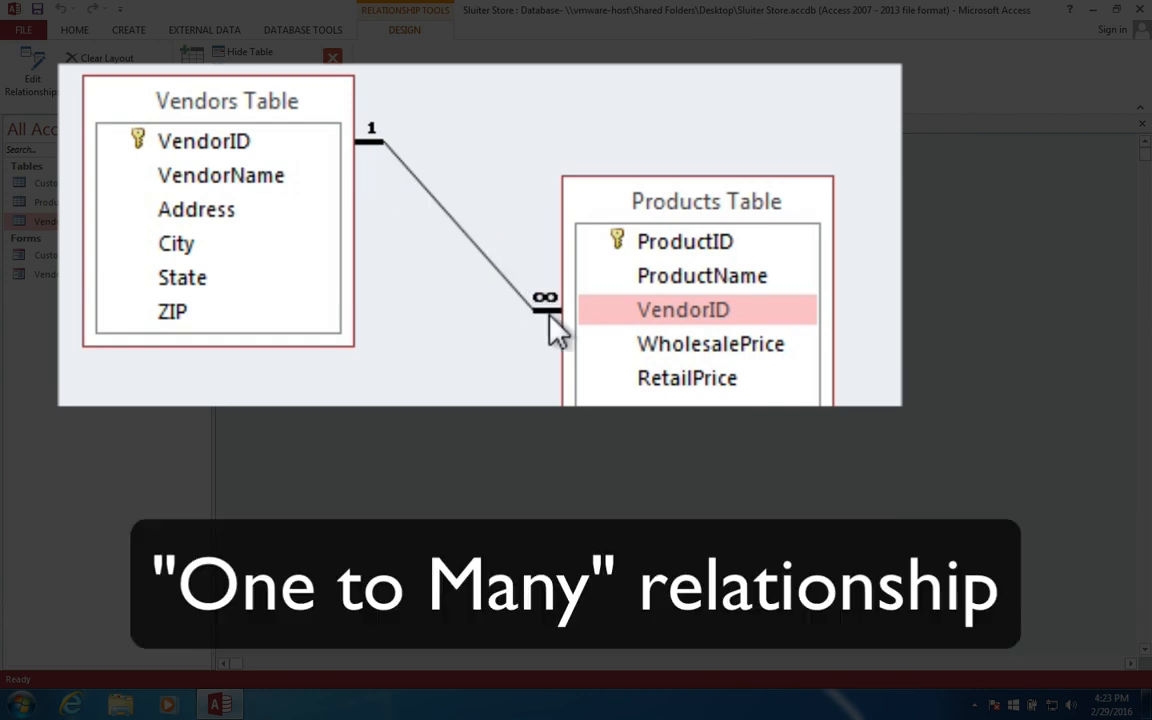
click(228, 148)
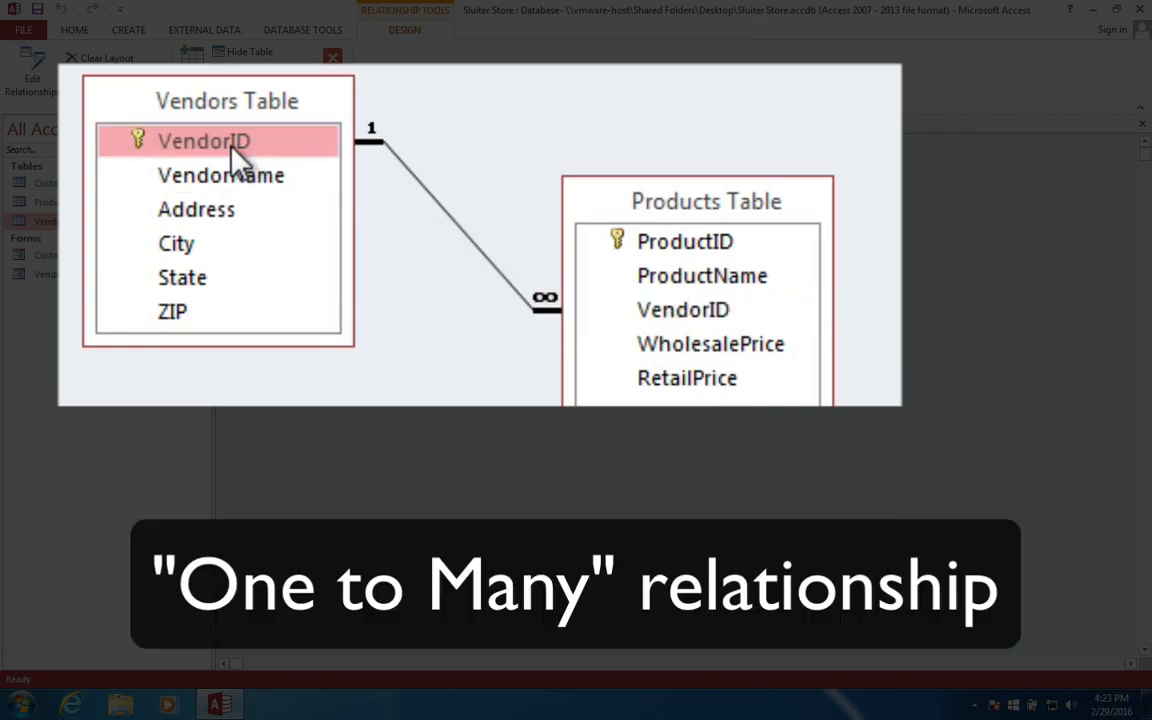
click(662, 318)
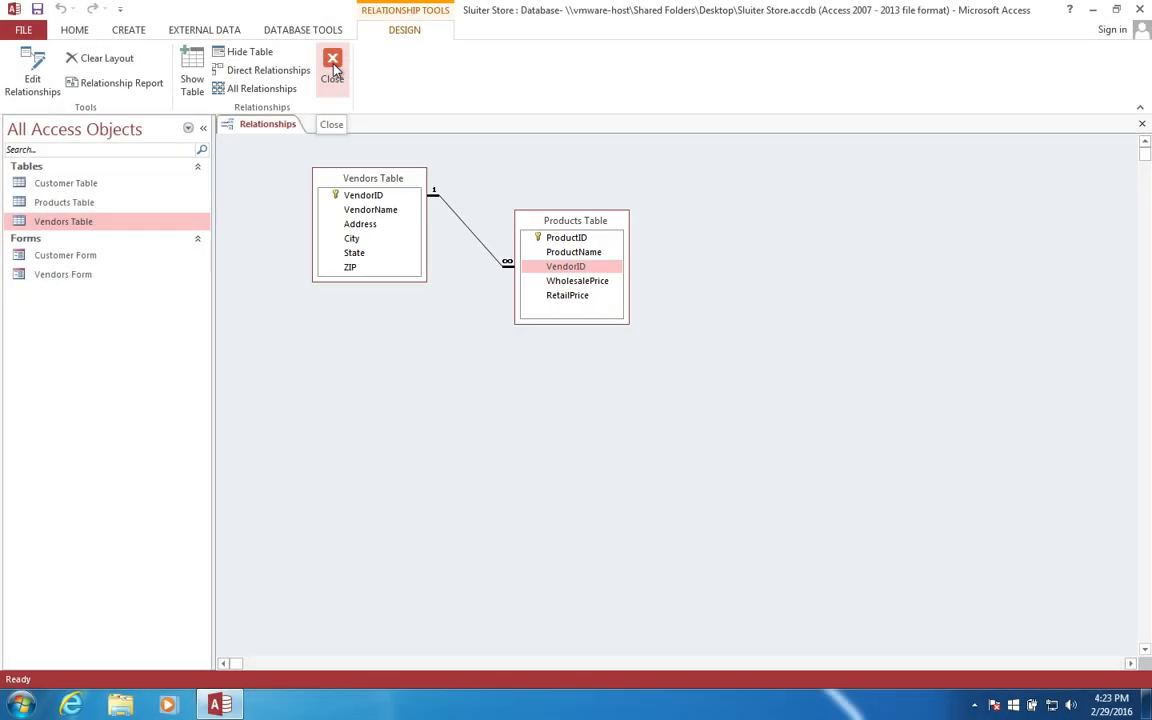
click(333, 66)
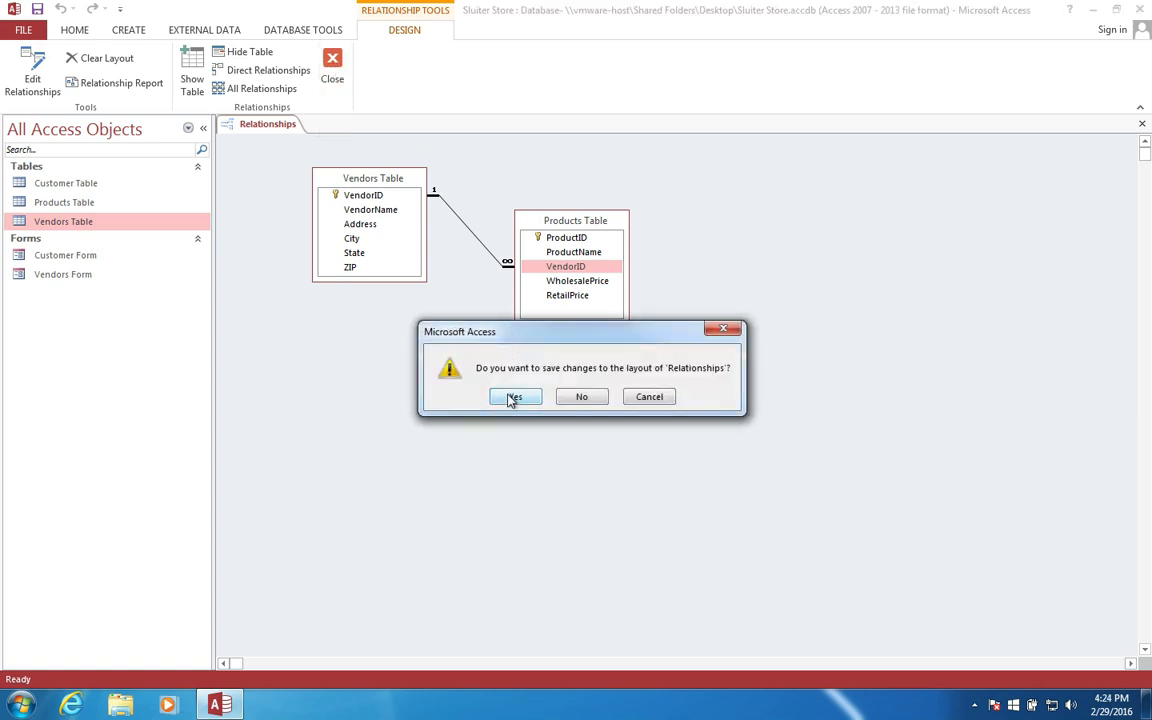
click(512, 397)
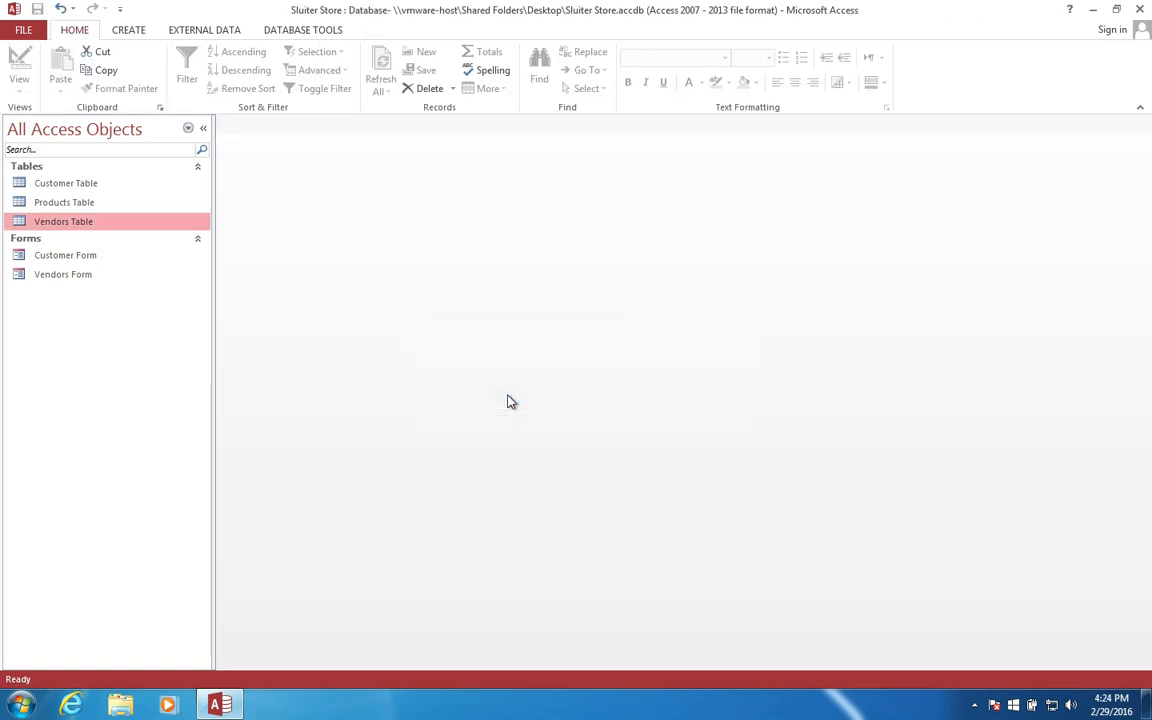
Step: Open the Products Table and add a product named iPhone with Apple Computer as its vendor
double_click(69, 204)
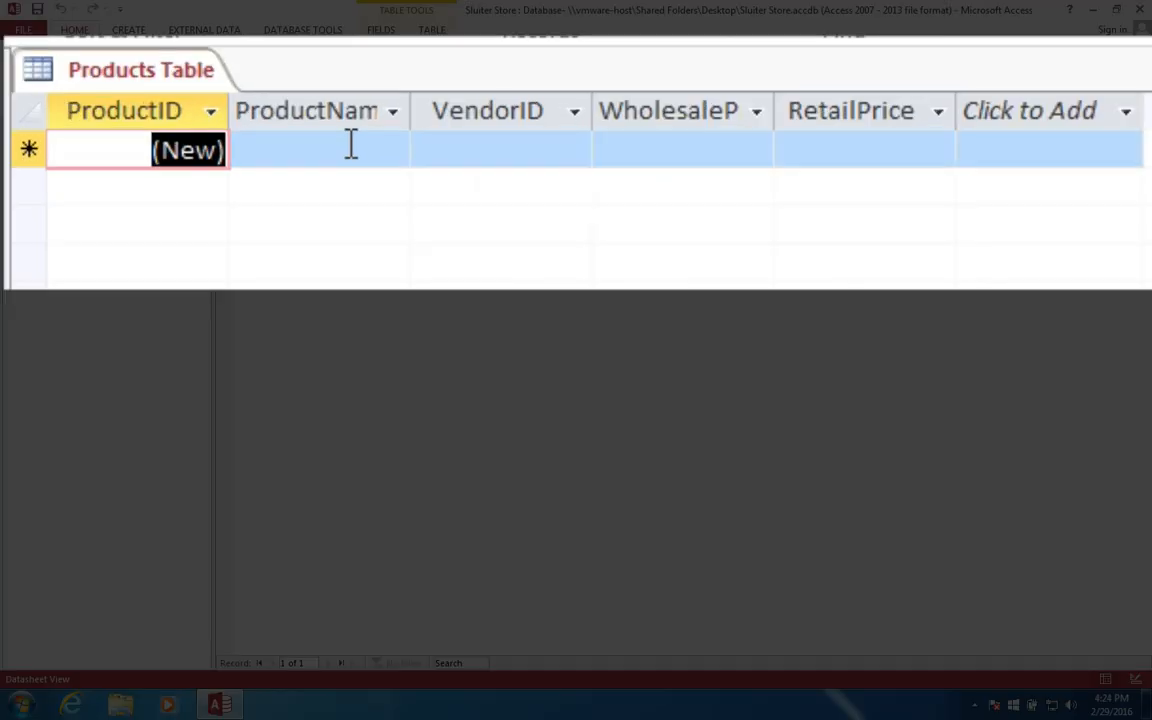
click(359, 155)
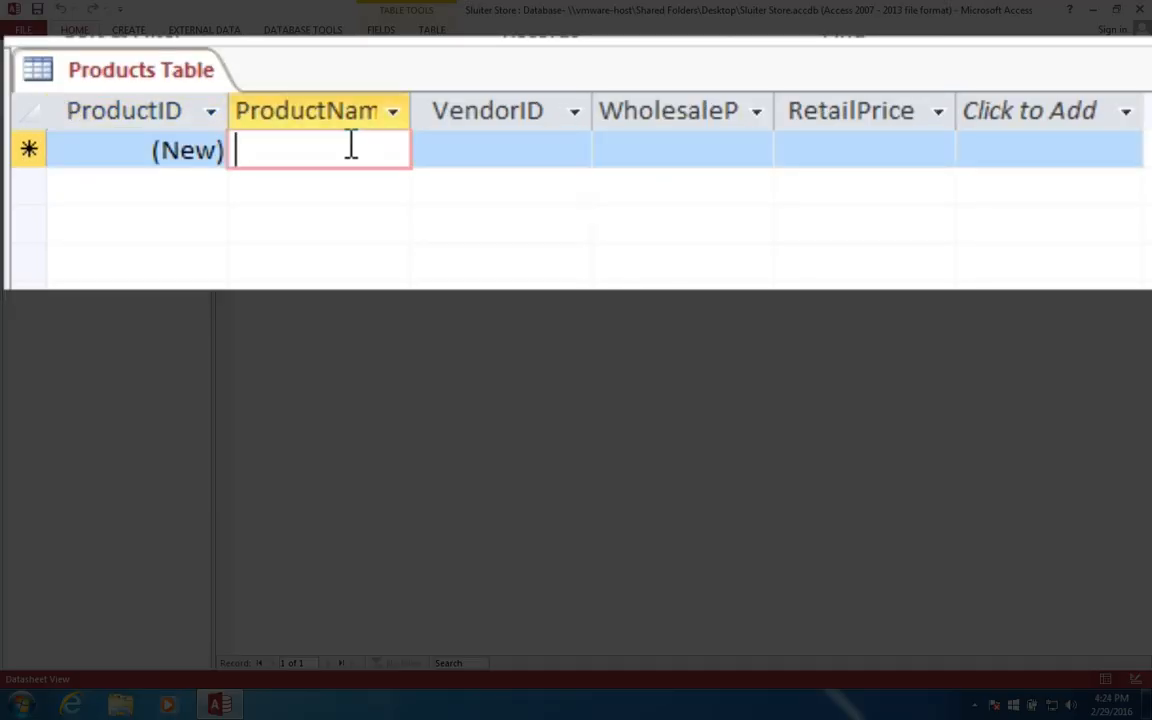
text(iPhone)
key(Tab)
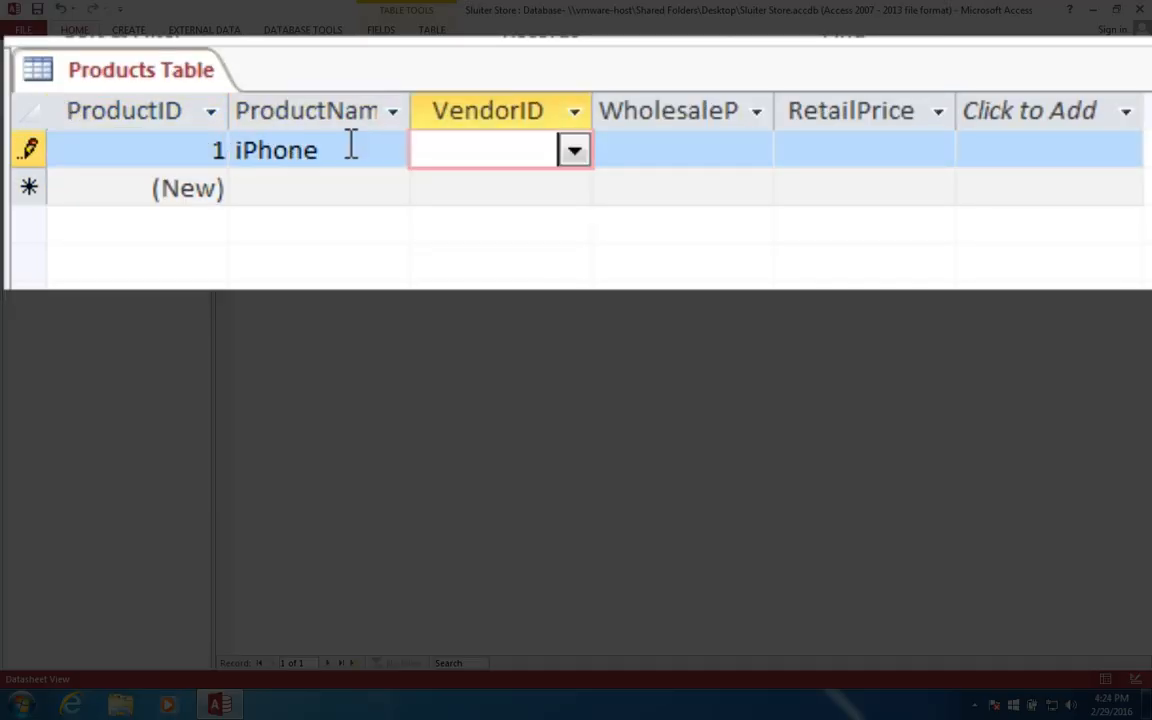
click(575, 152)
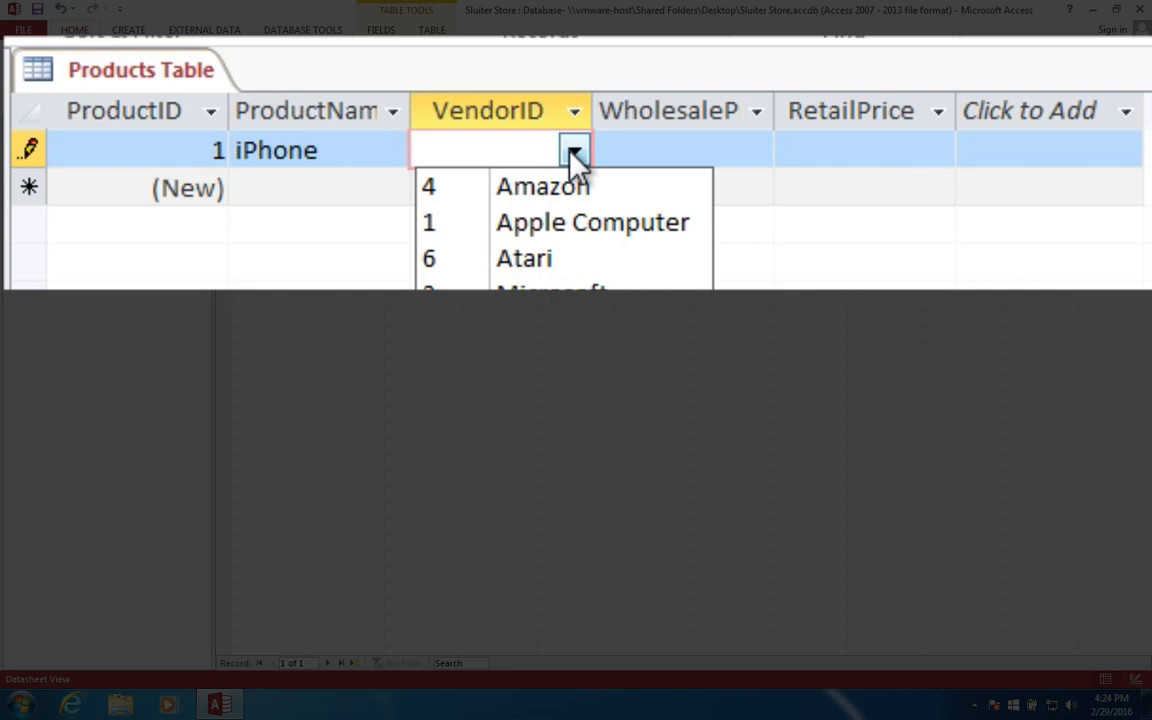
click(562, 230)
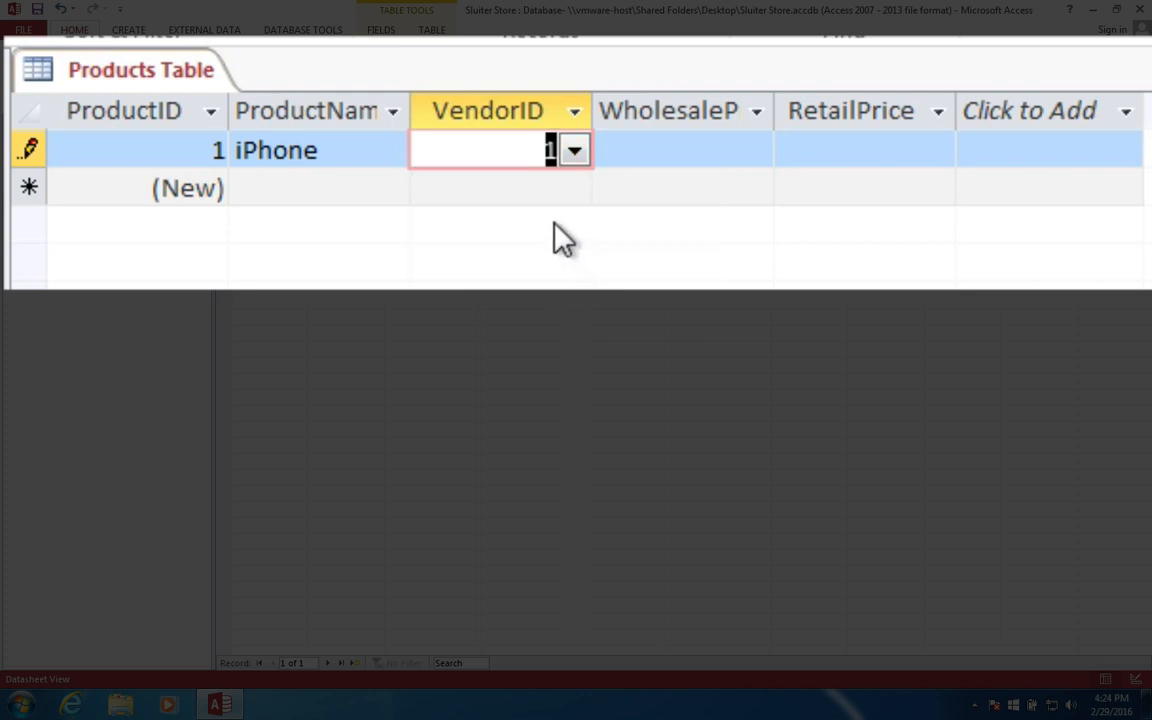
Step: Set the iPhone record's wholesale price to 400 and its retail price to 650
click(672, 150)
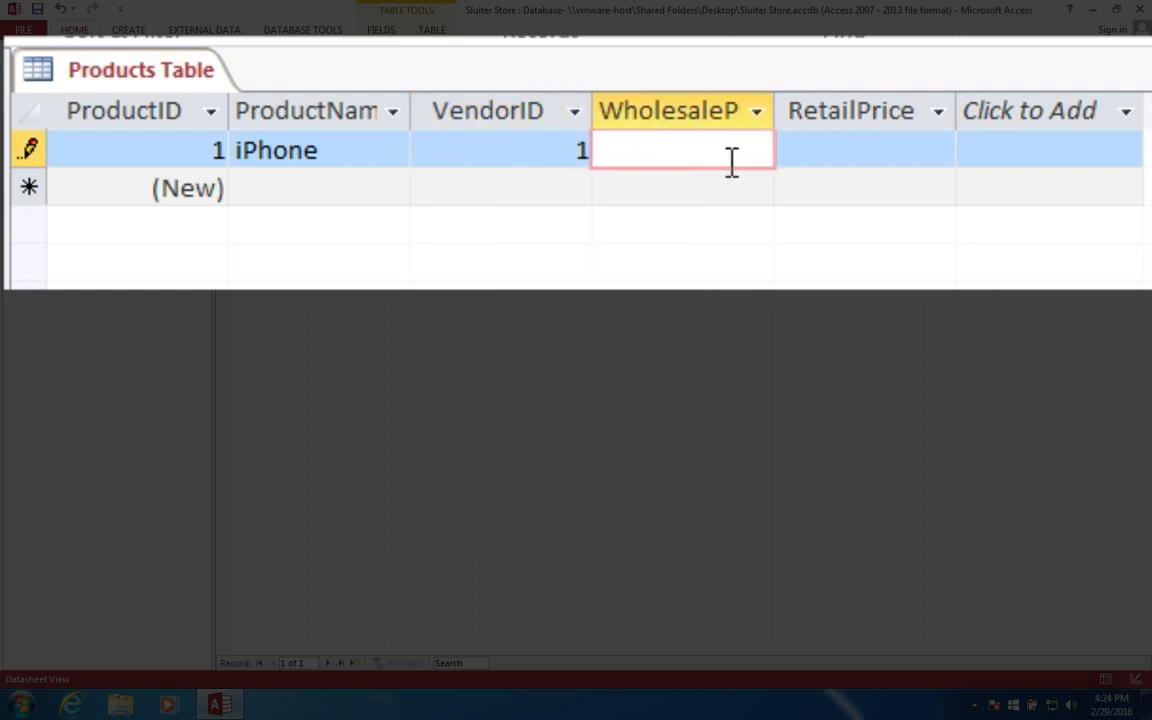
text(400)
key(Tab)
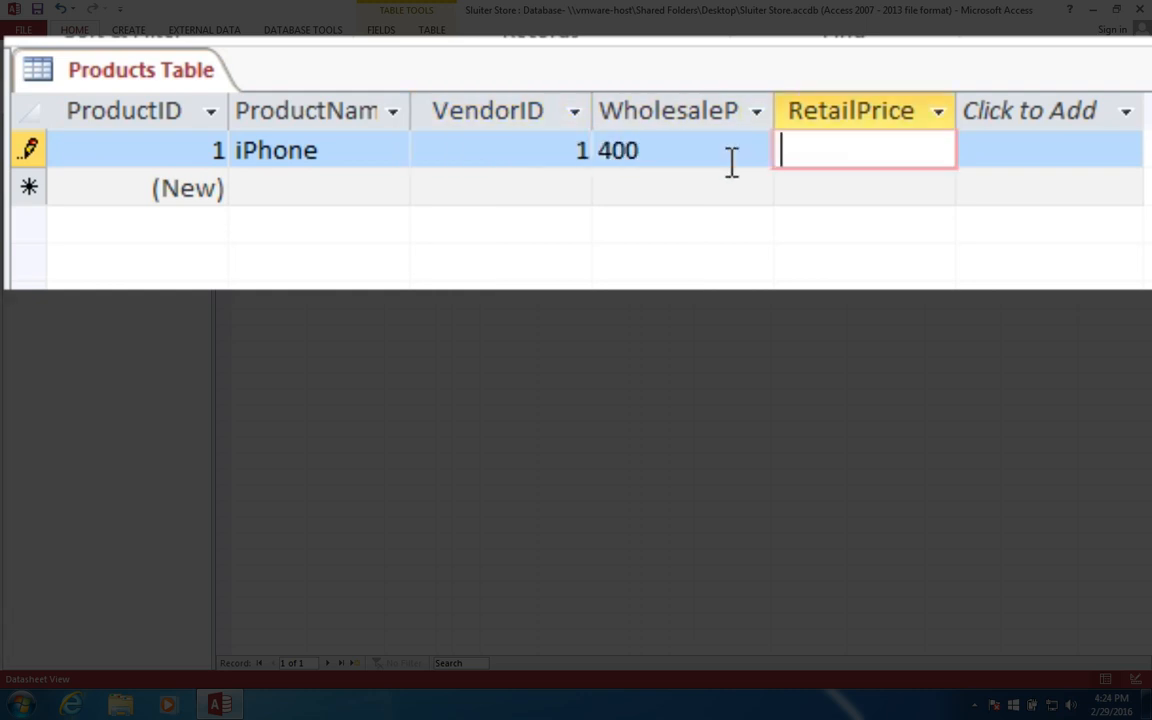
text(650)
key(Tab)
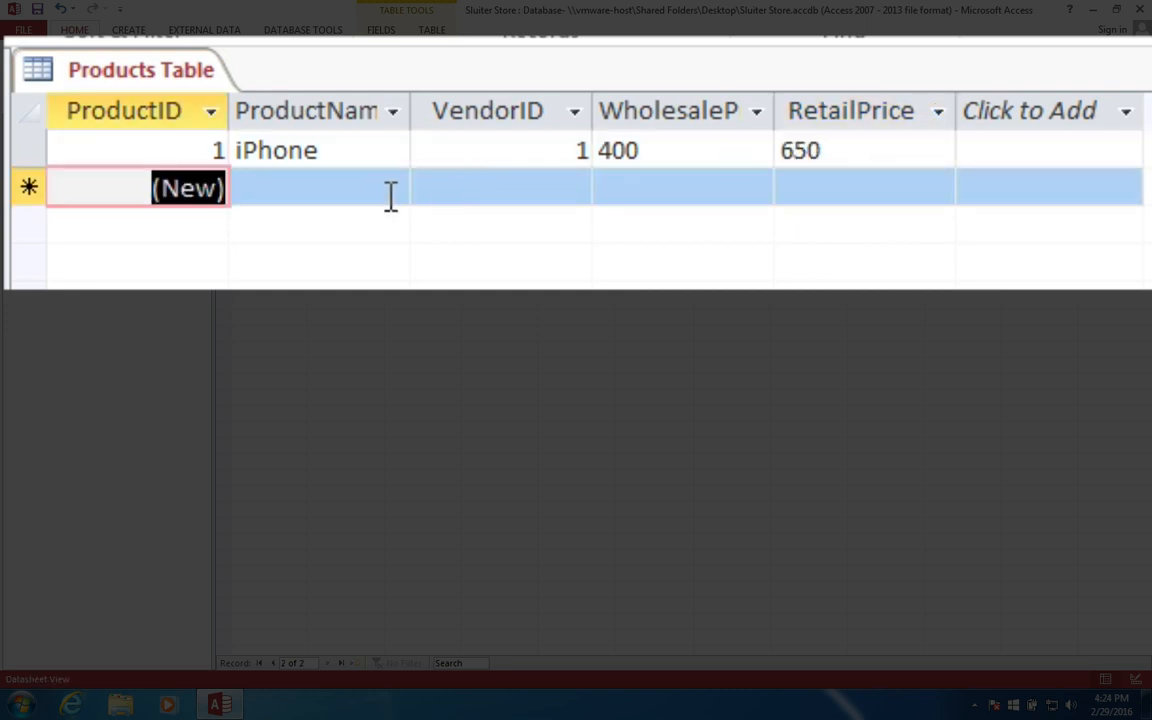
Step: Add a second product named WindowsV10 with Microsoft as its vendor
click(330, 188)
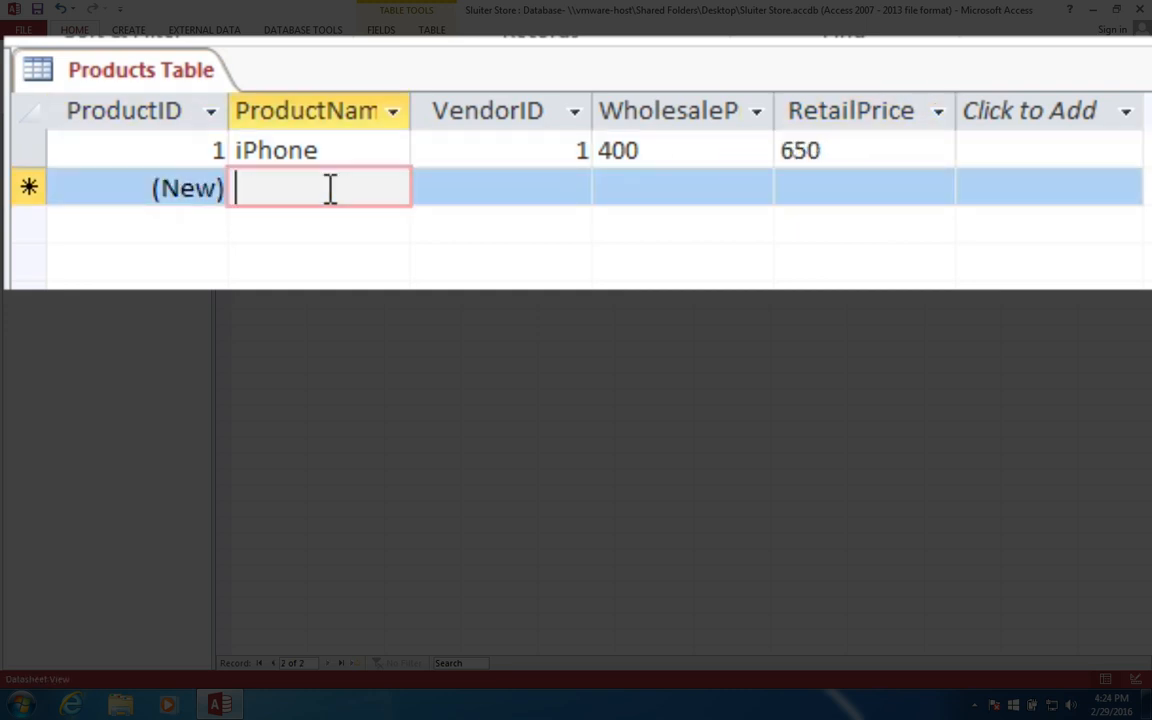
text(Windows)
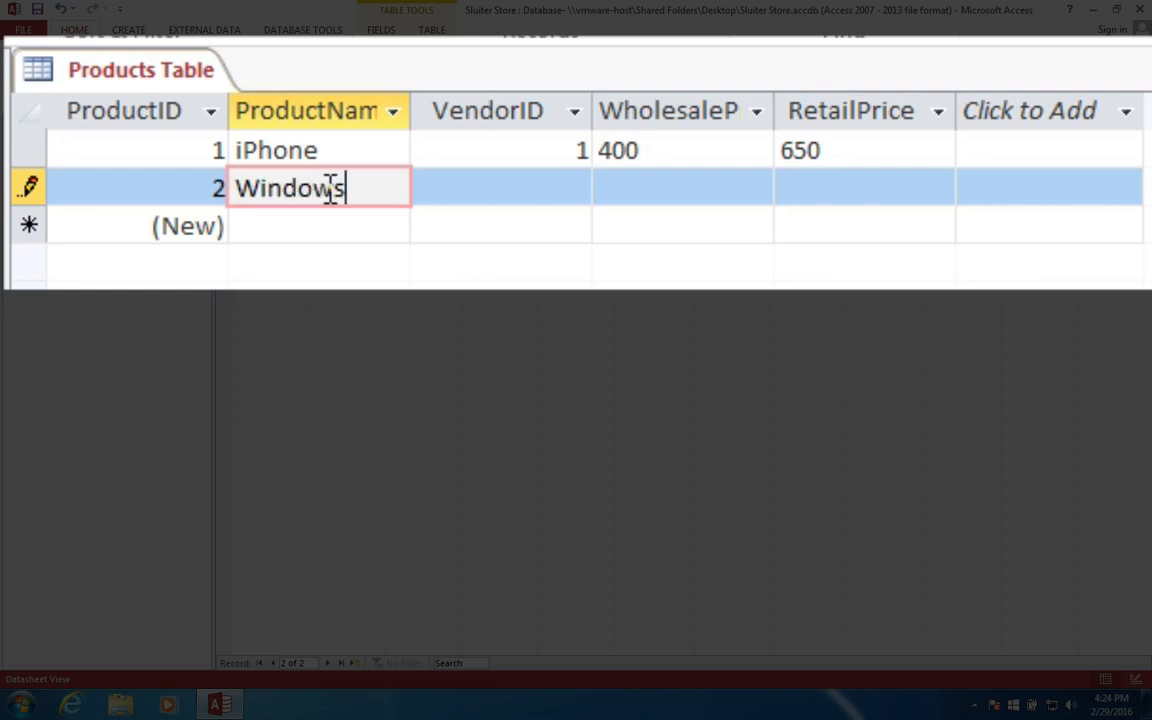
text(v)
key(BackSpace)
text(V10)
key(Tab)
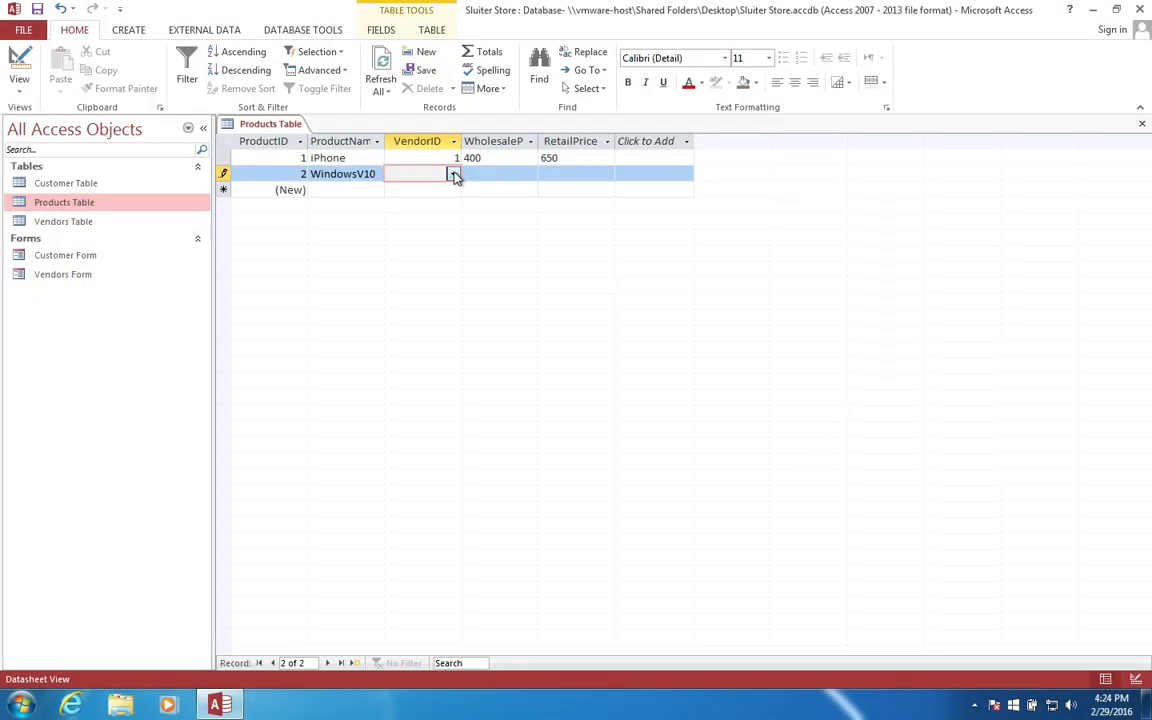
click(575, 190)
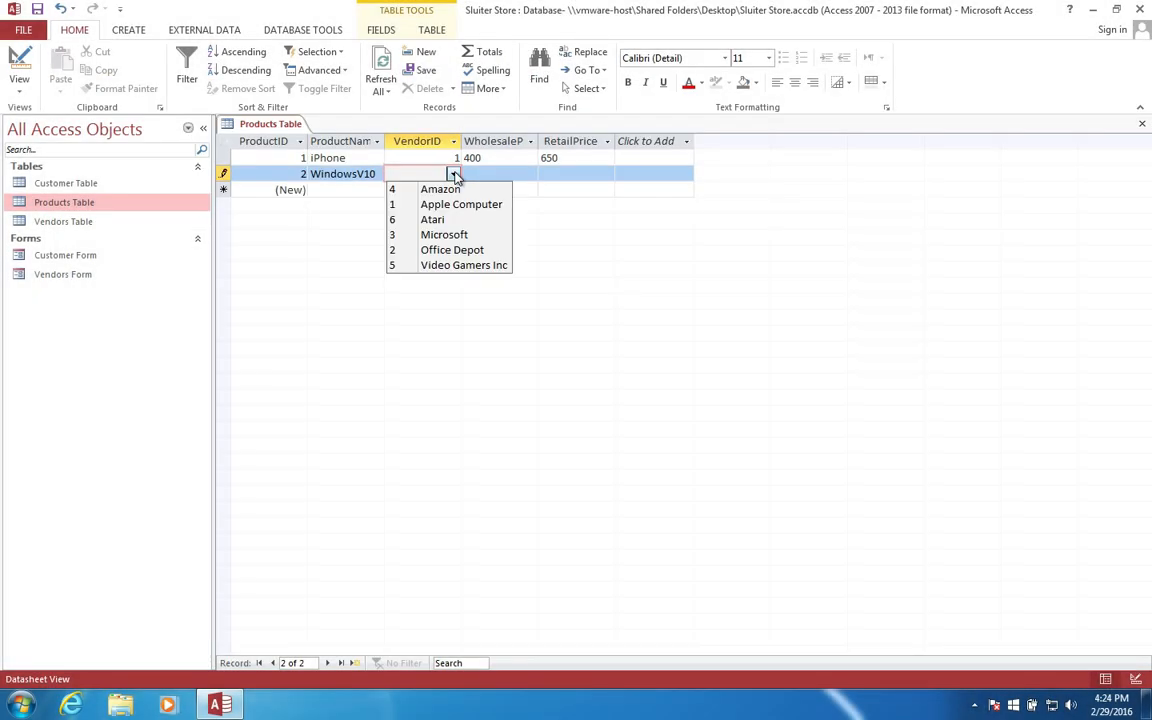
click(450, 234)
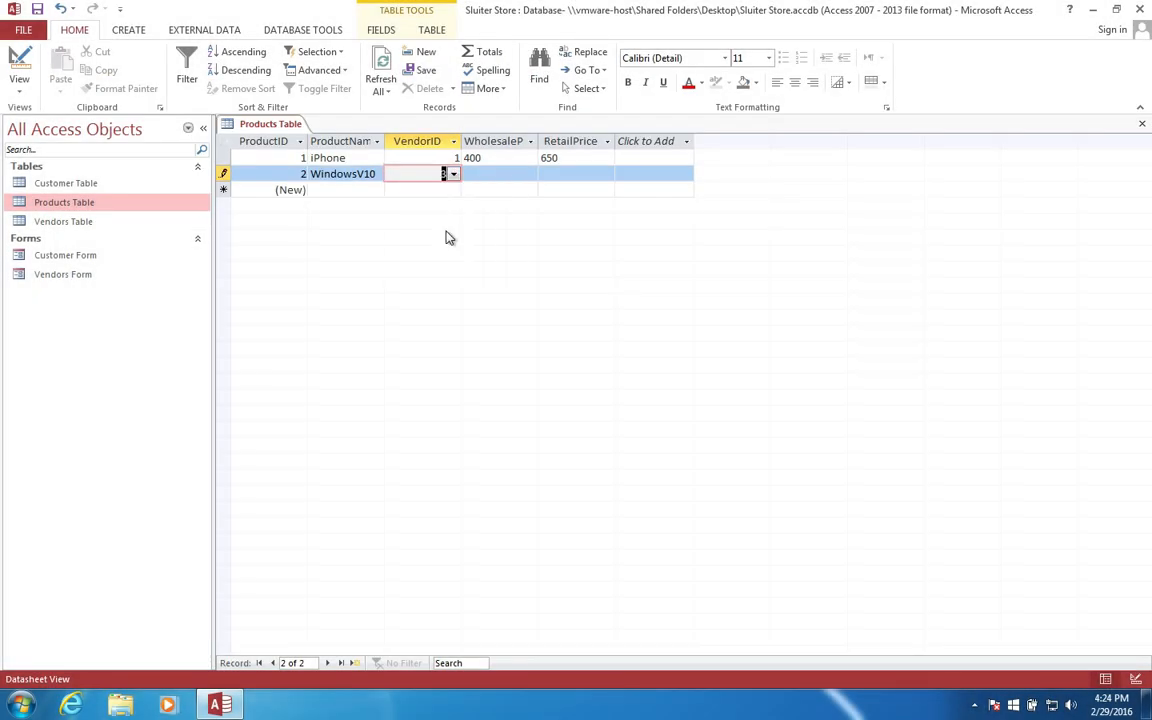
Step: Set the WindowsV10 record's wholesale price to 45 and retail price to 120, and move on to a new record
click(488, 178)
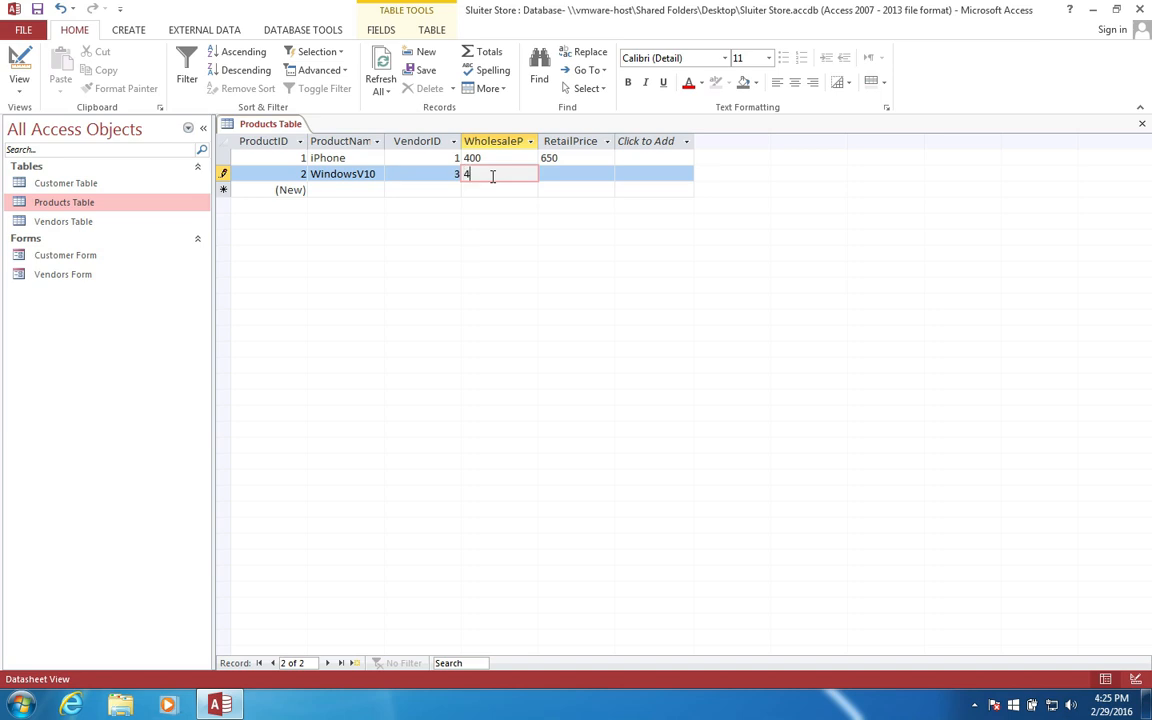
text(45)
click(561, 173)
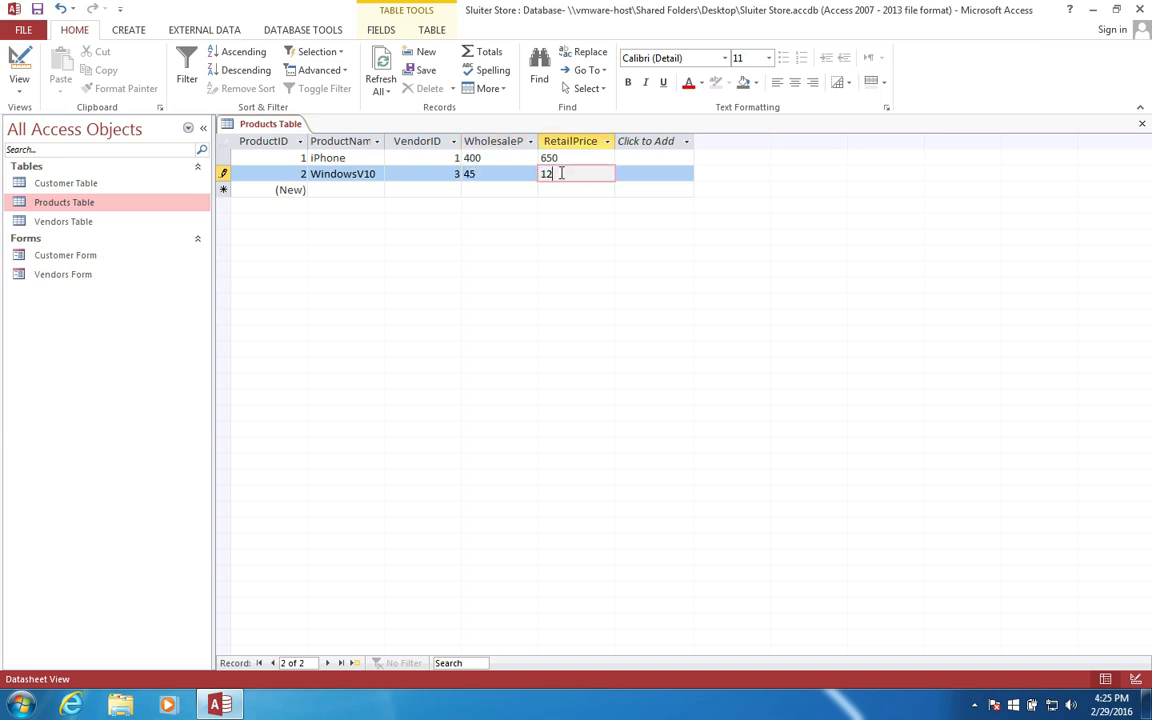
click(335, 190)
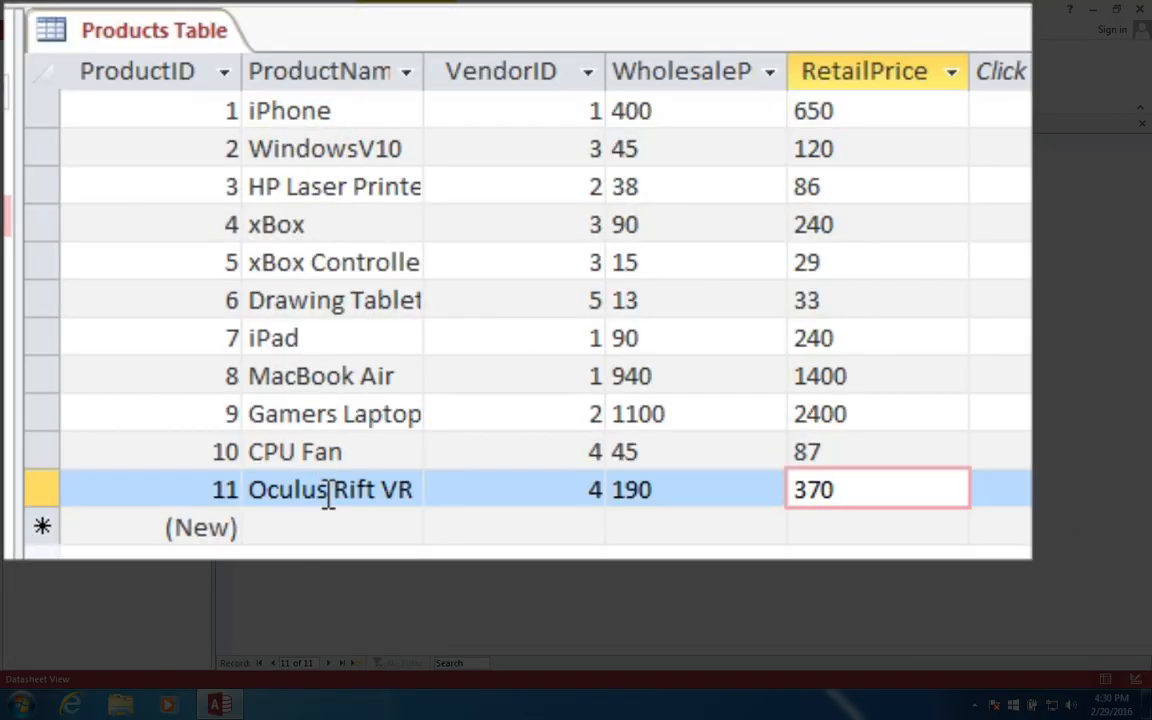
Step: Look through the VendorID choices in the Drawing Tablet and Gamers Laptop records without changing them
click(580, 303)
click(589, 301)
click(590, 301)
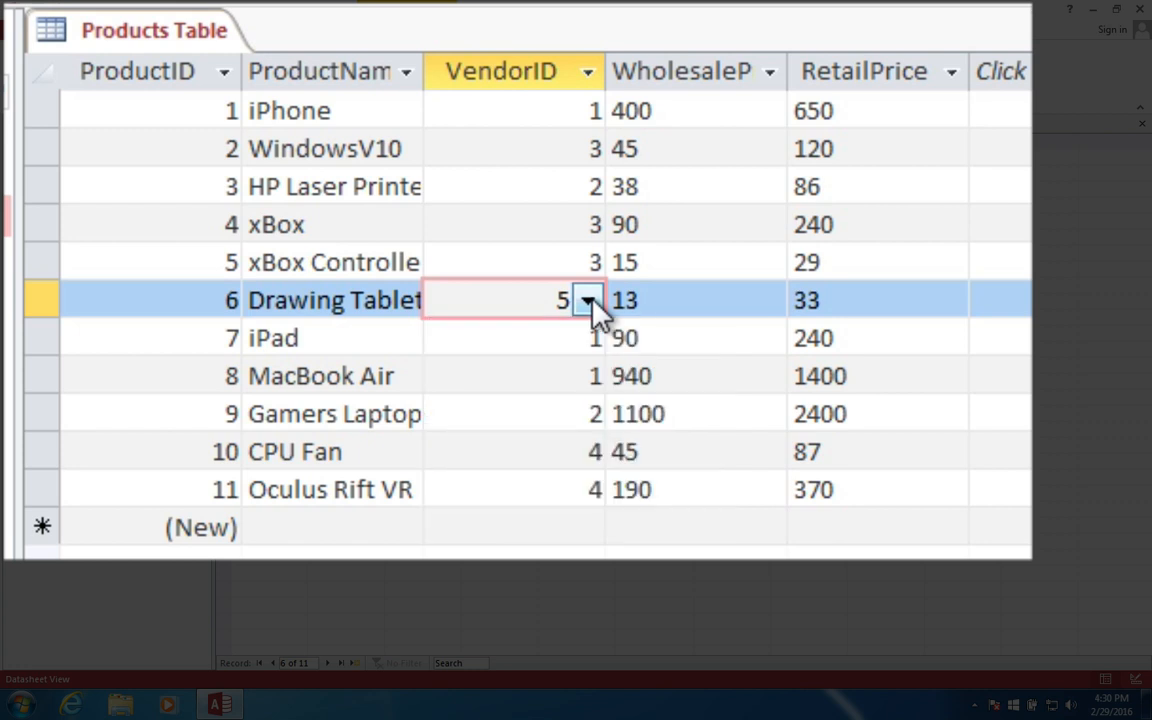
click(570, 412)
click(589, 414)
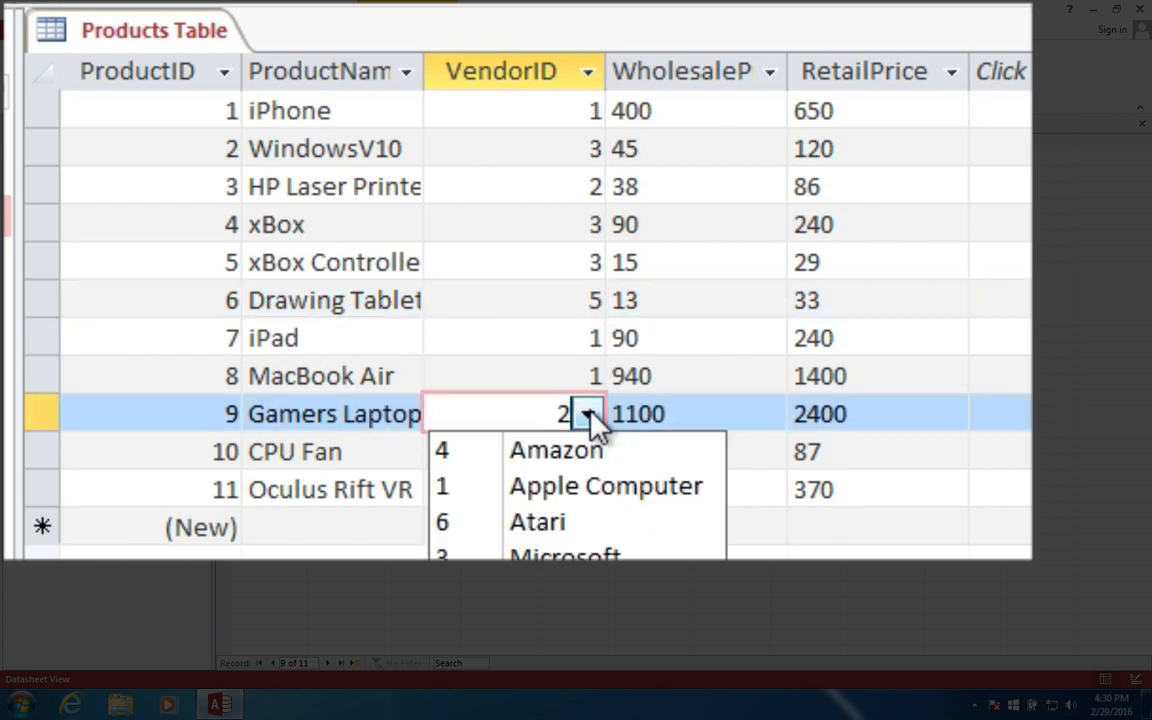
click(589, 414)
click(679, 195)
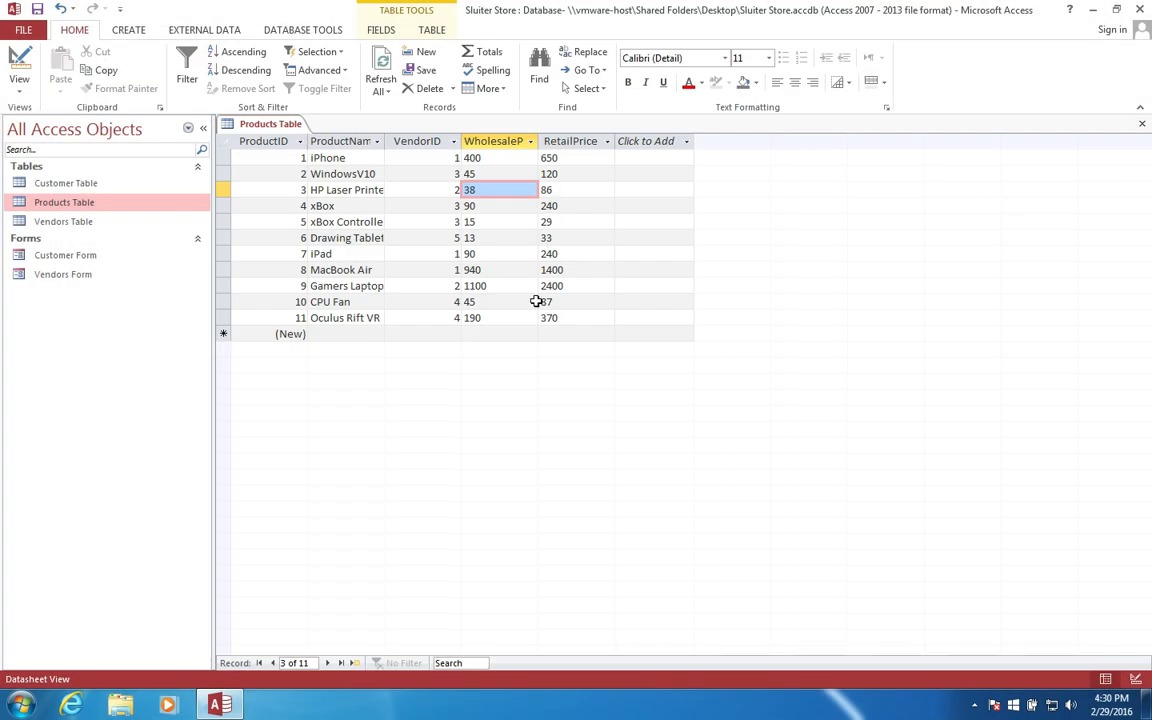
Step: Close the completed Products Table
right_click(282, 125)
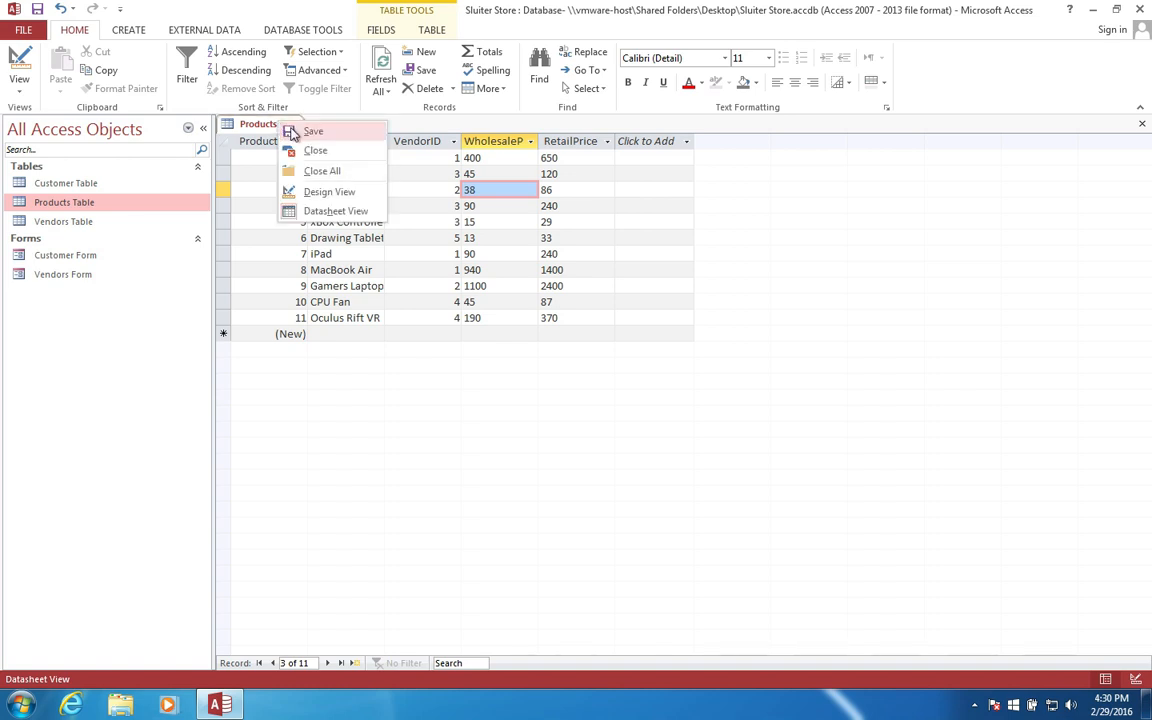
click(257, 121)
right_click(268, 124)
click(295, 152)
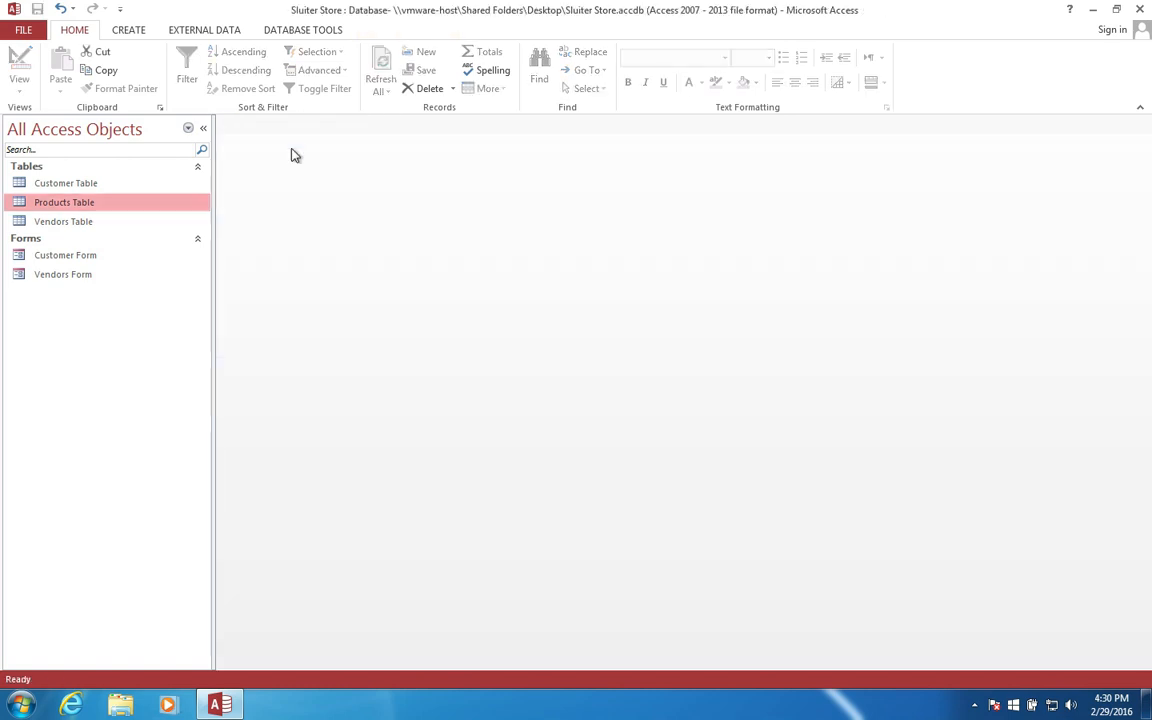
Step: Create a form based on the Products Table and narrow its fields to about 1.94 inches
click(57, 278)
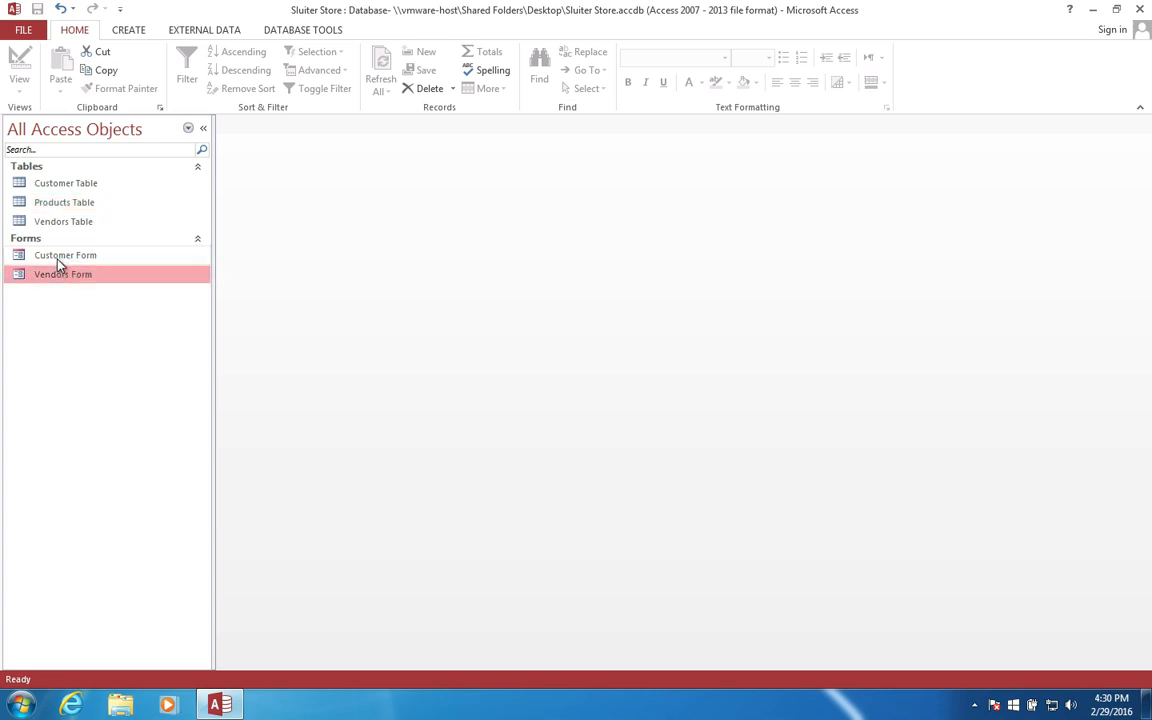
click(58, 262)
click(59, 278)
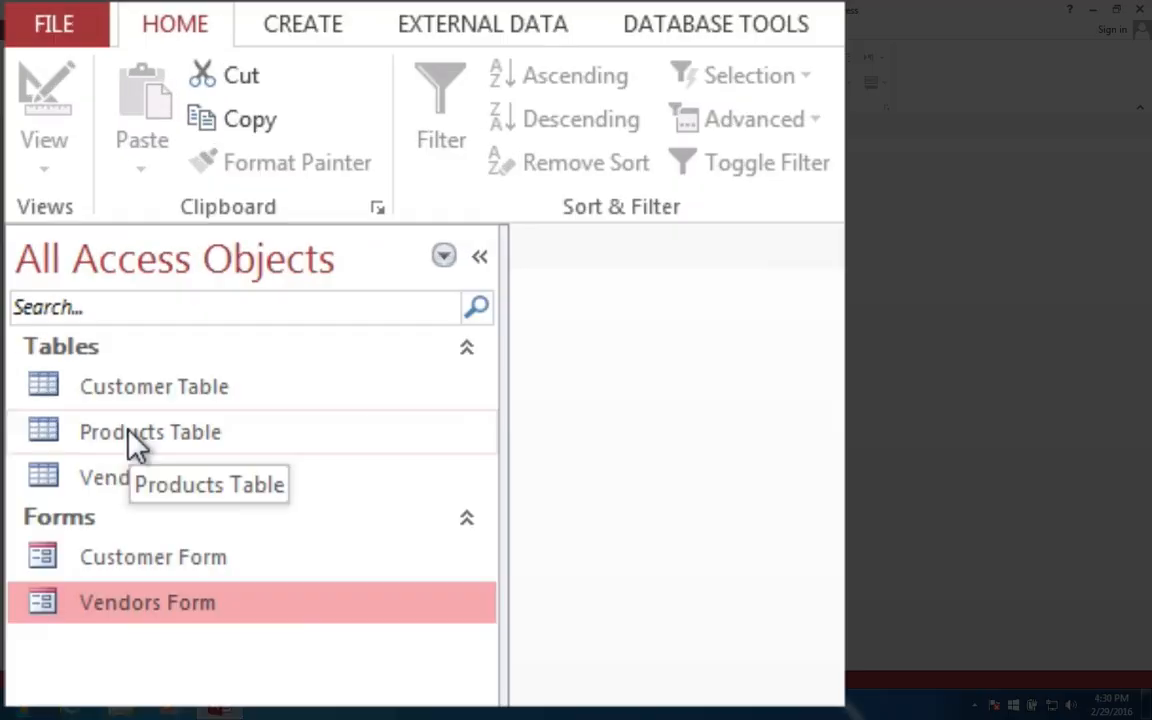
click(58, 204)
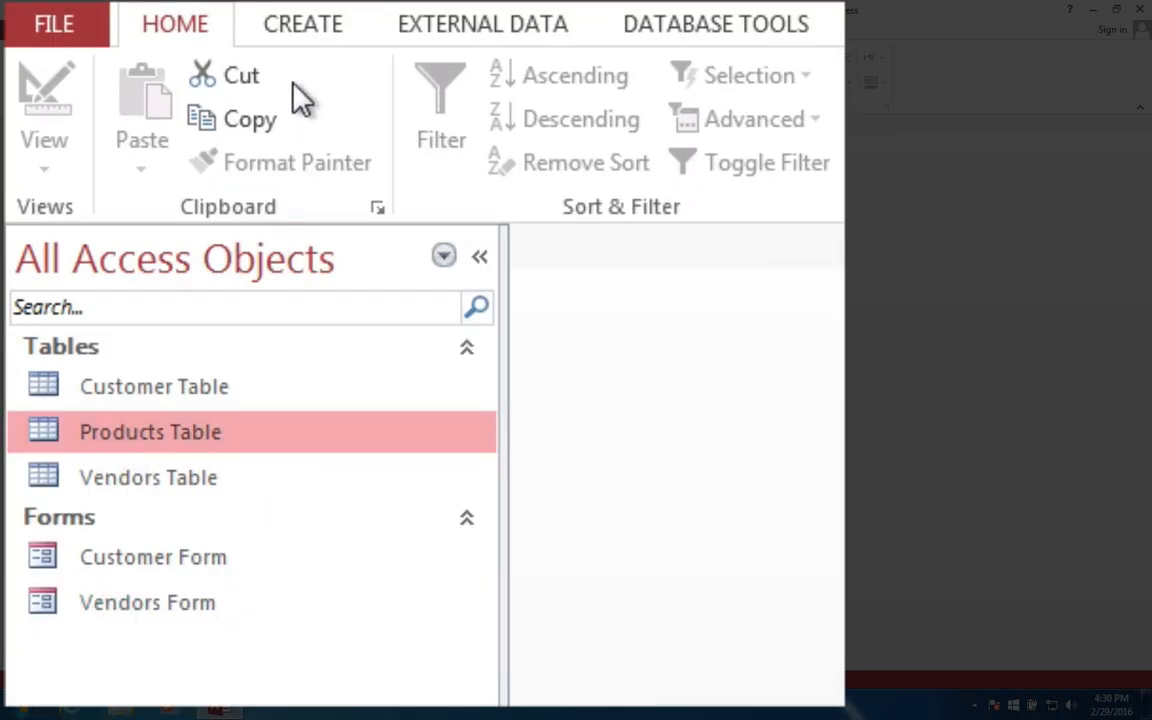
click(316, 27)
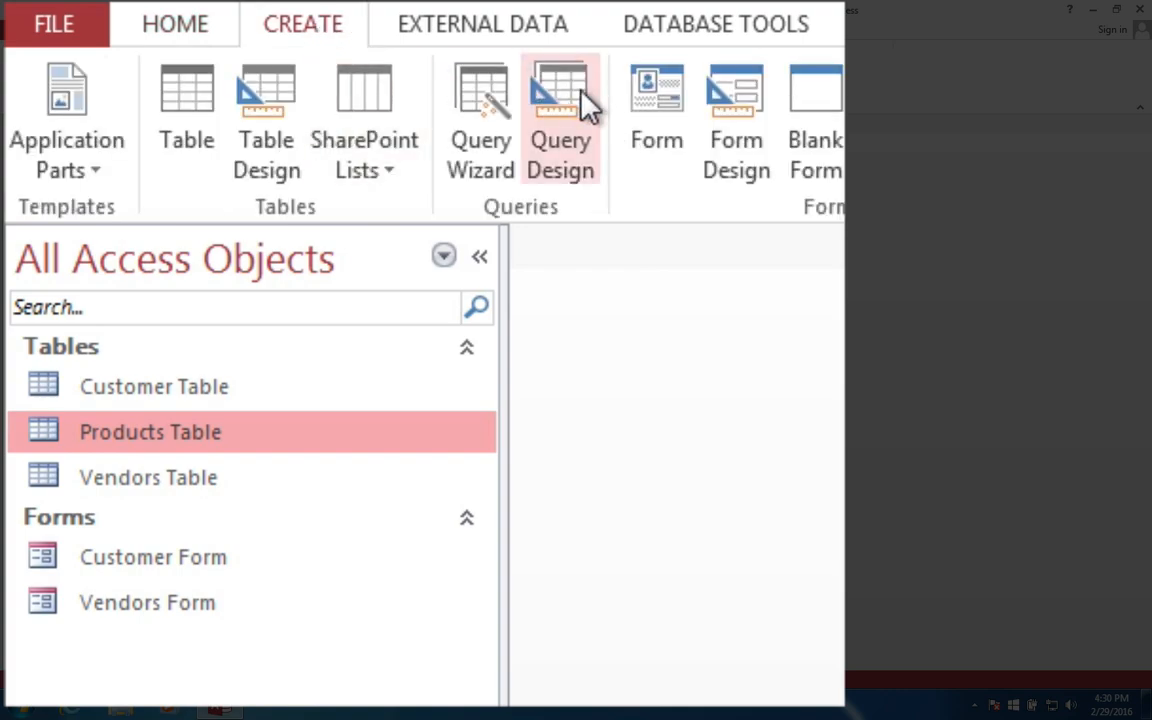
click(657, 112)
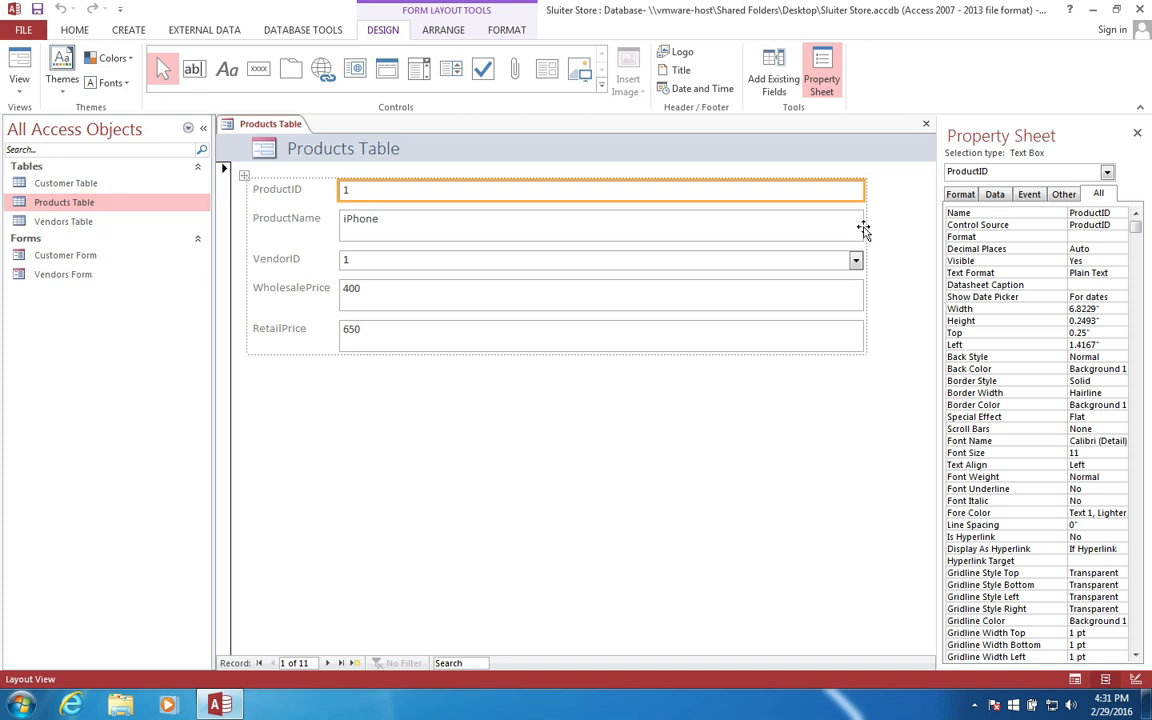
drag(862, 189, 490, 189)
Step: Switch the new products form to Form View and open its VendorID list of vendors
right_click(283, 127)
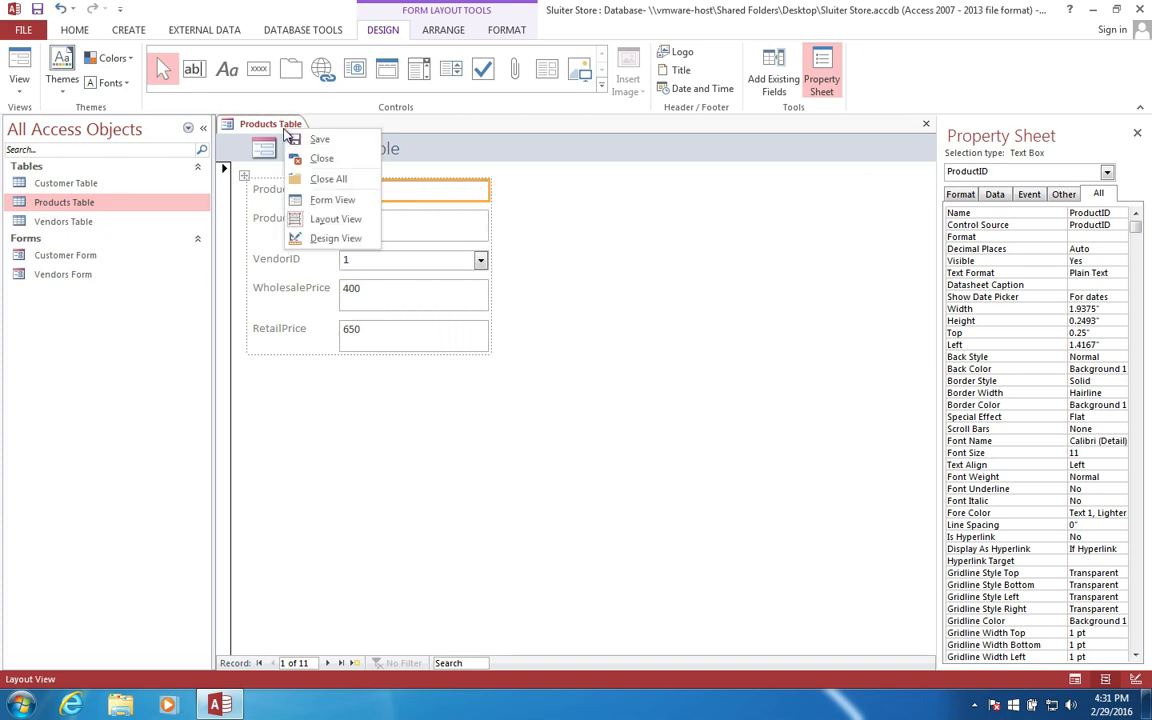
click(312, 200)
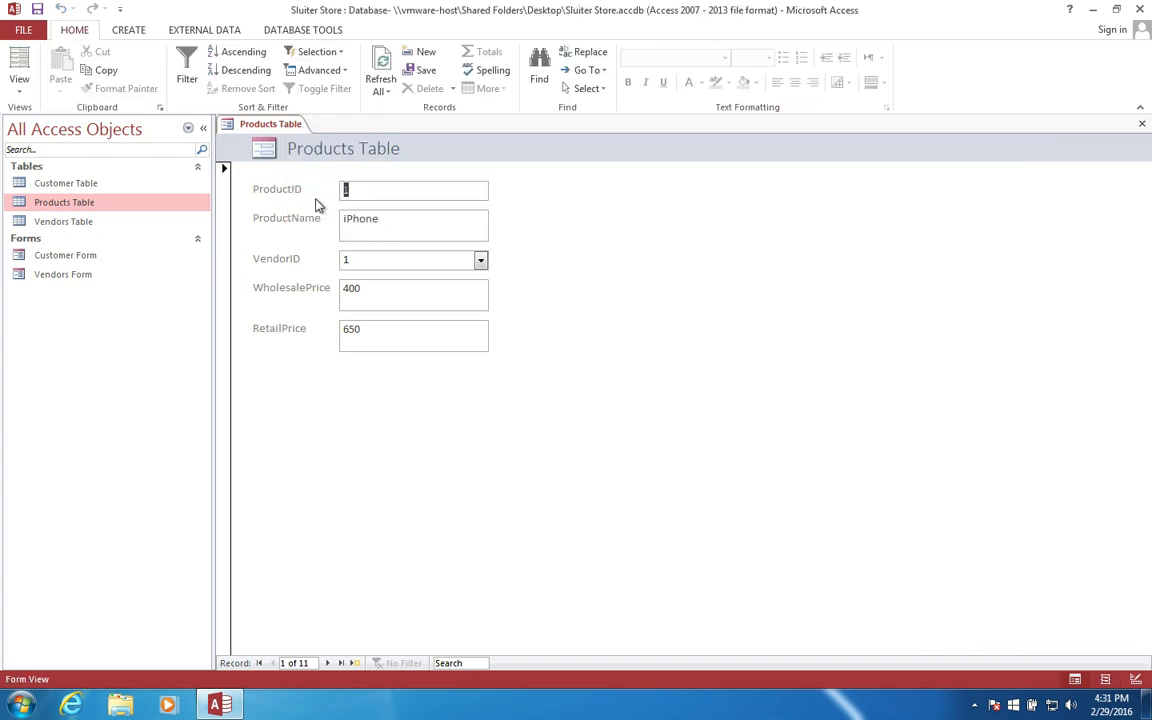
click(481, 262)
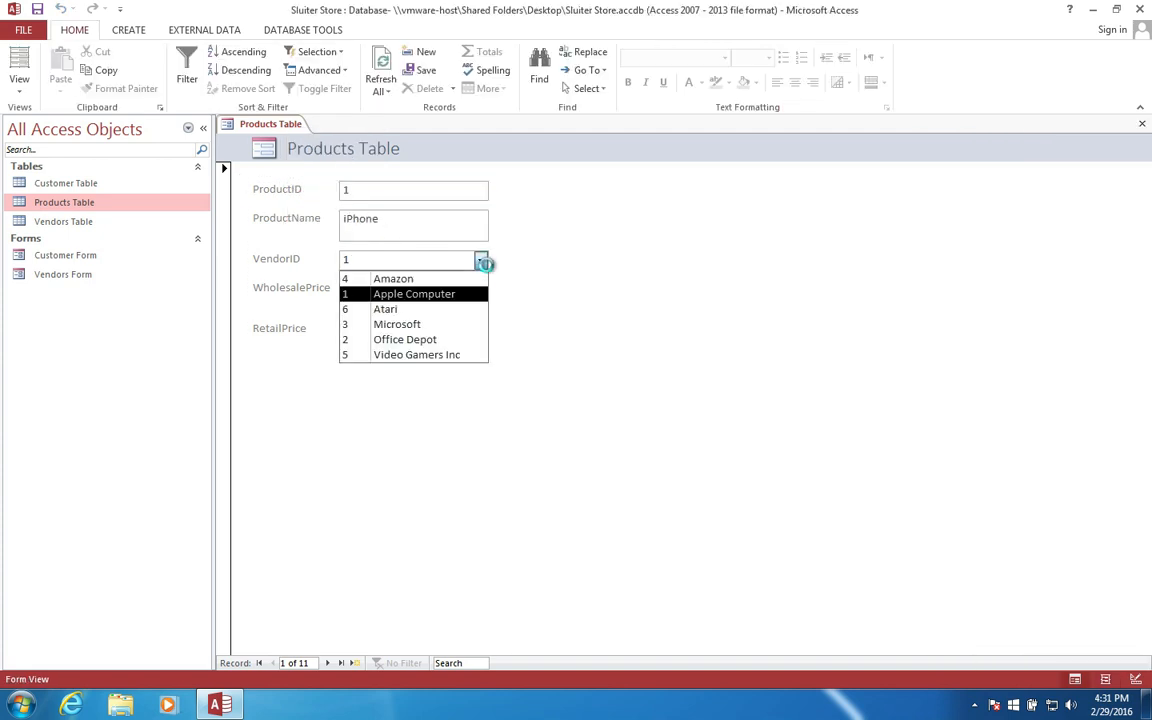
Step: Close the VendorID list unchanged and save the new form as Products Form
click(481, 262)
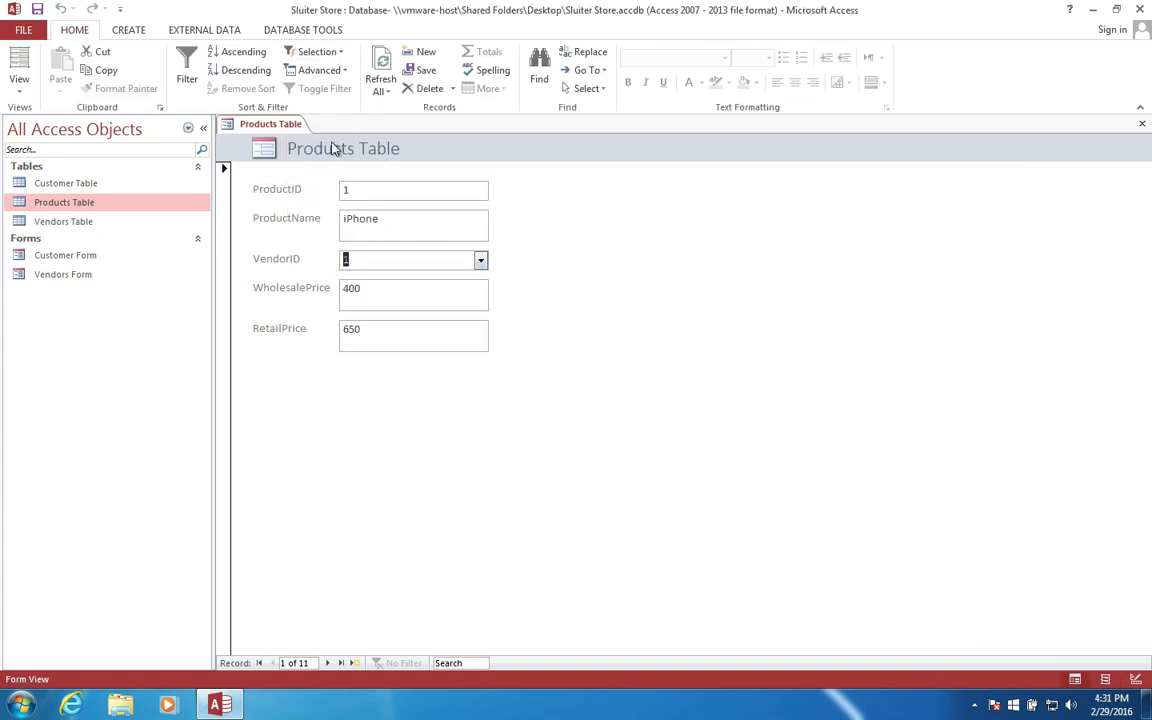
right_click(270, 127)
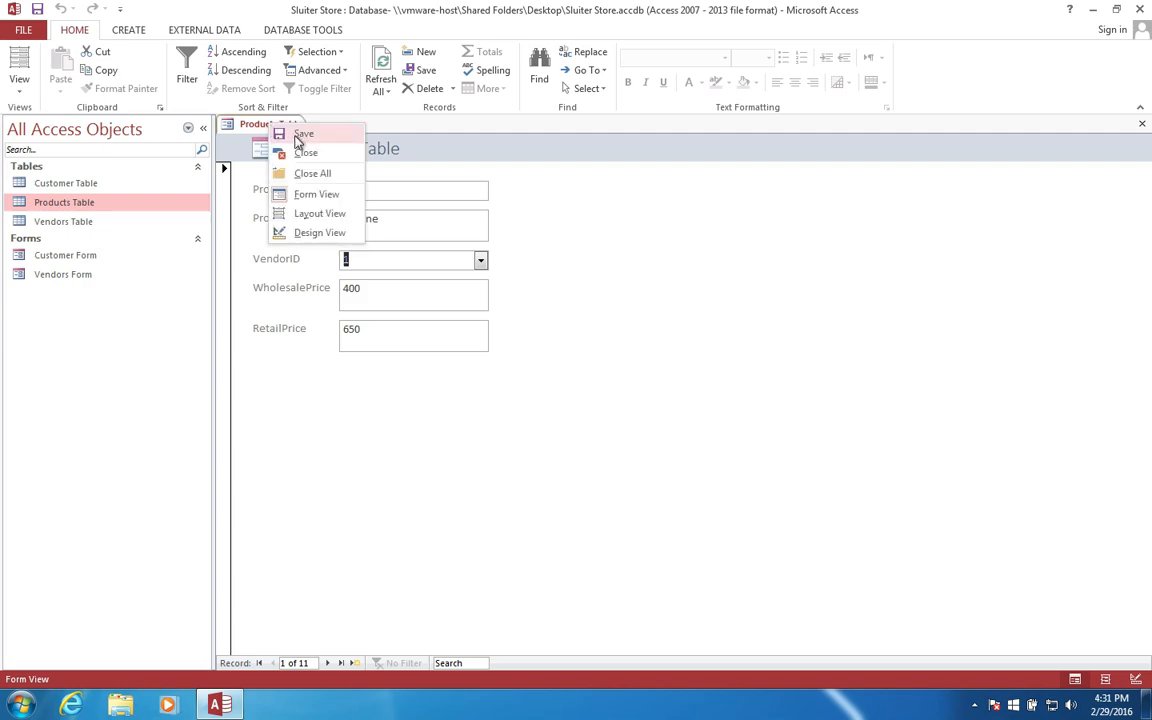
click(300, 135)
double_click(456, 242)
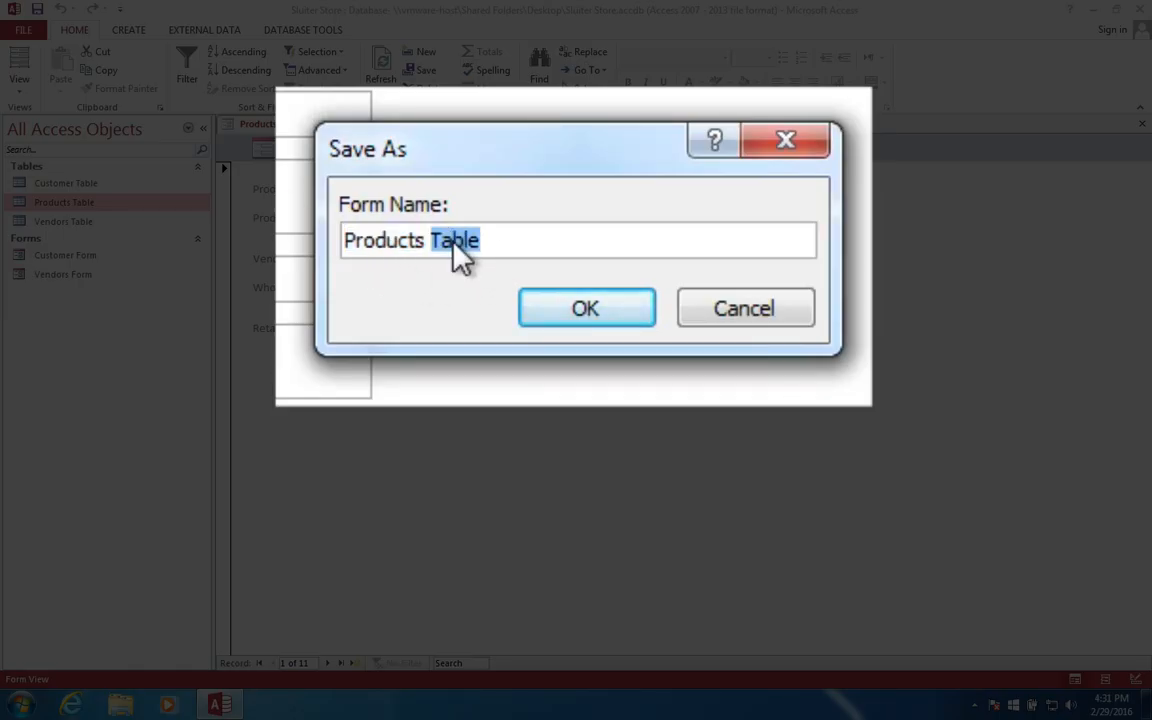
text(Form)
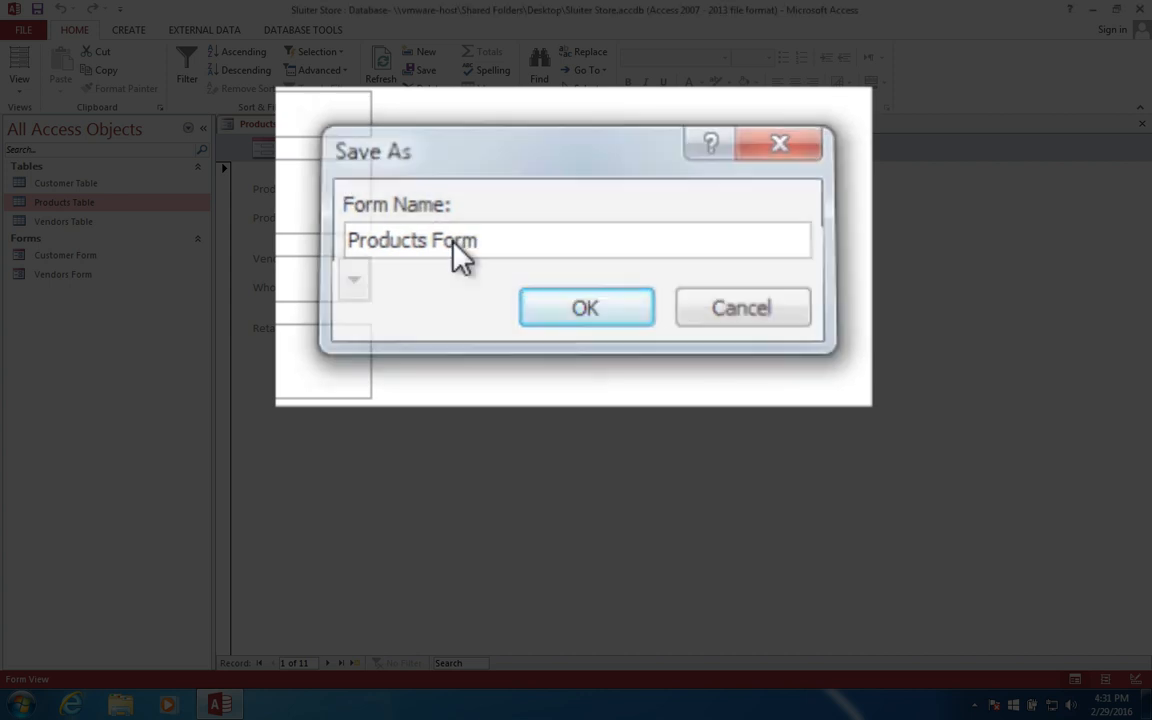
key(Return)
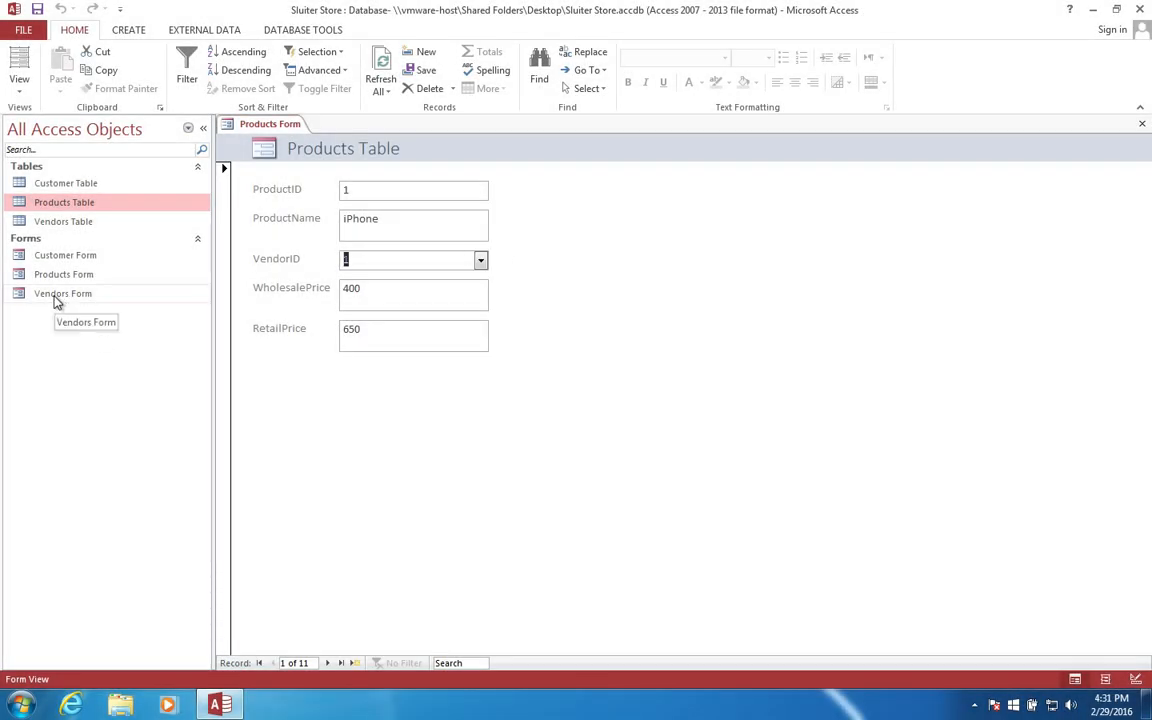
Step: Open the Vendors Form to review its fields, and close both it and the Products Form
double_click(57, 296)
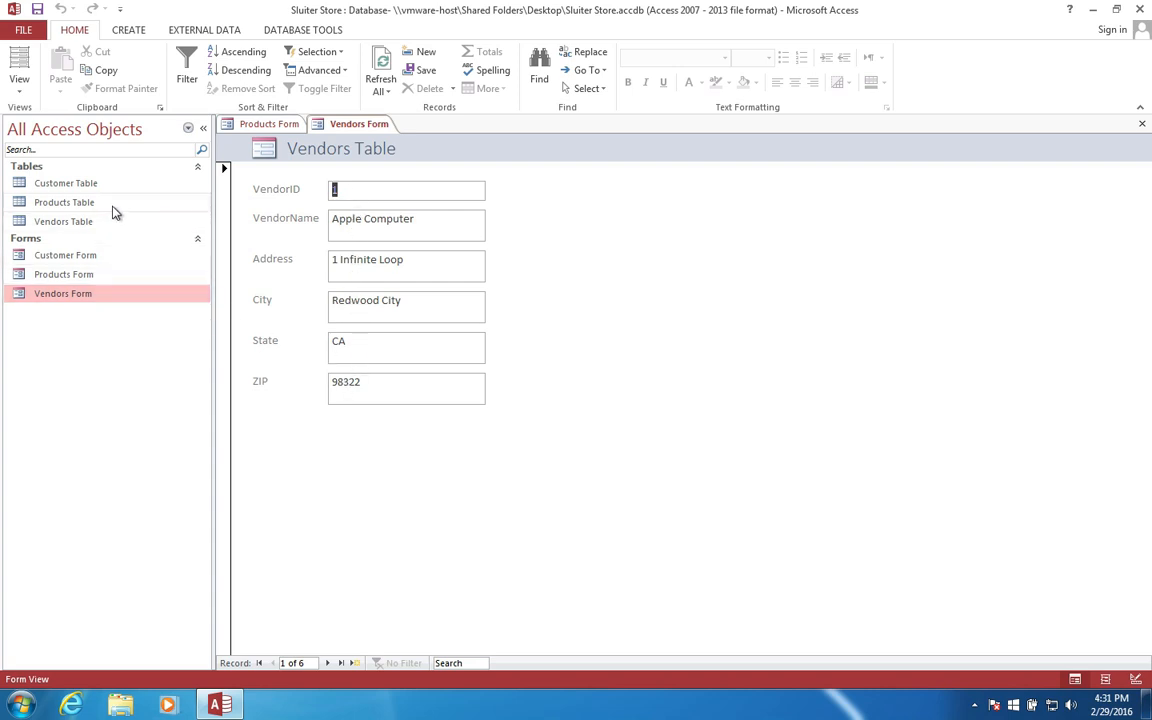
right_click(322, 120)
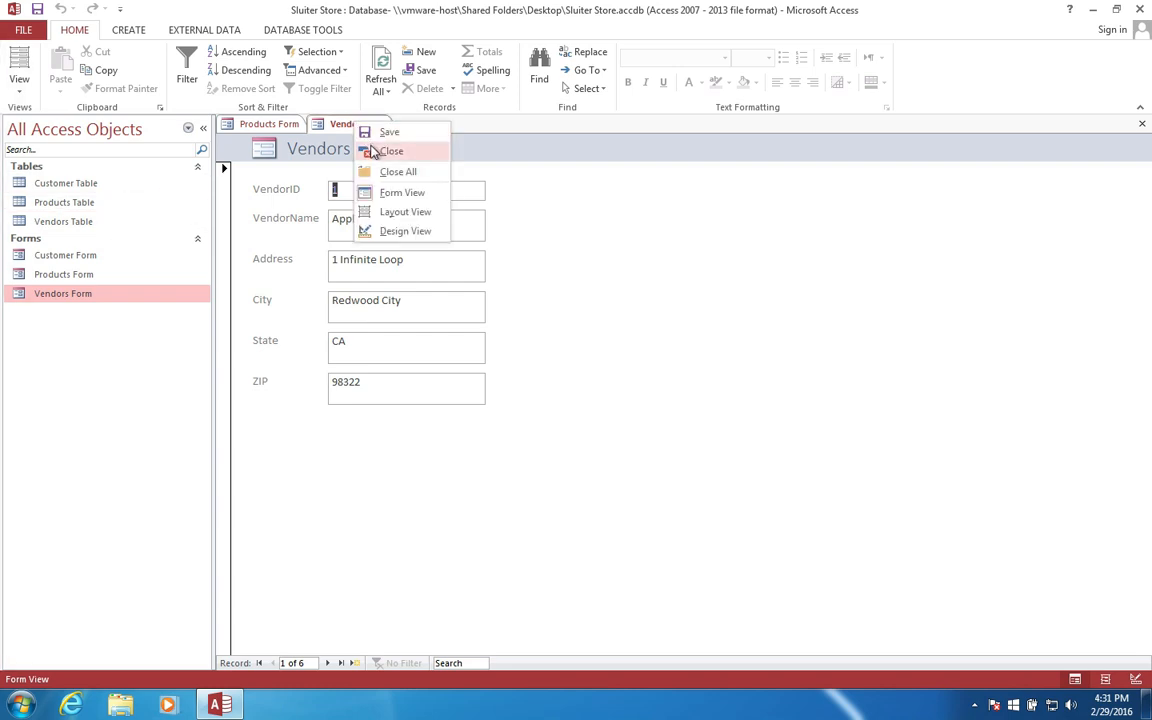
click(328, 139)
right_click(291, 128)
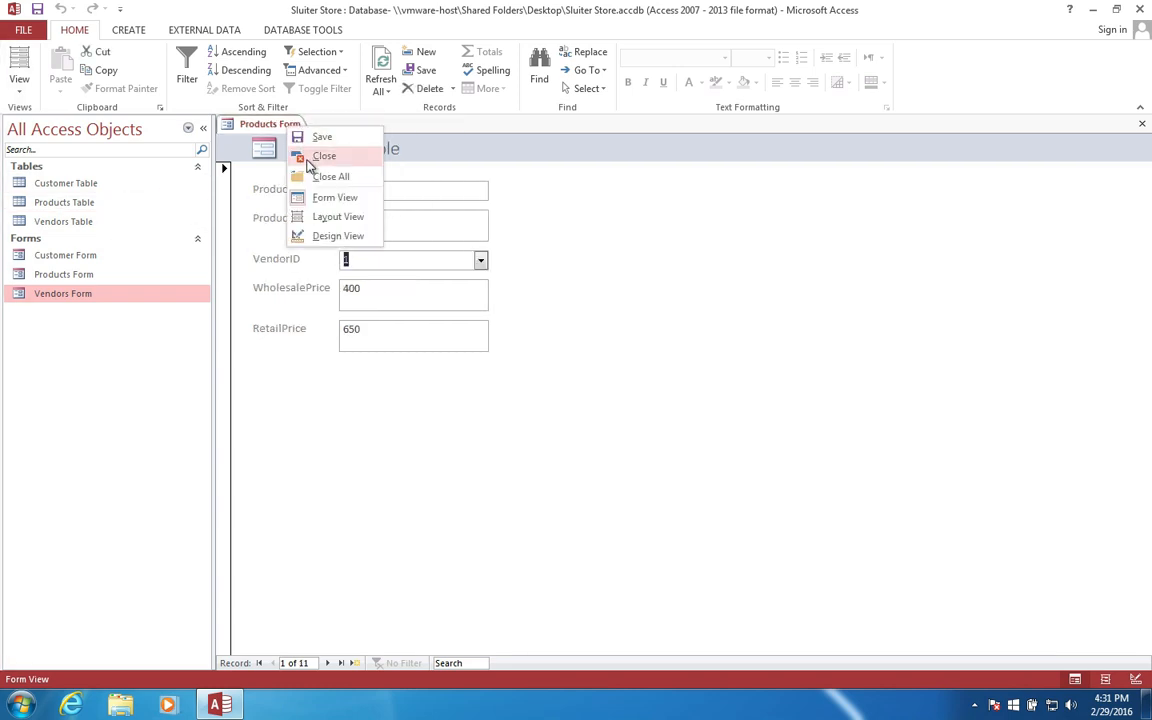
click(312, 155)
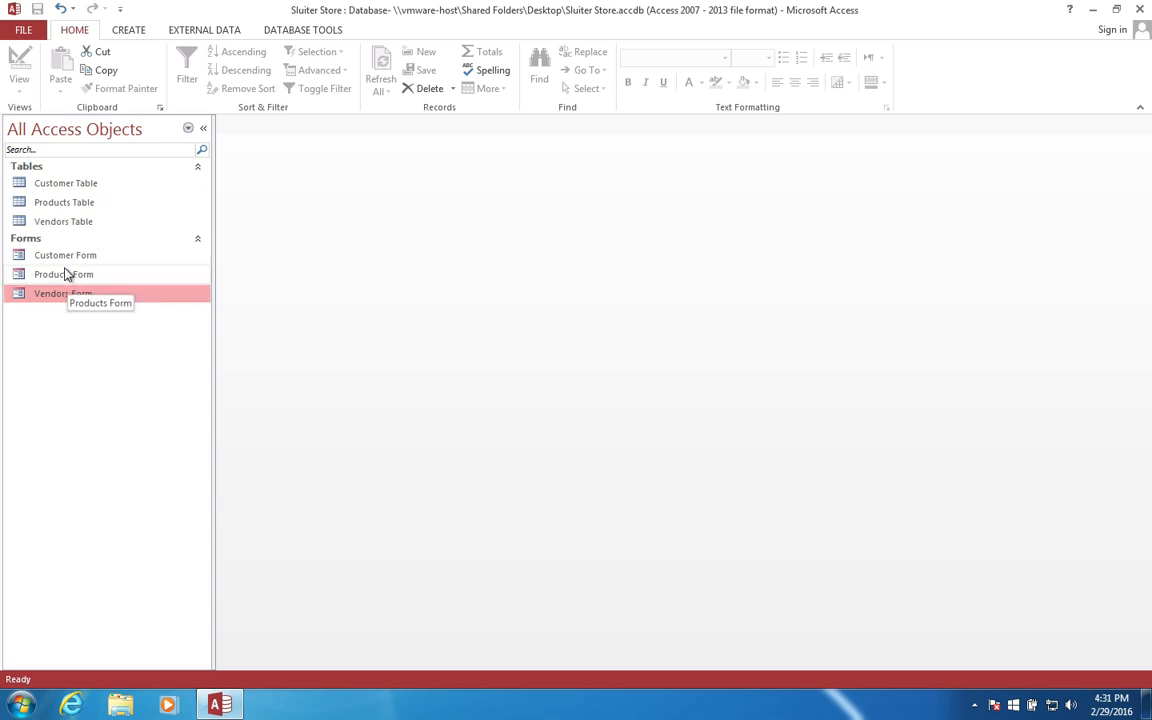
Step: Create a form based on the Vendors Table that includes the related products subform
click(58, 223)
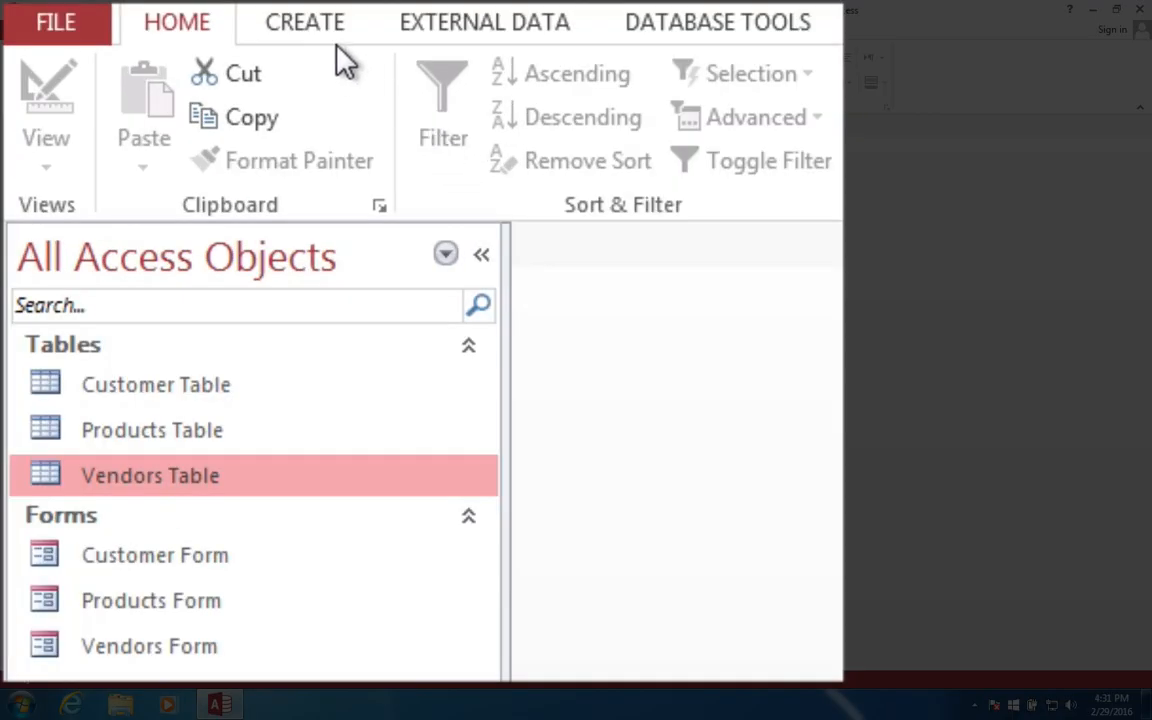
click(305, 24)
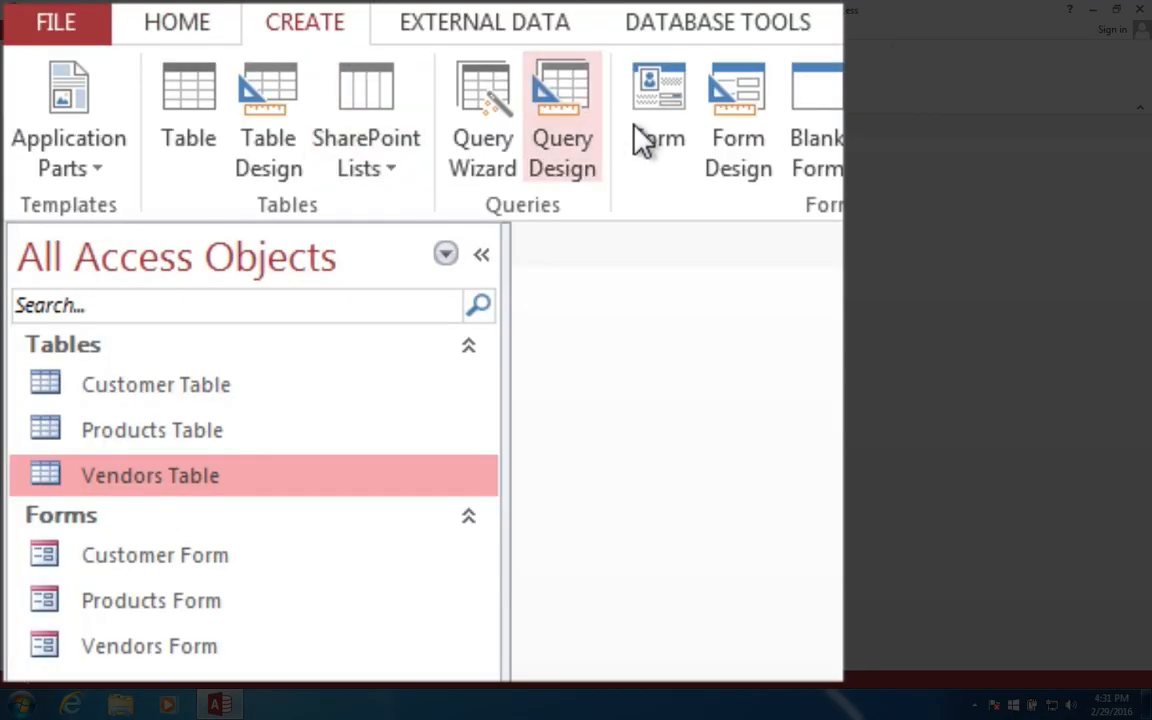
click(666, 118)
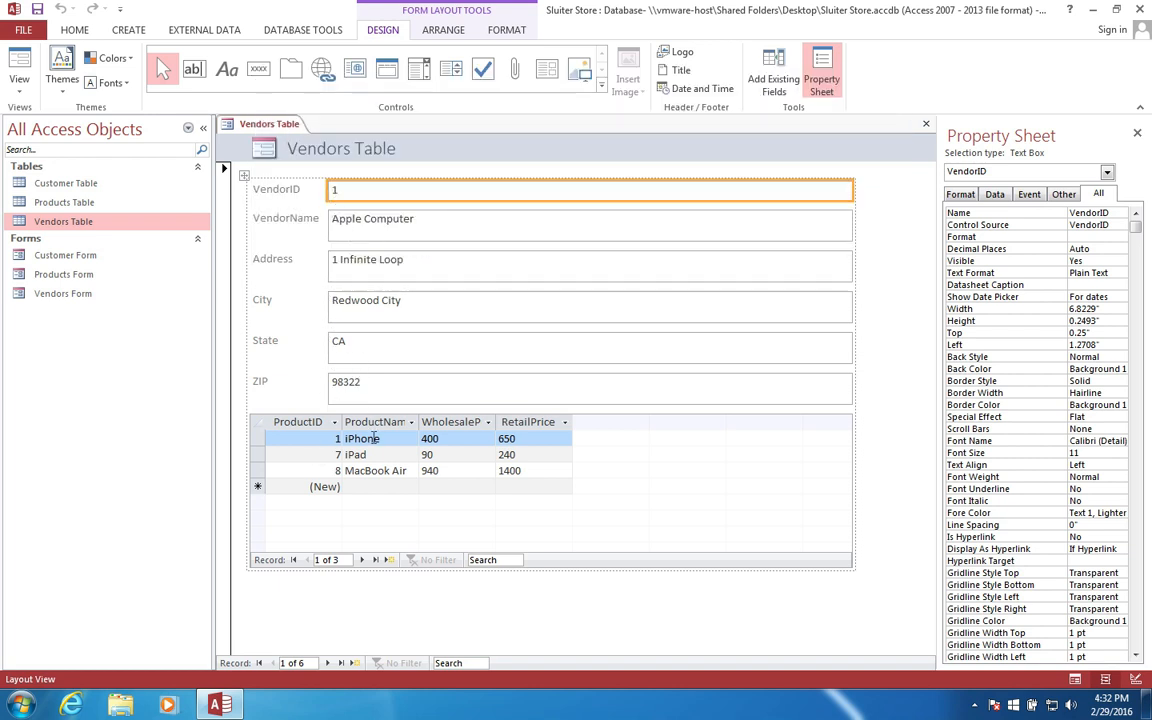
Step: Browse the vendor records from Apple Computer through Amazon and examine the products listed for each
click(363, 473)
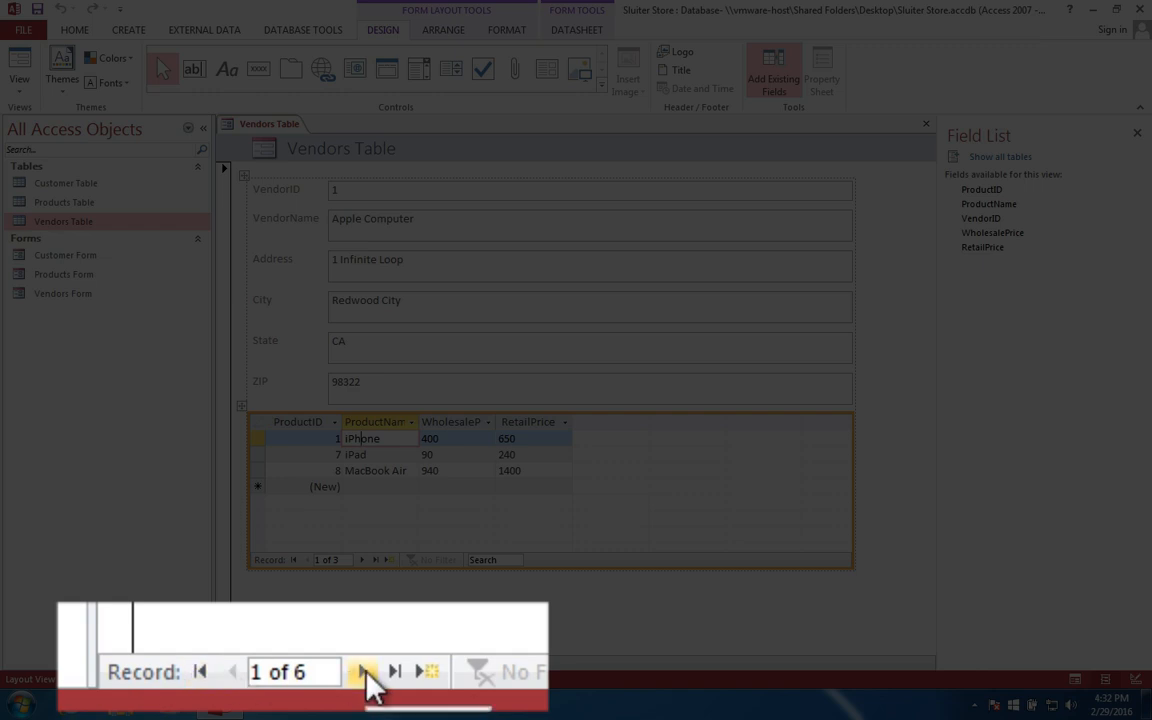
click(327, 663)
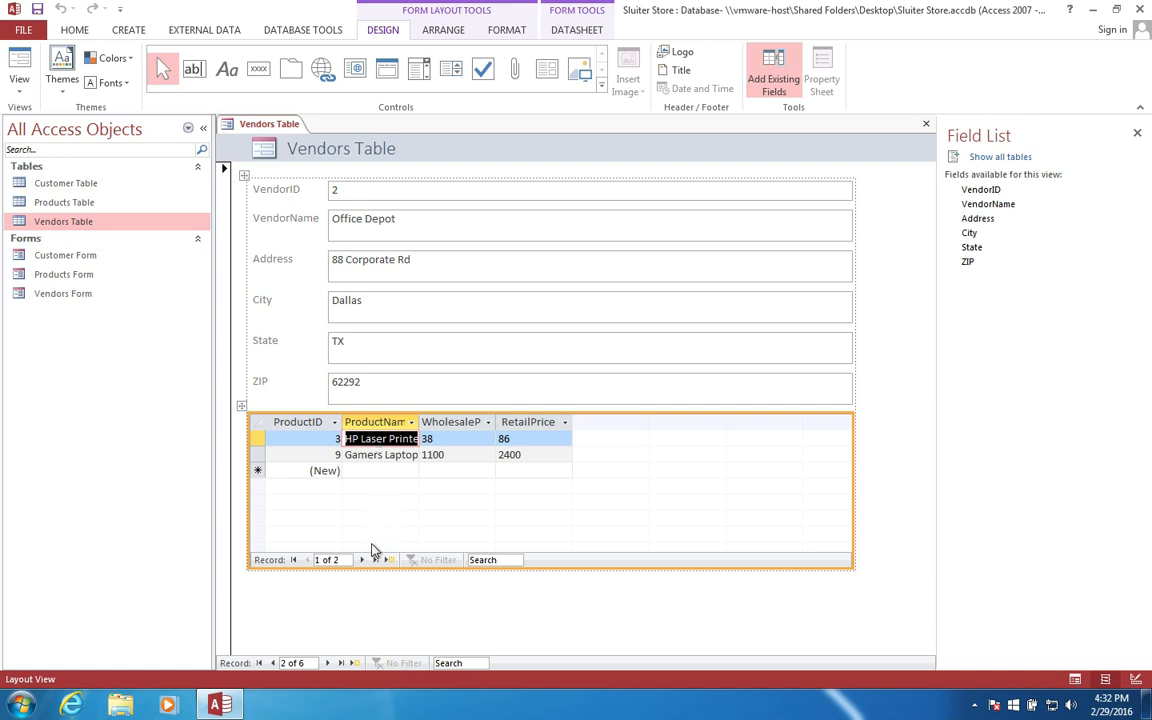
click(328, 664)
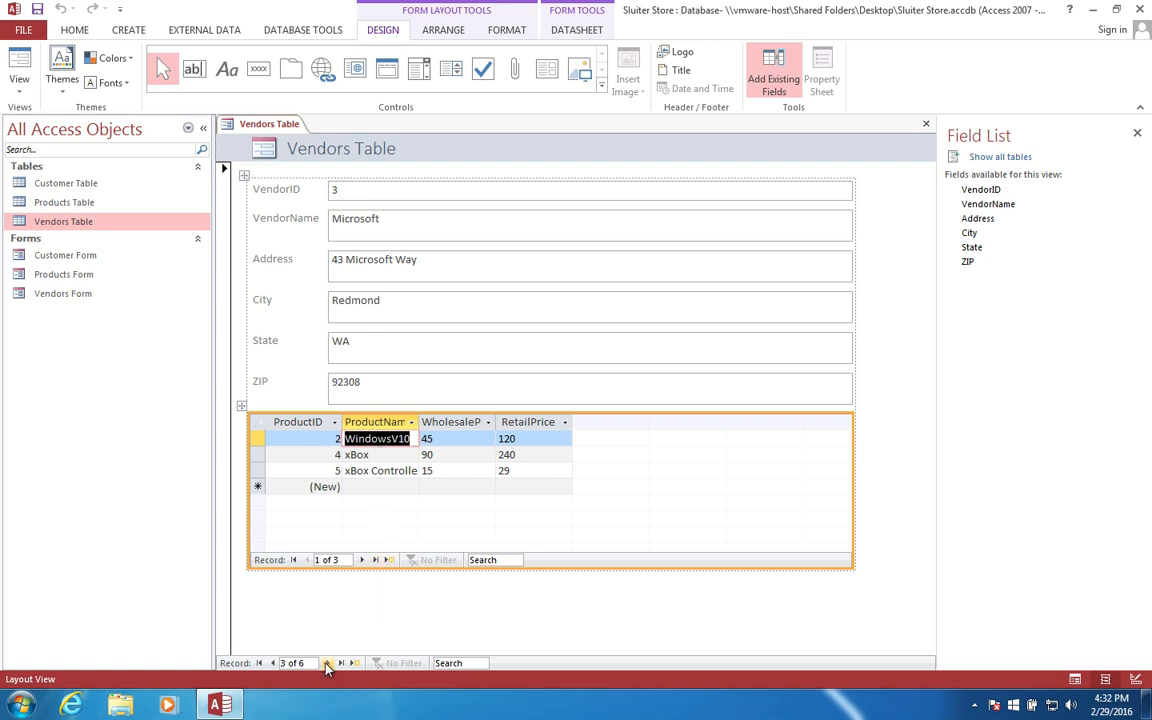
click(327, 663)
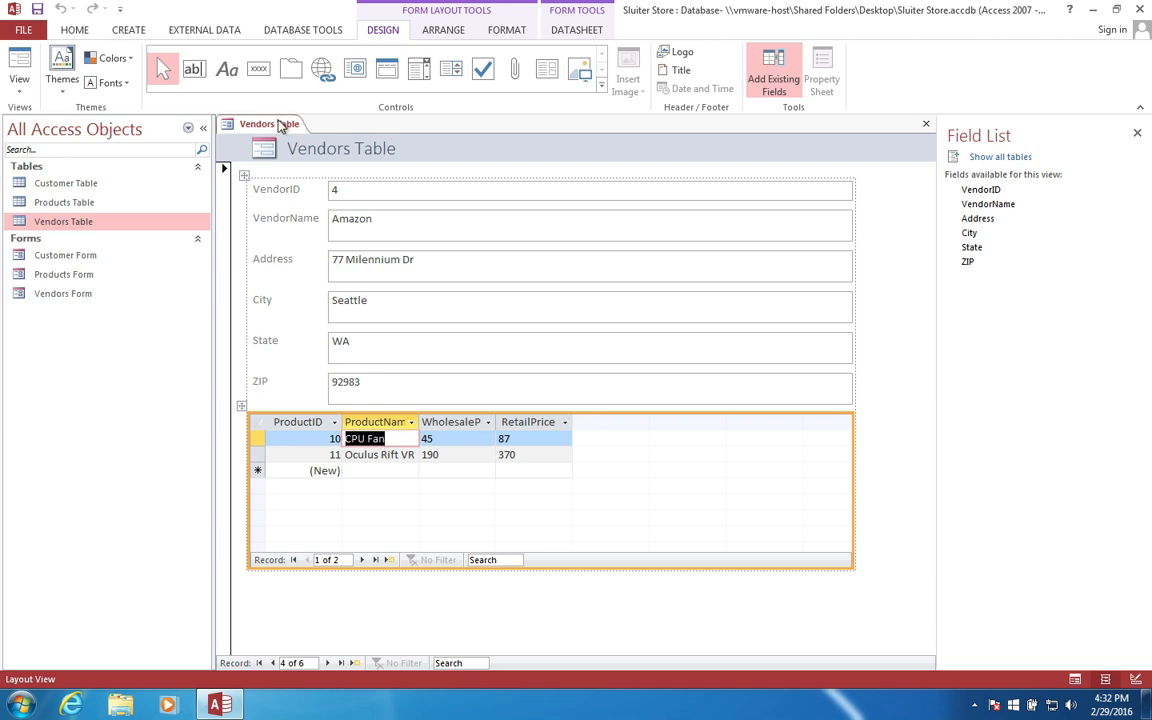
Step: Save the new vendors form as Vendors Form 2
right_click(281, 124)
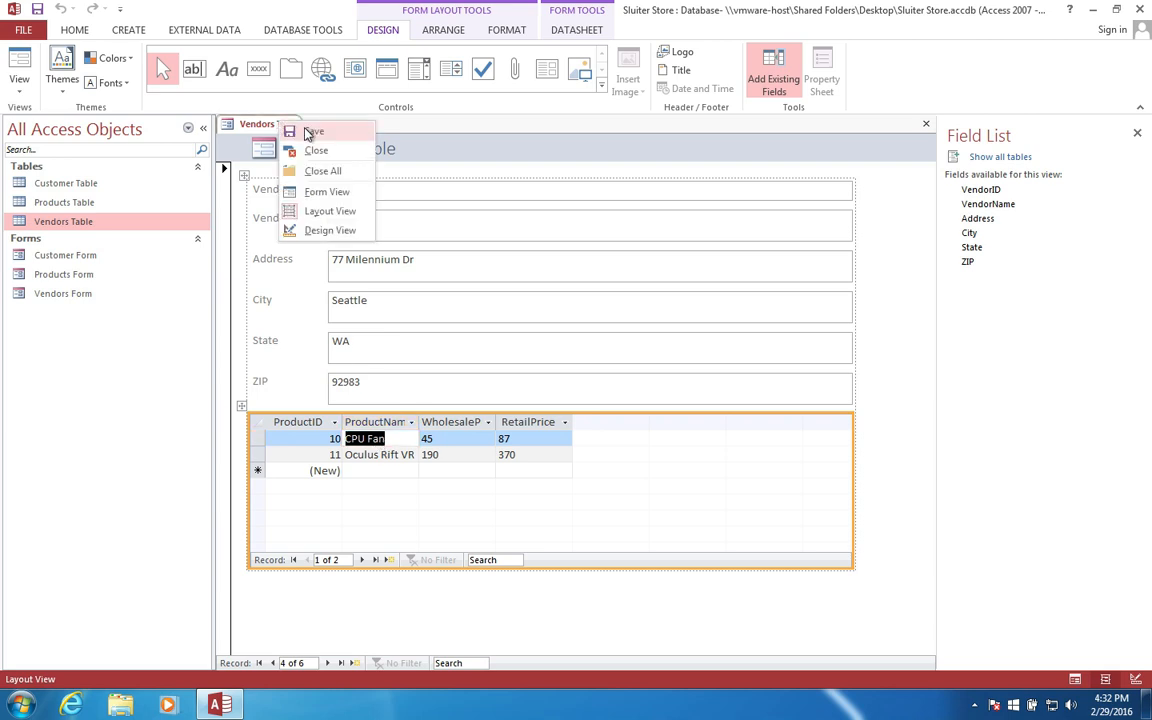
click(306, 129)
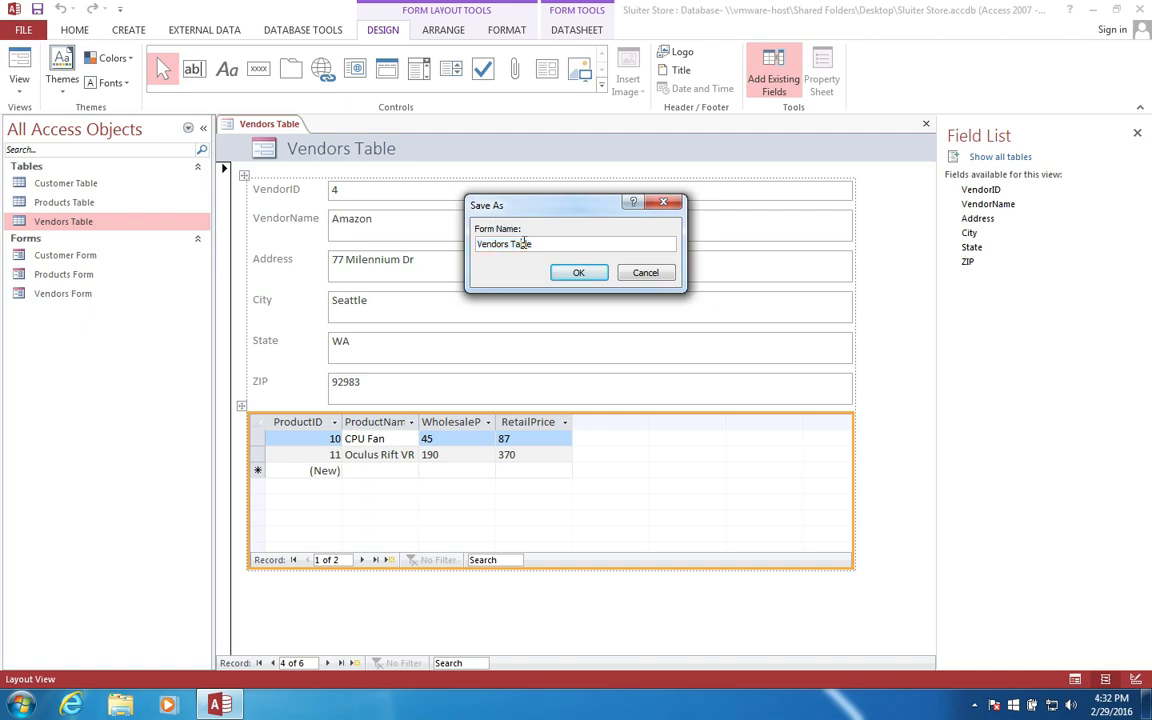
double_click(521, 244)
text(Form 2)
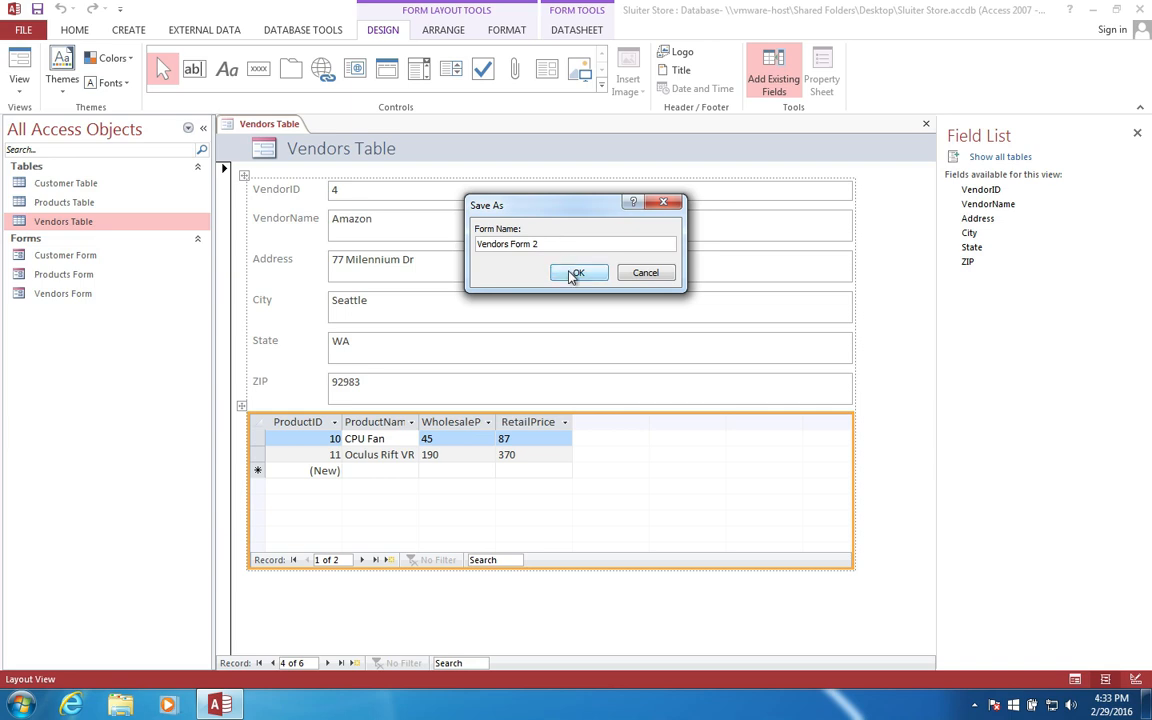
click(566, 306)
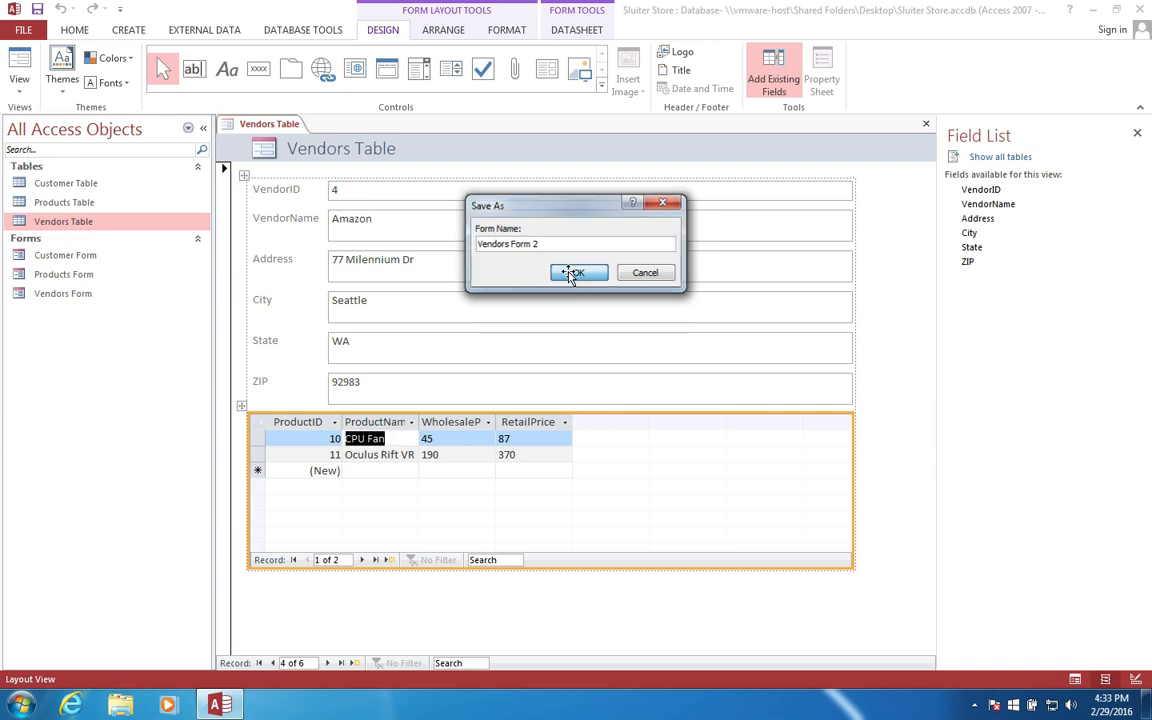
Step: Open the original Vendors Form to compare it with the new one, and close it again
double_click(55, 296)
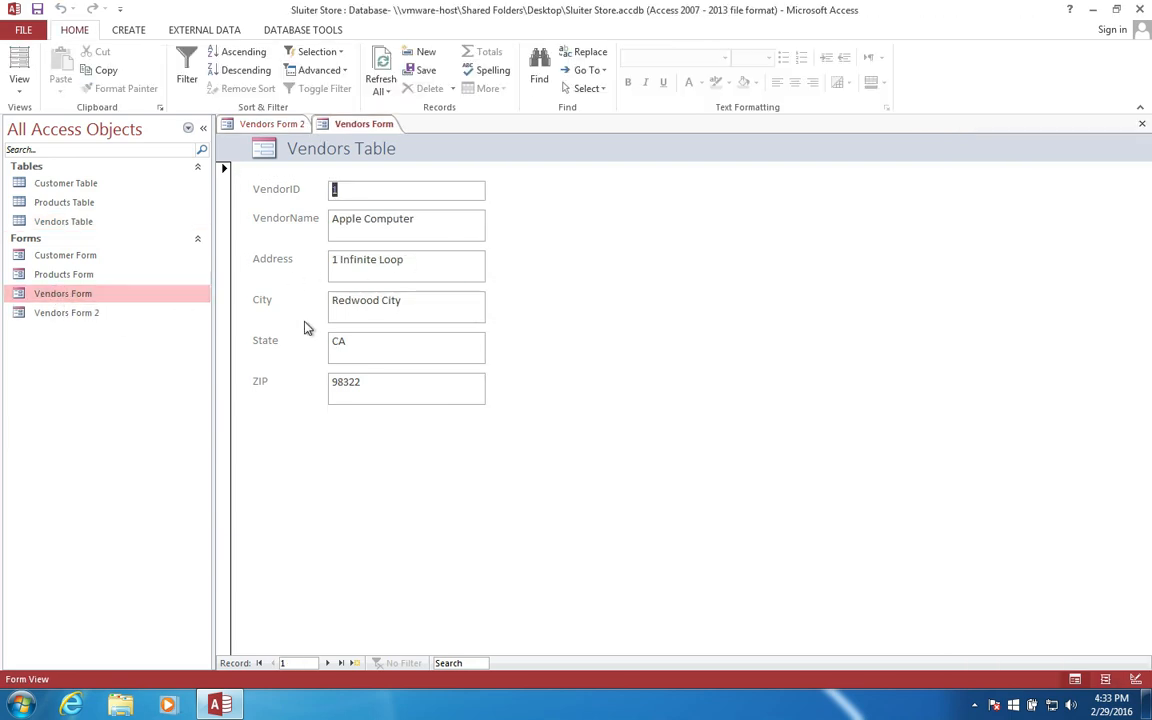
right_click(357, 130)
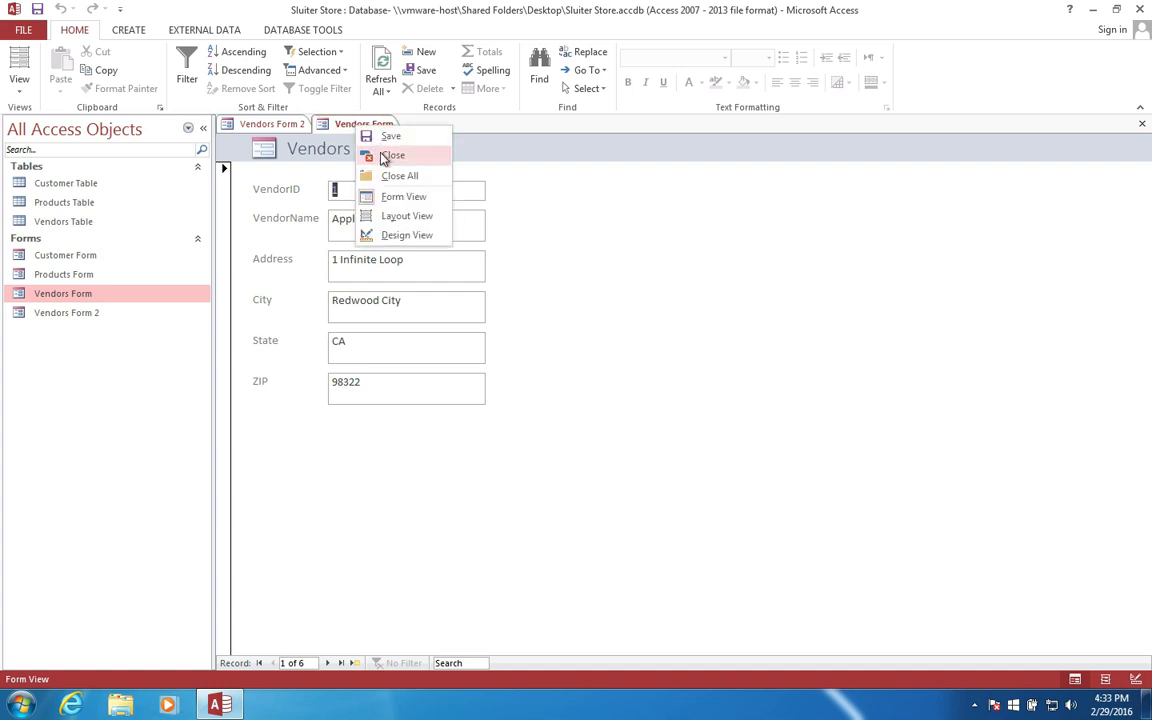
click(350, 154)
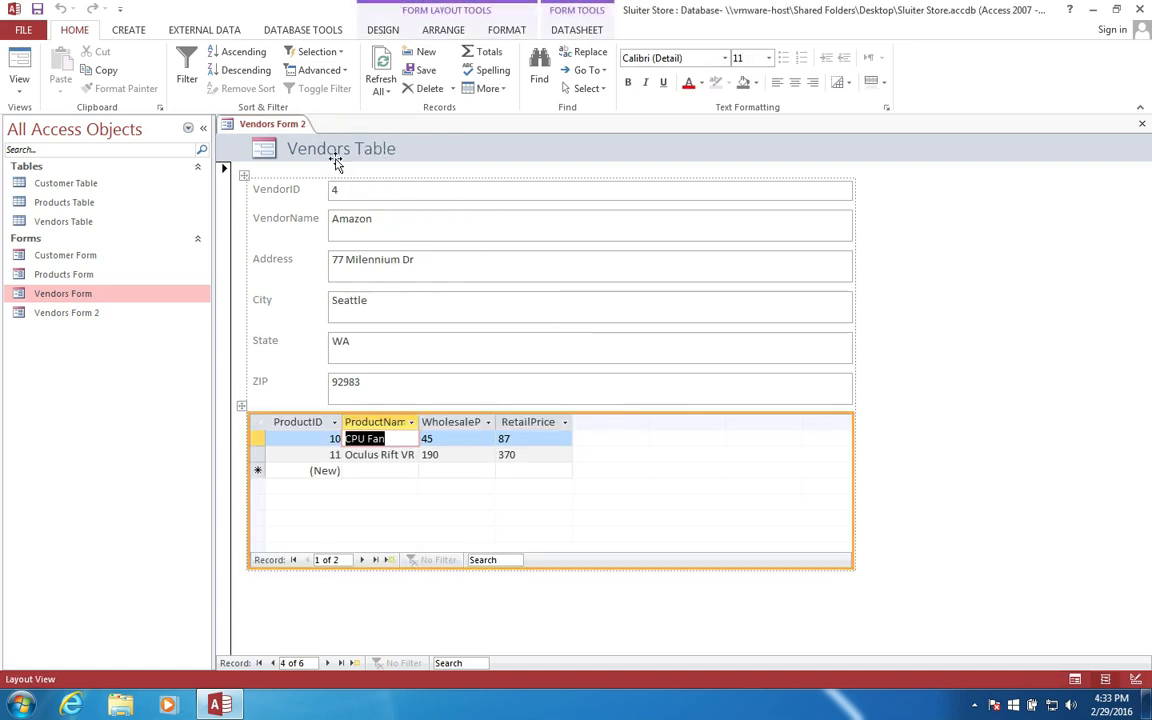
Step: Permanently delete the original Vendors Form from the database
click(68, 300)
right_click(68, 300)
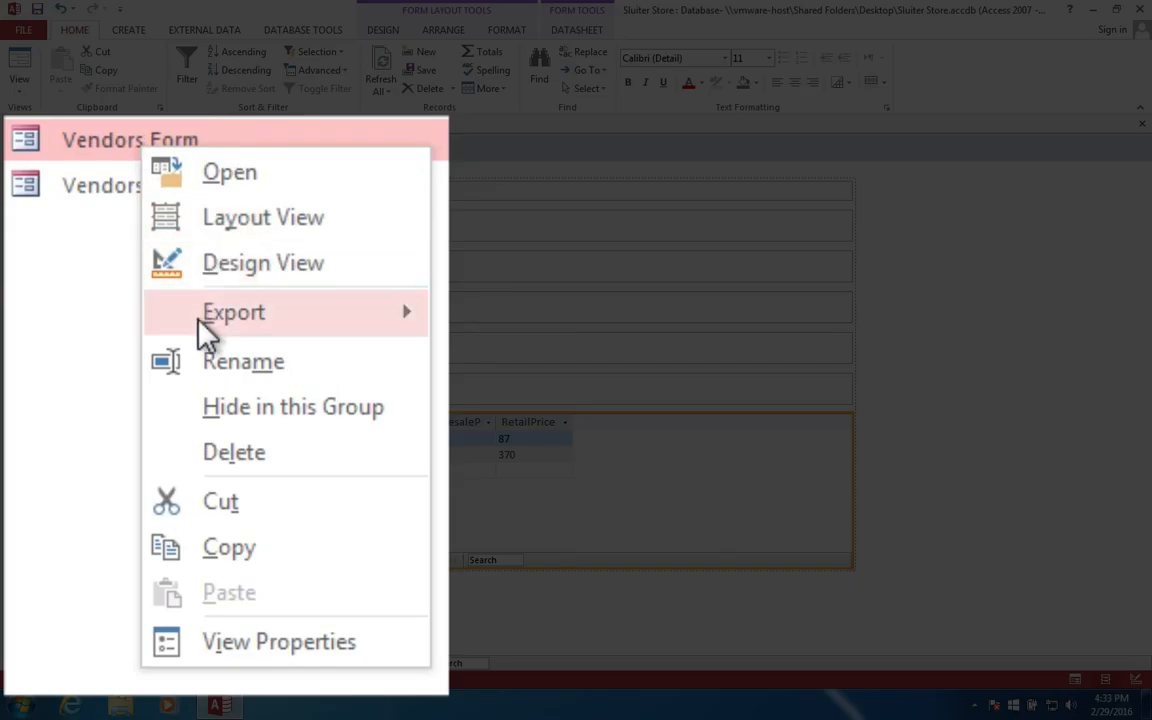
click(221, 455)
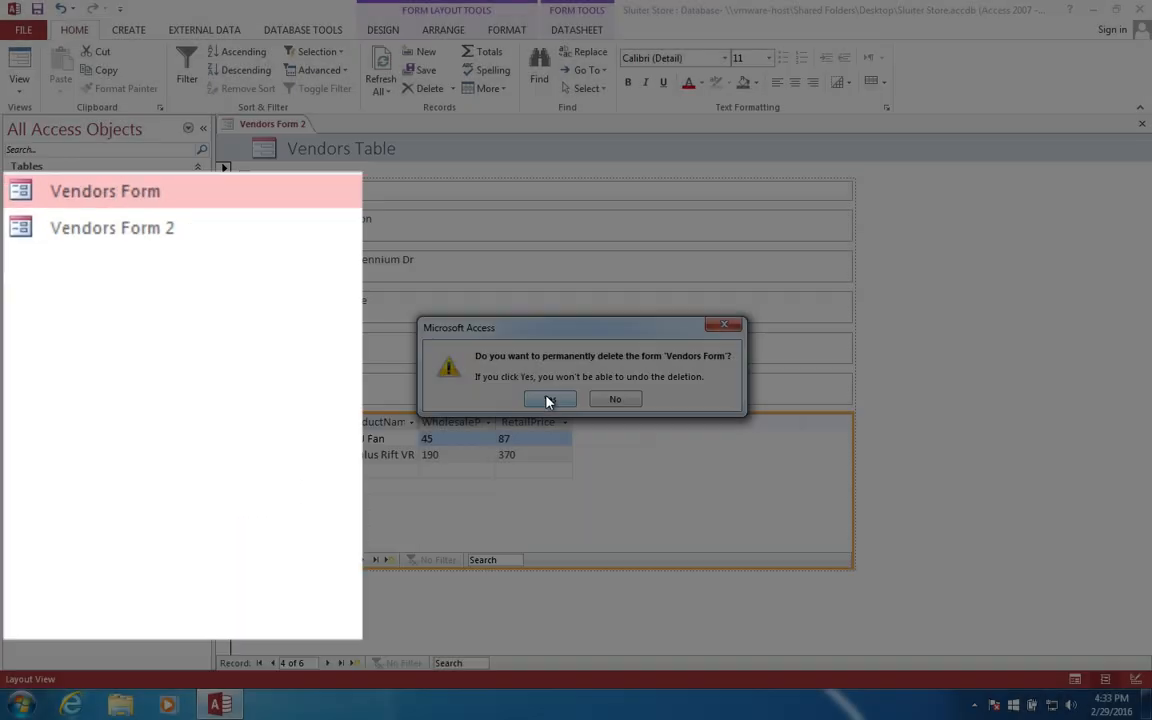
click(547, 400)
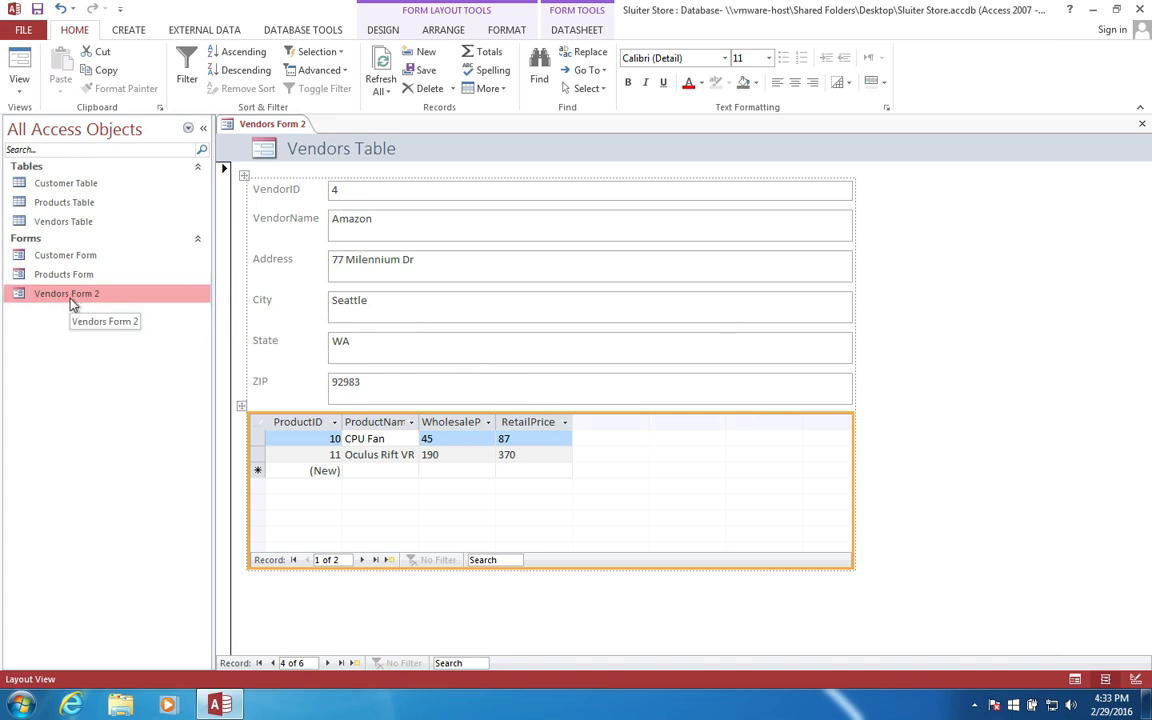
Step: Save and close Vendors Form 2
right_click(260, 125)
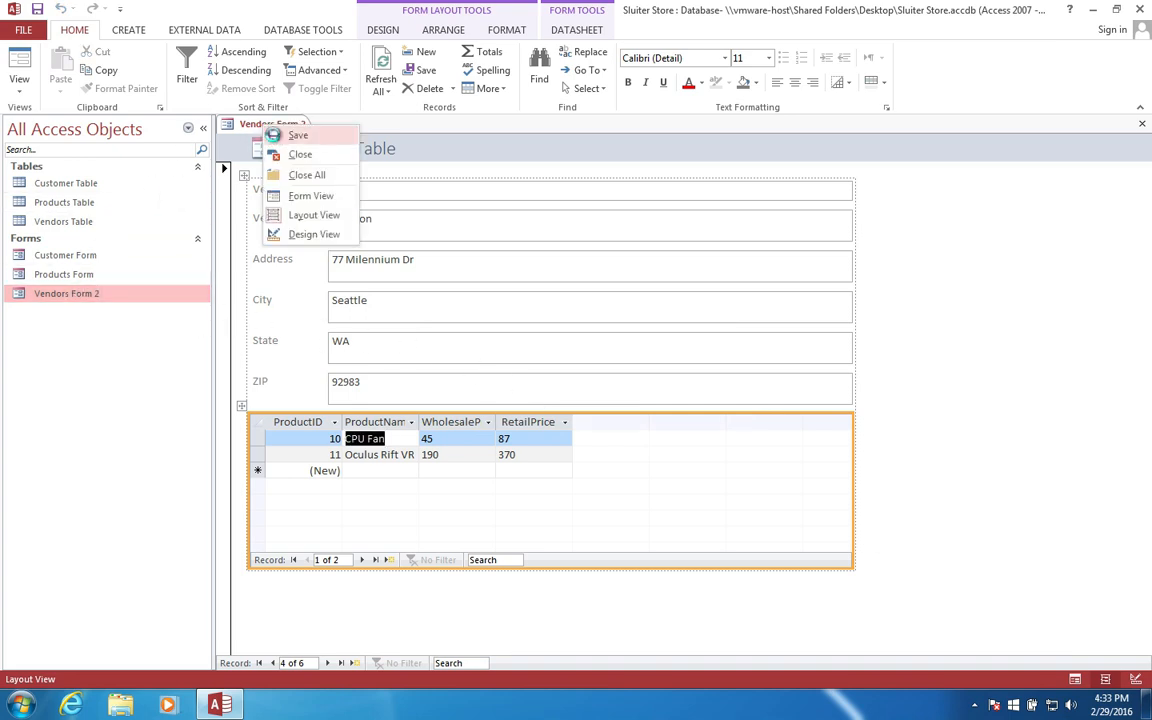
click(272, 134)
right_click(254, 126)
click(272, 153)
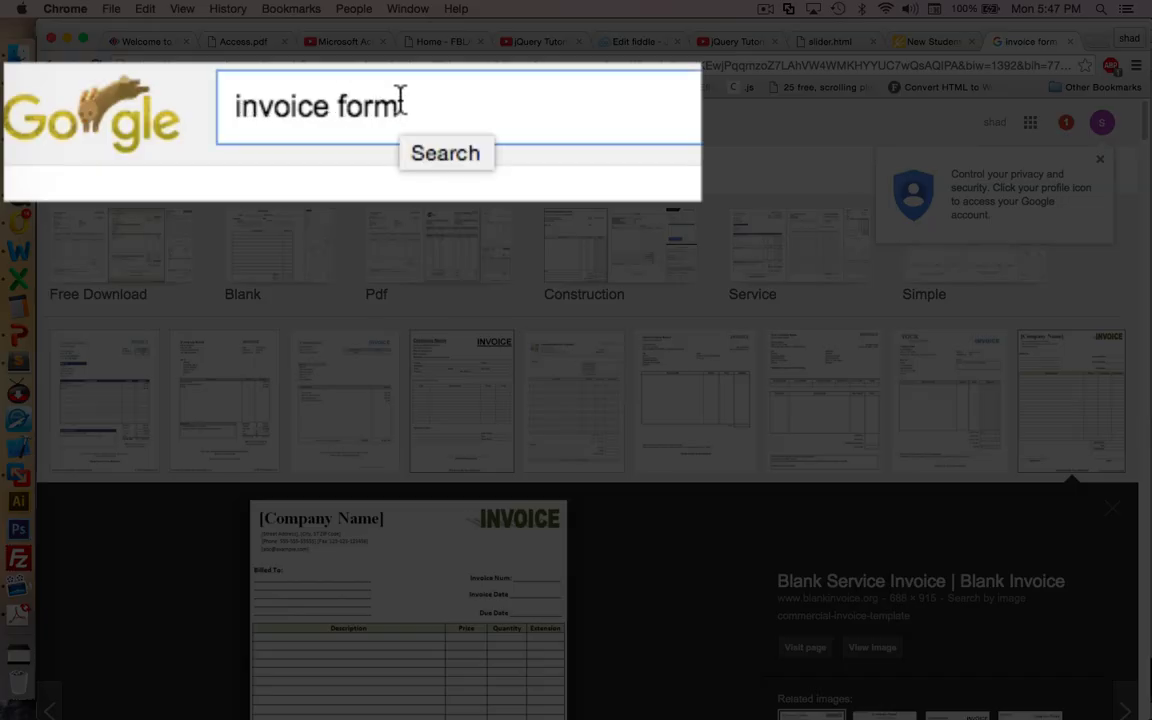
Step: In the "invoice form" image results, view the excel-invoice-template.gif example at full size and close its page
click(136, 352)
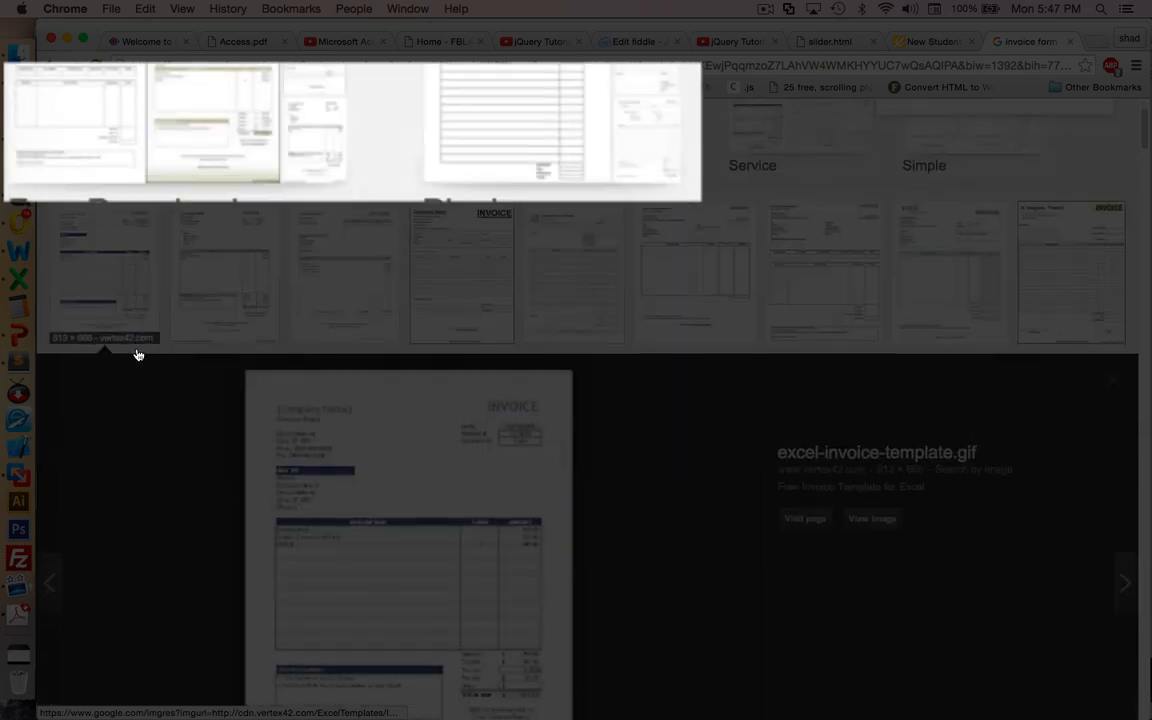
scroll(600, 380, up, 3)
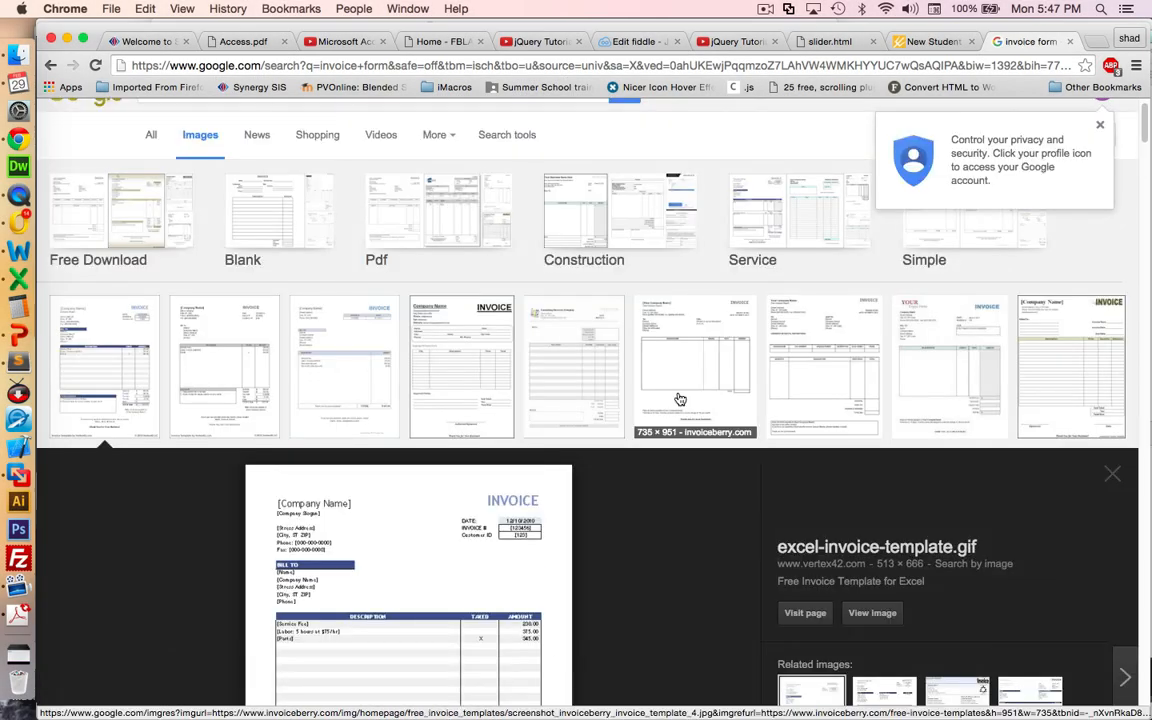
scroll(679, 399, down, 3)
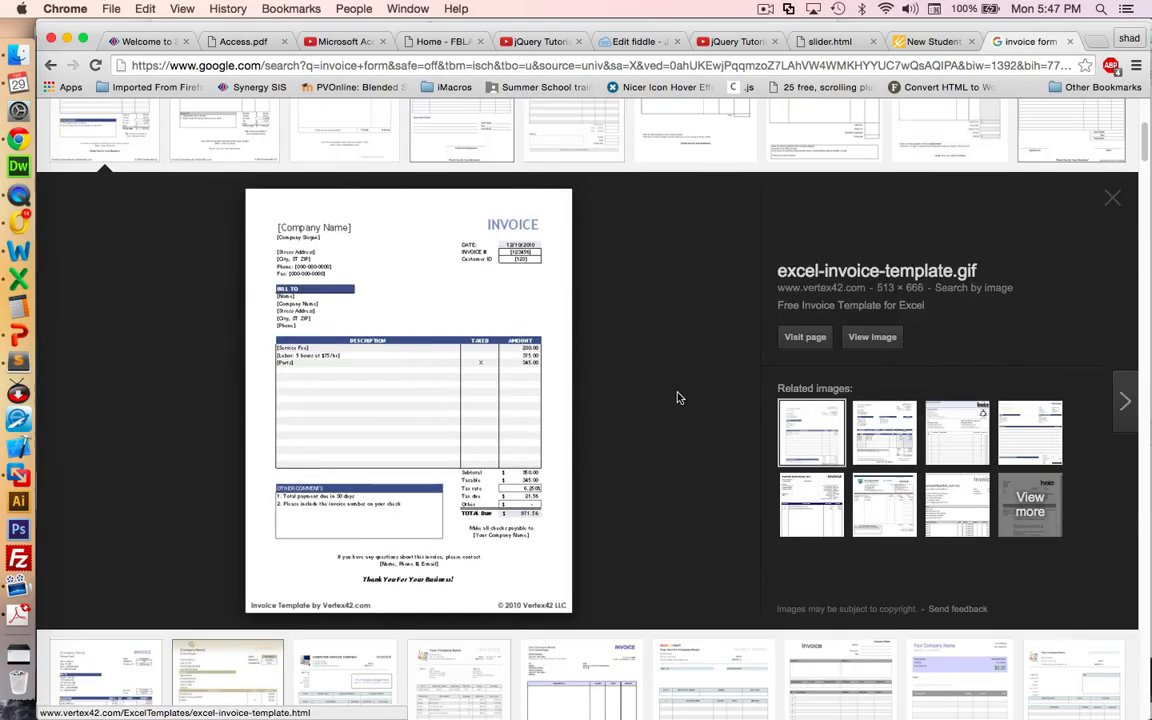
click(872, 337)
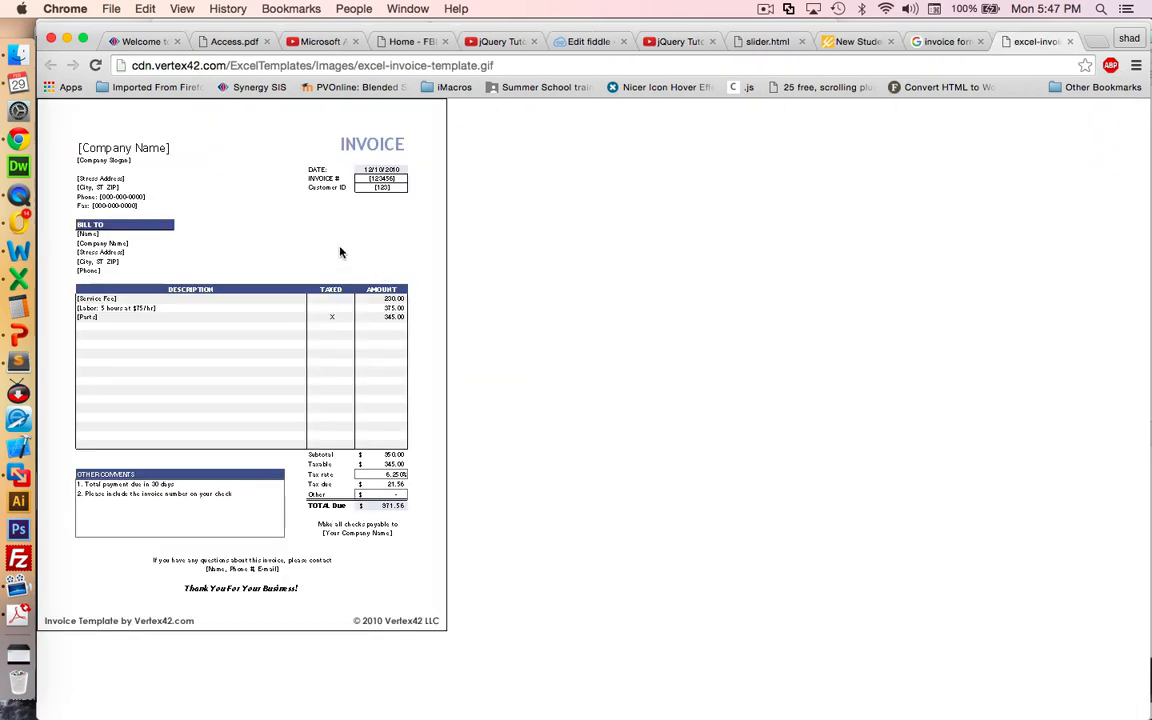
click(193, 236)
click(1069, 42)
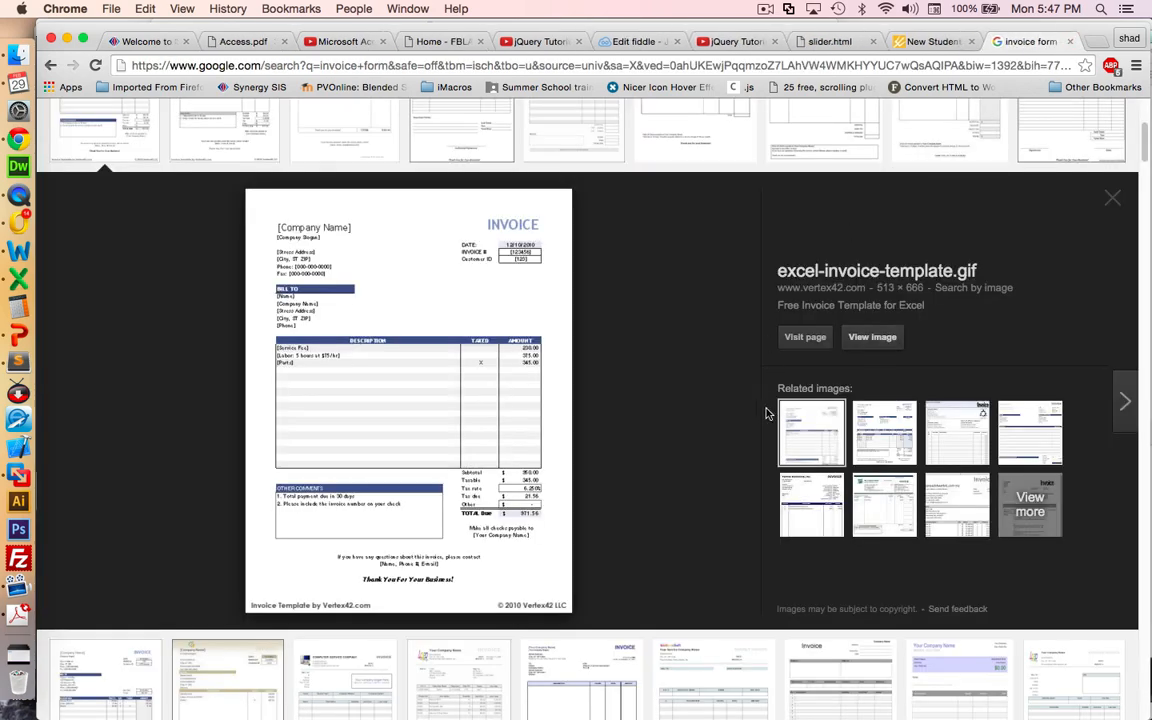
Step: Preview the wordstemplates.org shipping invoice template to examine its fields, and return to the Access database
scroll(662, 335, up, 5)
click(470, 347)
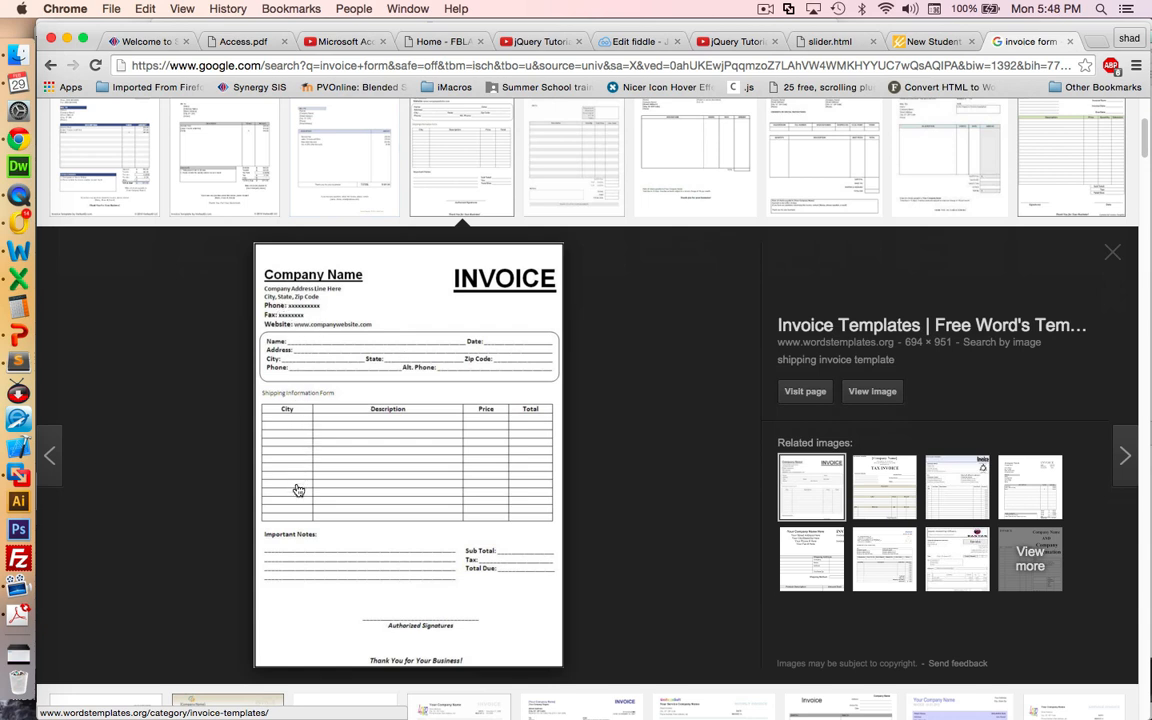
click(843, 185)
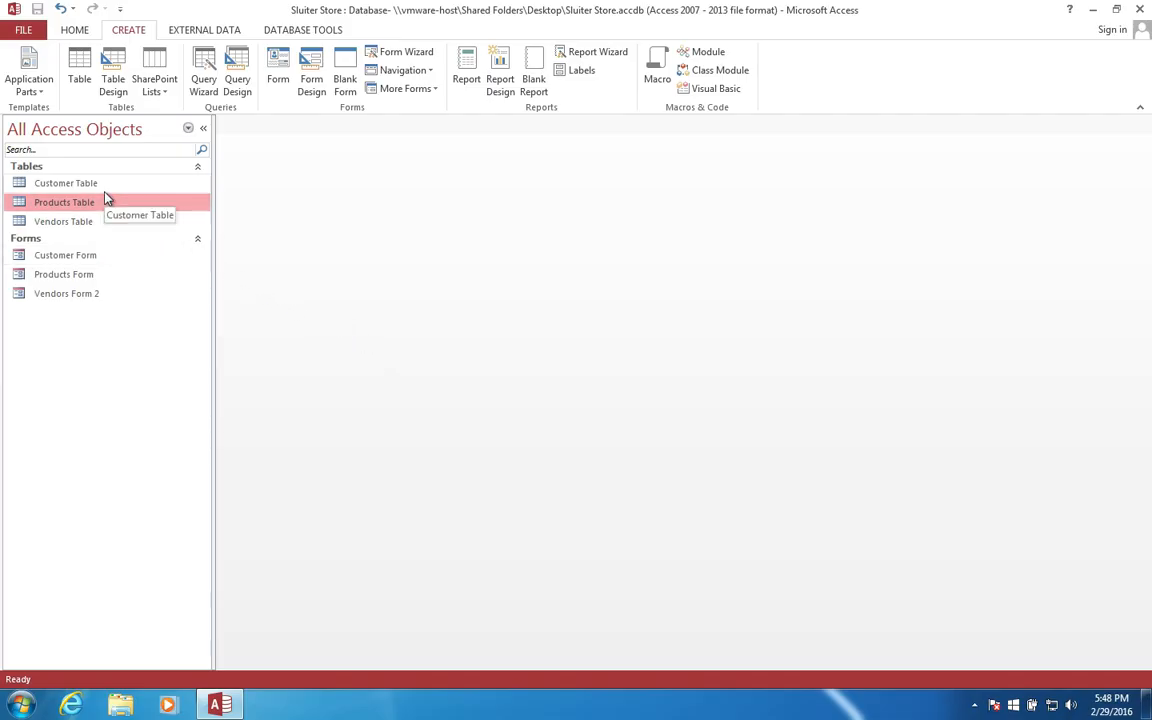
Step: Create a new table, switch it to Design View and save it as Invoice Table
click(82, 72)
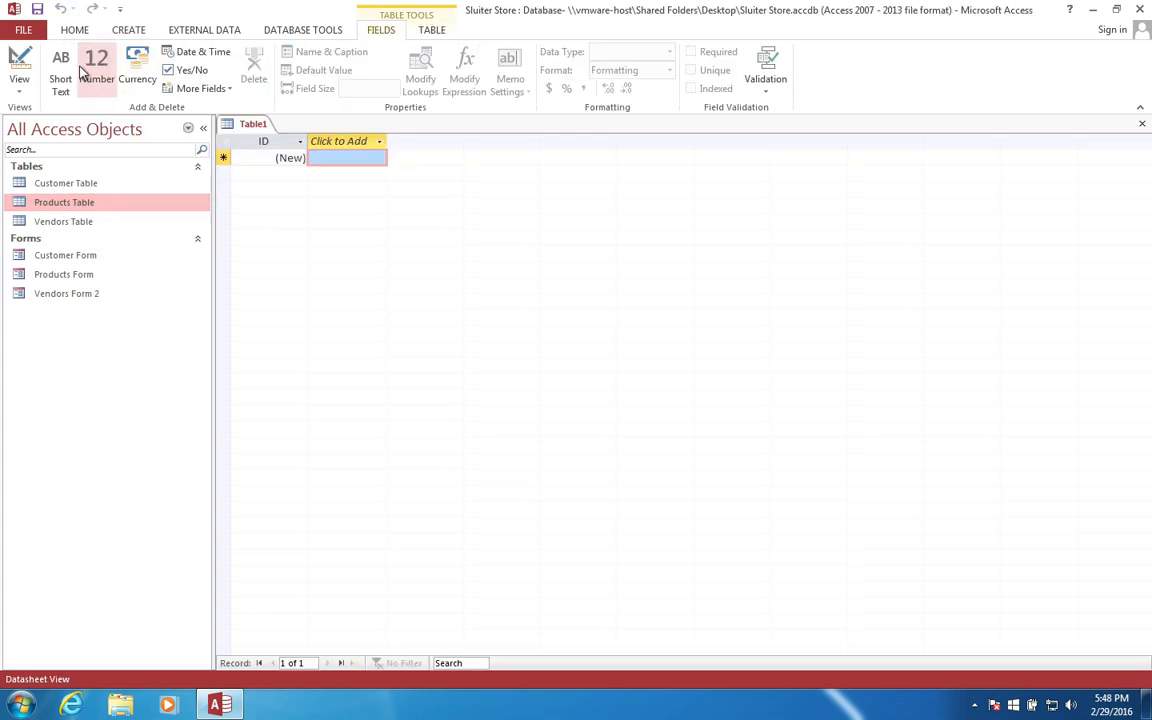
right_click(244, 128)
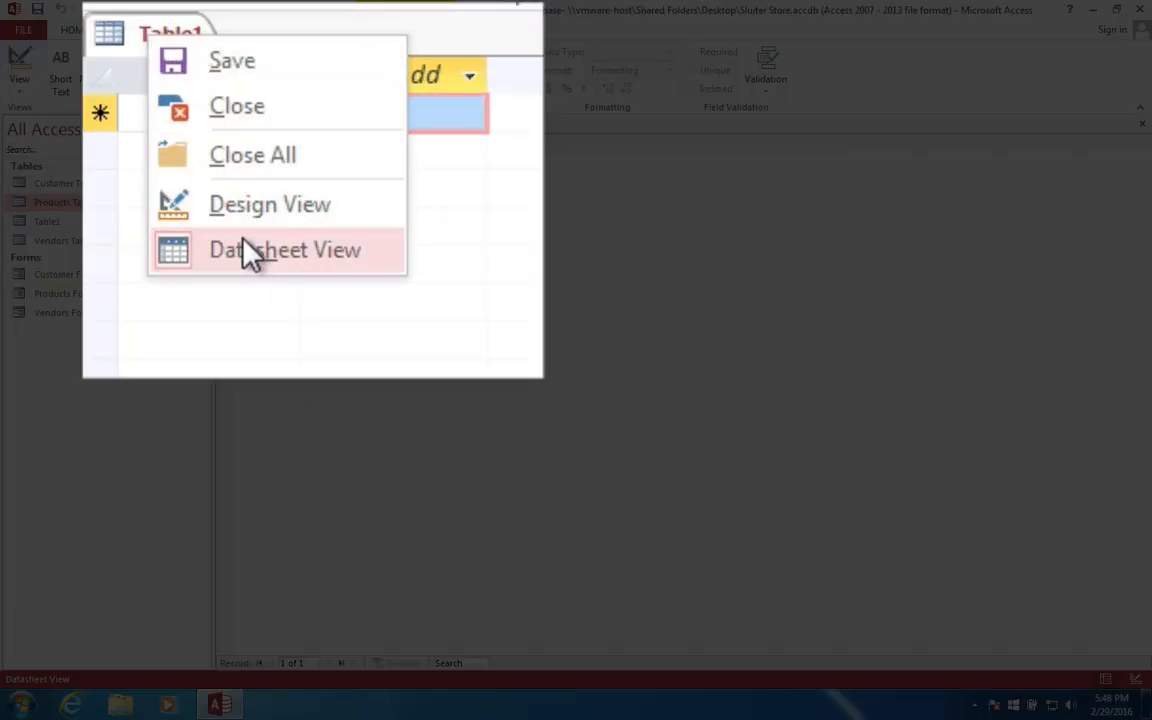
click(246, 208)
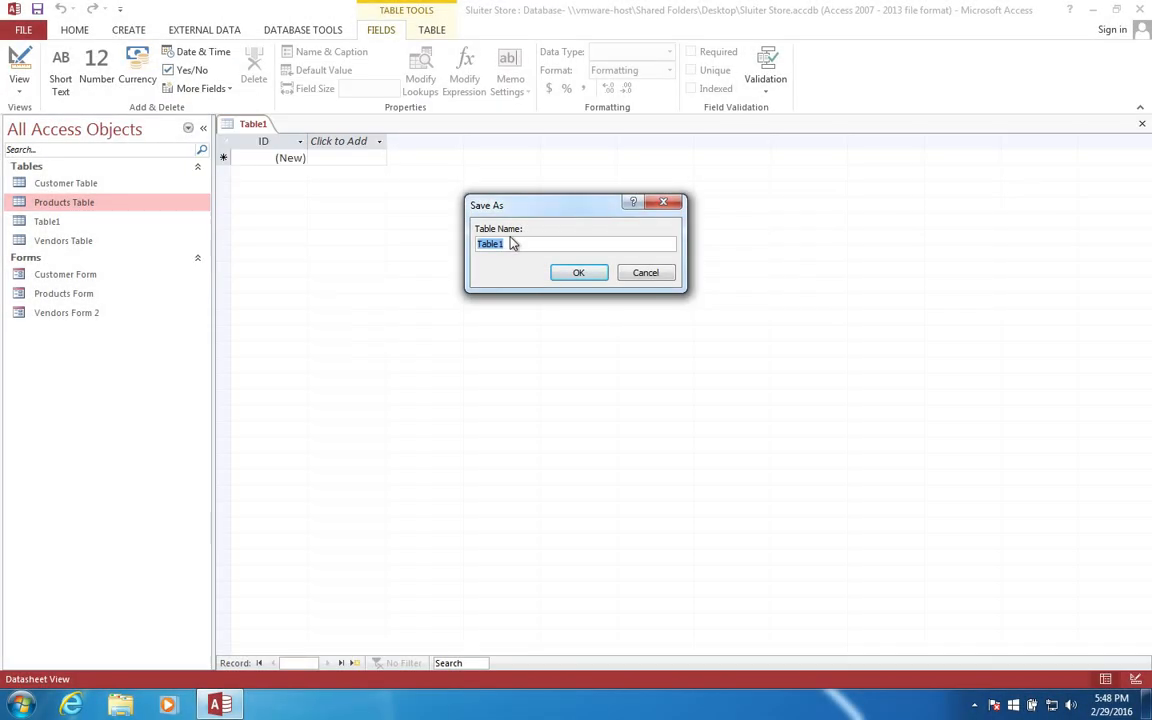
text(Invoic)
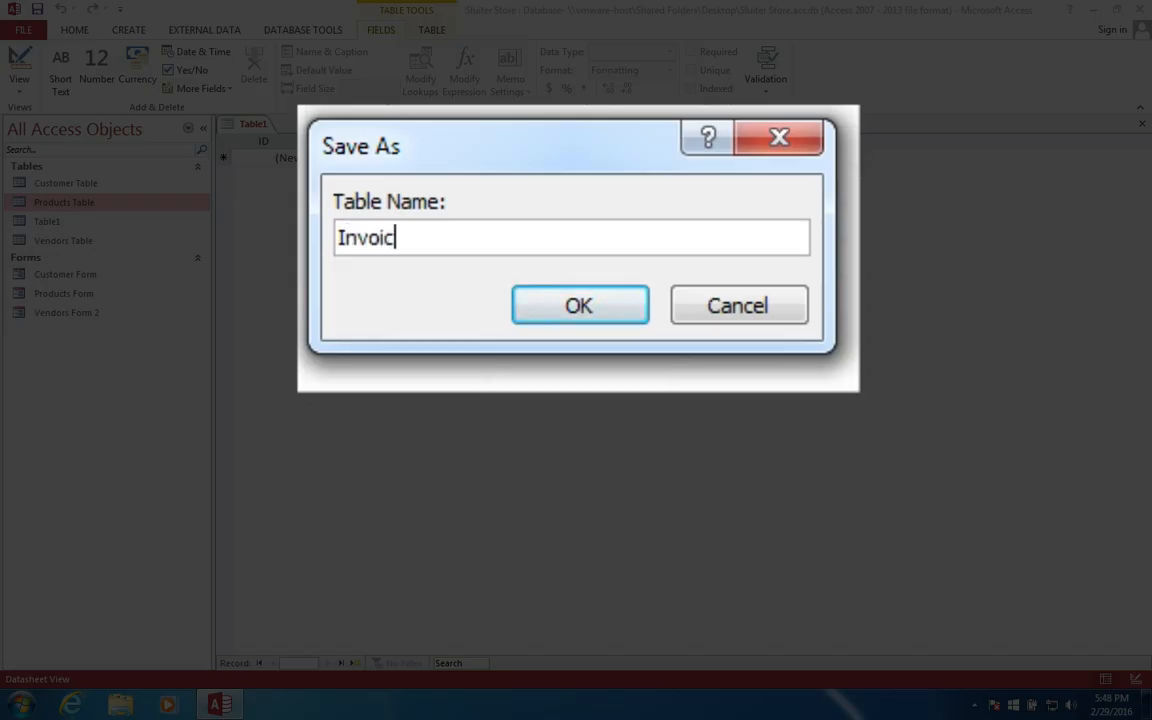
text(e Table)
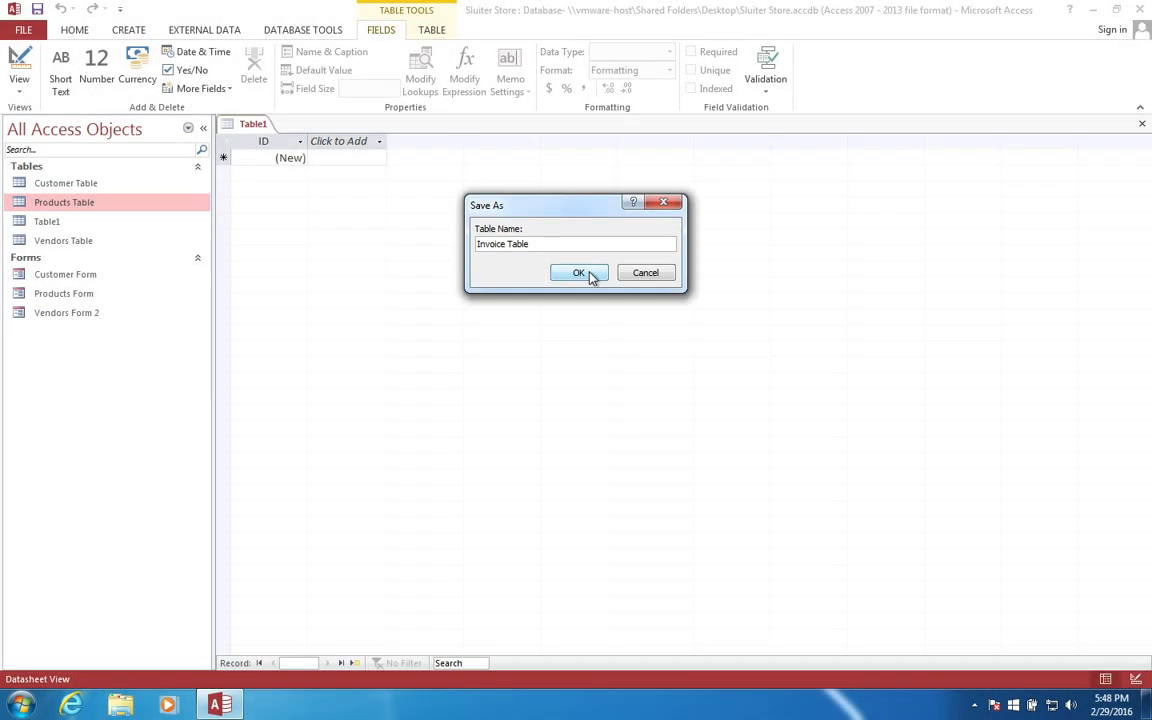
click(580, 273)
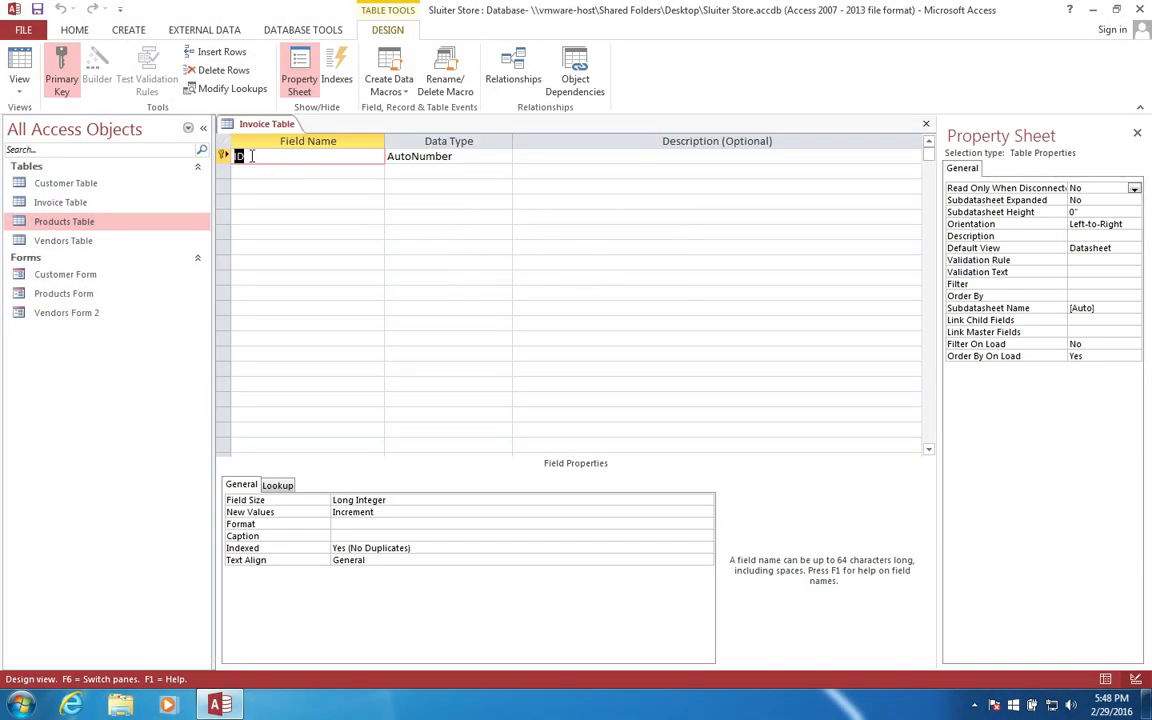
Step: Rename the Invoice Table's primary key field to InvoiceID
key(BackSpace)
text(In)
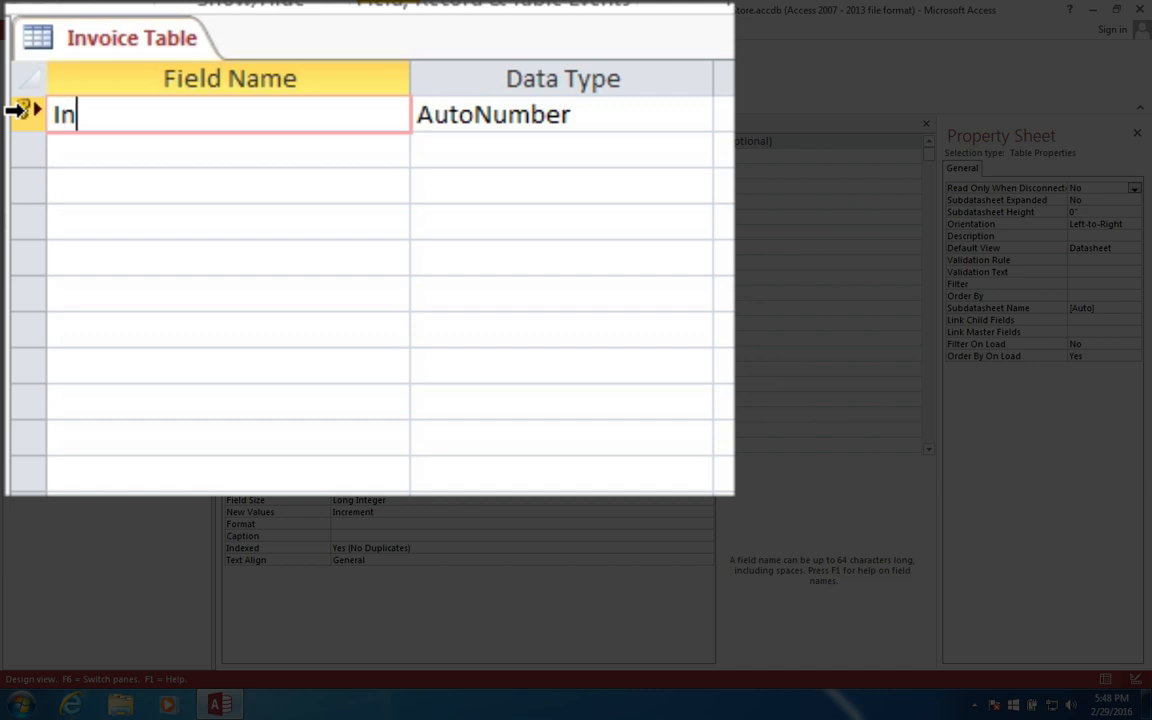
text(voiceI)
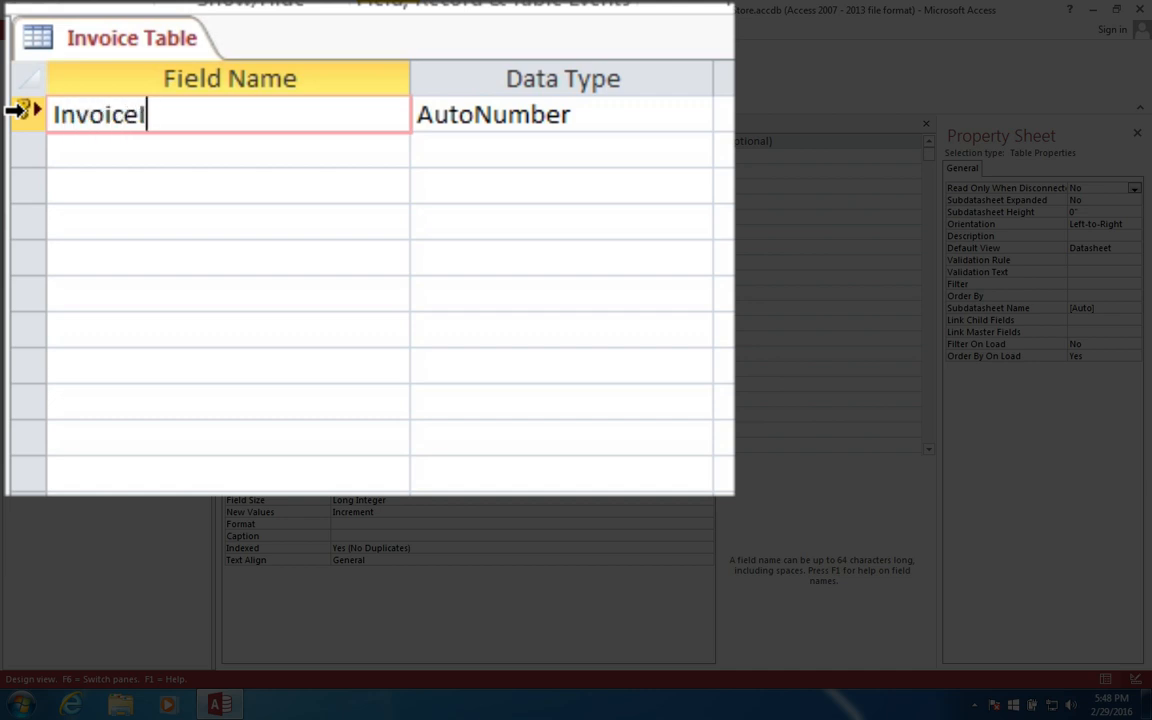
text(D)
Step: Add a DateOfSale field with the Date/Time data type below InvoiceID
click(98, 152)
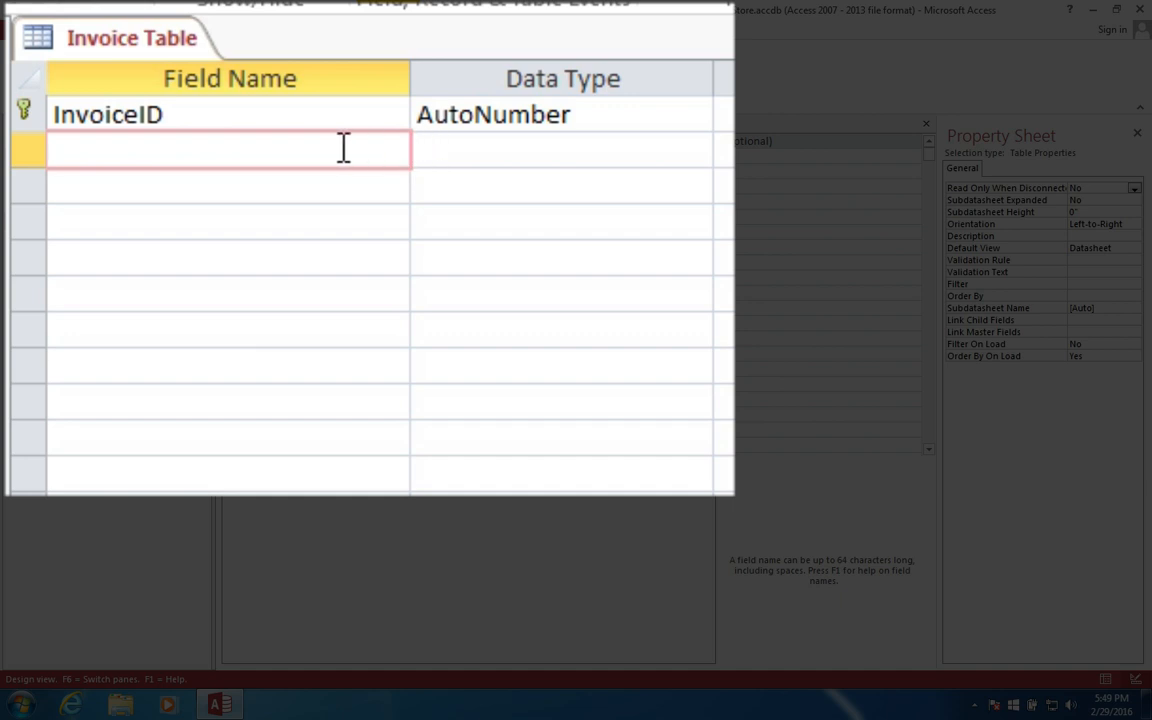
text(DateOfSale)
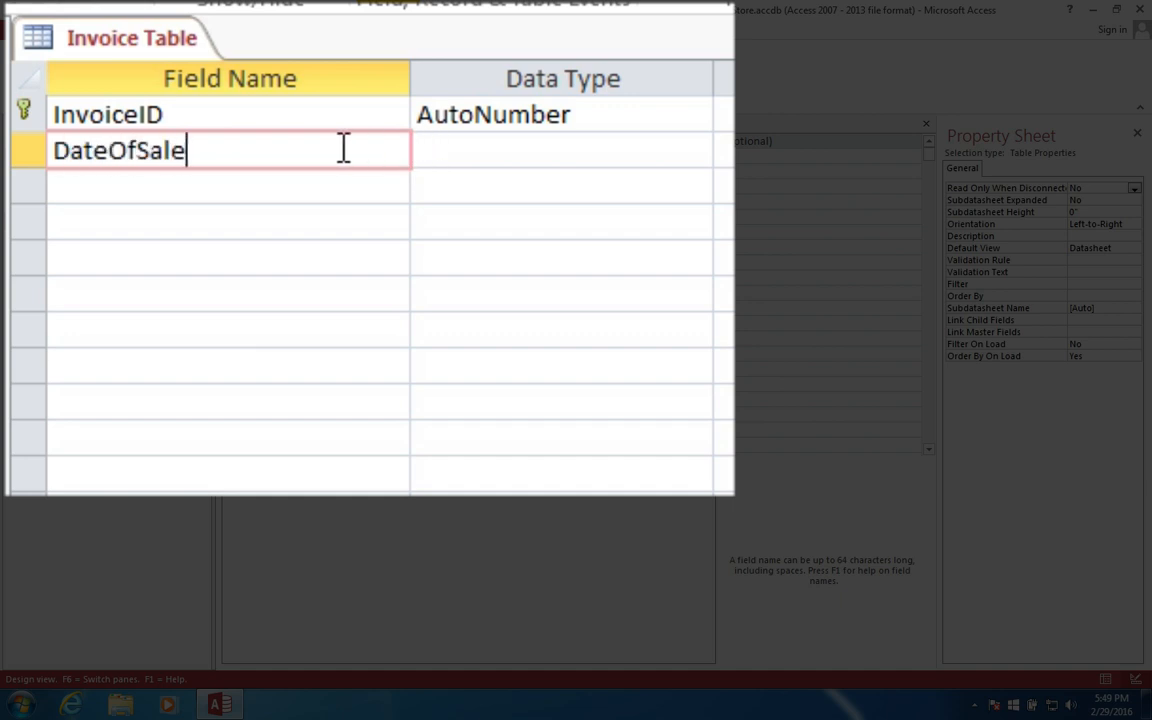
key(Tab)
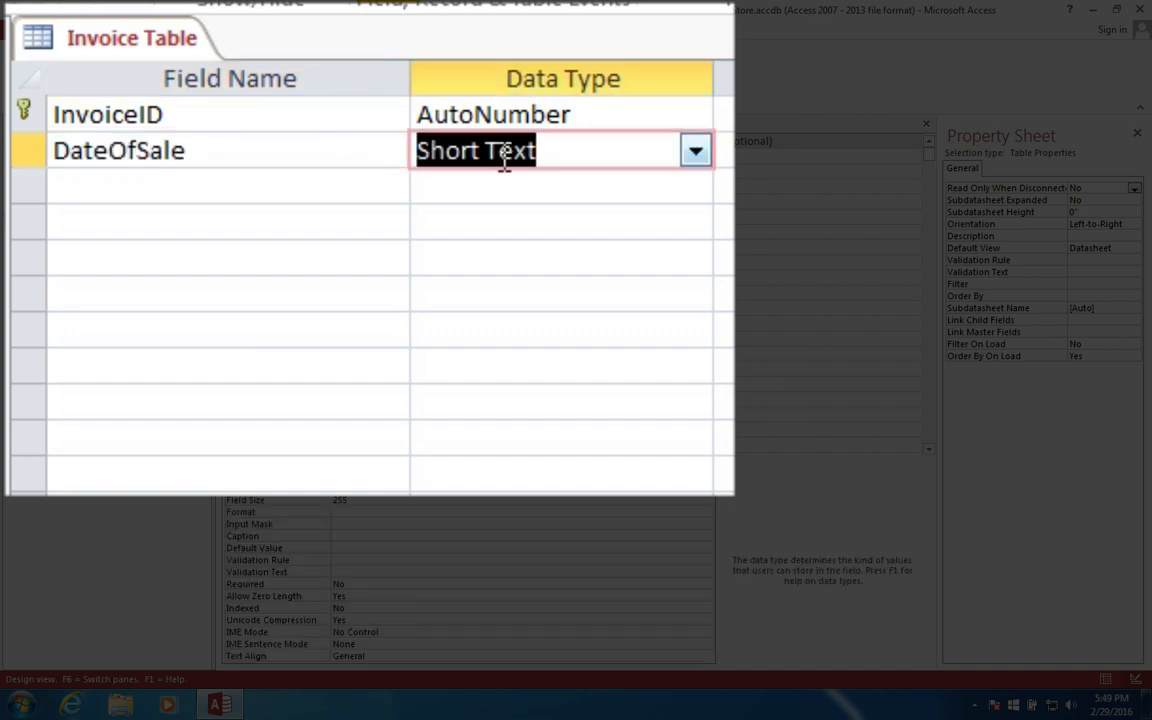
click(697, 153)
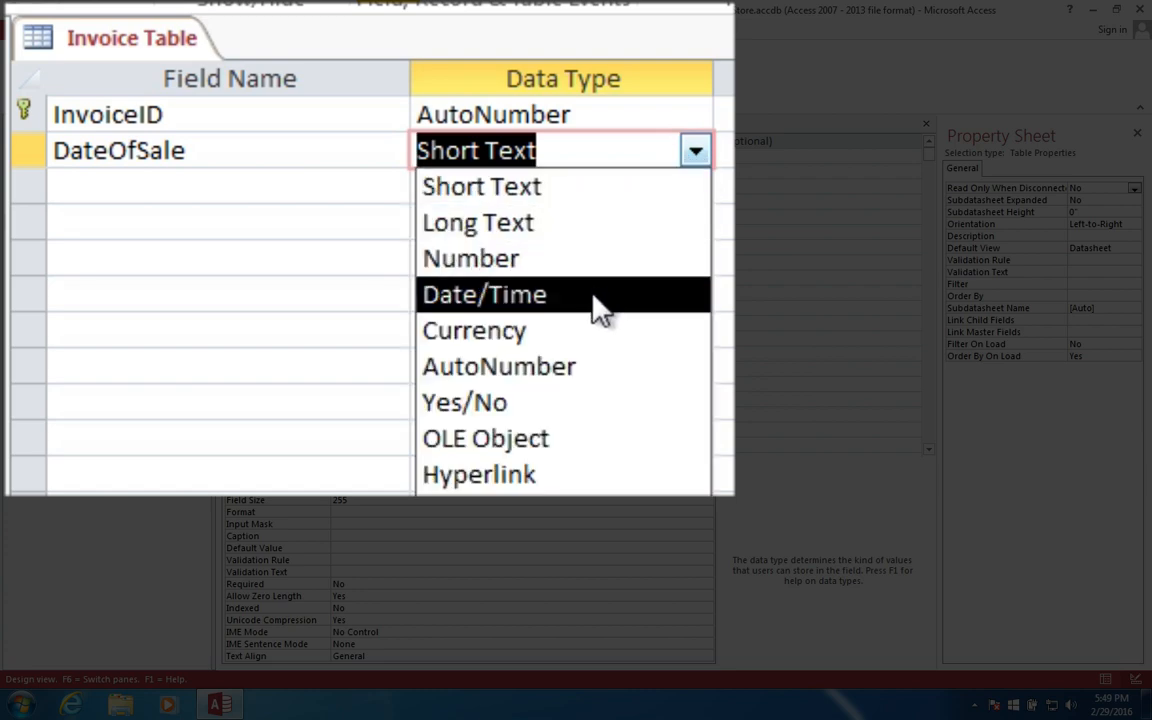
click(593, 298)
Step: Add a CustomerID field and start a Lookup Wizard for it that takes its values from the Customer Table
click(219, 190)
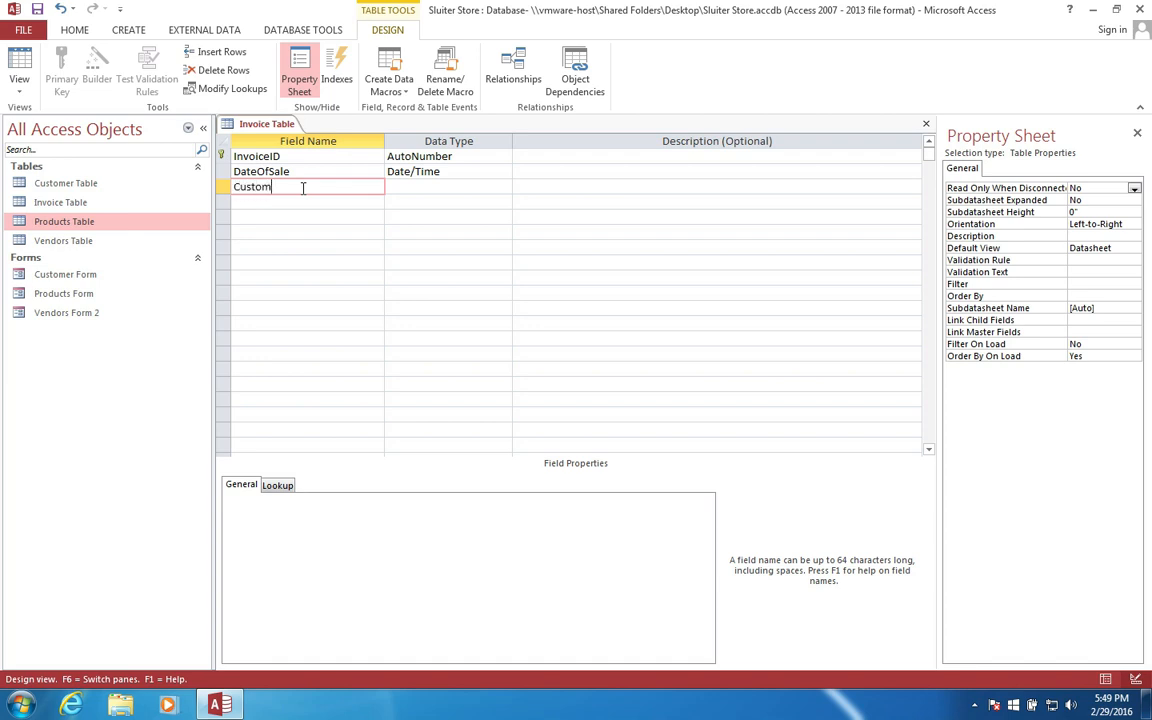
text(CustomerID)
key(Tab)
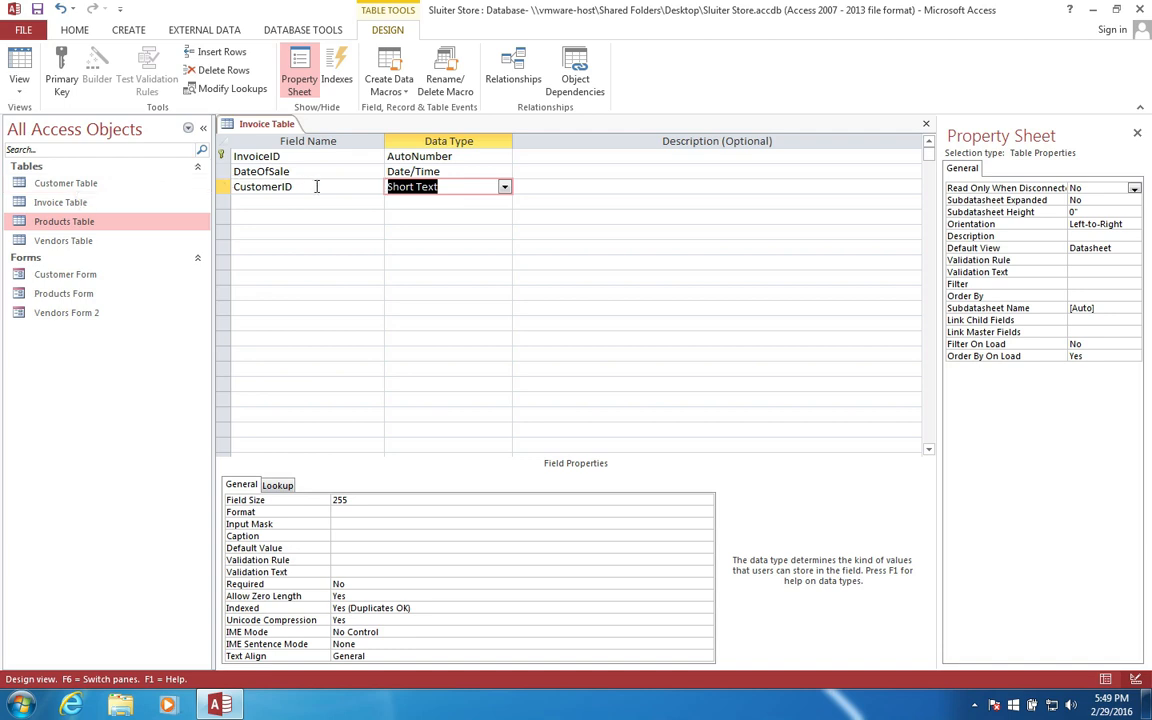
click(504, 187)
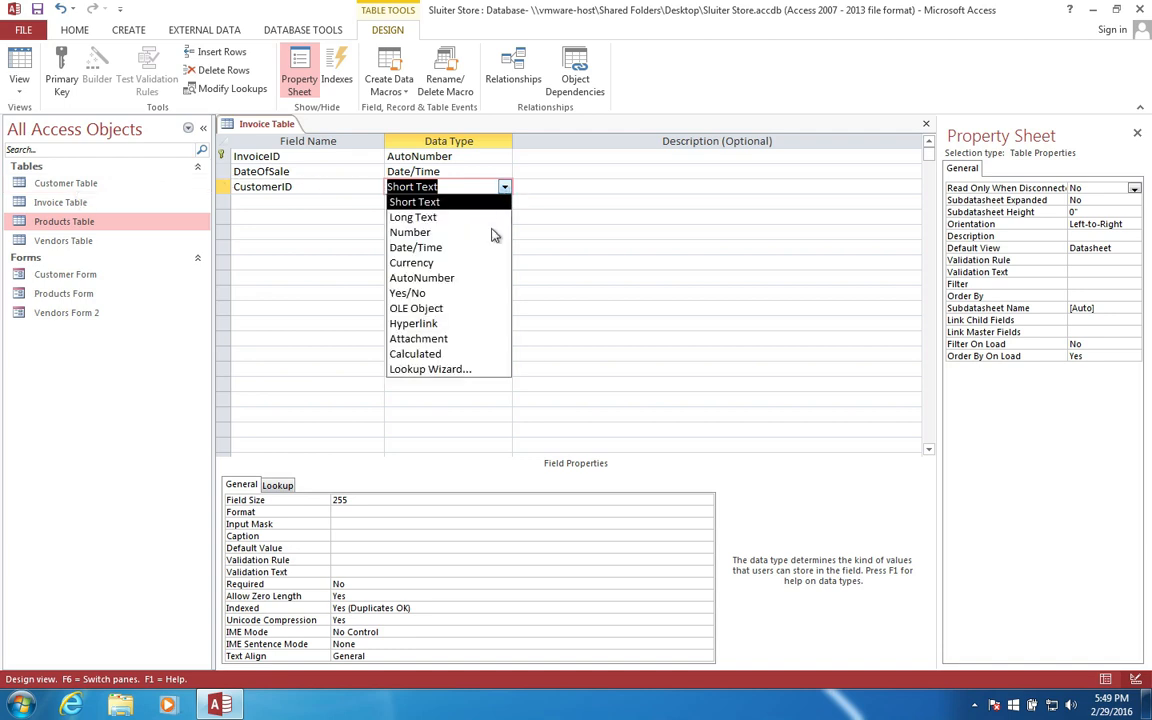
click(450, 370)
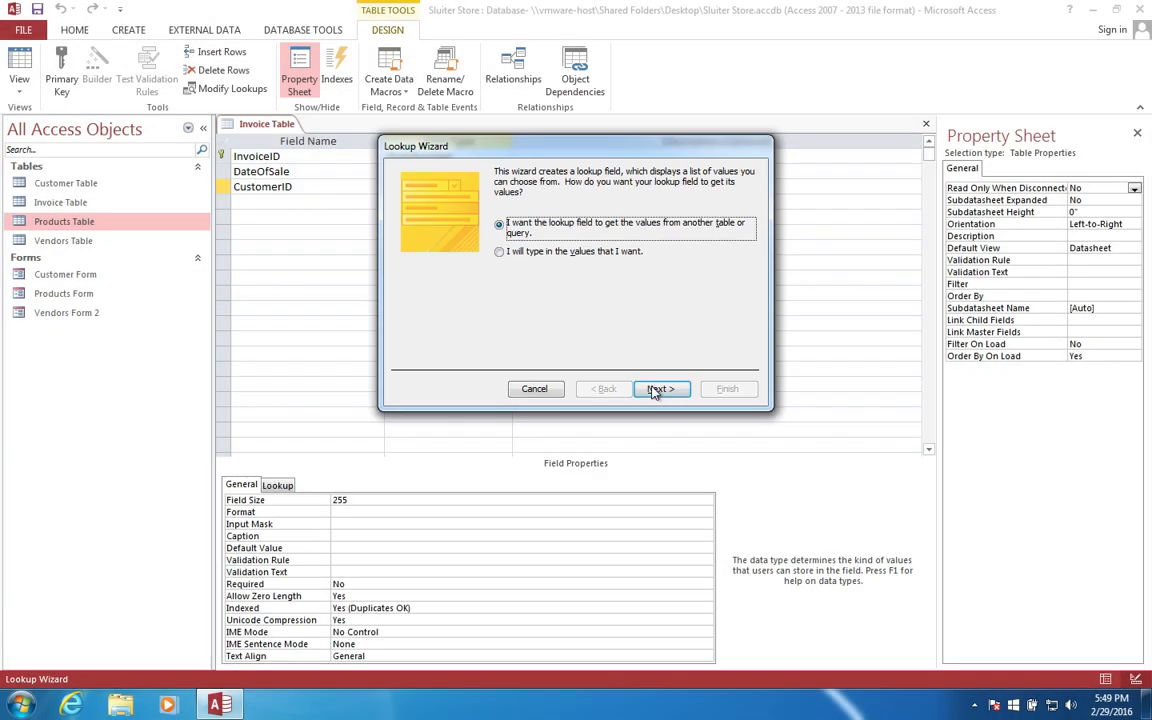
click(760, 630)
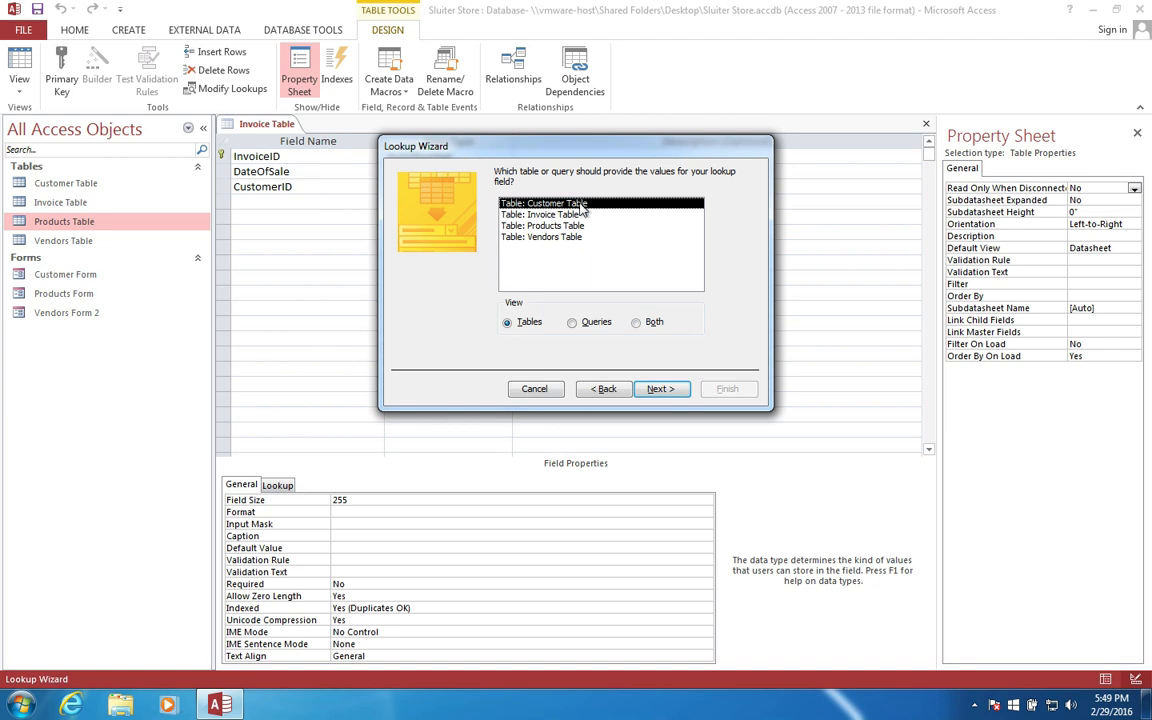
click(662, 389)
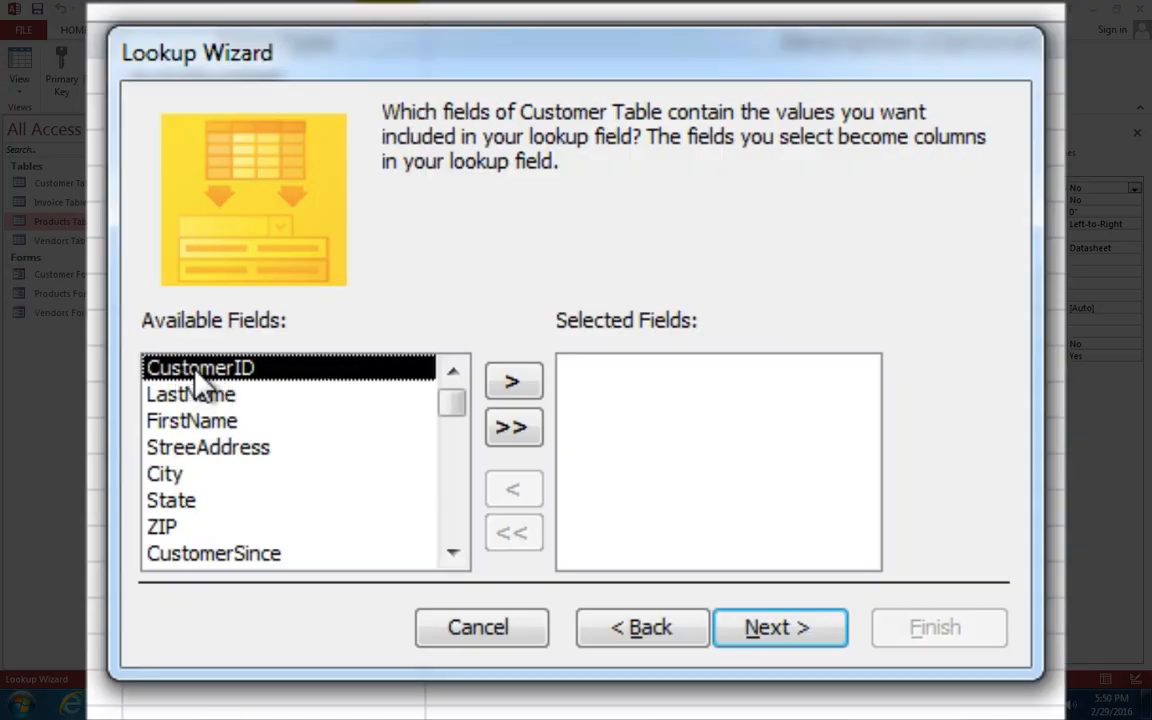
Step: Include the CustomerID, LastName and FirstName fields in the lookup
click(514, 382)
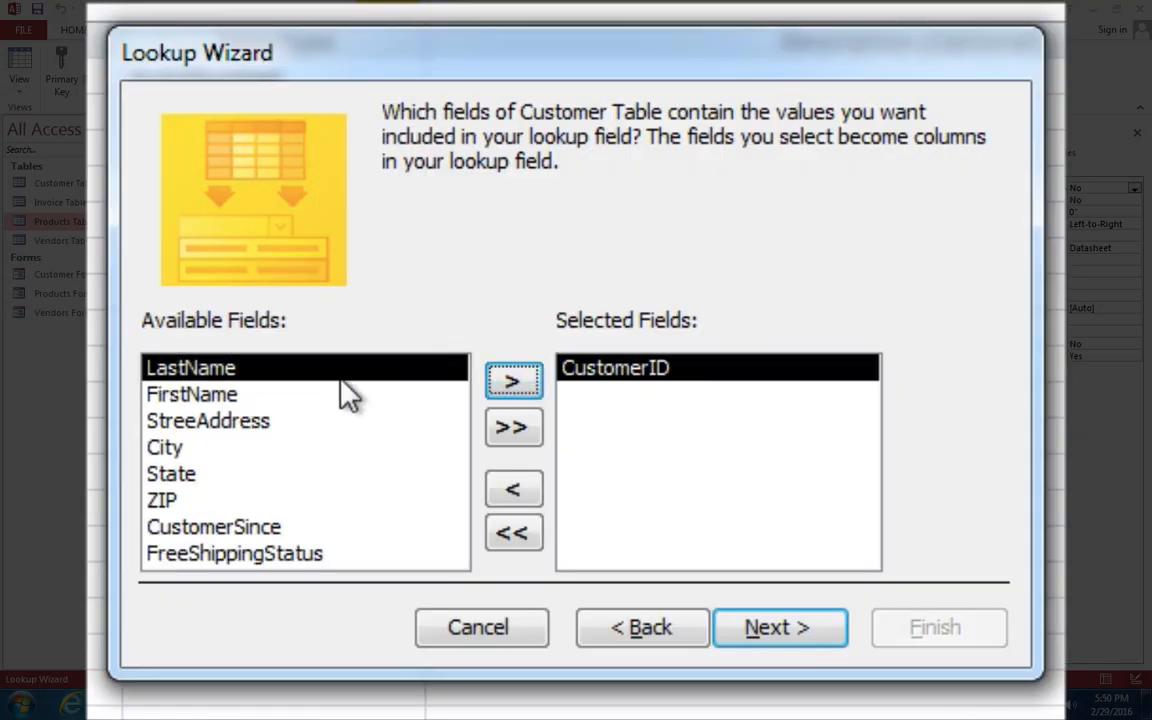
click(514, 383)
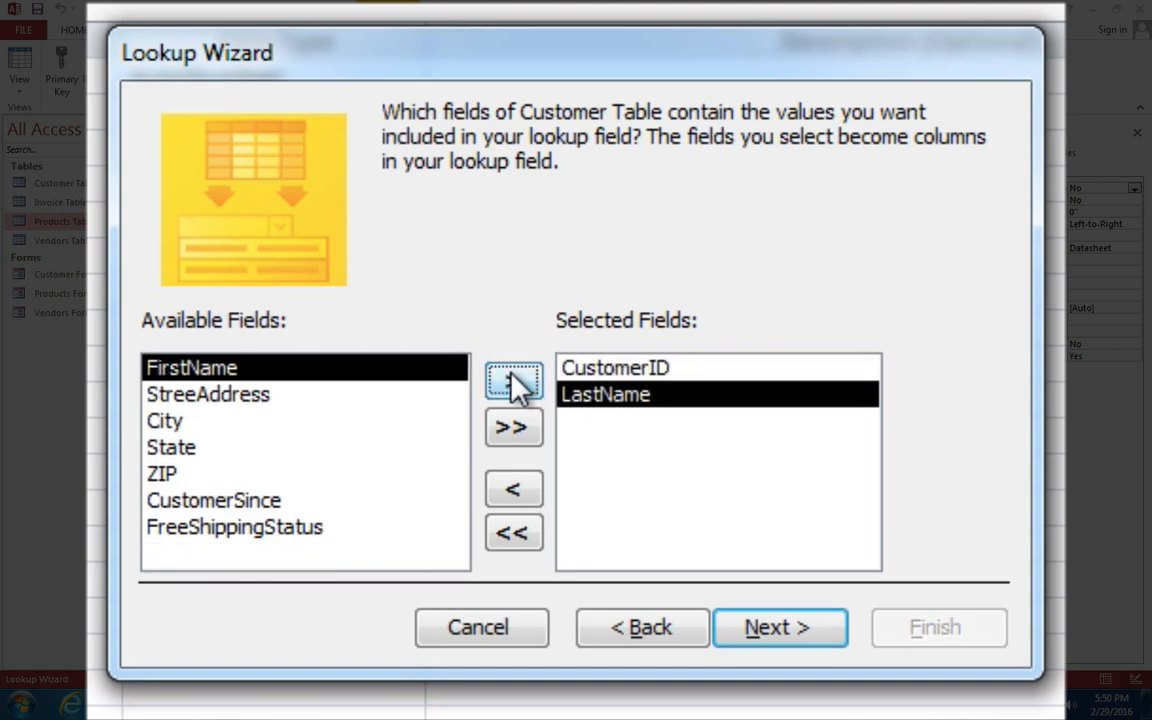
click(515, 385)
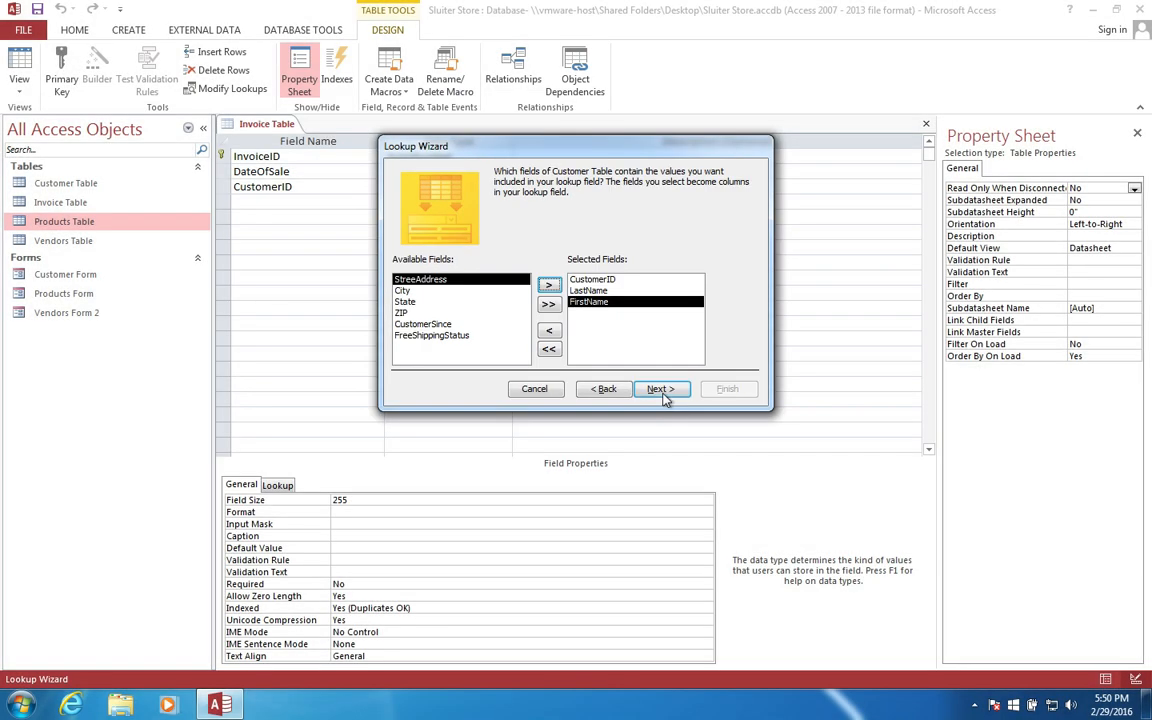
click(780, 627)
Step: Sort the lookup list by LastName in ascending order and keep the key column hidden
click(524, 225)
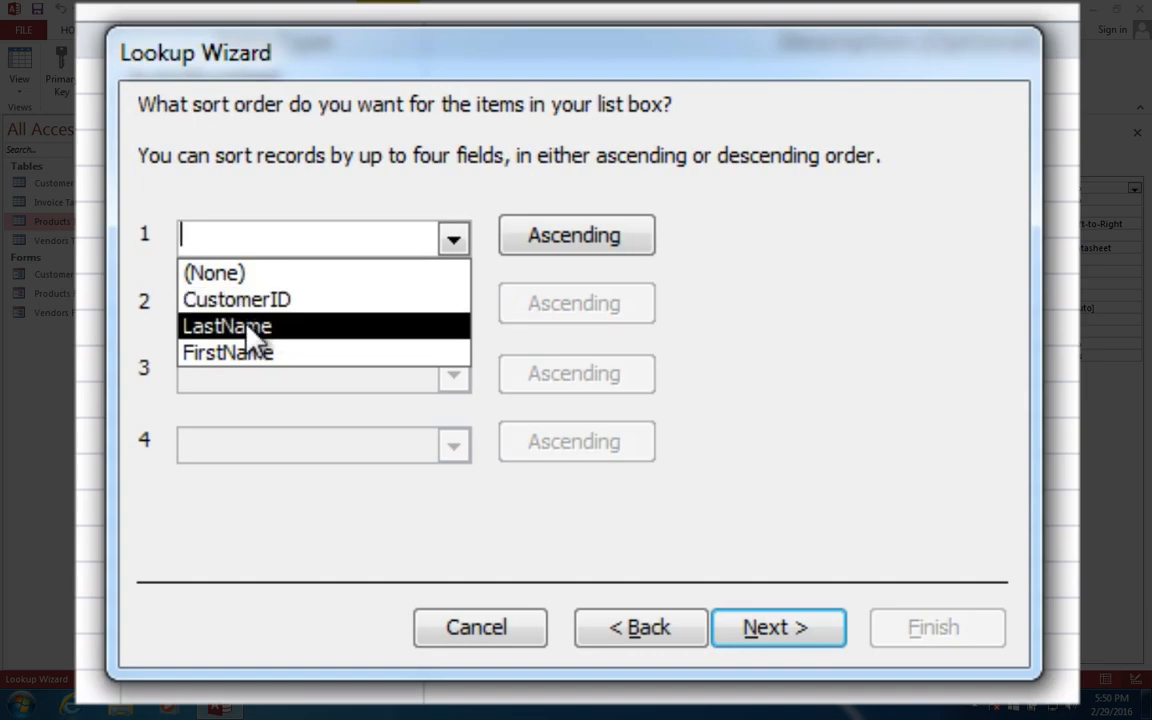
click(250, 327)
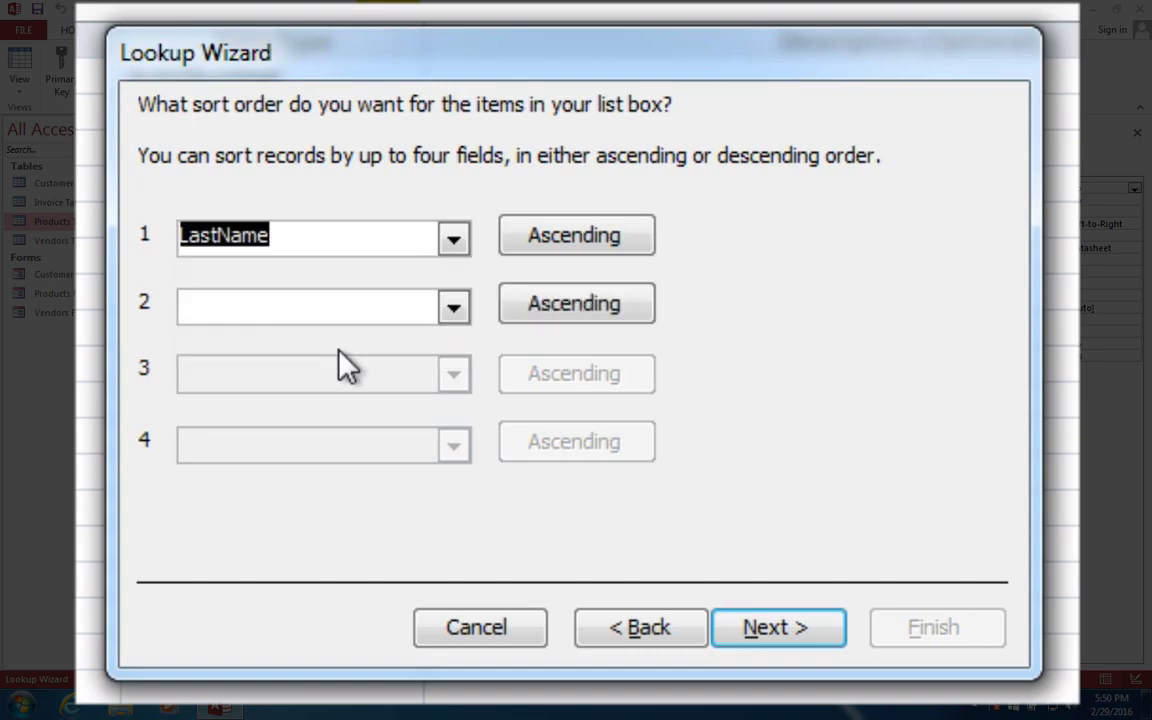
click(757, 634)
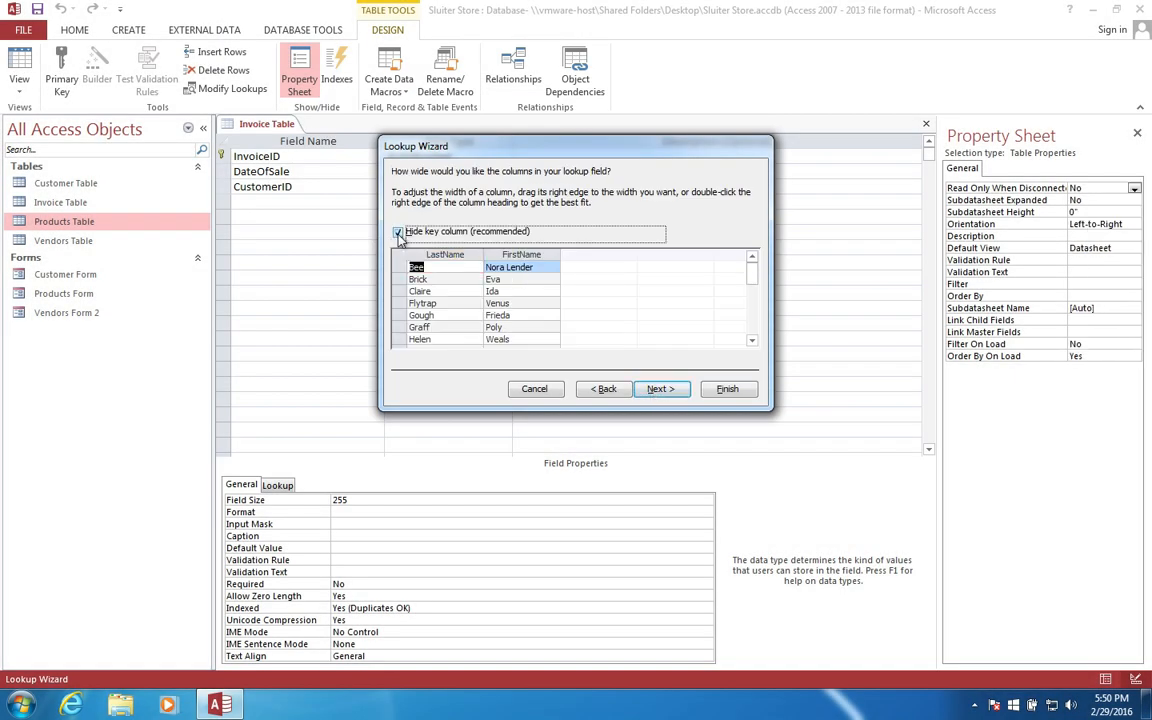
click(398, 232)
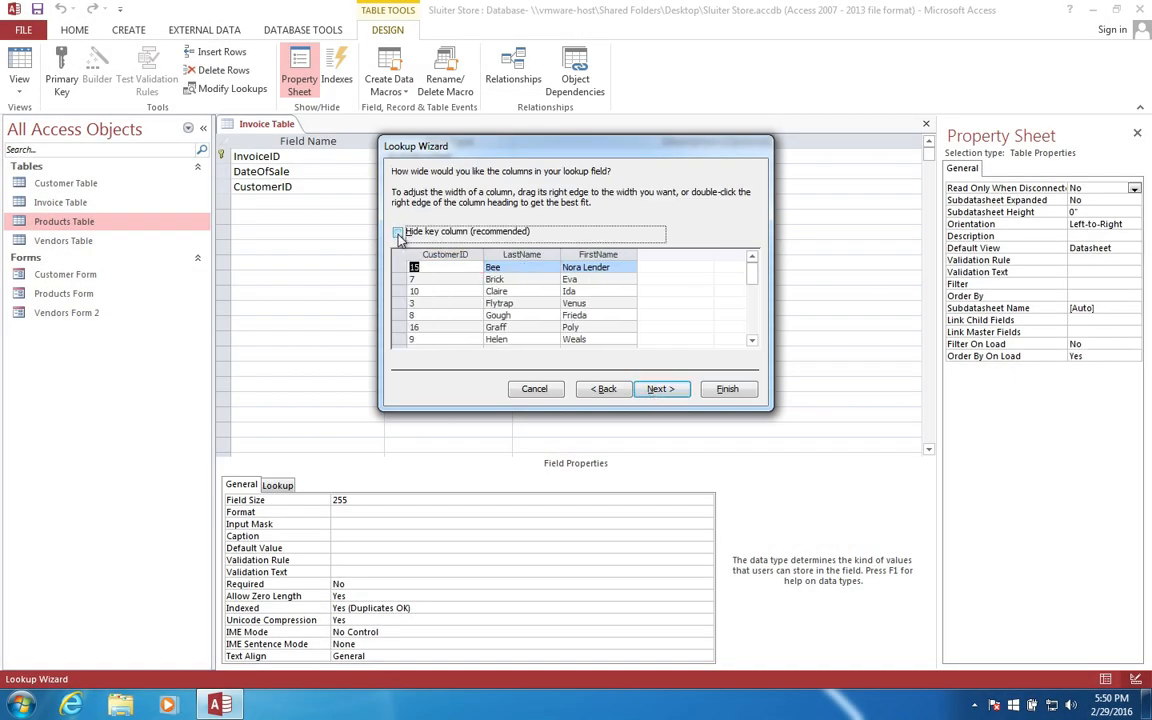
click(398, 232)
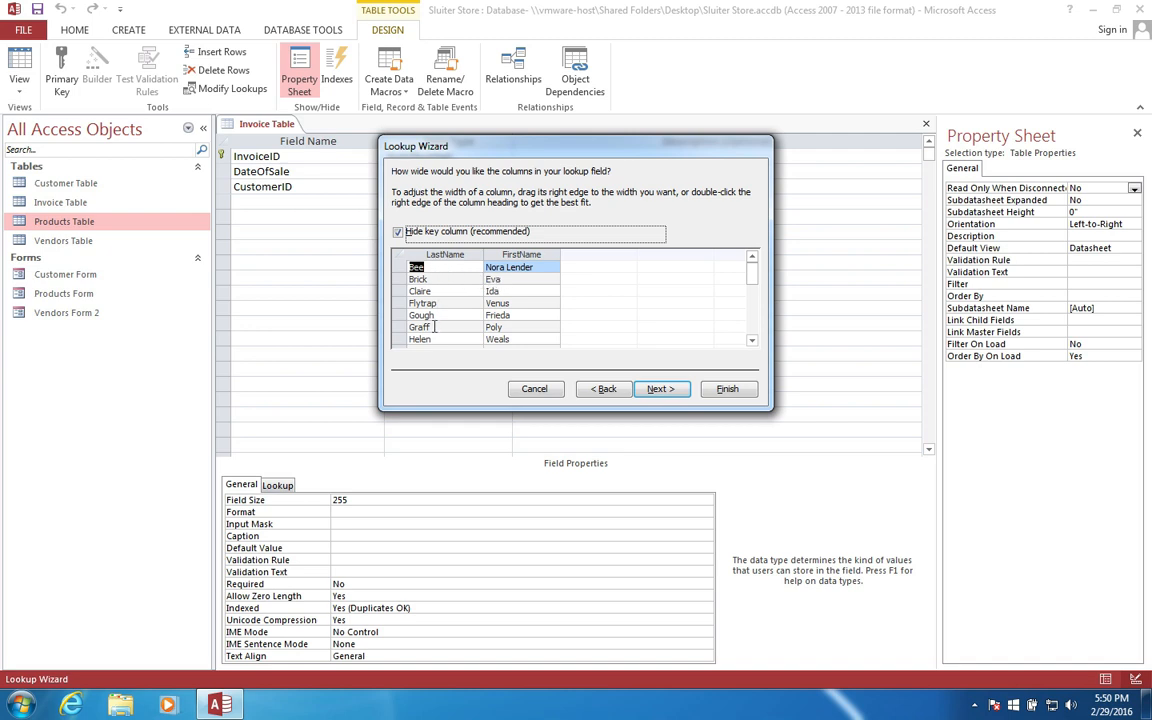
click(662, 390)
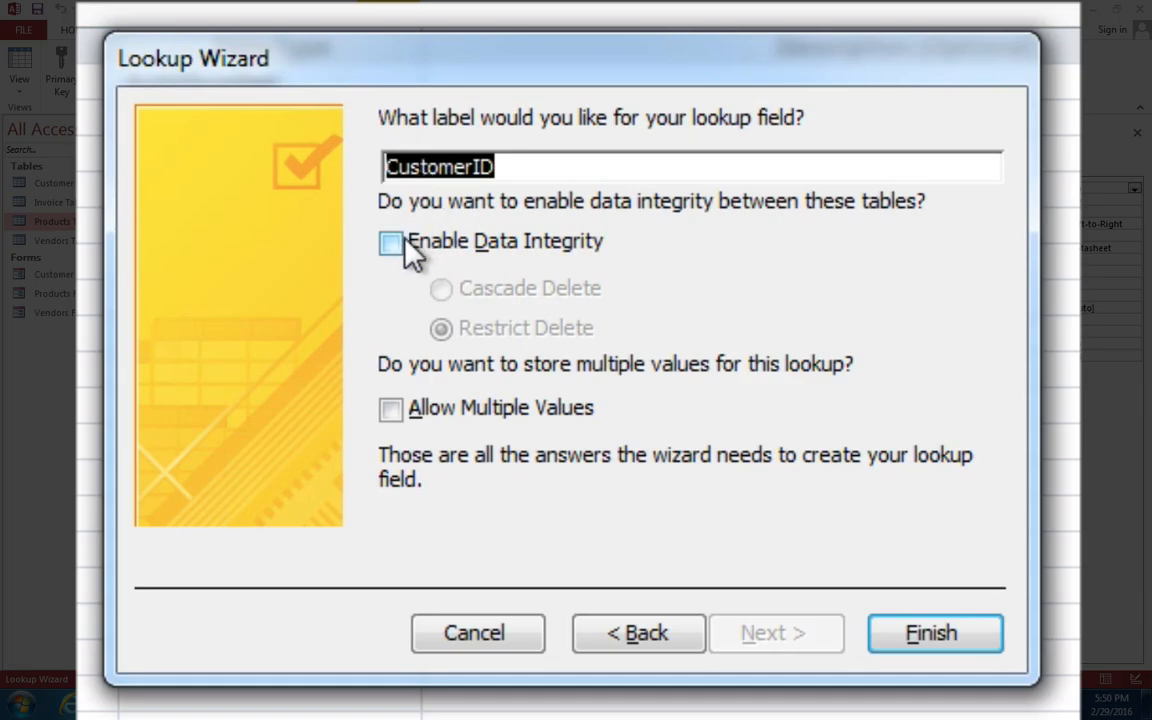
Step: Enable data integrity with Restrict Delete for the CustomerID lookup, finish the wizard and save the table
click(391, 244)
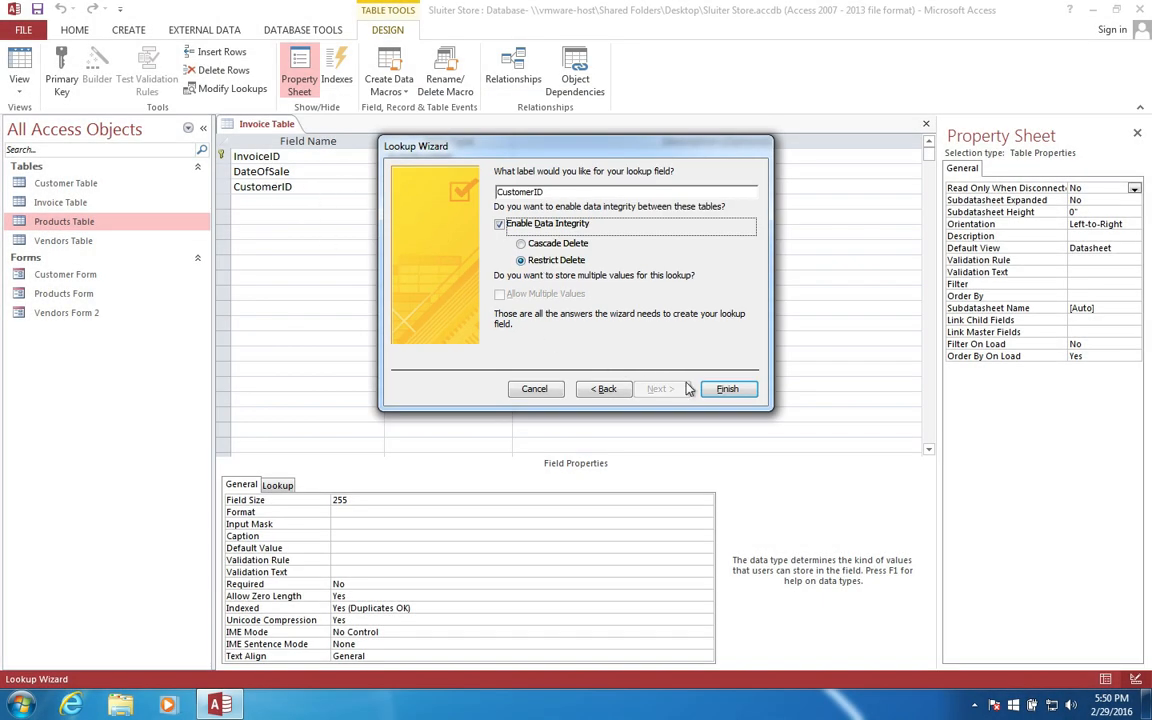
click(726, 390)
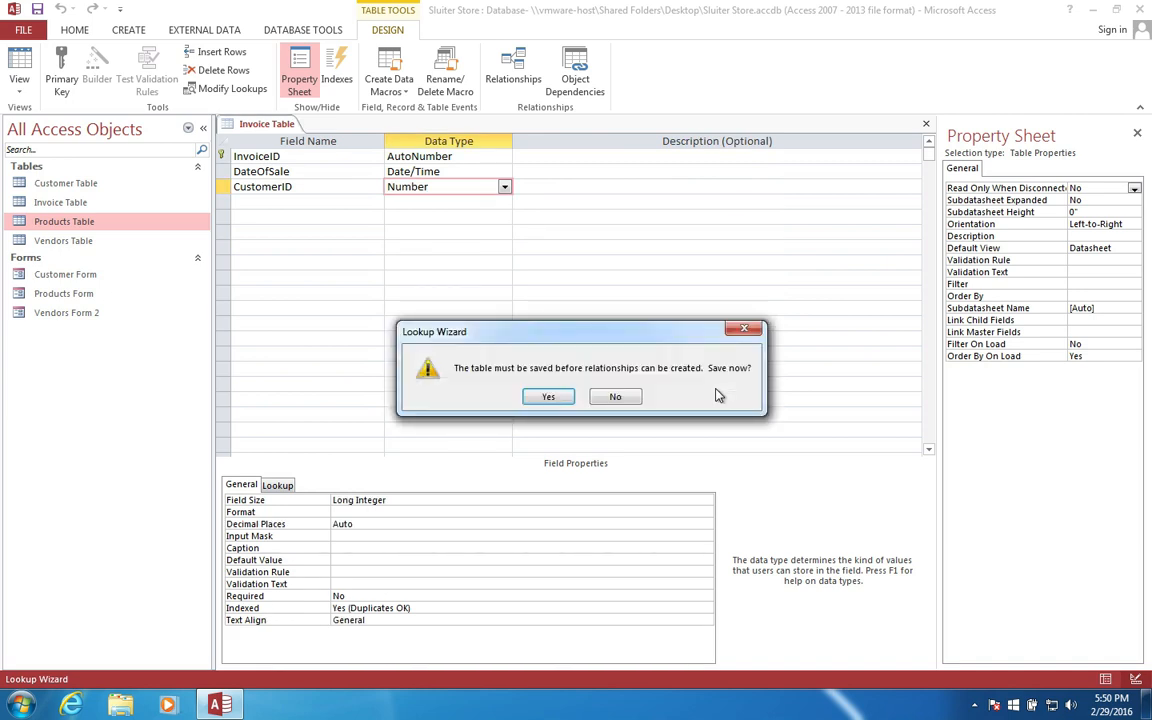
click(545, 398)
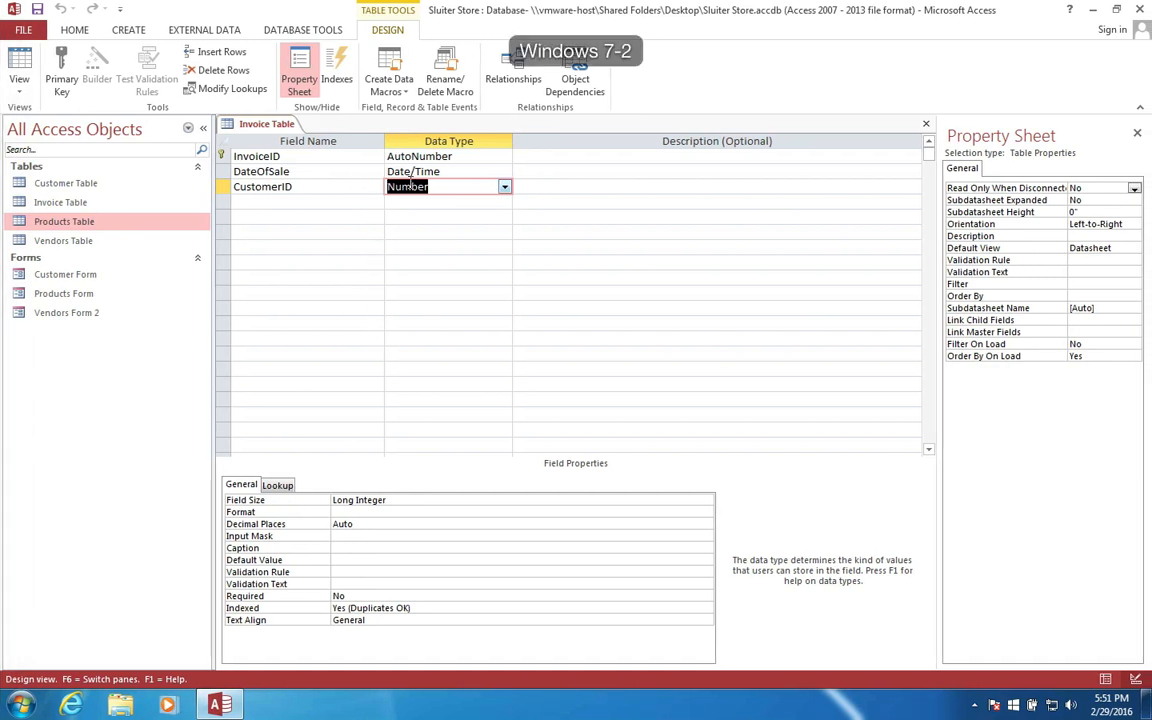
Step: Close the Invoice Table and open the database's Relationships layout
right_click(264, 124)
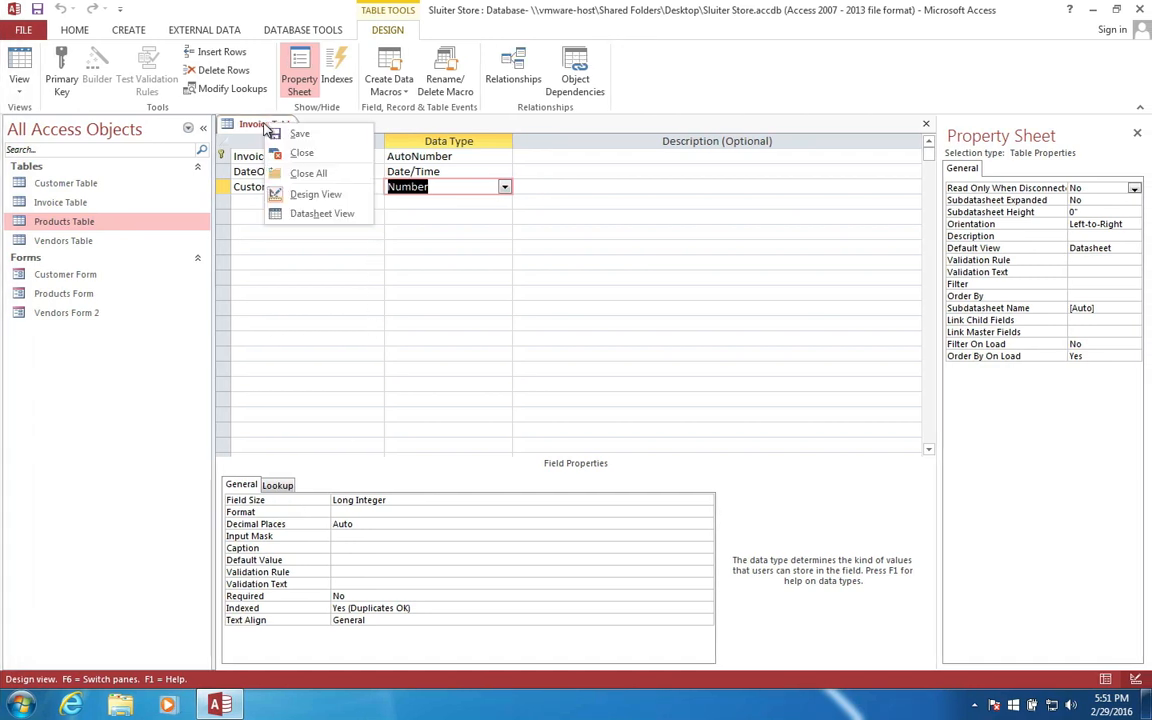
click(288, 153)
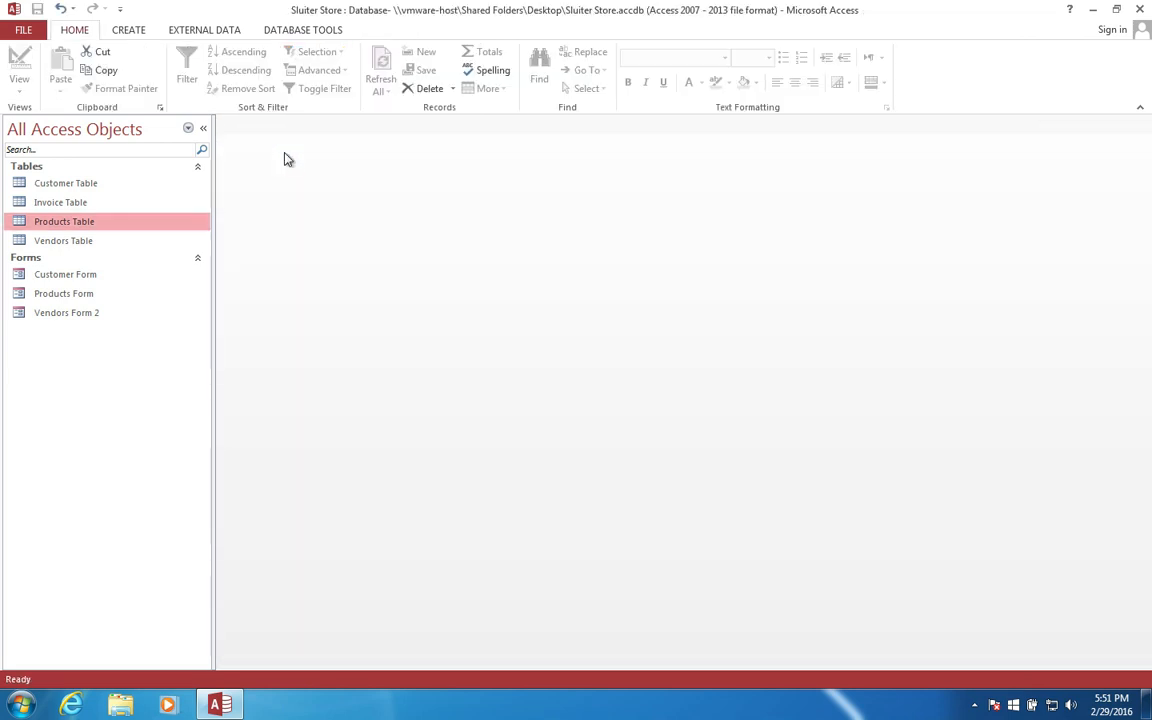
click(298, 31)
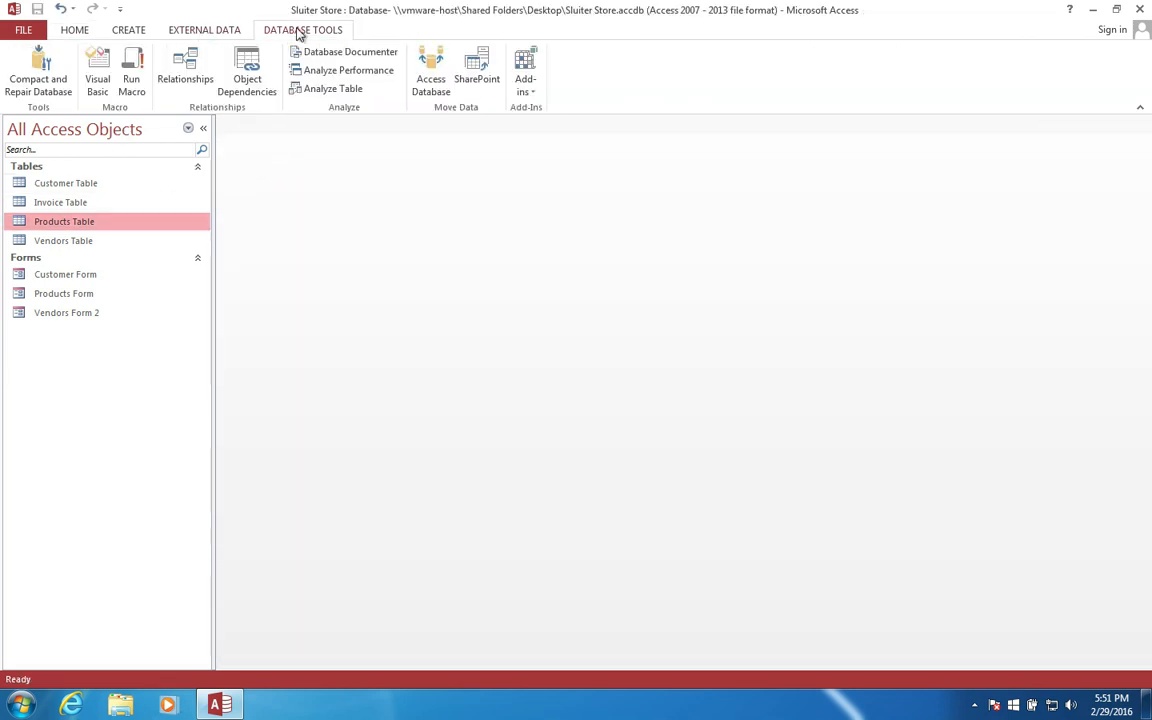
click(176, 80)
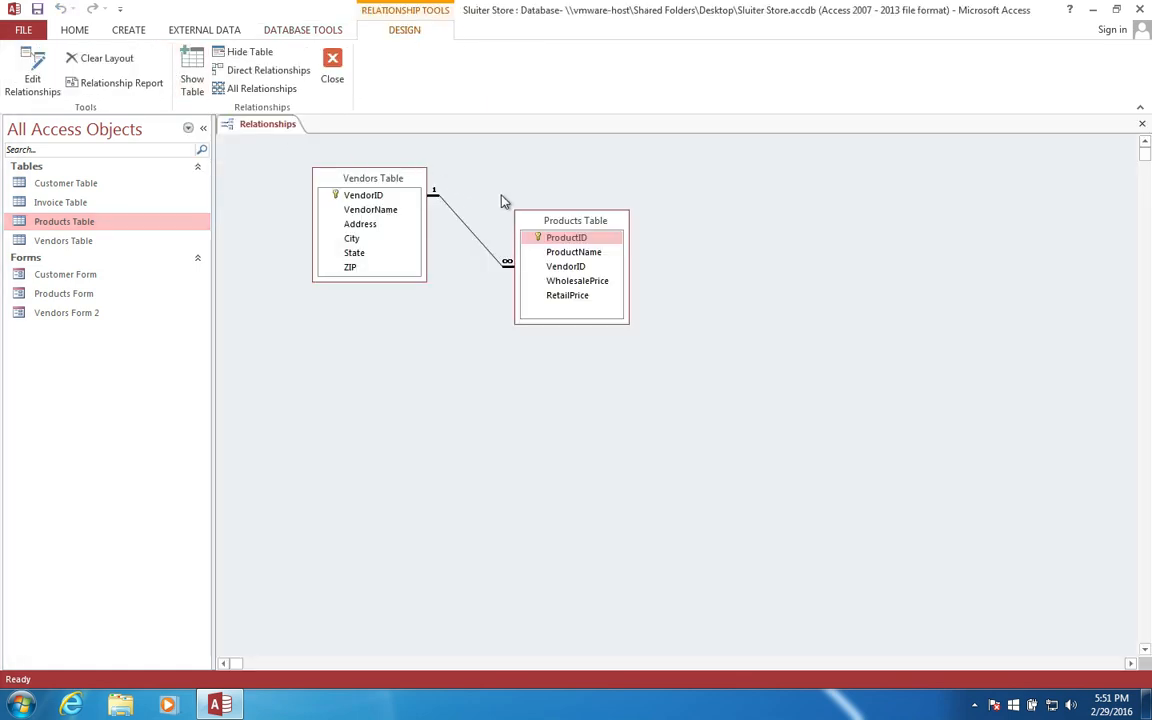
Step: Move the Products and Vendors tables aside and add the Customer Table and Invoice Table to the relationships diagram
drag(584, 224, 776, 198)
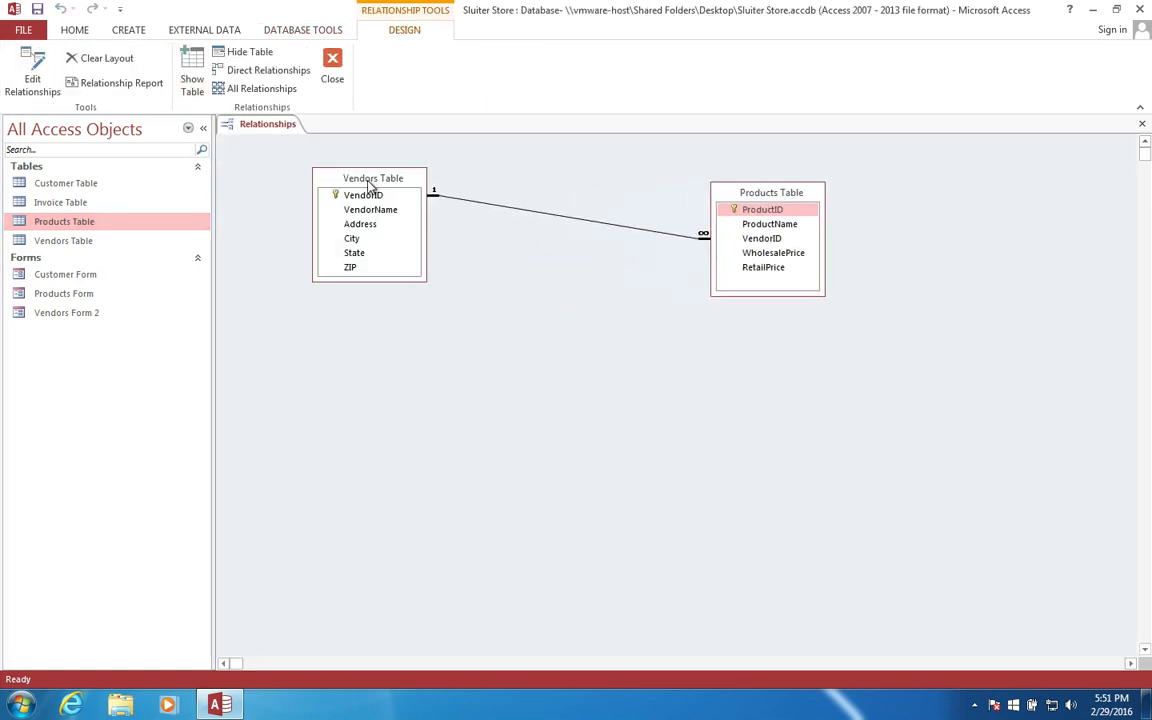
drag(368, 185, 570, 252)
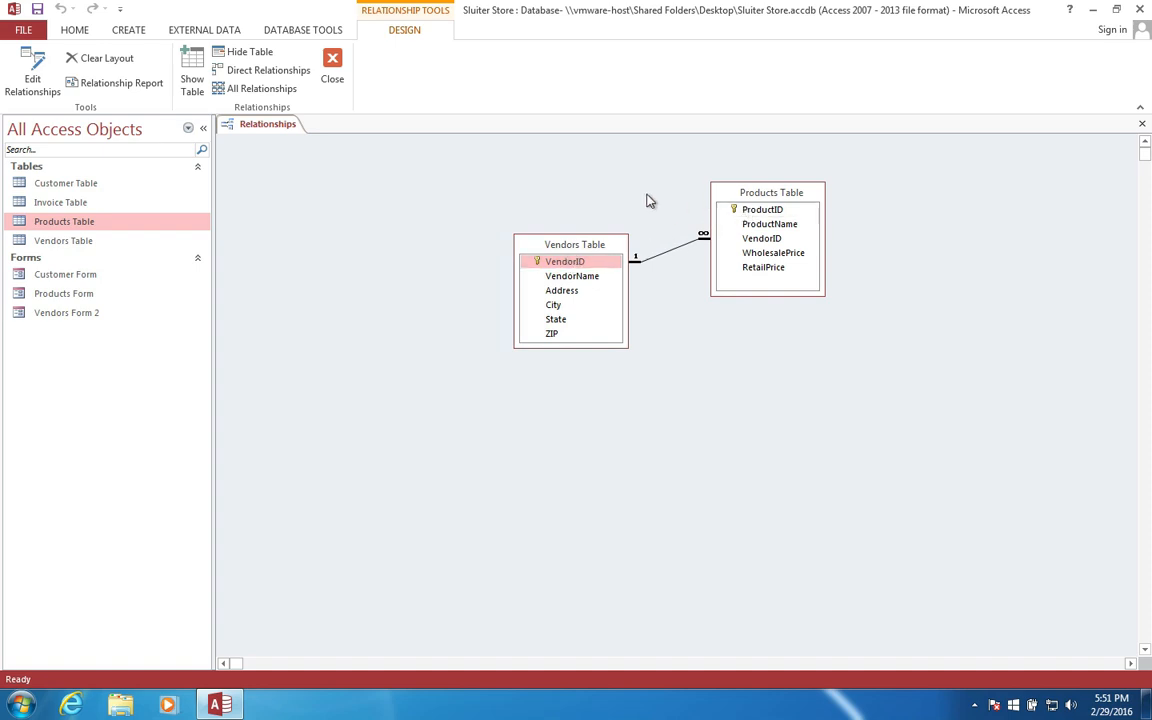
click(188, 72)
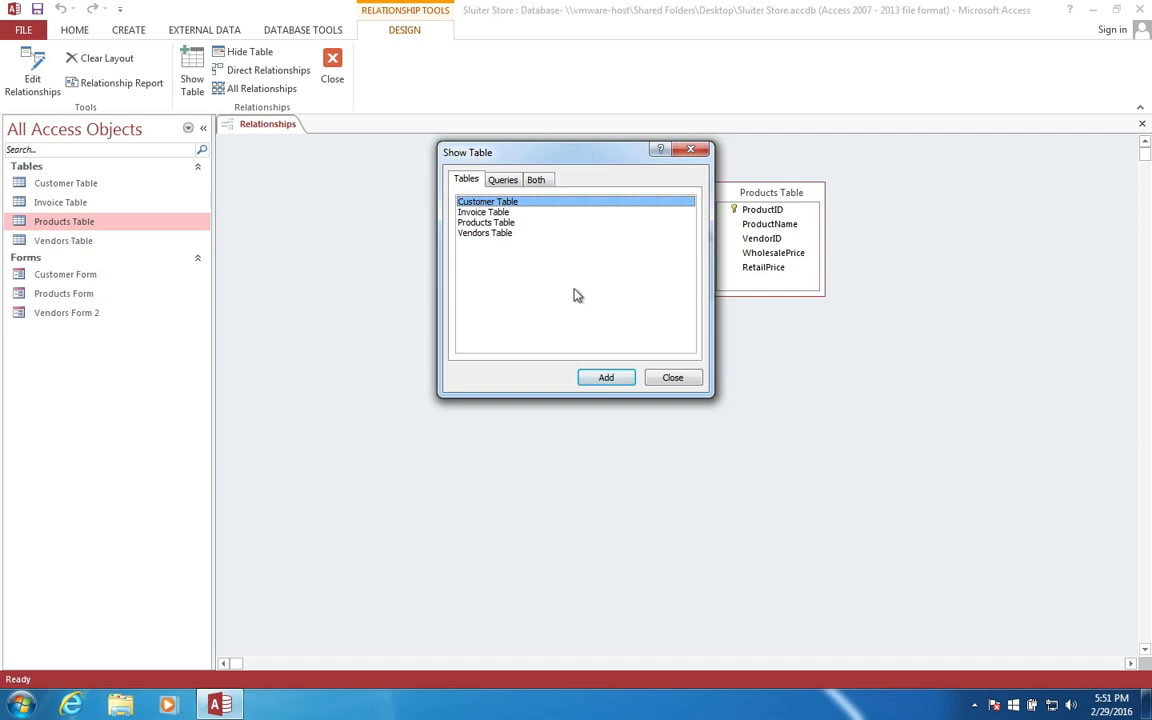
click(602, 376)
click(490, 212)
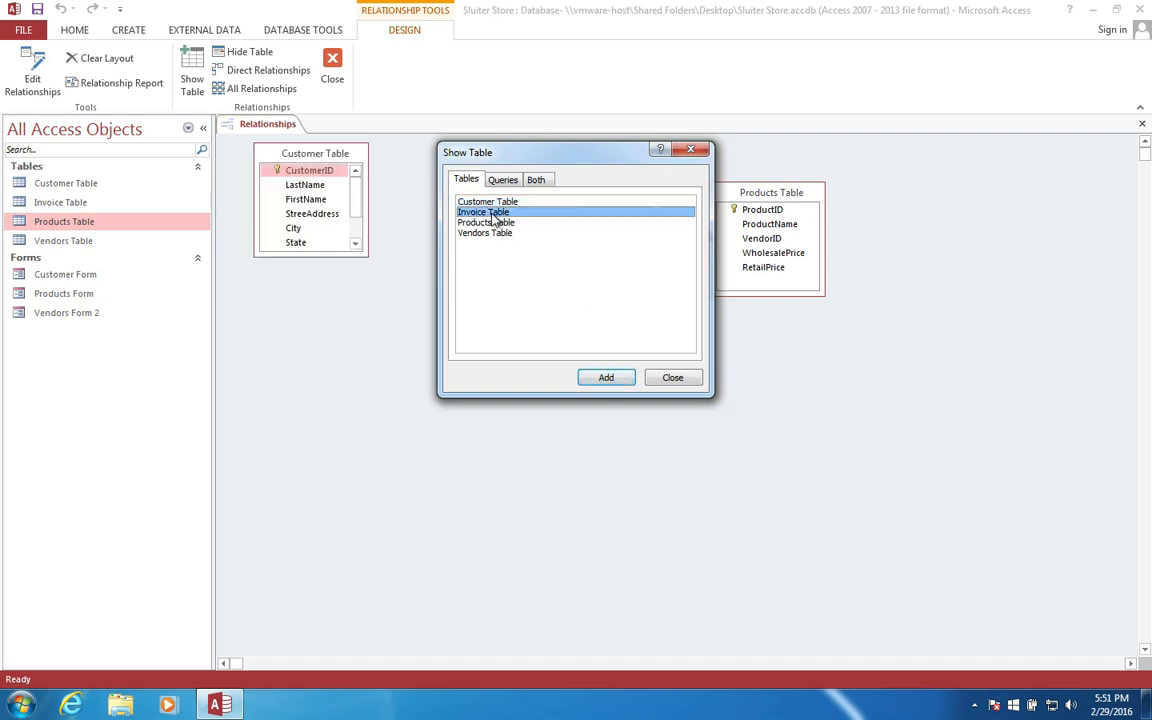
click(605, 378)
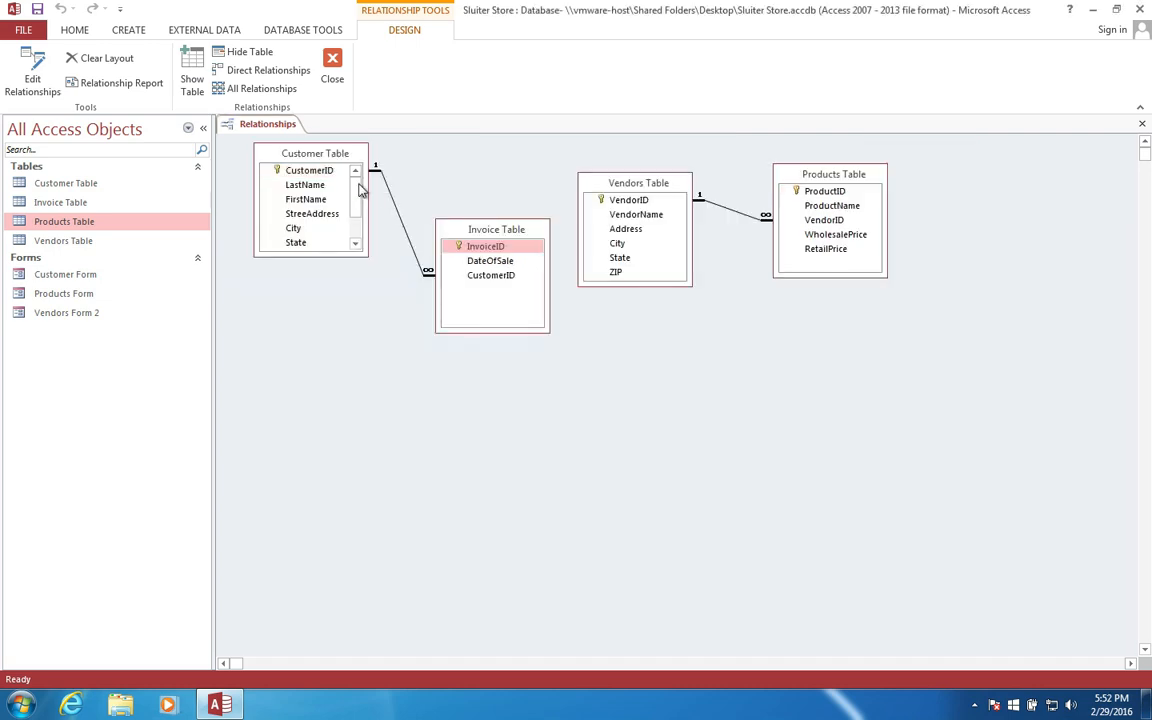
Step: Reposition the Customer and Invoice tables in the relationships diagram, and close it with the layout changes saved
drag(309, 158, 287, 171)
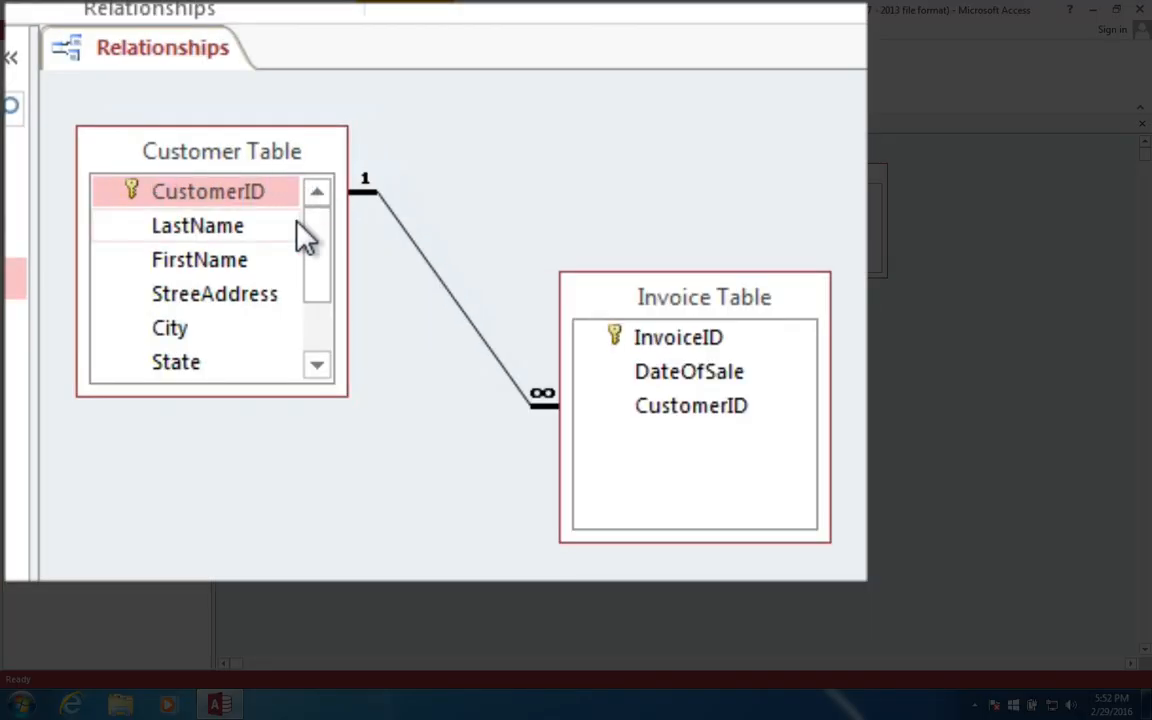
drag(712, 303, 673, 238)
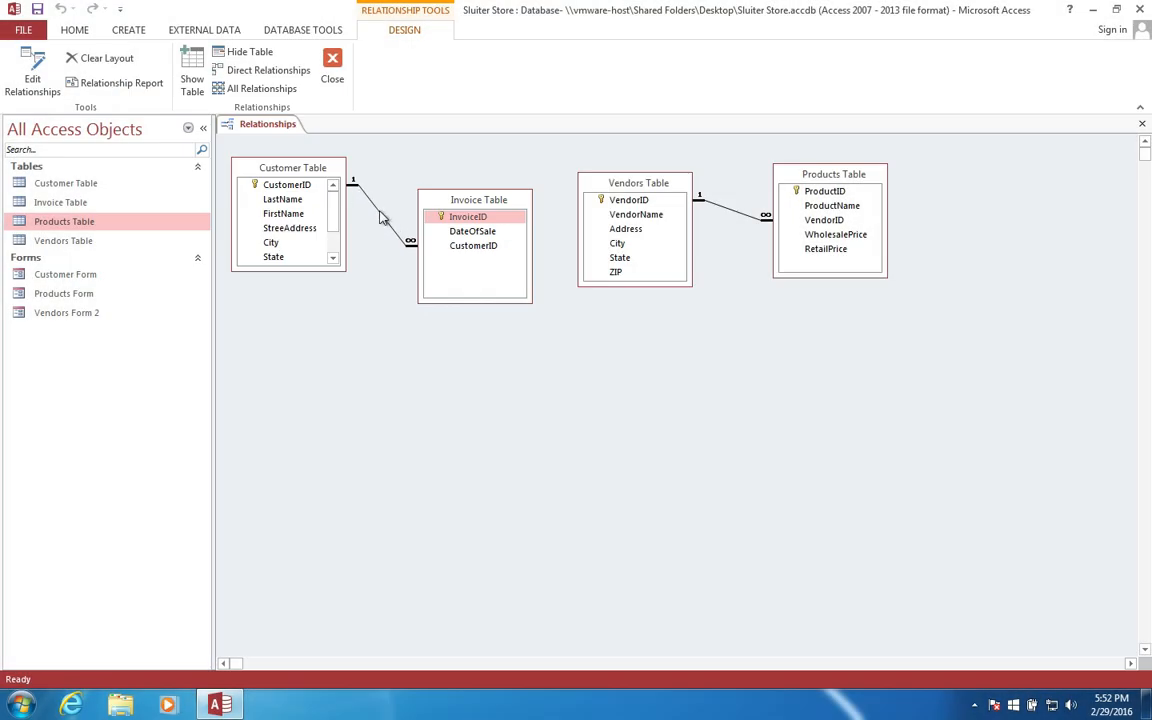
click(289, 186)
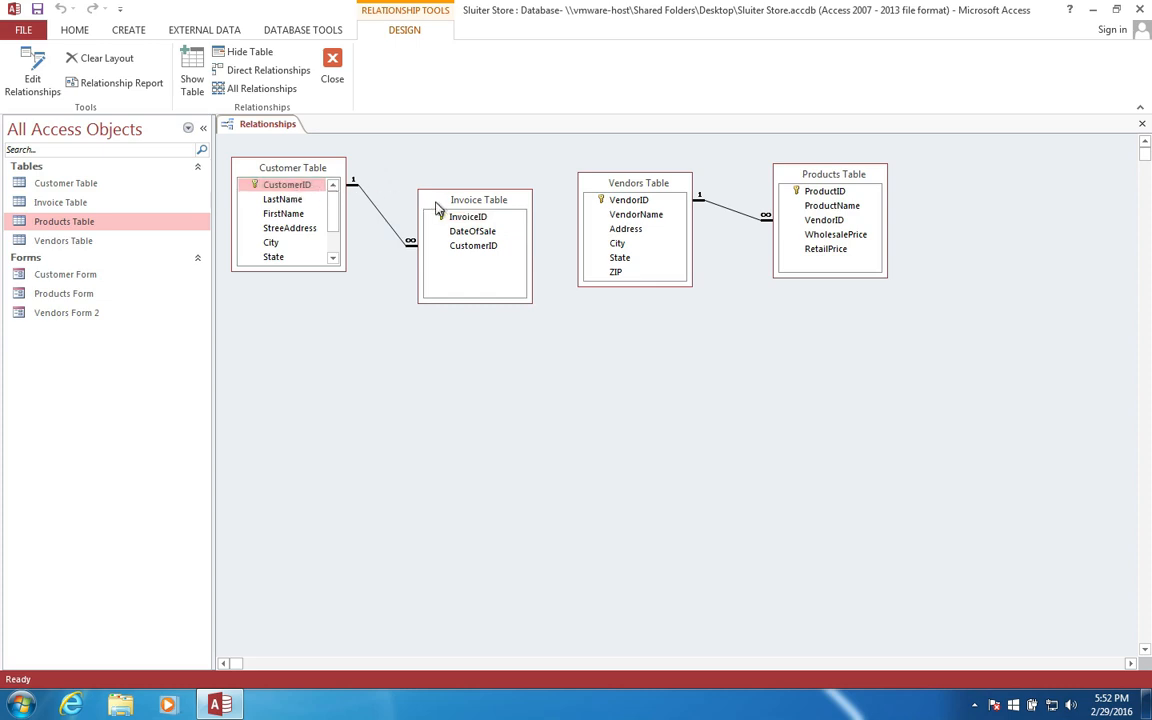
click(462, 247)
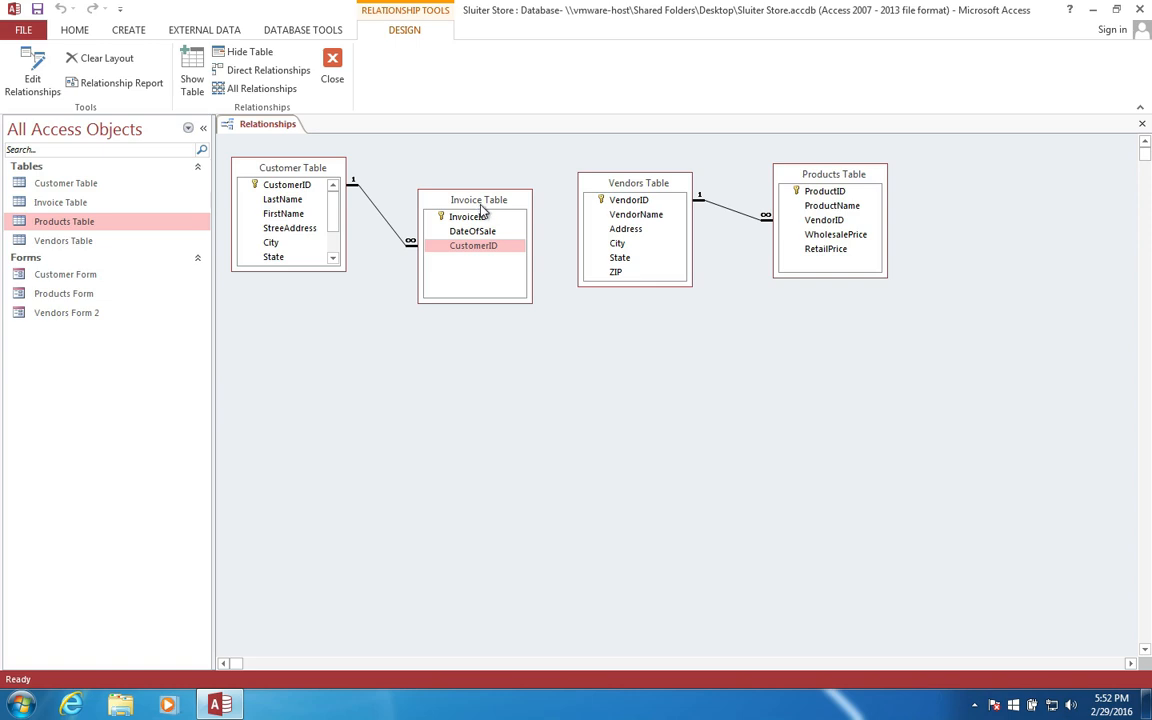
click(333, 66)
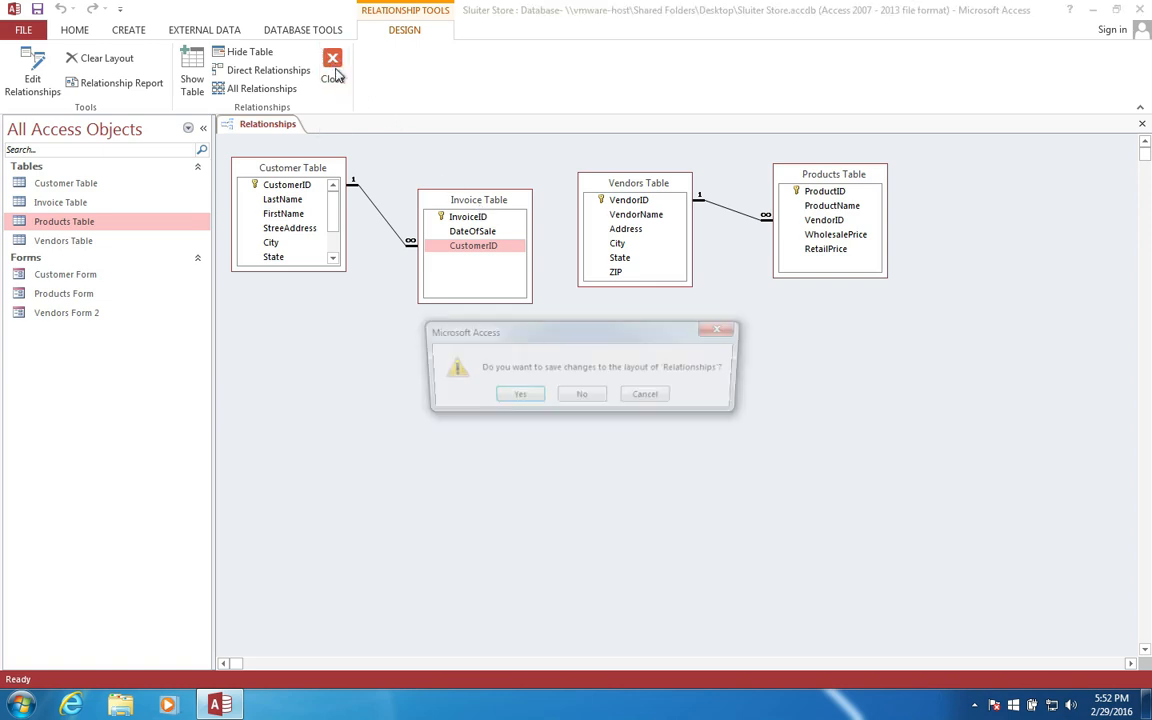
click(515, 397)
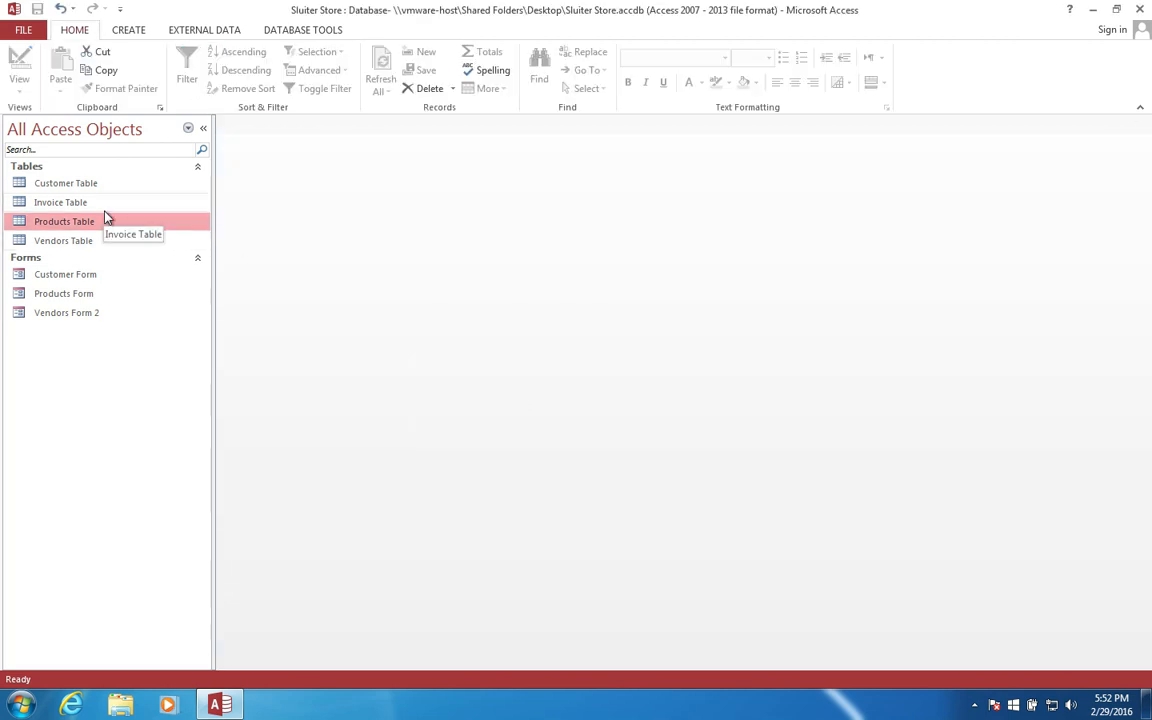
Step: Create a new table and save it as Invoice Details Table
click(127, 32)
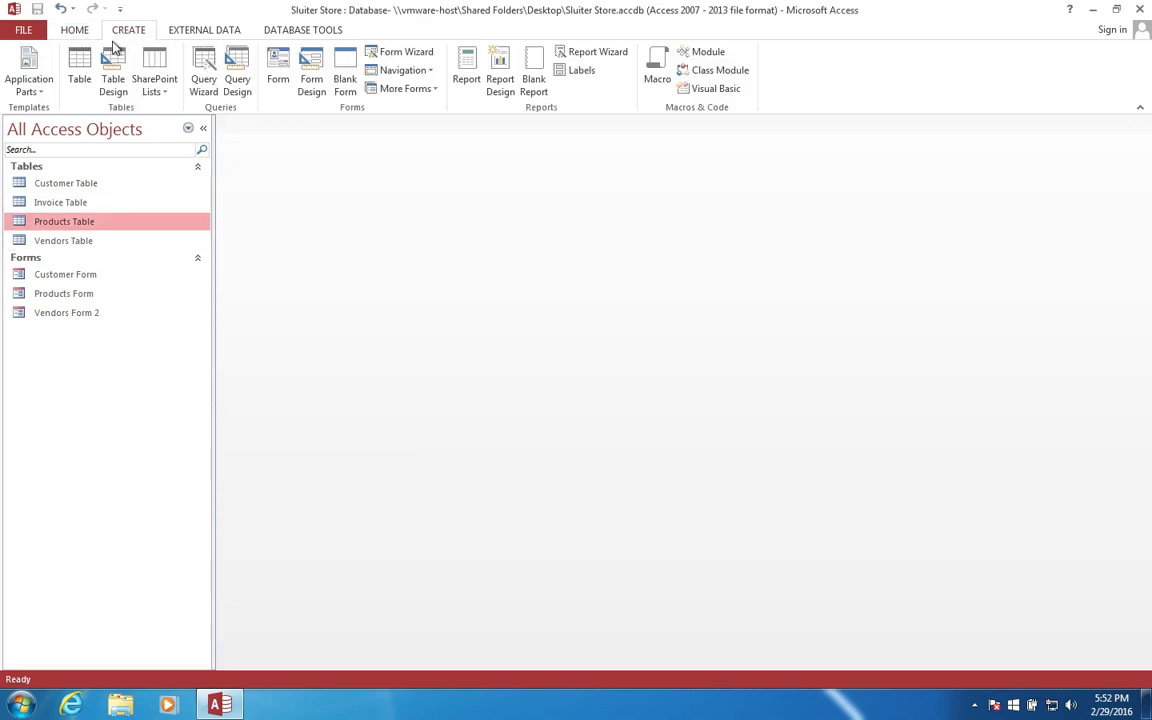
click(80, 70)
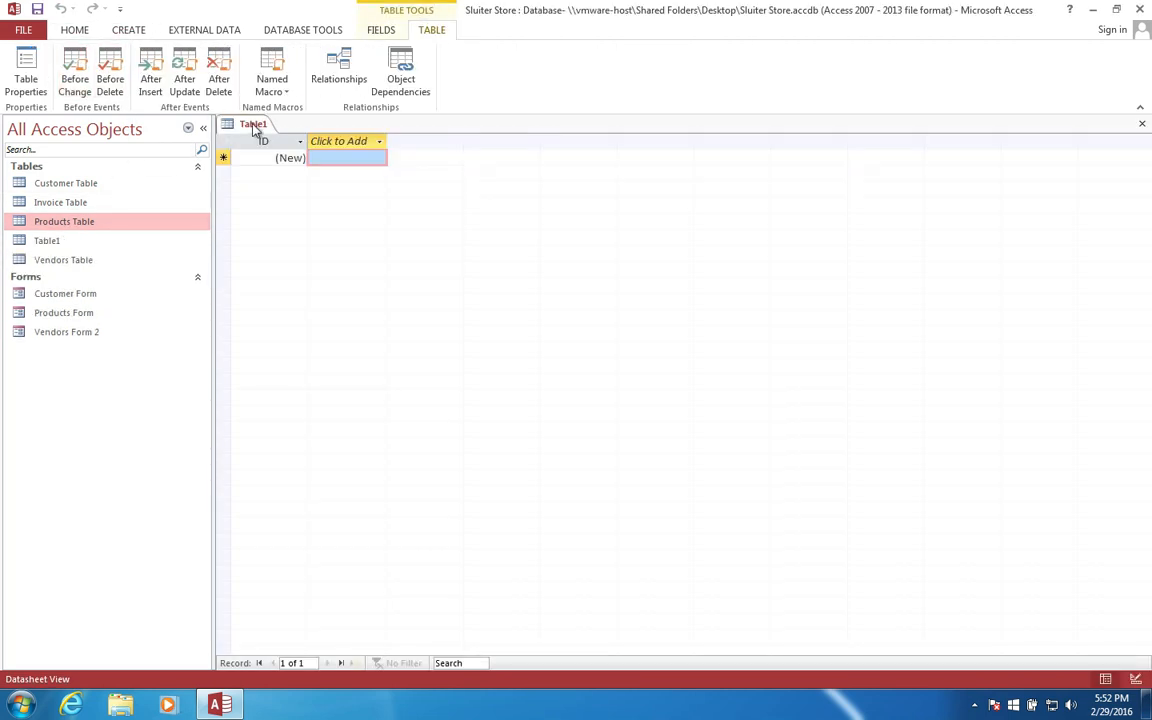
right_click(249, 123)
click(286, 135)
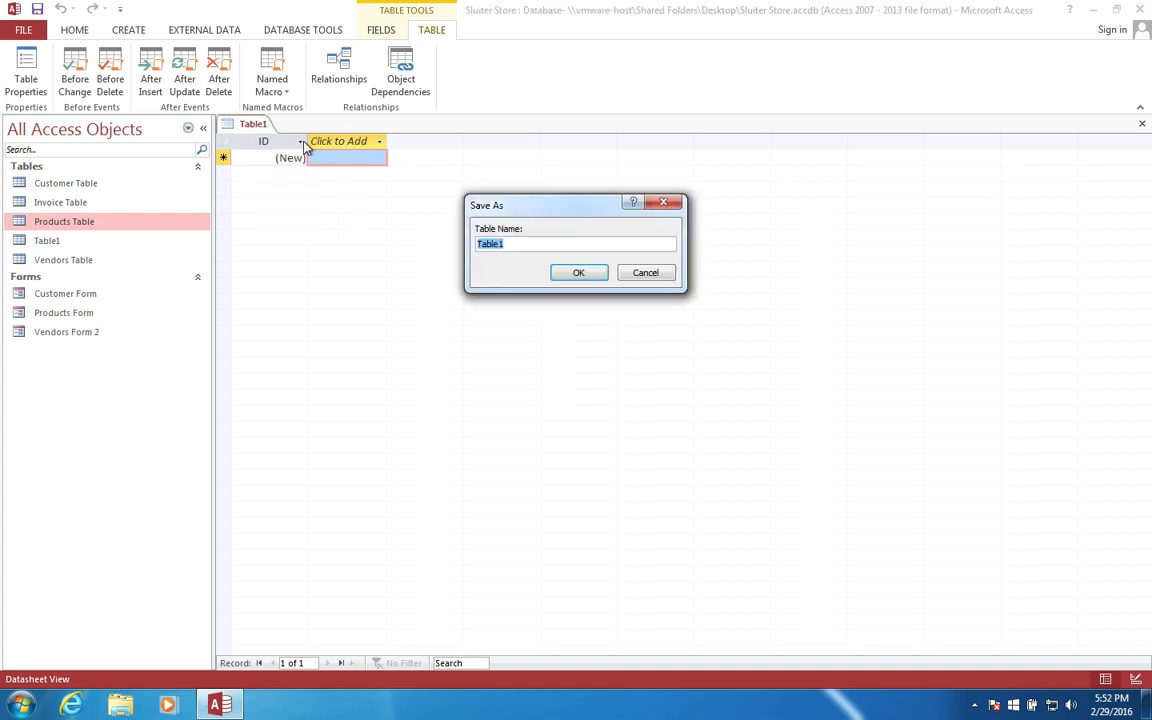
text(Invoice T)
key(BackSpace)
text(Detail)
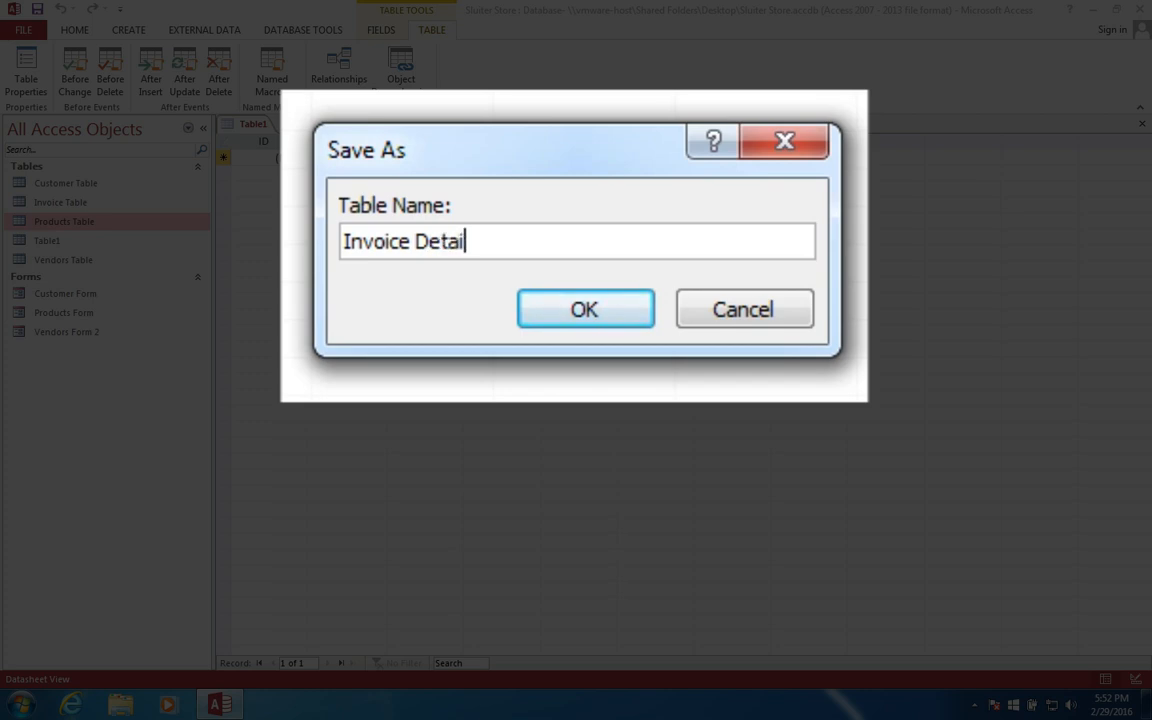
text(s Table)
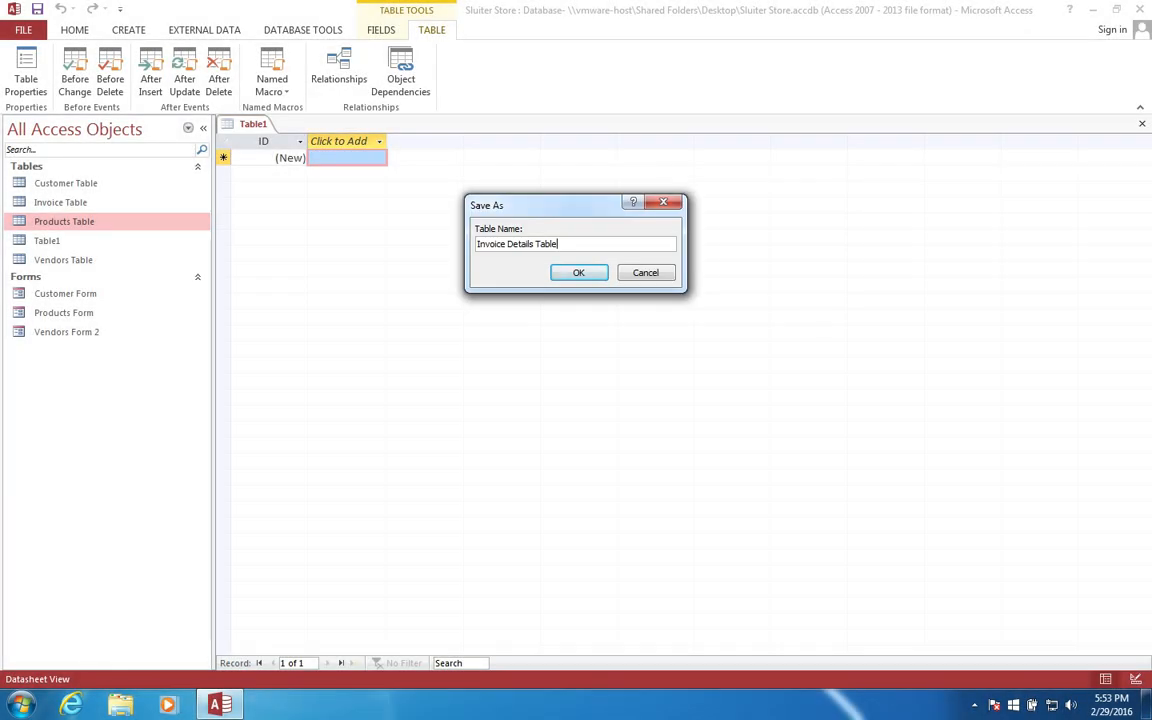
click(570, 273)
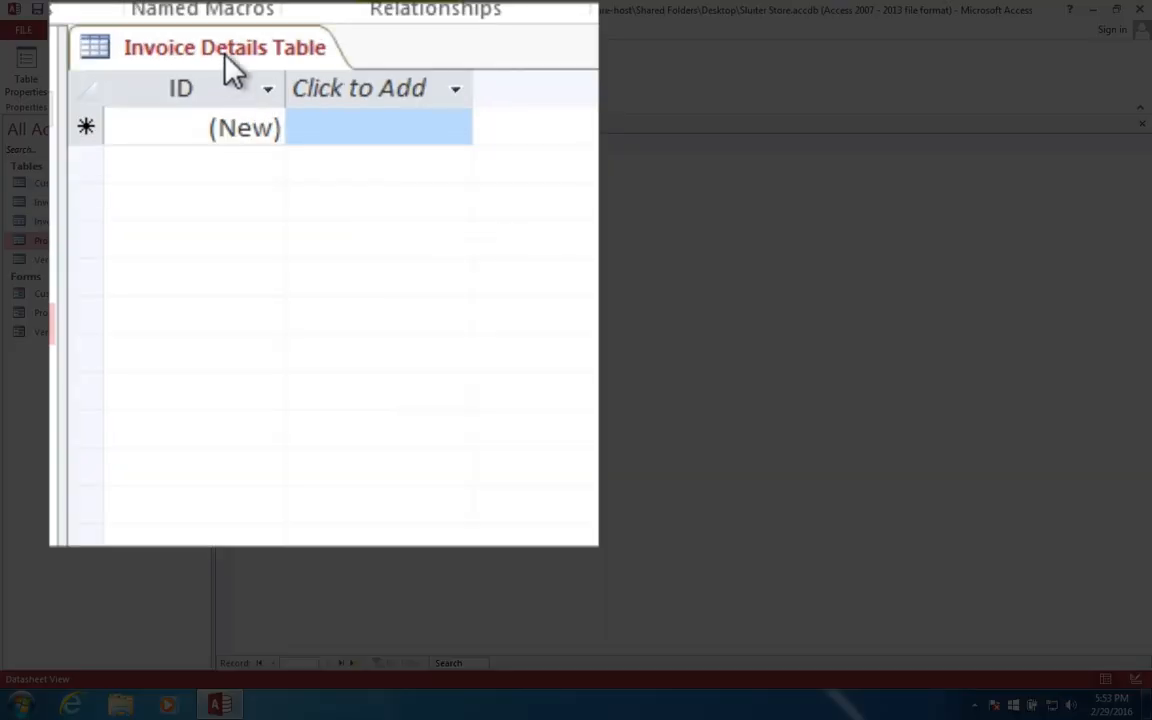
Step: Switch the Invoice Details Table to Design View and rename its ID field as InvoiceDetailID
right_click(282, 124)
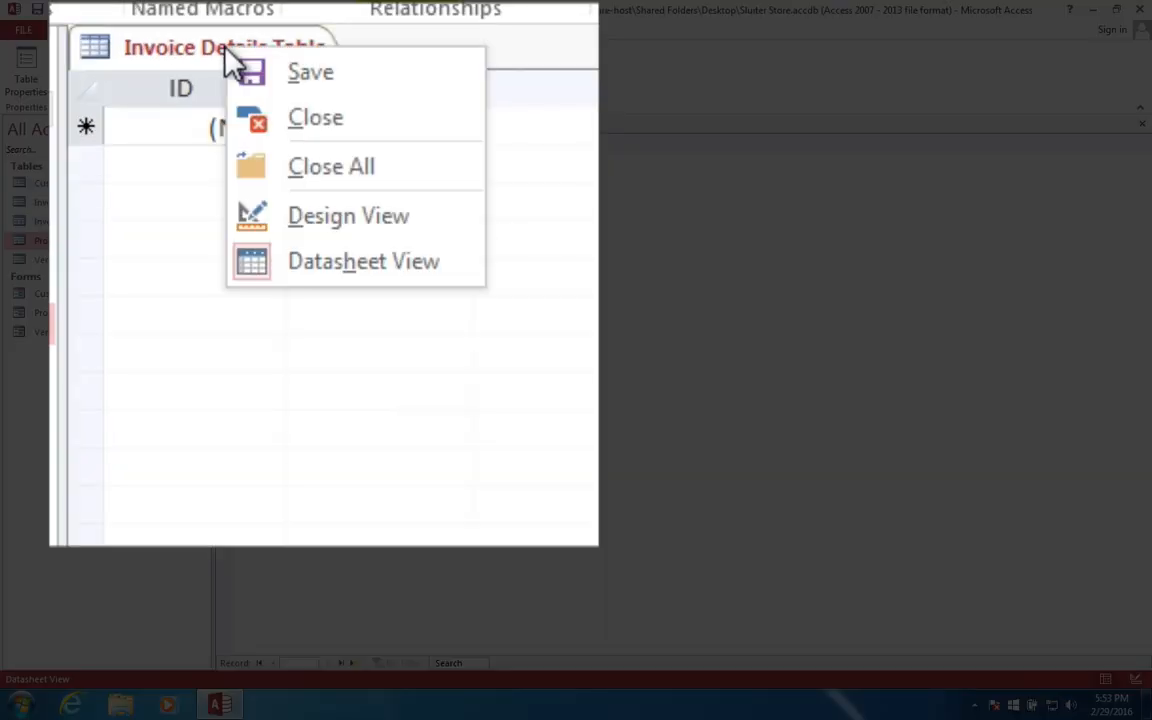
click(290, 220)
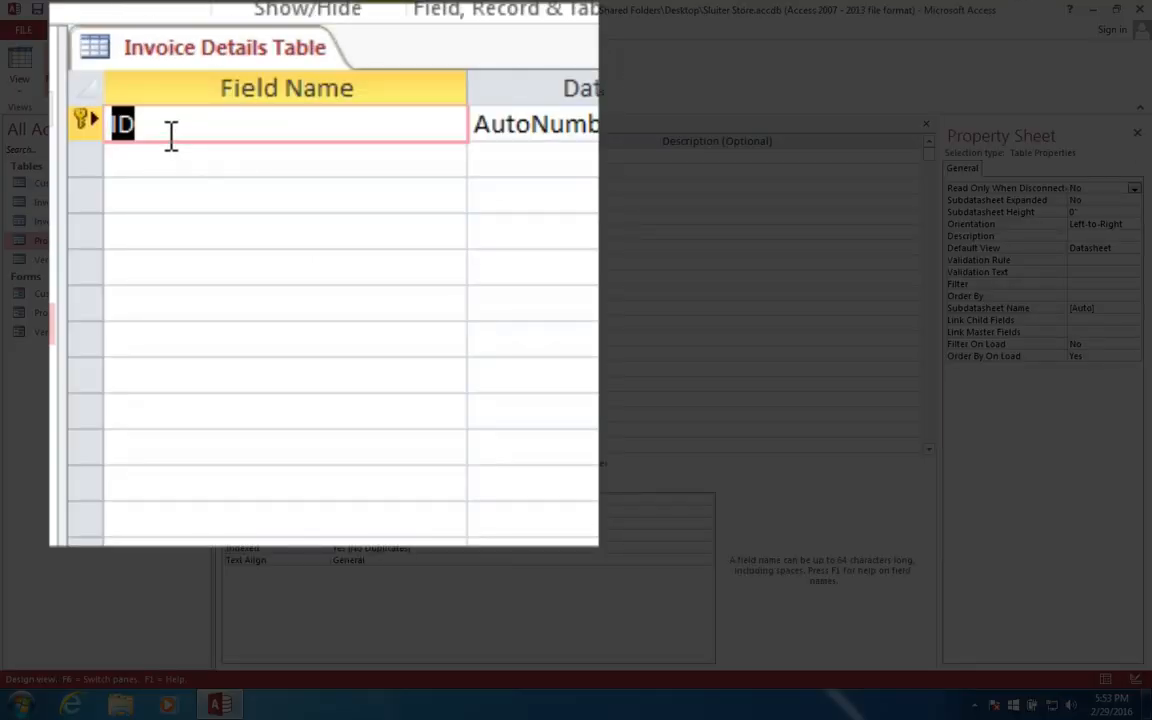
key(Delete)
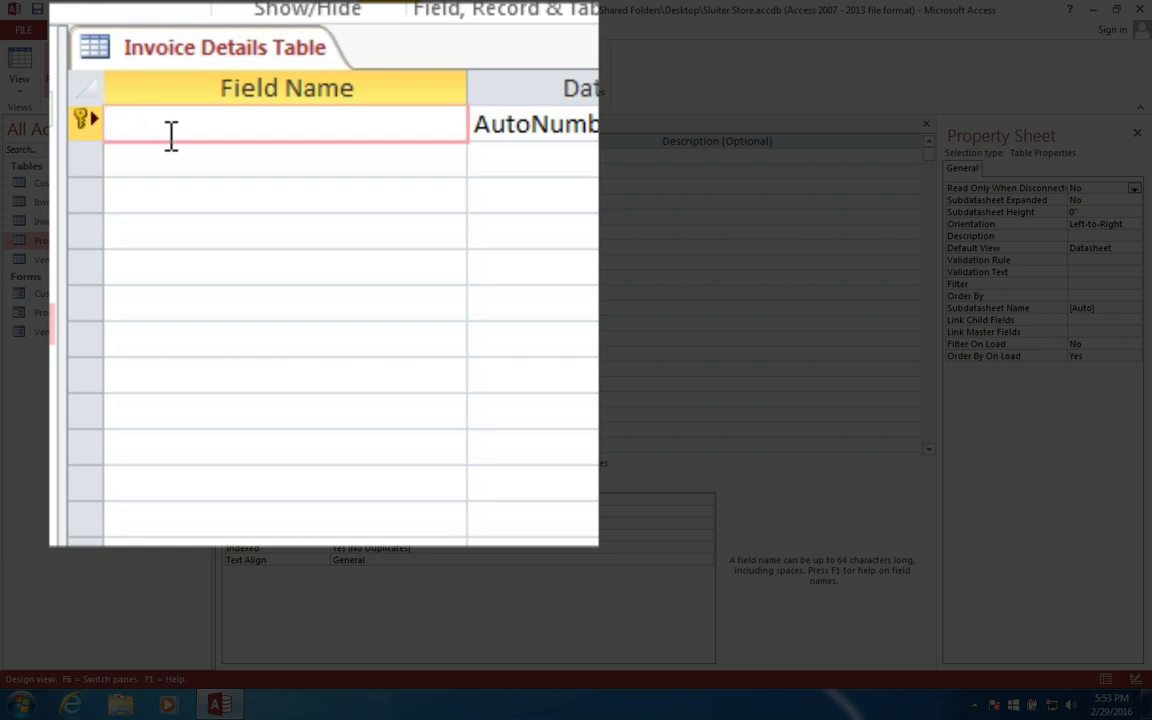
text(InvoiceDetailID)
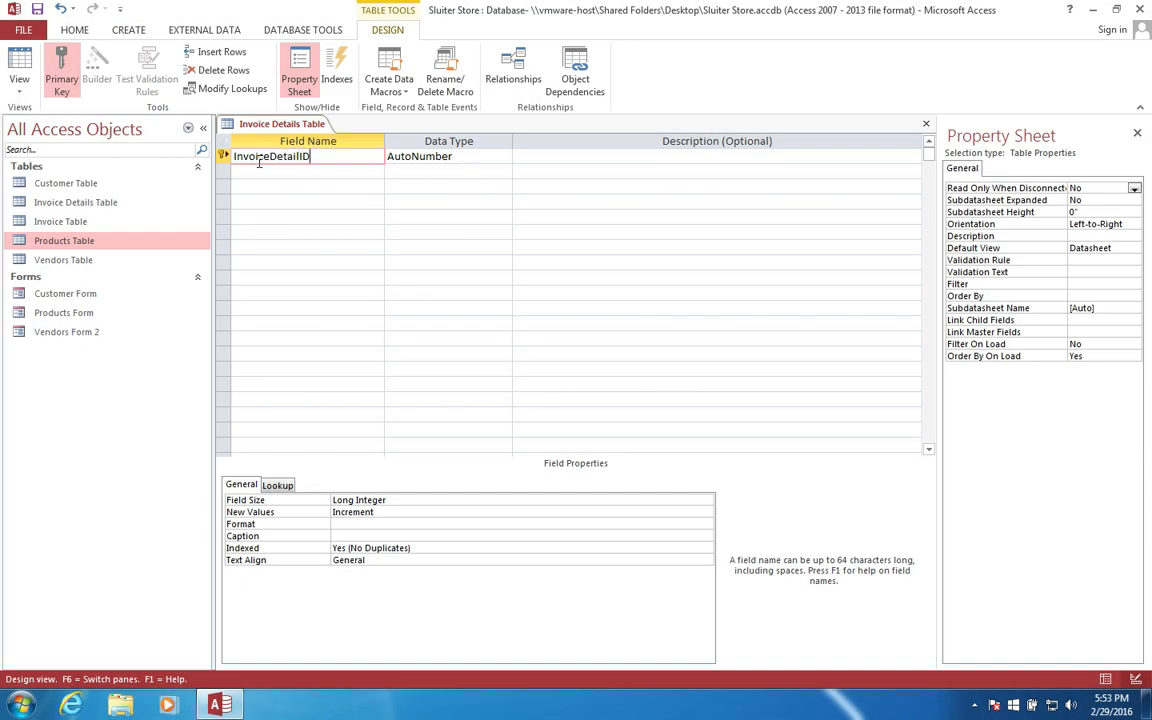
key(Tab)
key(Tab)
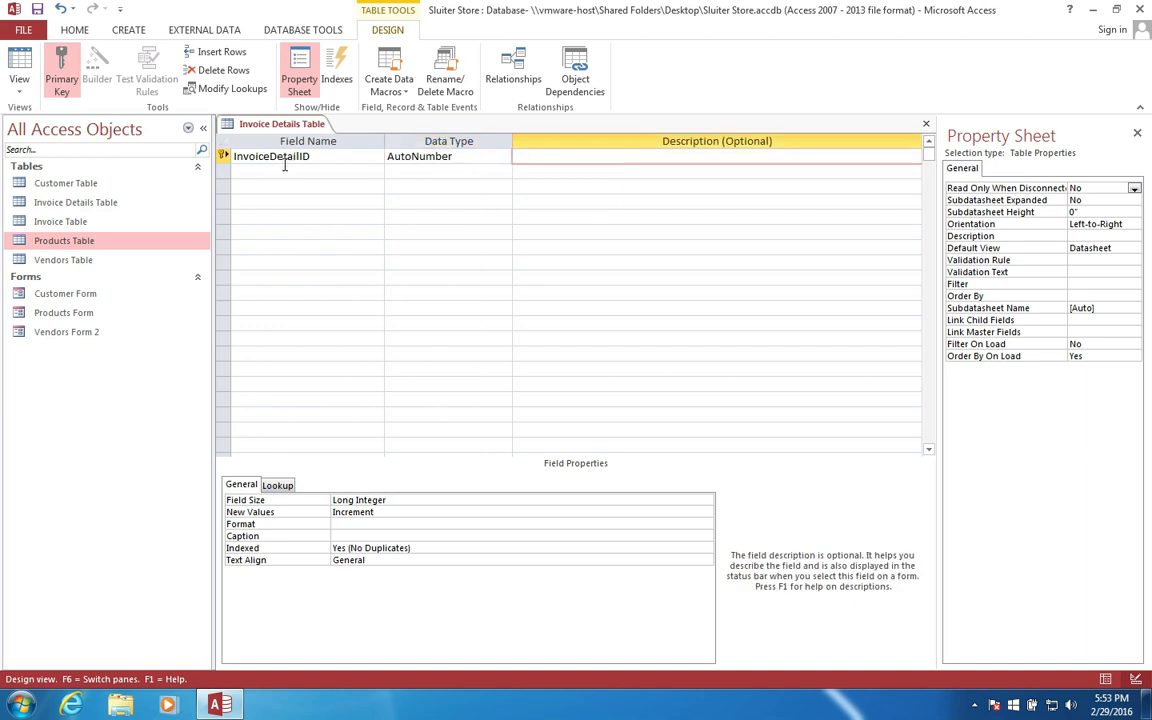
Step: Add an InvoiceID field and use the Lookup Wizard to draw its values from the InvoiceID field of the Invoice Table
click(260, 170)
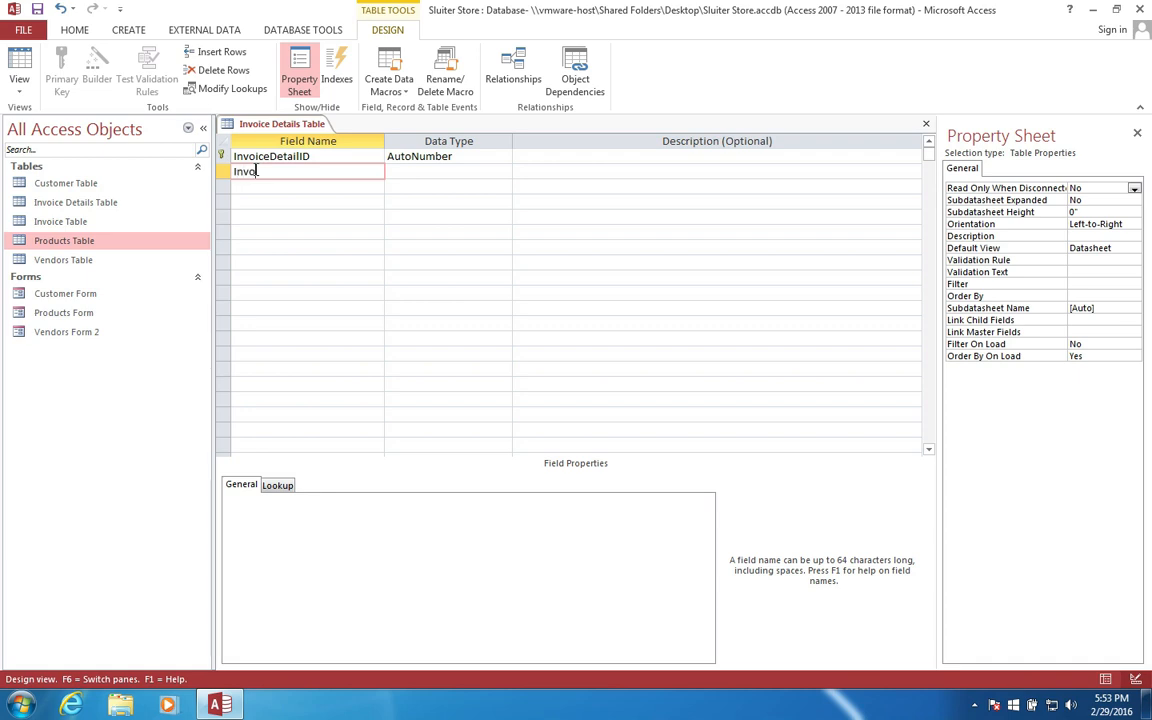
key(Tab)
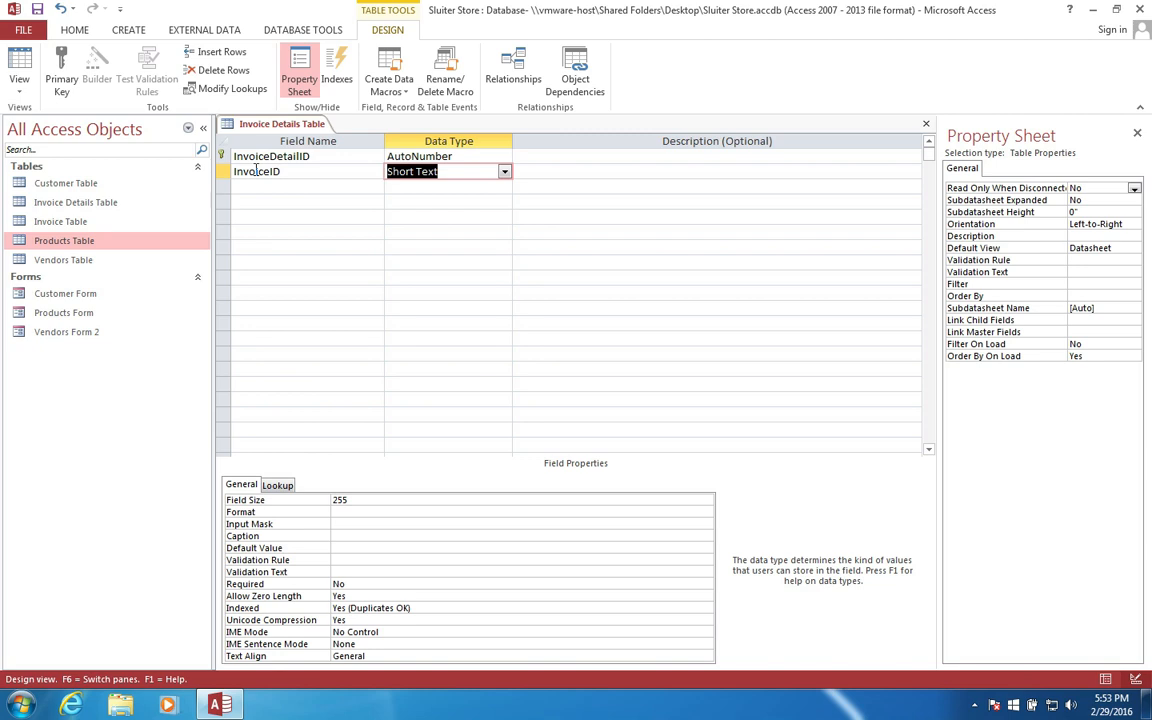
click(505, 171)
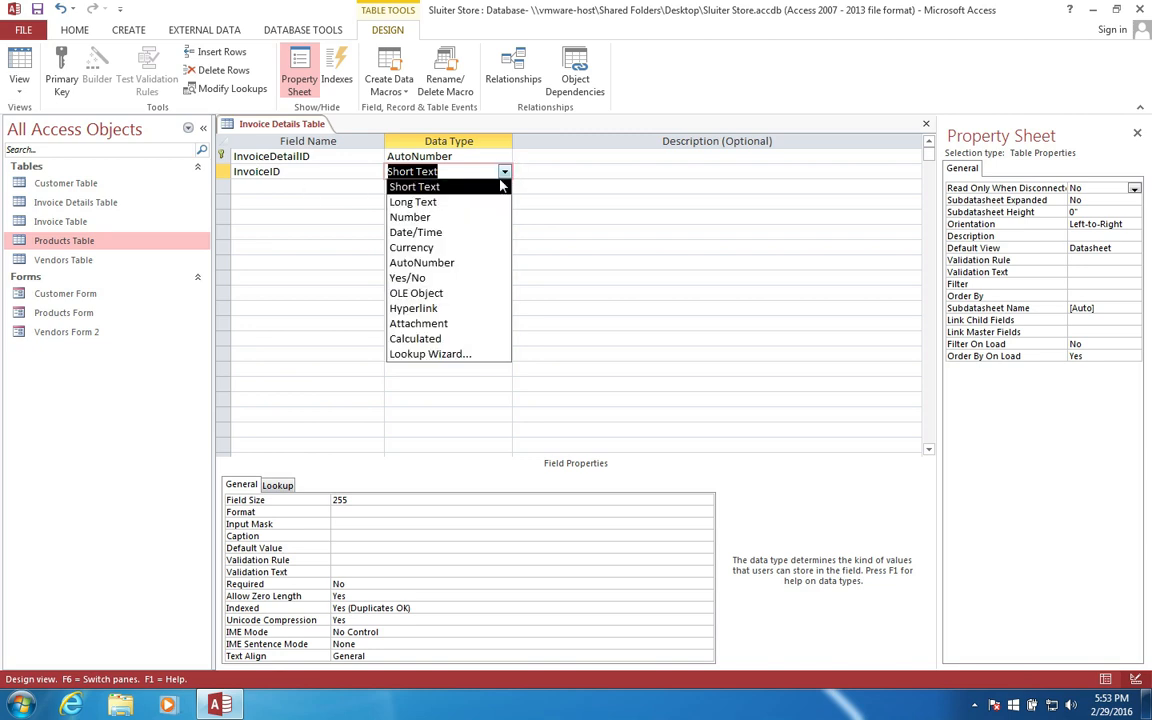
click(443, 354)
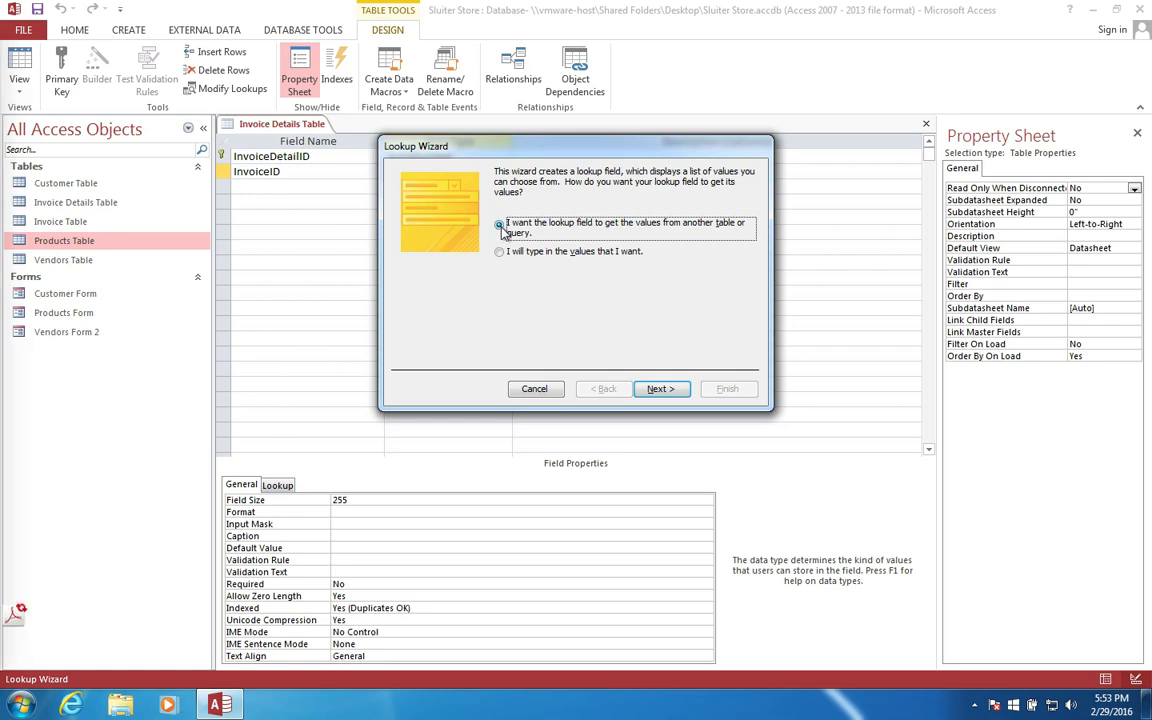
click(655, 389)
click(535, 226)
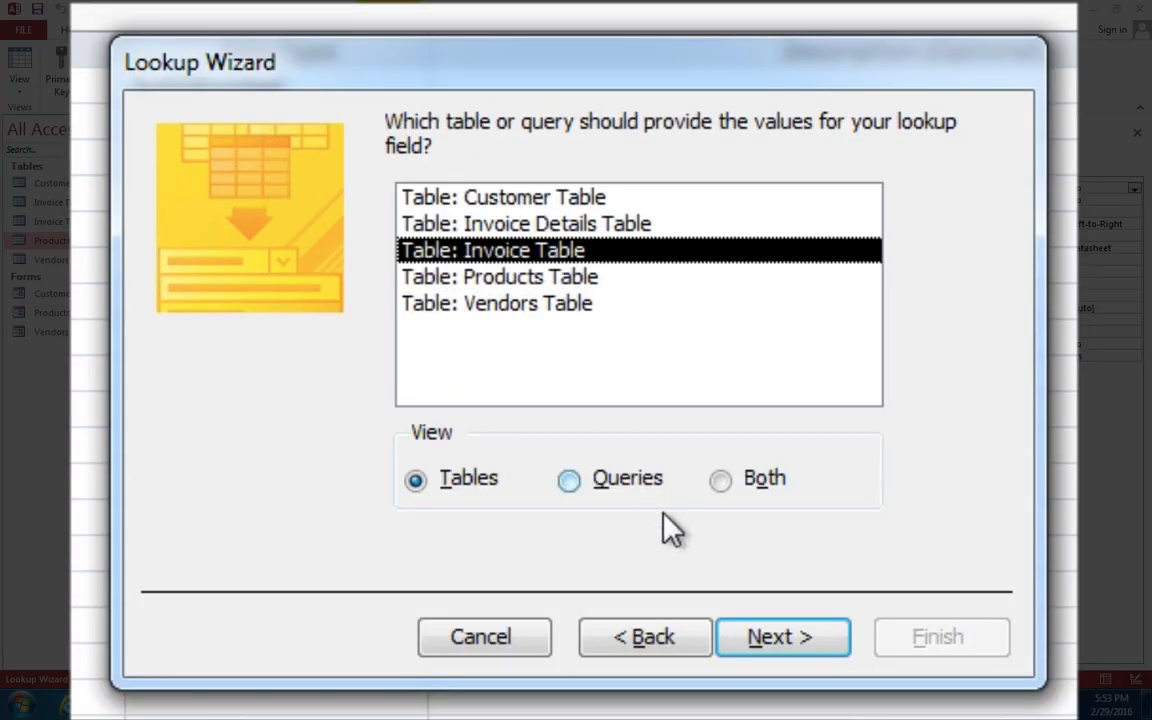
click(758, 632)
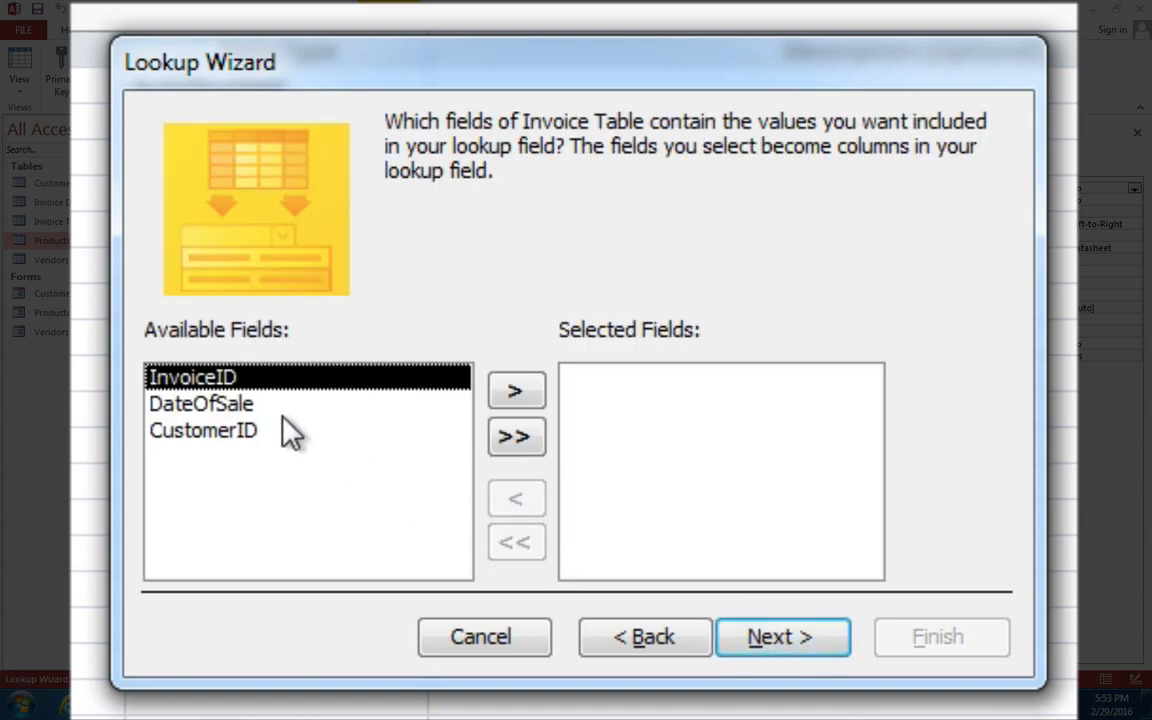
click(515, 395)
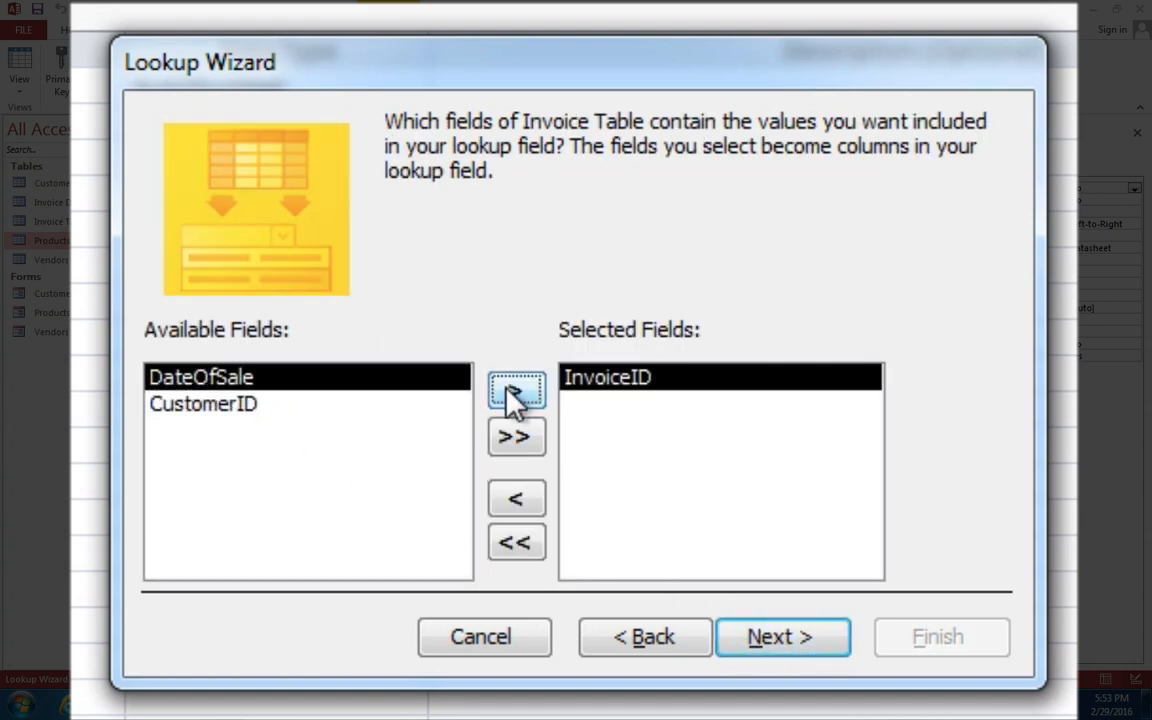
click(784, 645)
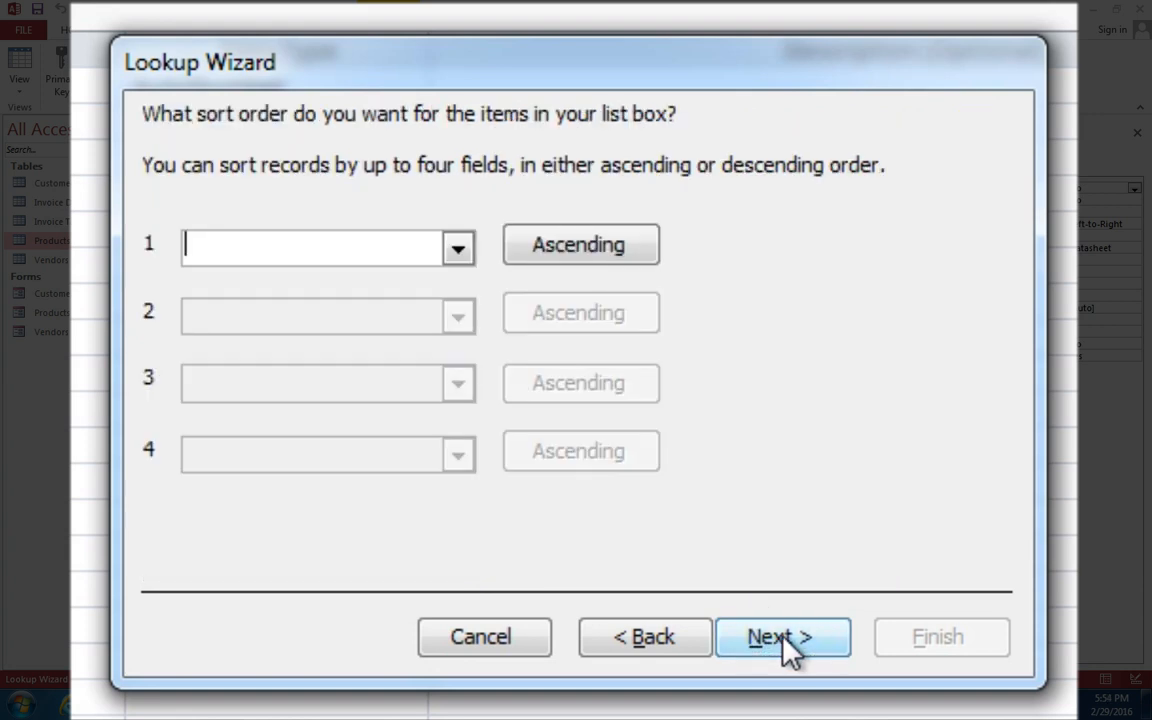
Step: Sort the lookup by InvoiceID ascending, and finish it with data integrity enabled under Restrict Delete
click(460, 250)
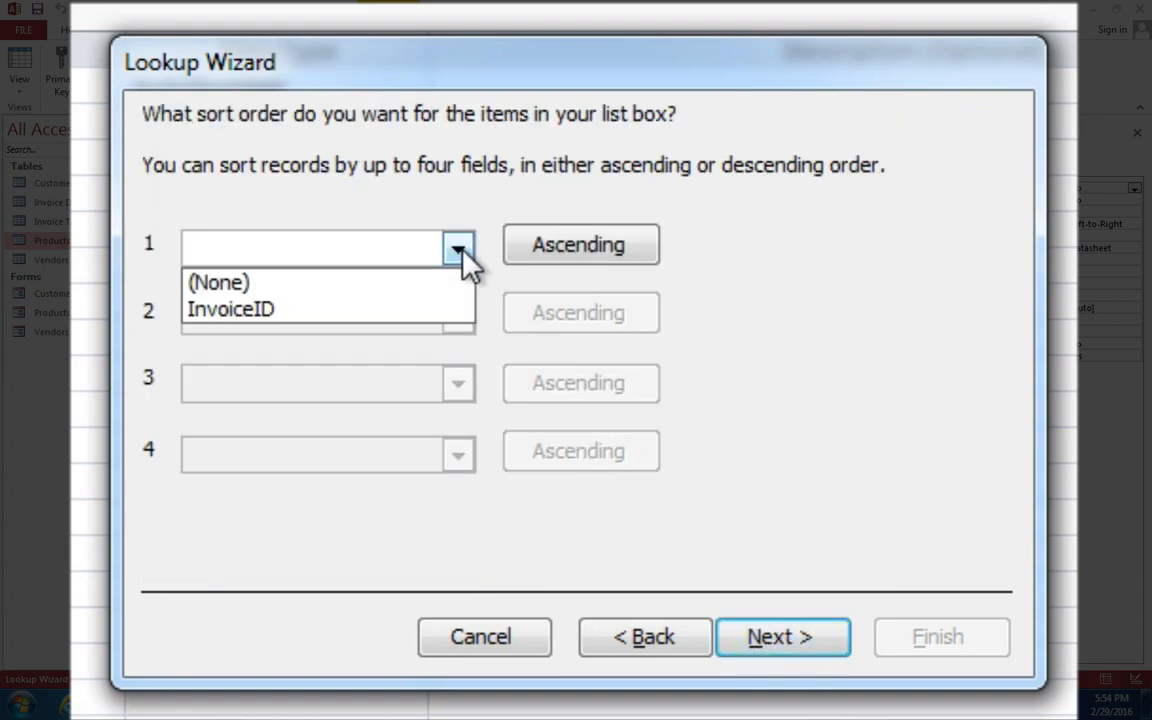
click(372, 312)
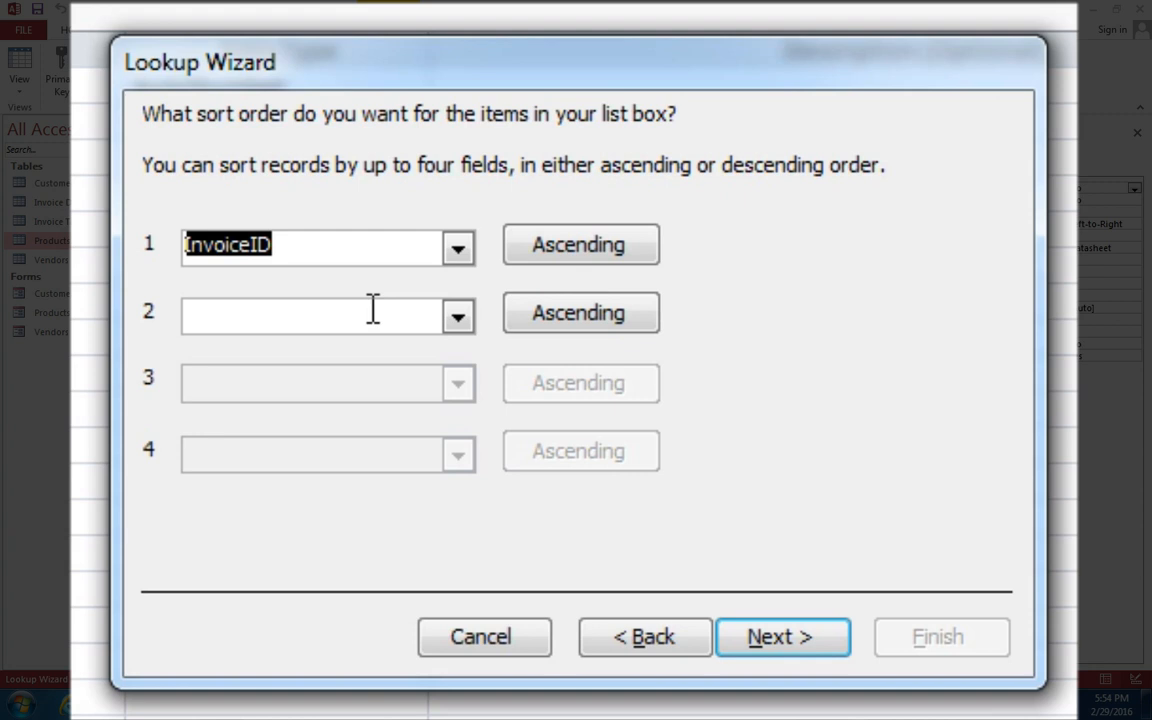
click(757, 645)
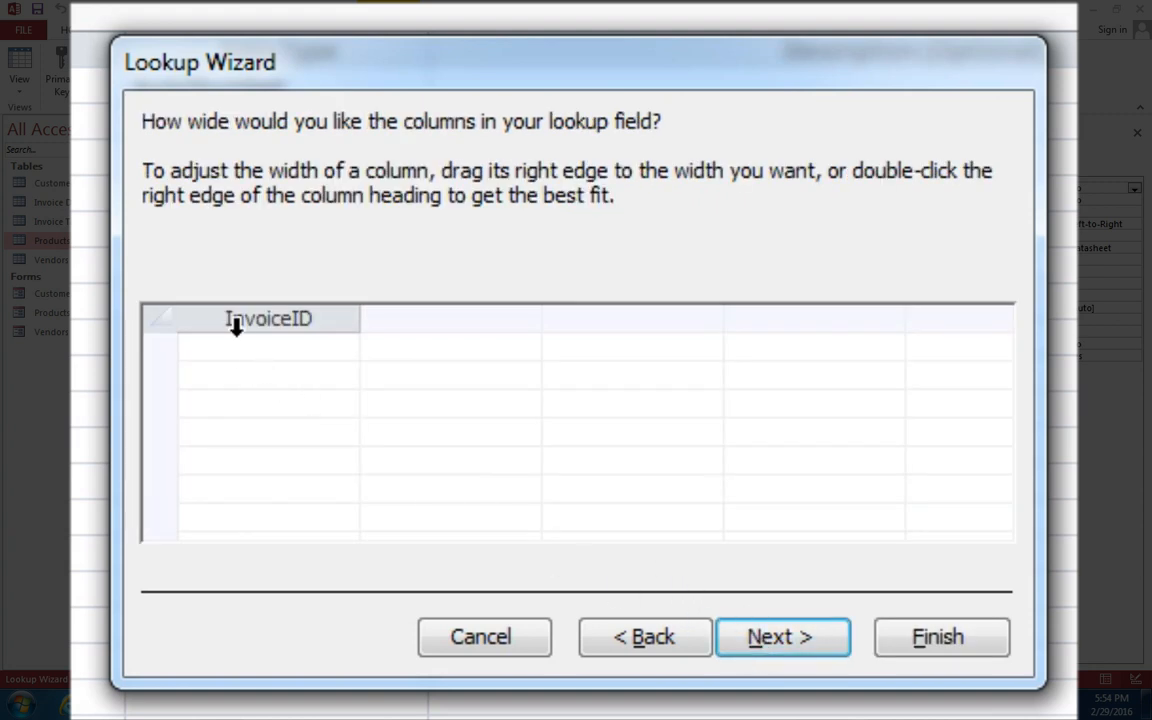
click(773, 634)
click(440, 248)
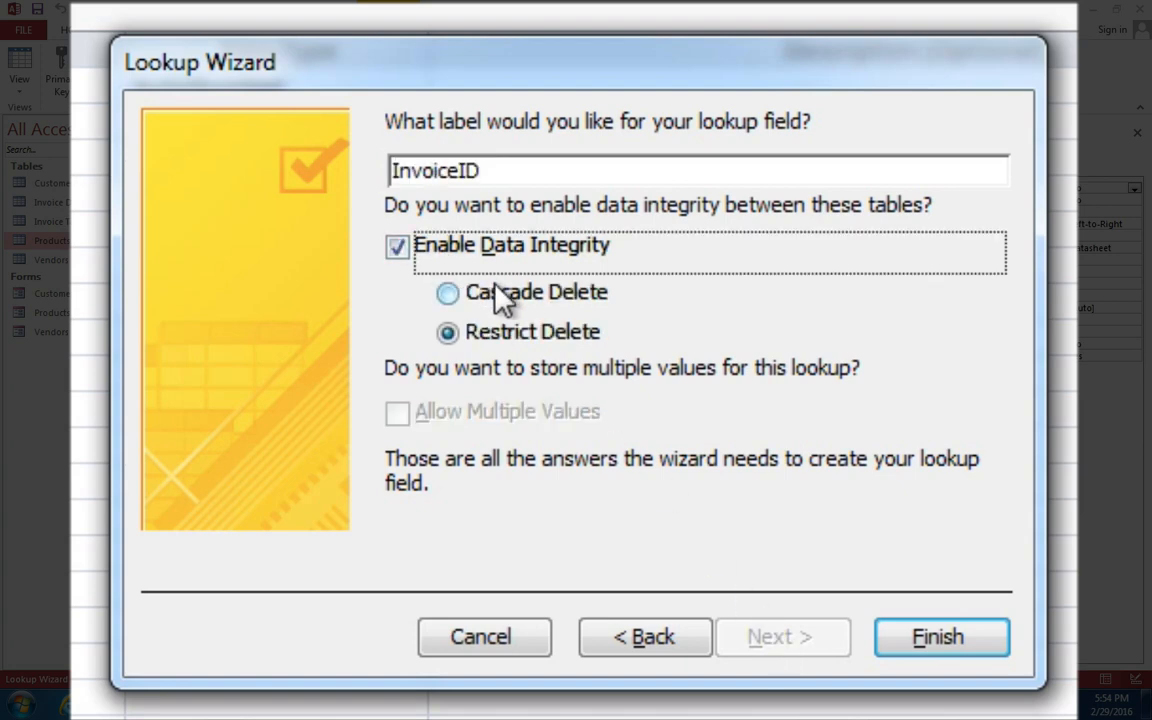
click(908, 636)
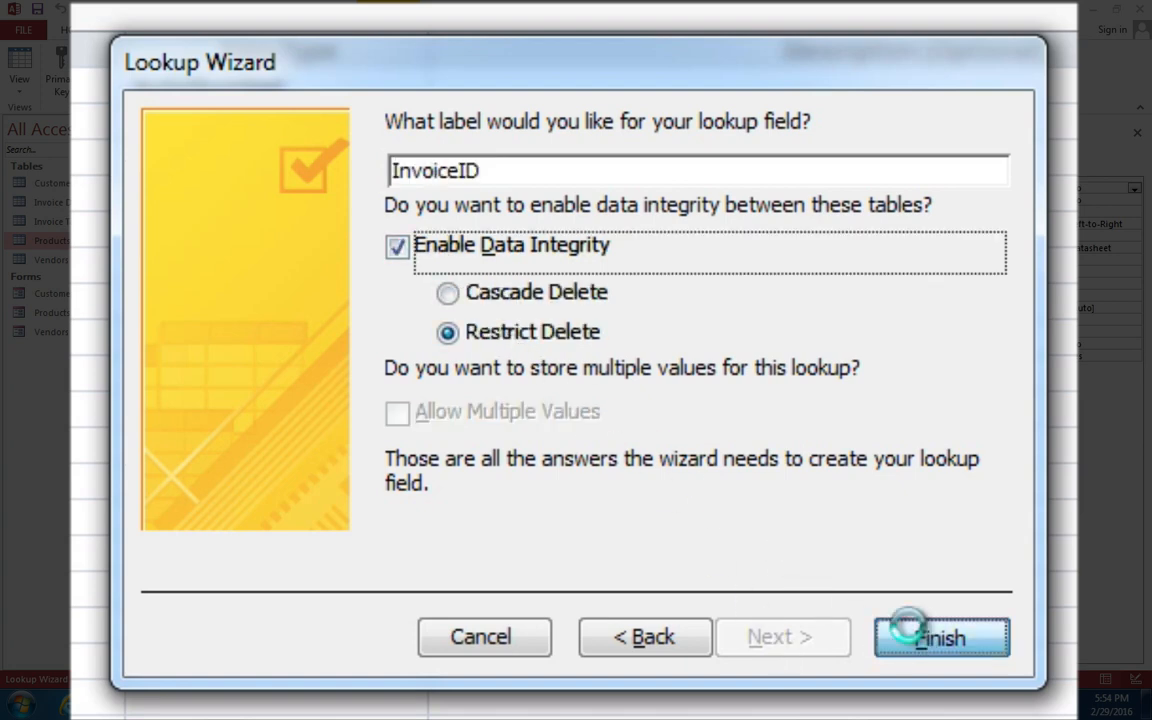
Step: Save the table to create the InvoiceID relationship, and add a ProductID field that uses the Lookup Wizard
click(500, 655)
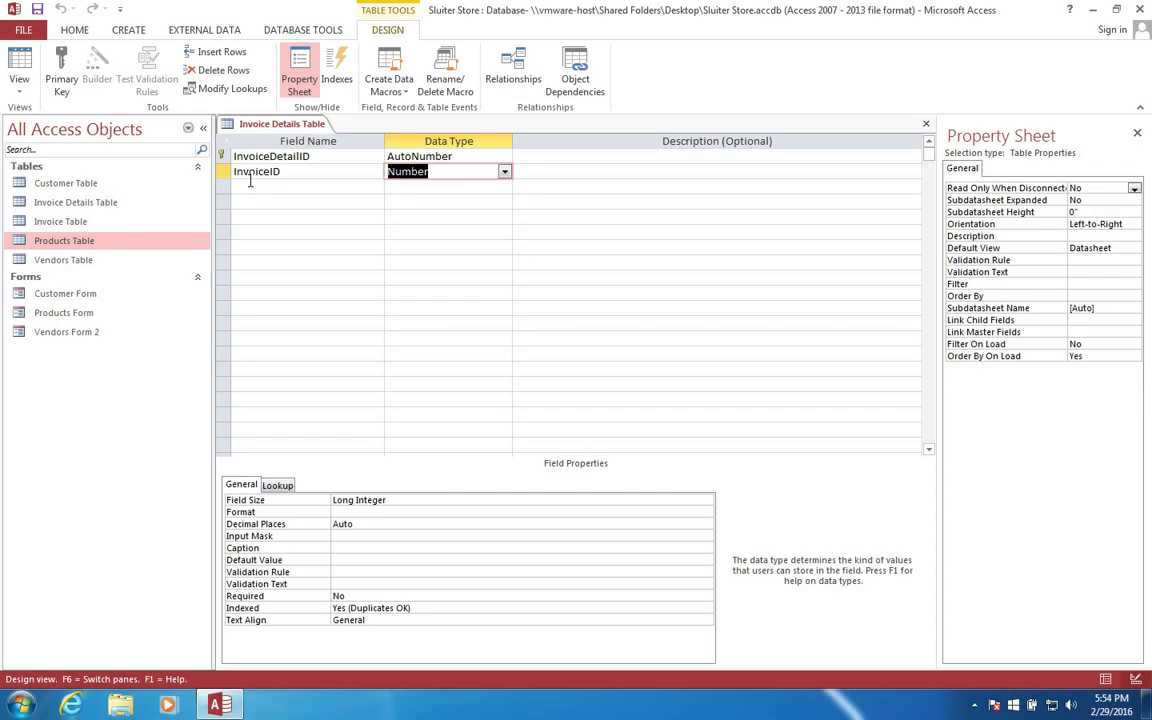
click(267, 186)
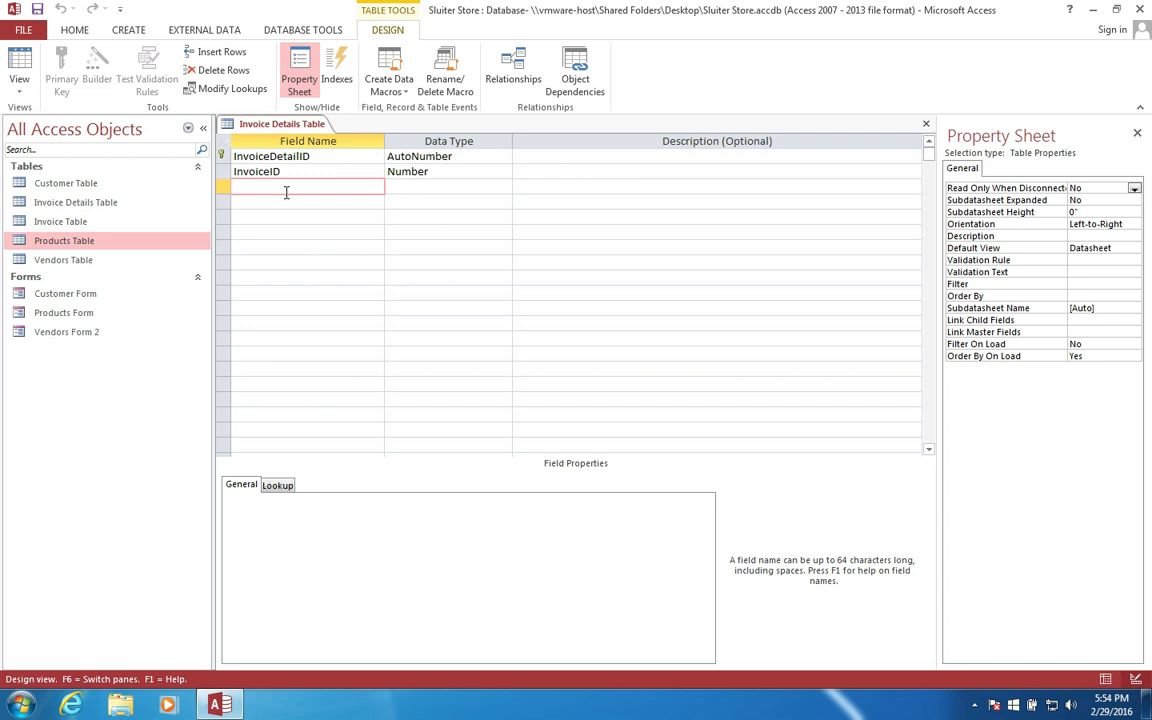
text(ProductID)
click(420, 187)
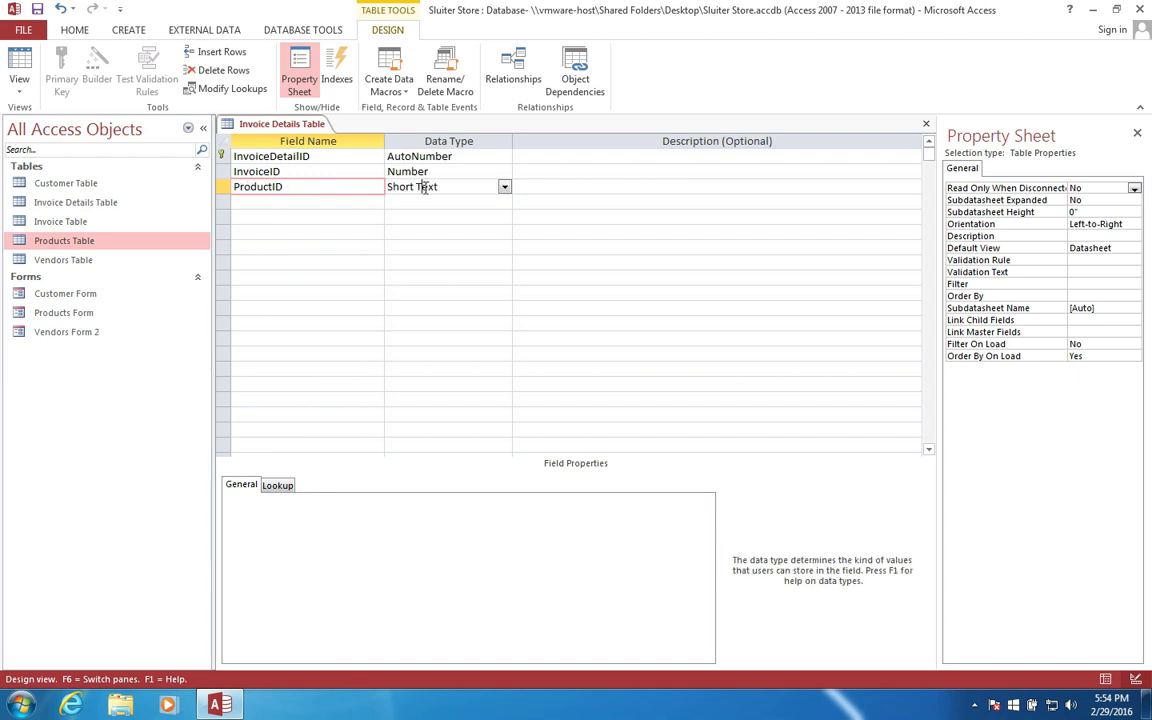
click(503, 188)
click(440, 440)
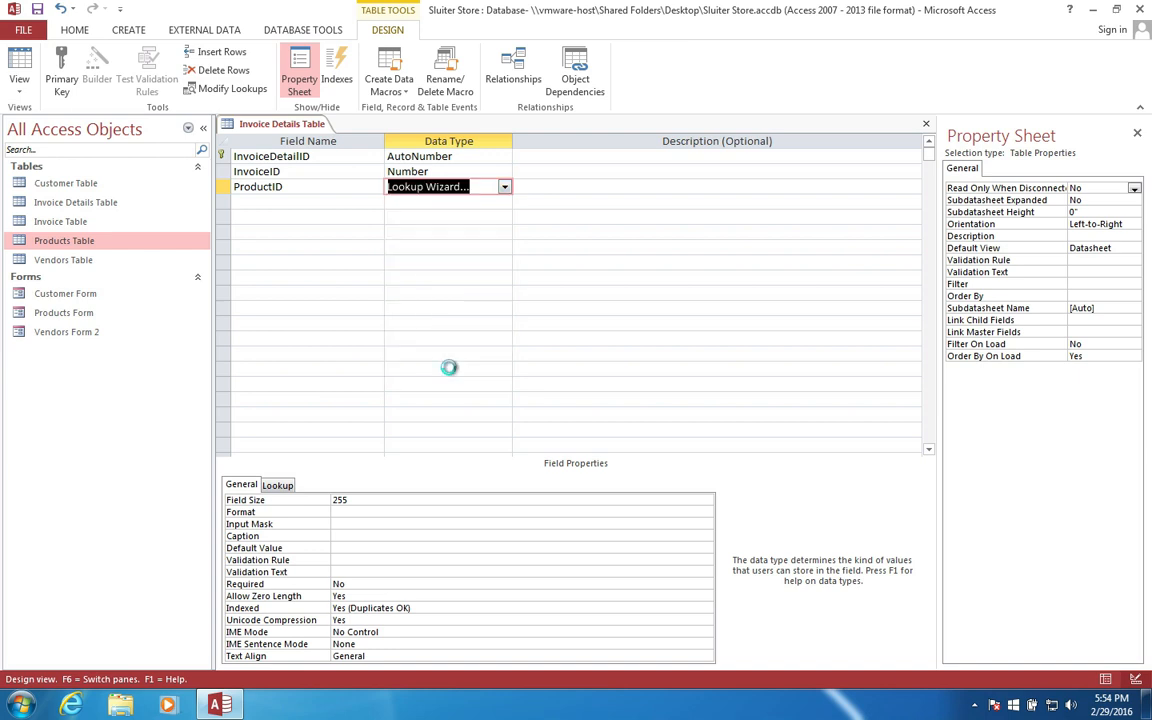
Step: Have the ProductID lookup get its values from the ProductID and ProductName fields of the Products Table
click(661, 390)
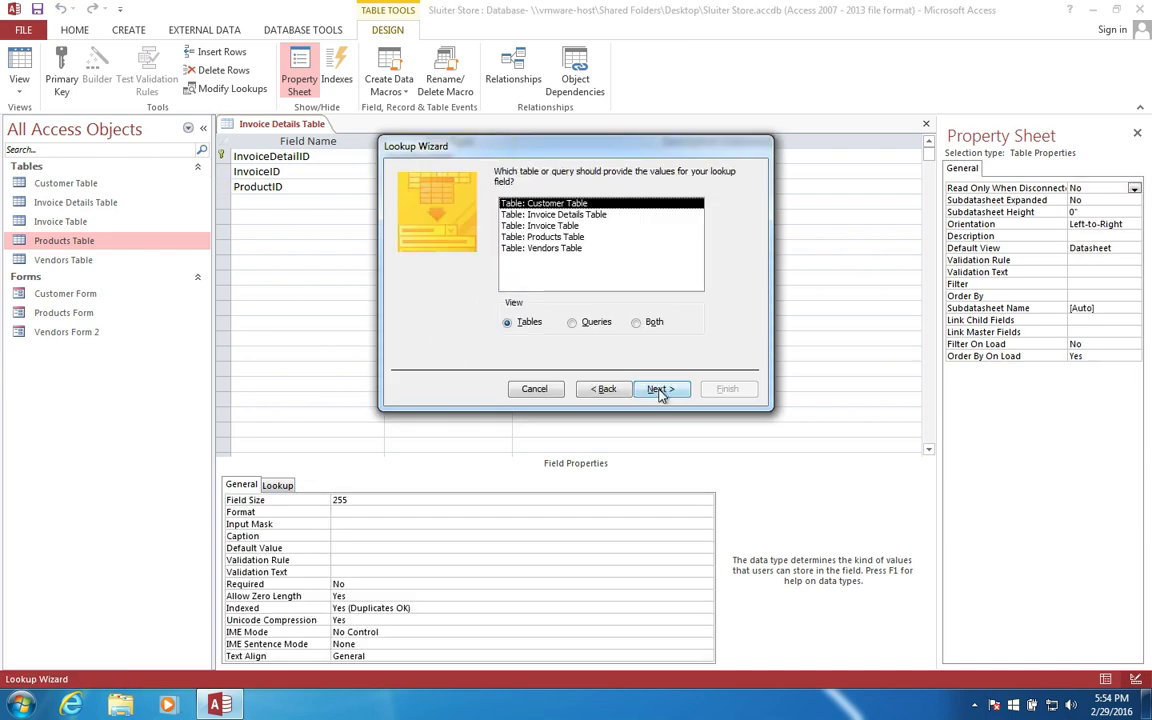
click(530, 237)
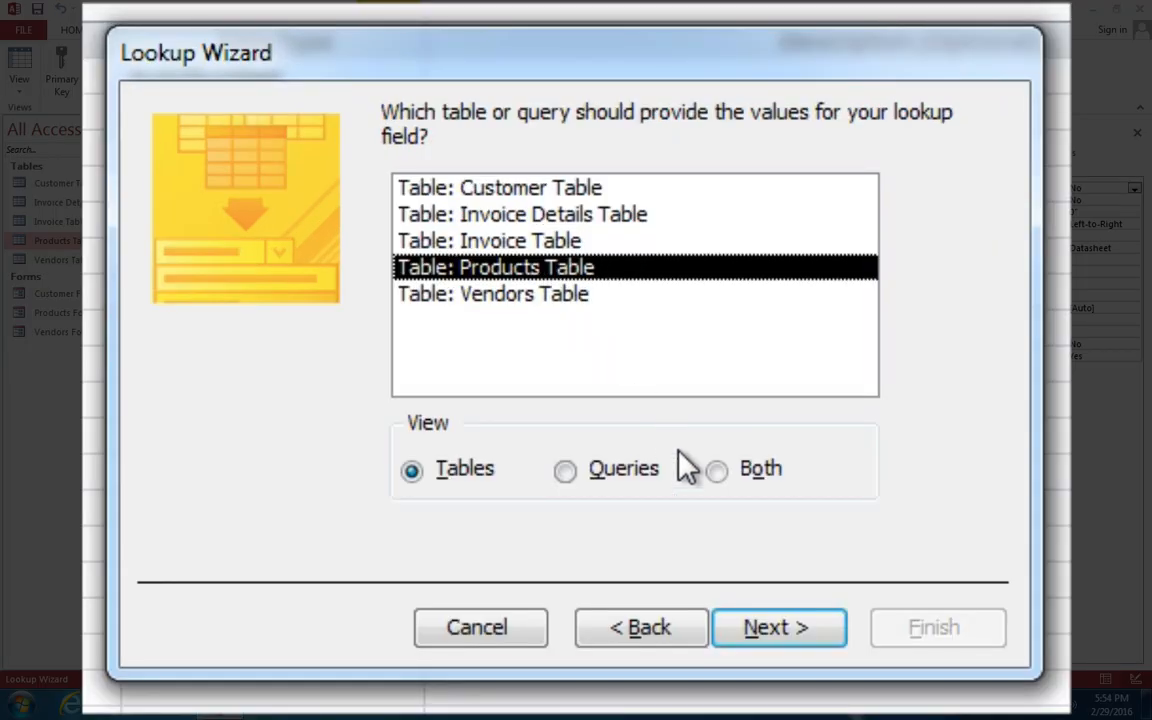
click(753, 636)
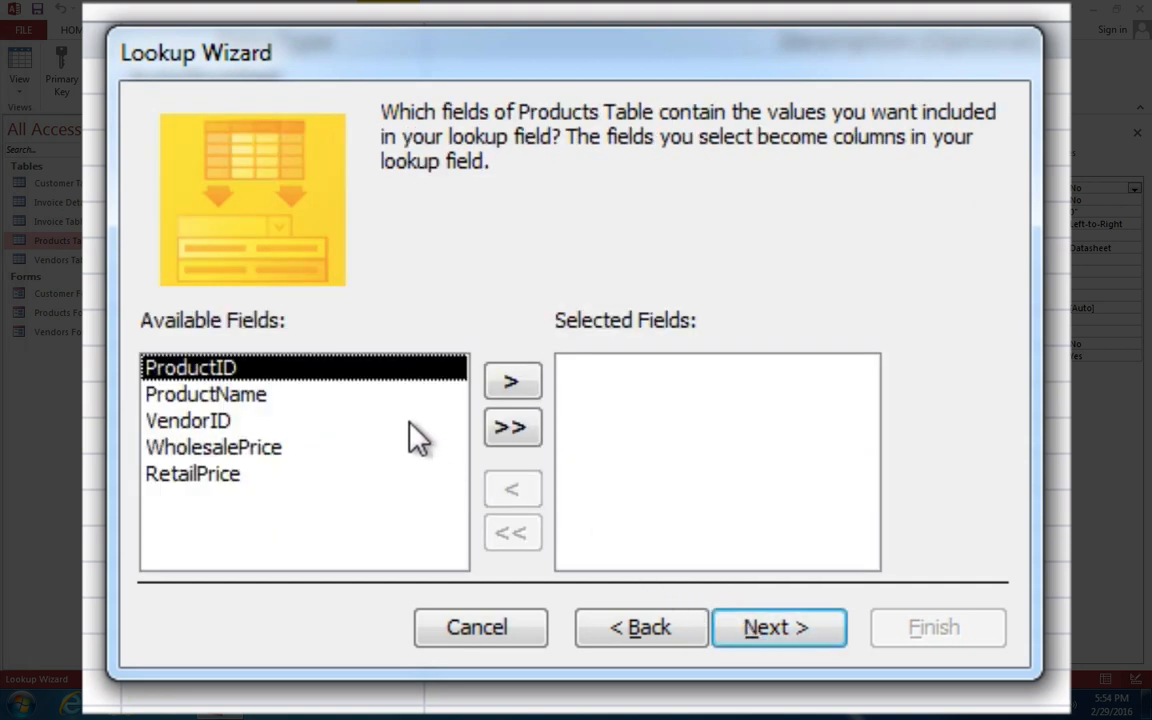
click(519, 384)
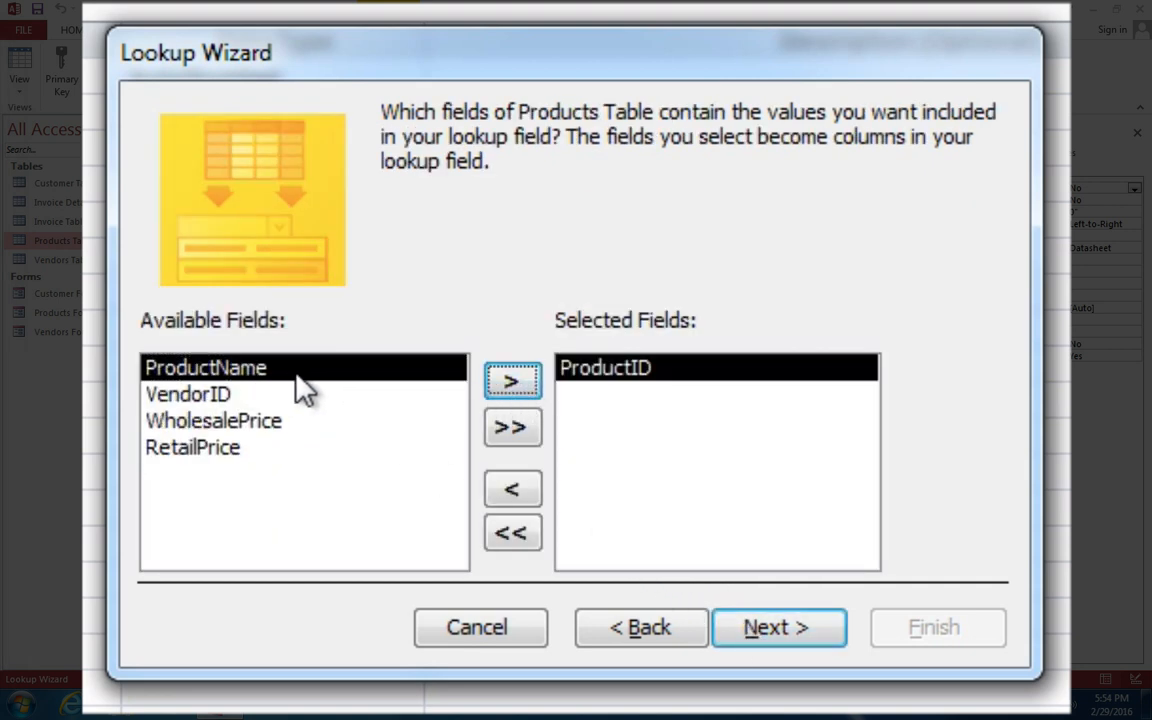
click(515, 388)
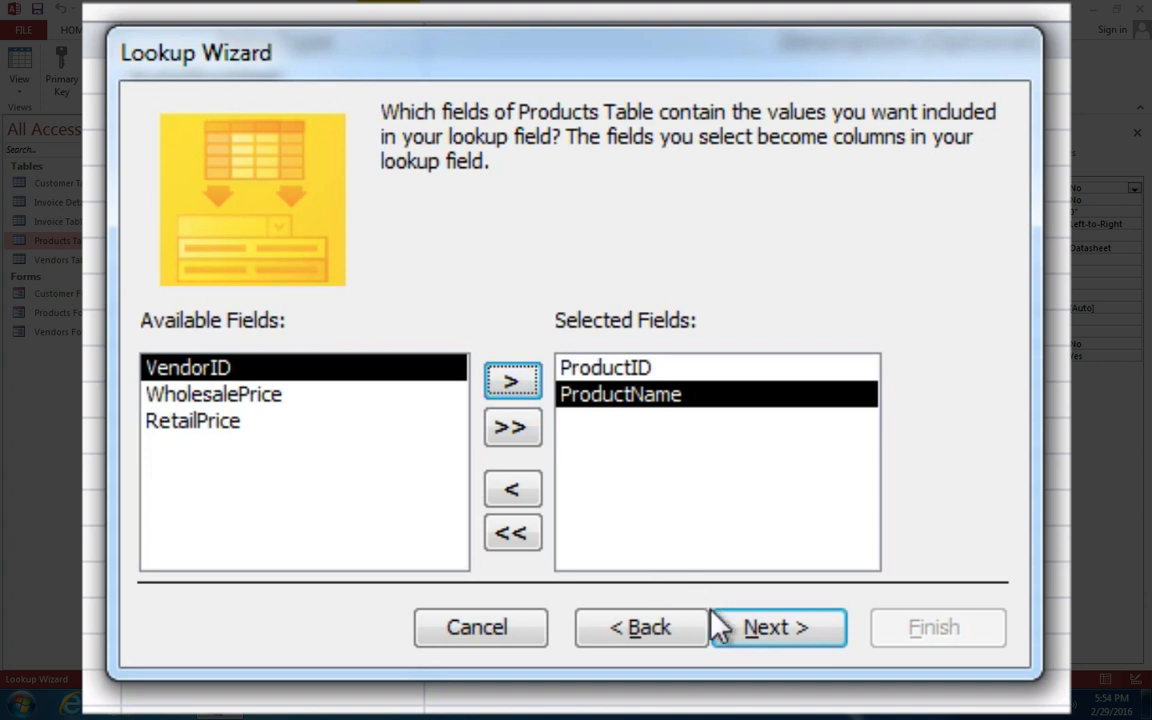
click(775, 637)
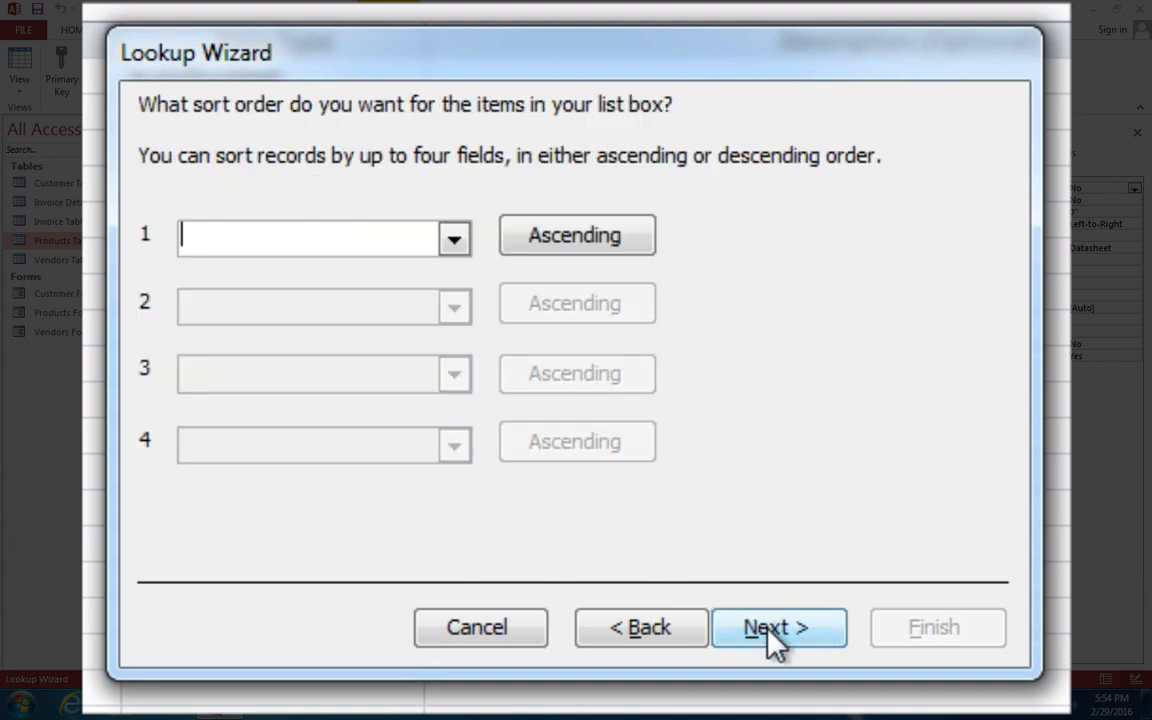
Step: Sort the lookup by ProductName ascending, and finish it with data integrity enabled under Restrict Delete, saving the table
click(454, 240)
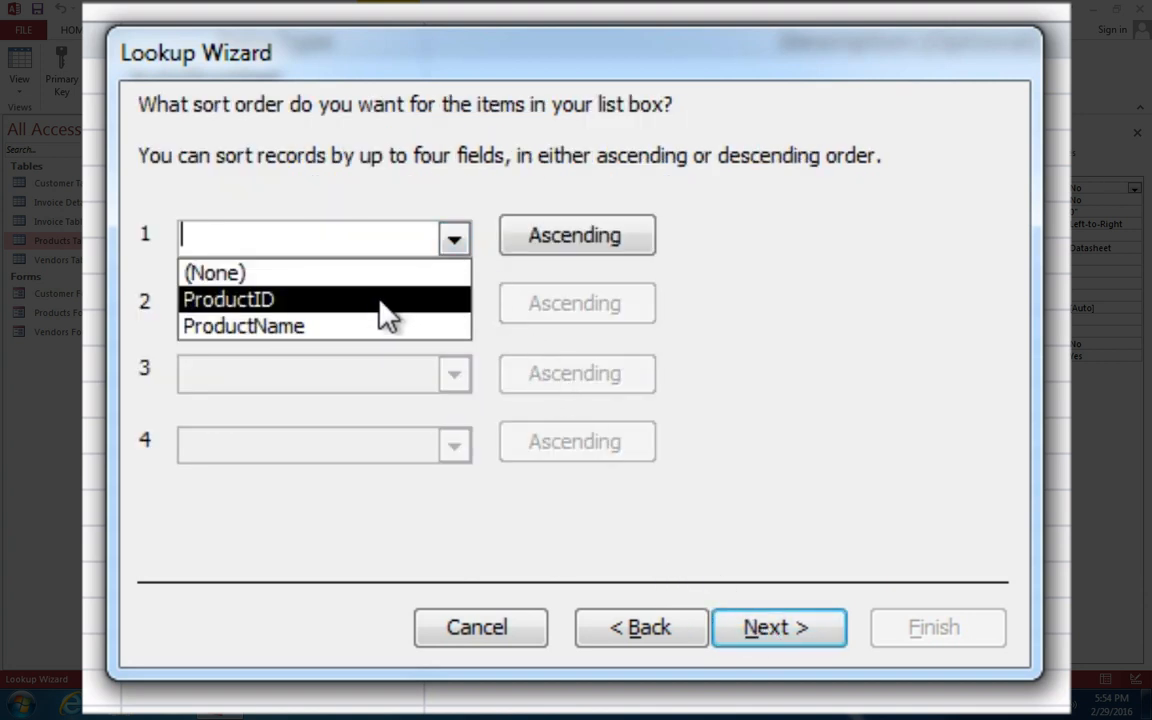
click(368, 327)
click(779, 627)
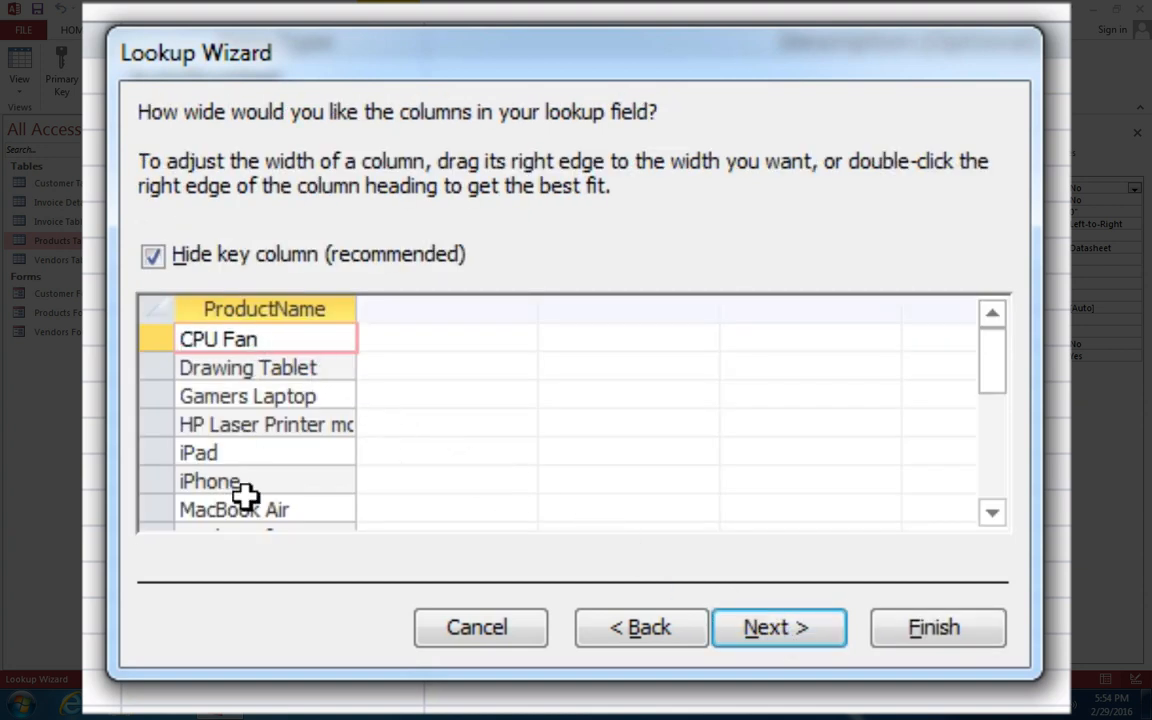
click(760, 630)
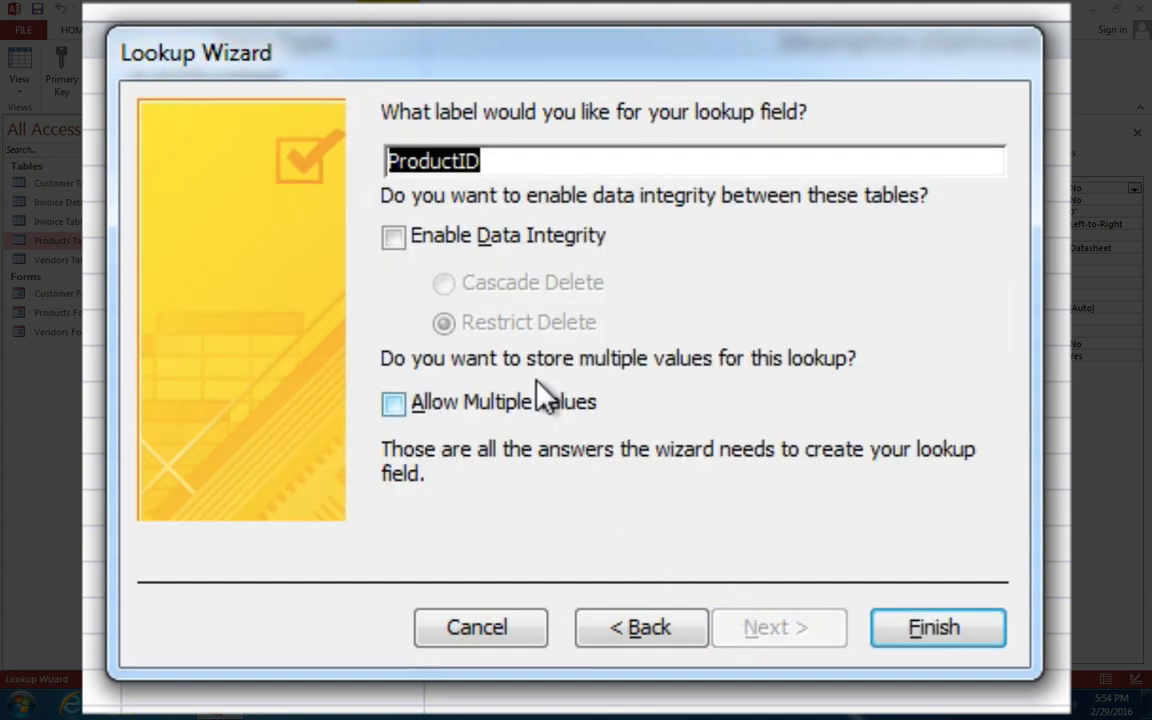
click(392, 238)
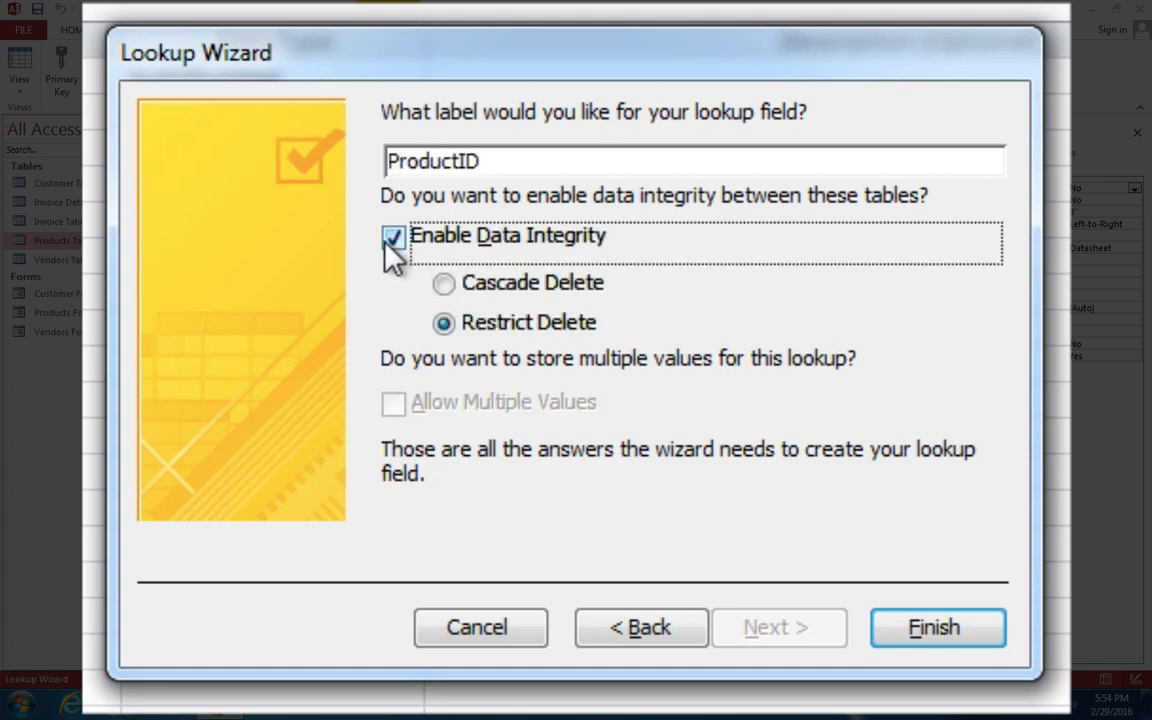
click(871, 614)
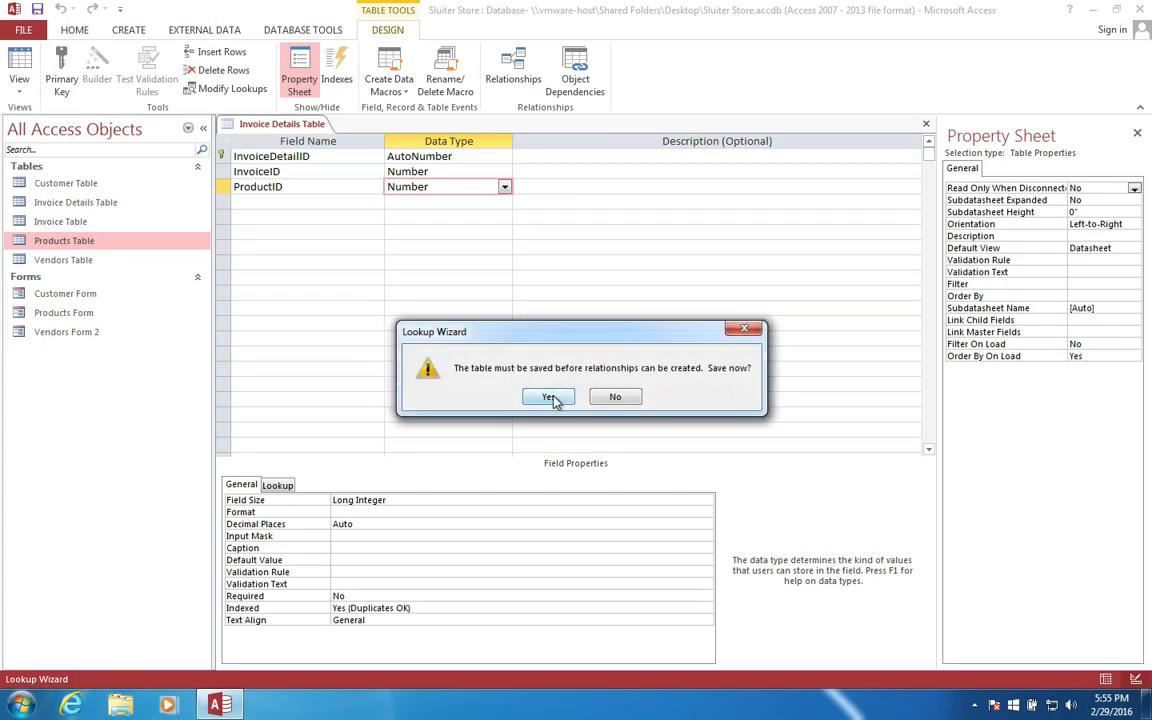
click(549, 397)
Step: Add a Quantity field below ProductID with the Number data type
click(306, 203)
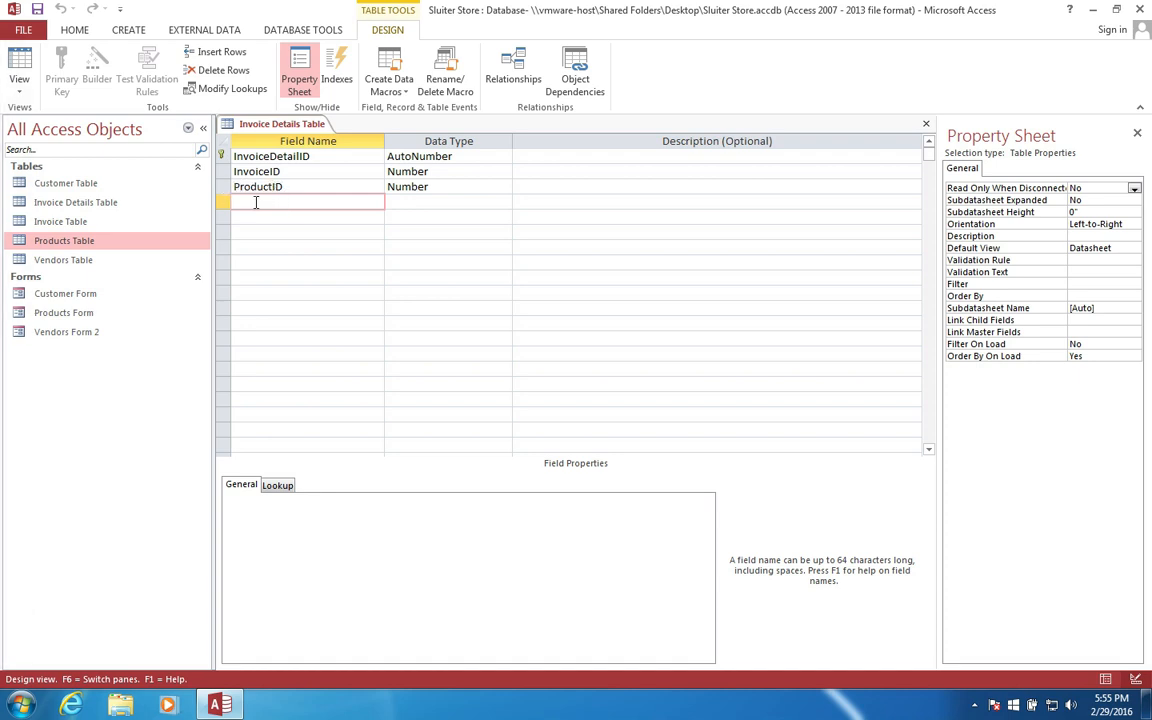
text(Quan)
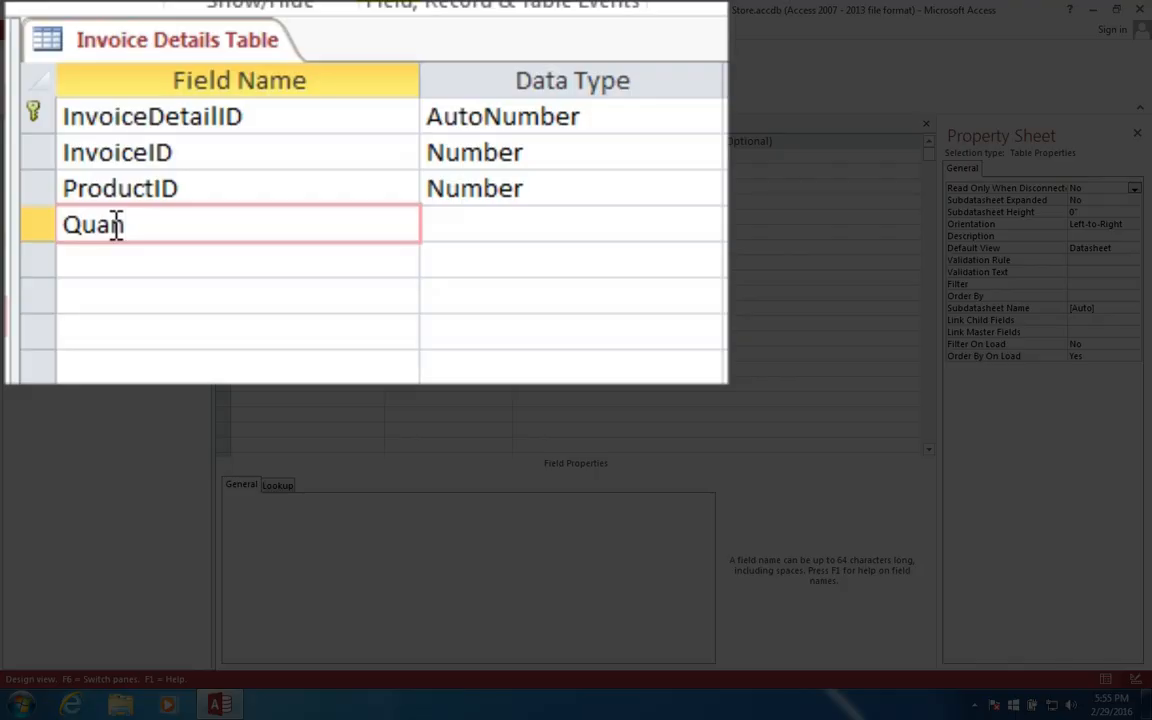
text(tity)
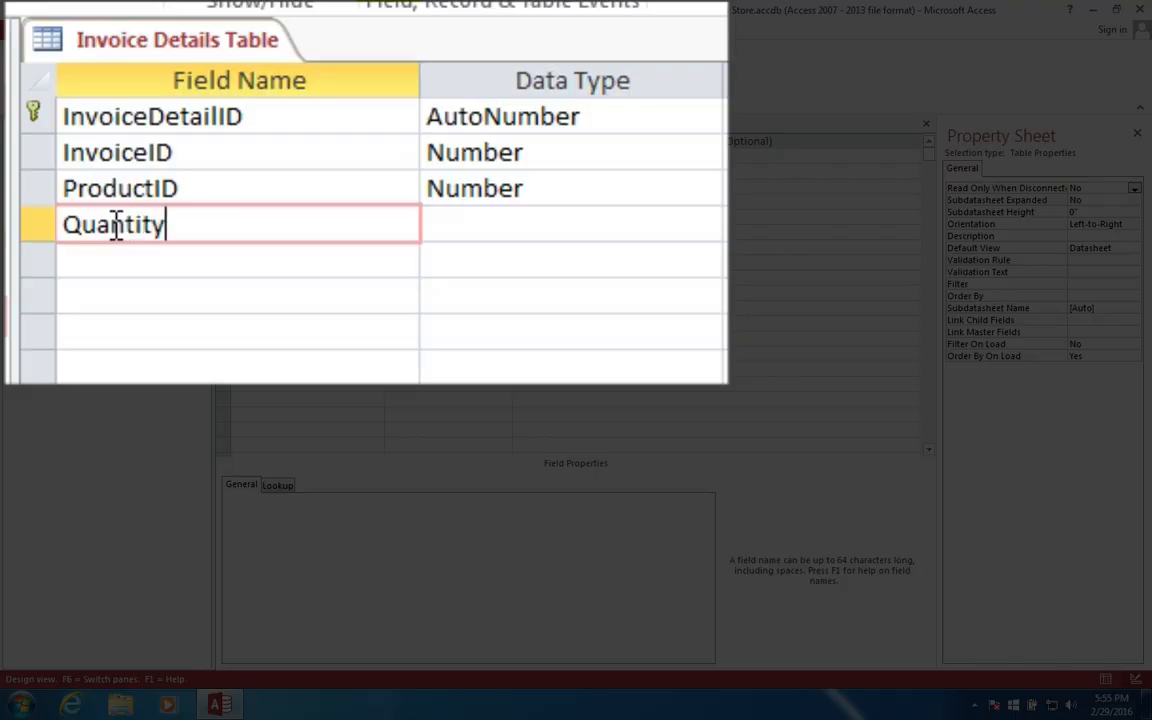
key(Tab)
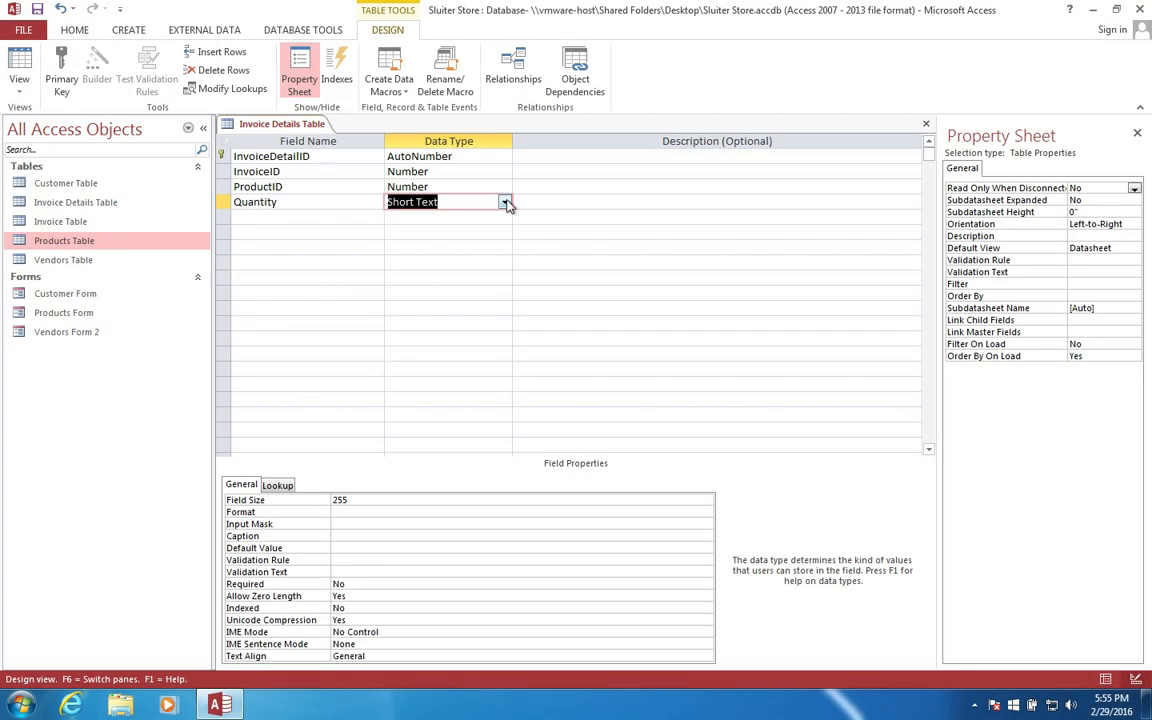
click(504, 202)
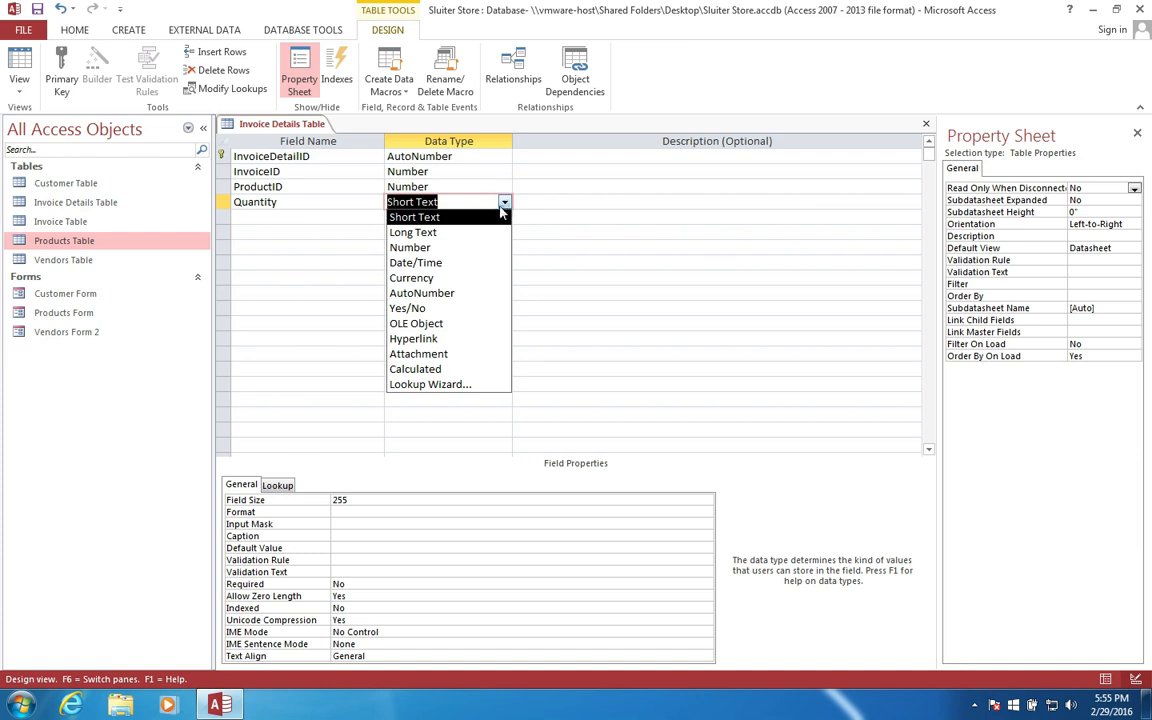
click(452, 246)
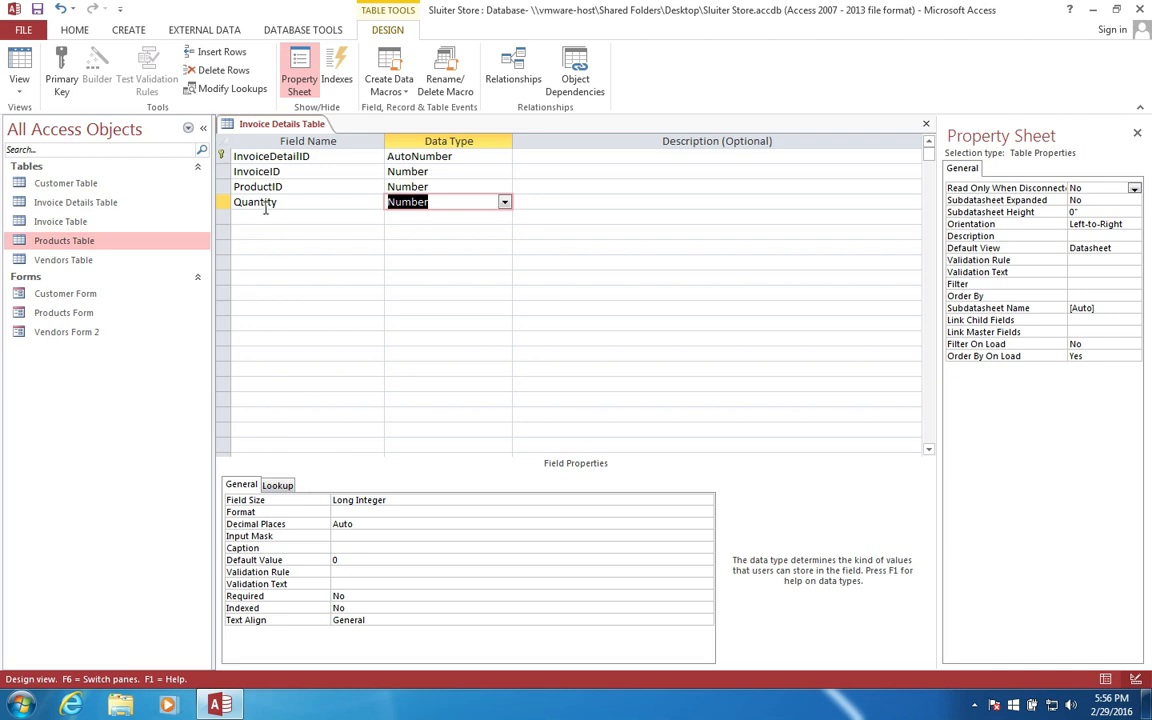
Step: Save the Invoice Details Table, replacing the earlier version, and close it
right_click(276, 122)
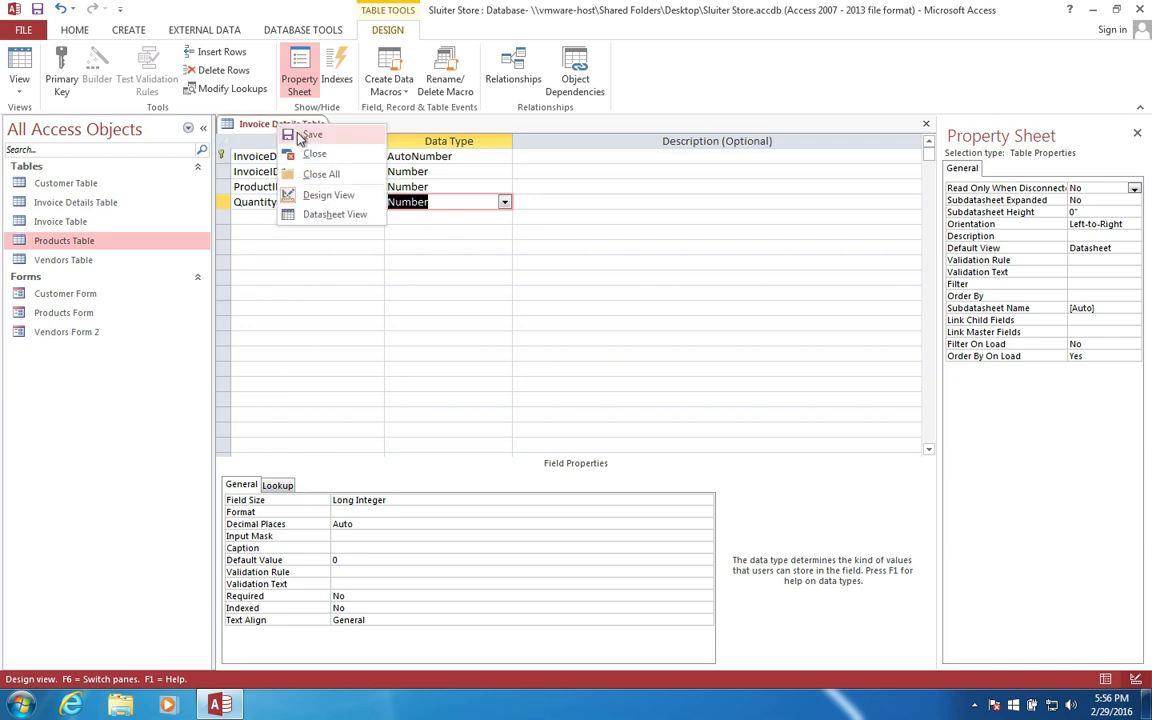
click(298, 134)
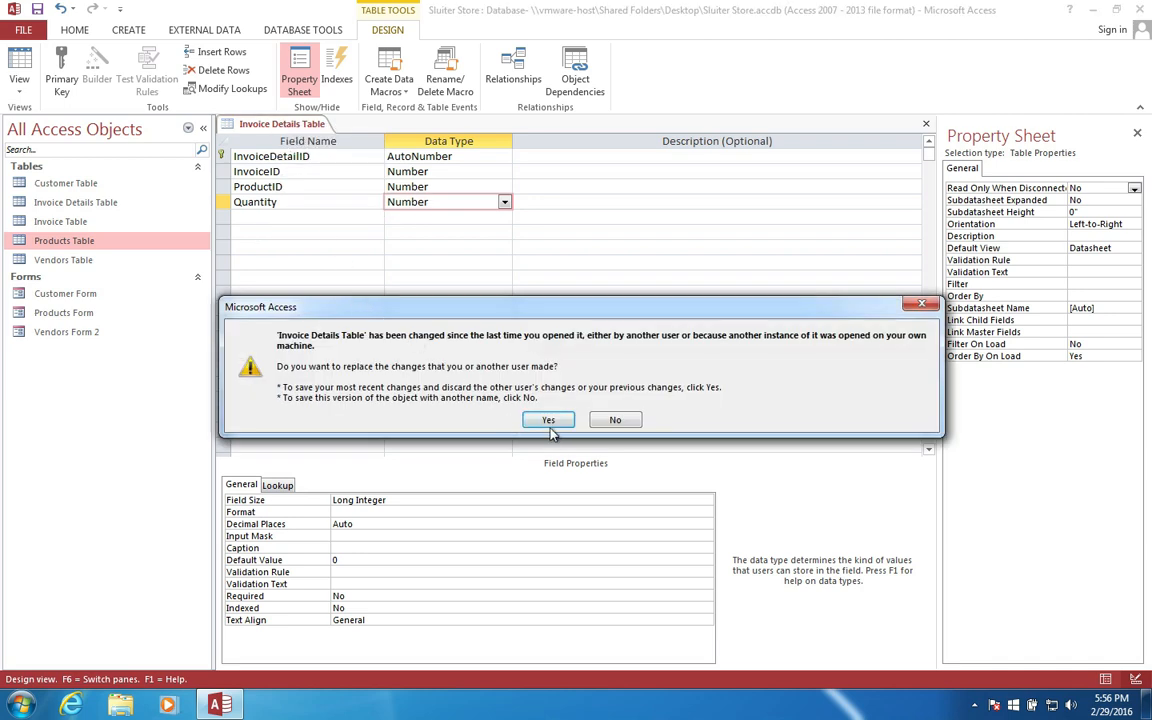
click(549, 420)
right_click(262, 122)
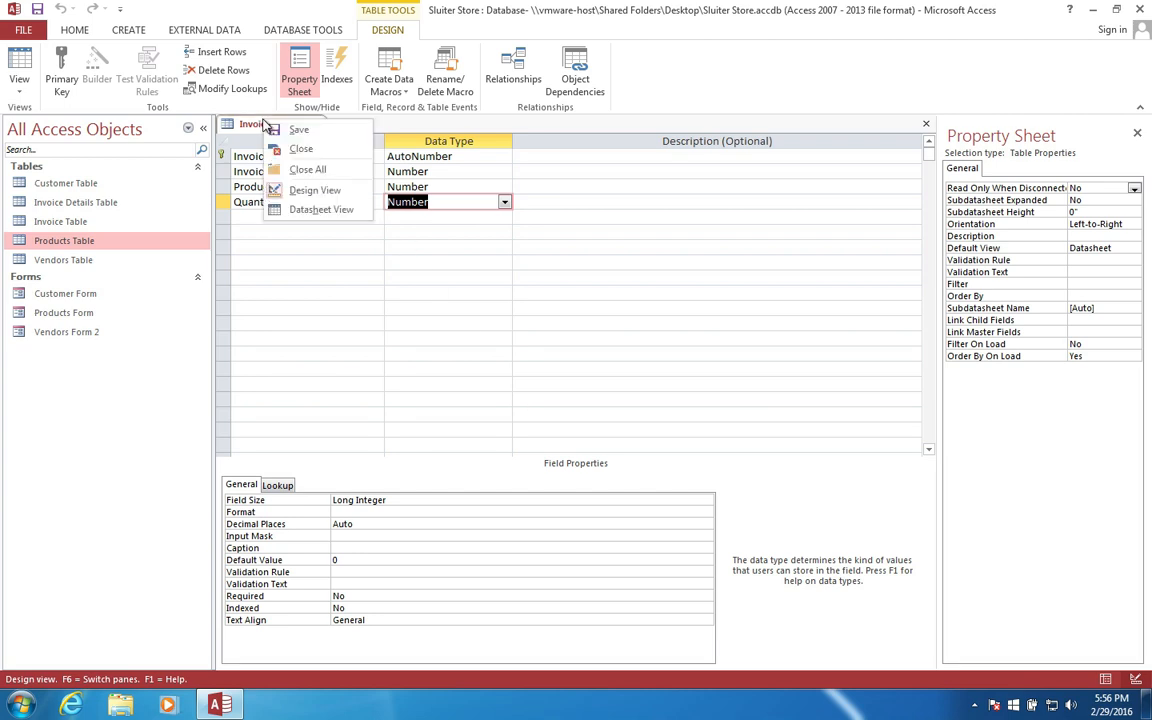
click(298, 148)
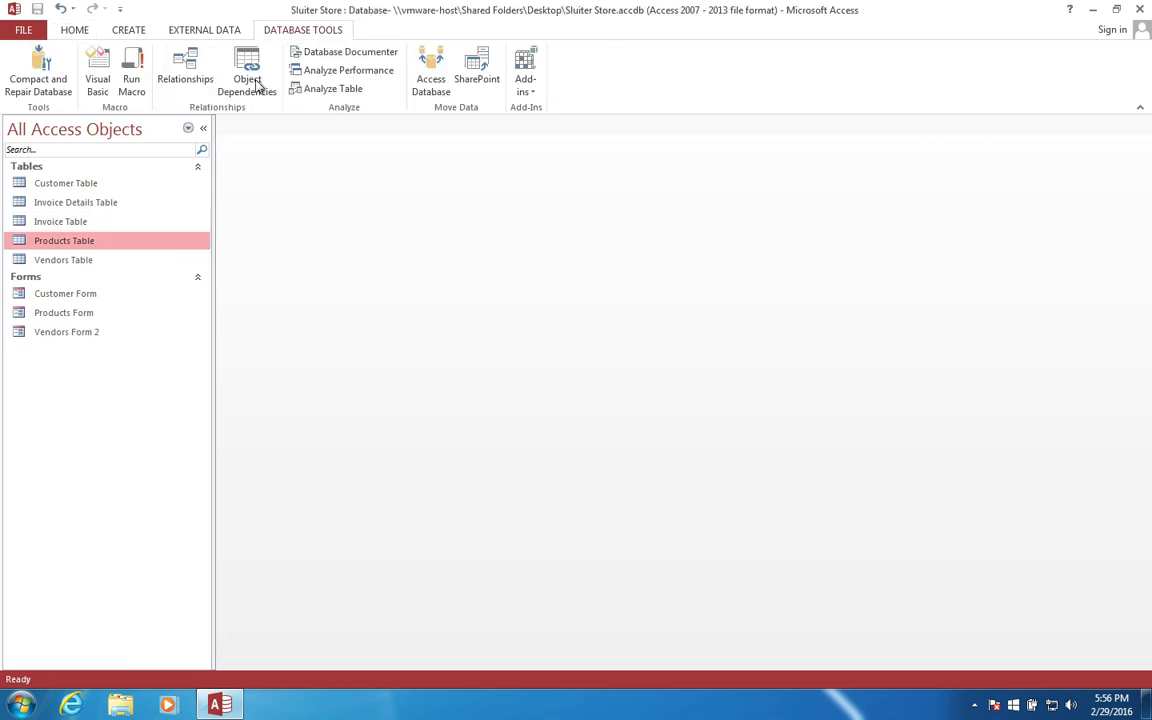
Step: Make room in the Relationships layout by moving the Products and Vendors tables aside, and add the Invoice Details Table in the middle
click(180, 67)
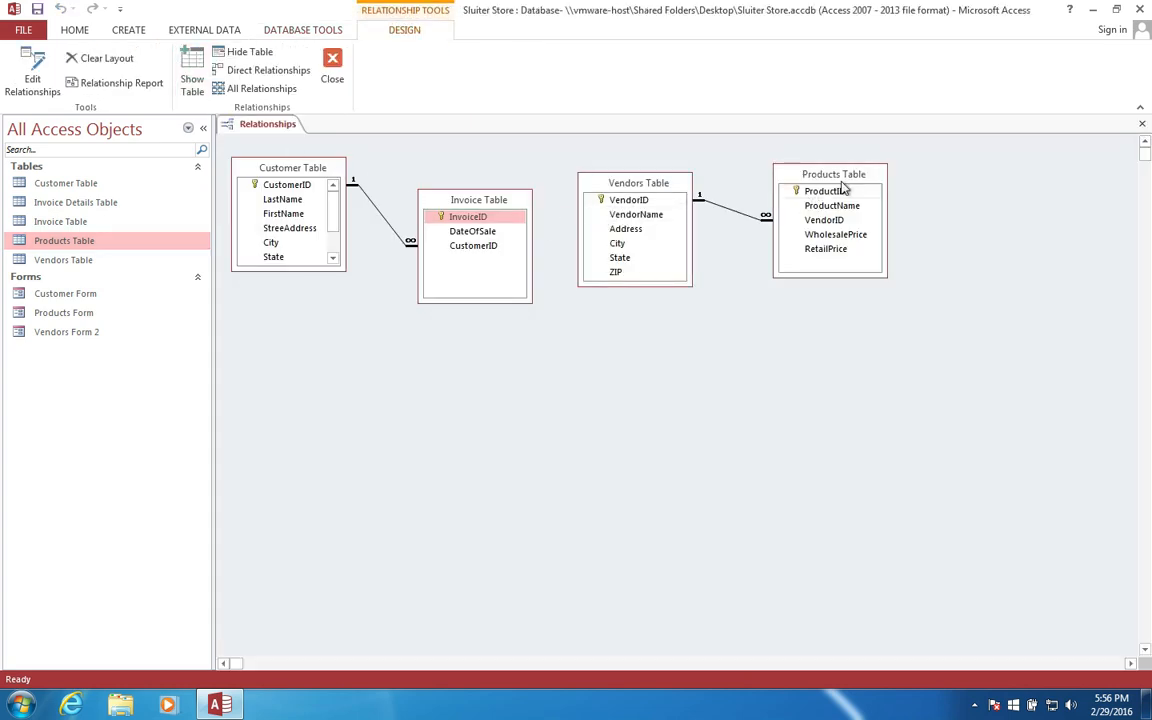
drag(882, 176, 1059, 175)
drag(655, 188, 876, 213)
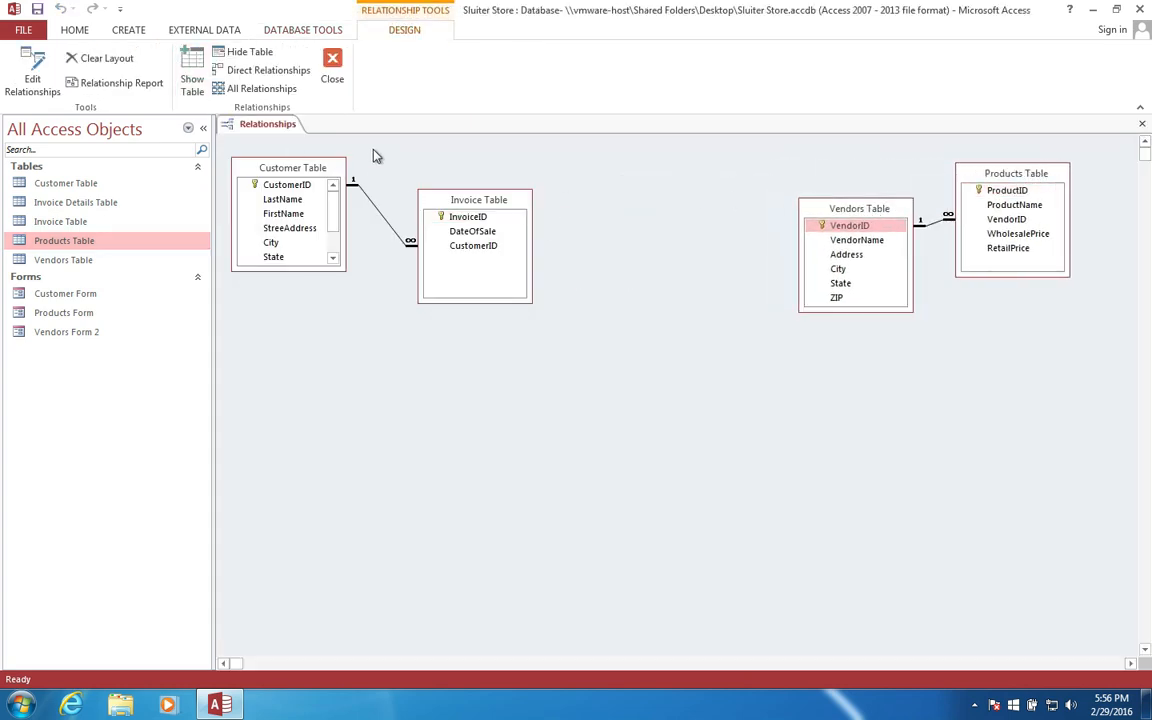
click(58, 206)
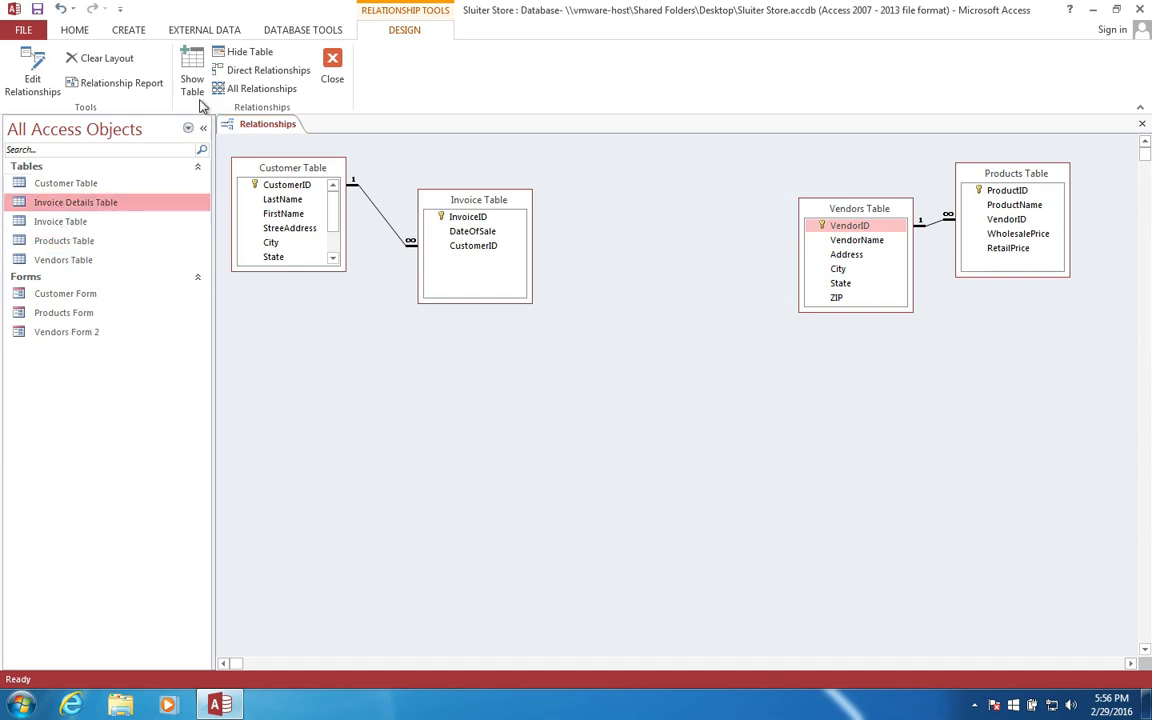
drag(66, 204, 648, 326)
Step: Swap the Products and Vendors tables so that Products sits between Invoice Details and Vendors
drag(860, 225, 985, 414)
drag(1003, 190, 799, 207)
drag(960, 406, 966, 175)
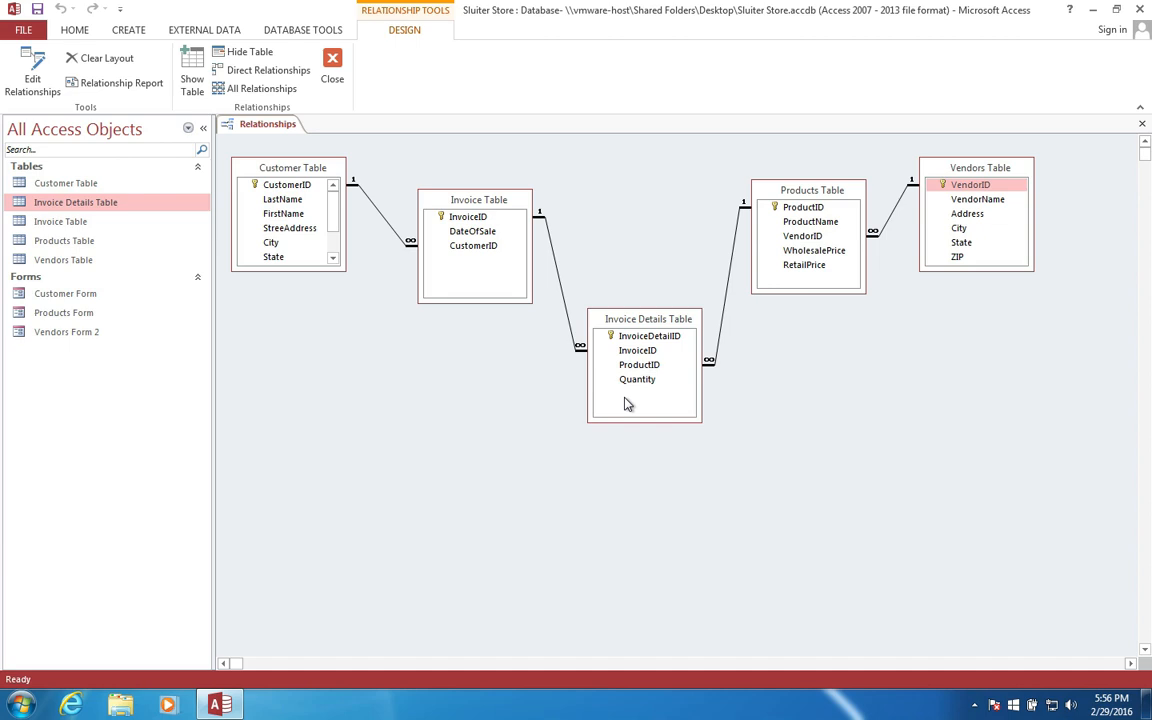
Step: Close the Relationships window and save its layout changes
click(491, 208)
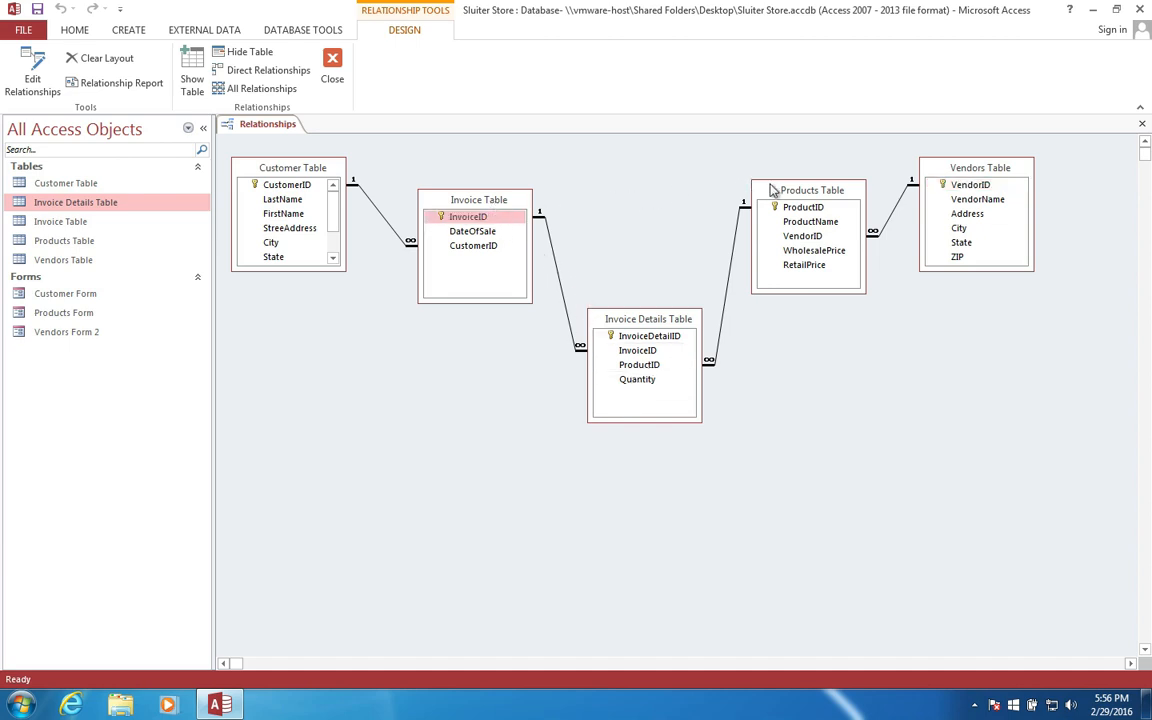
click(800, 203)
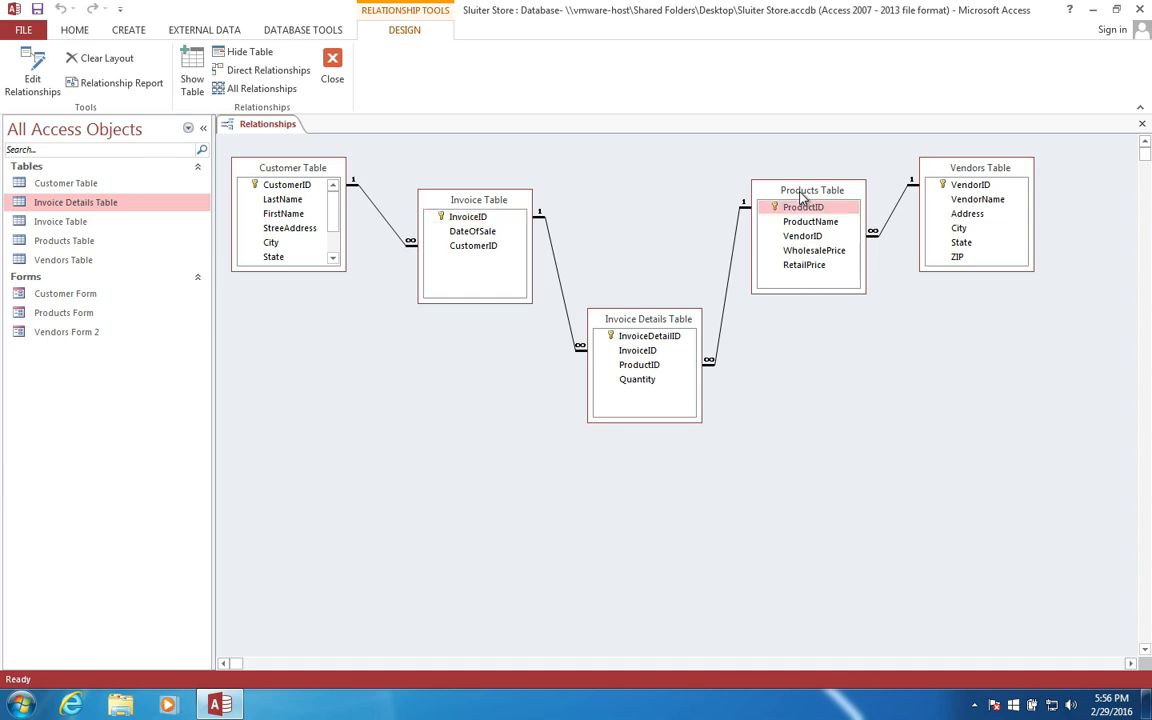
click(332, 72)
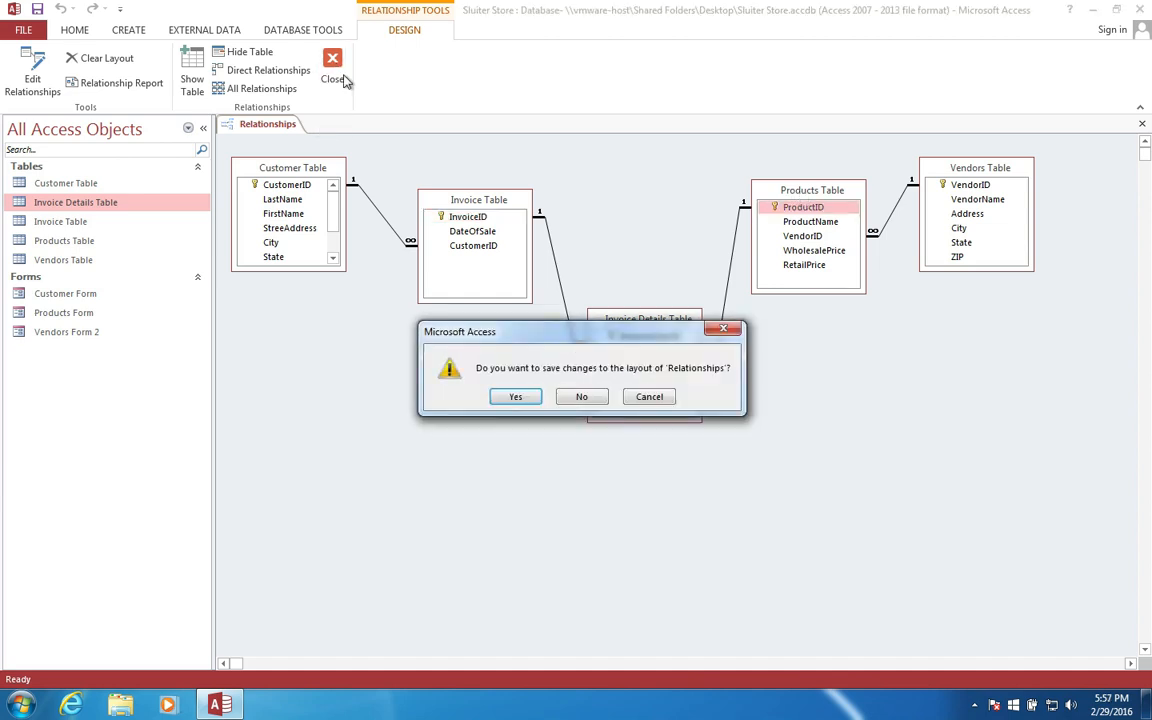
click(515, 398)
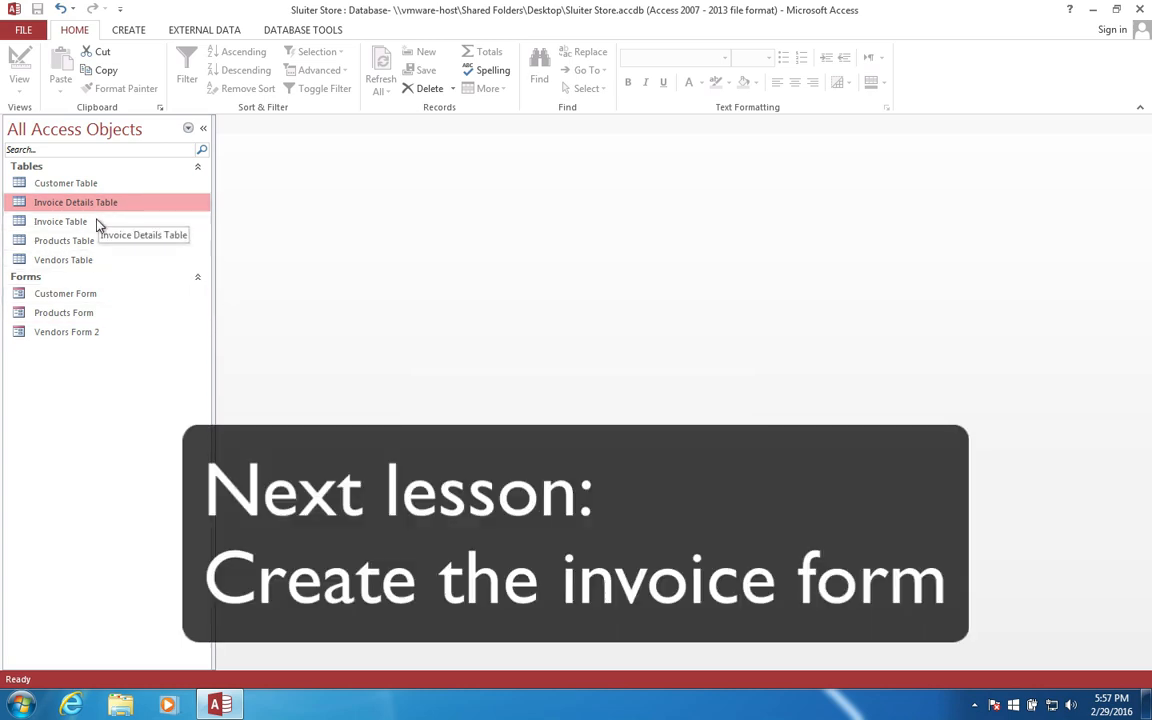
Step: Switch to Chrome and look at the sample invoice forms in the Google image results
key(ctrl+Left)
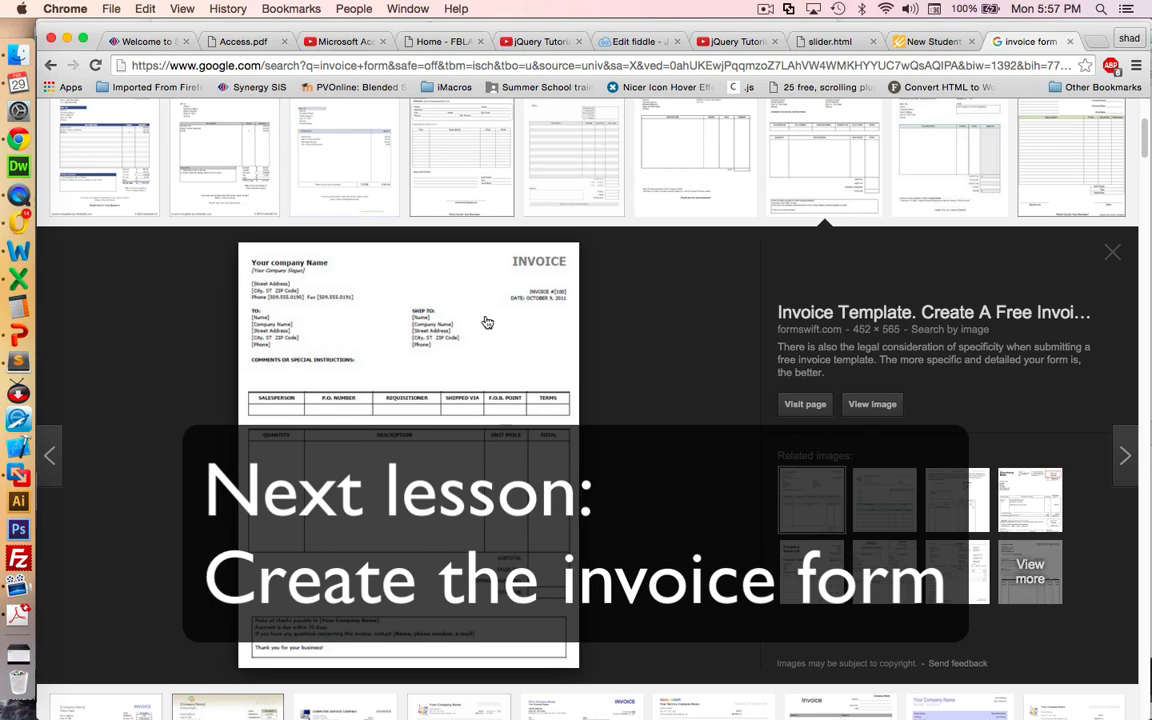
key(ctrl+Right)
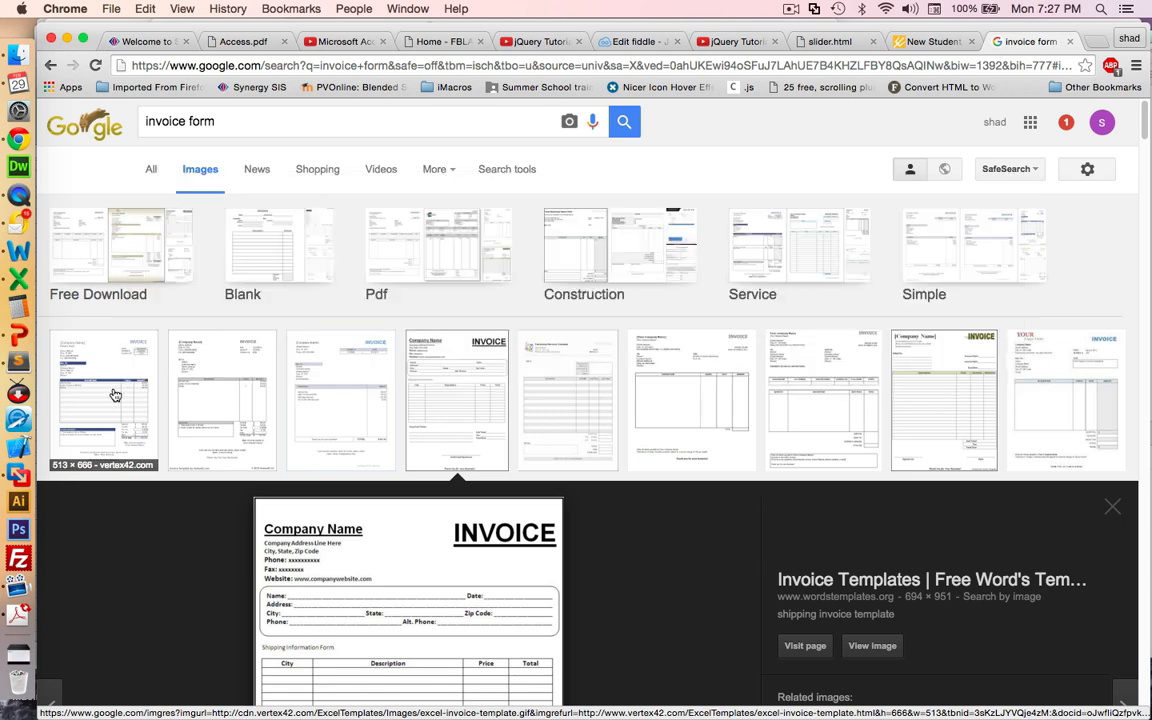
Step: Examine the enlarged sample invoice's header, customer block, line-item columns and totals area
scroll(218, 396, down, 5)
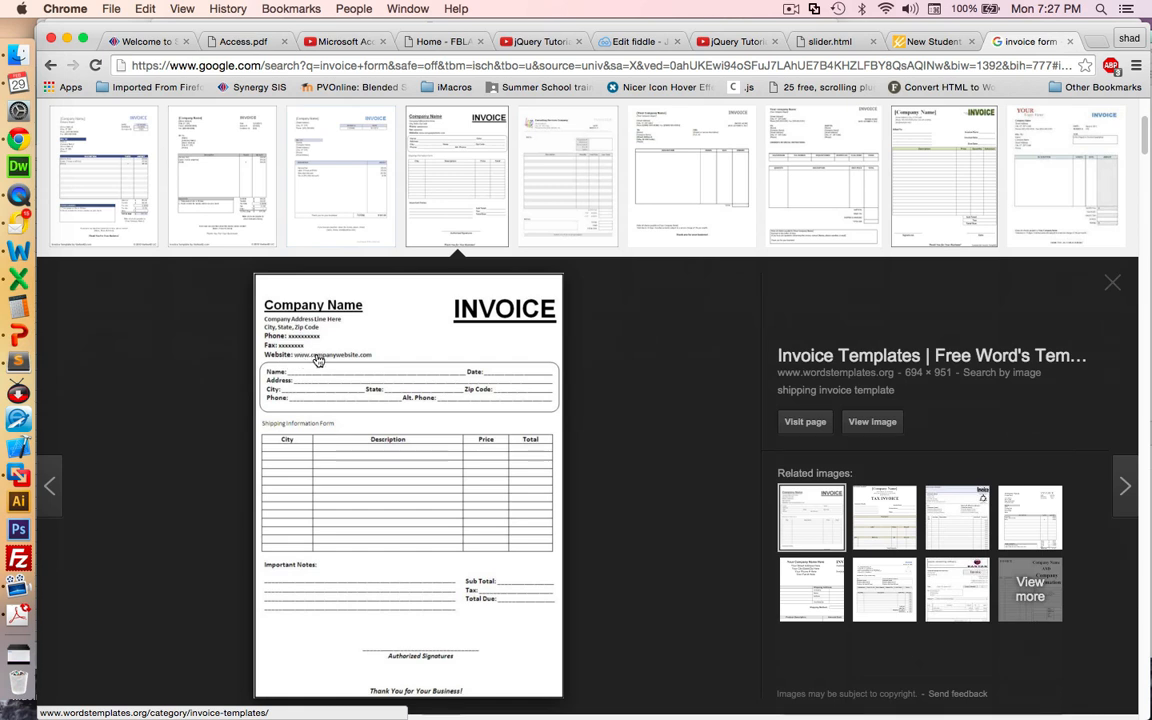
scroll(319, 360, down, 1)
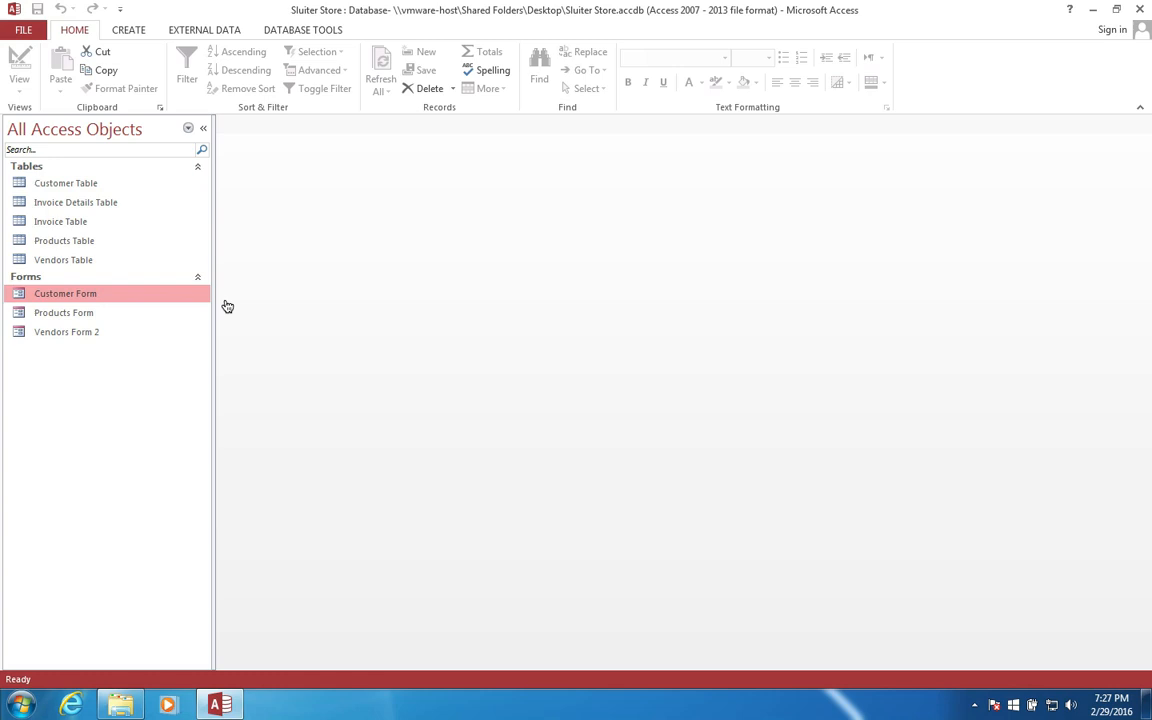
Step: Switch to Access, start the Form Wizard on the Invoice Table and add its InvoiceID, DateOfSale and CustomerID fields
click(52, 225)
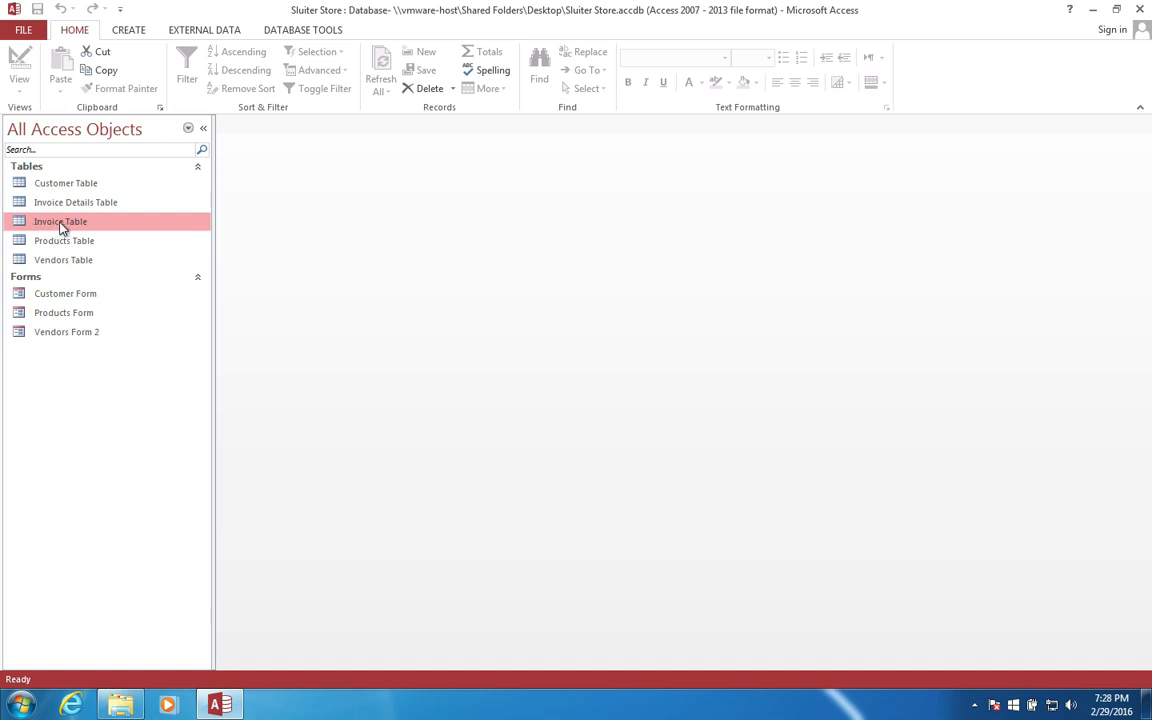
click(112, 32)
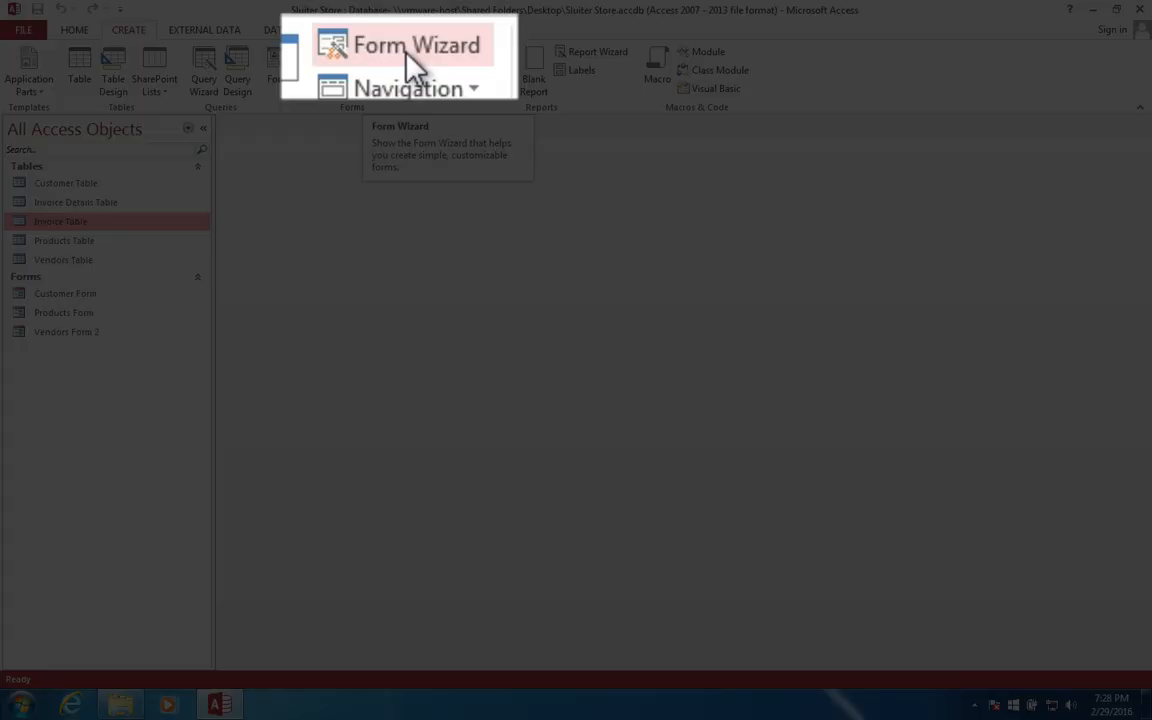
click(404, 55)
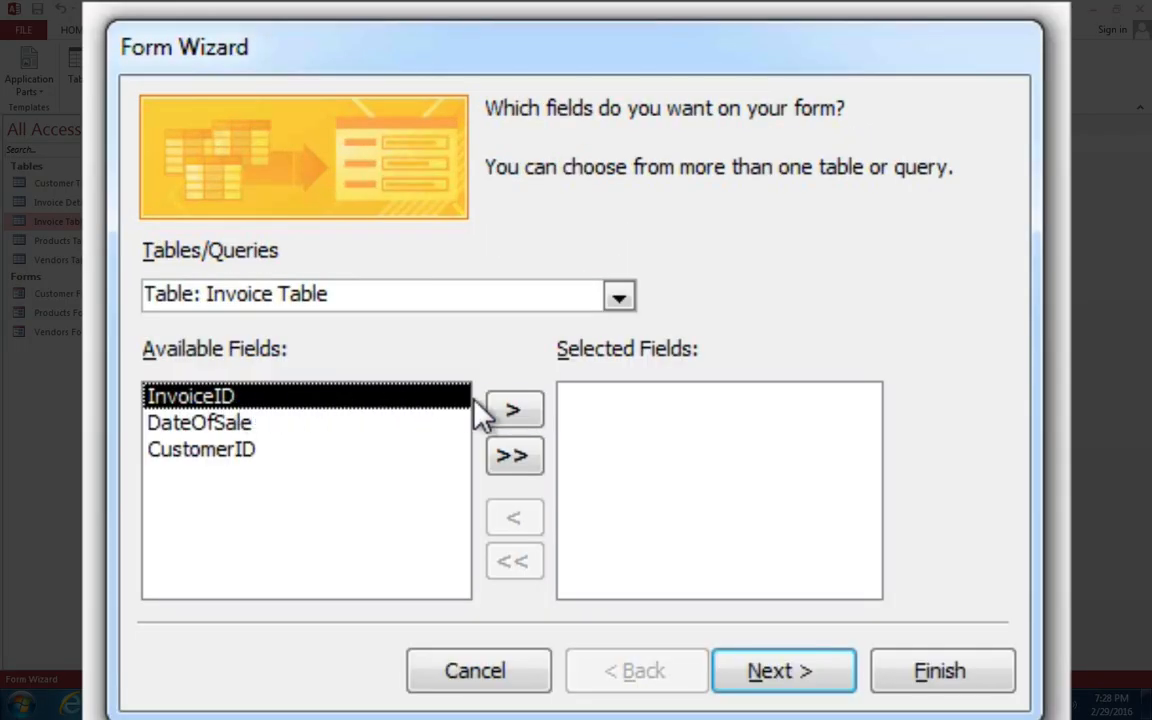
click(515, 411)
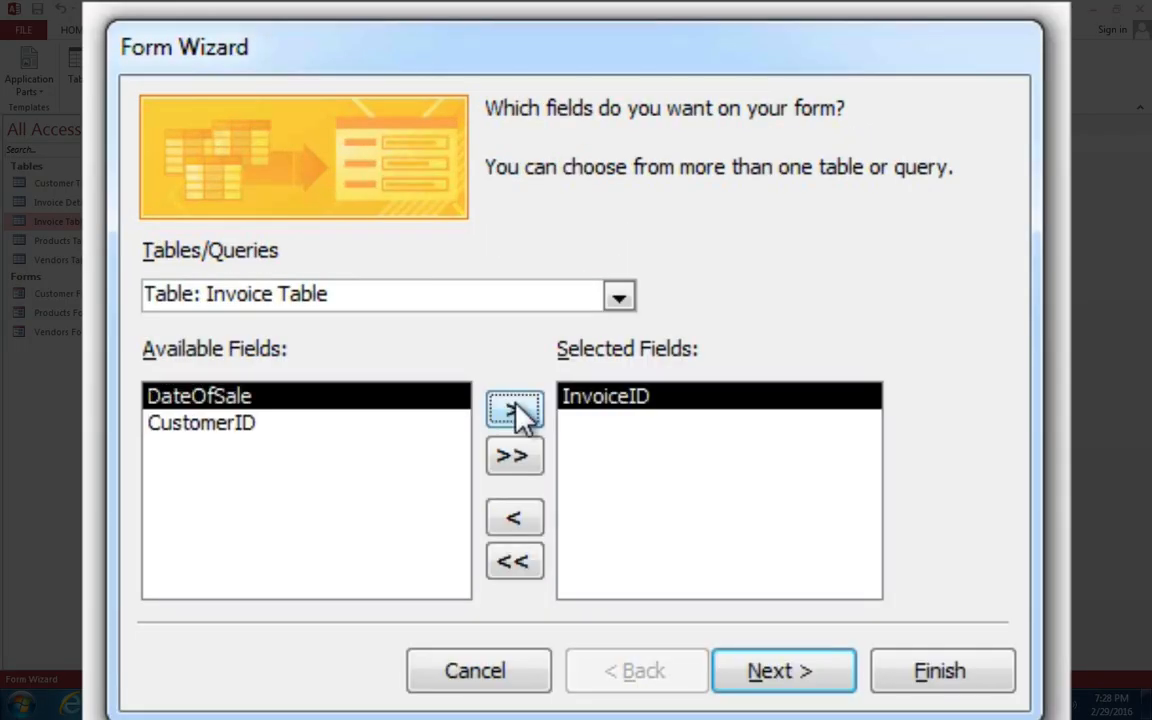
click(515, 411)
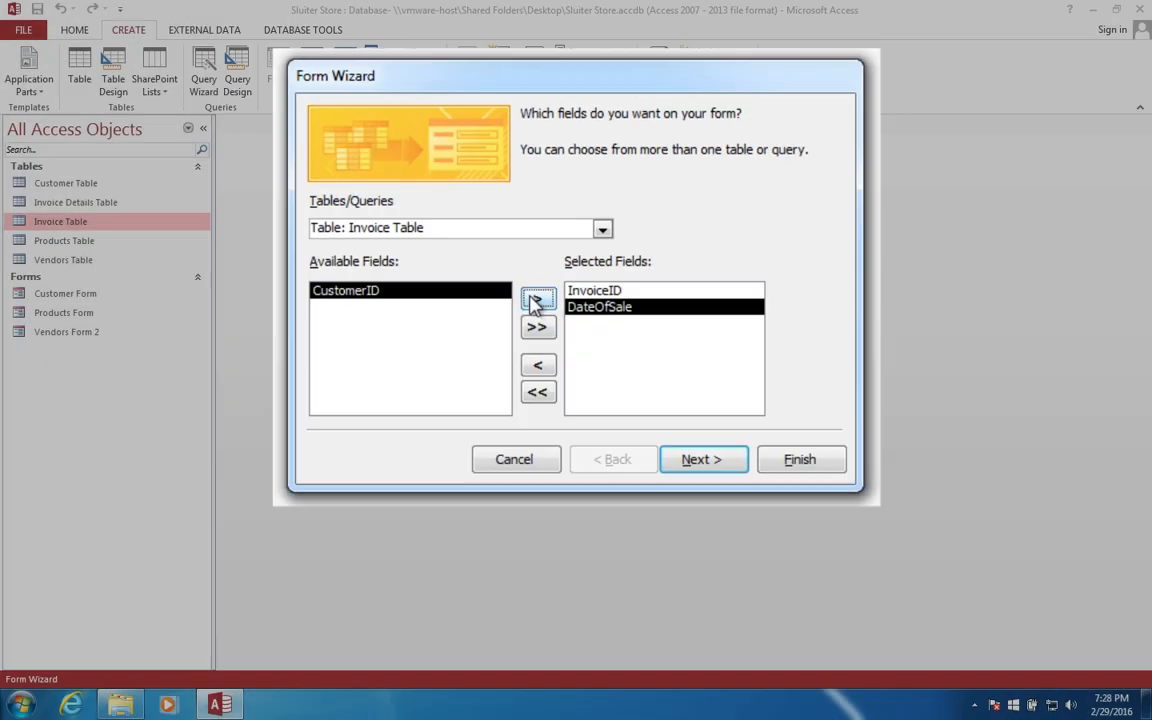
click(515, 411)
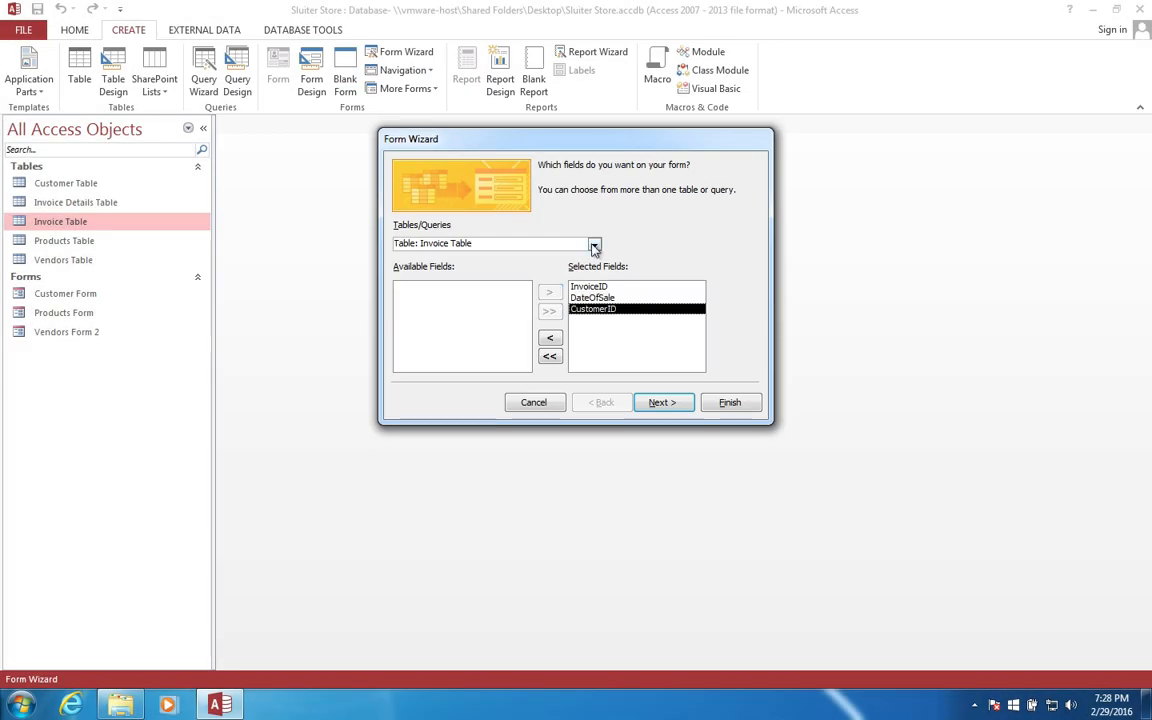
Step: Add the ProductID and Quantity fields from the Invoice Details Table to the form's selected fields
click(594, 246)
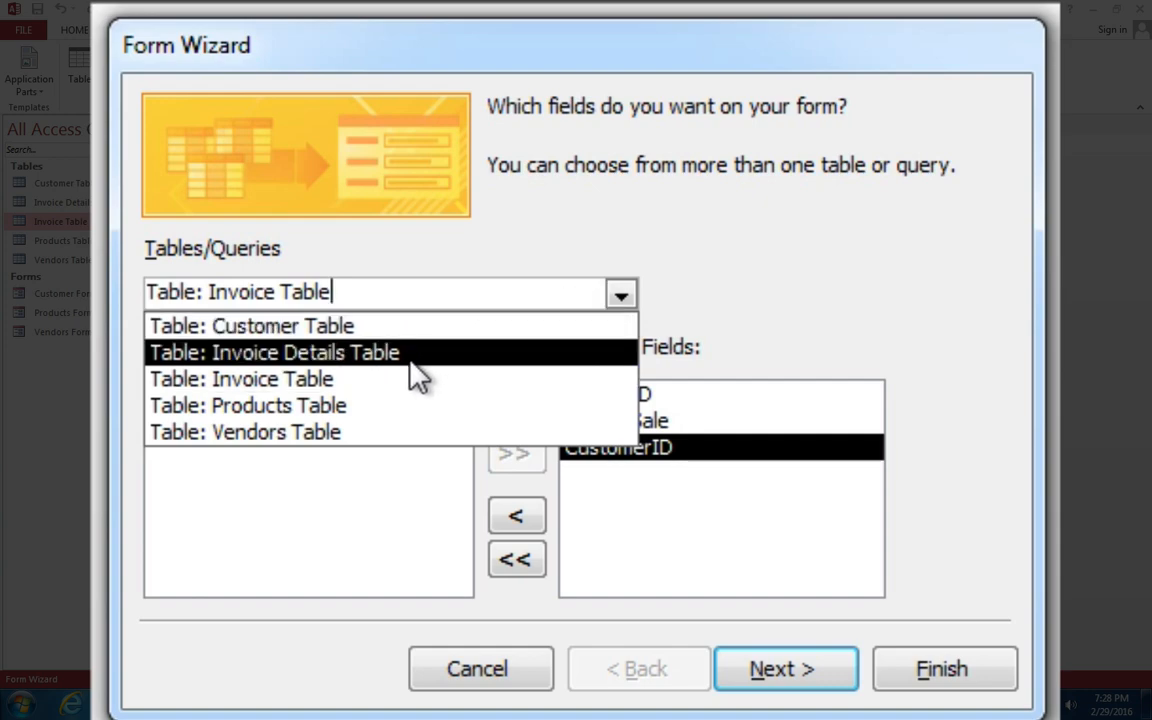
click(410, 360)
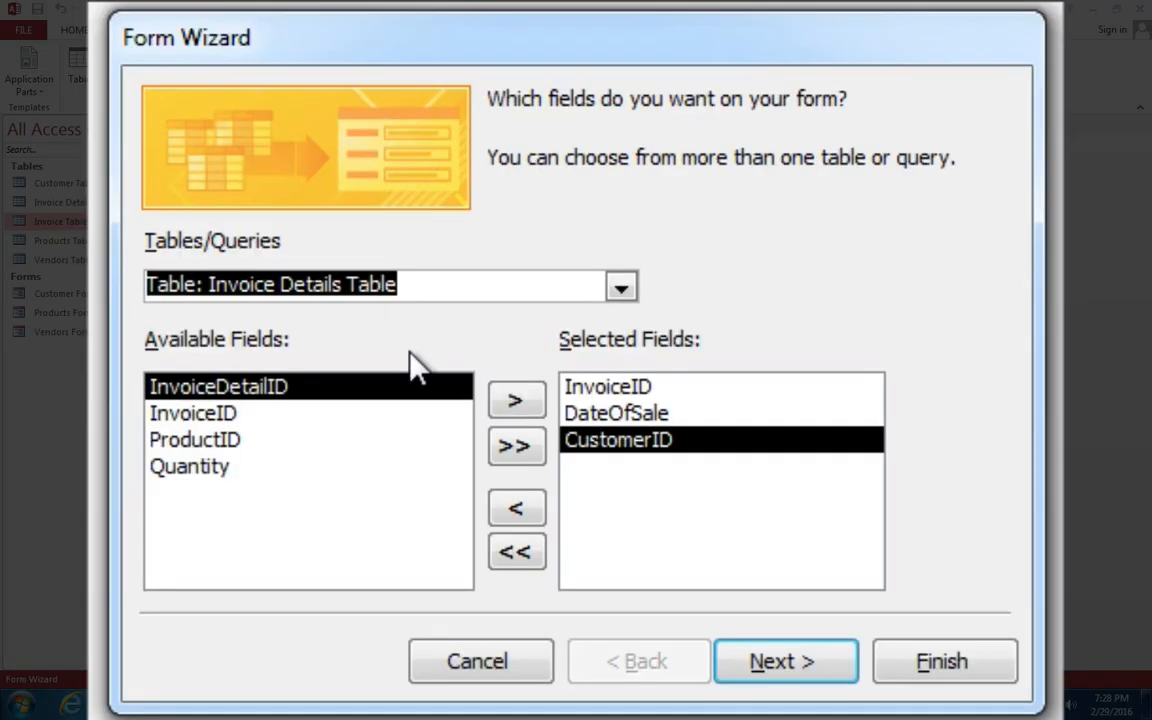
click(232, 442)
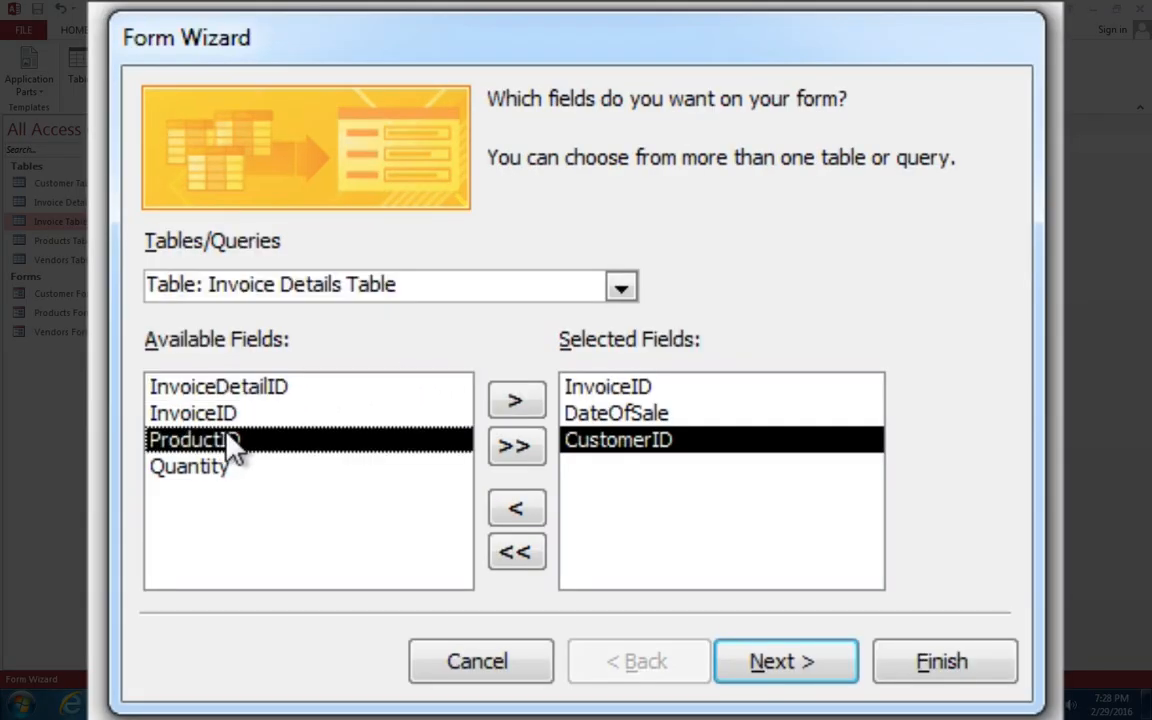
click(515, 402)
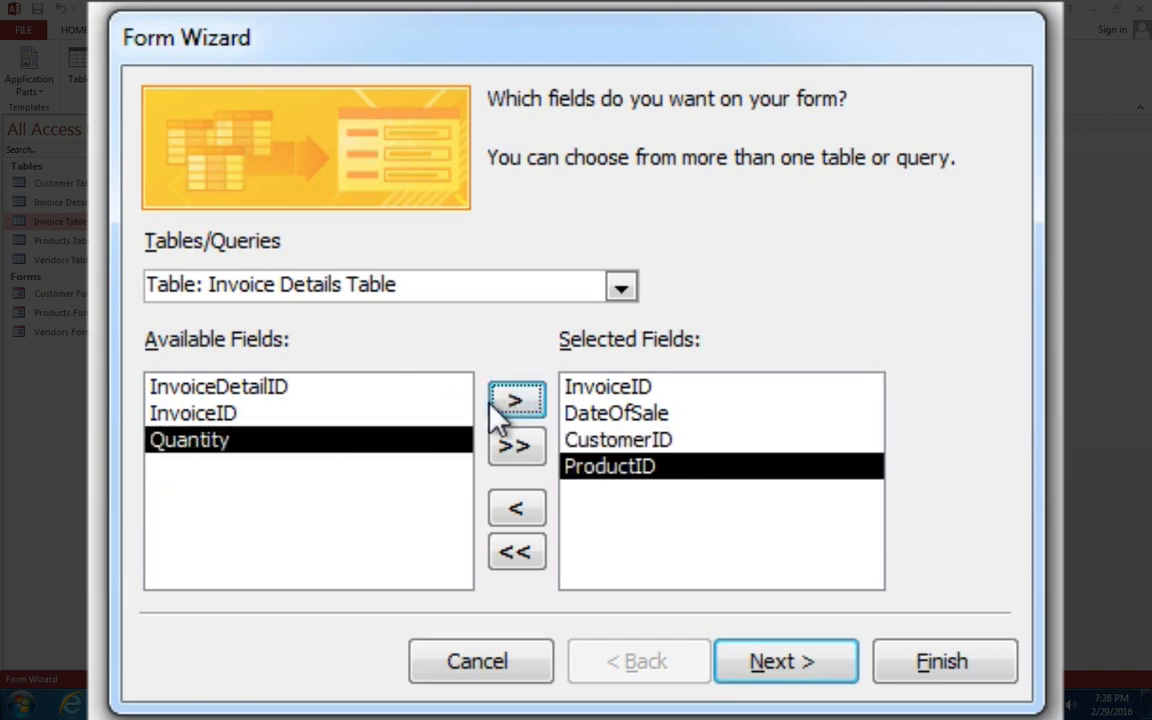
click(517, 404)
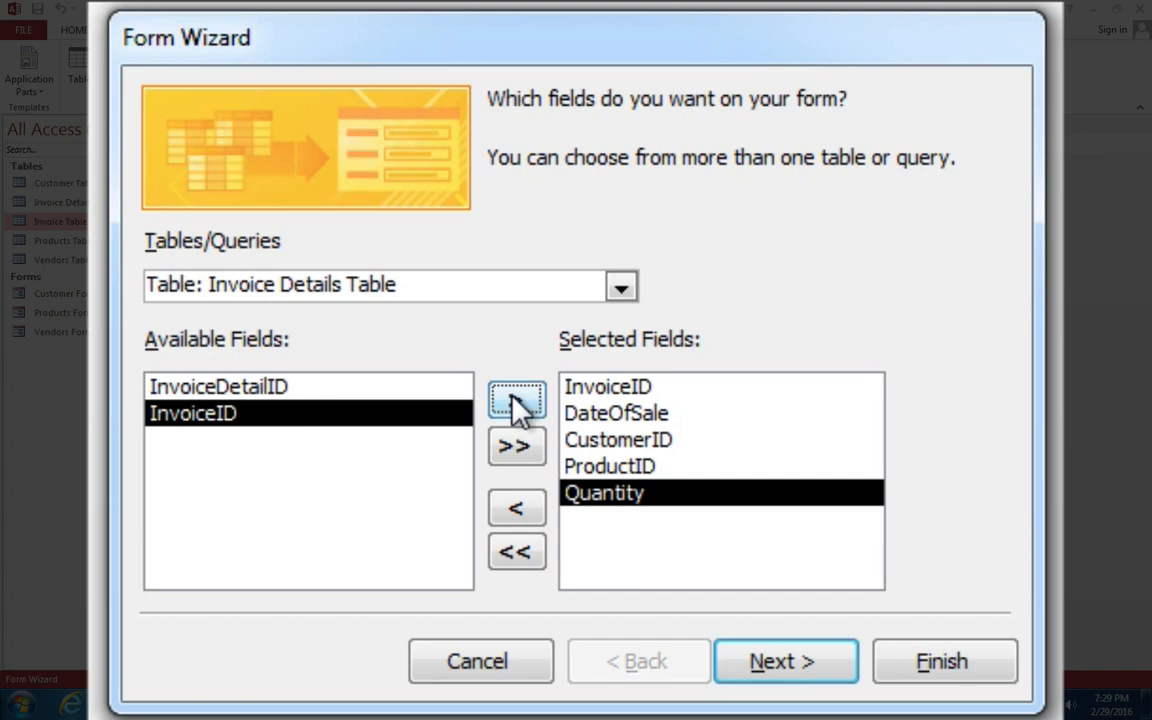
Step: Add the ProductName and RetailPrice fields from the Products Table to the form's selected fields
click(621, 288)
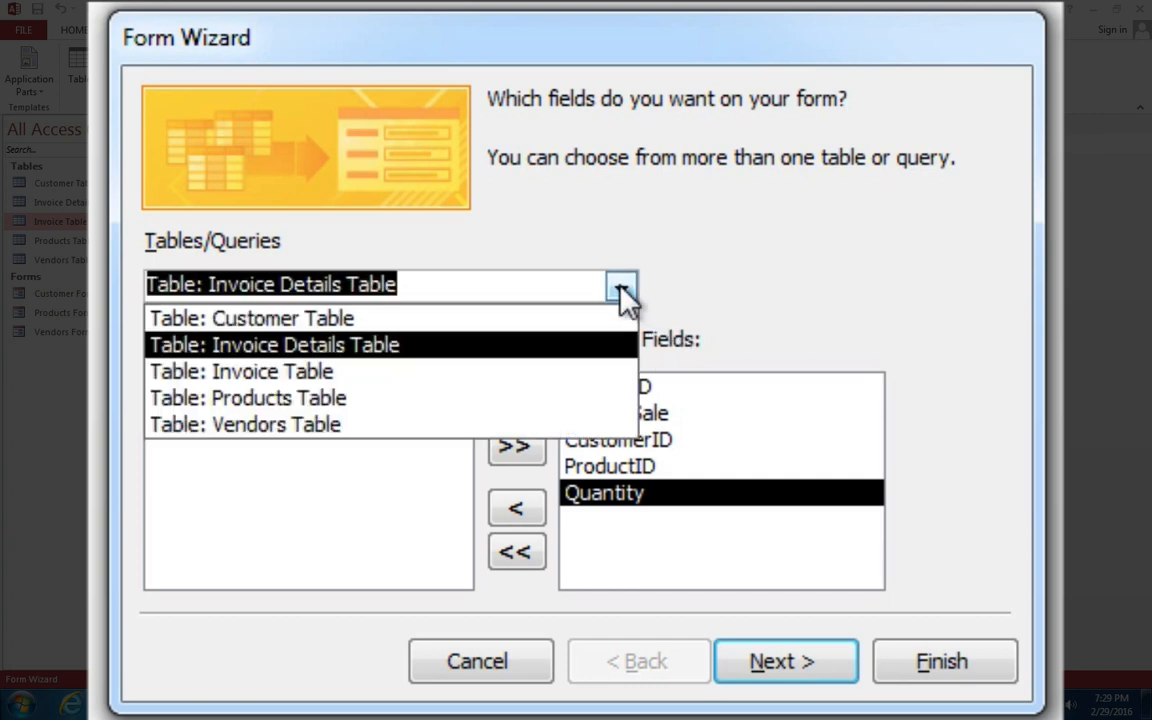
click(339, 408)
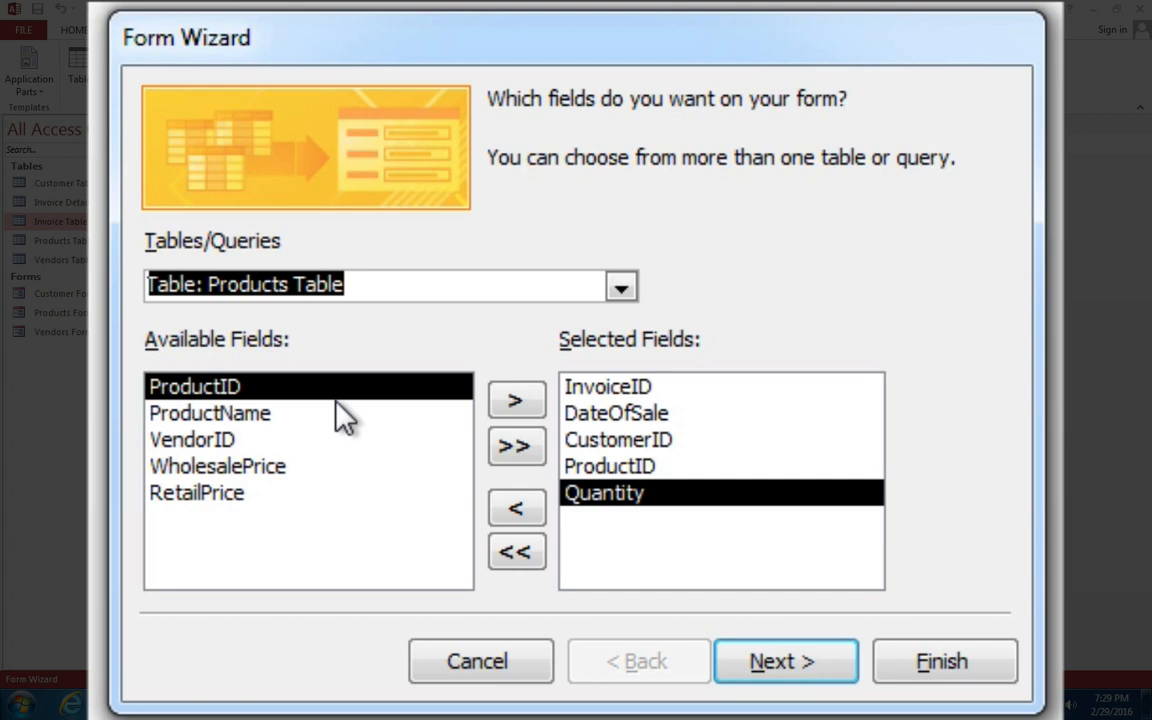
click(270, 415)
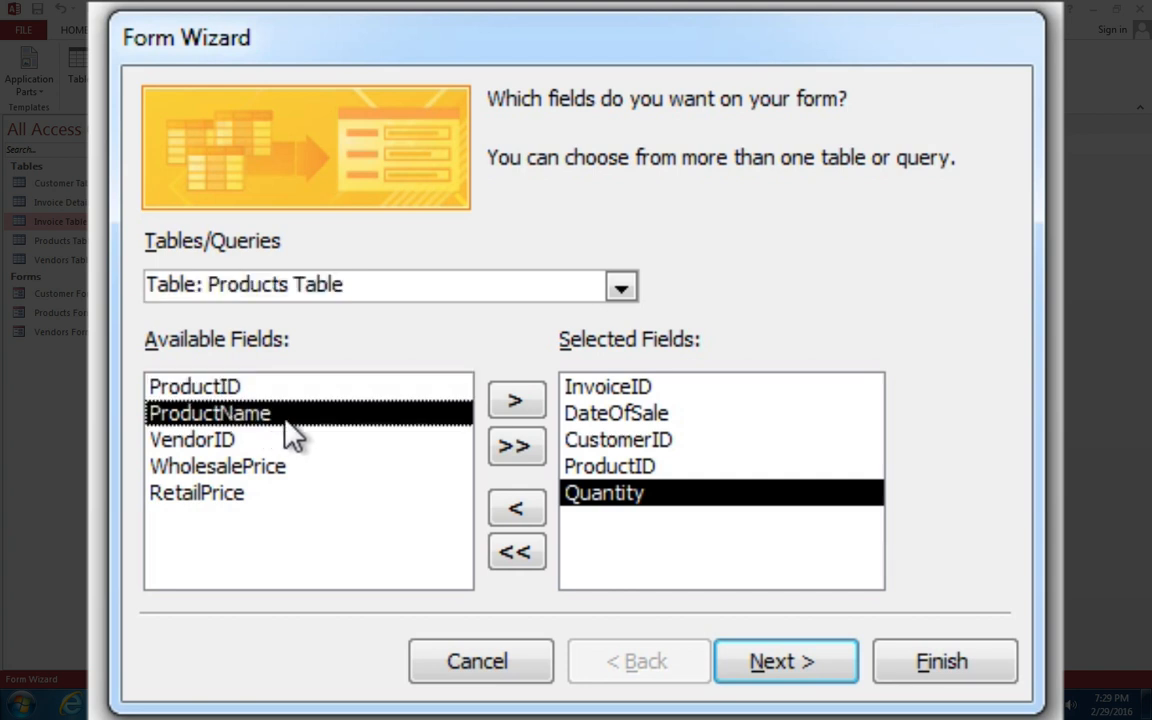
click(512, 402)
click(224, 470)
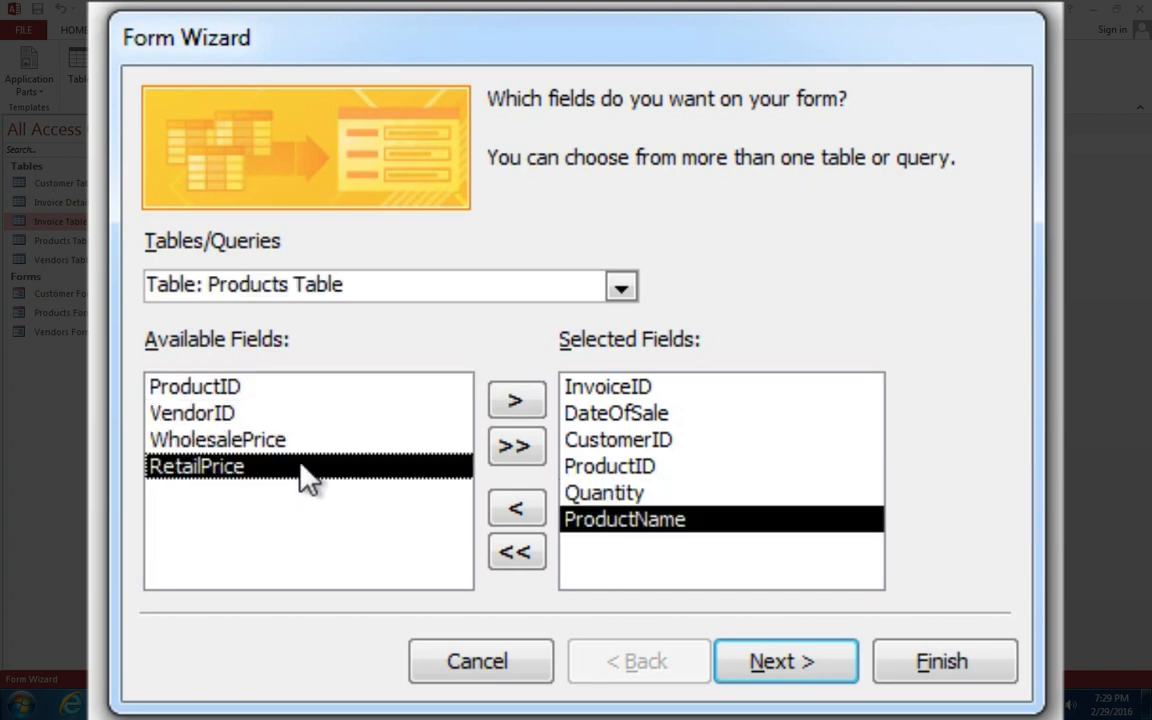
click(513, 403)
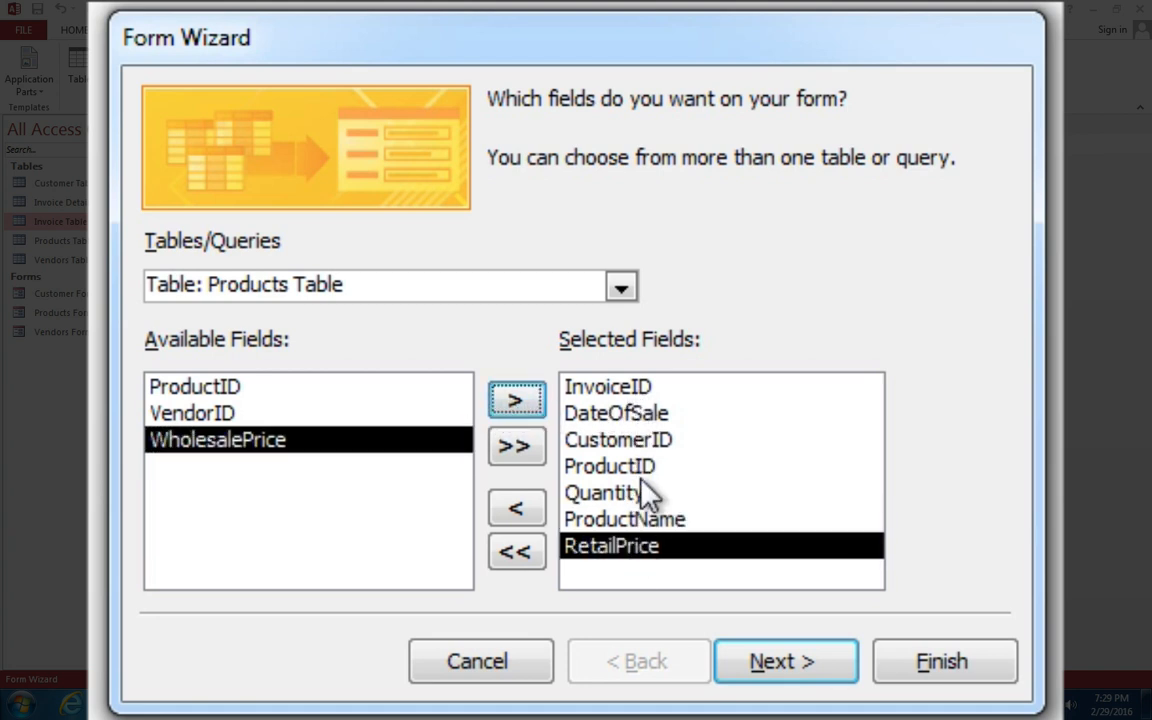
Step: Finish the form viewed by Invoice Table with a Datasheet subform, keeping the suggested titles and opening it for data entry
click(785, 664)
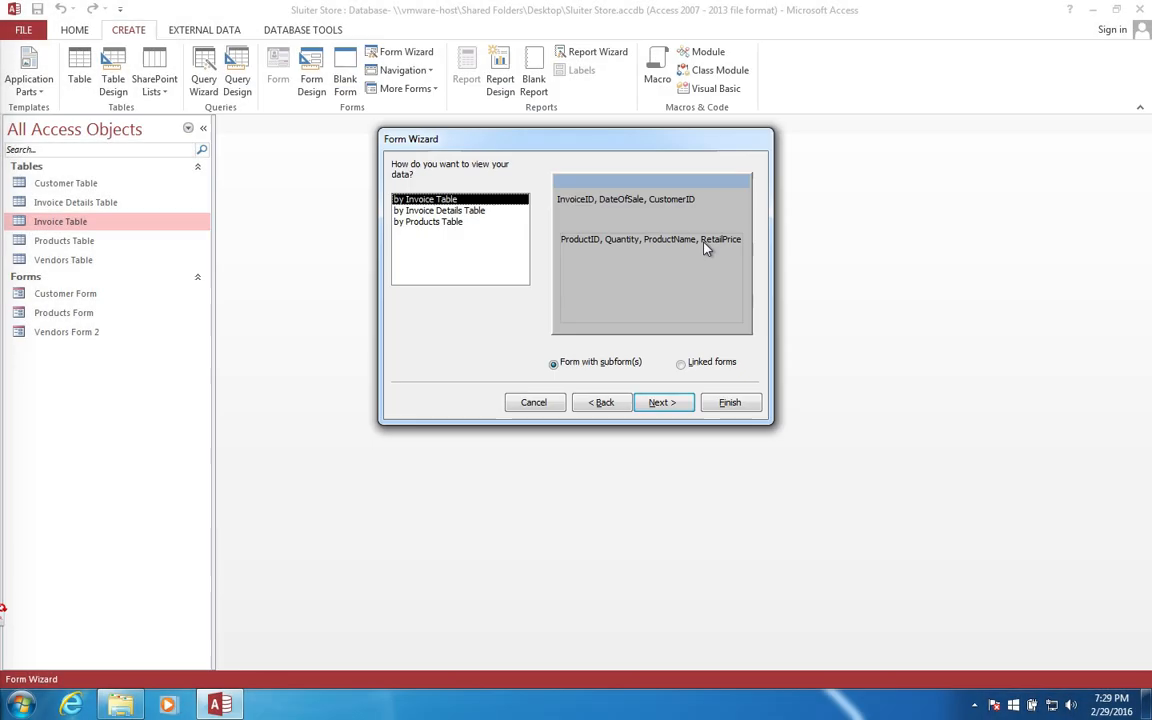
click(782, 665)
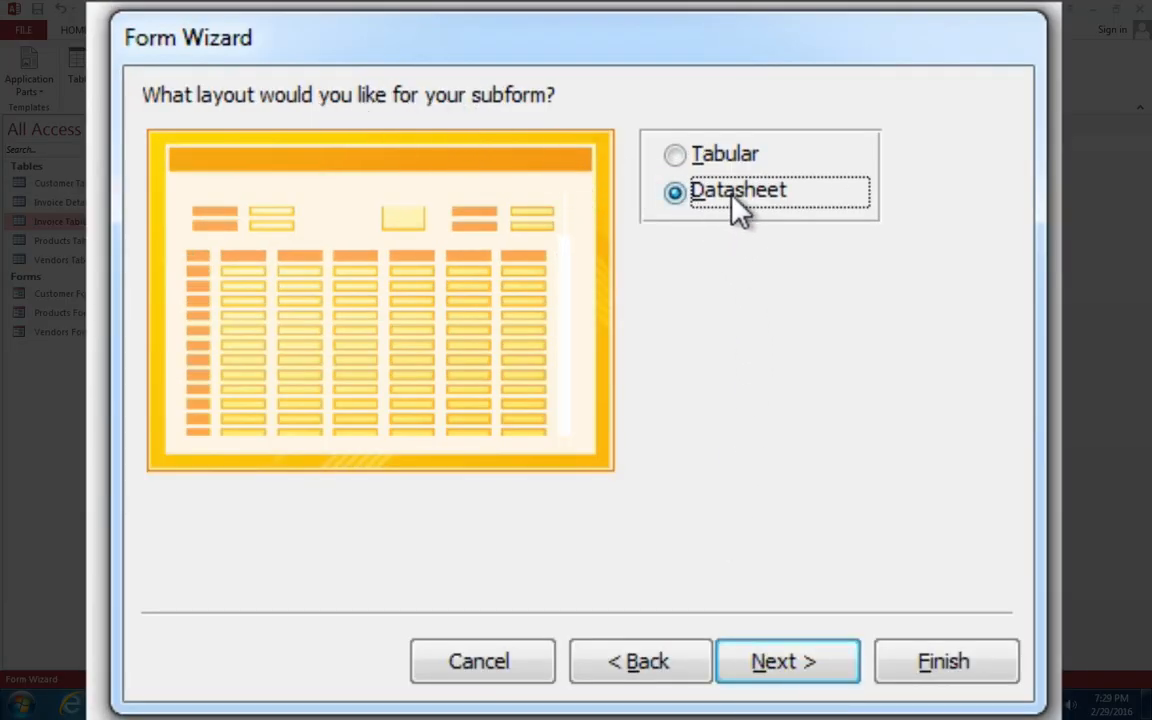
click(836, 661)
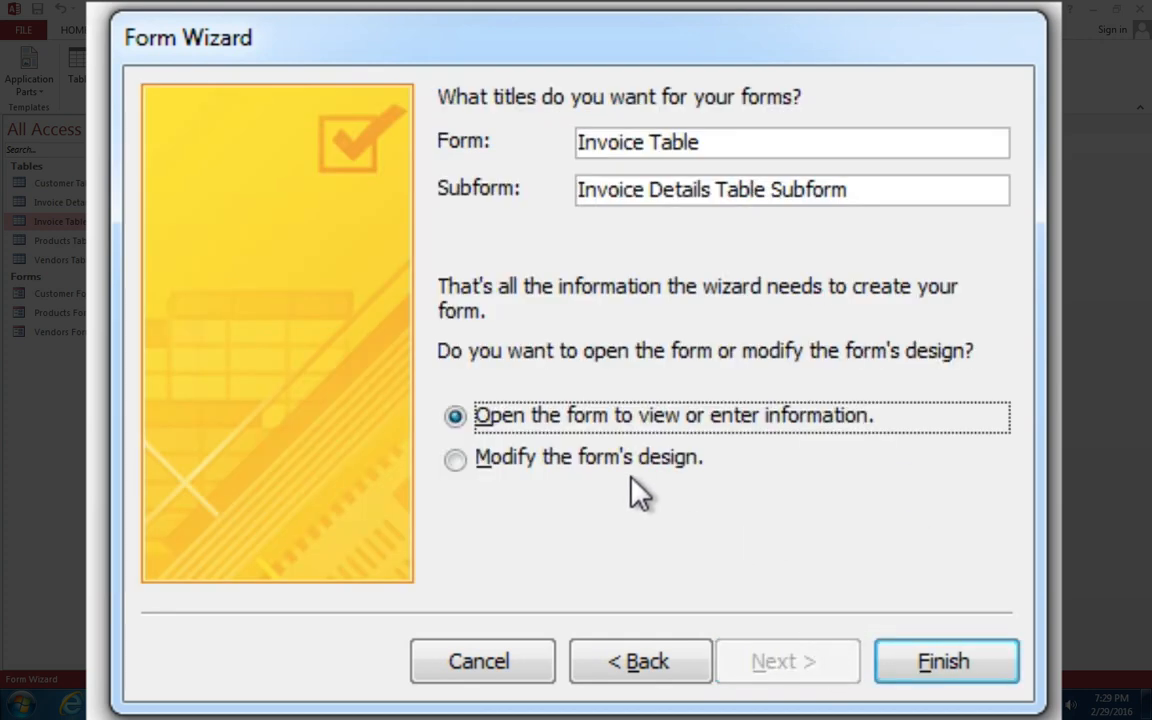
click(935, 652)
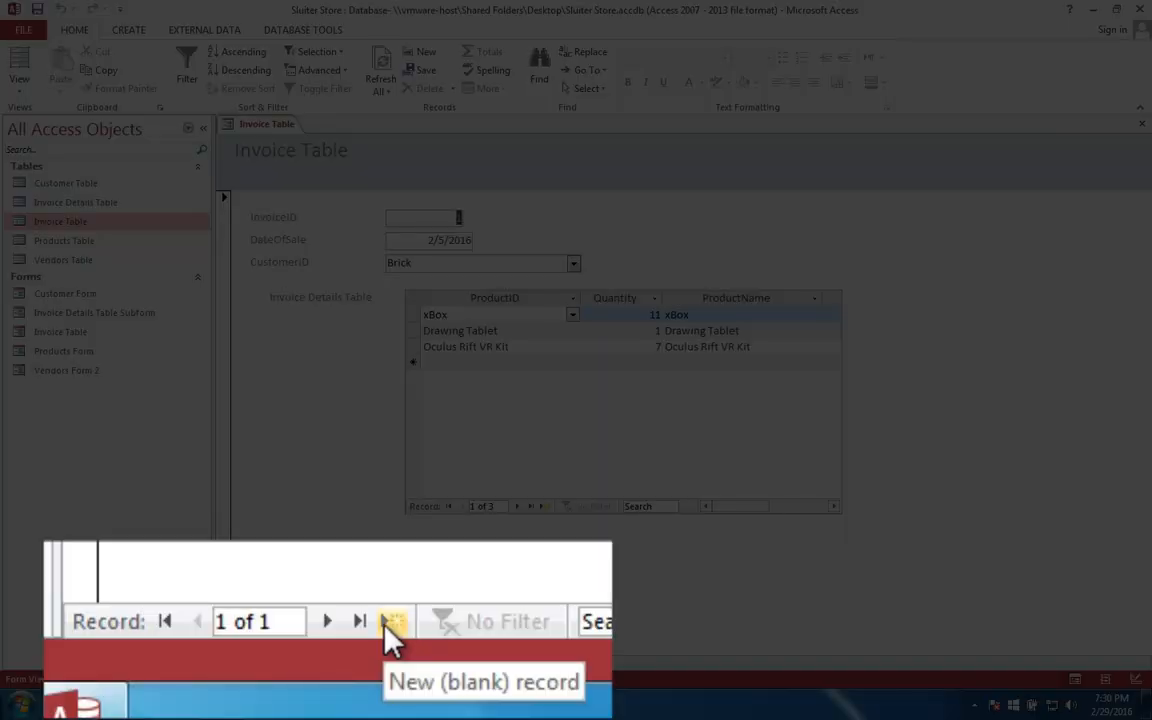
Step: Start a new invoice record, choose an existing customer and set the DateOfSale to 2/25/2016
click(352, 663)
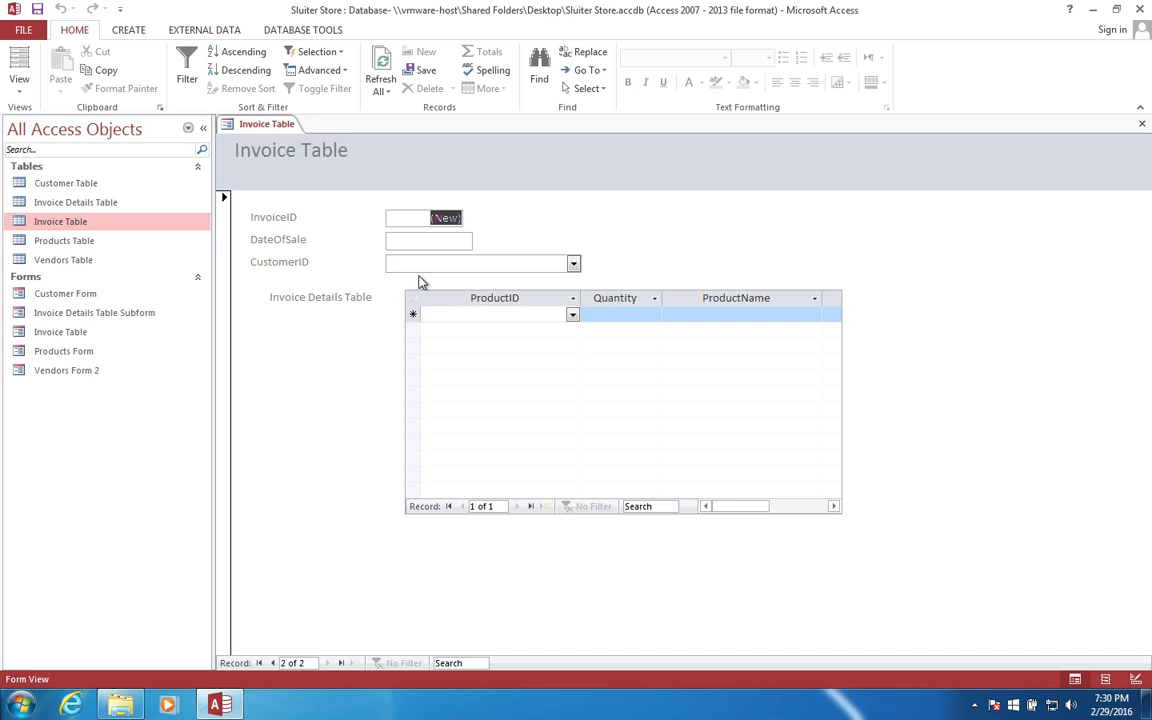
click(574, 264)
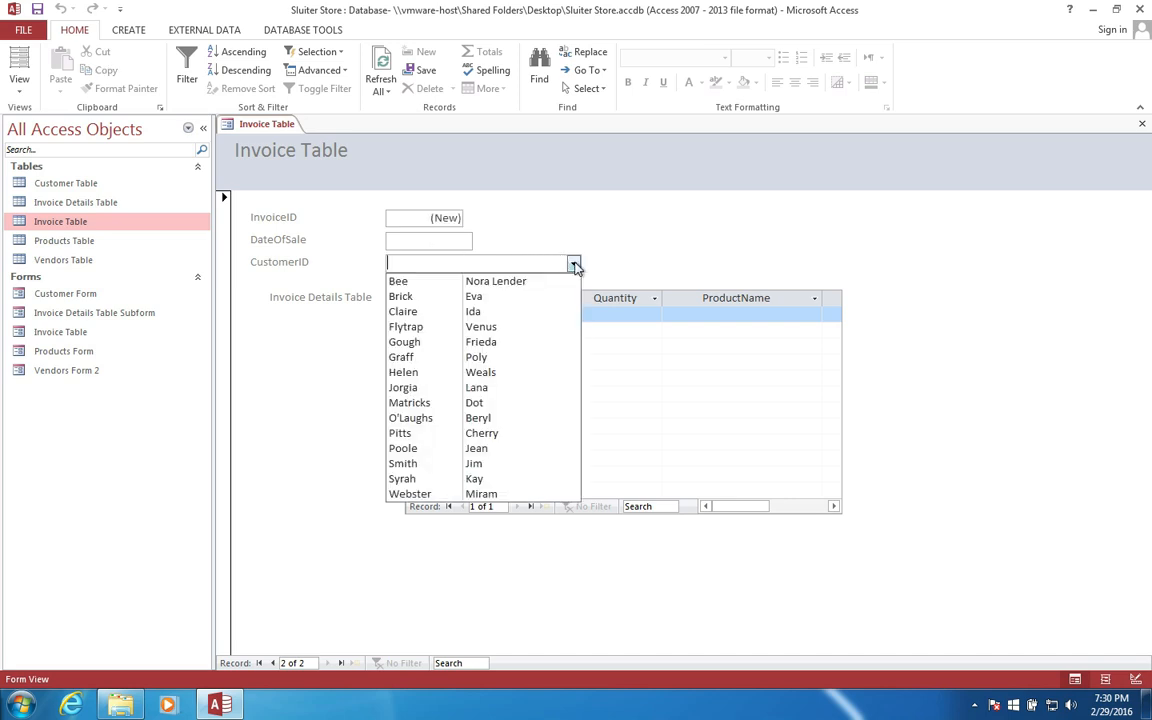
click(487, 443)
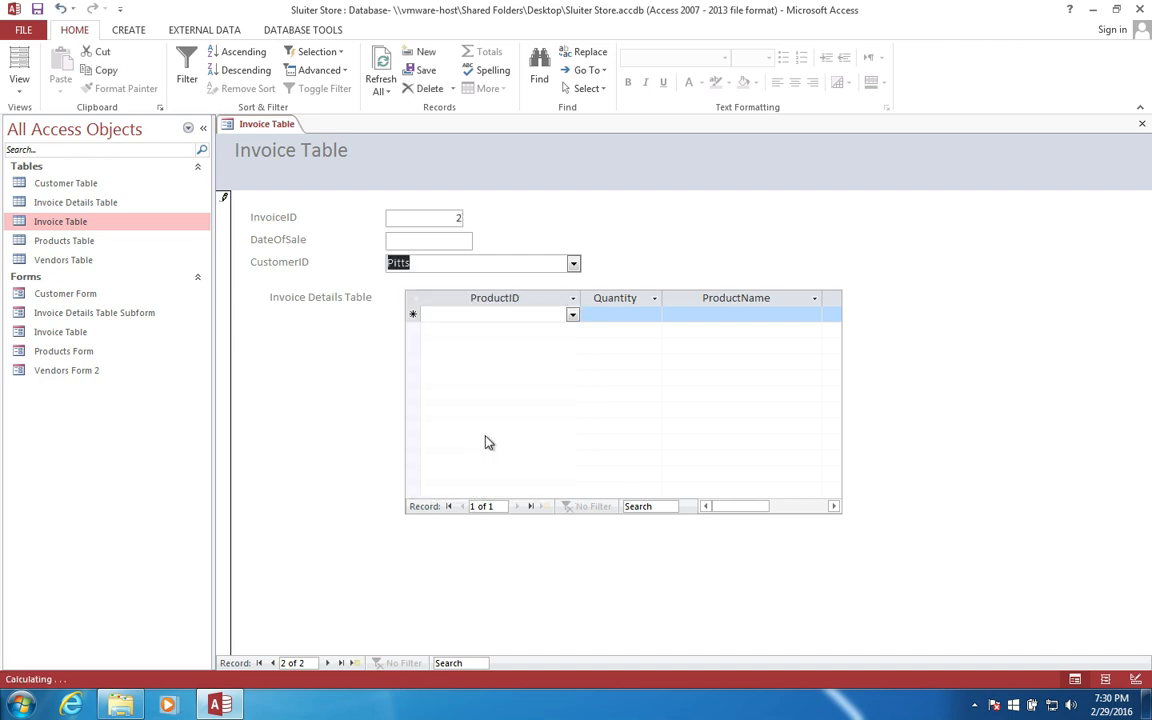
click(416, 242)
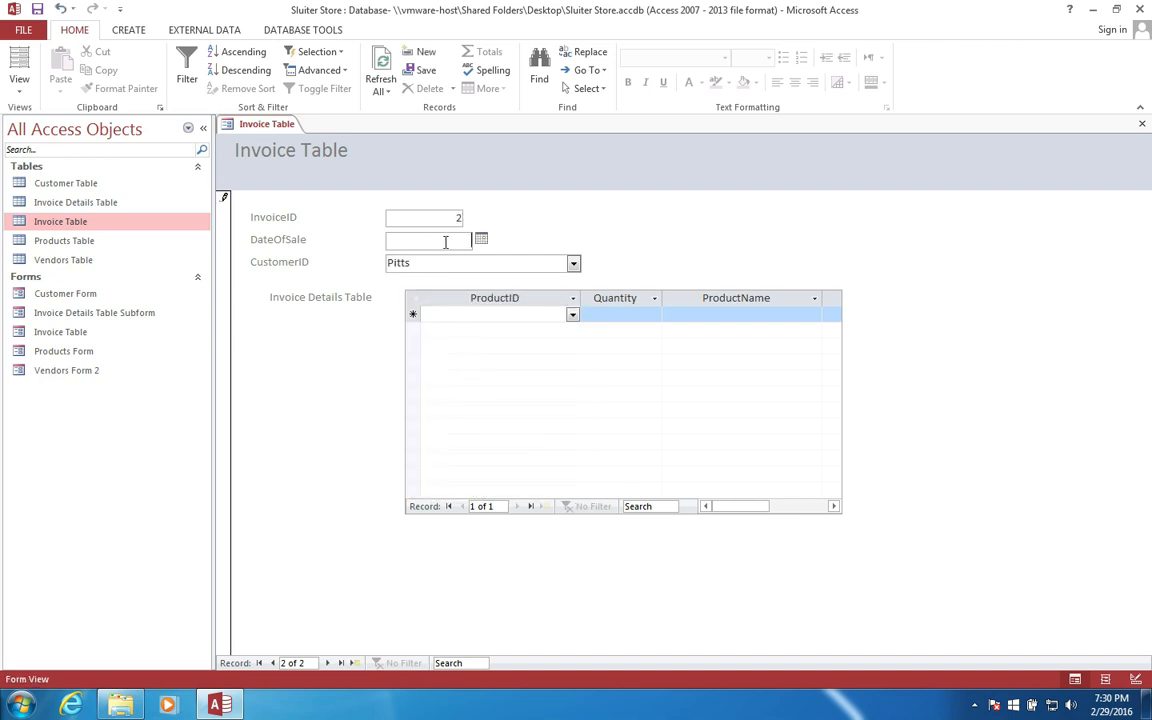
click(481, 240)
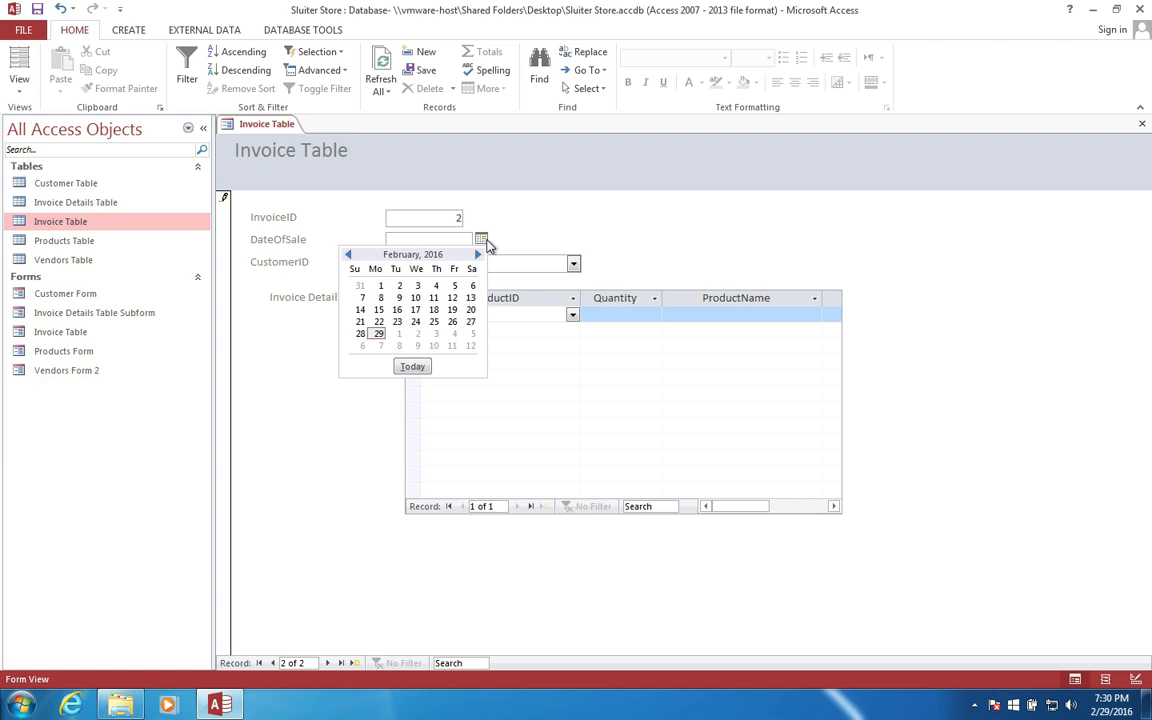
click(434, 322)
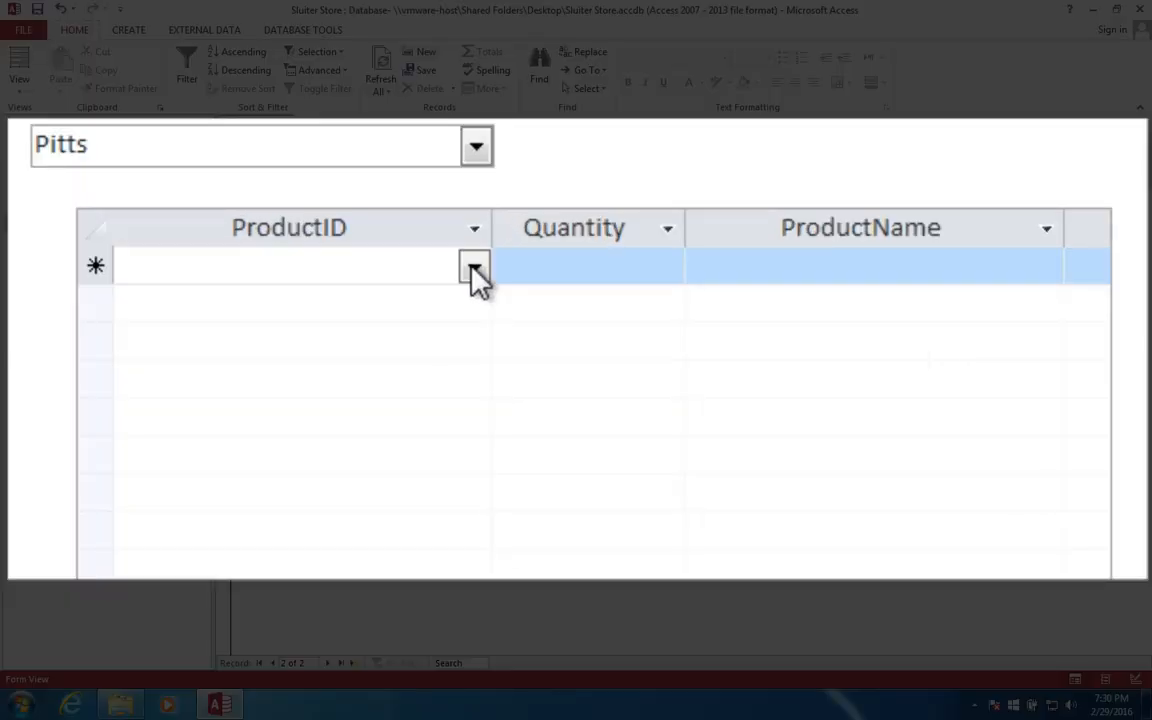
Step: Add an iPad line with quantity 3 to the invoice's details subform and check its RetailPrice column
click(475, 270)
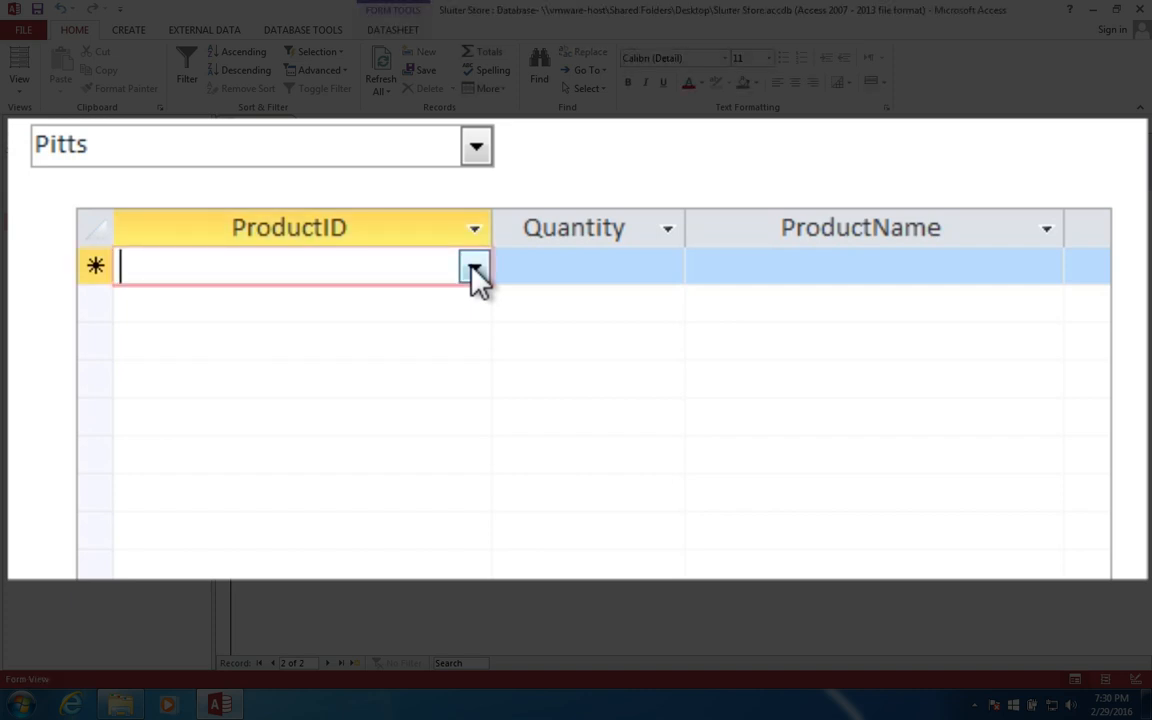
click(473, 268)
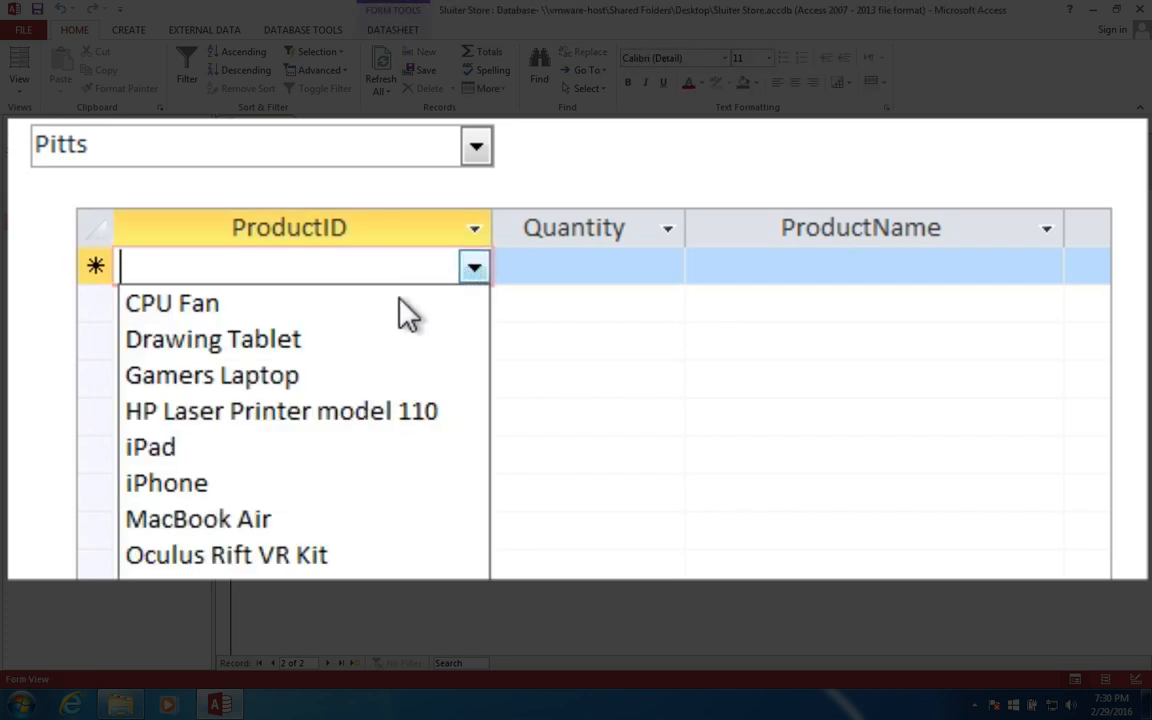
click(180, 448)
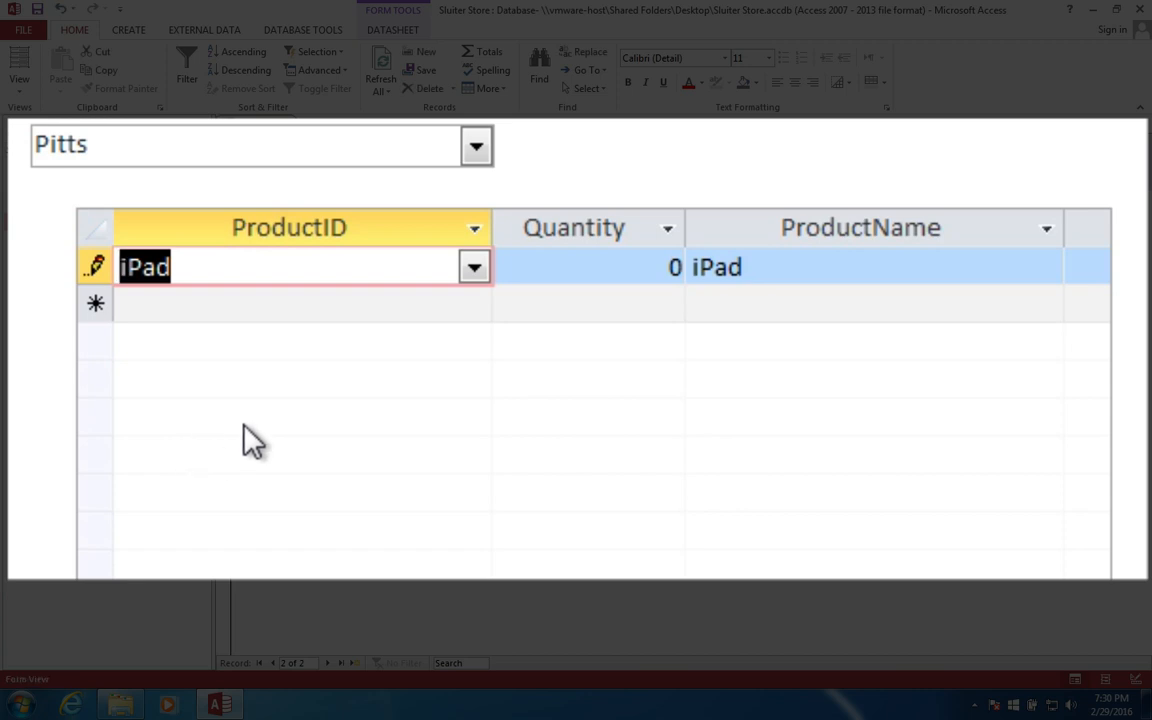
click(652, 268)
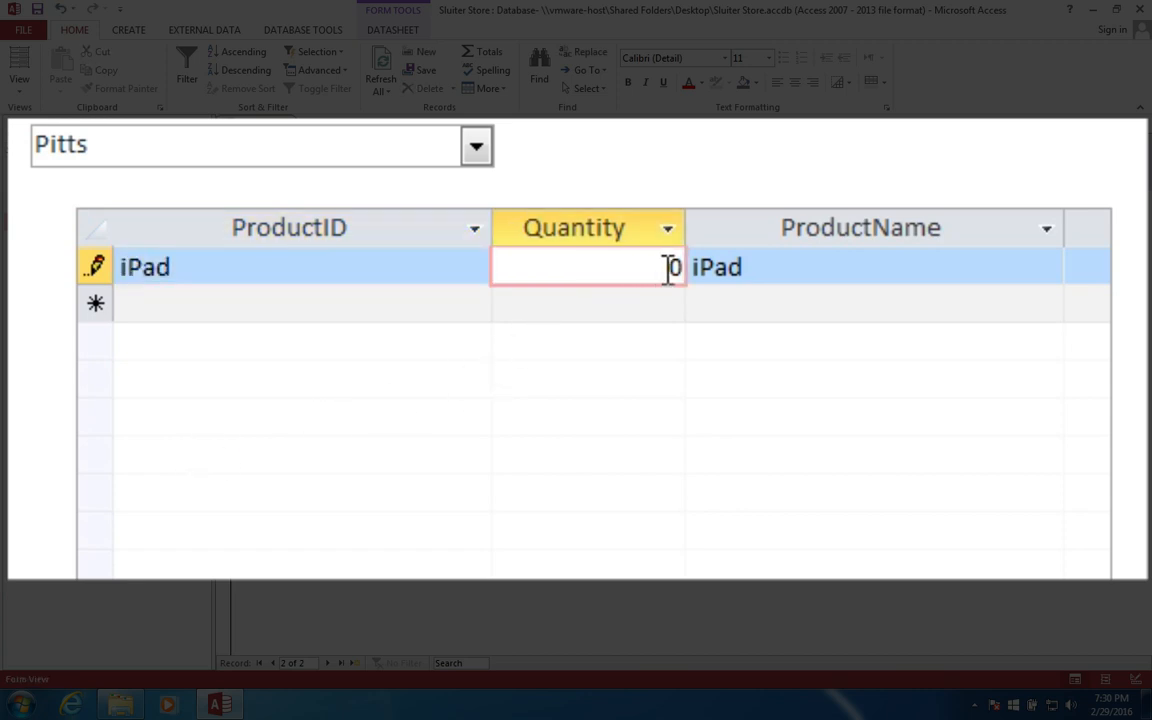
double_click(670, 268)
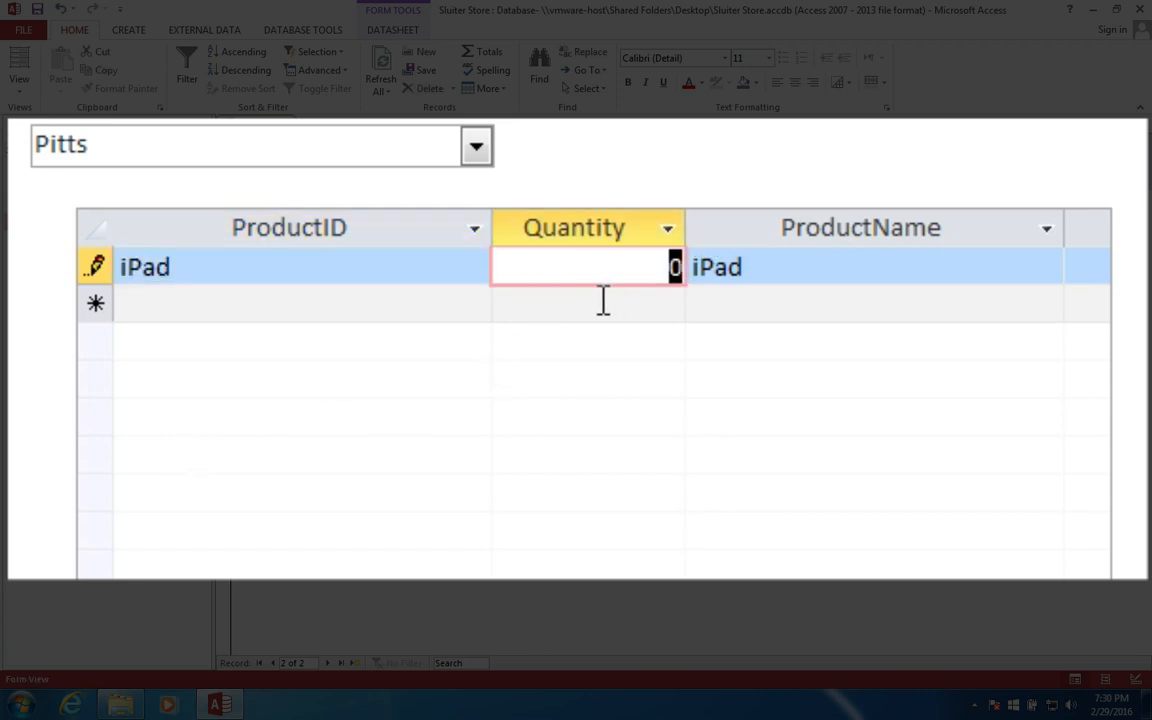
text(3)
click(771, 273)
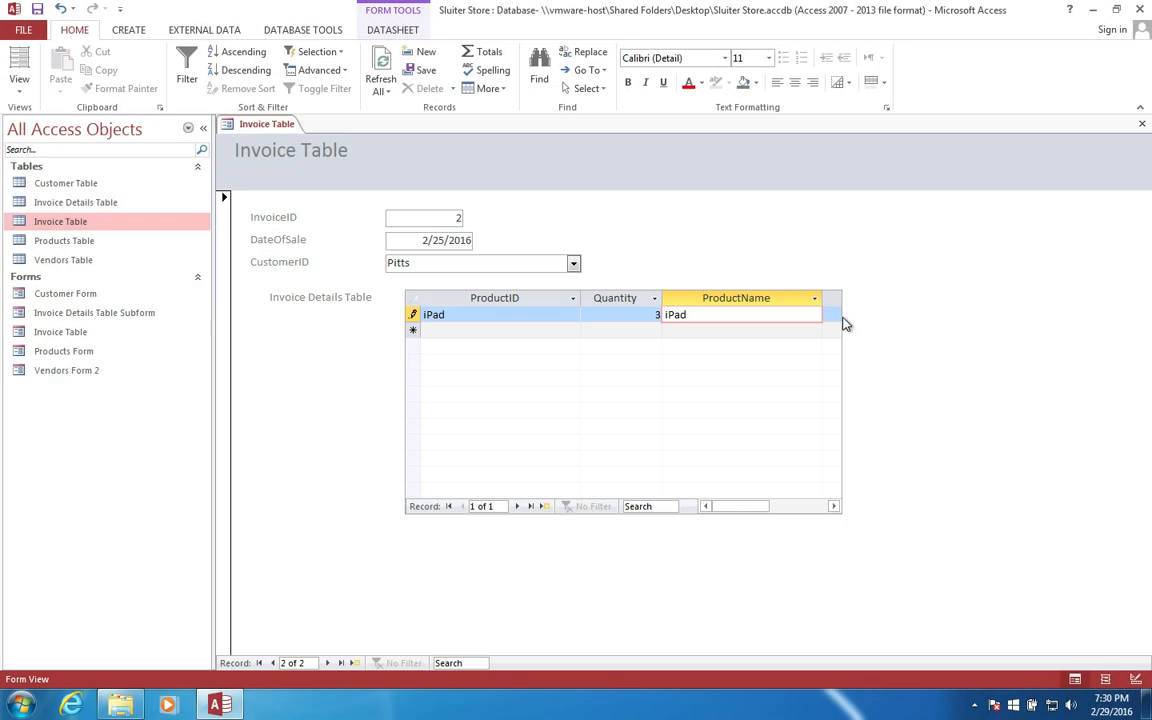
drag(738, 511, 771, 511)
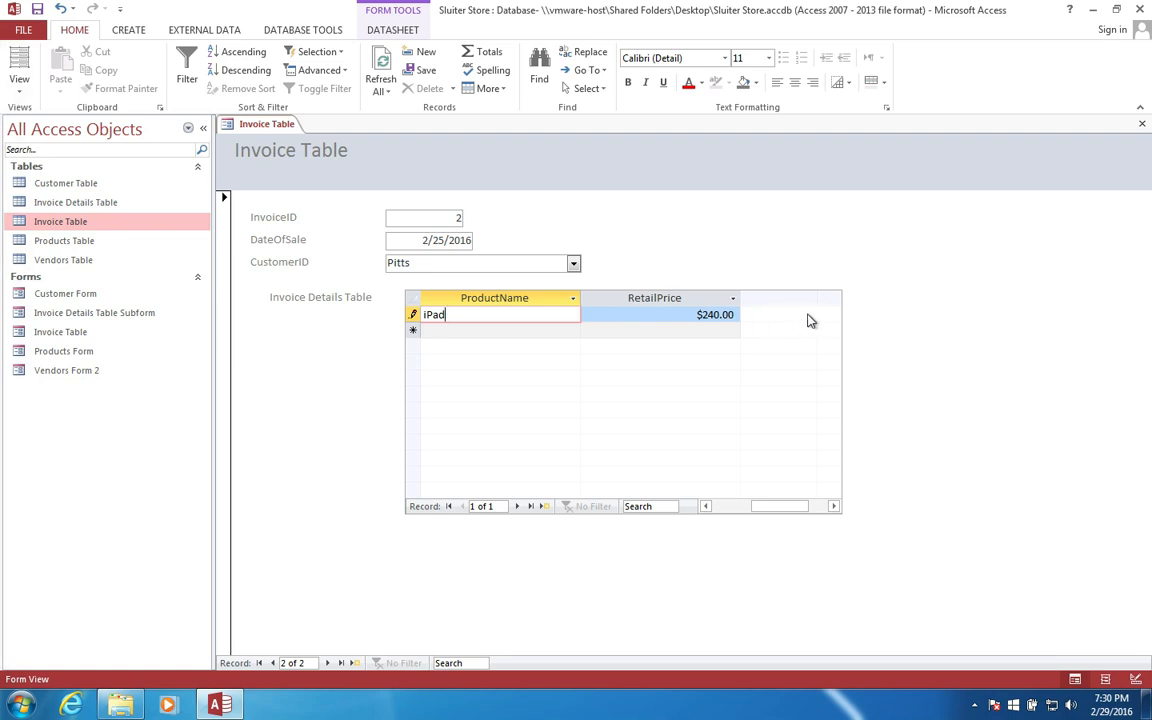
Step: Save the Invoice Table form with its new iPad line and open the form in Design view
drag(792, 507, 735, 515)
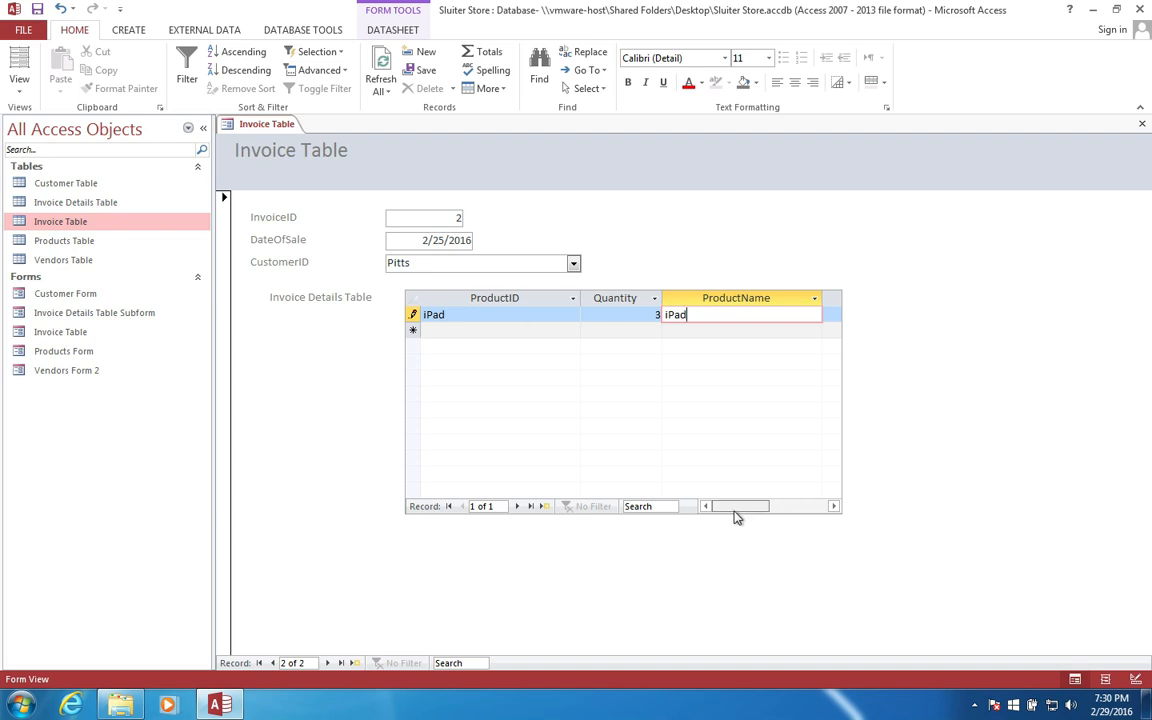
right_click(283, 125)
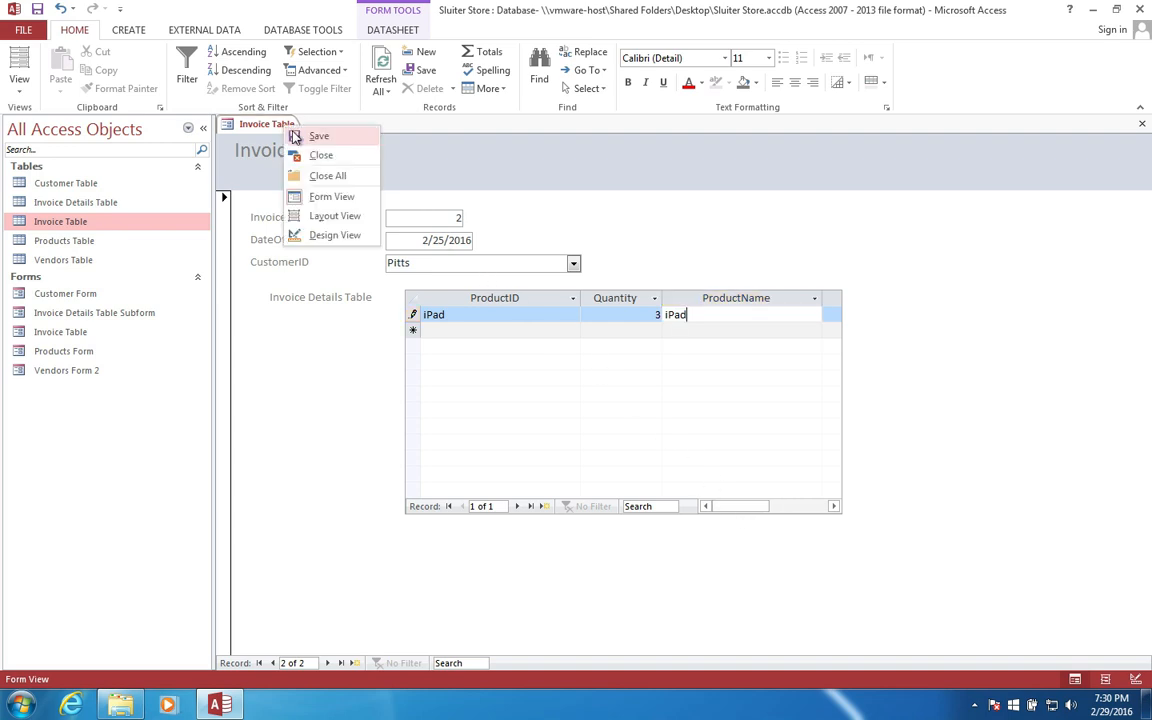
click(288, 134)
right_click(278, 124)
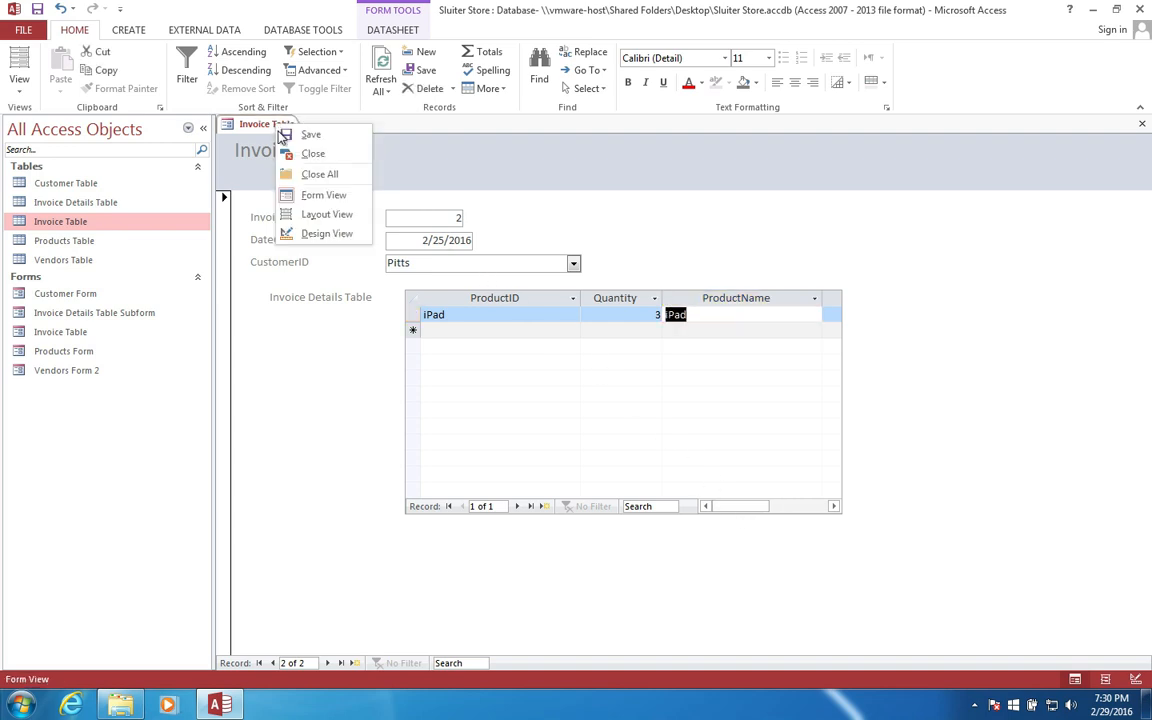
click(300, 236)
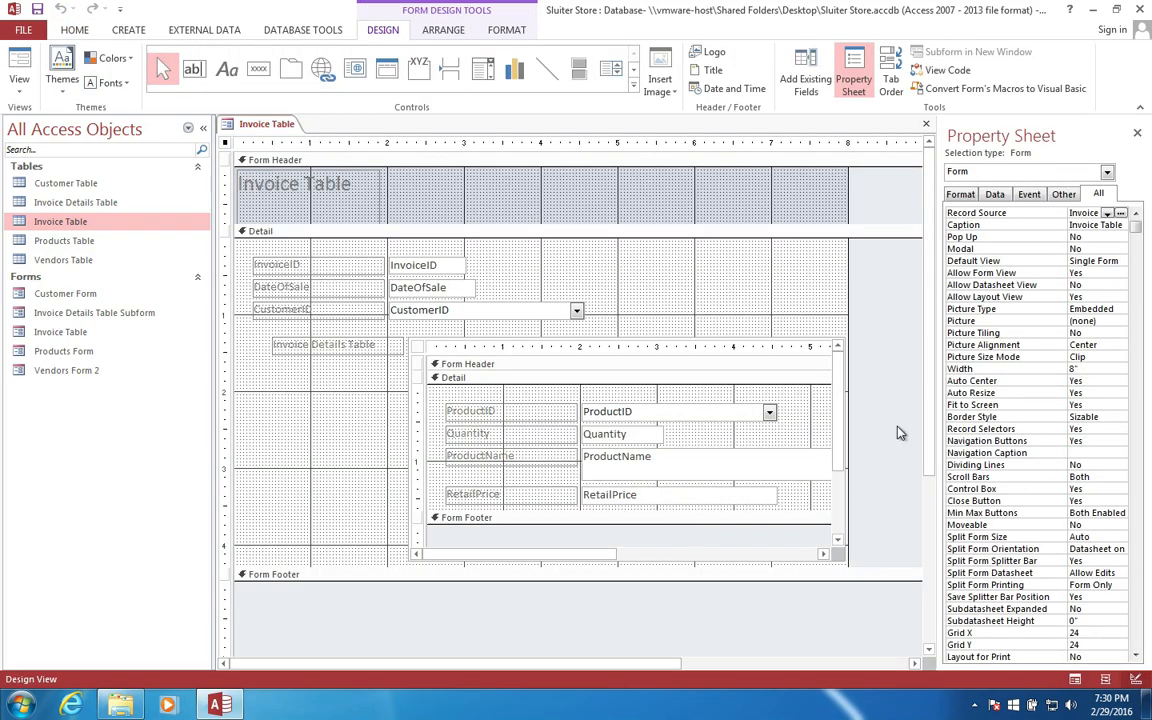
Step: Move the invoice details subform below its label, about 0.17" from the form's left edge and 1.67" down, and widen it rightward
drag(931, 424, 924, 532)
click(424, 240)
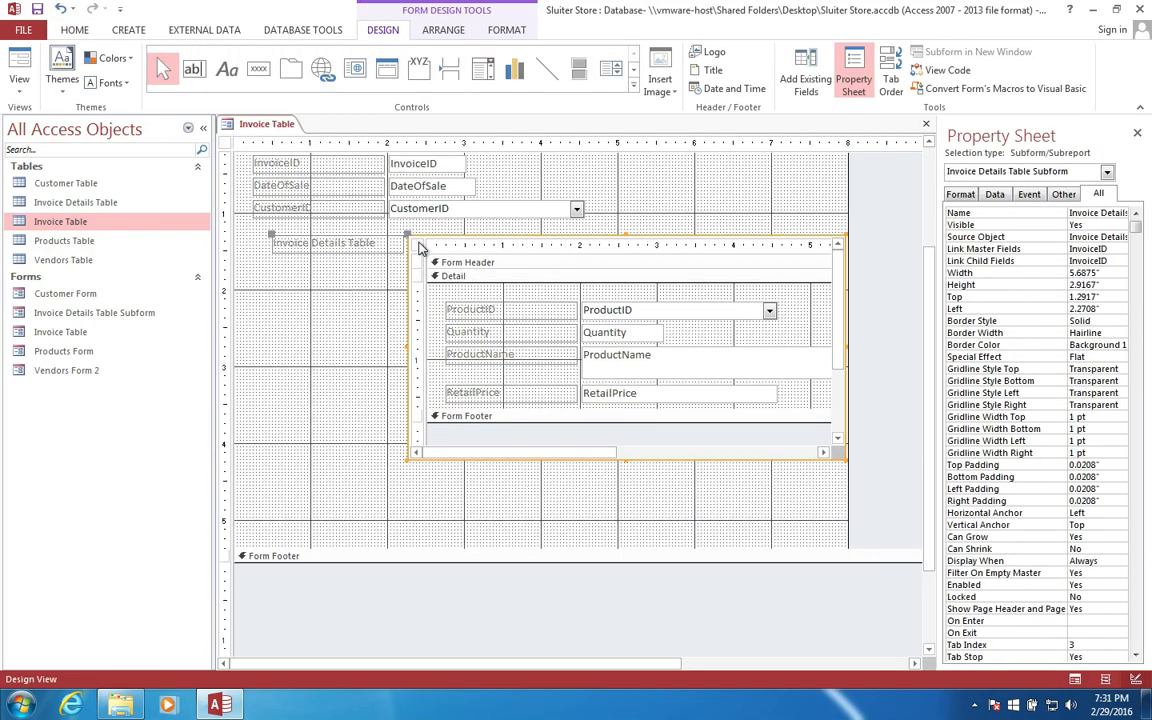
drag(423, 235, 428, 238)
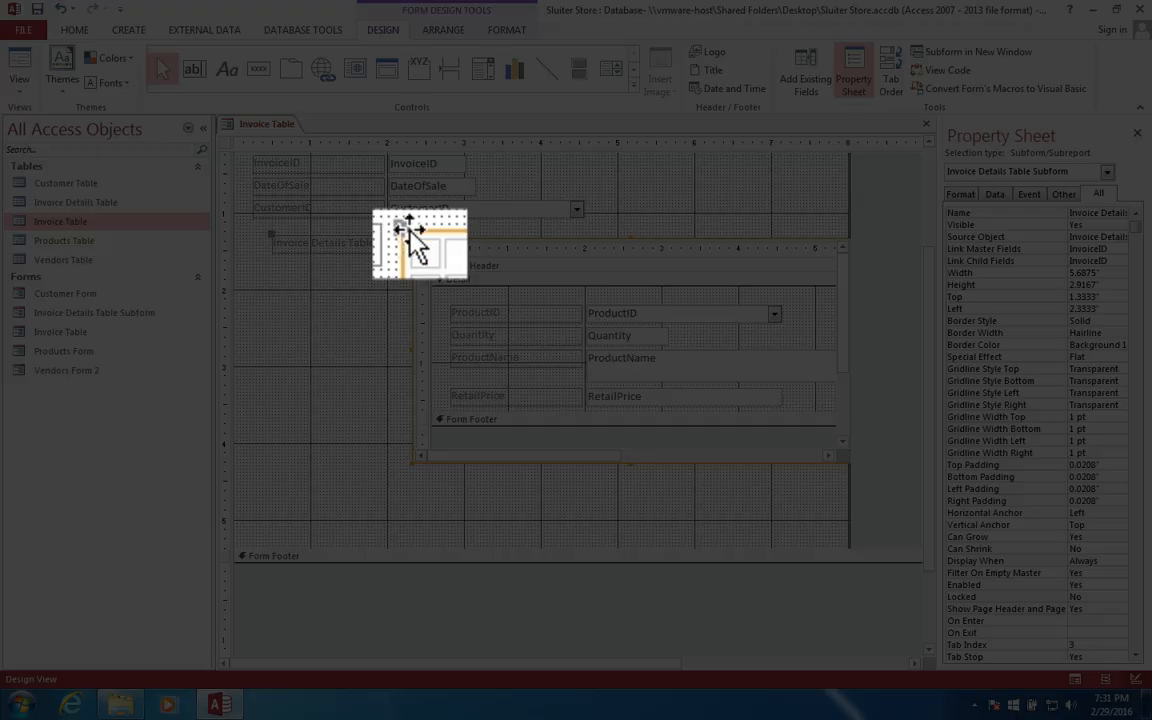
drag(417, 242, 249, 268)
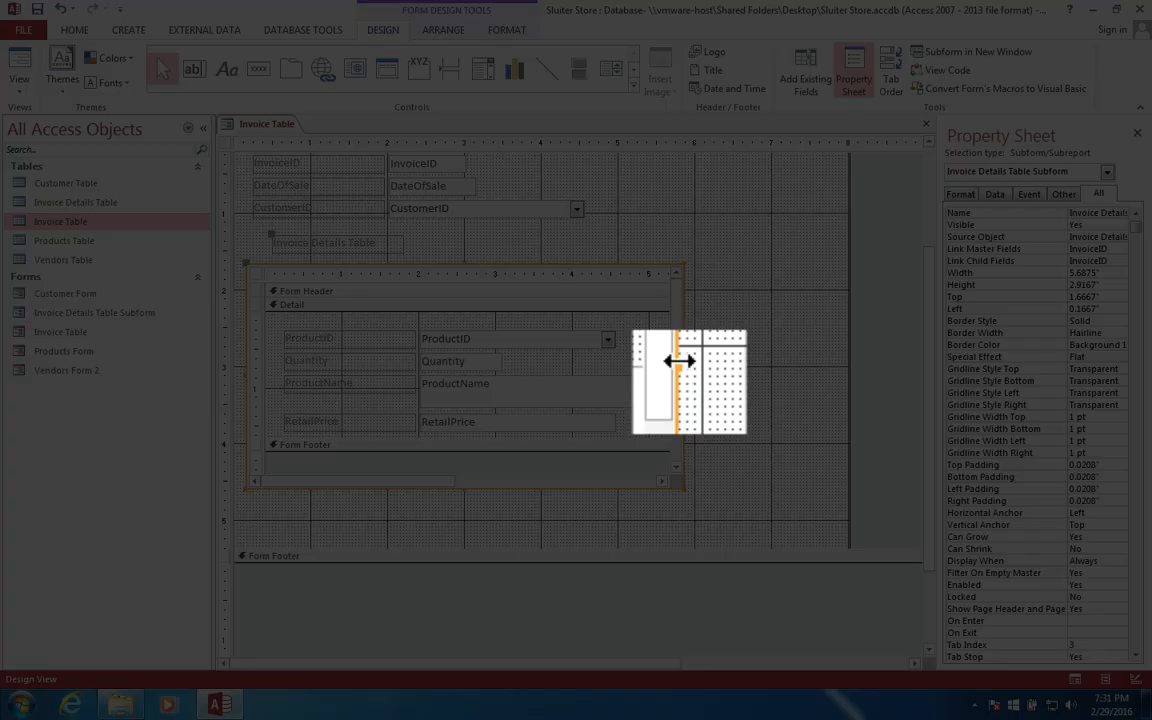
drag(686, 380, 822, 434)
Step: Extend the subform's Detail section downward and add a text box below RetailPrice with the label Subtotal
click(822, 388)
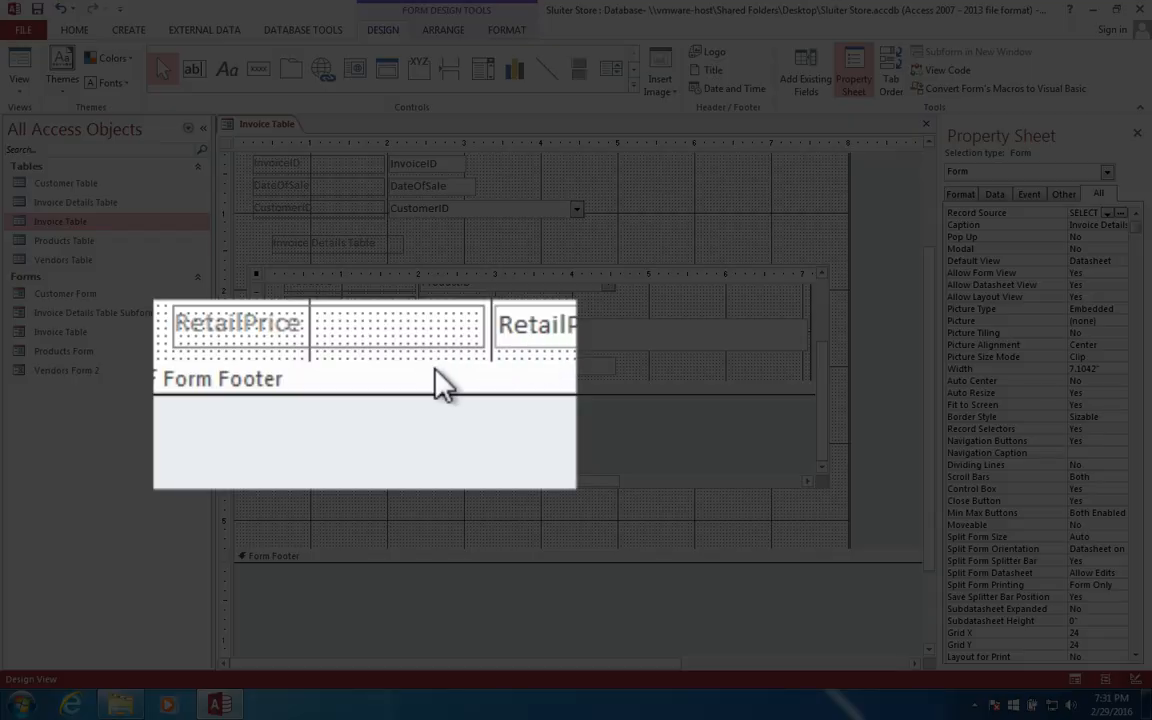
drag(392, 392, 389, 452)
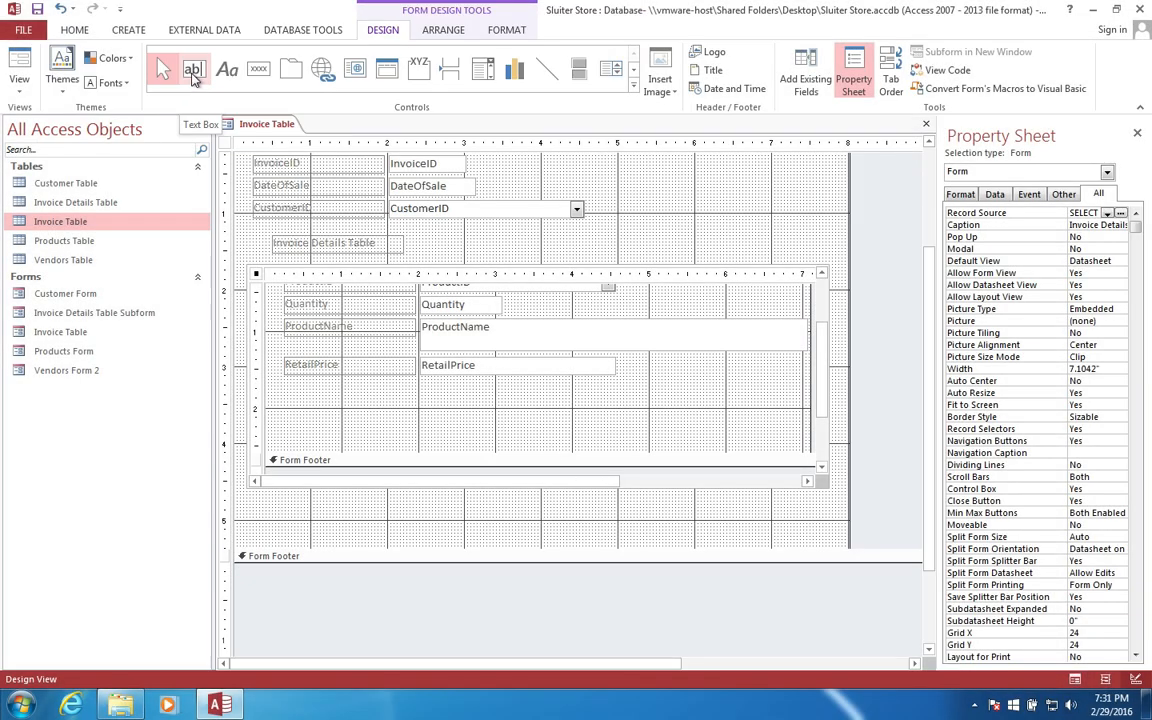
click(194, 75)
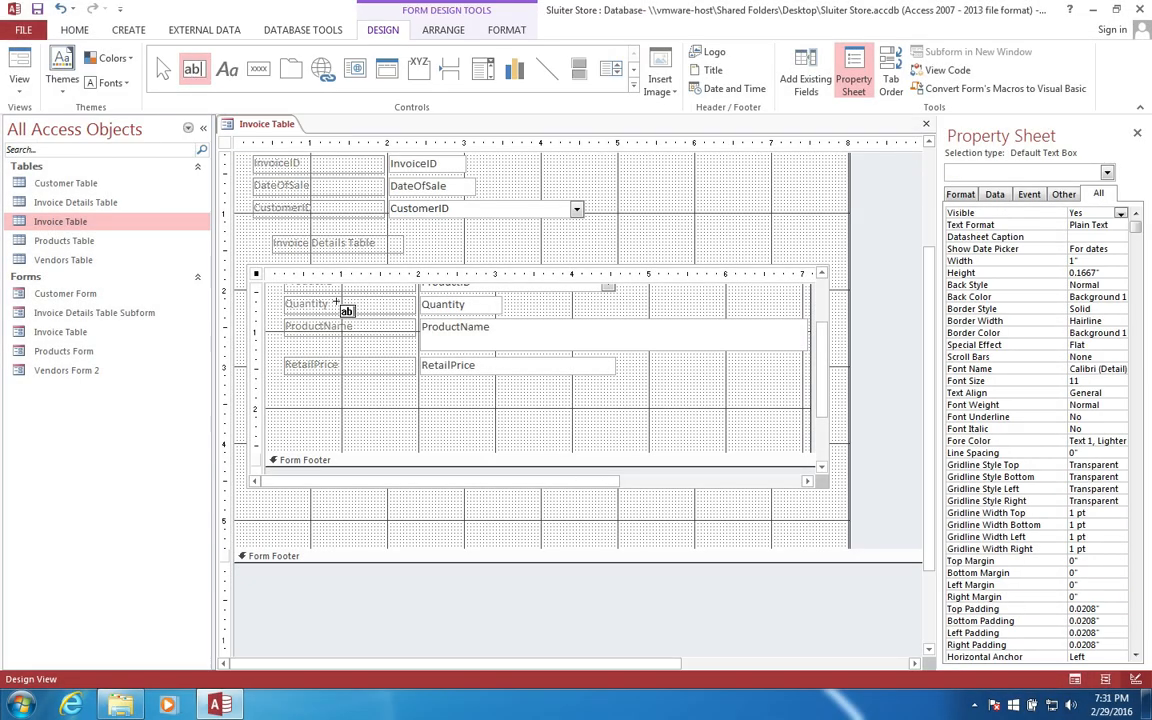
click(421, 384)
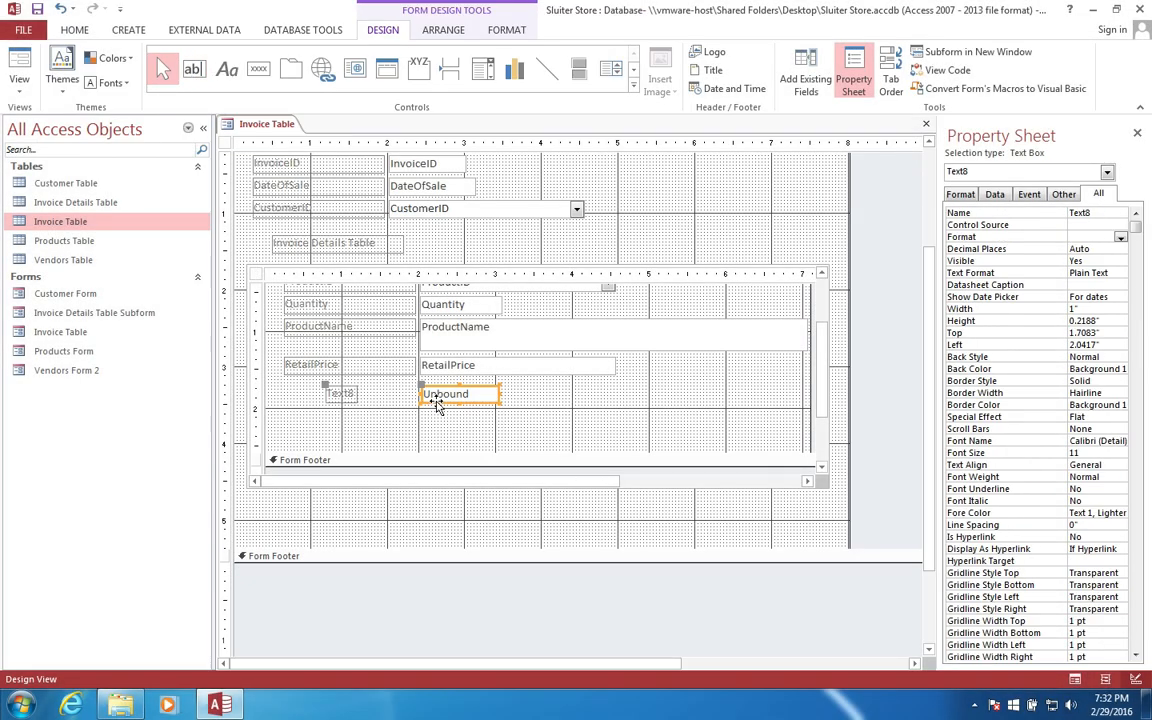
click(344, 395)
double_click(345, 394)
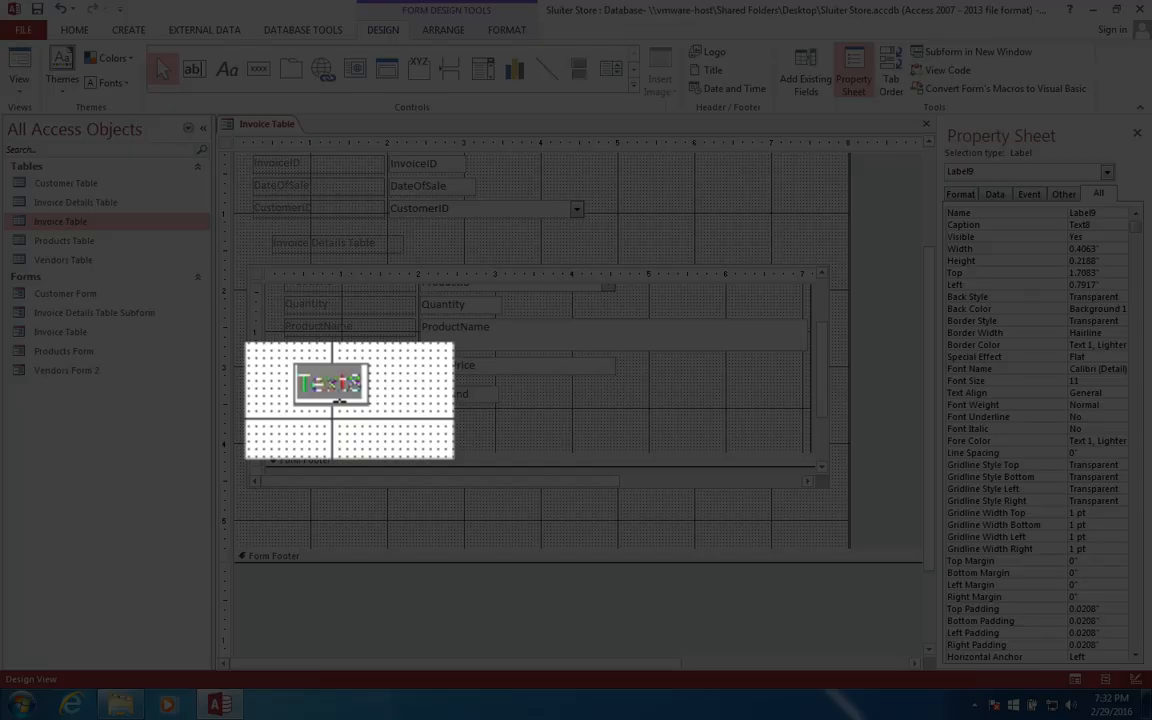
text(Subtotal)
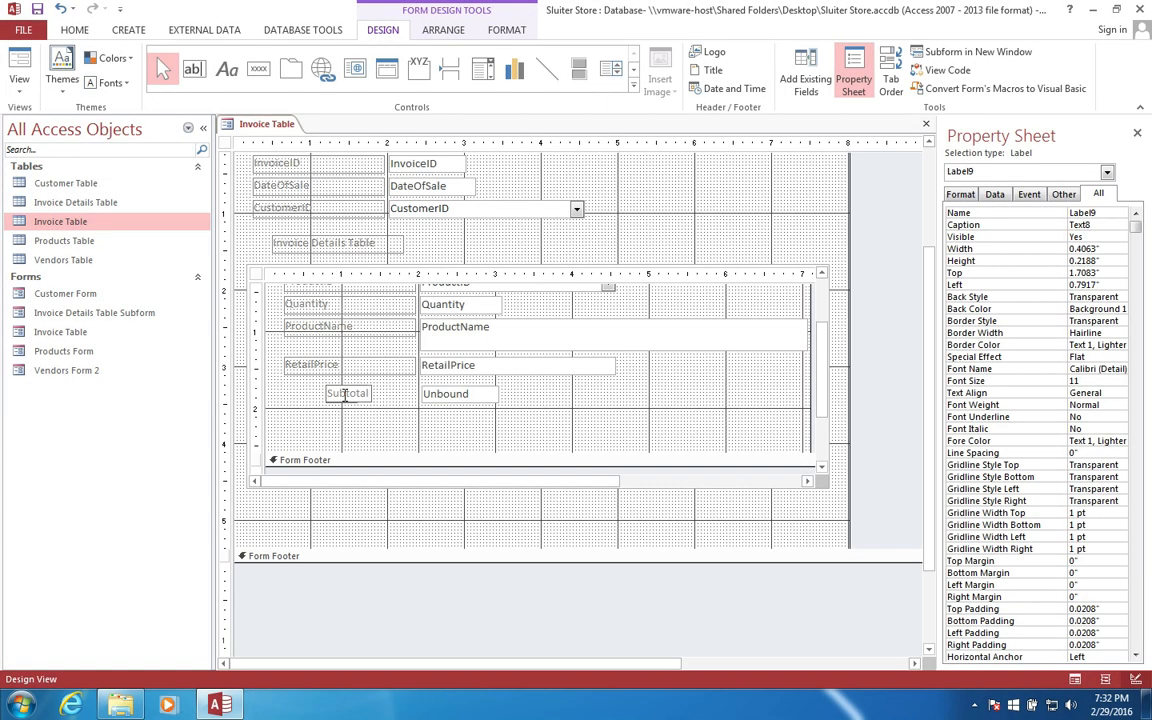
Step: Set the Subtotal text box's control source to =[Quantity]*[RetailPrice] using the Expression Builder and widen the box to about 1.38"
click(427, 396)
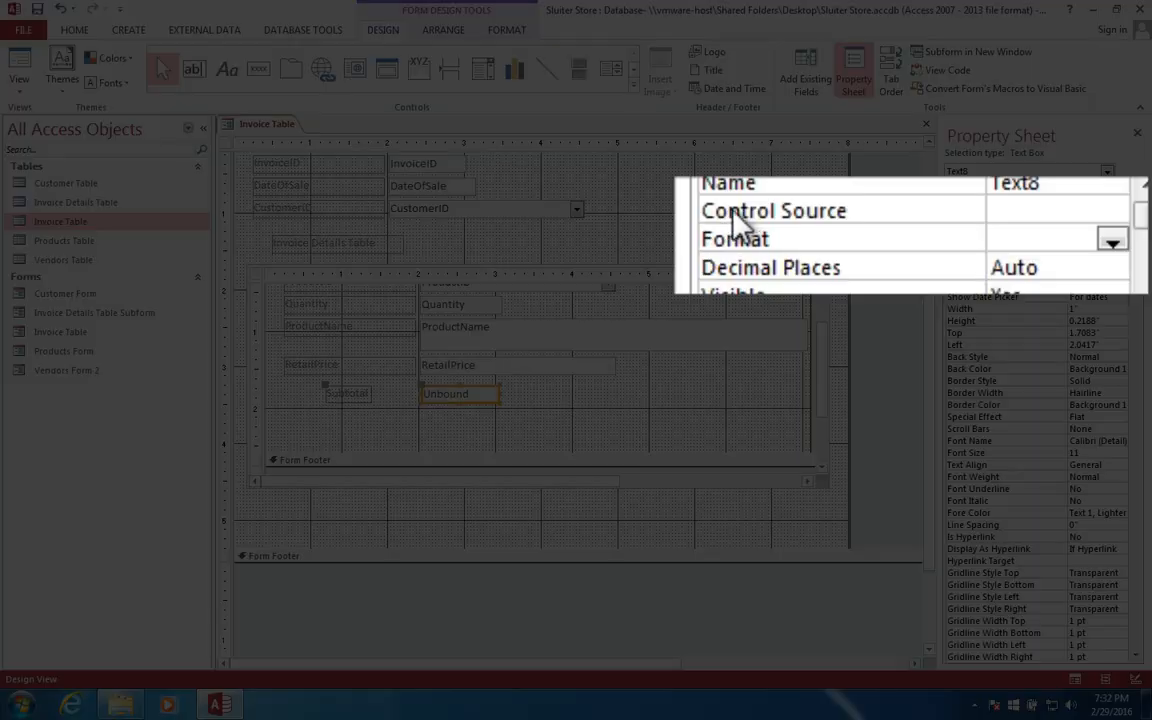
click(972, 226)
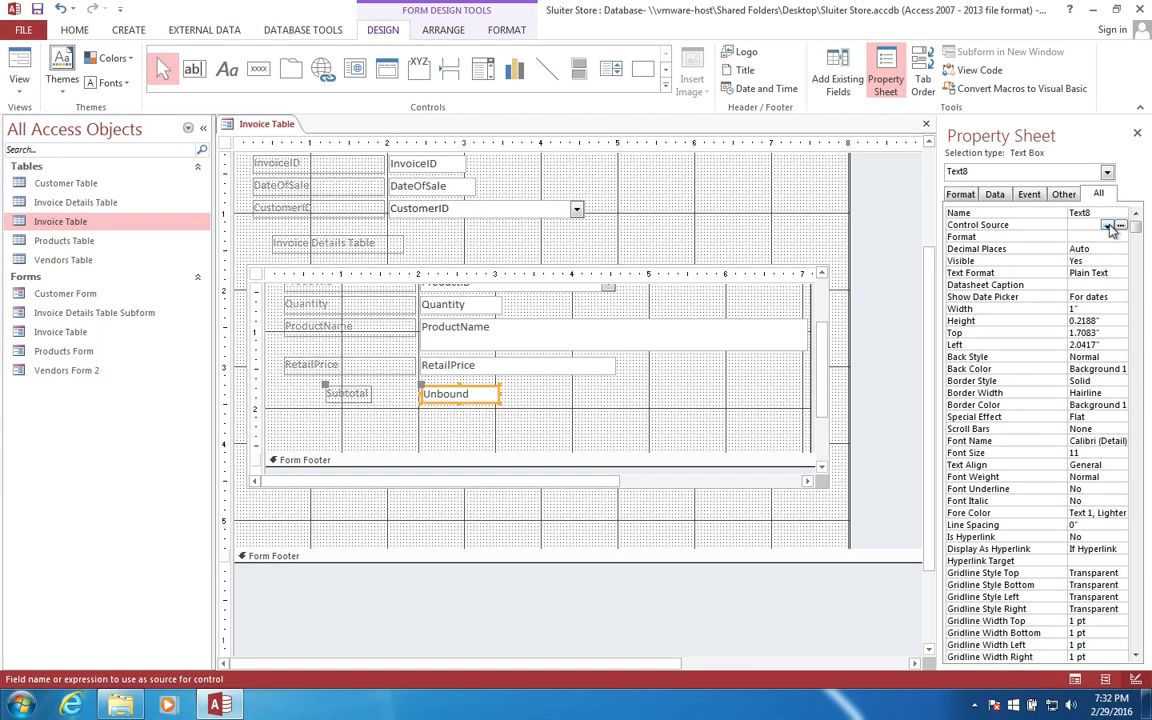
click(1107, 226)
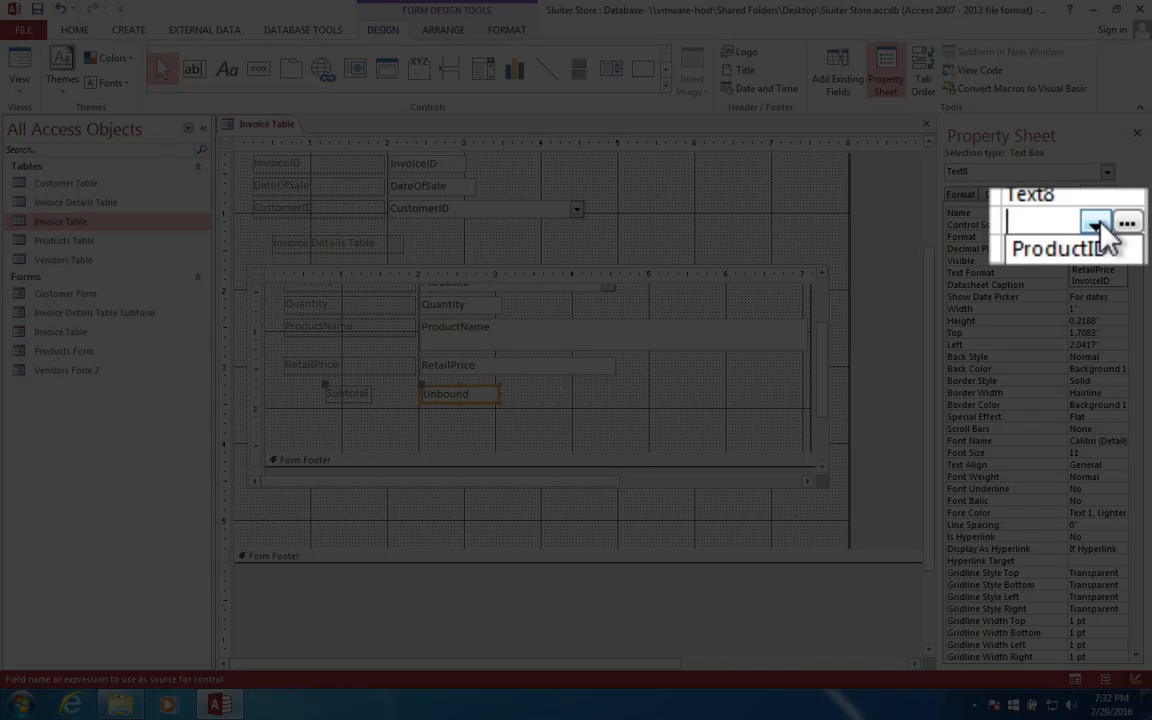
click(1107, 226)
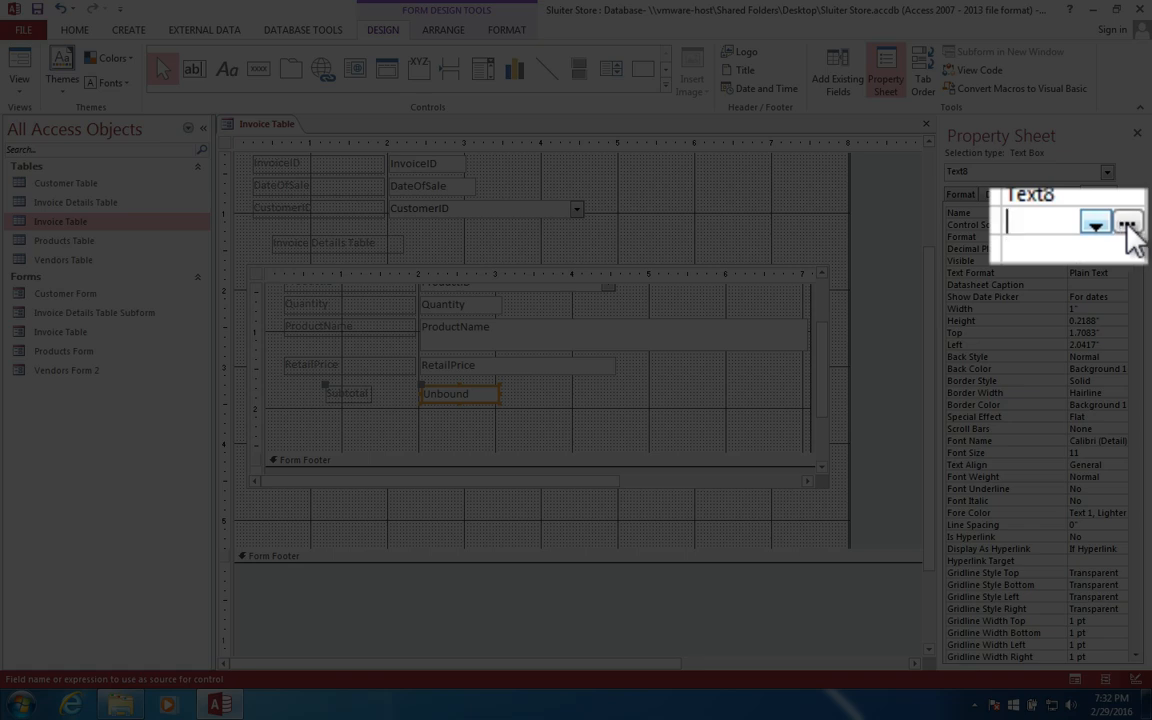
click(1121, 225)
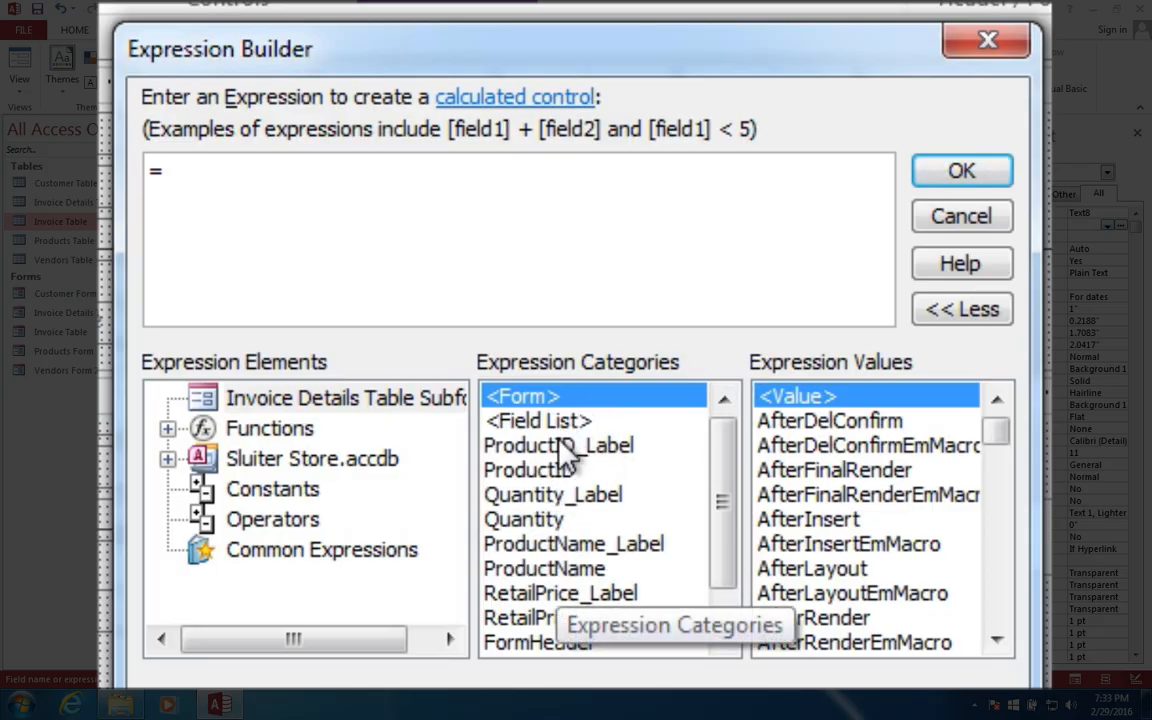
double_click(531, 521)
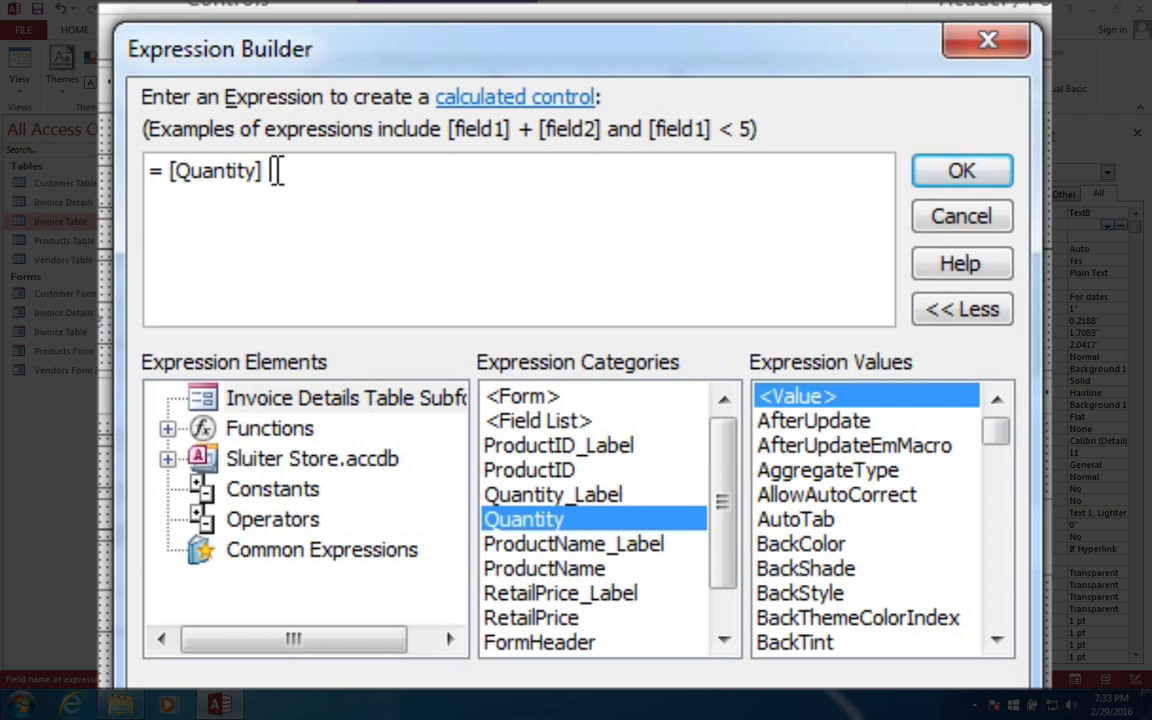
text(*)
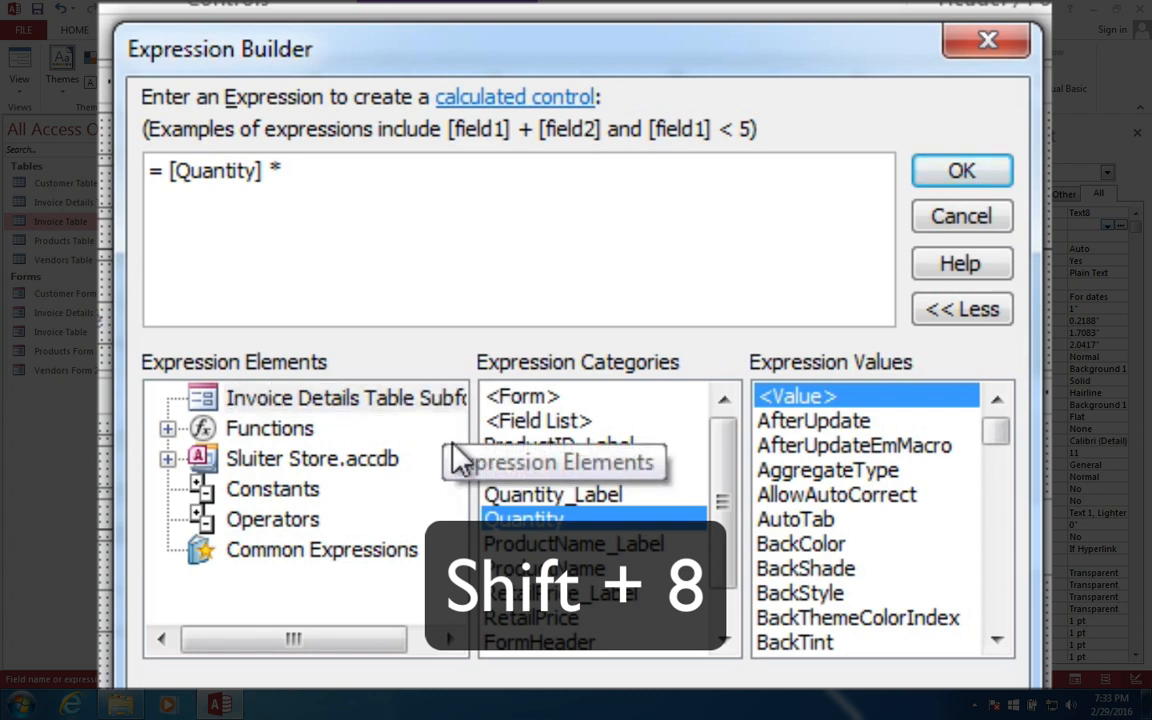
double_click(527, 620)
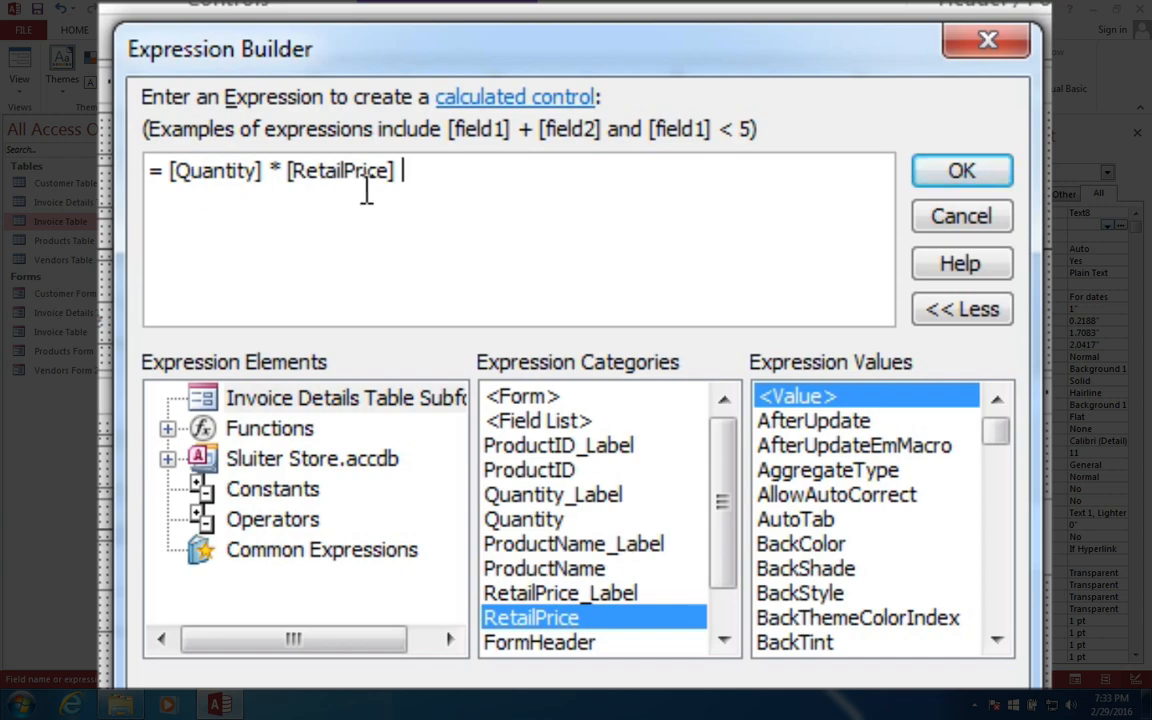
click(987, 177)
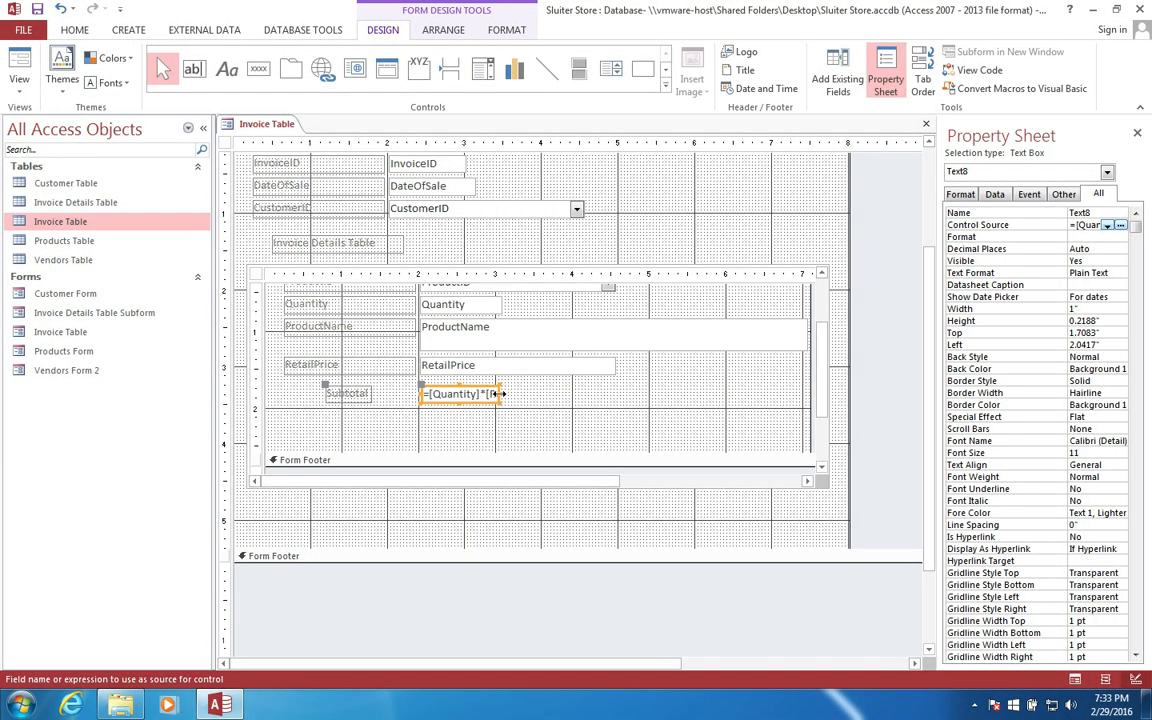
drag(467, 457, 509, 457)
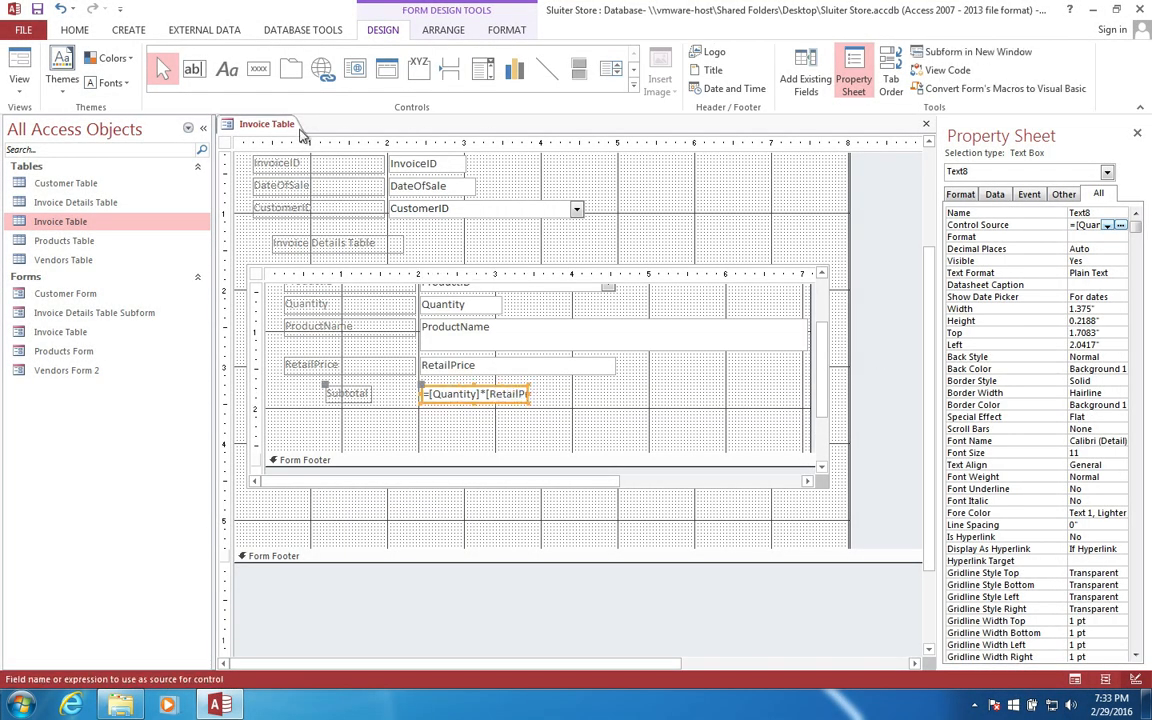
Step: Show the invoice form in Form view and compare the subform's Subtotal column with each line's quantity and retail price
right_click(254, 124)
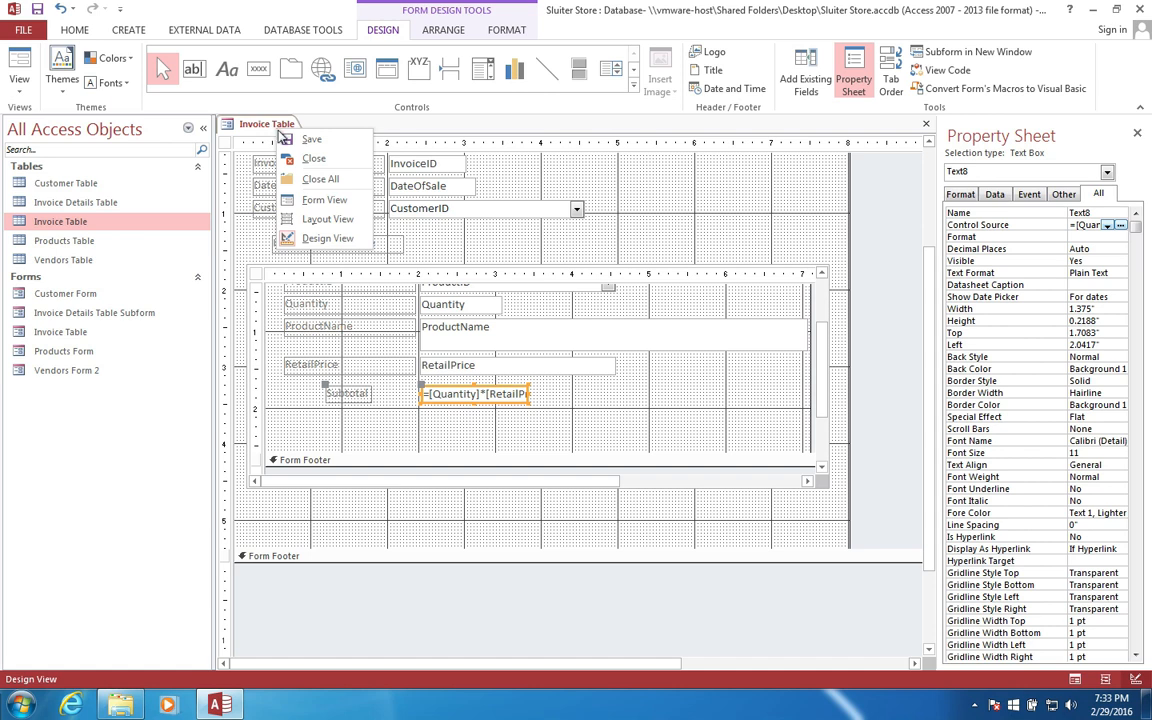
click(322, 200)
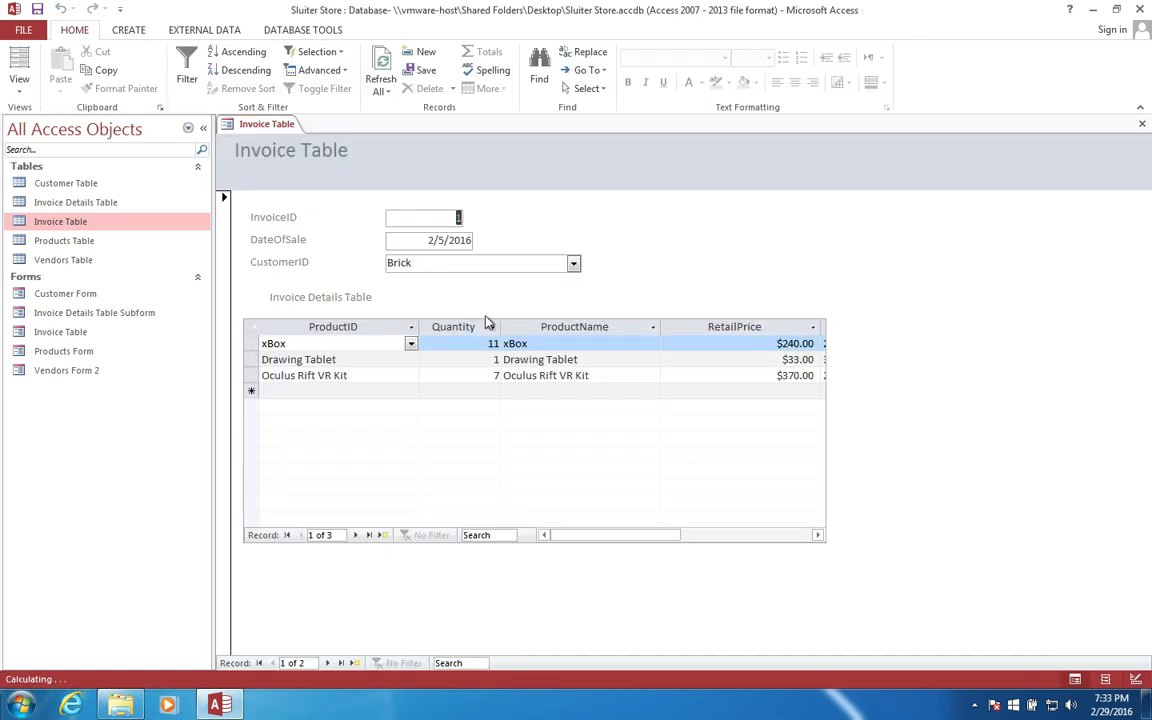
drag(614, 535, 684, 540)
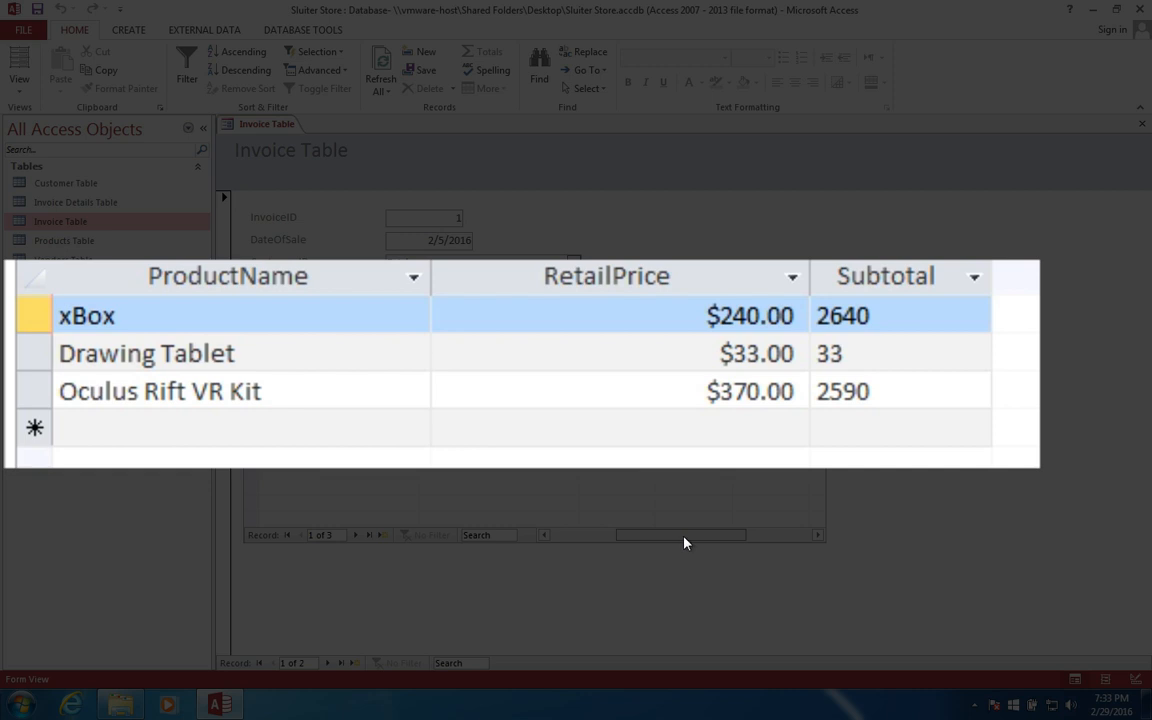
click(860, 316)
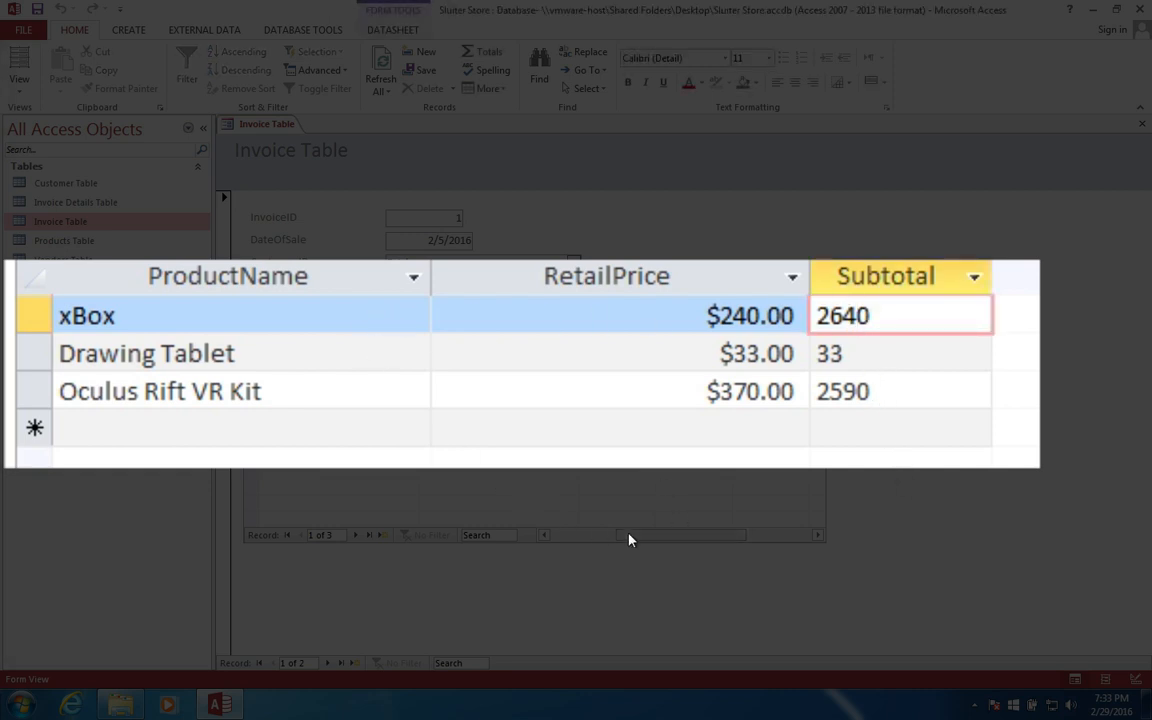
drag(629, 540, 571, 540)
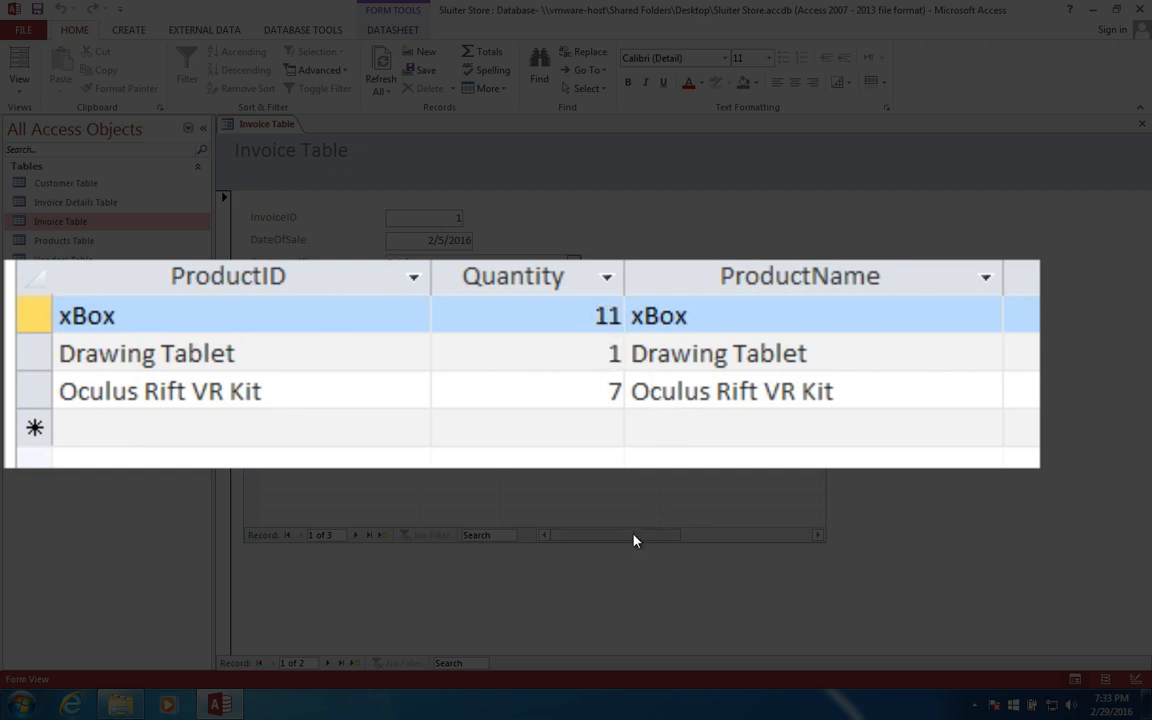
drag(633, 540, 703, 541)
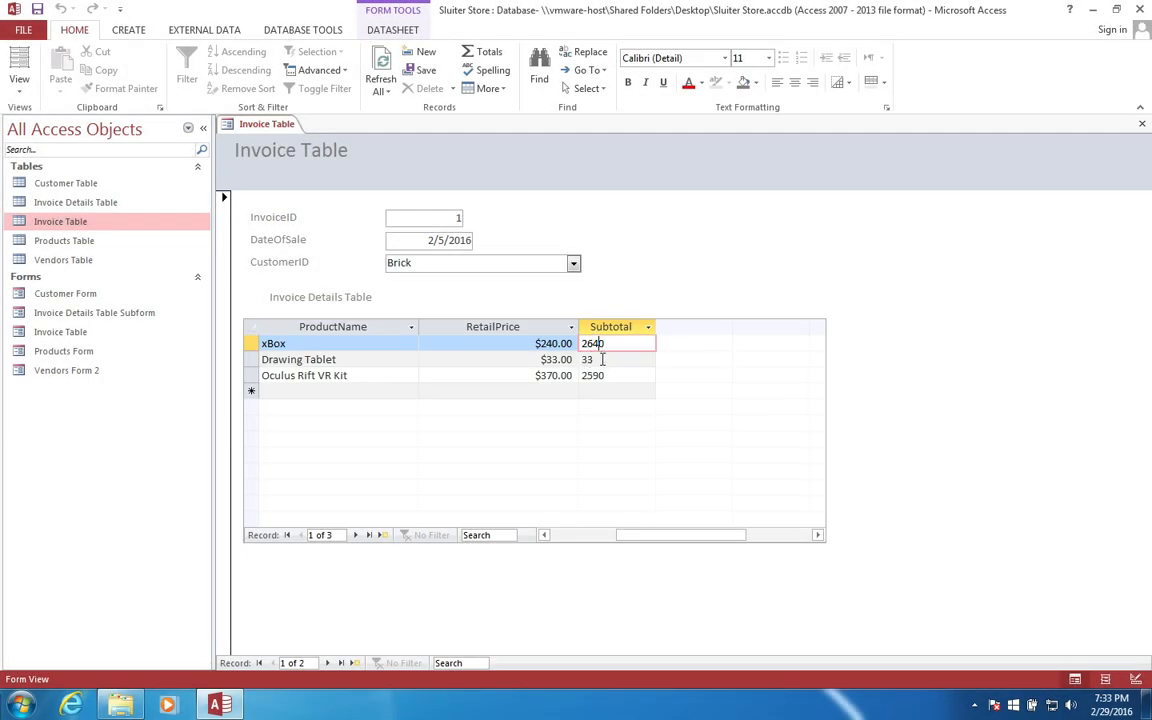
Step: Return the invoice form to Design view and set the Subtotal text box's format to Currency
right_click(281, 129)
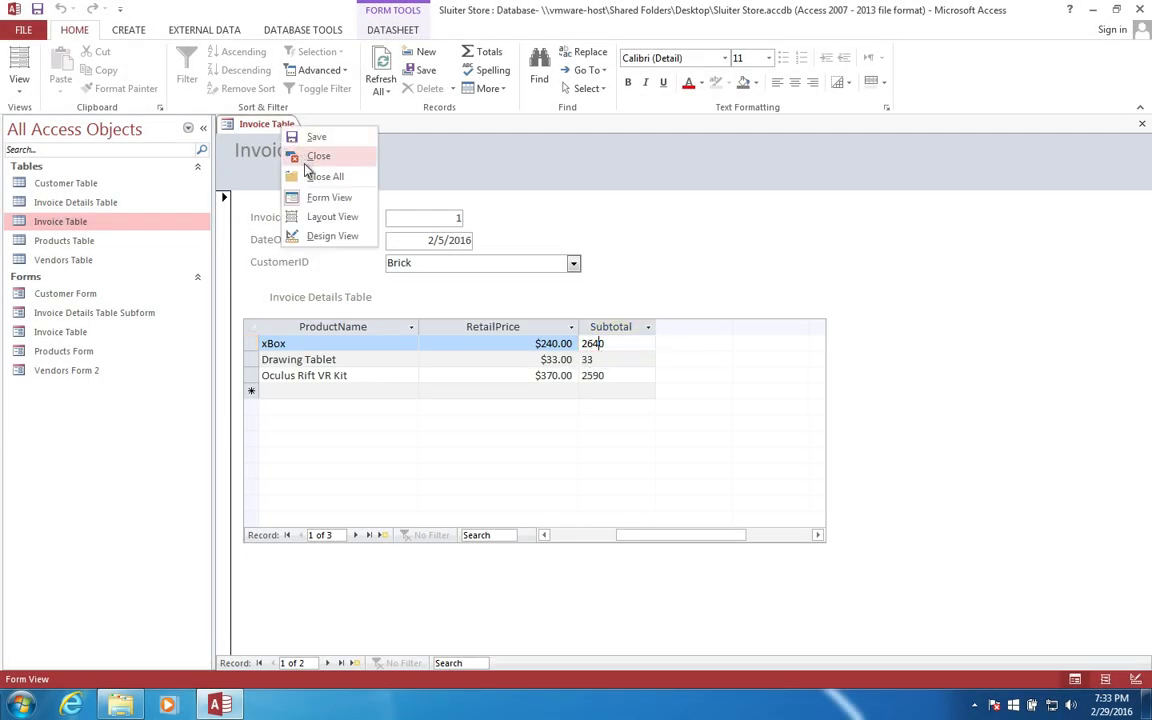
click(321, 234)
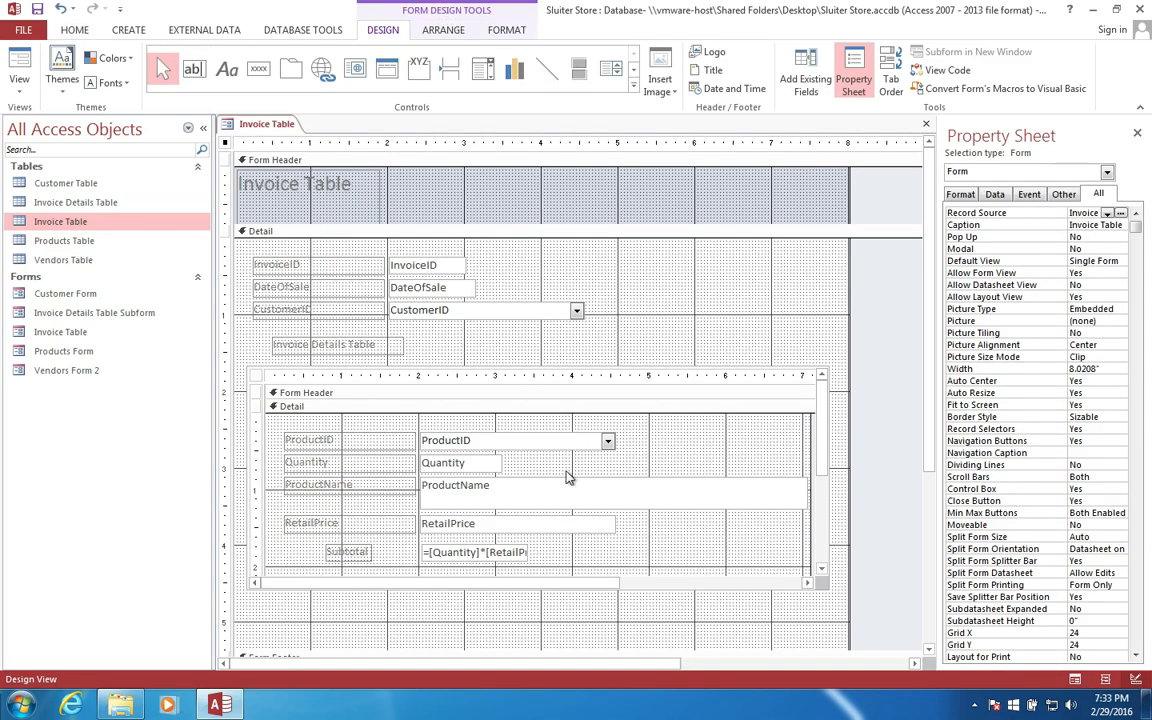
click(493, 558)
click(493, 558)
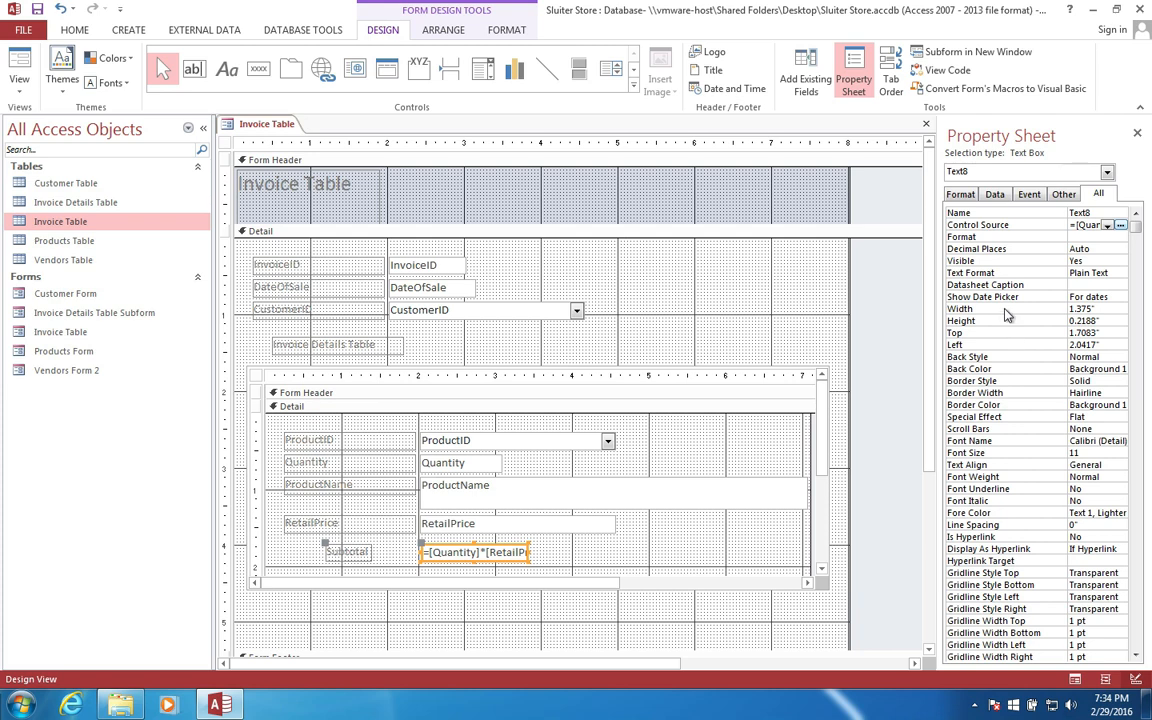
click(1075, 236)
click(1121, 240)
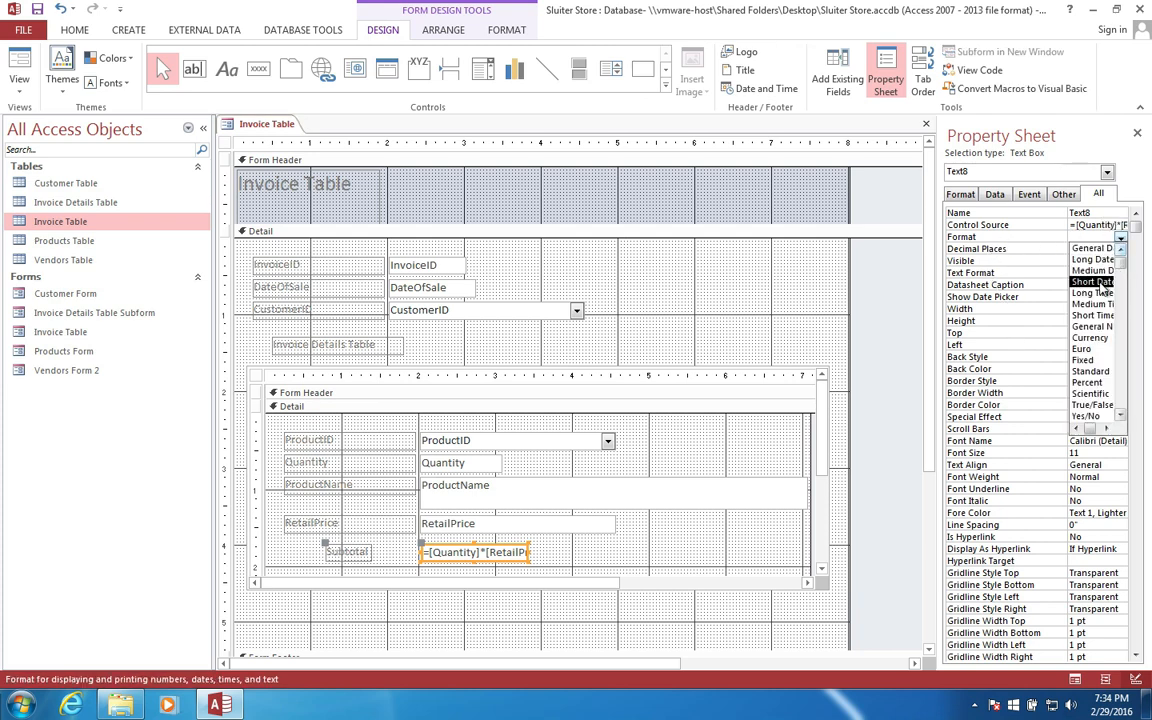
click(1088, 339)
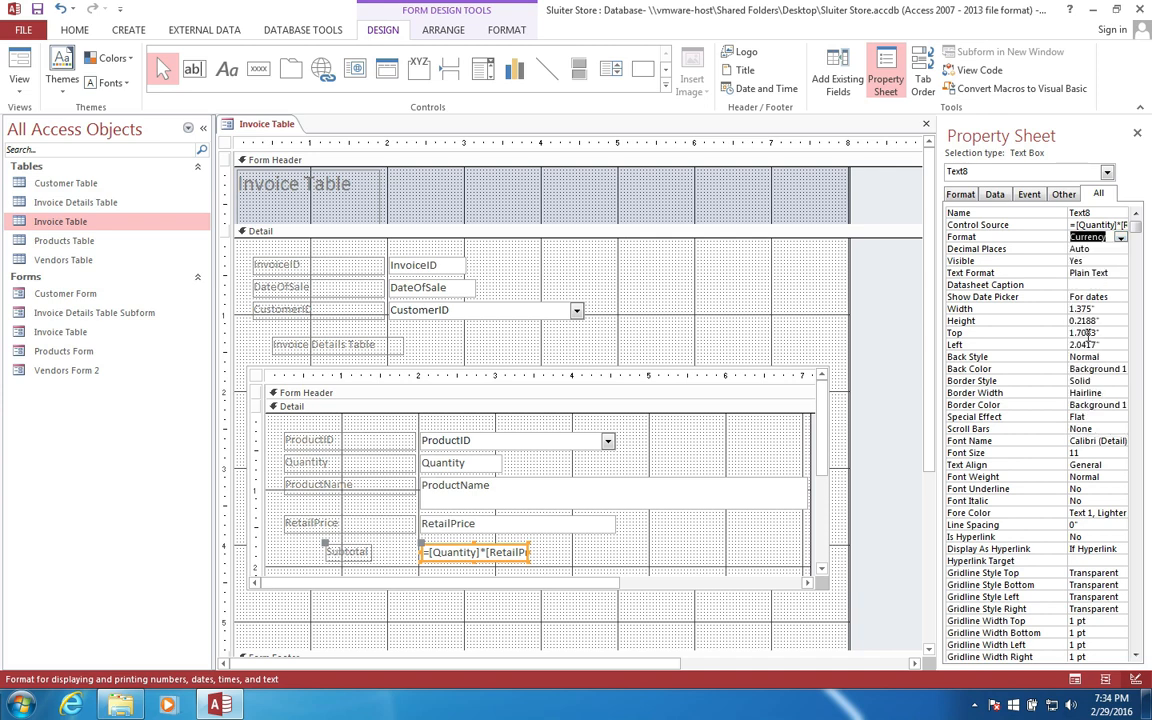
Step: Close the invoice form with its changes saved and reopen it to check the currency format of the subform's Subtotal column
right_click(279, 127)
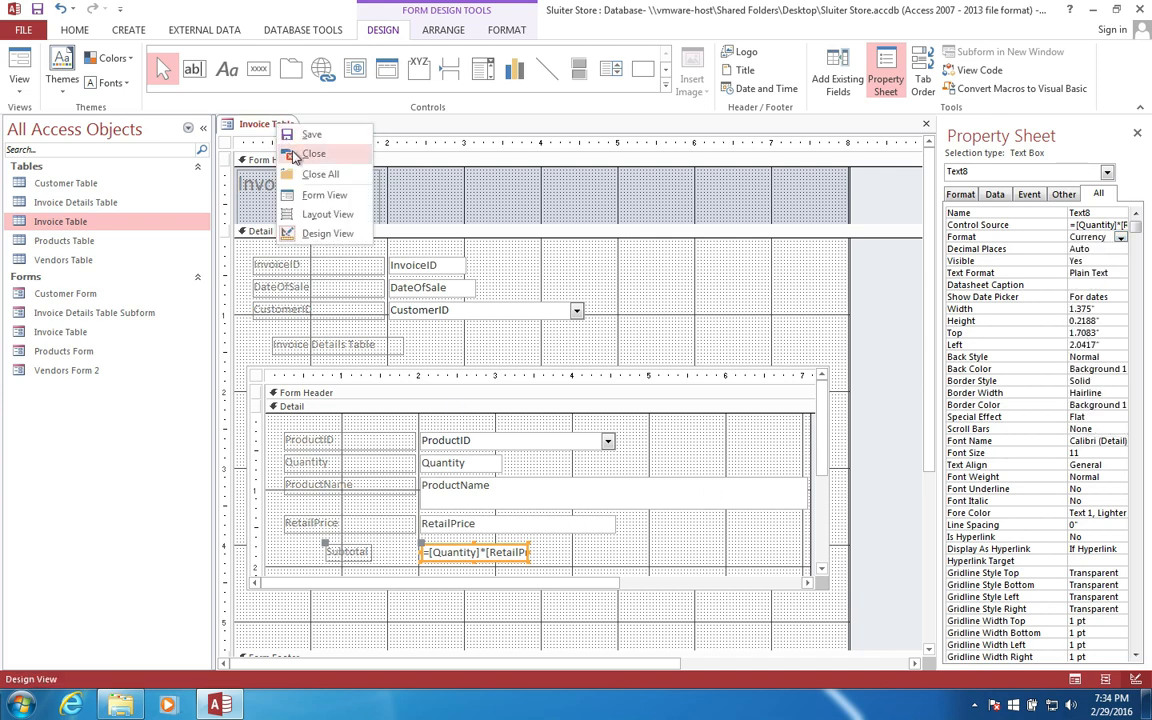
click(295, 155)
click(458, 308)
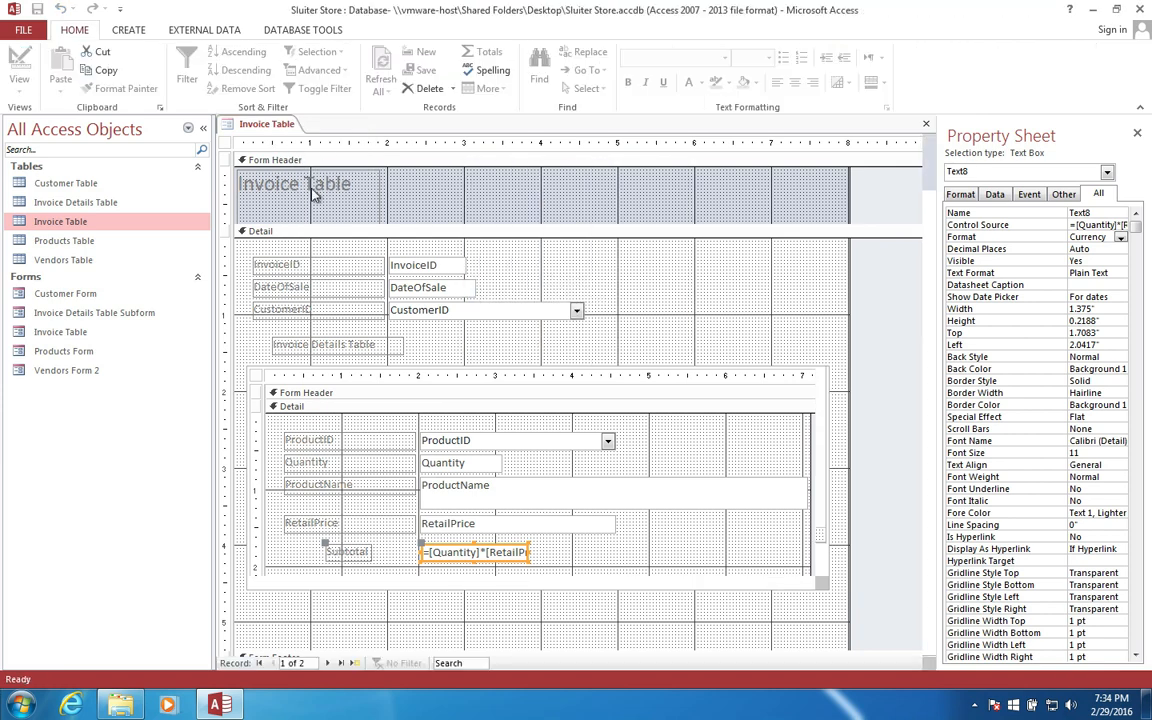
double_click(57, 333)
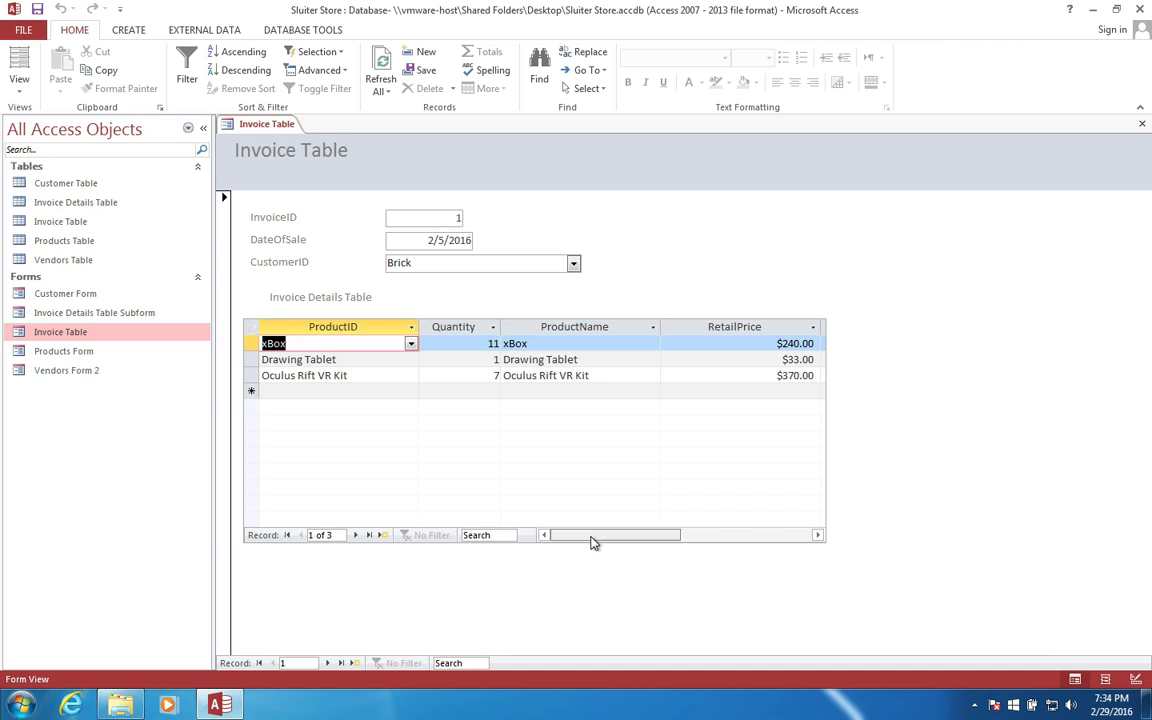
drag(590, 542, 627, 543)
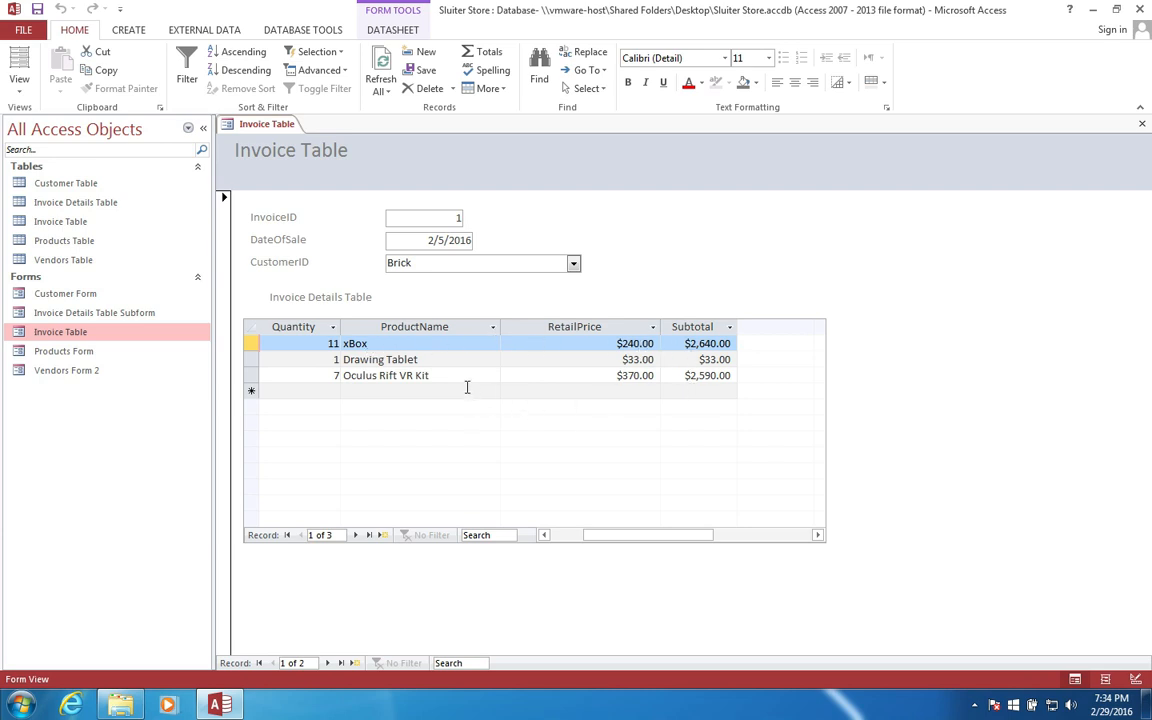
Step: In Layout view, widen the details subform to about 8.48" and narrow its columns so all five fit, and return to Form view
right_click(258, 128)
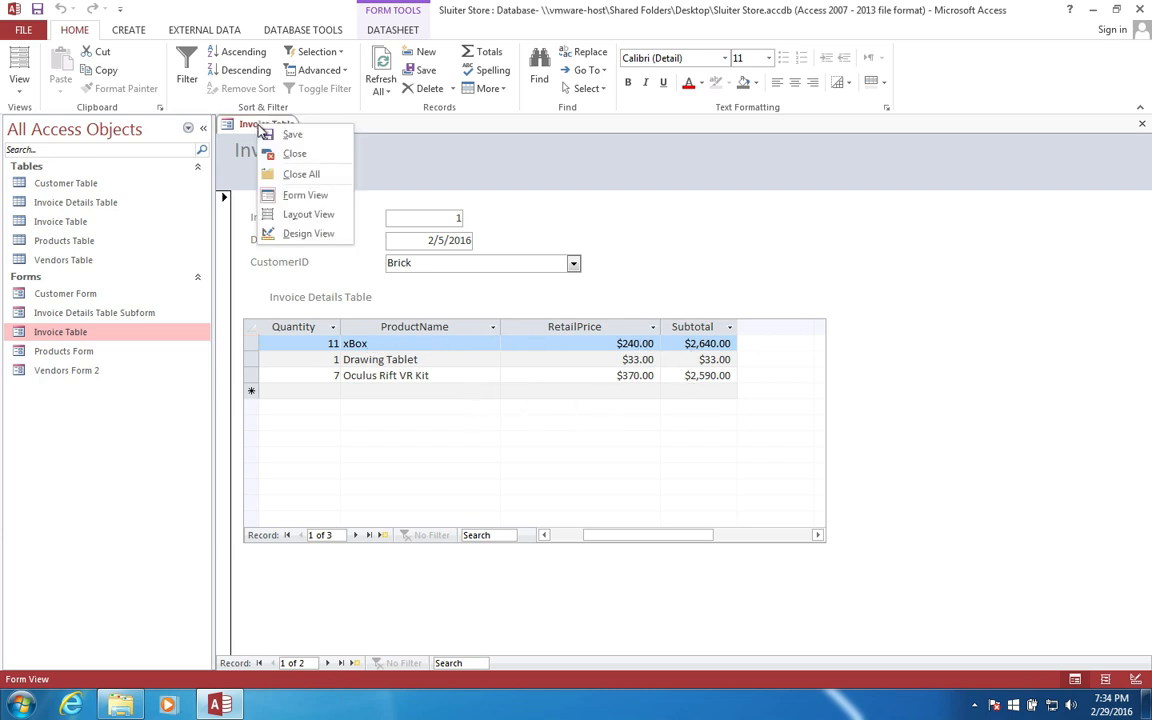
click(300, 216)
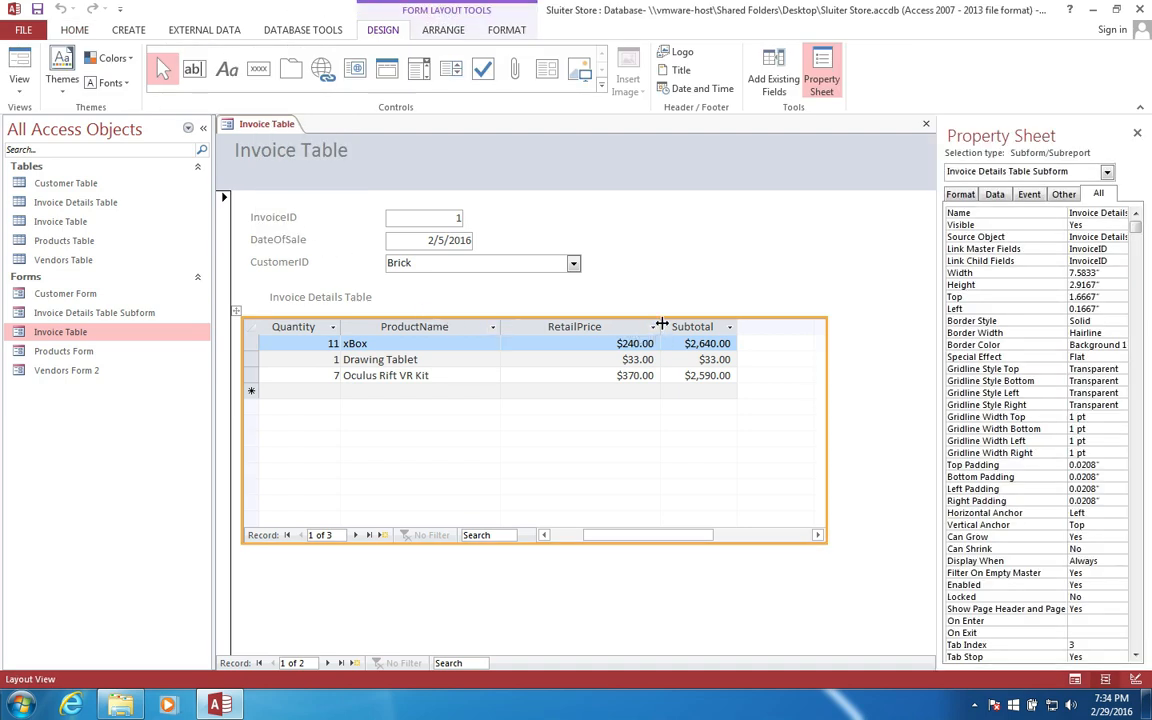
click(588, 300)
drag(580, 325, 563, 325)
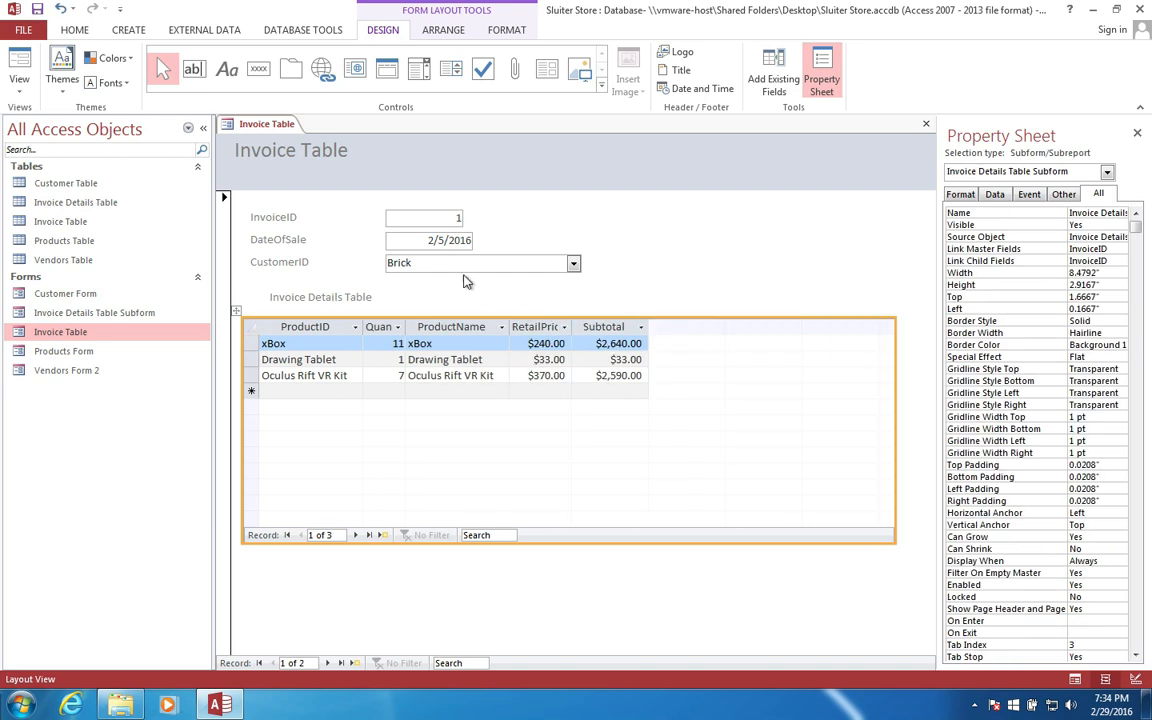
right_click(275, 128)
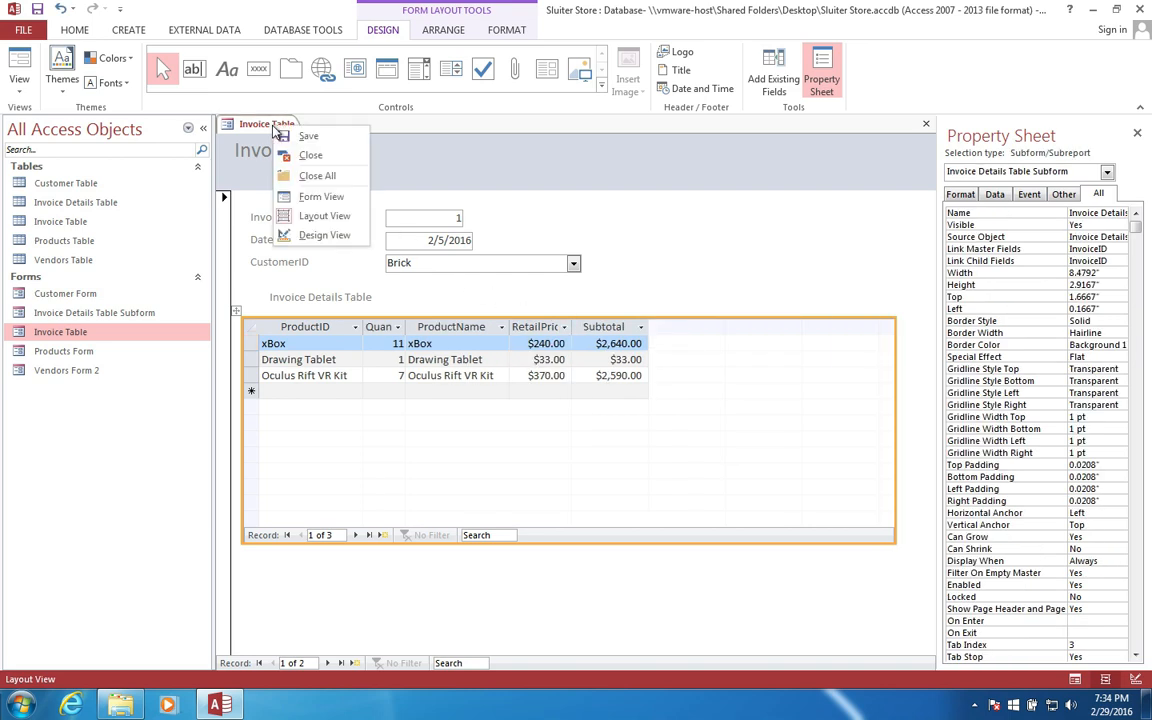
click(300, 196)
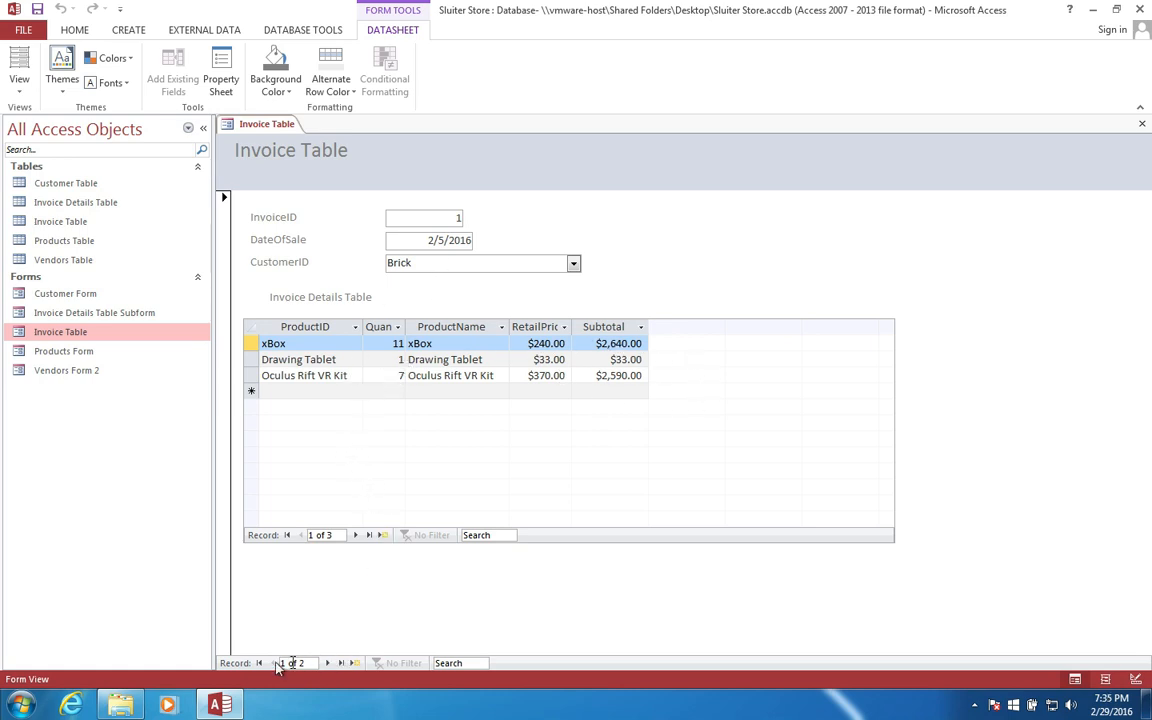
Step: Start a new invoice record with the sale date 3/1/2016 and choose the customer's last name for CustomerID
click(355, 663)
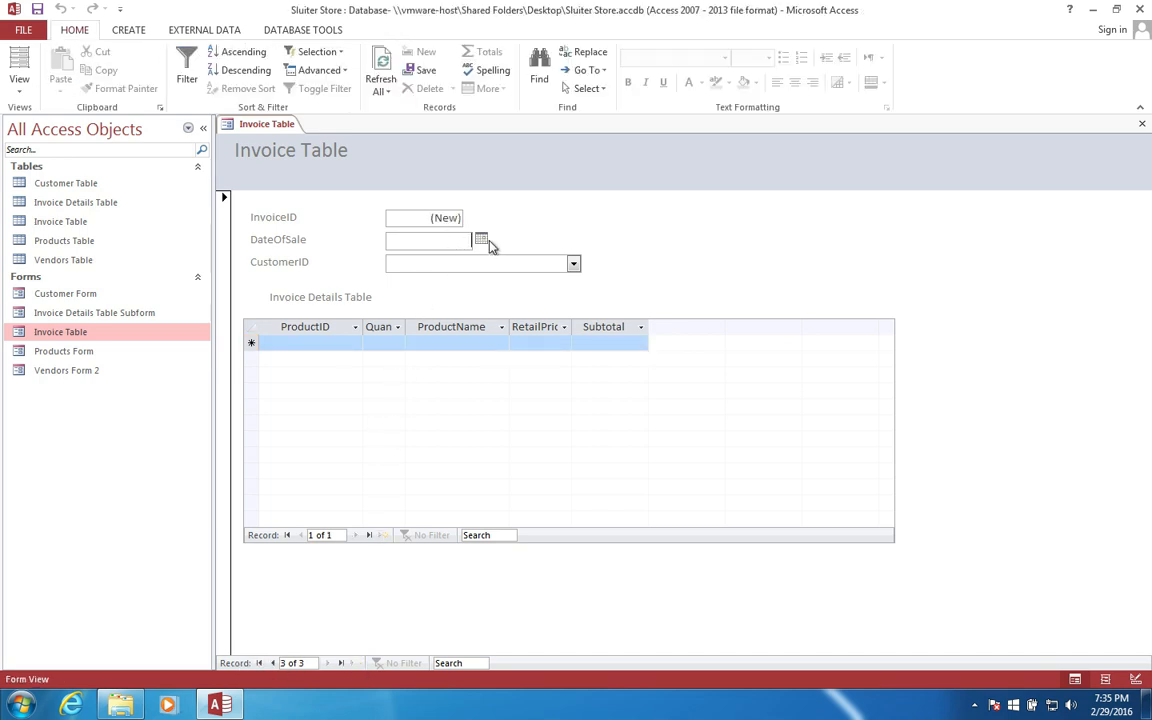
click(481, 238)
click(399, 334)
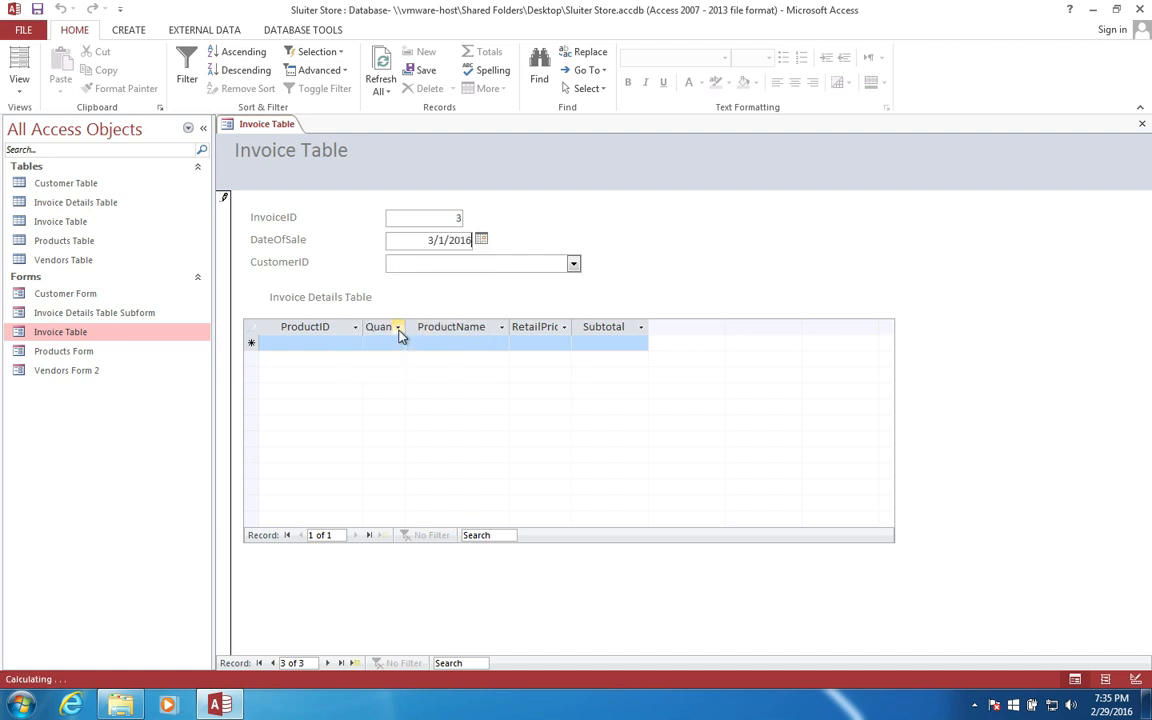
click(573, 263)
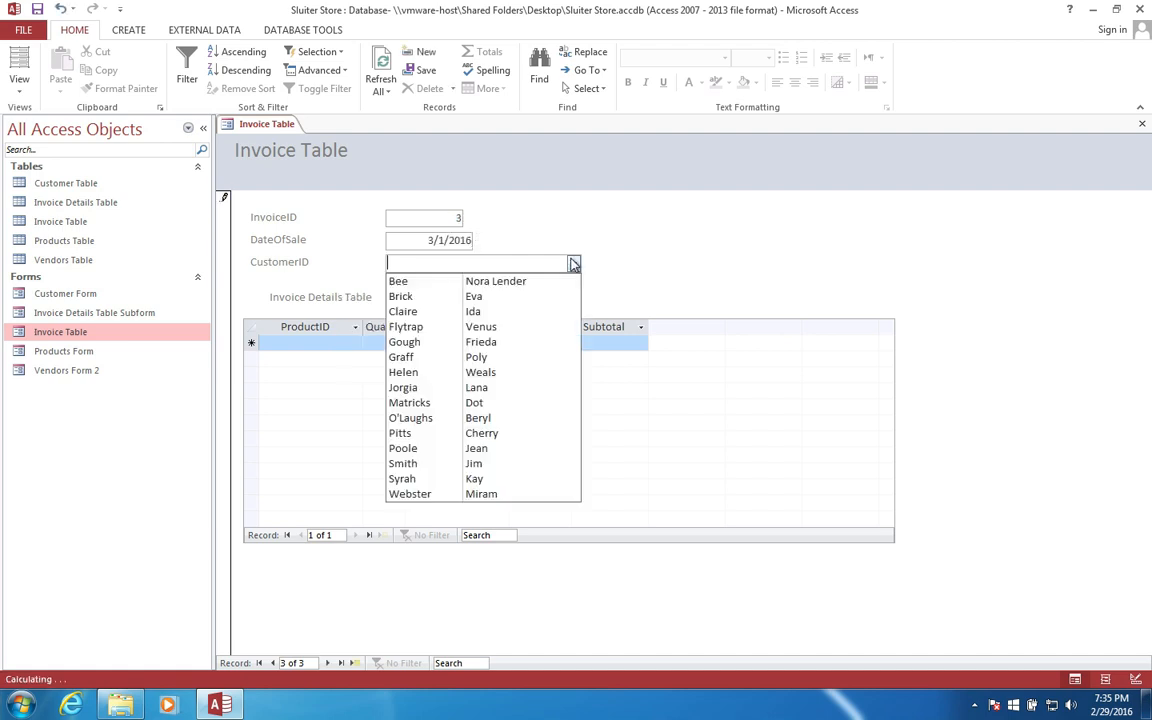
click(482, 465)
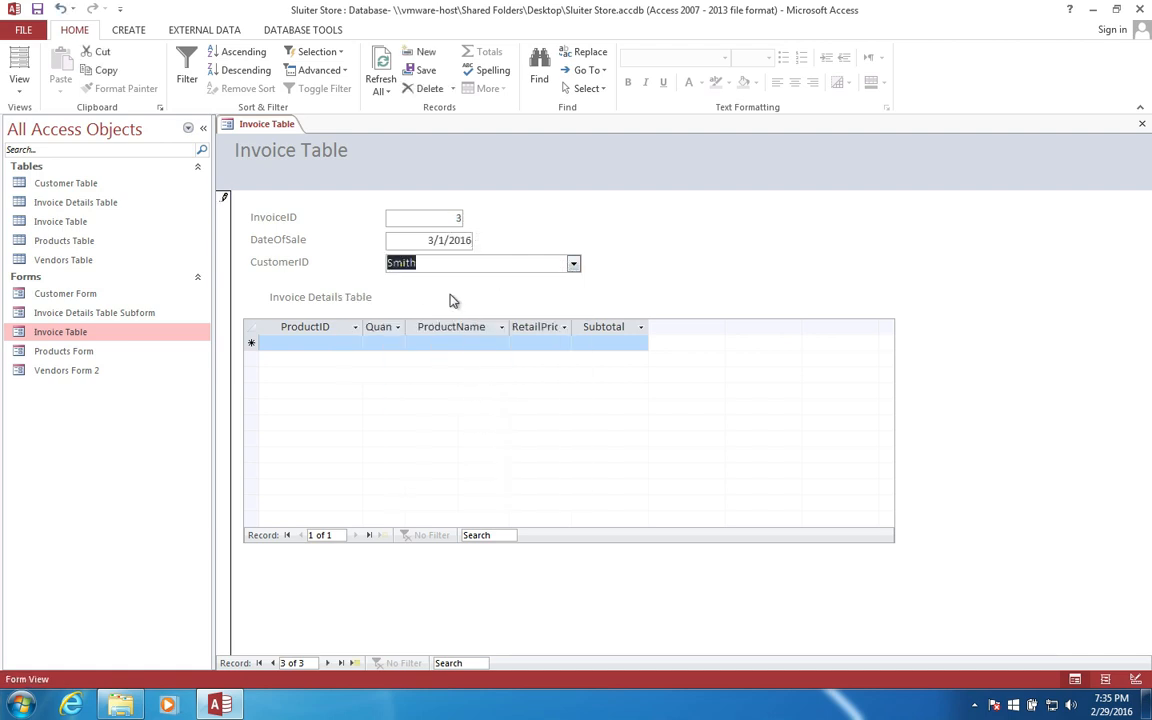
Step: Enter CPU Fan with a quantity of 10 as the new invoice's first detail line
click(351, 342)
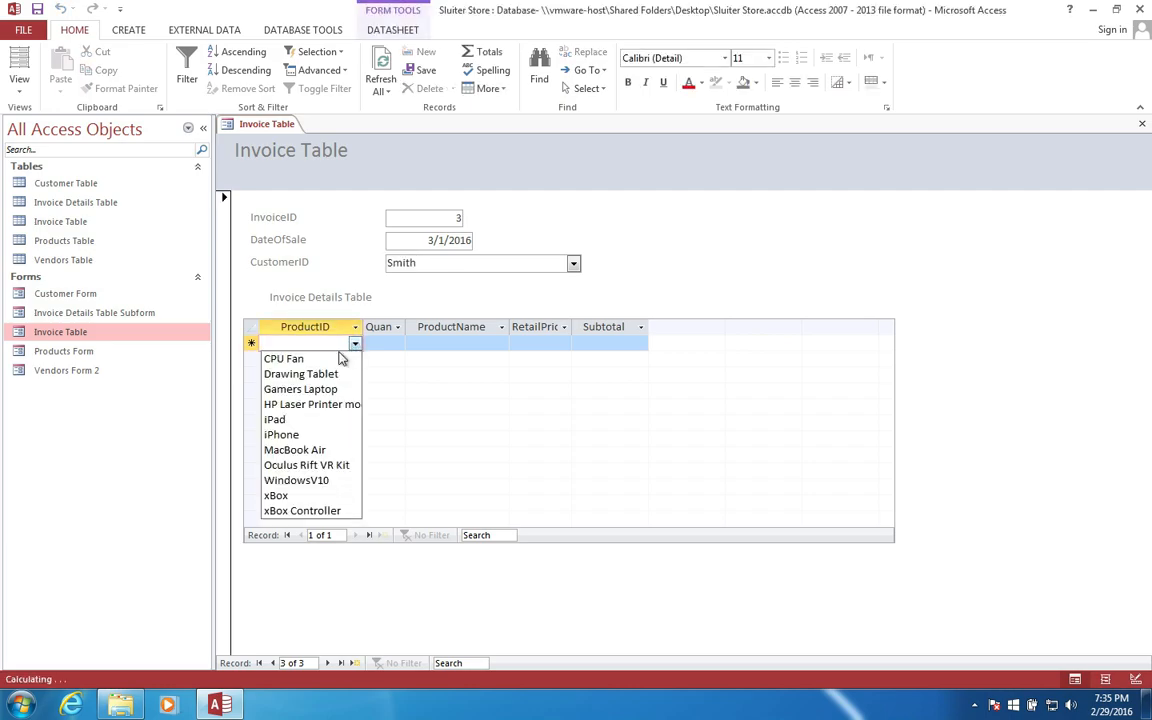
click(335, 358)
click(398, 347)
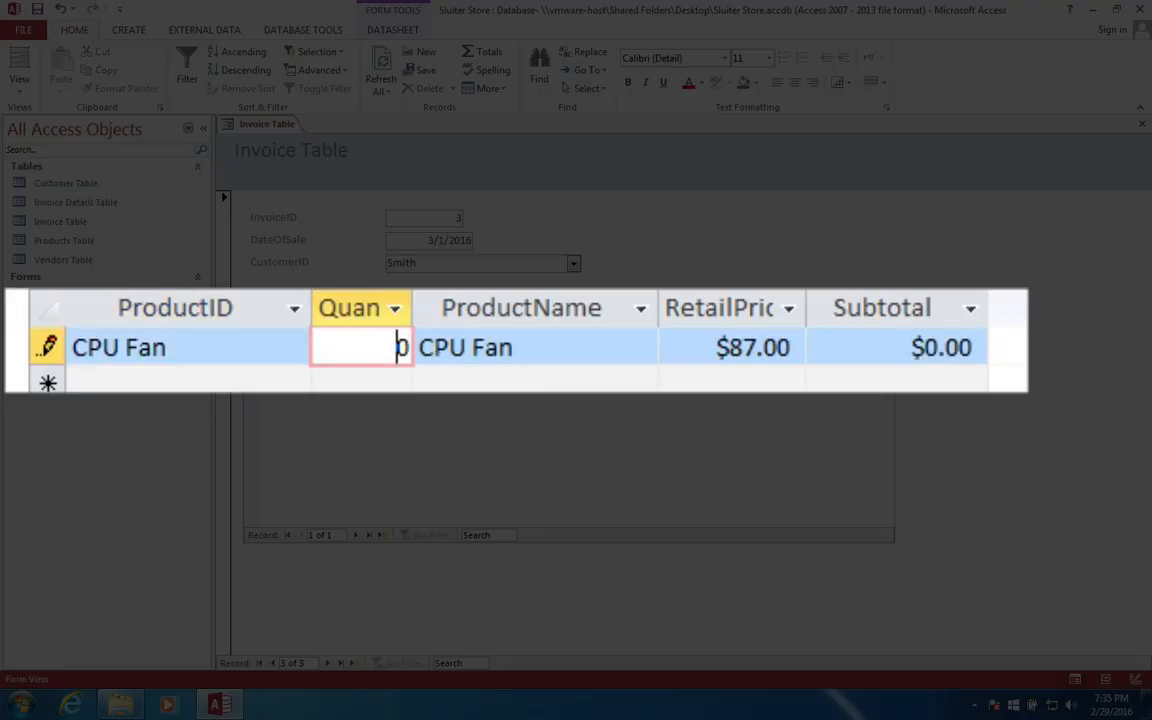
text(1)
key(Tab)
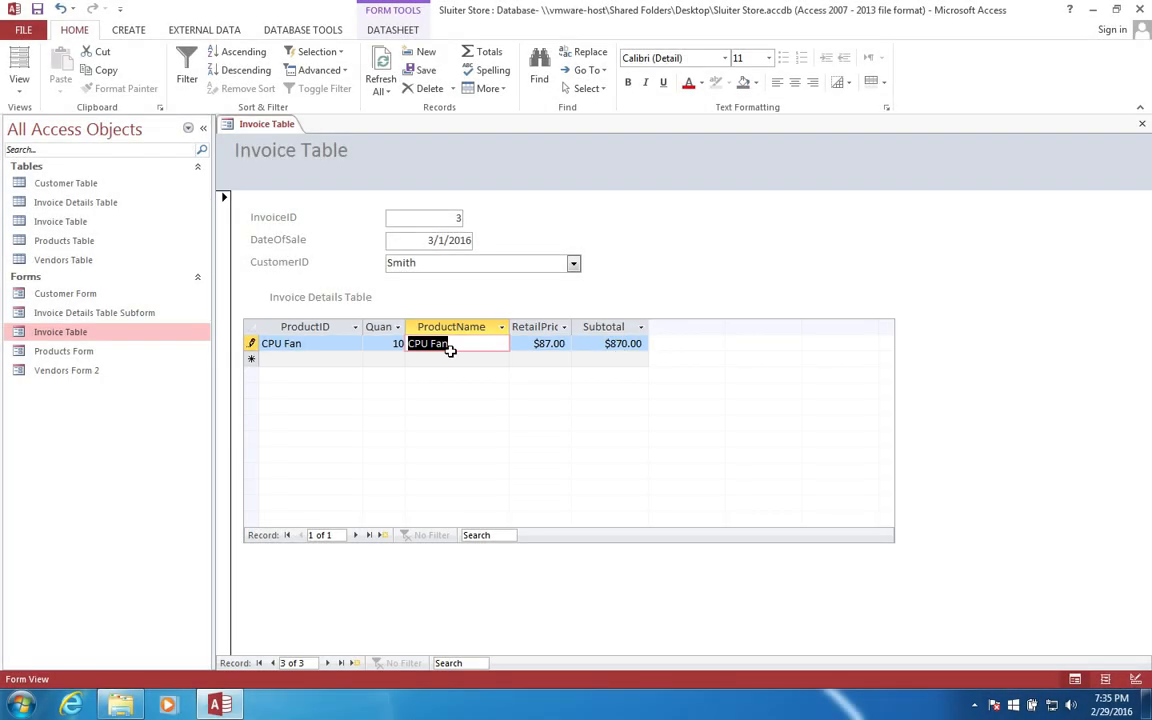
Step: Add a second detail line for WindowsV10 with a quantity of 1
click(337, 359)
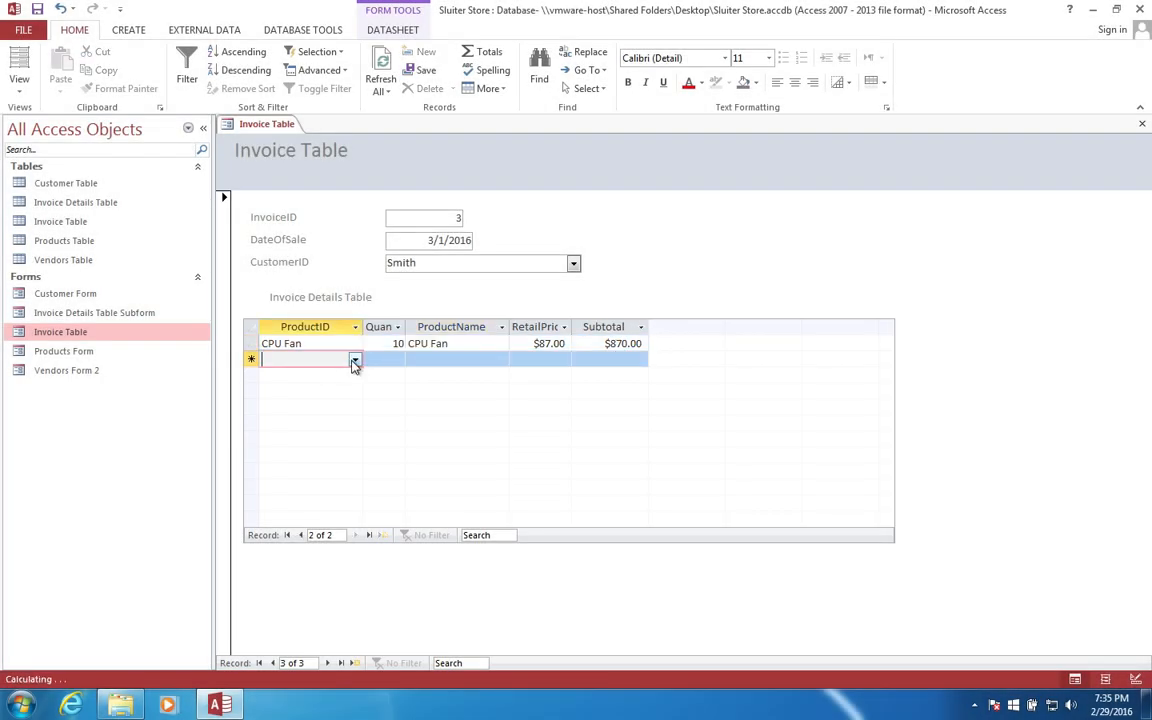
click(355, 359)
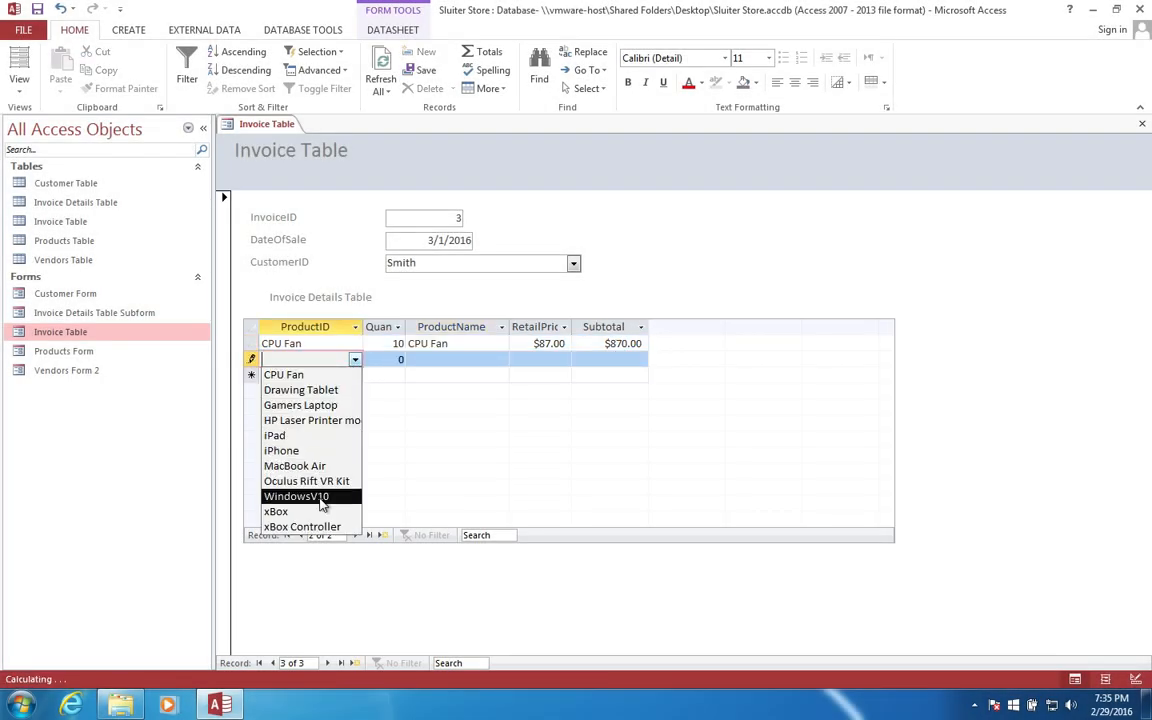
click(322, 497)
click(395, 360)
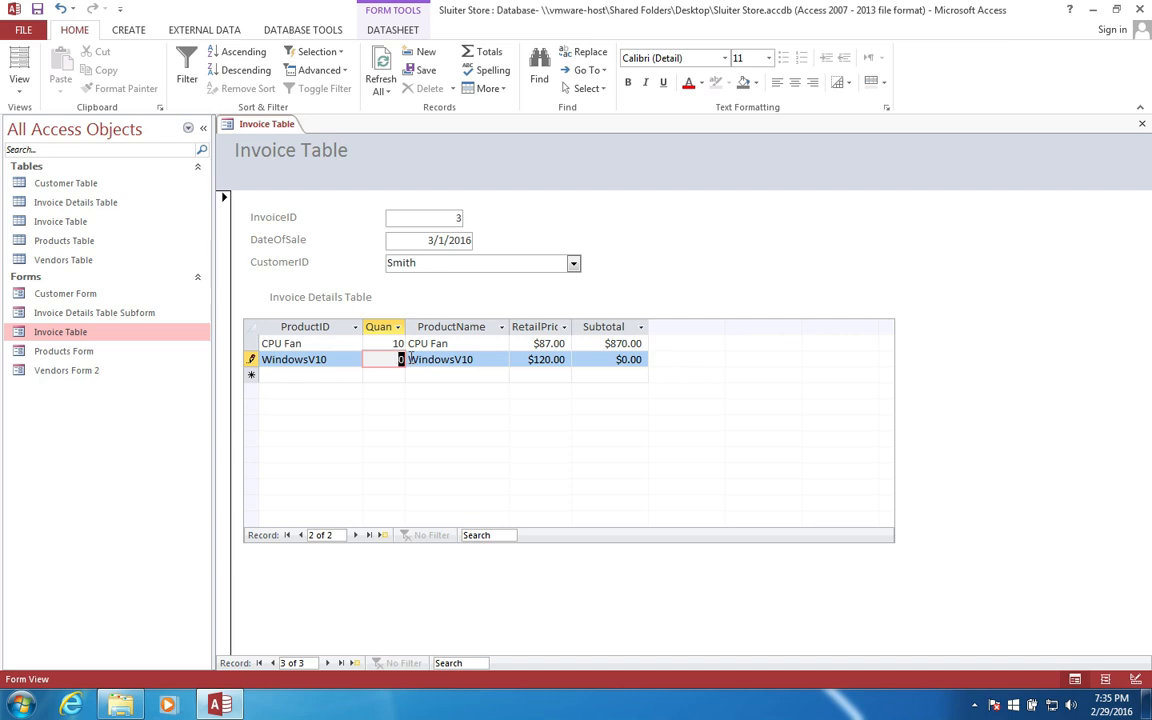
text(1)
key(Tab)
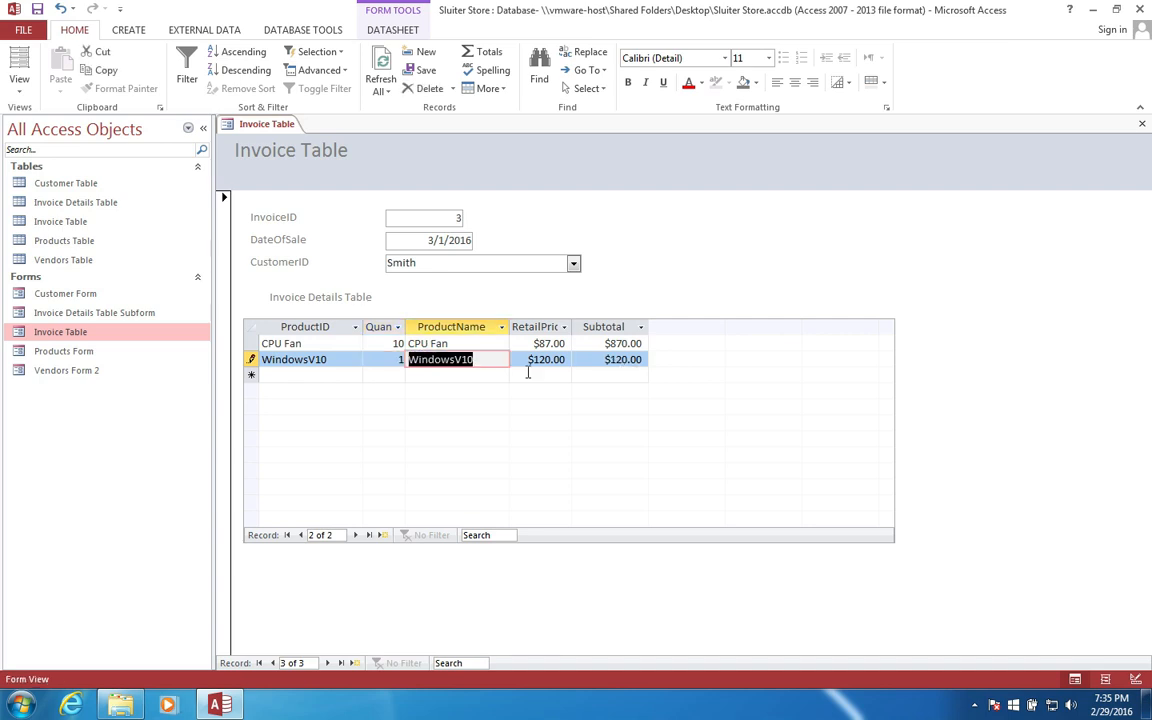
Step: Add a third detail line for MacBook Air with a quantity of 5
click(323, 374)
click(355, 375)
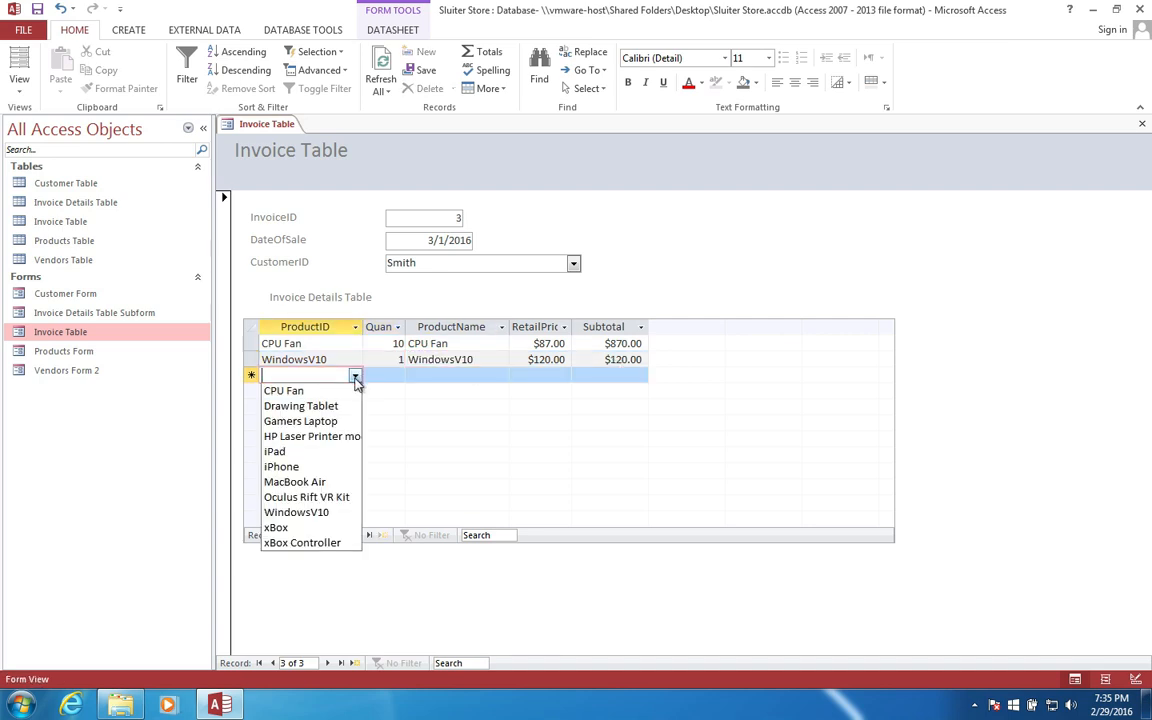
click(318, 482)
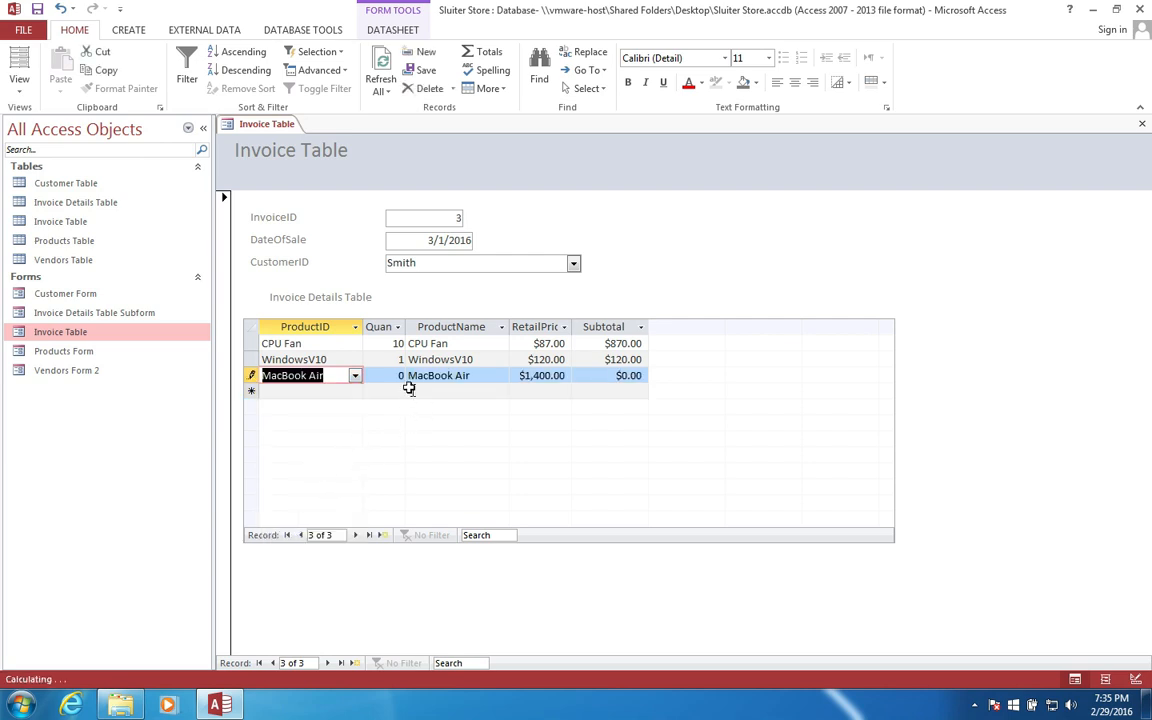
key(Tab)
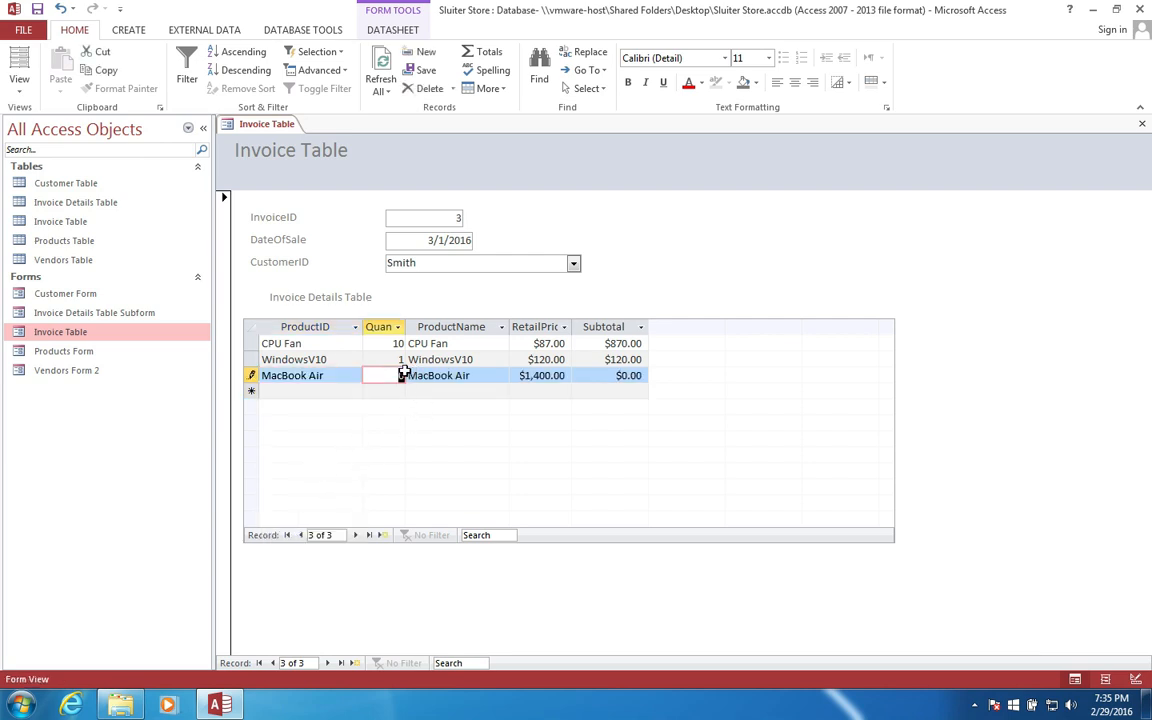
text(5)
key(Tab)
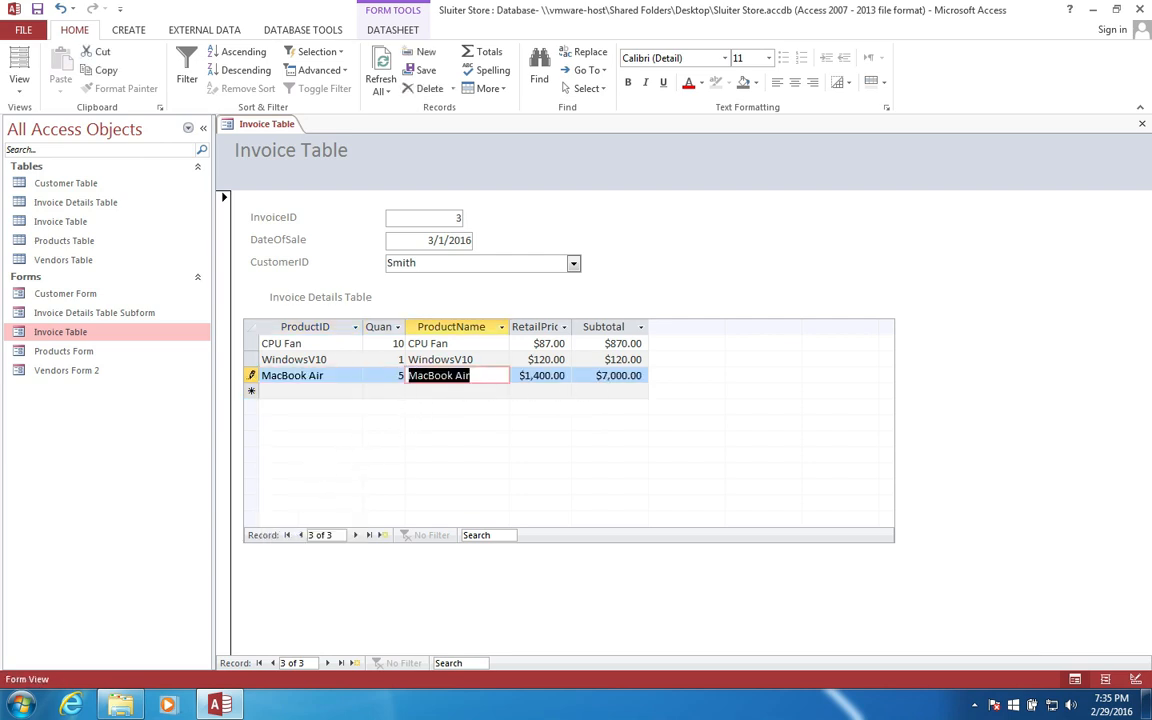
Step: Add a fourth detail line for Gamers Laptop with a quantity of 2
click(328, 393)
click(355, 391)
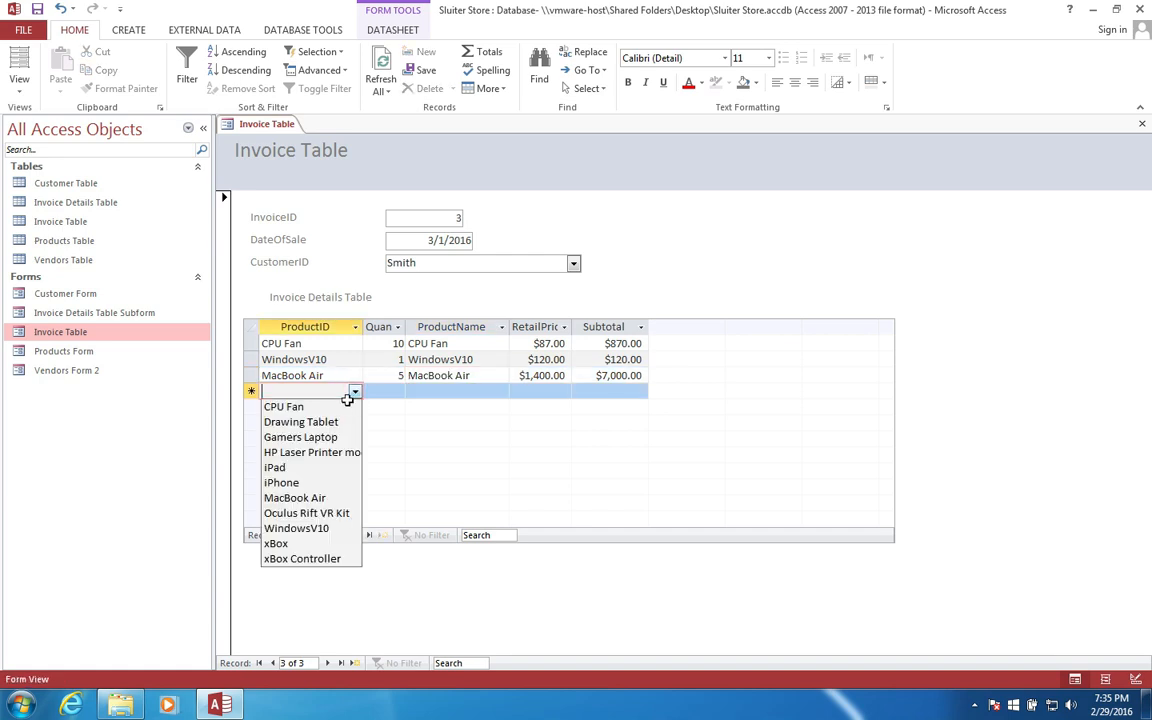
click(330, 437)
click(399, 392)
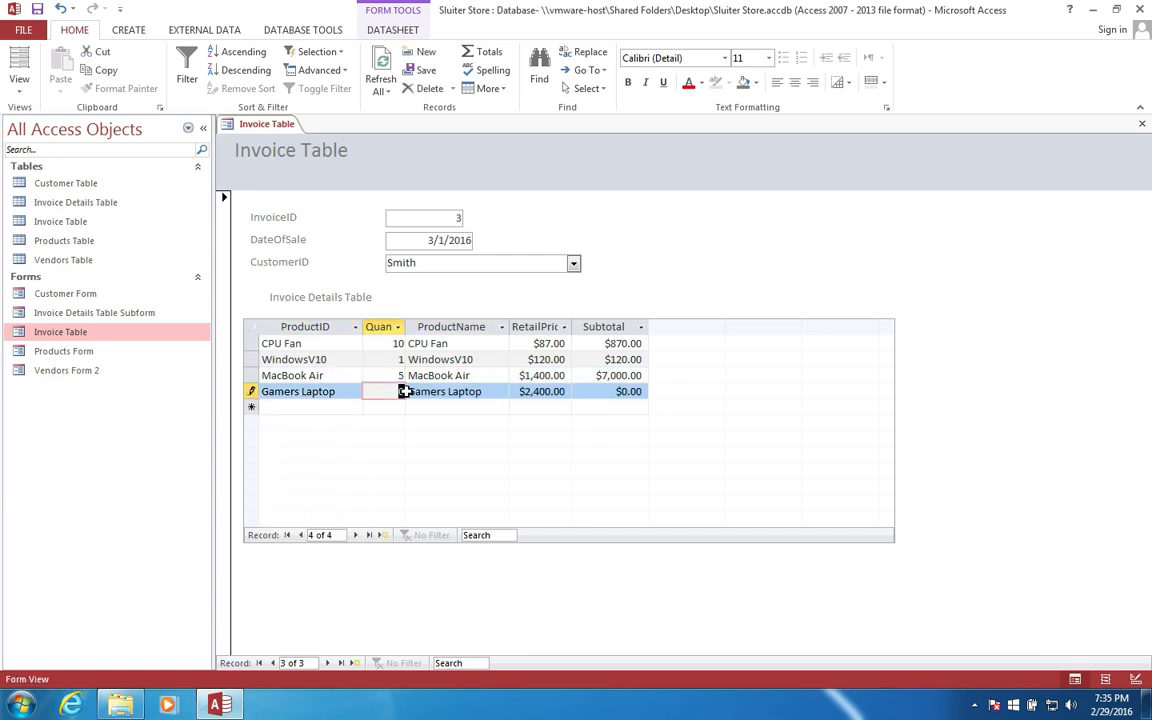
text(2)
key(Tab)
key(Tab)
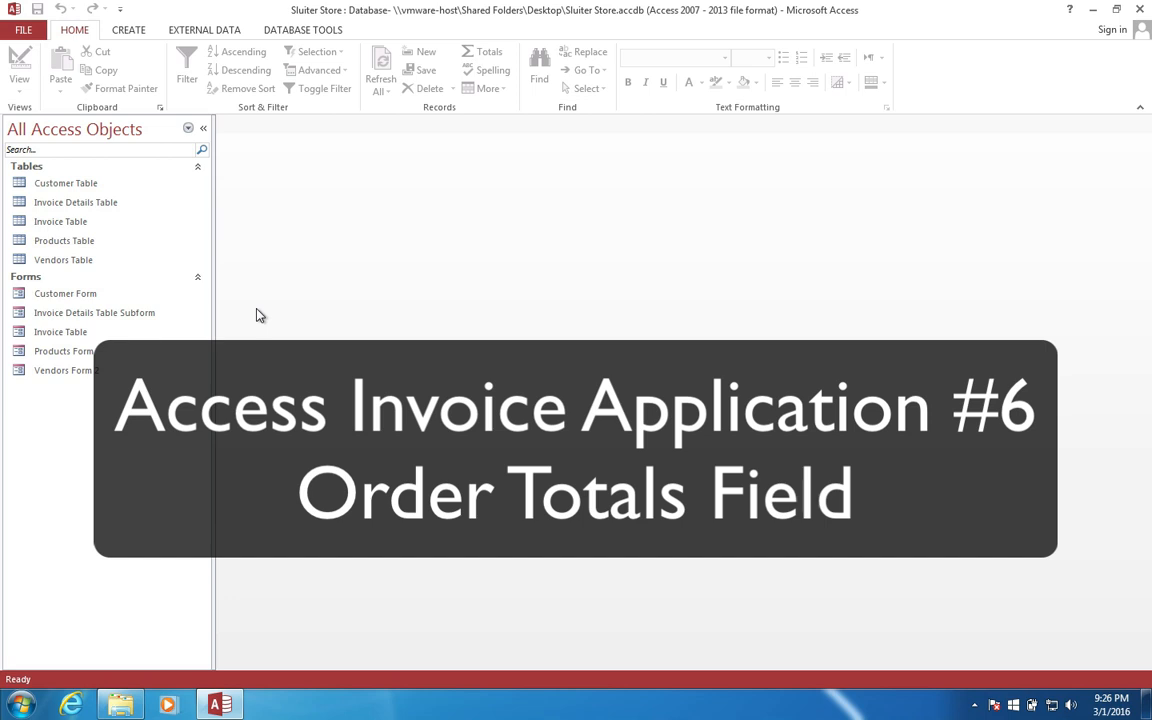
Step: Open the invoice form and add a Gamers Laptop line with quantity 1 to invoice 1, committing the row to test the order total
double_click(60, 335)
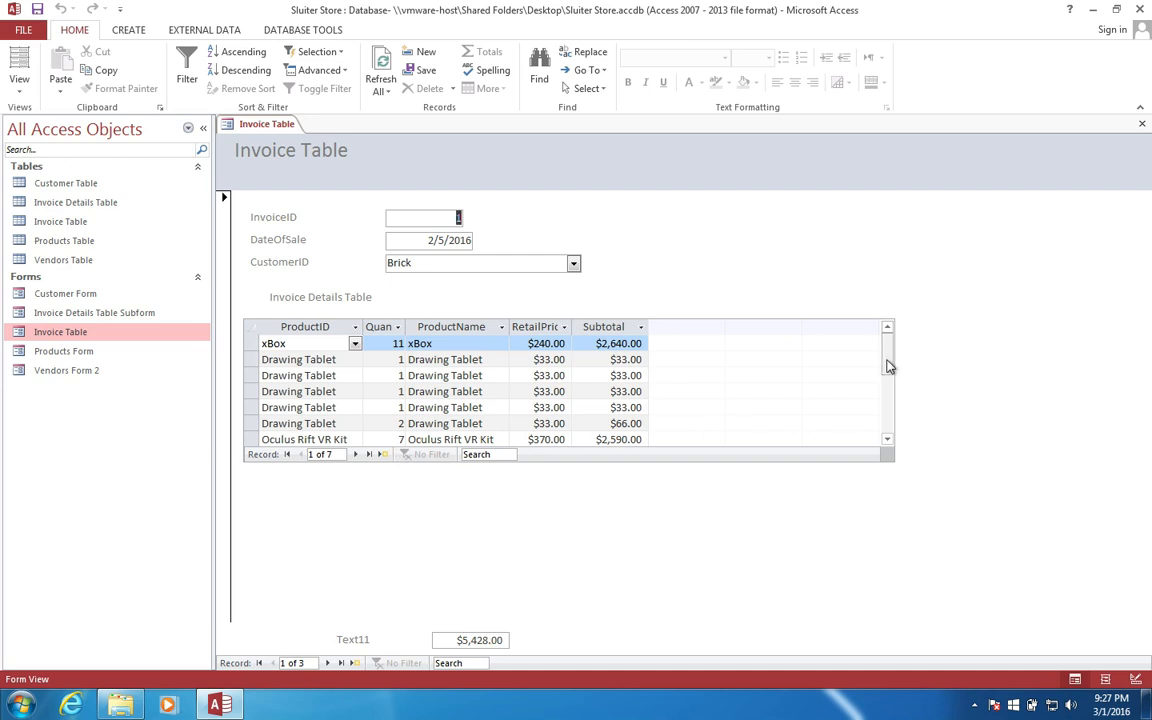
drag(887, 363, 797, 383)
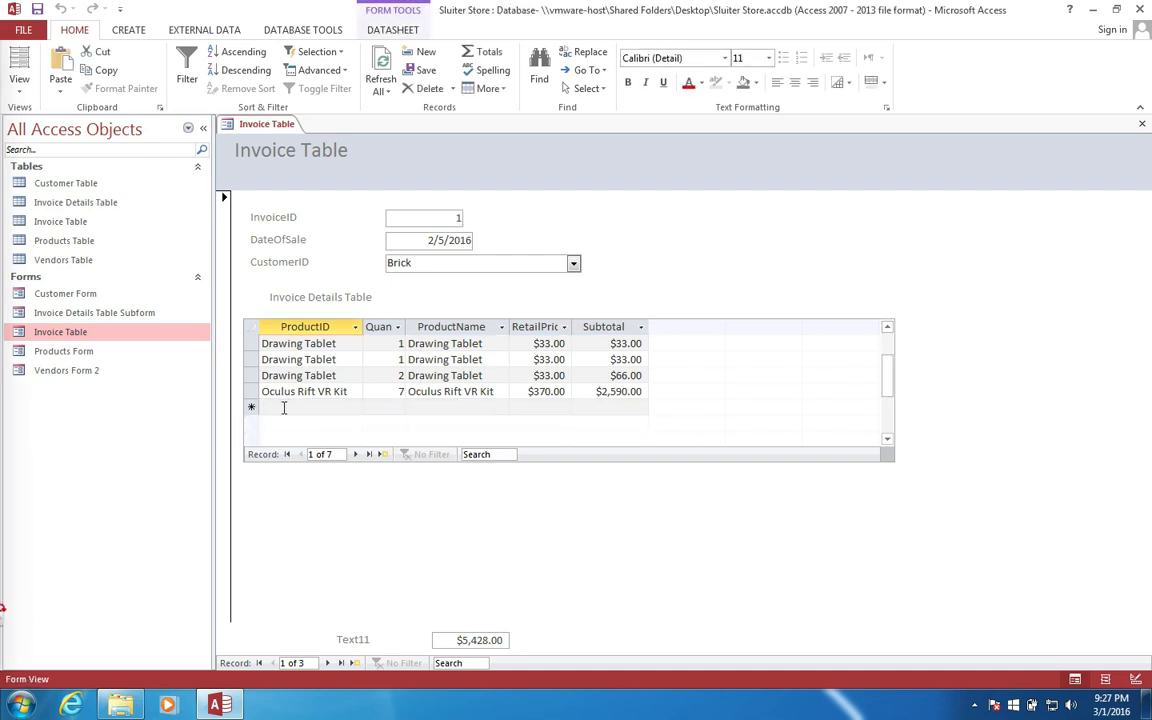
click(330, 407)
click(356, 408)
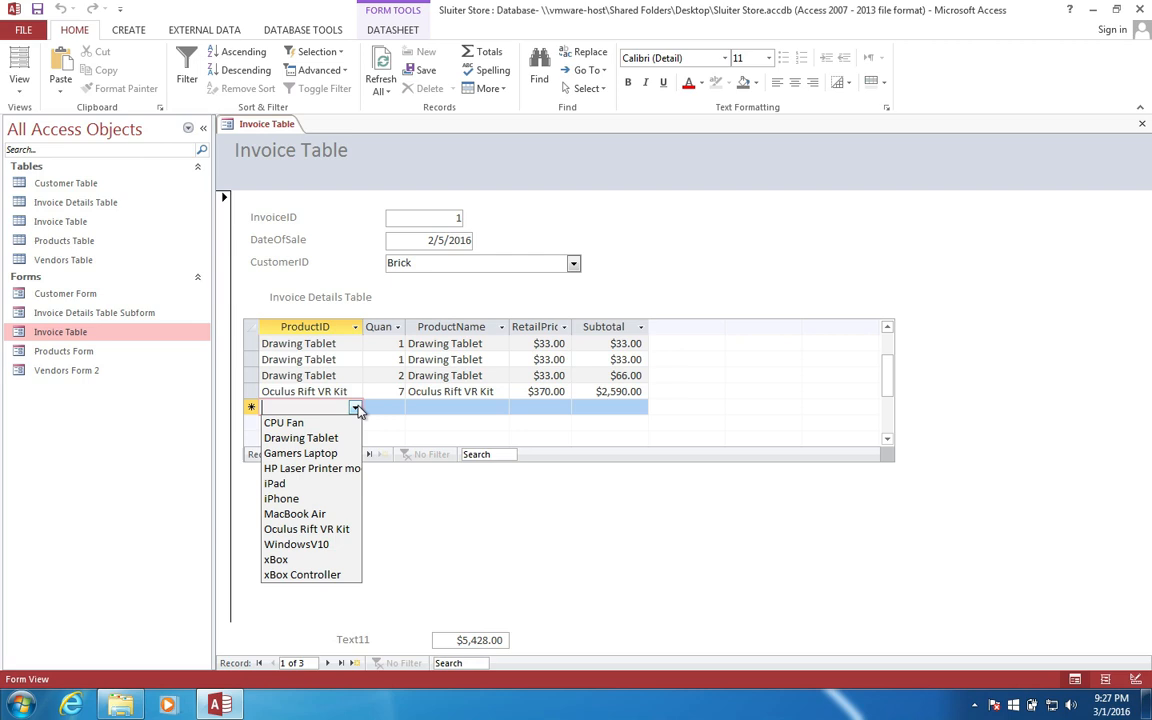
click(300, 452)
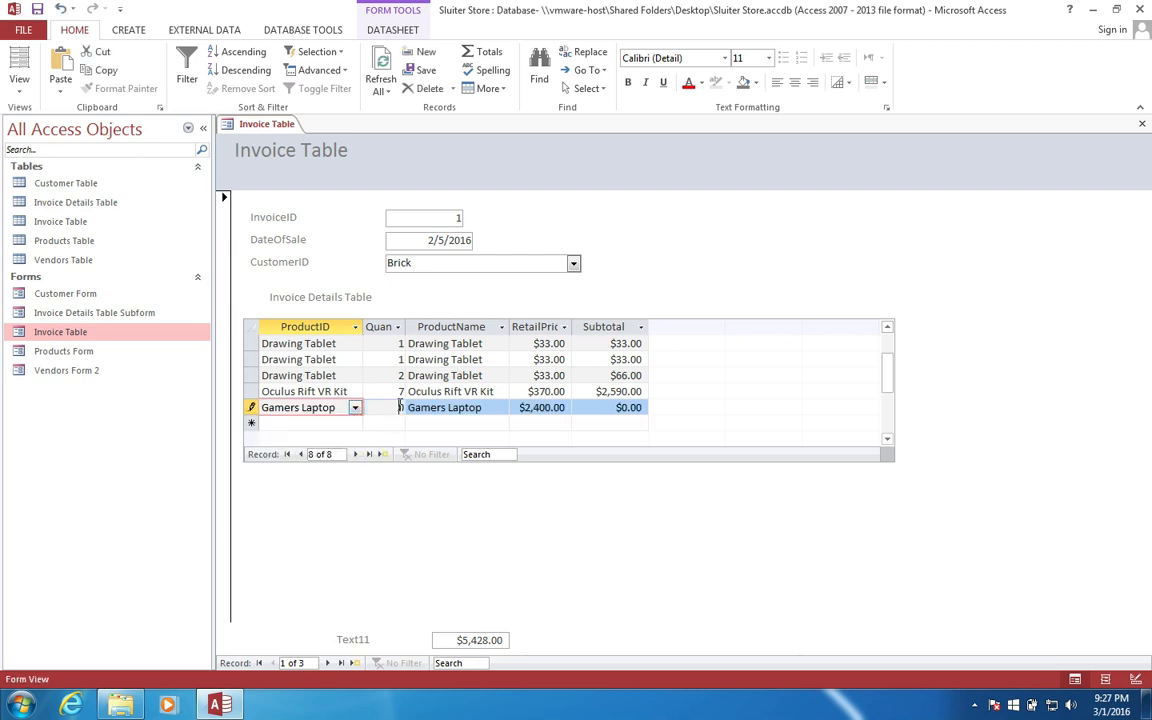
key(Tab)
key(Tab)
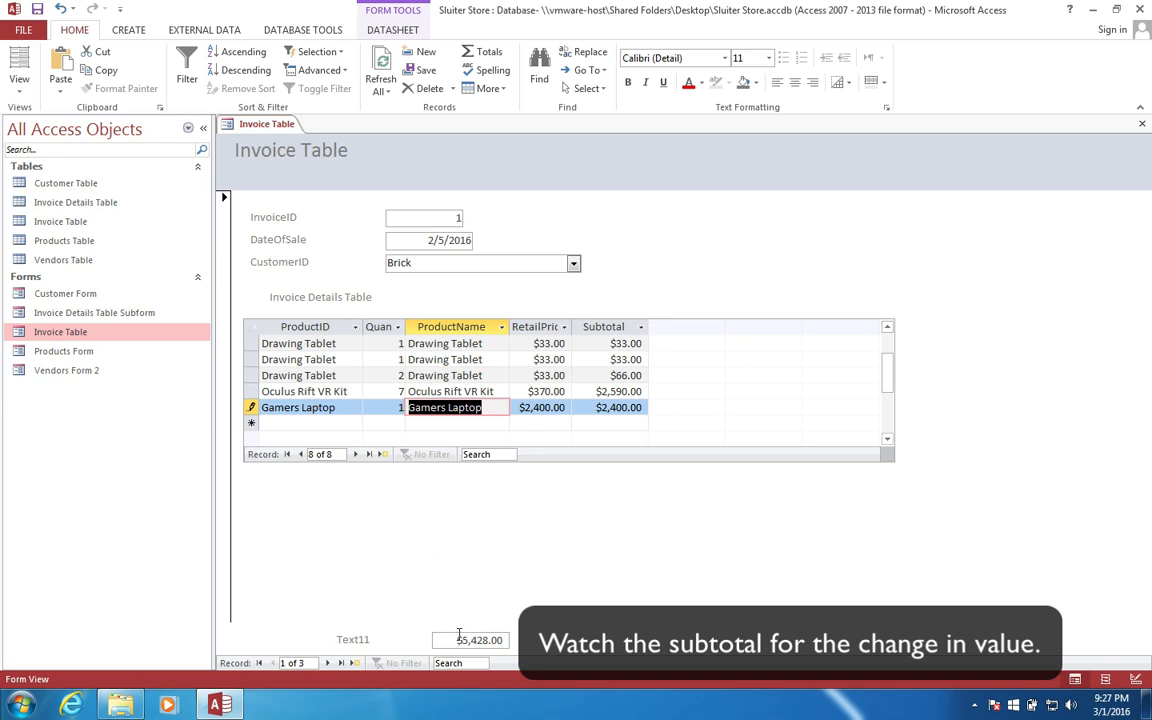
click(333, 423)
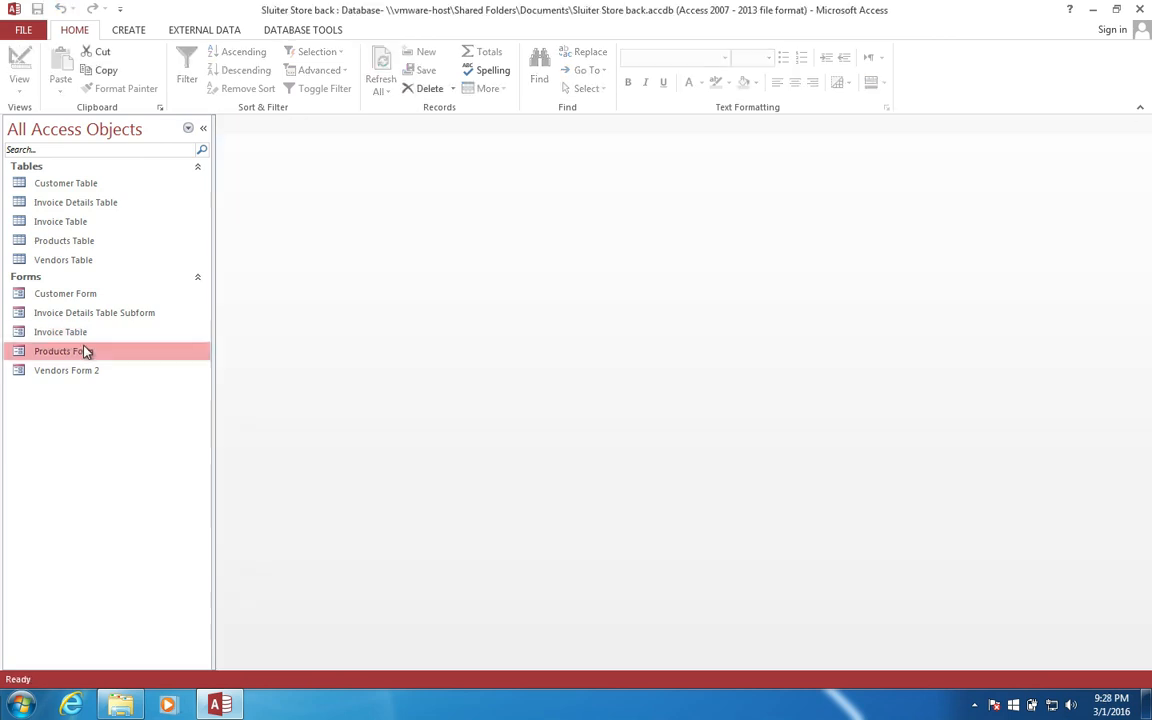
click(82, 336)
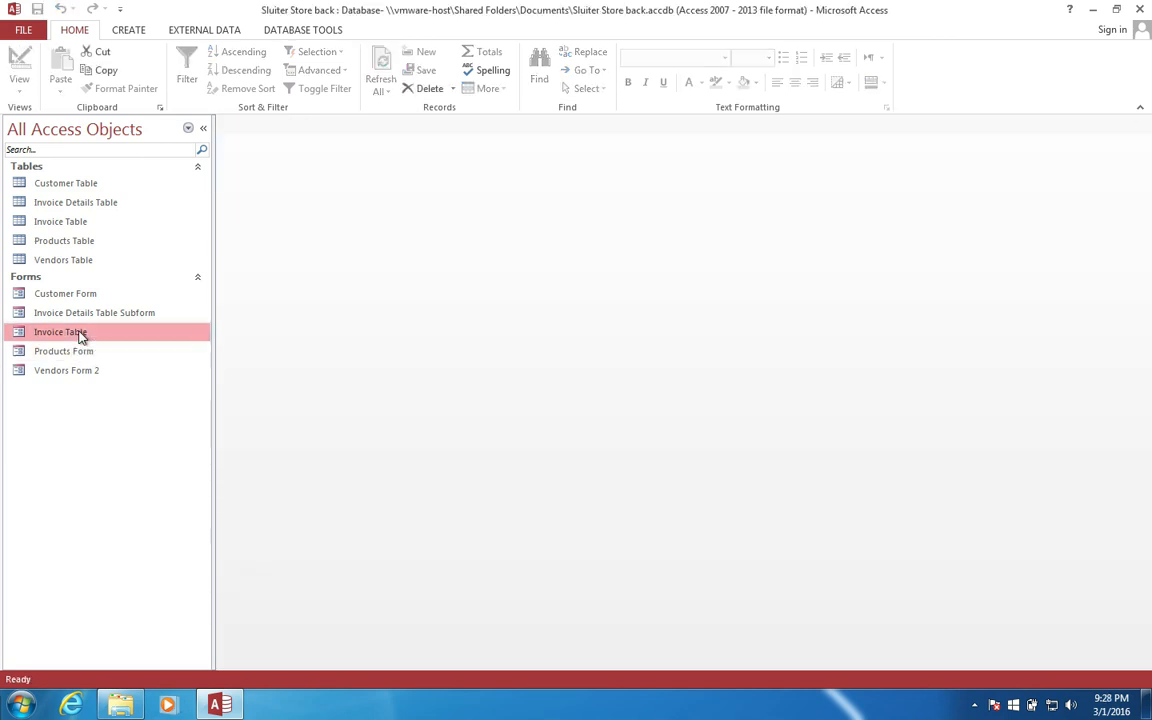
click(88, 317)
click(76, 332)
click(86, 316)
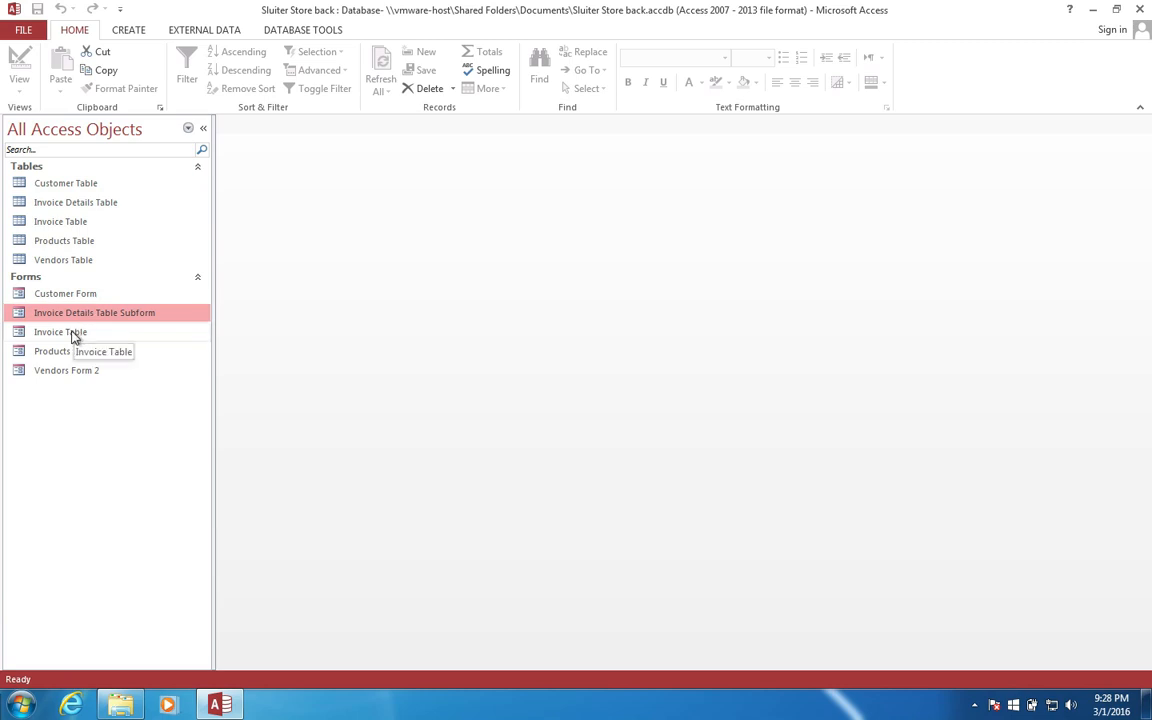
Step: Open the Invoice Table form to review its details subform, and close it
click(73, 336)
double_click(73, 337)
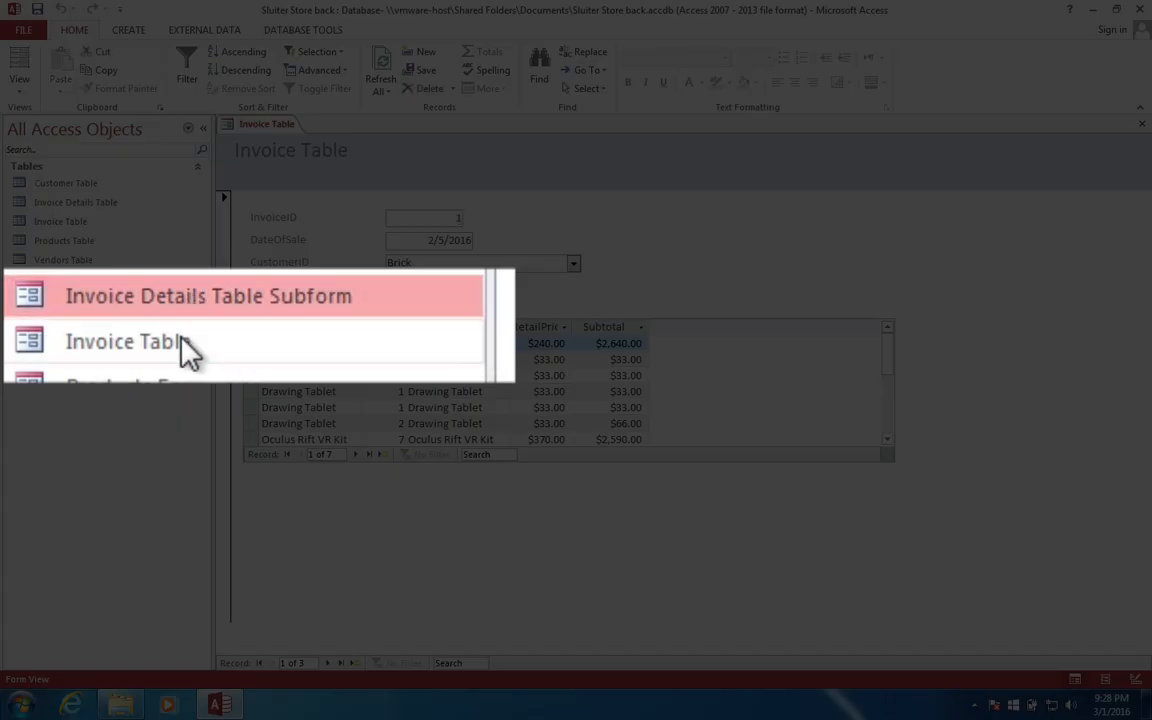
click(95, 331)
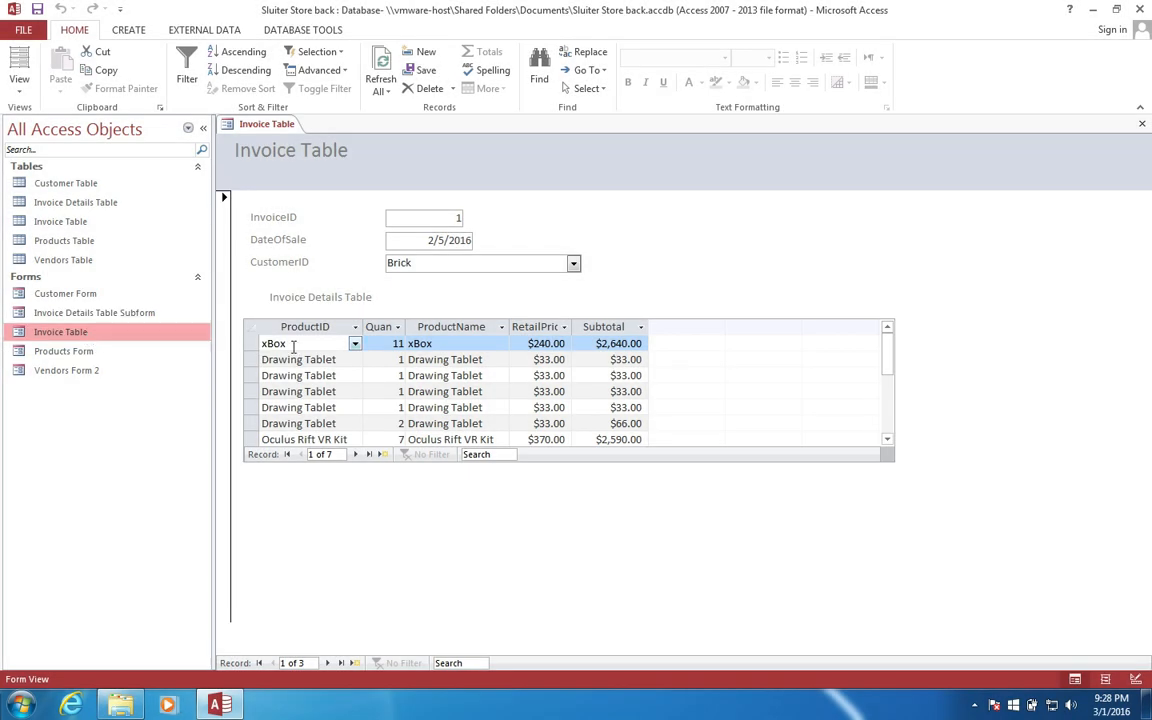
right_click(272, 124)
click(283, 148)
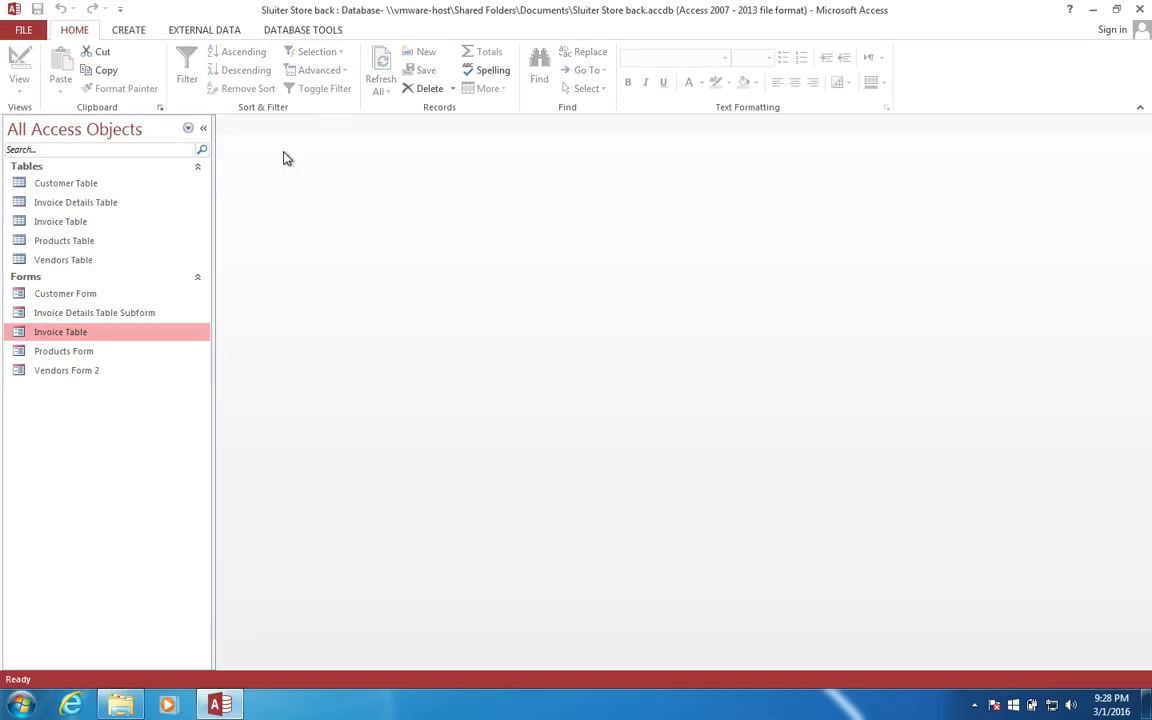
Step: Open the Invoice Details Table Subform in Design View and slightly extend its Detail section above the form footer
click(103, 313)
right_click(103, 313)
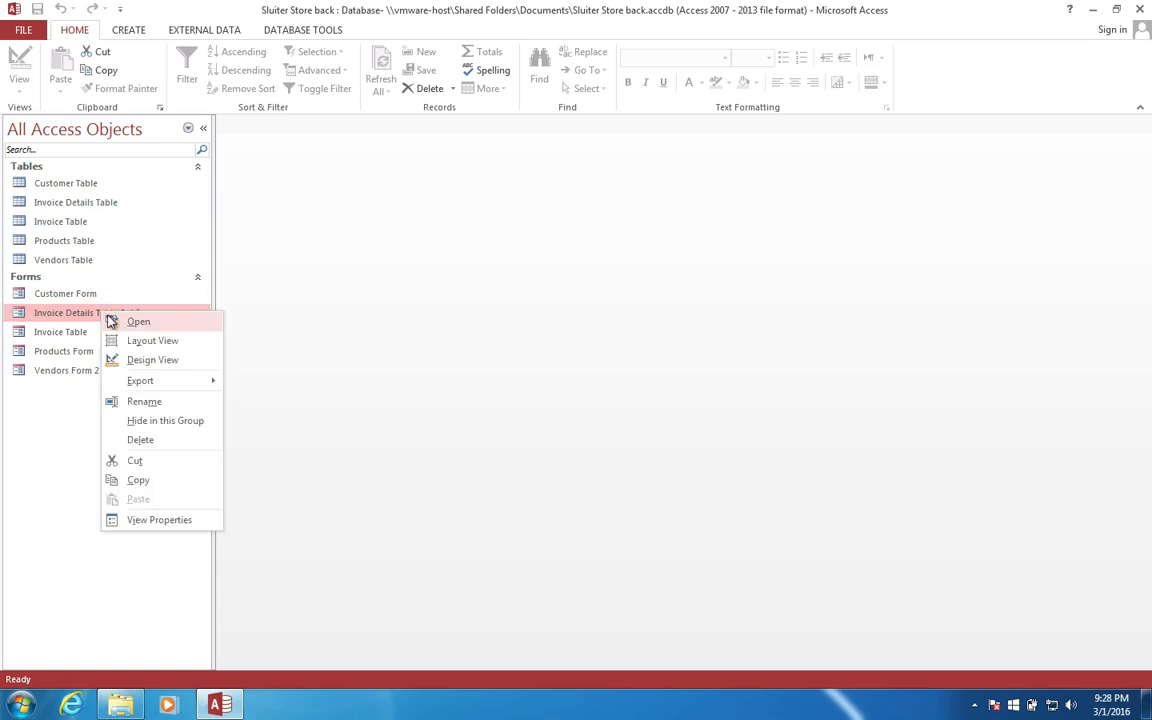
click(138, 362)
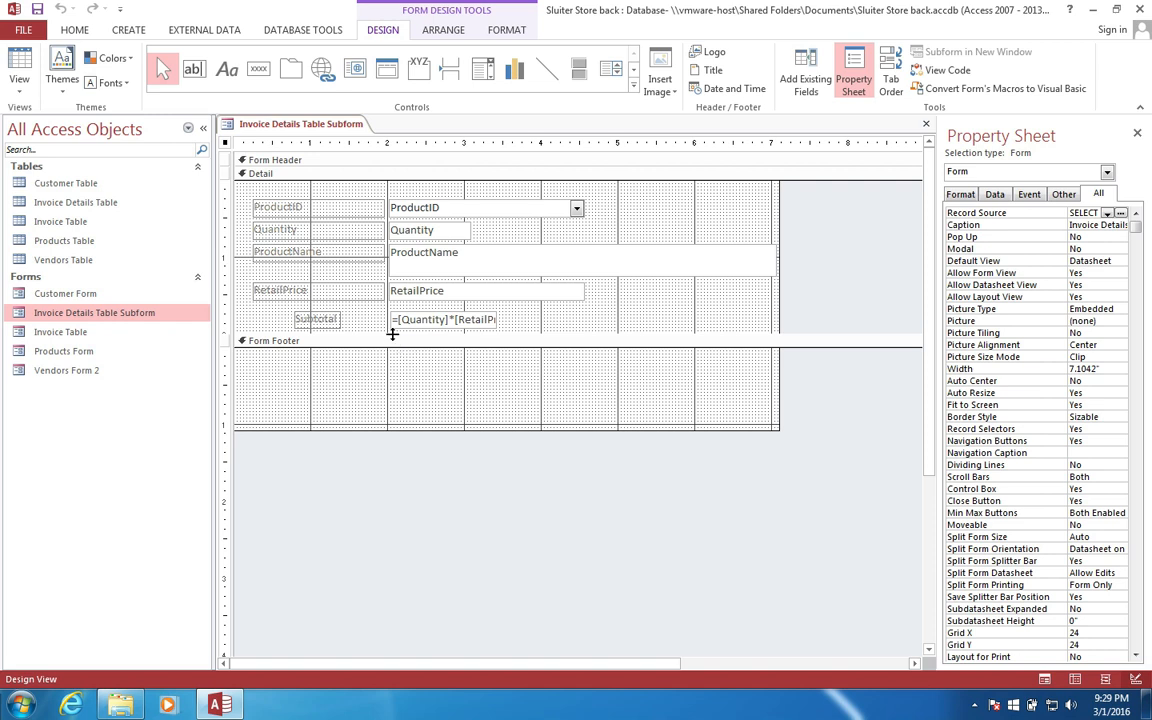
mouse_move(392, 334)
mouse_down()
mouse_move(394, 385)
mouse_move(393, 343)
mouse_up()
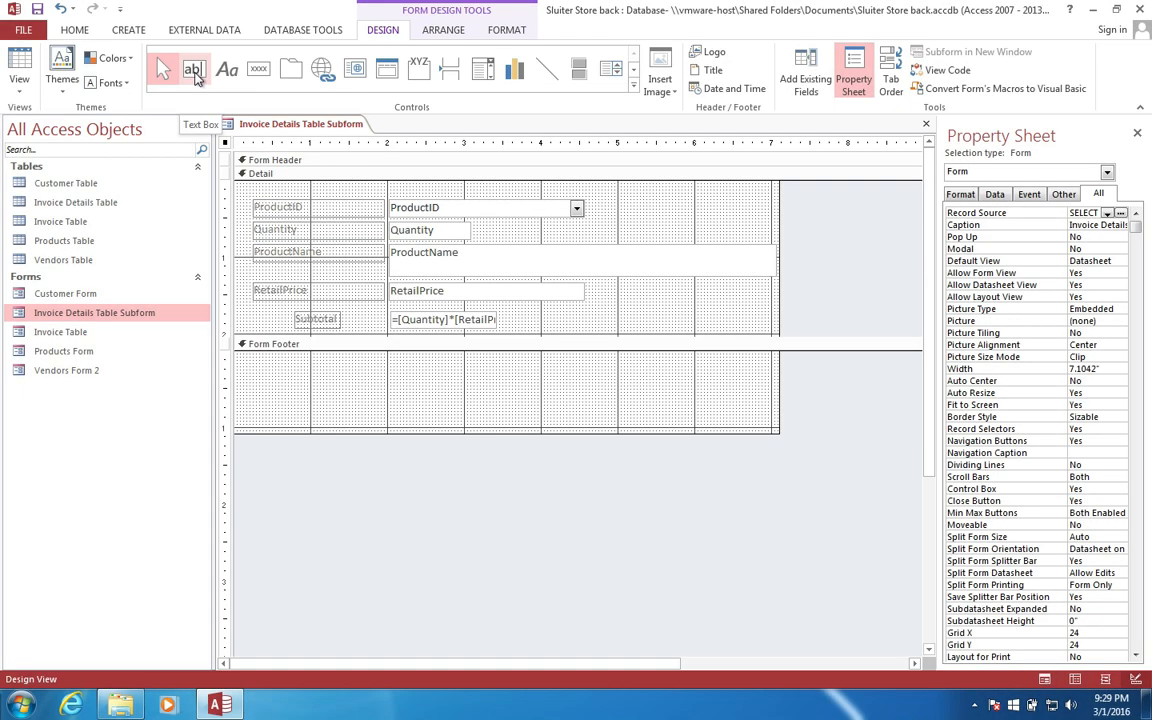
Step: Add a text box to the subform's form footer and name it TotalPrice
click(195, 76)
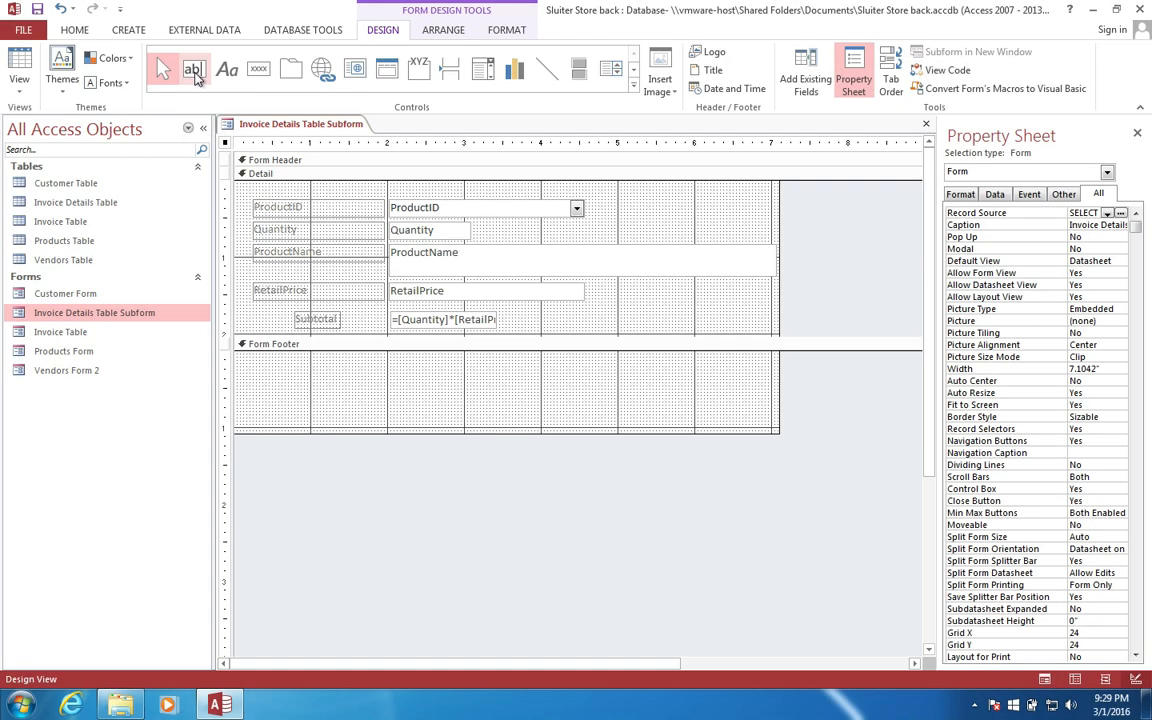
click(390, 368)
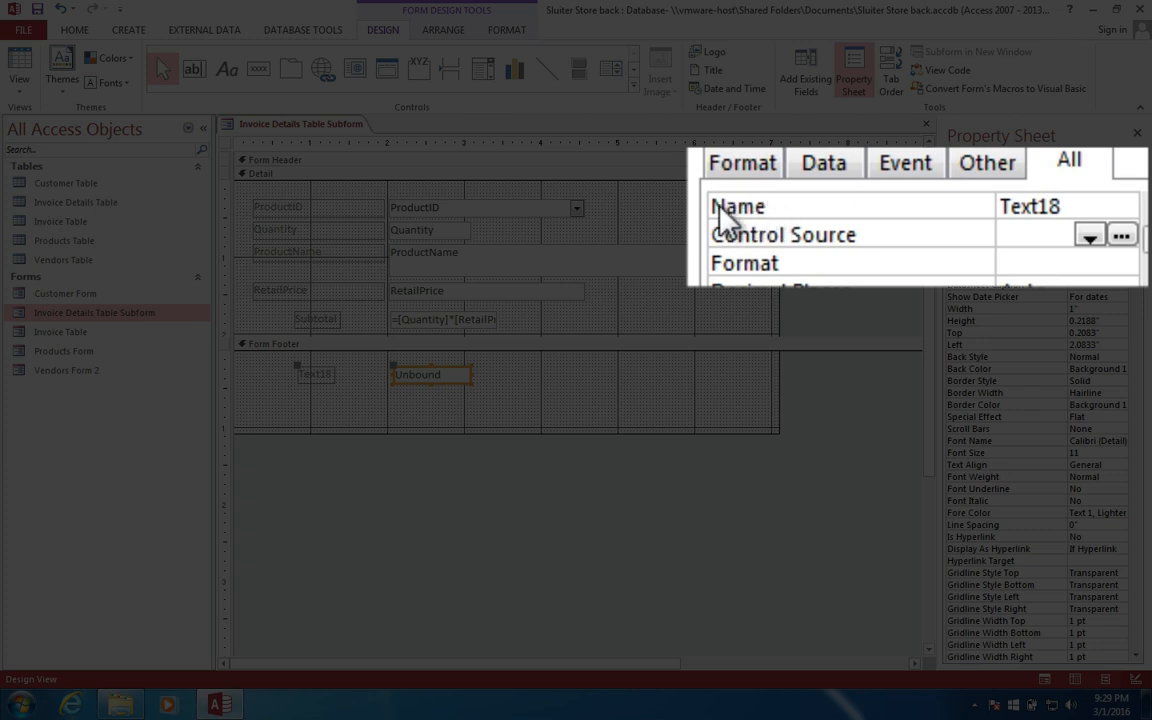
double_click(1036, 210)
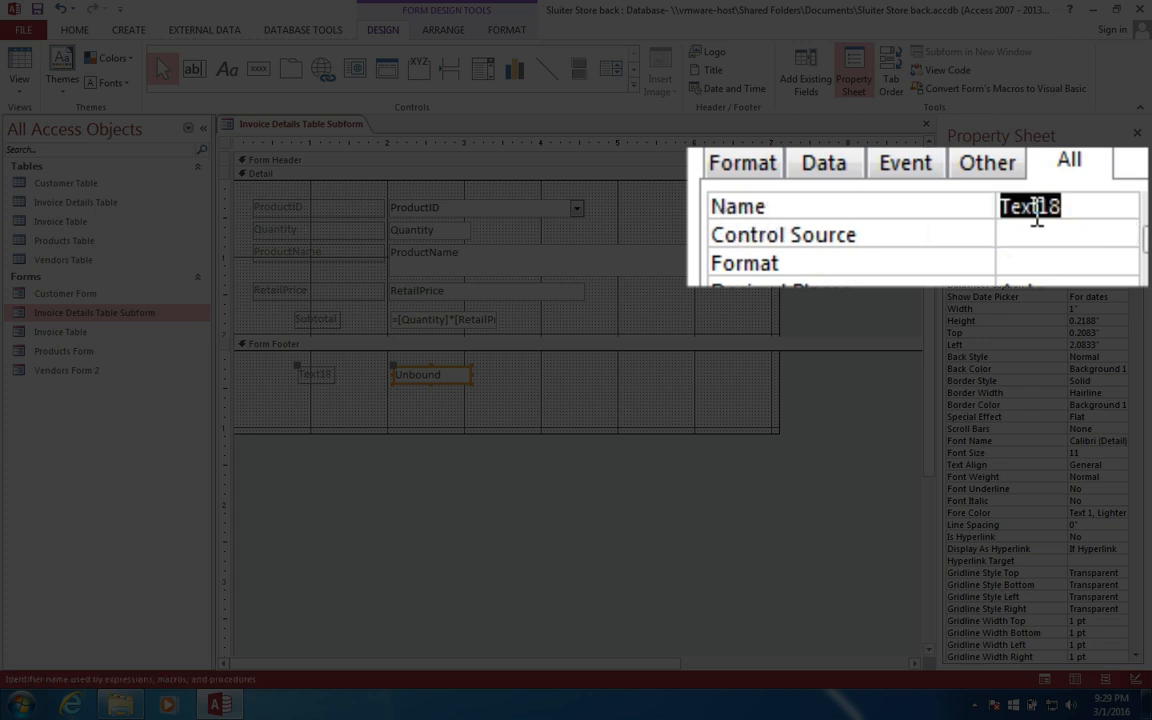
text(TotalPrice)
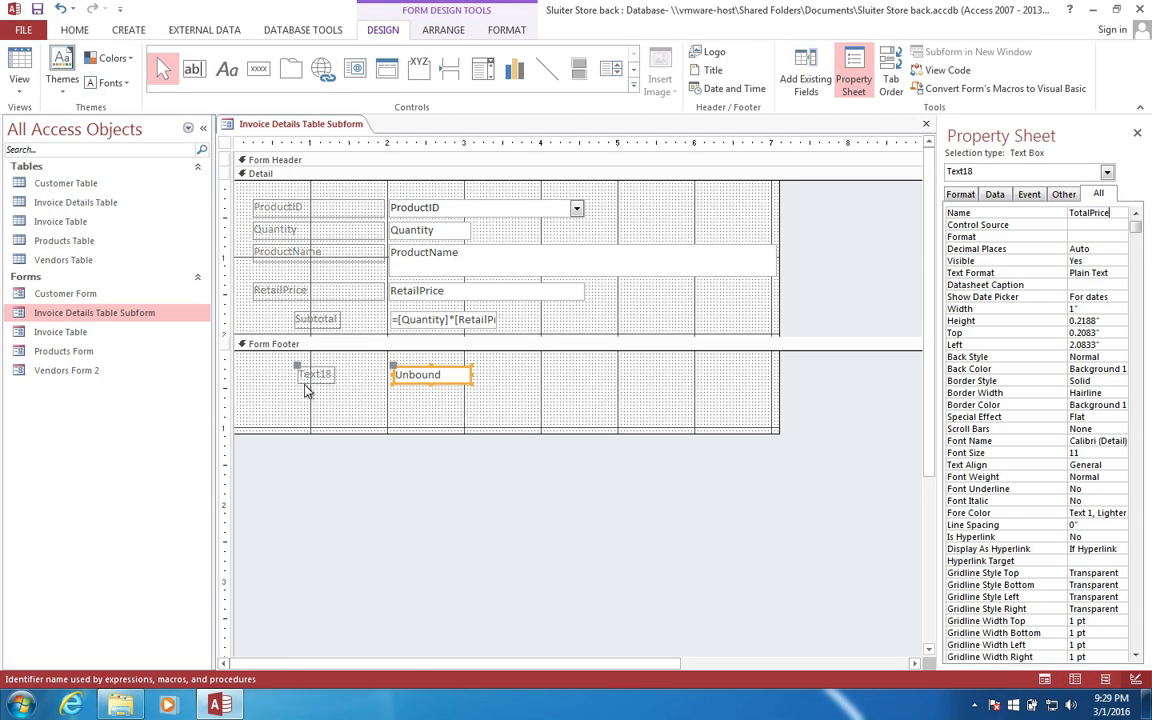
Step: Change the caption of the new footer text box's label to Total Price
click(315, 374)
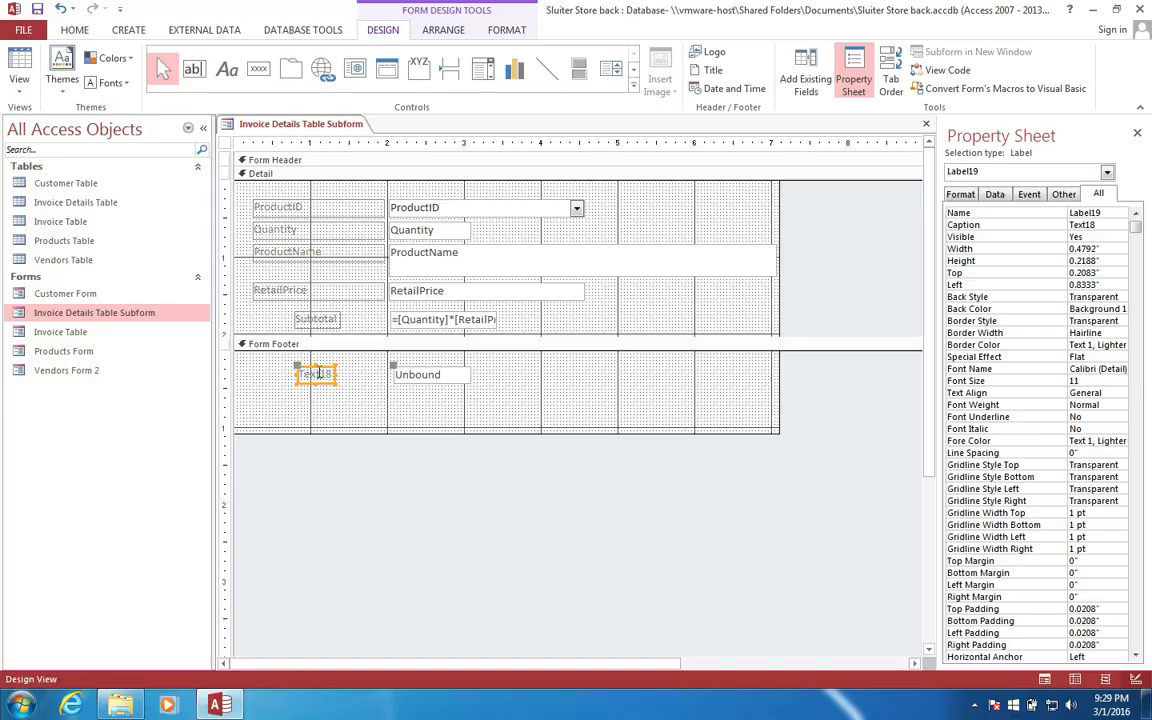
text(To)
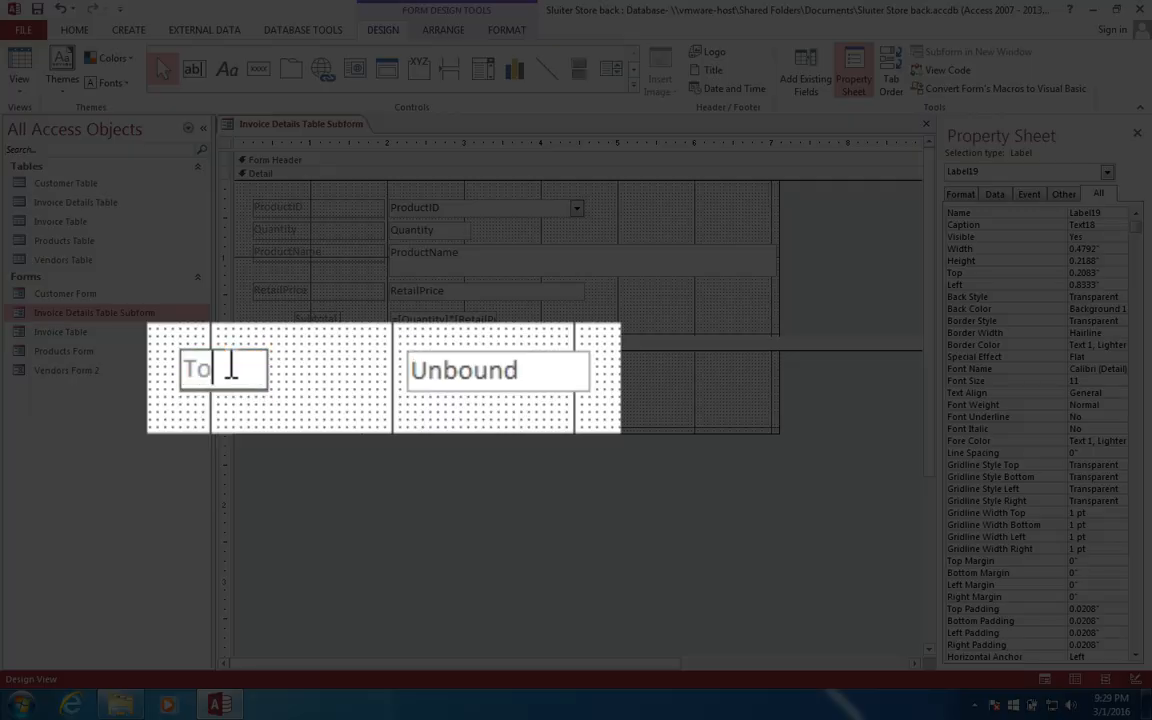
text(tal Price)
click(414, 386)
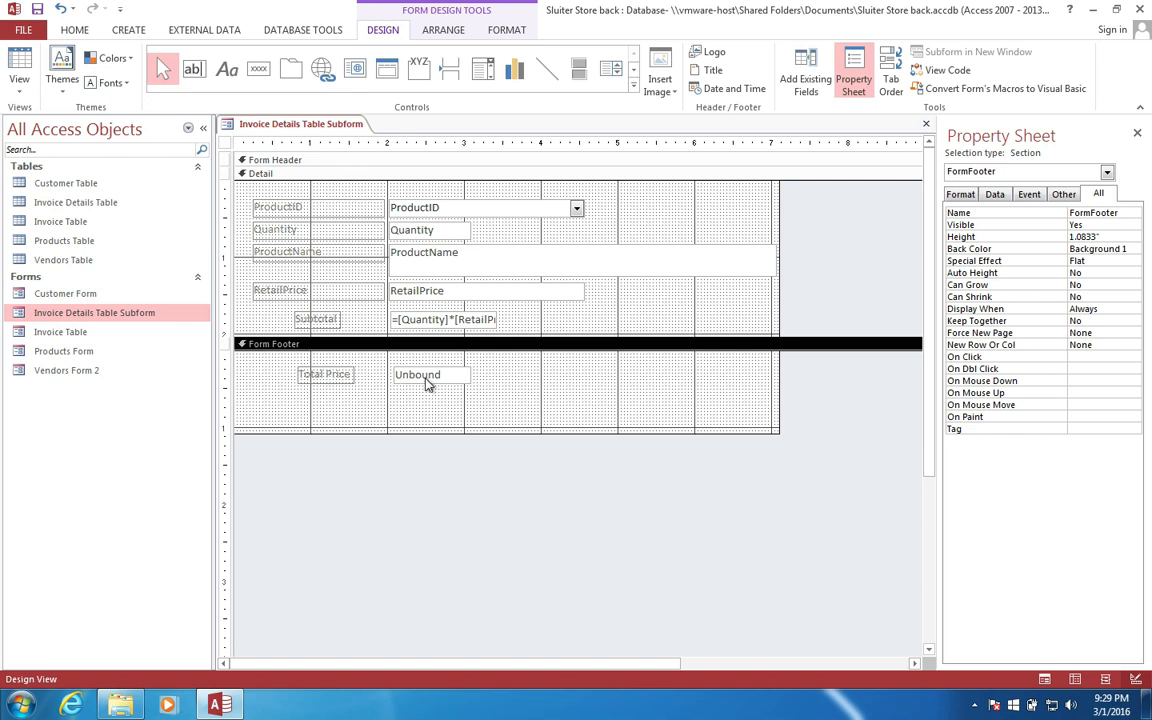
Step: Set the TotalPrice text box's control source to =Sum([Quantity]*[RetailPrice]) with the Expression Builder
click(425, 380)
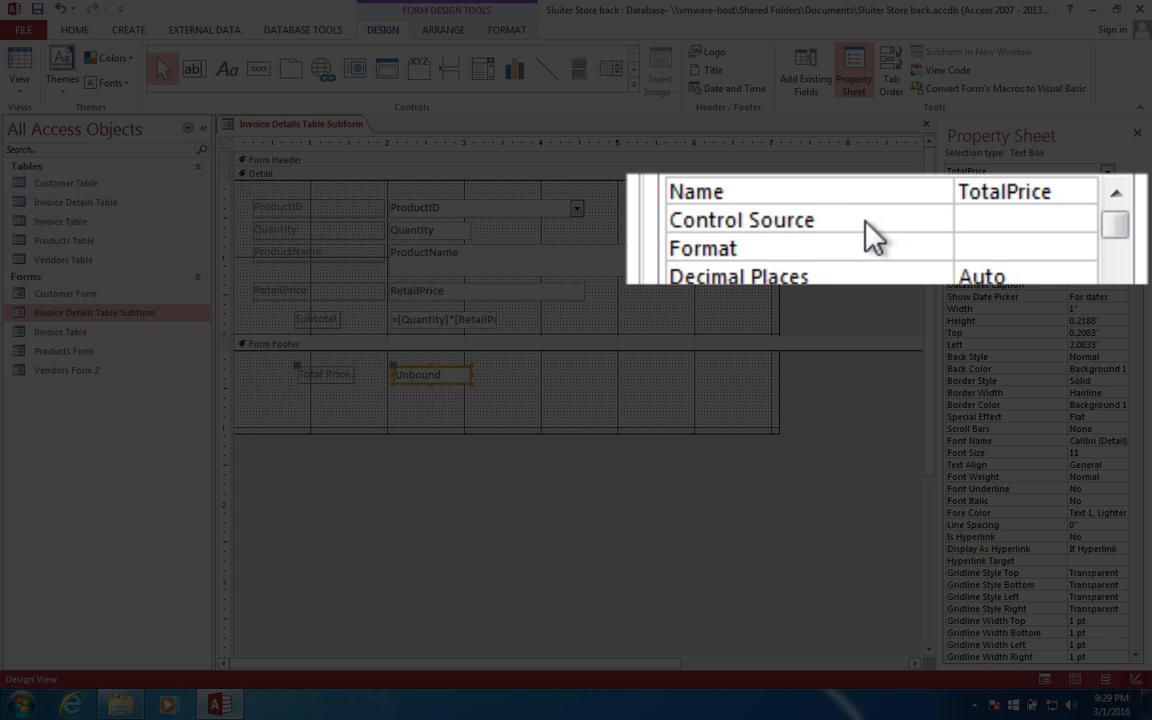
click(866, 222)
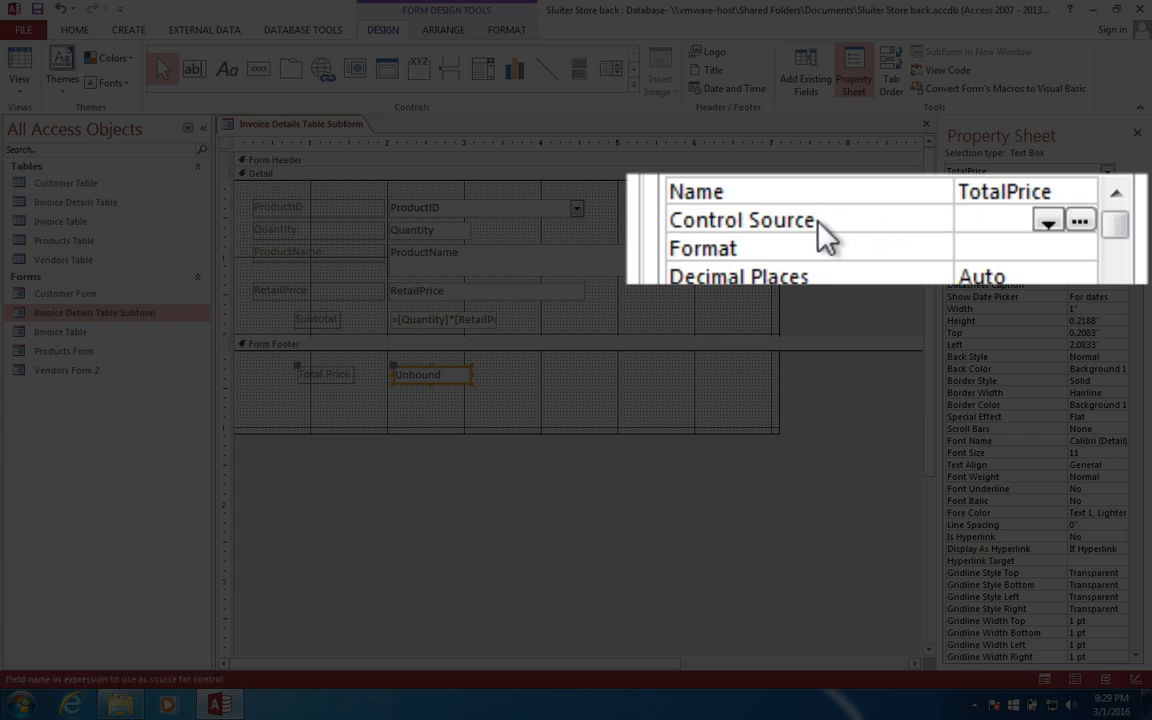
click(1048, 224)
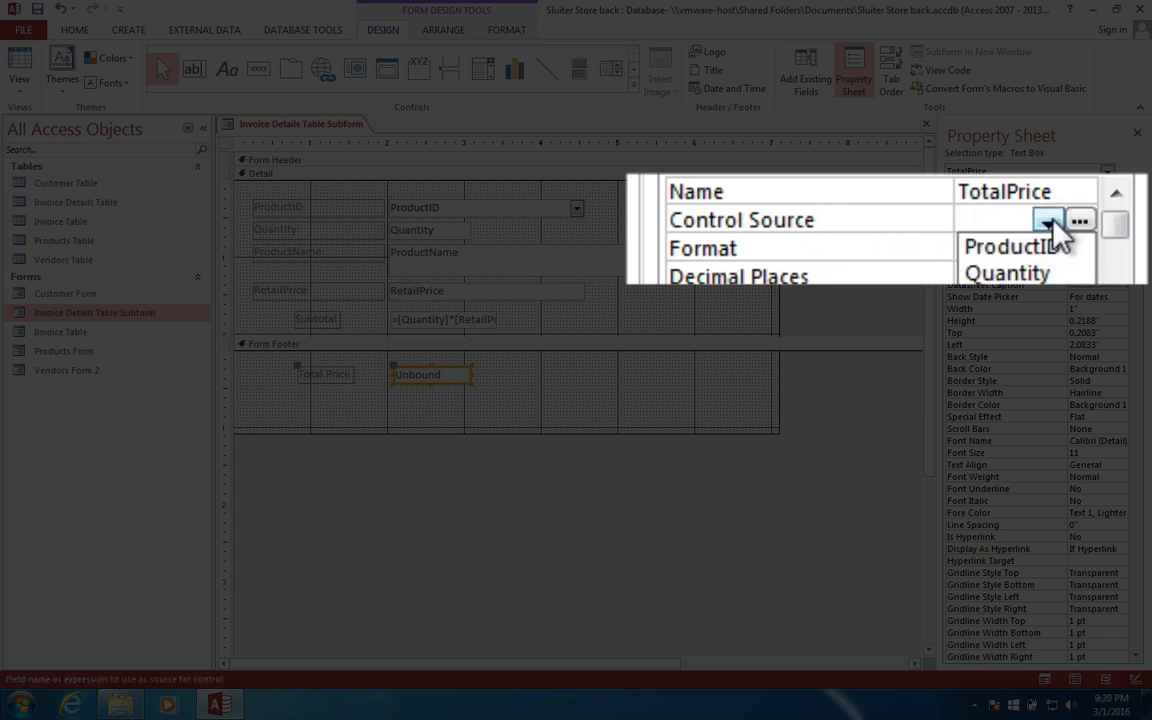
click(1050, 222)
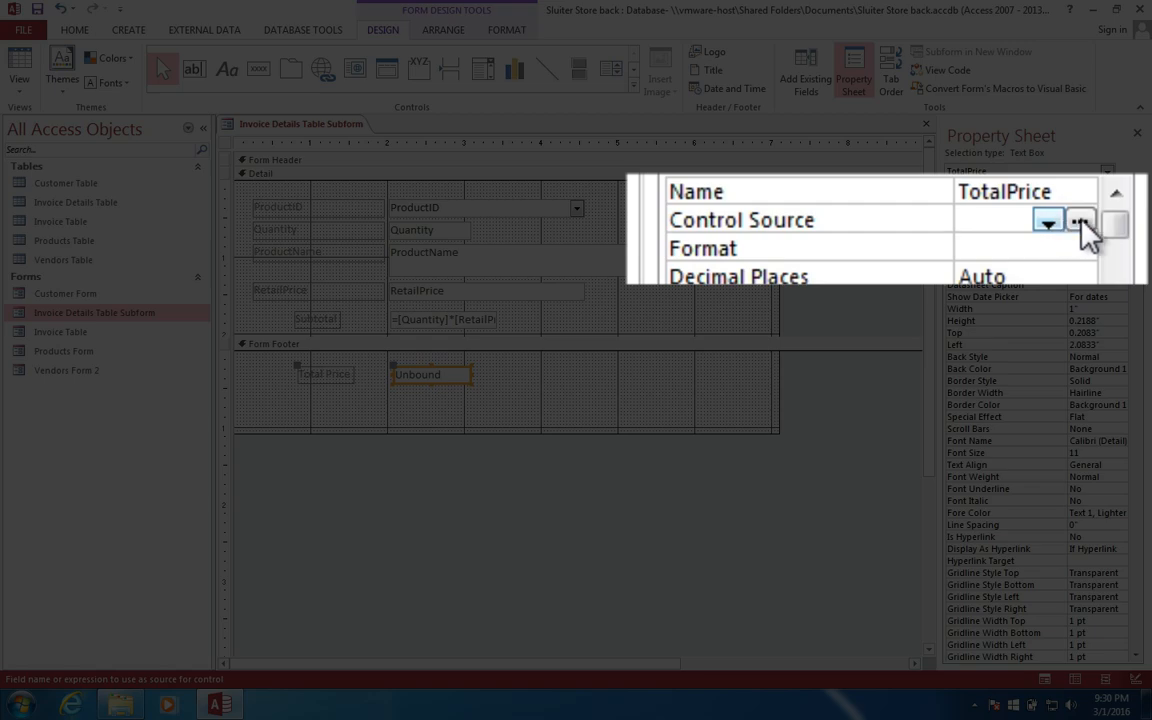
click(1121, 225)
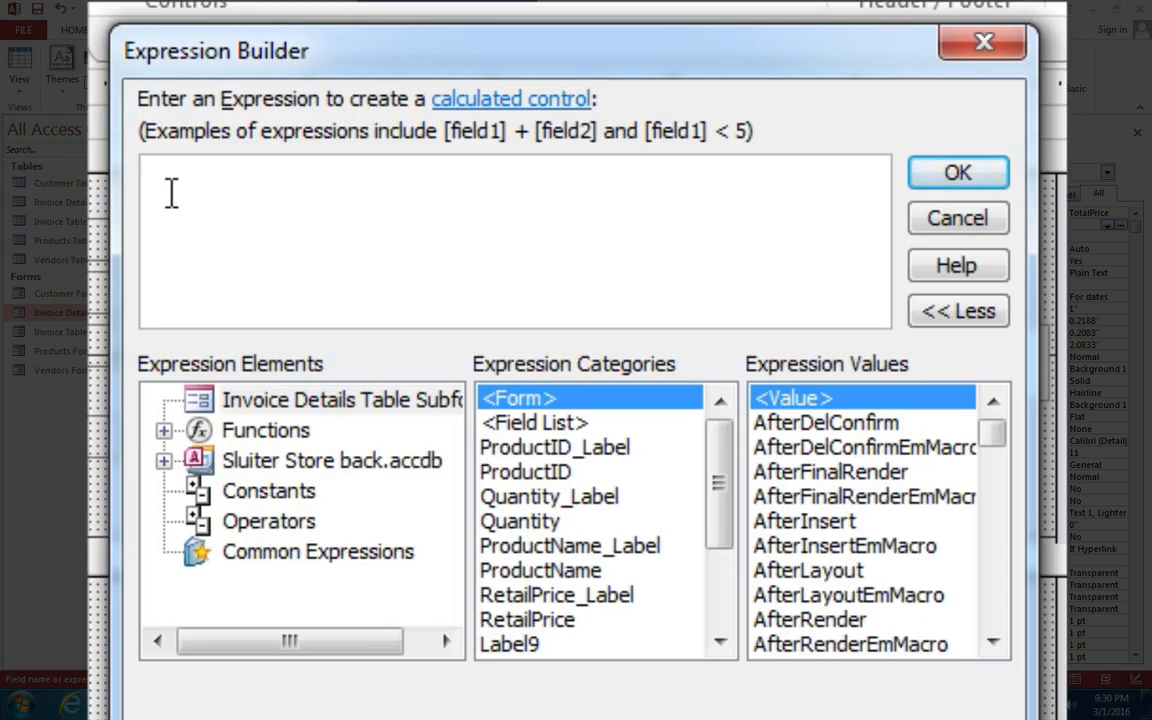
text(=sum)
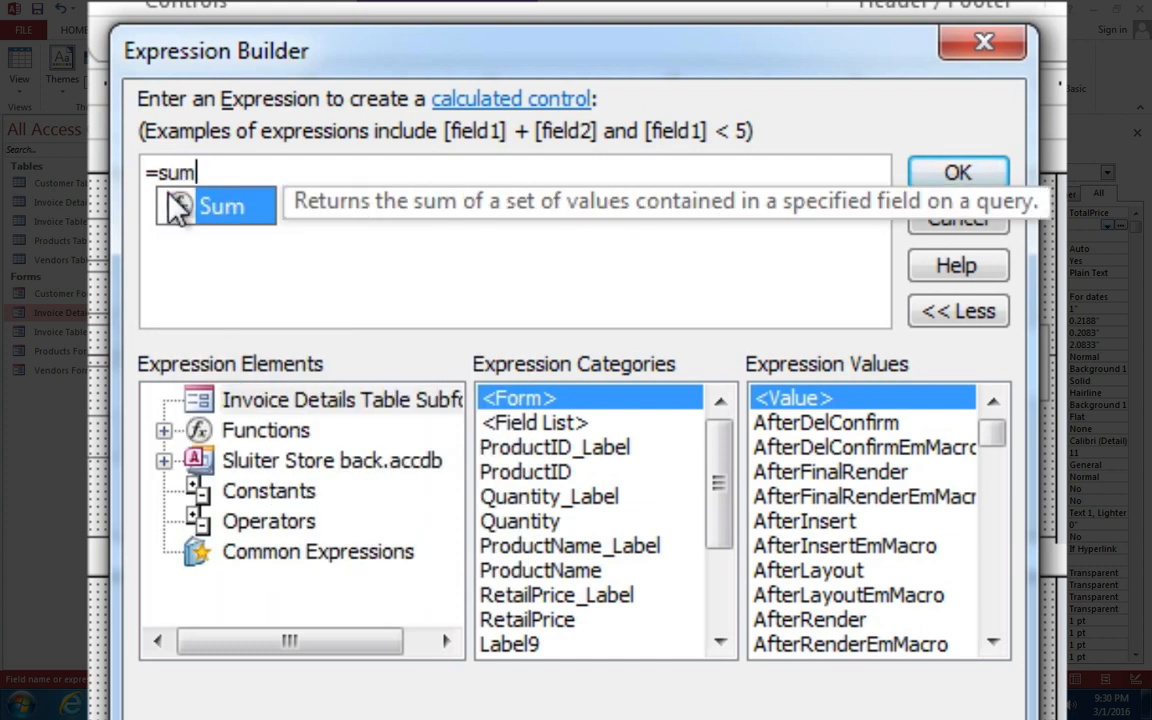
double_click(215, 211)
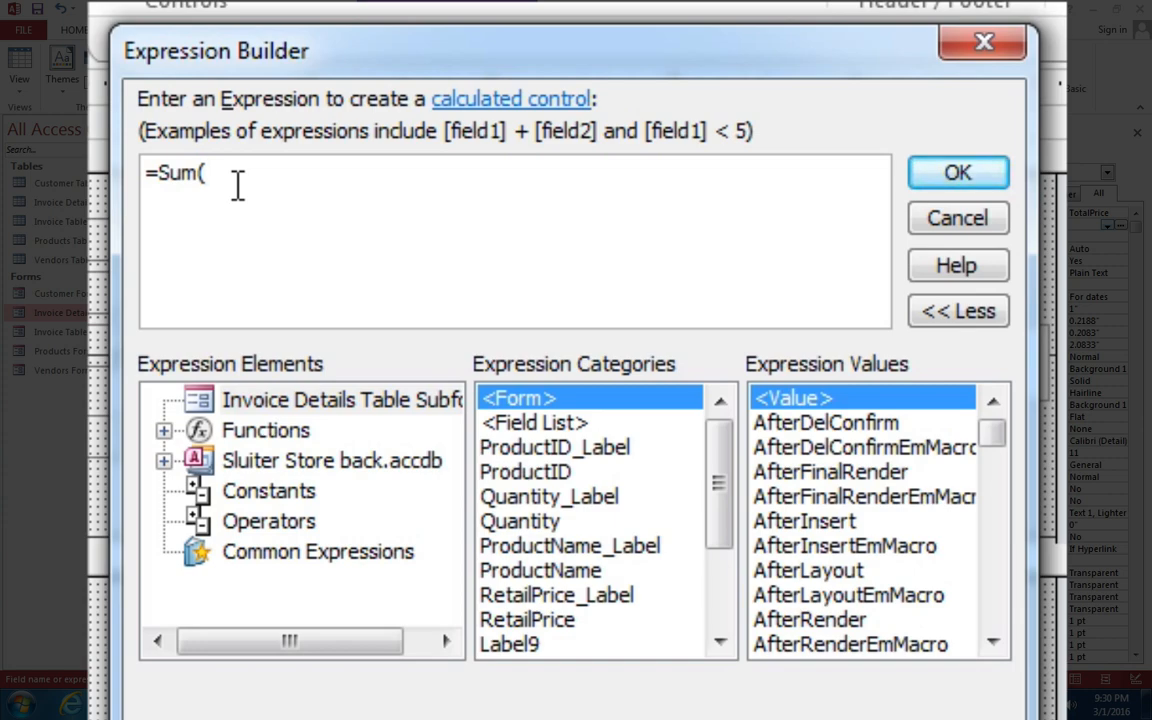
text([)
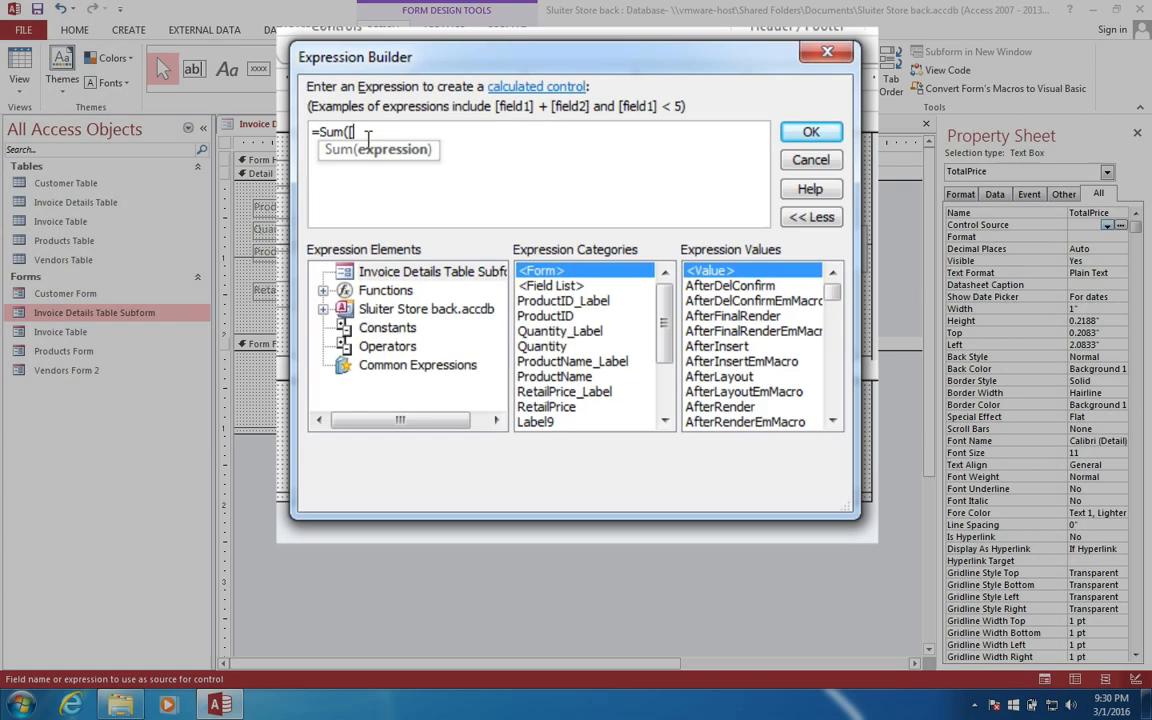
text(qu)
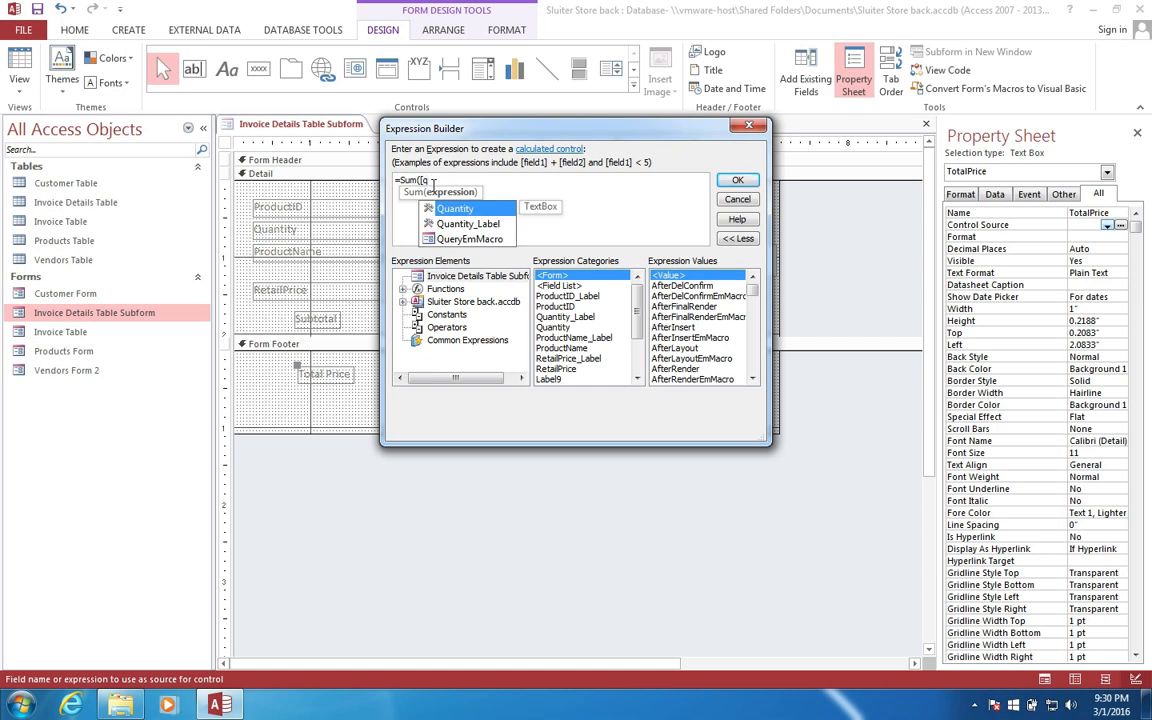
double_click(464, 209)
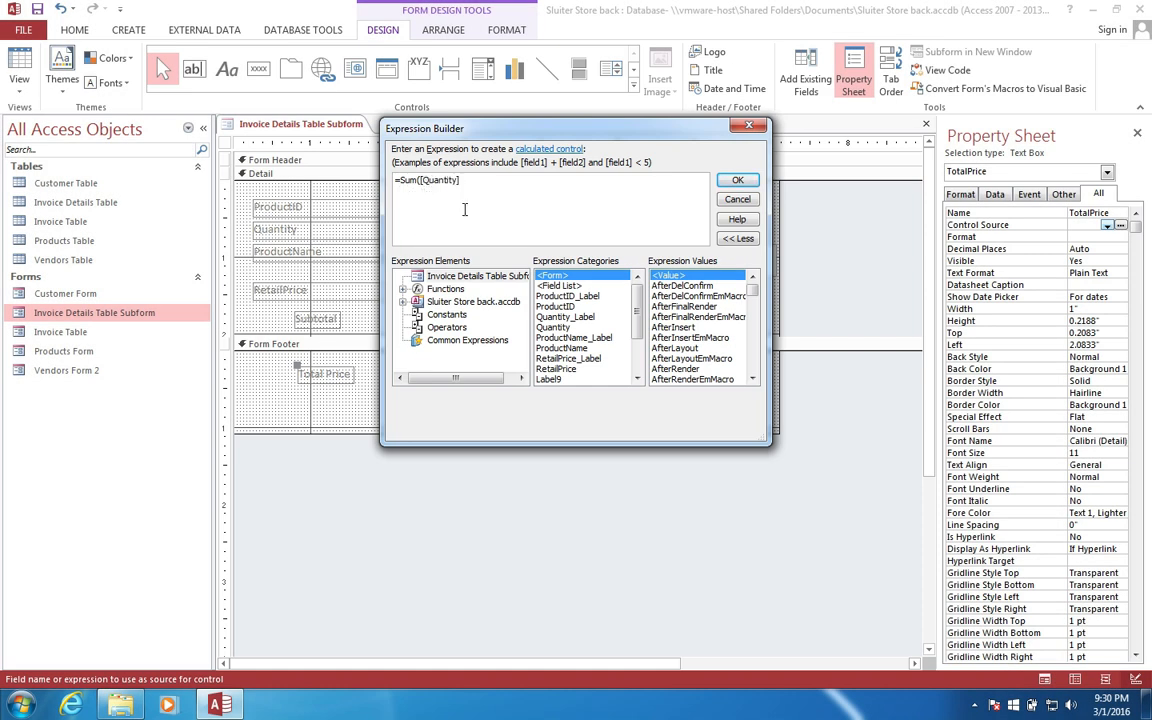
text(*[ret)
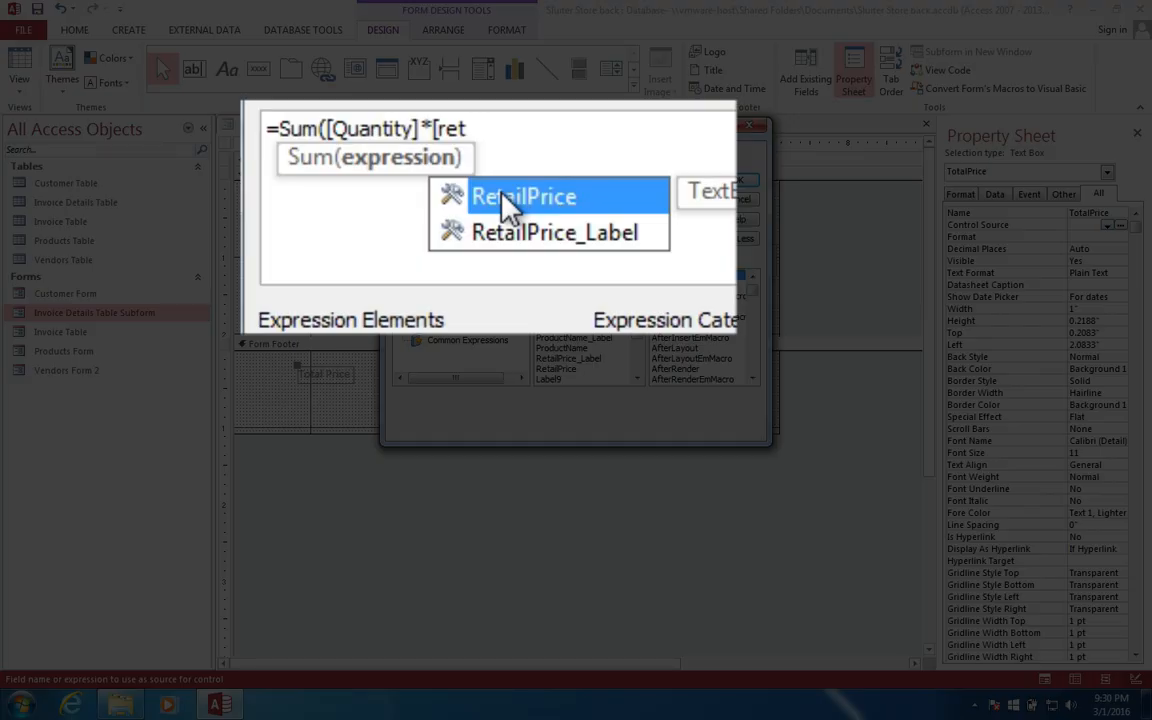
double_click(490, 208)
text())
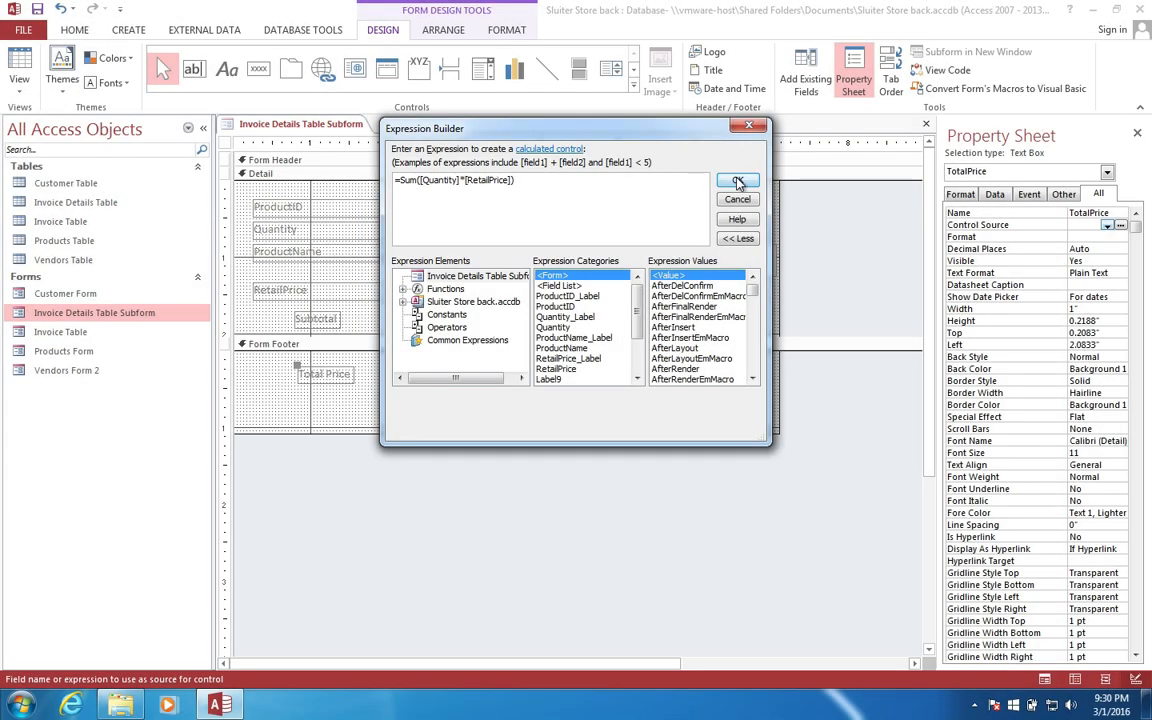
click(740, 184)
Step: Switch the subform to Form View and check the calculated Total Price field
right_click(260, 124)
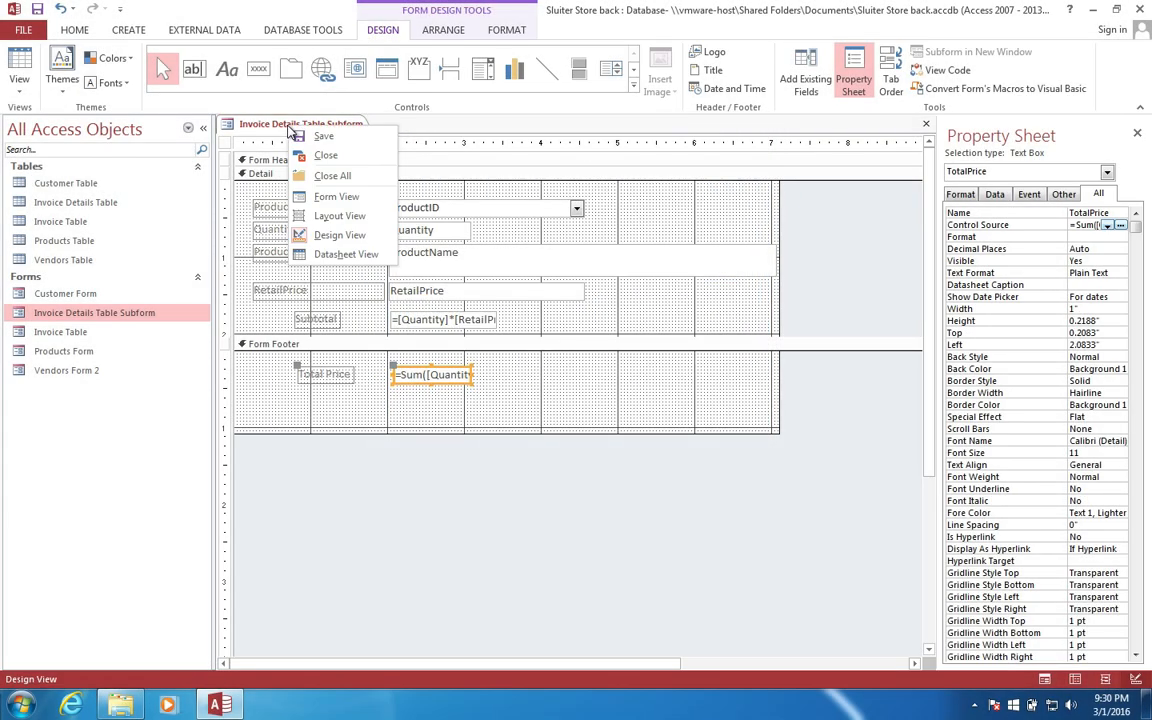
click(305, 131)
right_click(305, 128)
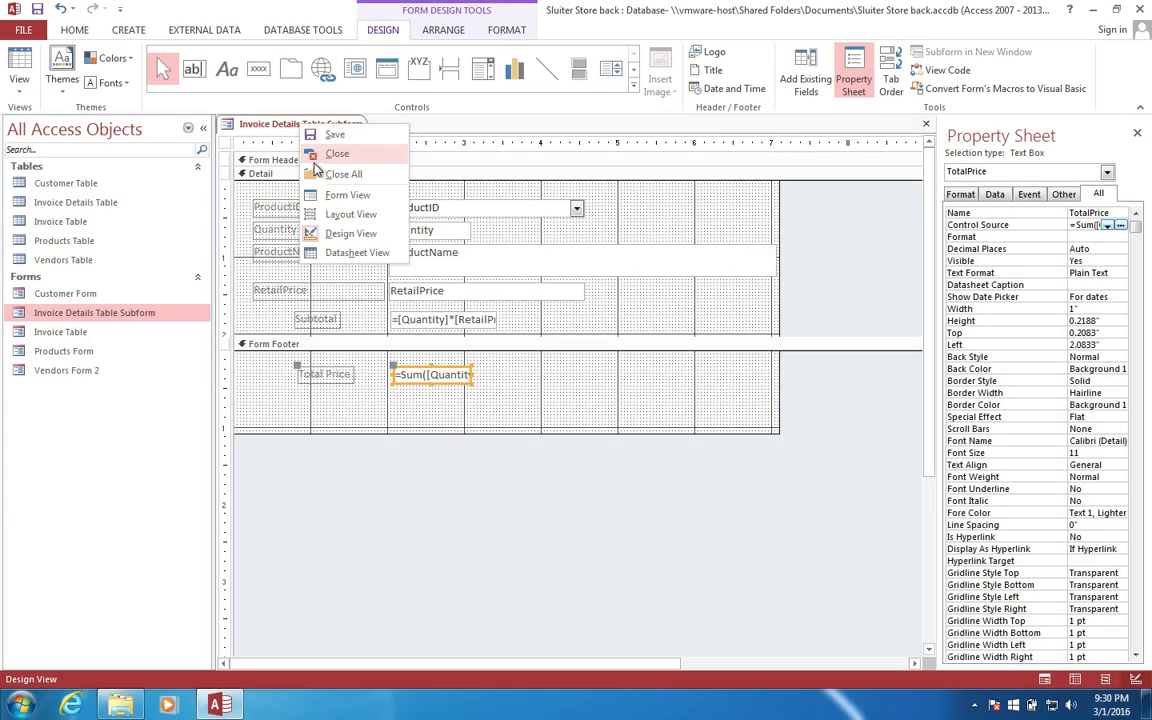
click(292, 186)
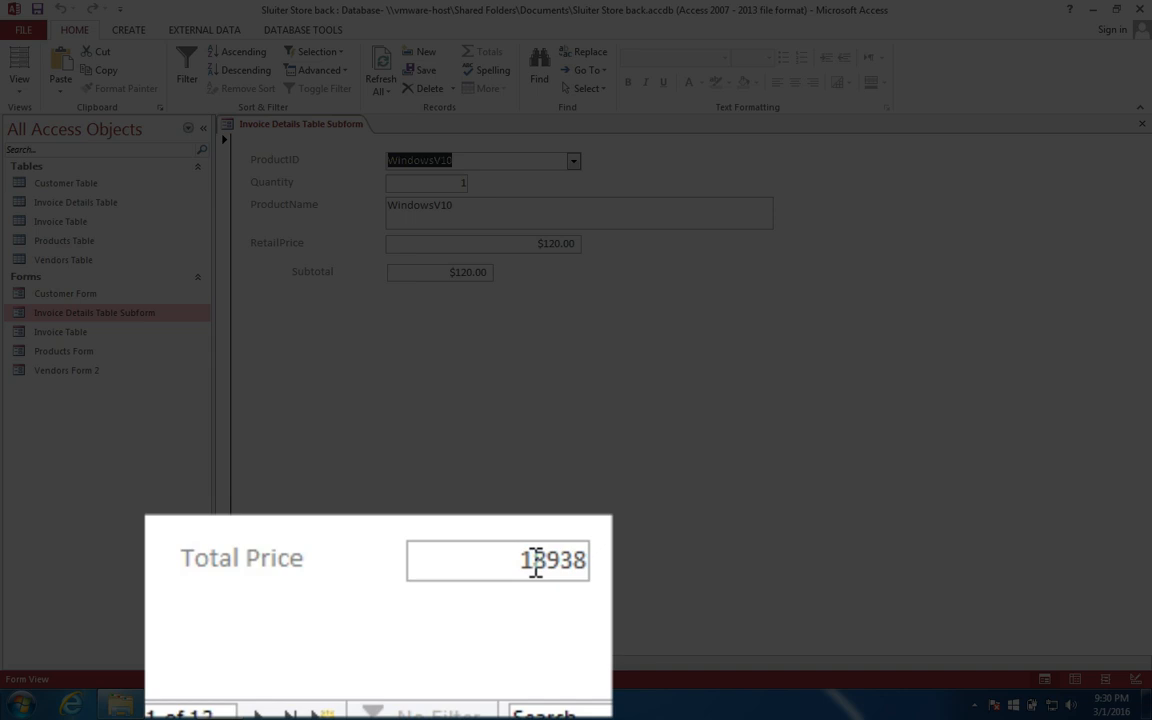
double_click(444, 597)
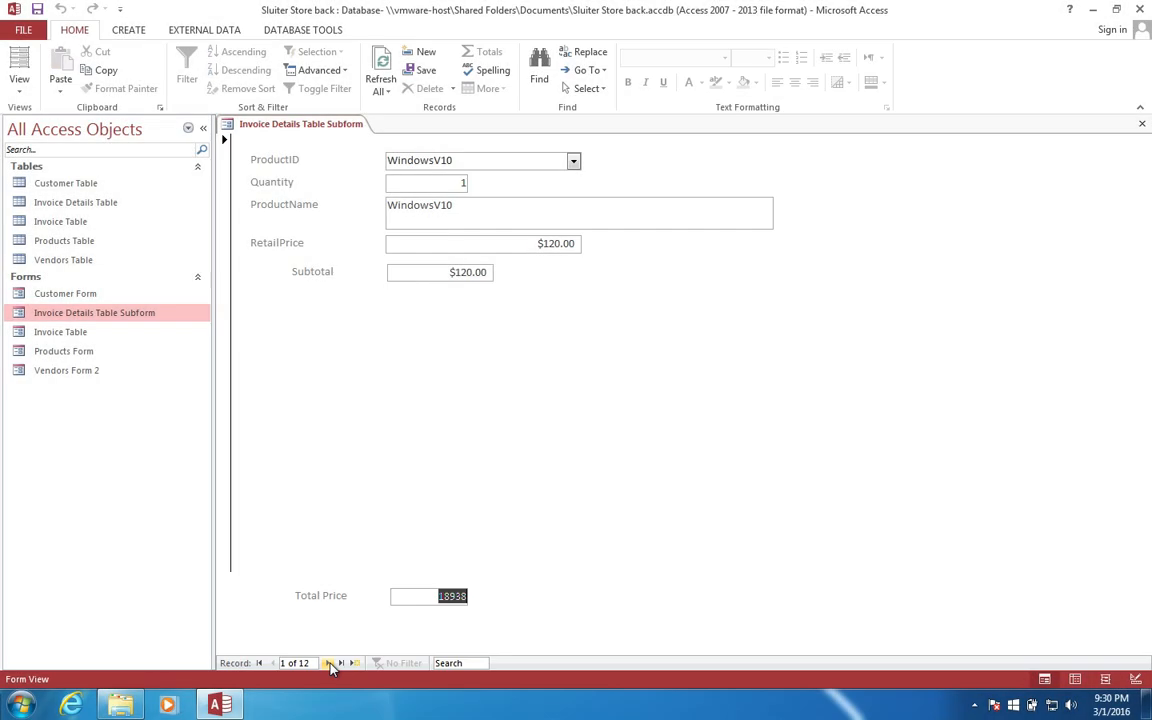
Step: Check the subform in Datasheet View and Form View for the Total Price field, and return to Design View
right_click(320, 125)
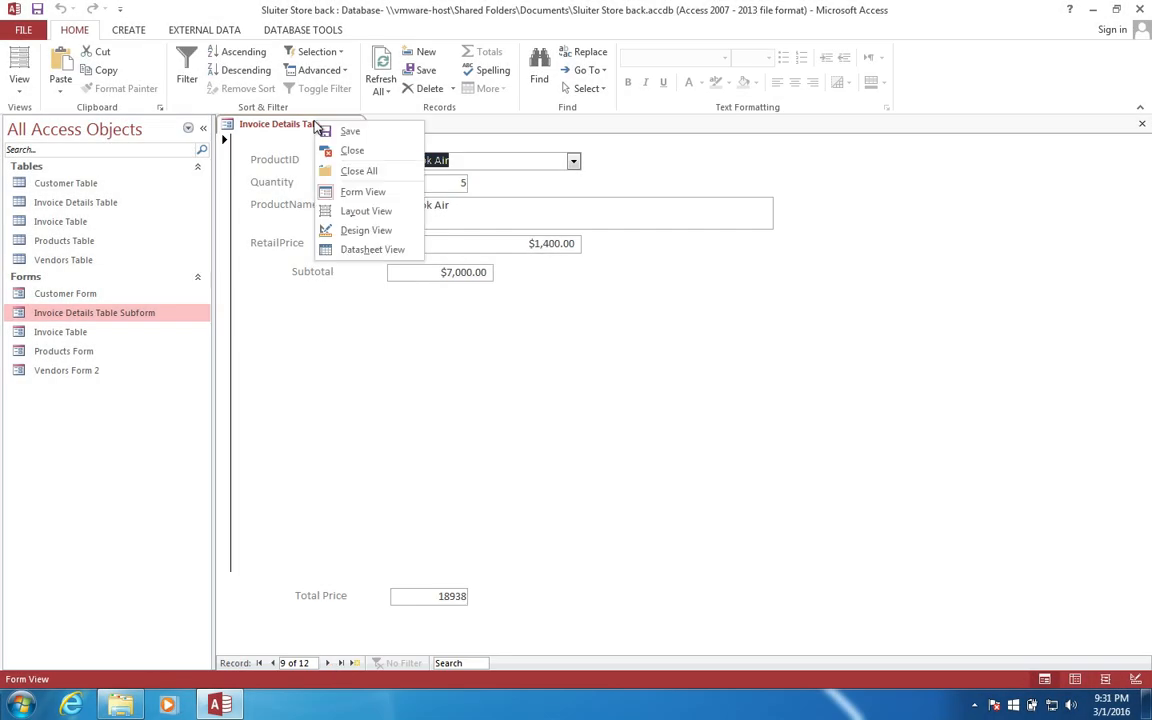
click(352, 250)
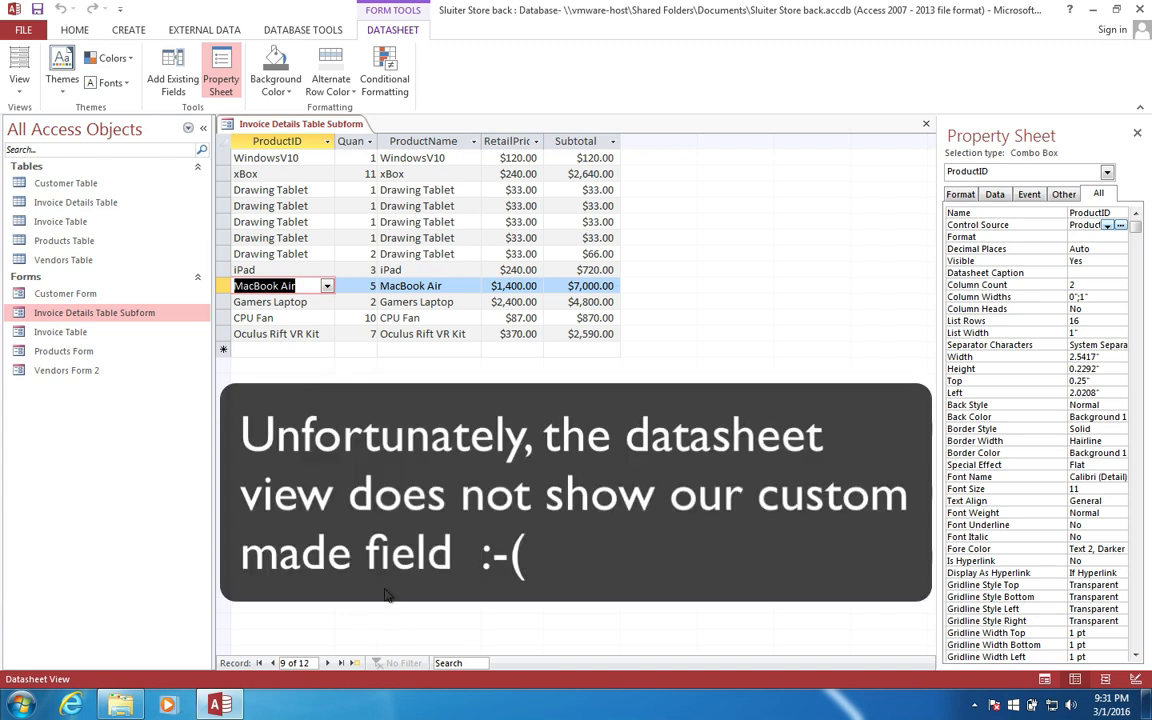
right_click(290, 126)
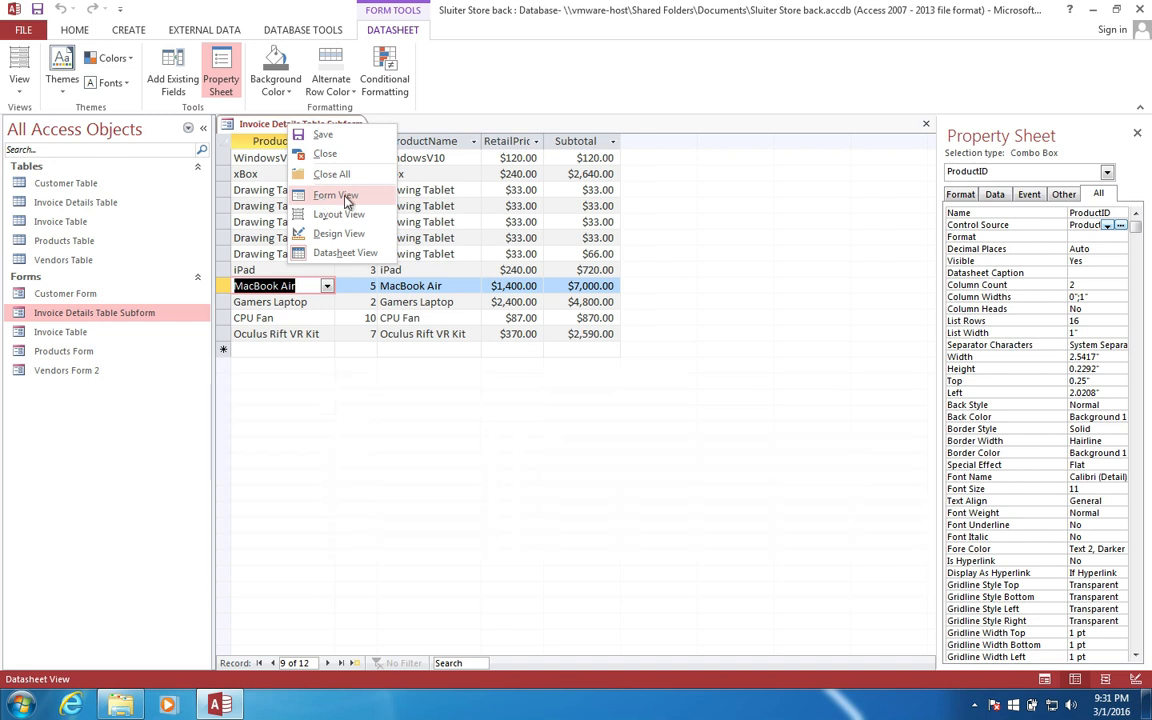
click(346, 196)
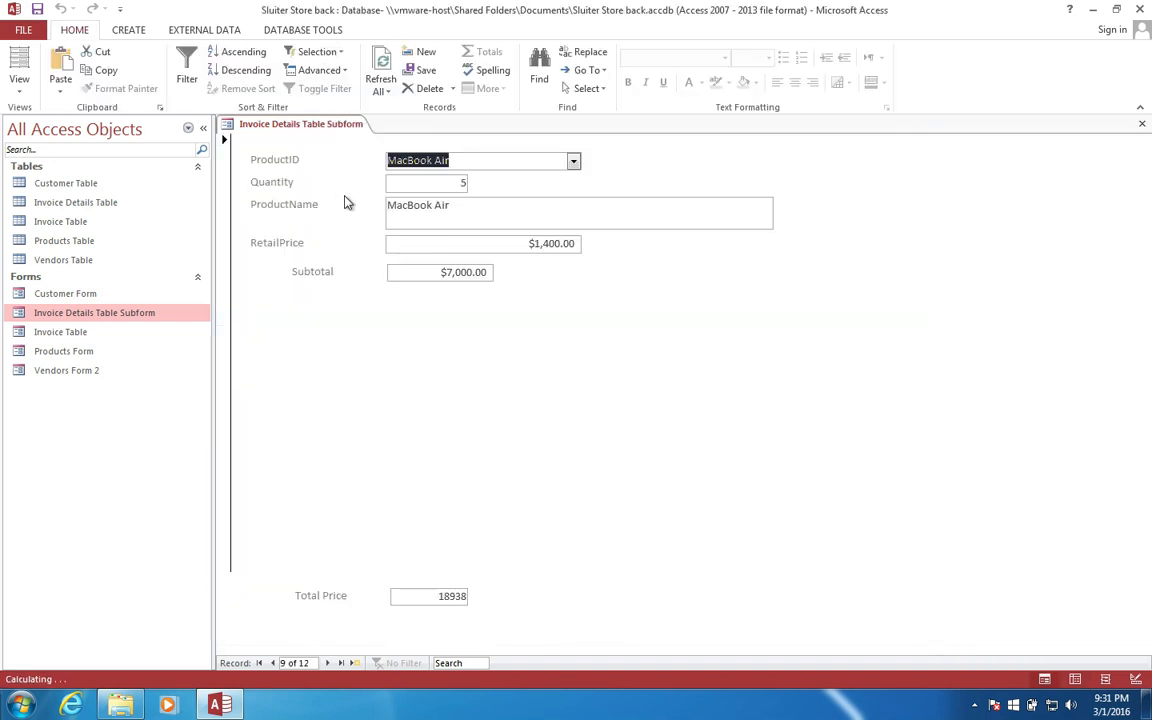
right_click(328, 132)
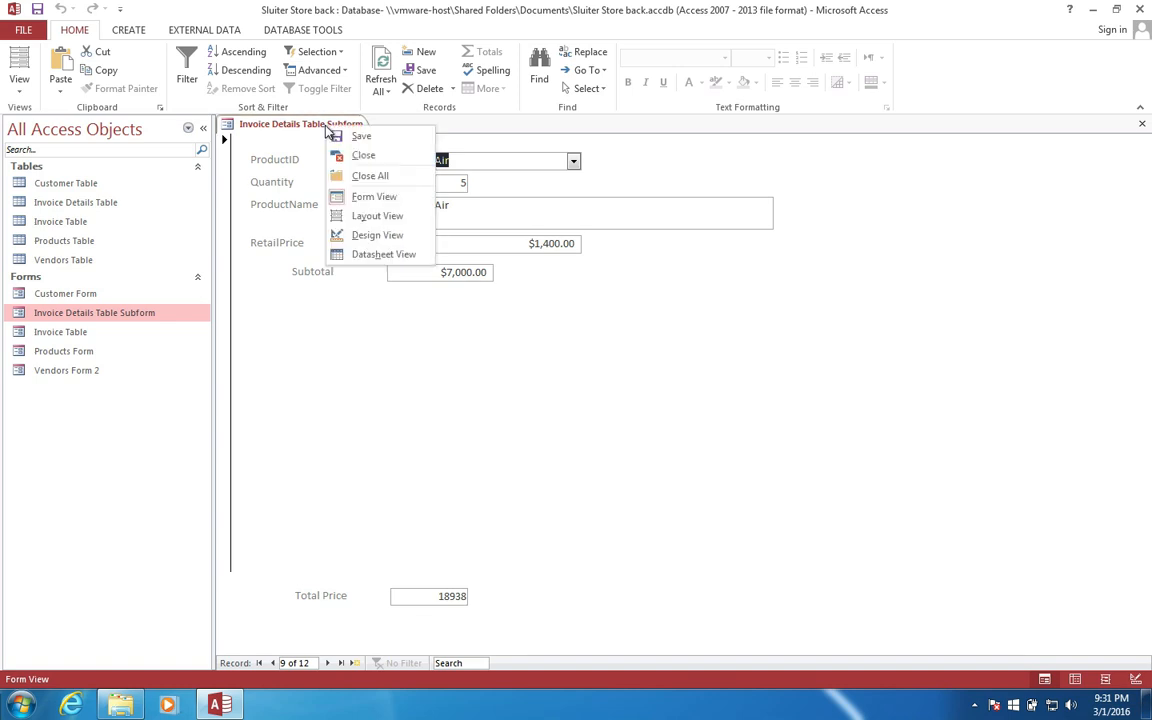
click(363, 240)
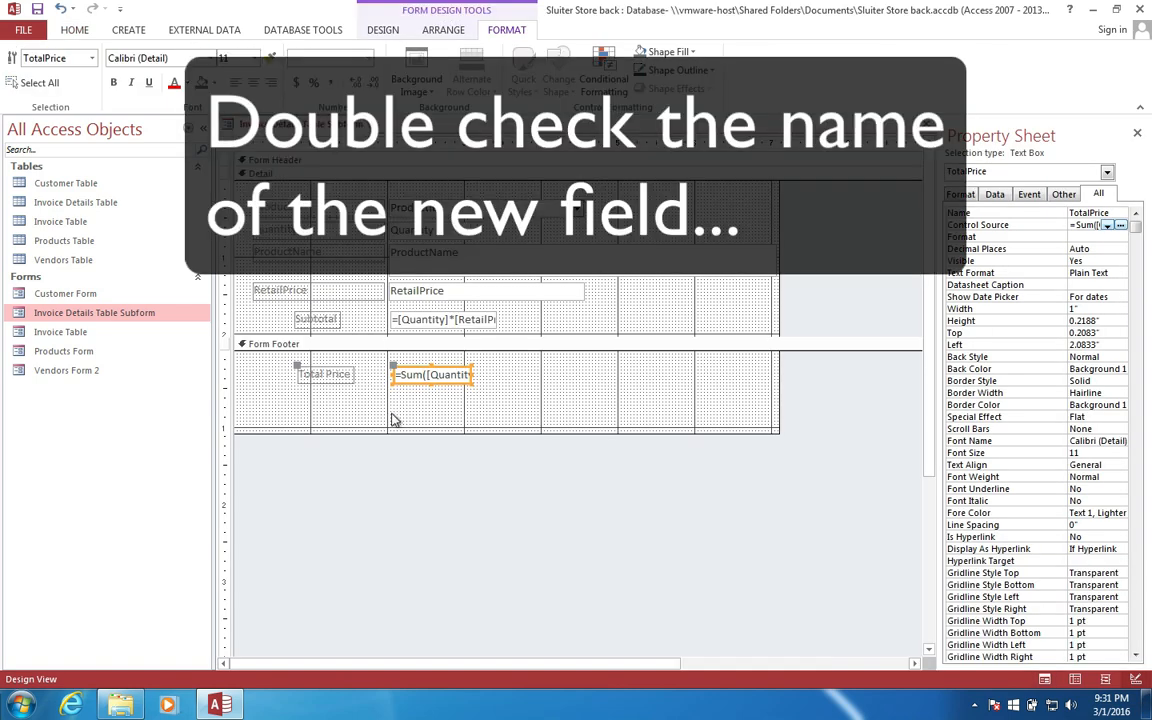
Step: Check the name of the Total Price text box, and close the Invoice Details Table Subform, saving its design changes
click(406, 389)
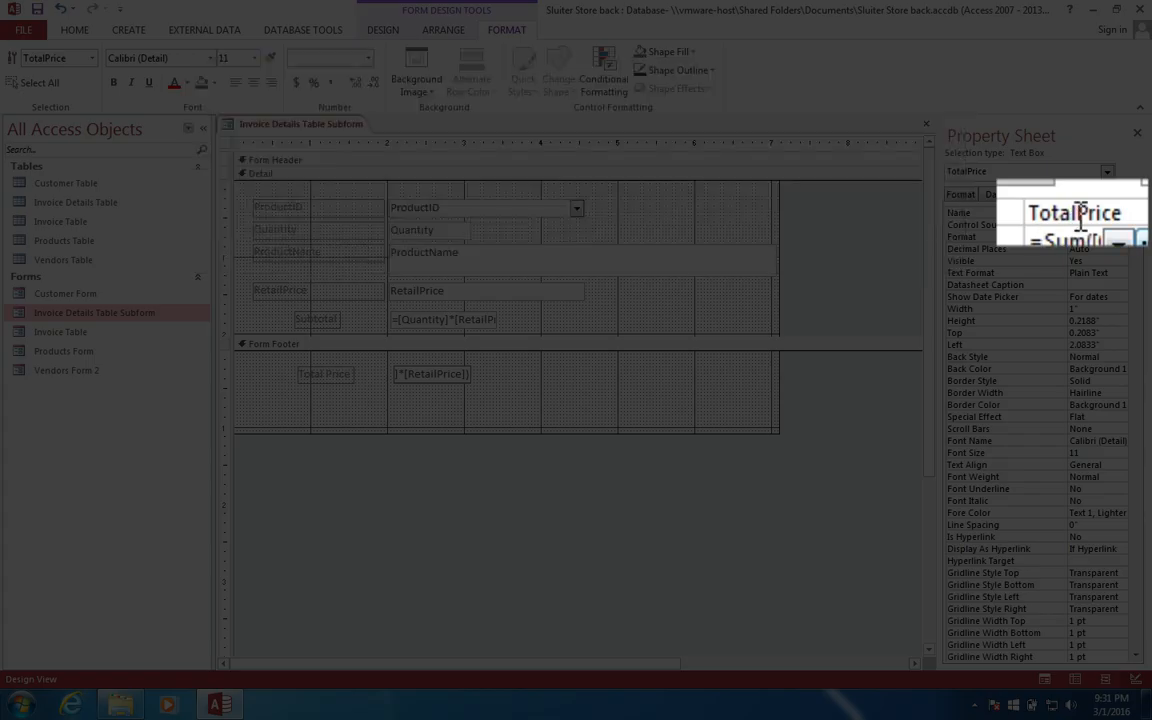
click(1083, 214)
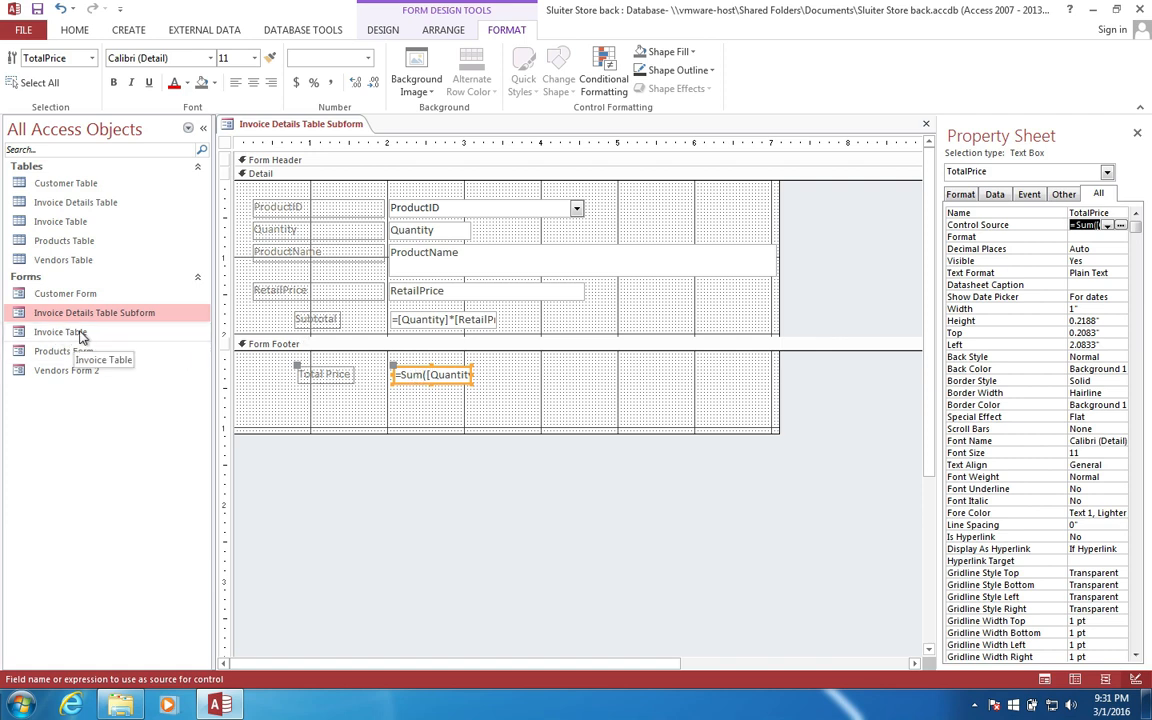
right_click(273, 133)
click(292, 156)
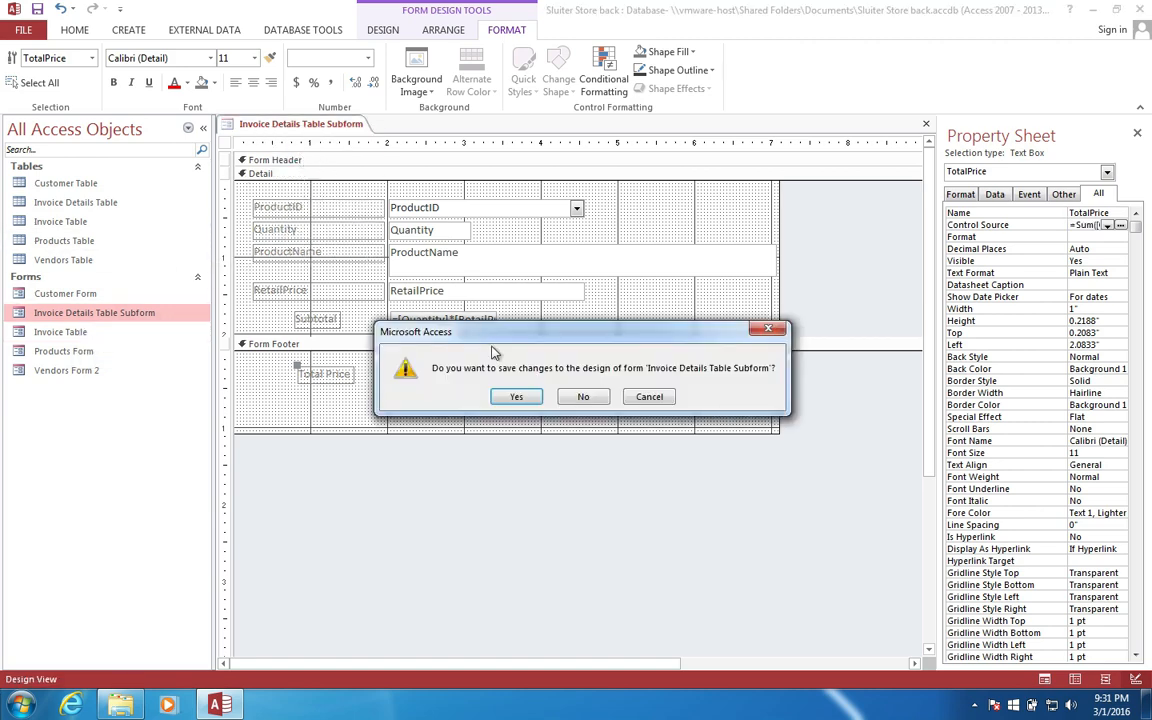
click(514, 398)
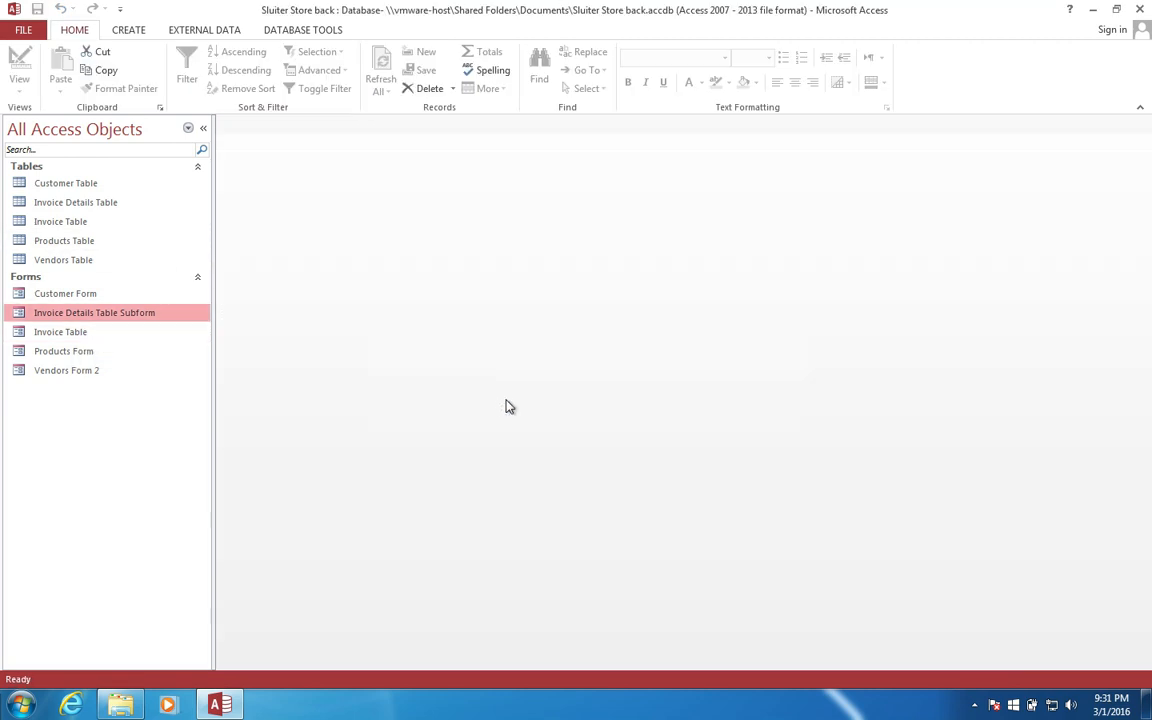
Step: Open the Invoice Table form in Design View and shorten its Detail section slightly to move the main form footer up
click(67, 341)
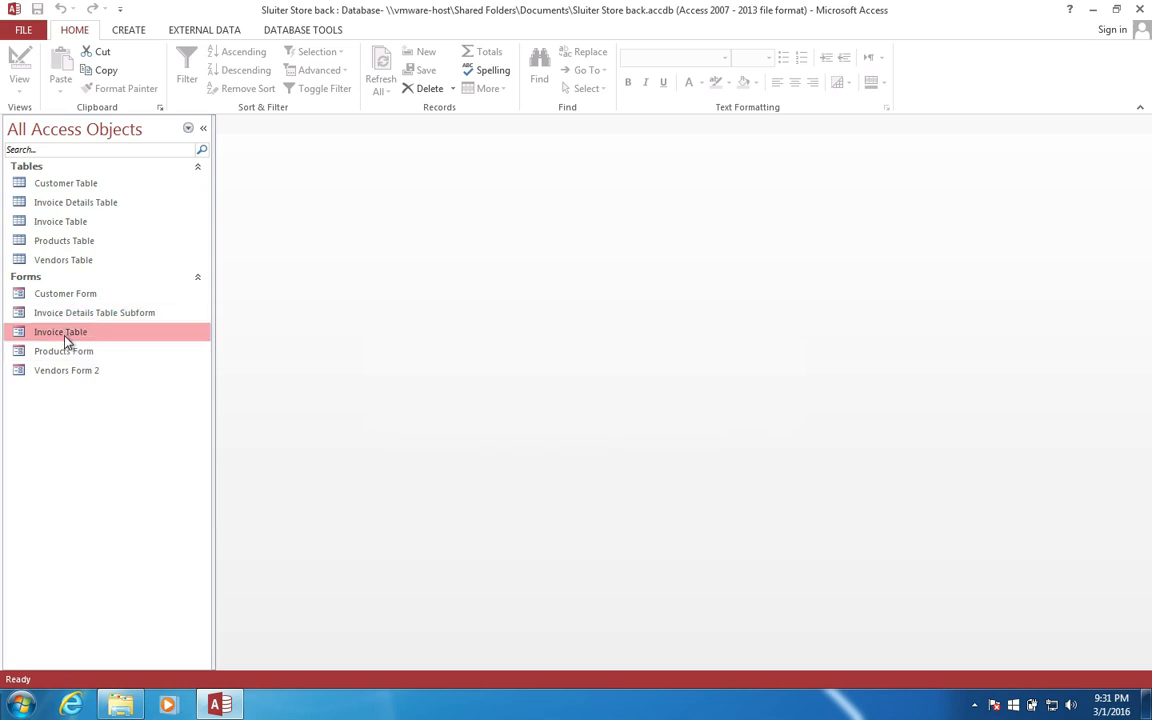
right_click(67, 341)
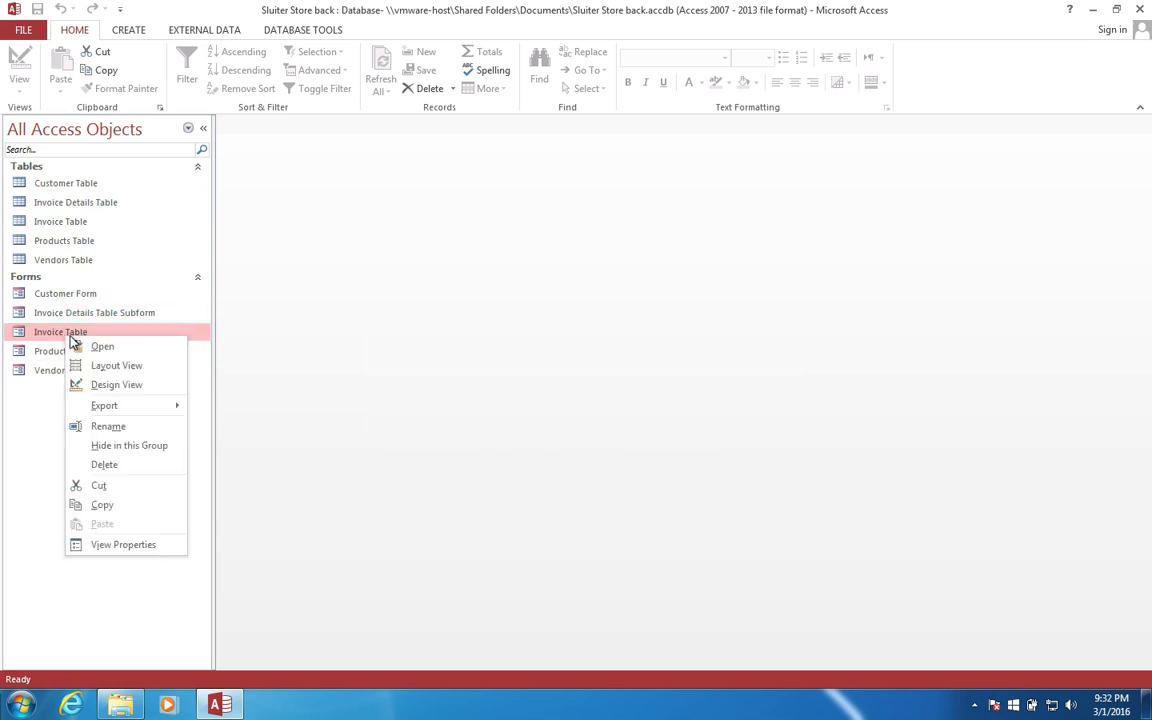
click(113, 386)
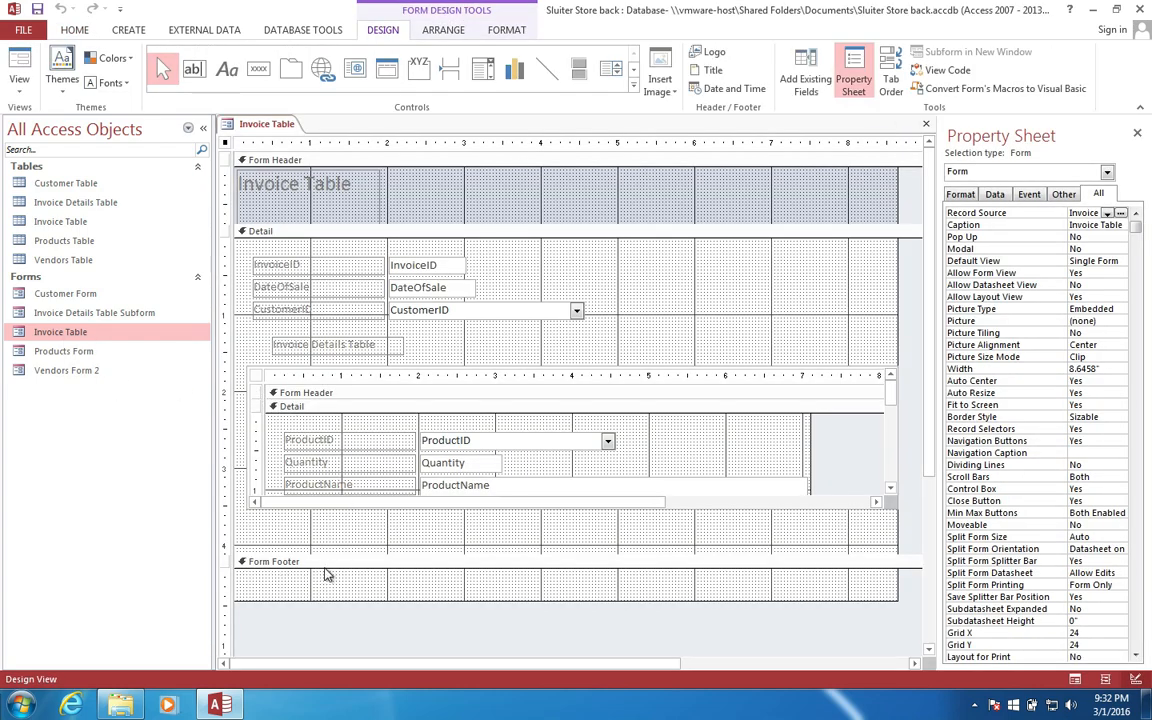
drag(336, 555, 337, 530)
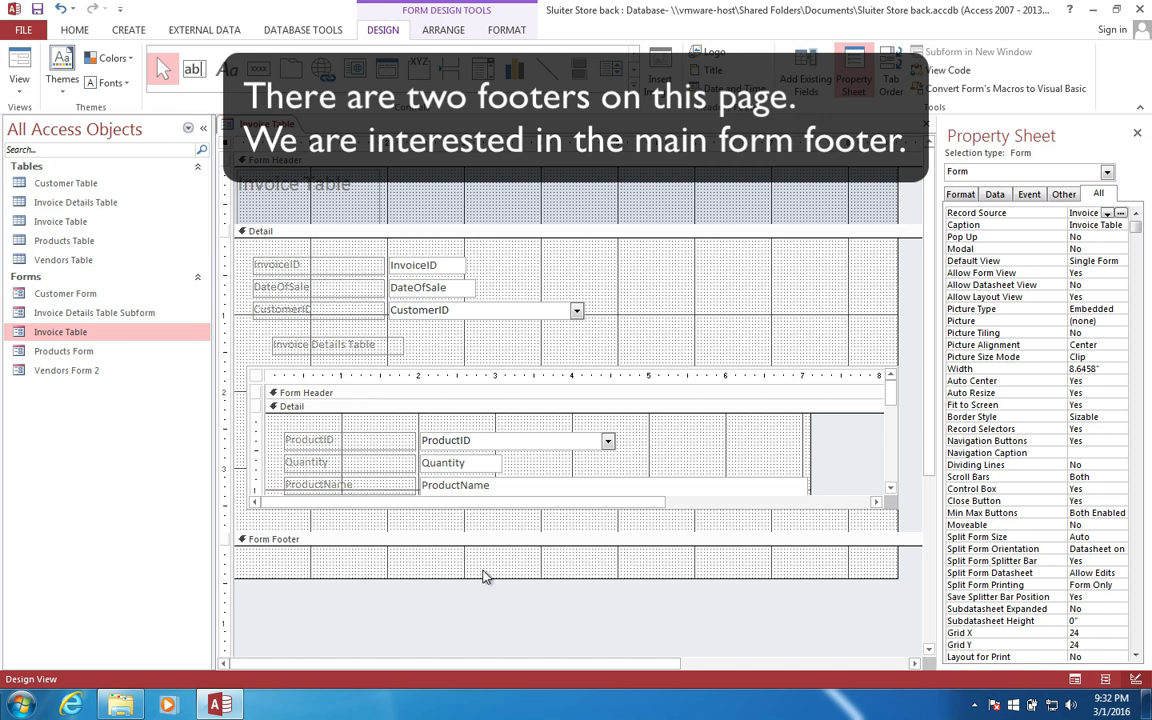
Step: Add a text box to the main Invoice Table form's footer, below the subform
click(891, 400)
drag(891, 400, 895, 458)
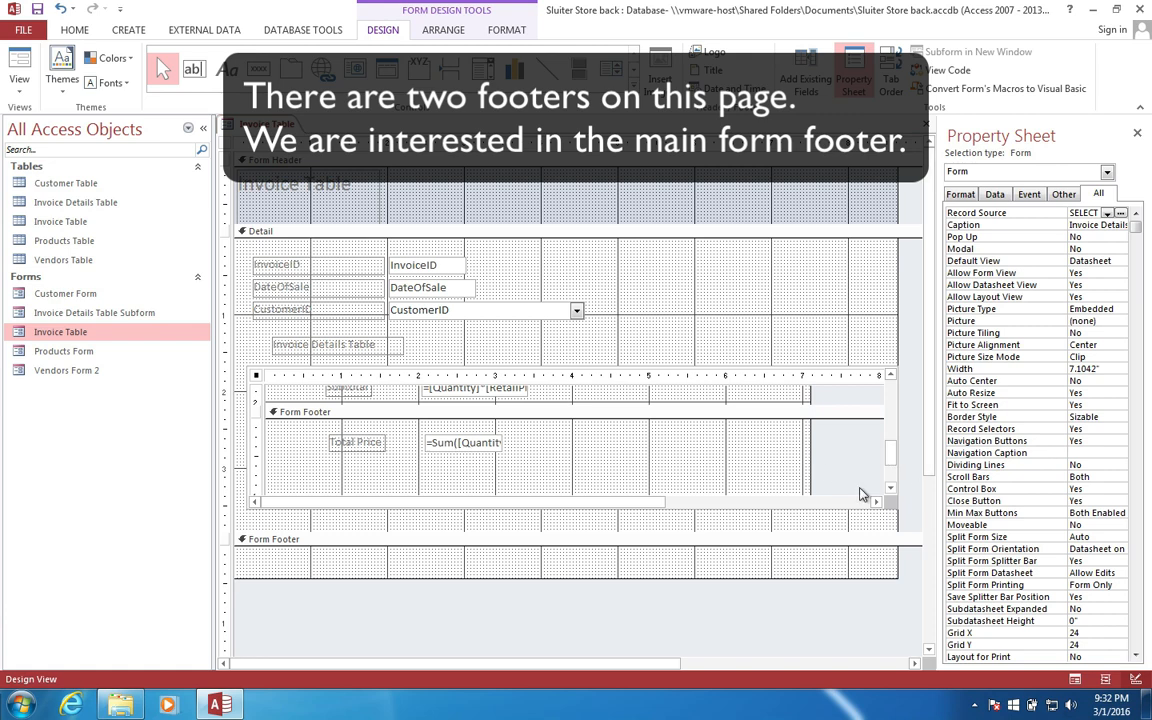
click(437, 563)
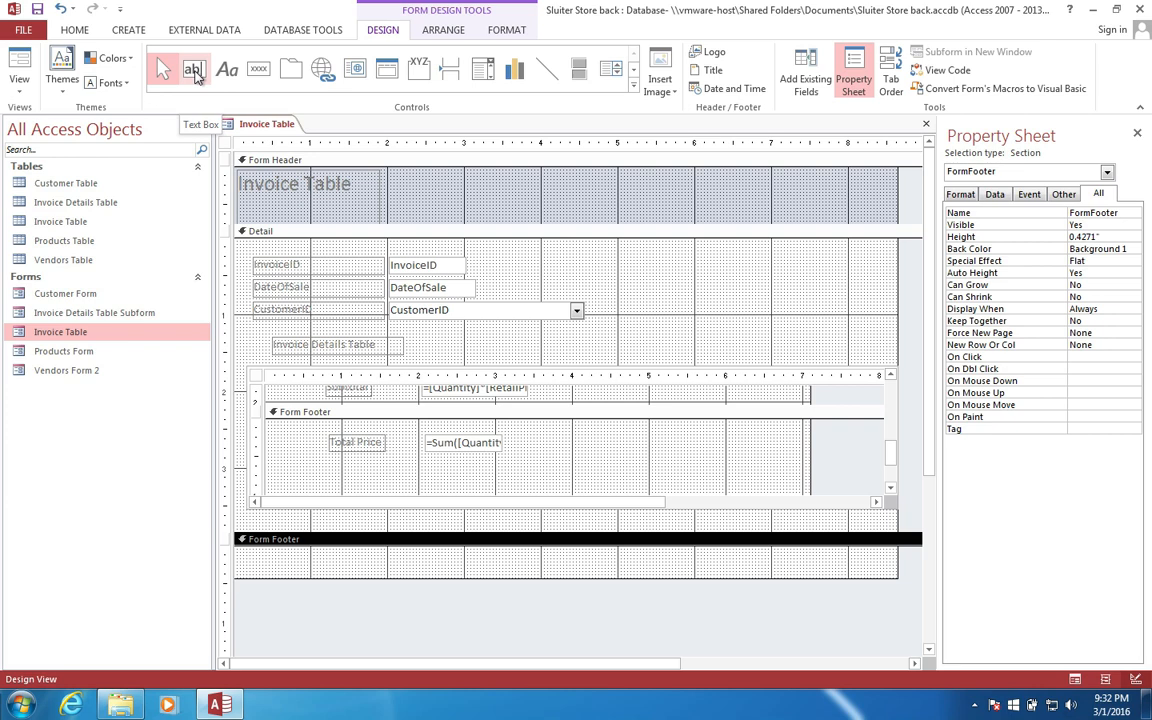
click(194, 72)
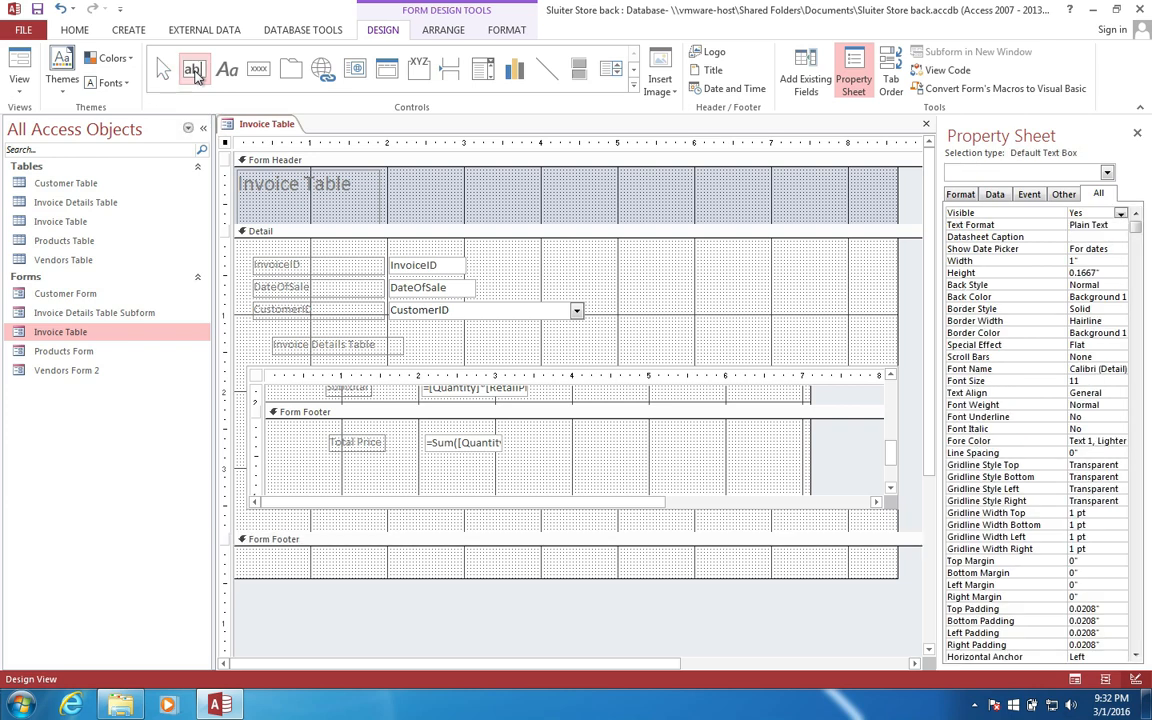
click(430, 553)
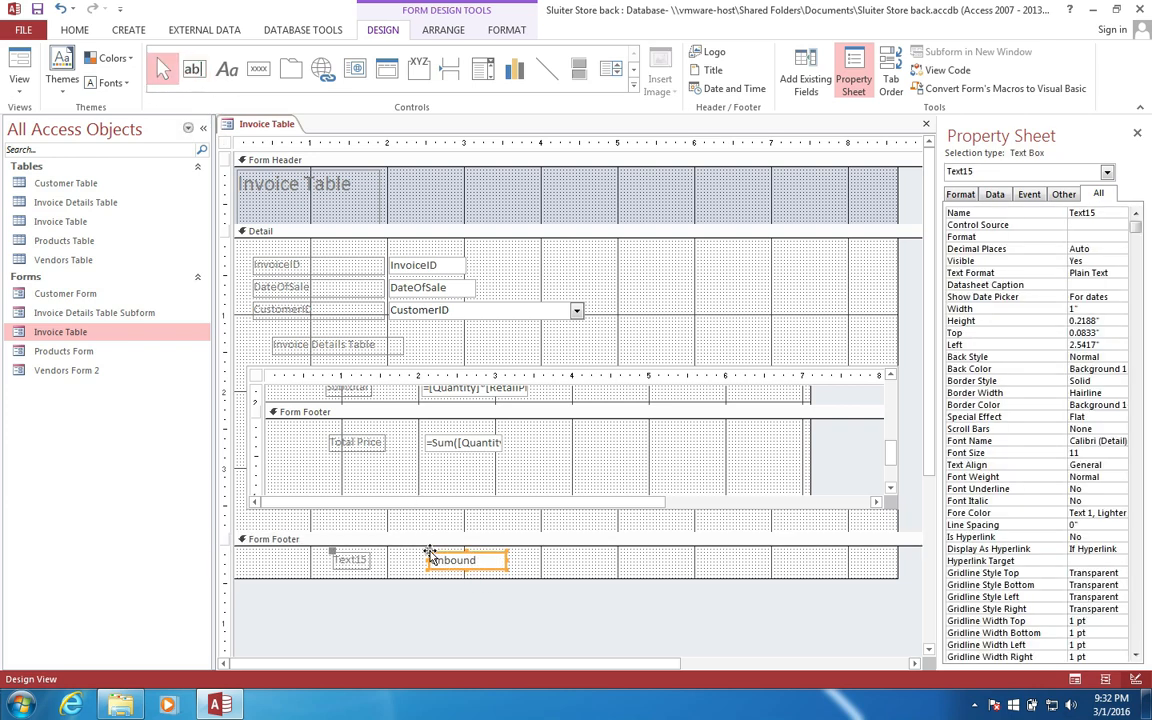
Step: Change the caption of the new main-footer text box's label to Order Total
click(355, 560)
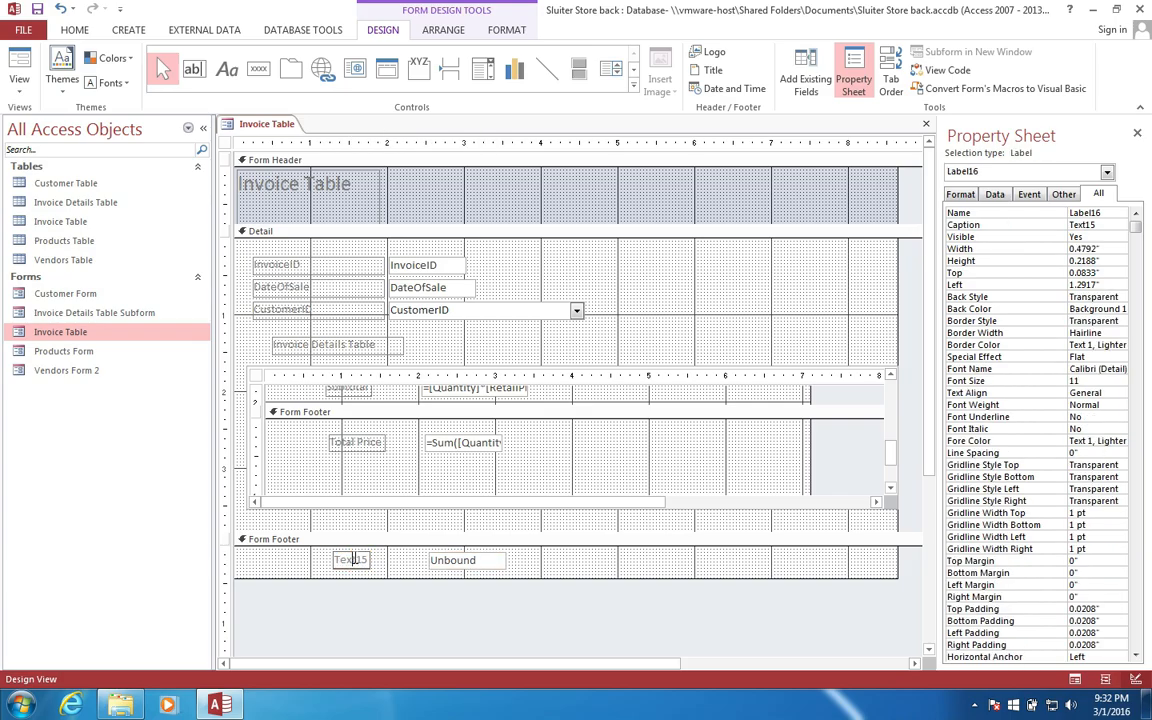
double_click(352, 560)
text(Or)
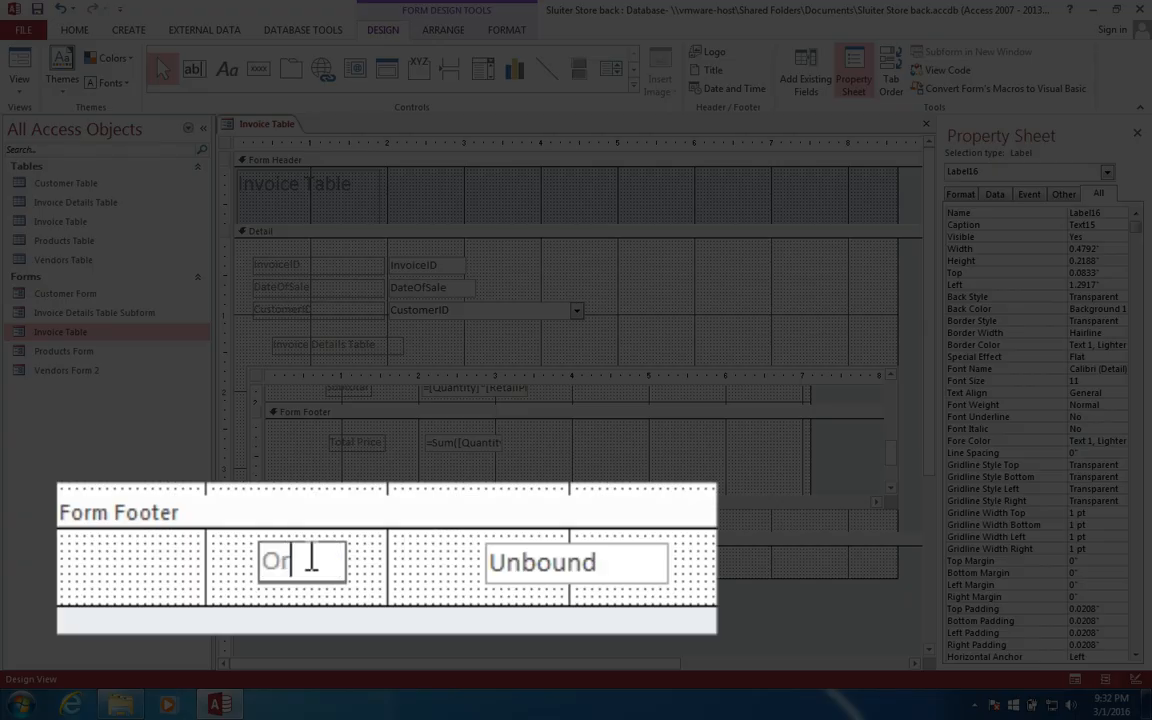
text(der Total)
key(Return)
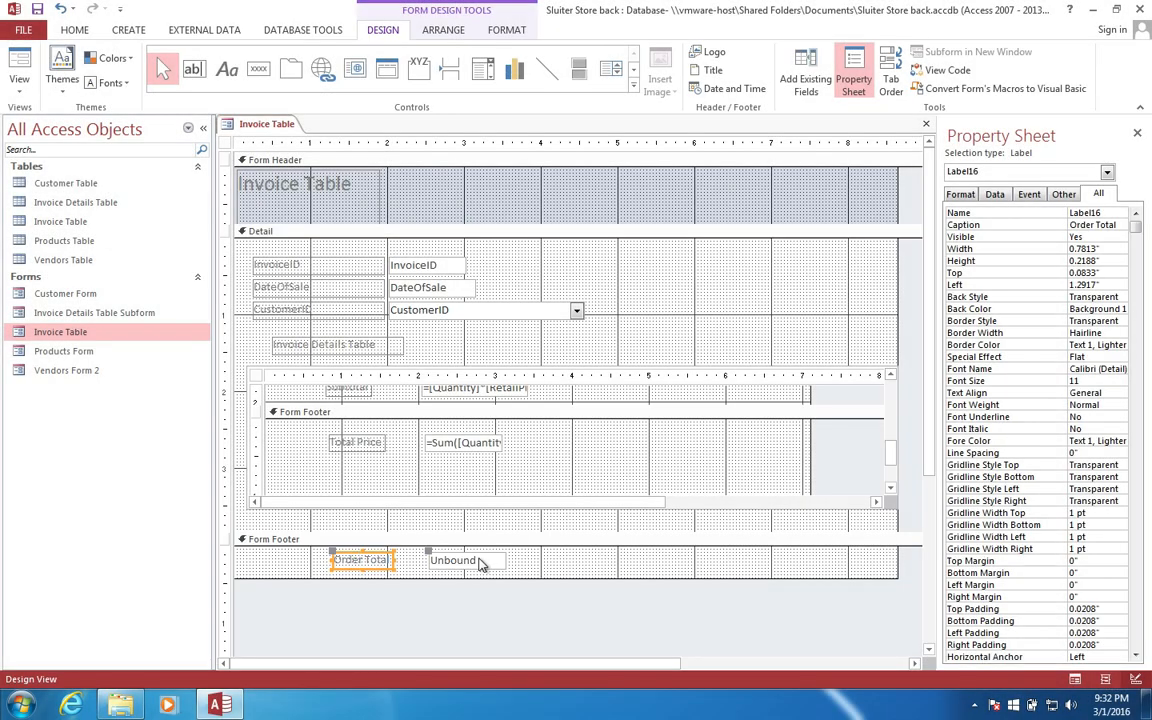
Step: Name the unbound text box in the main form footer OrderTotal
click(476, 560)
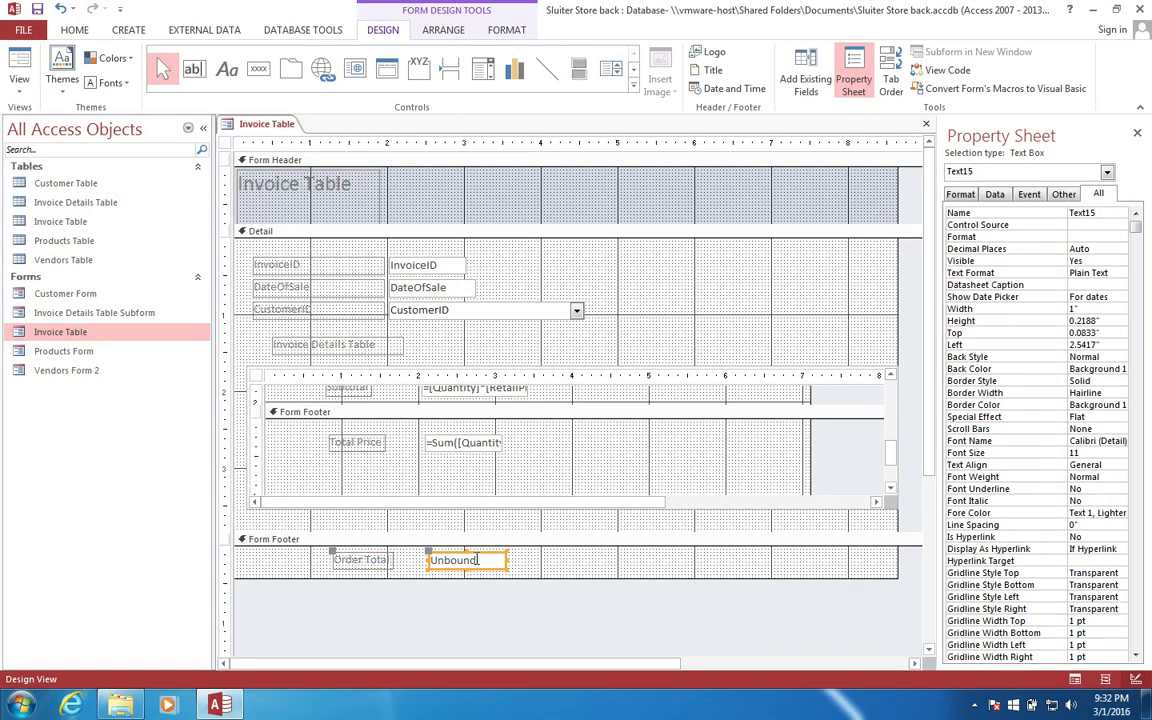
click(1082, 214)
double_click(1080, 212)
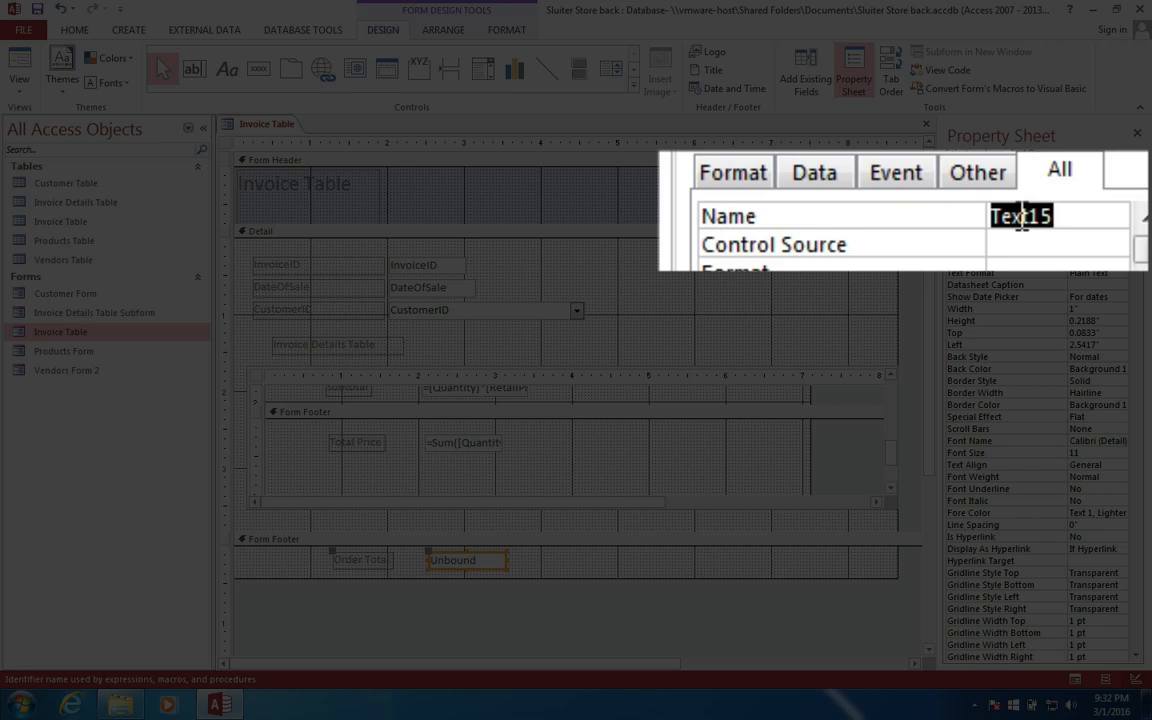
text(Order )
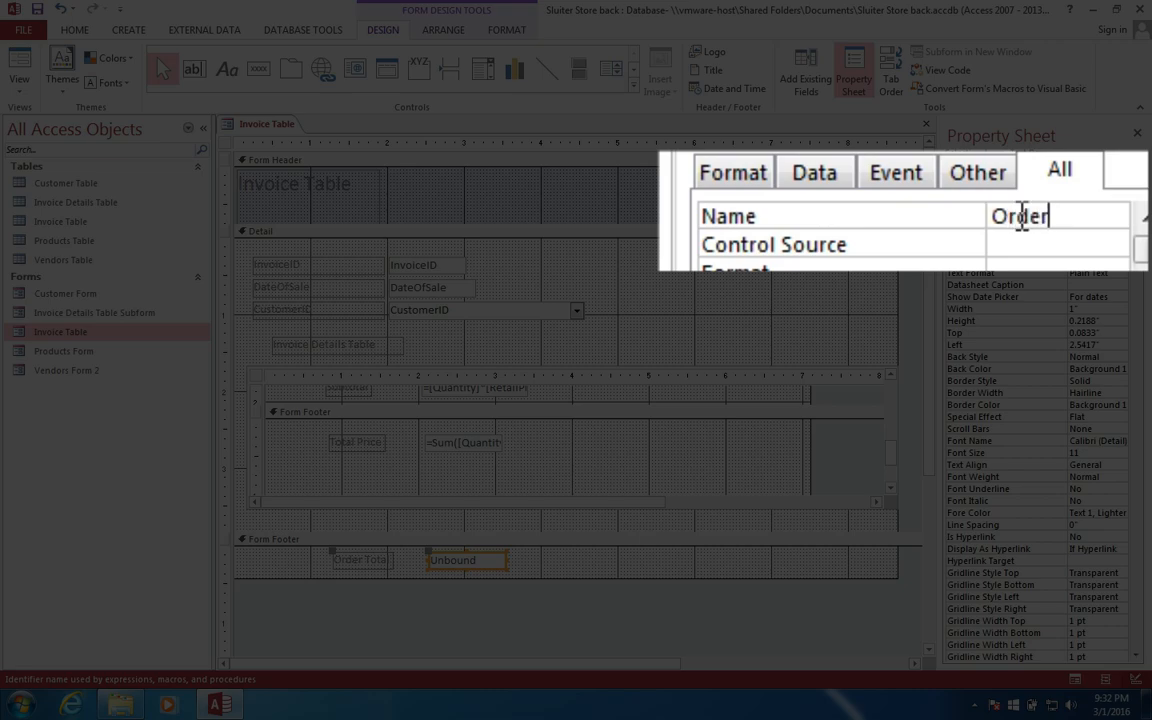
text(Total)
click(450, 560)
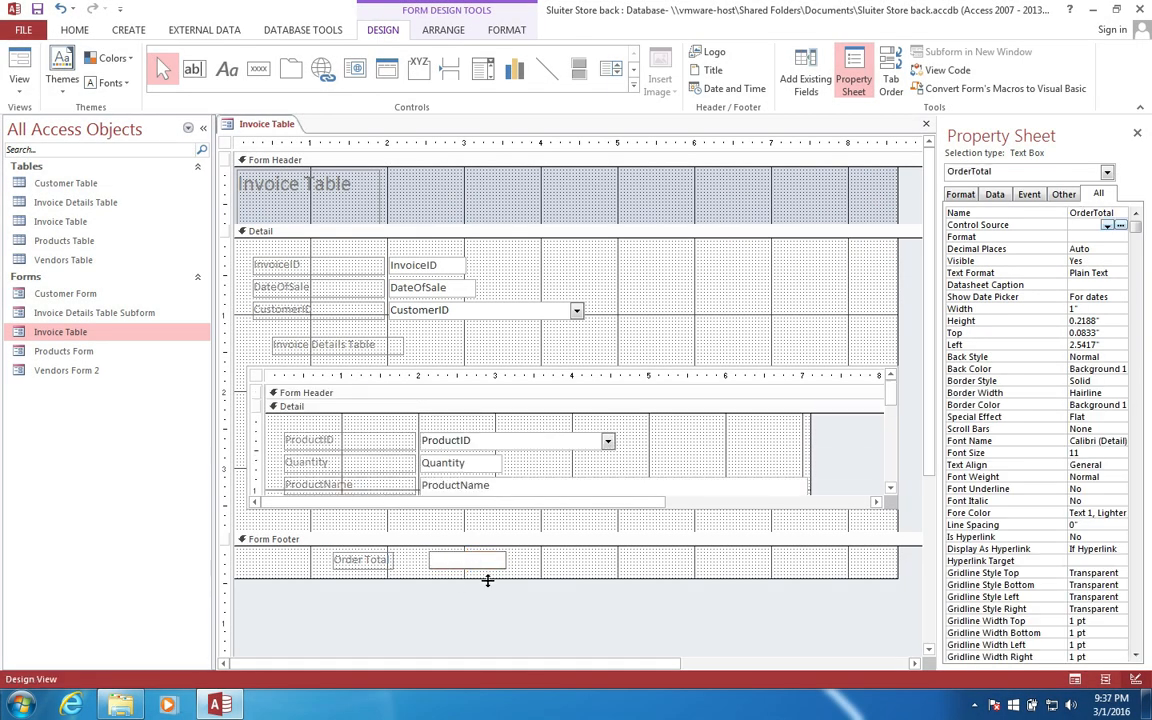
Step: Set the OrderTotal text box's control source to =[Invoice Details Table Subform].[Form]![TotalPrice] with the Expression Builder
click(490, 572)
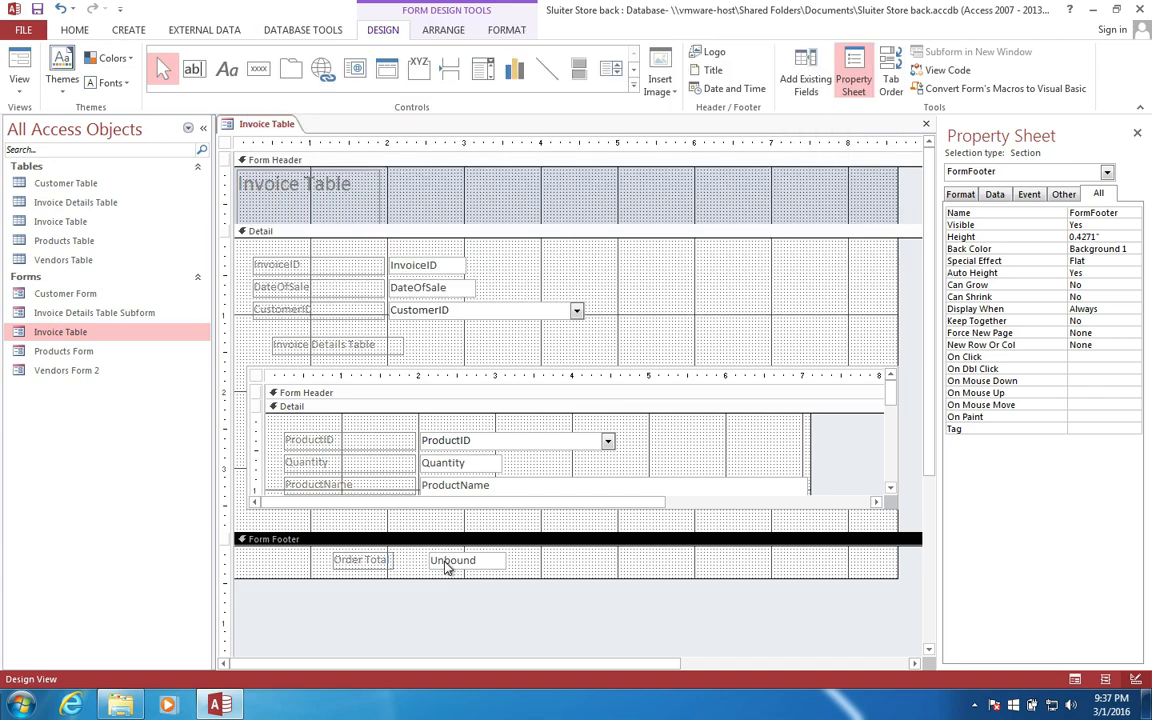
click(447, 564)
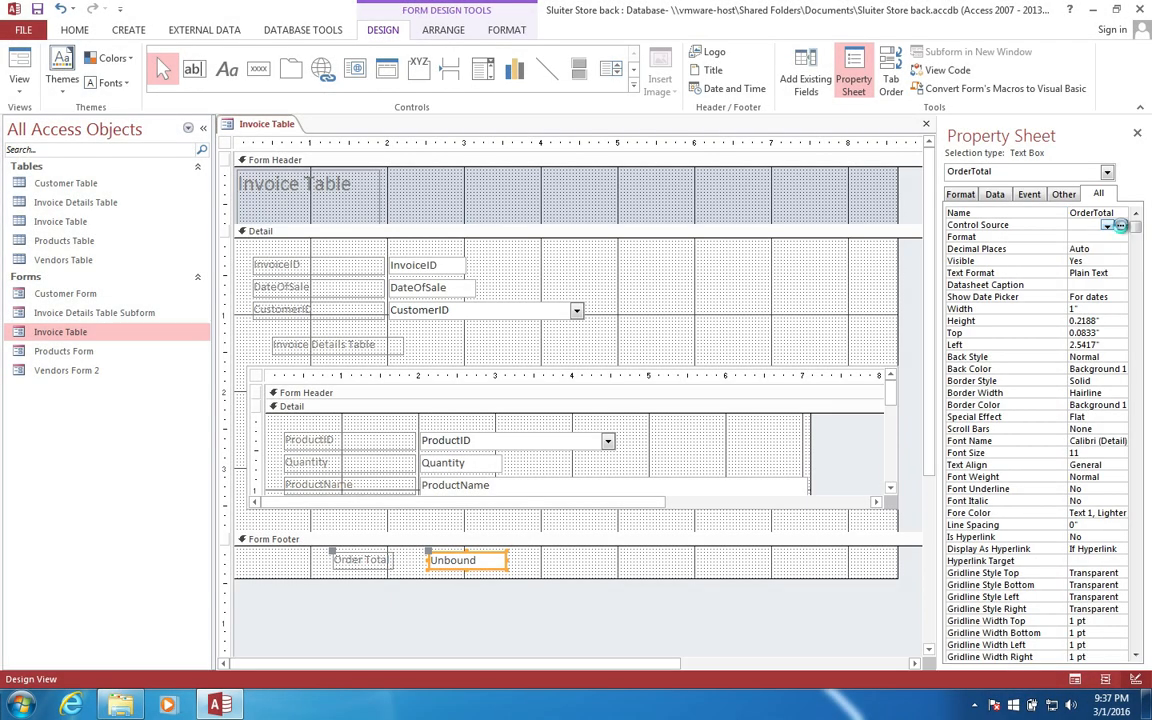
click(1121, 225)
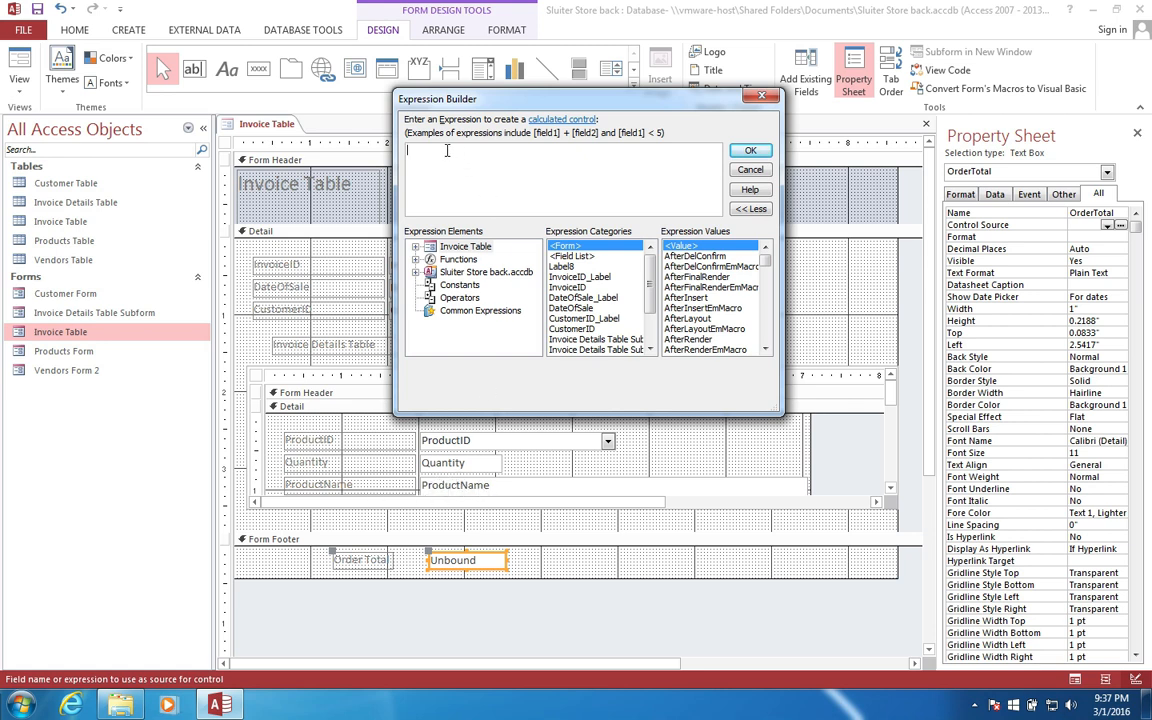
text(=)
text(invoic)
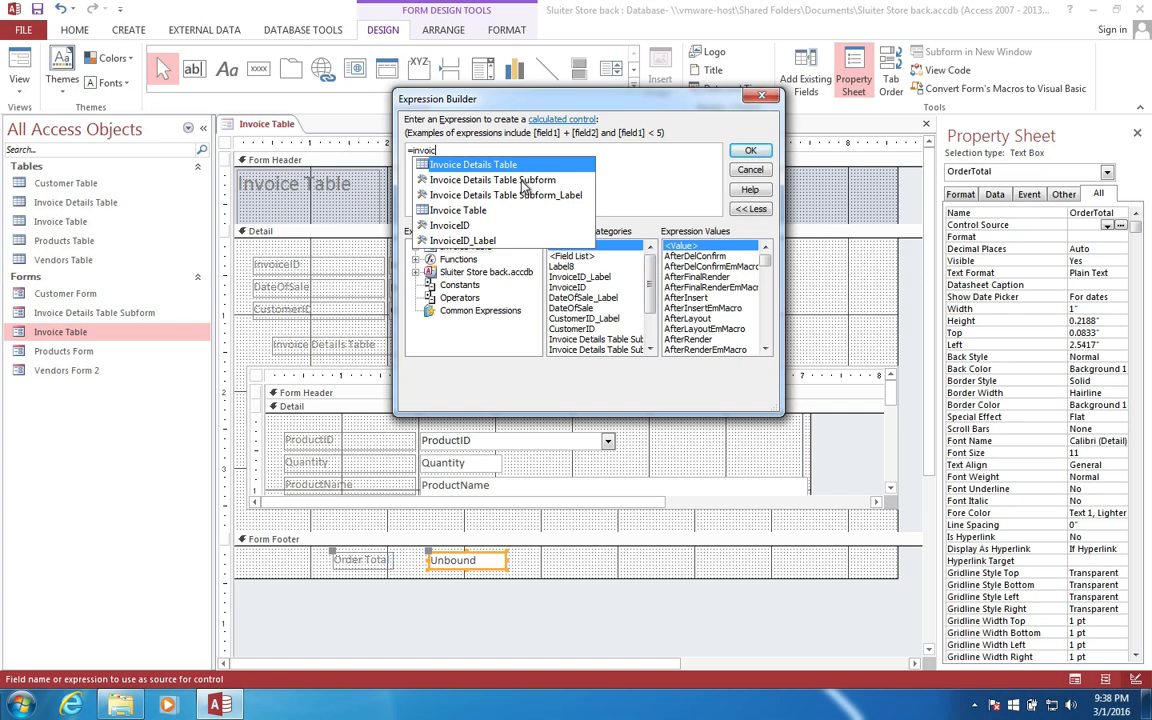
double_click(521, 178)
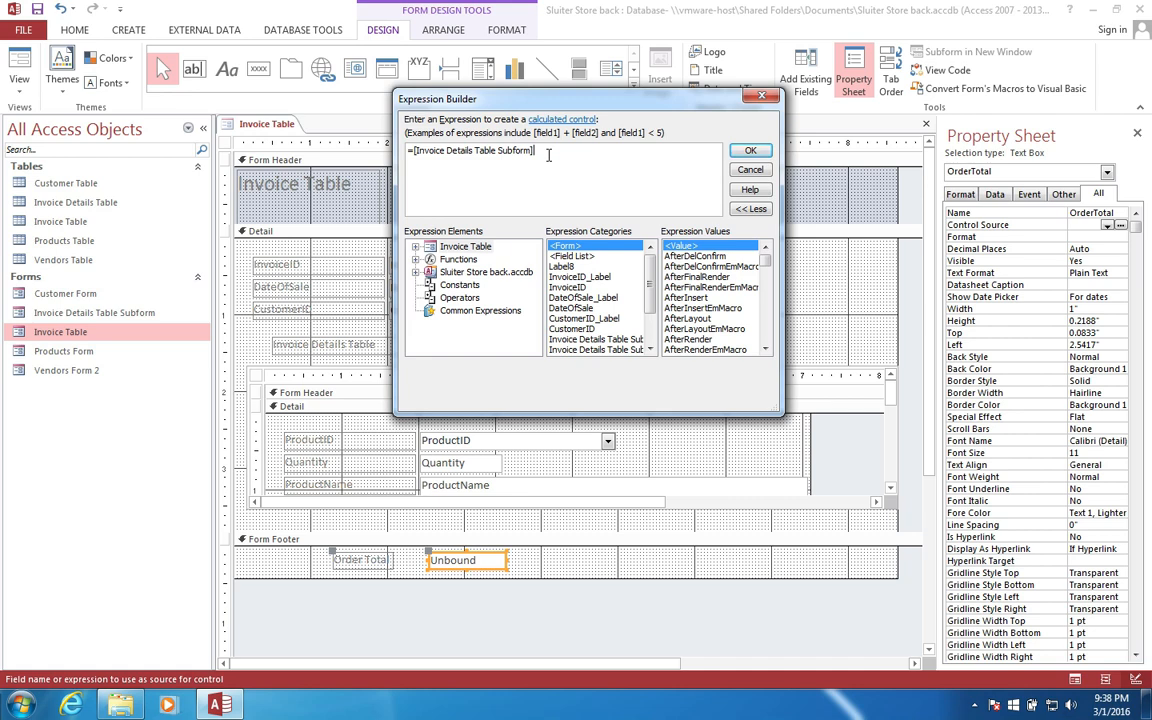
text(.)
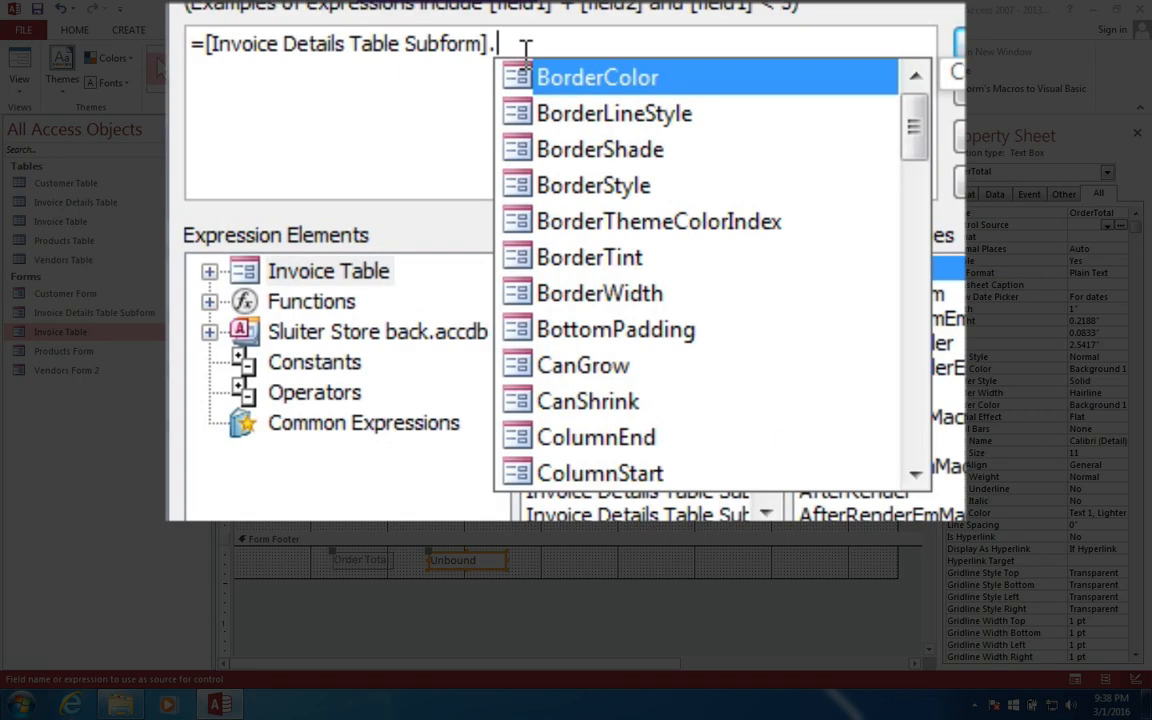
text(form)
key(Tab)
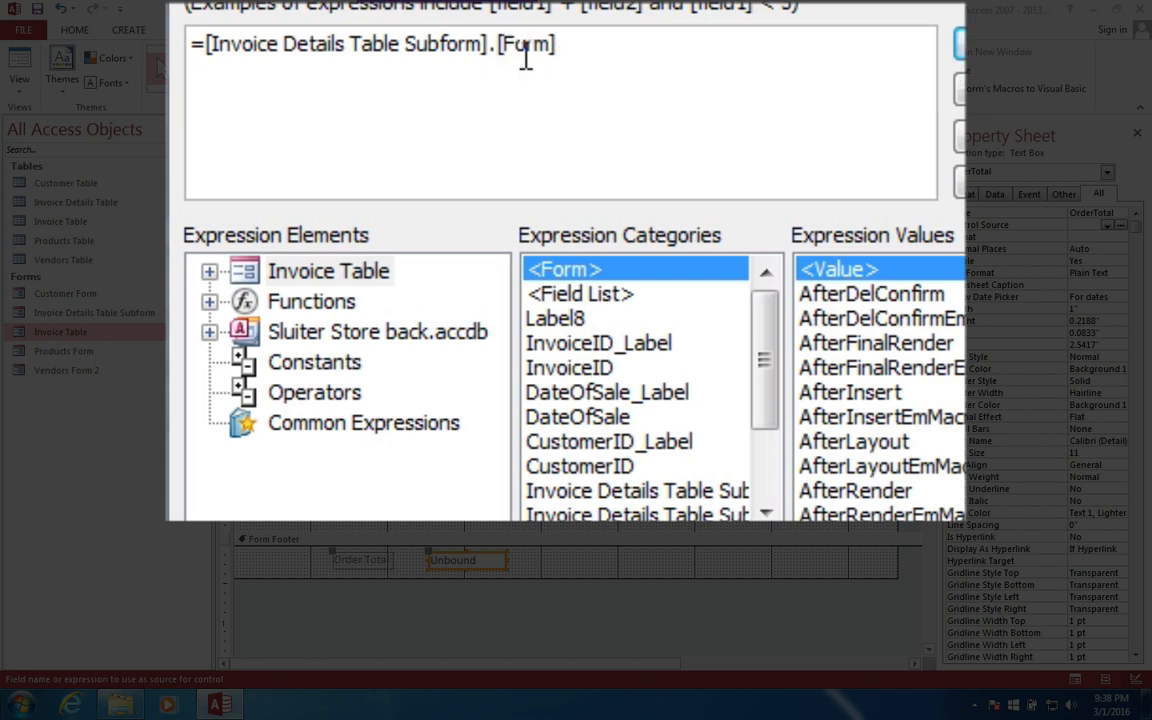
text(!)
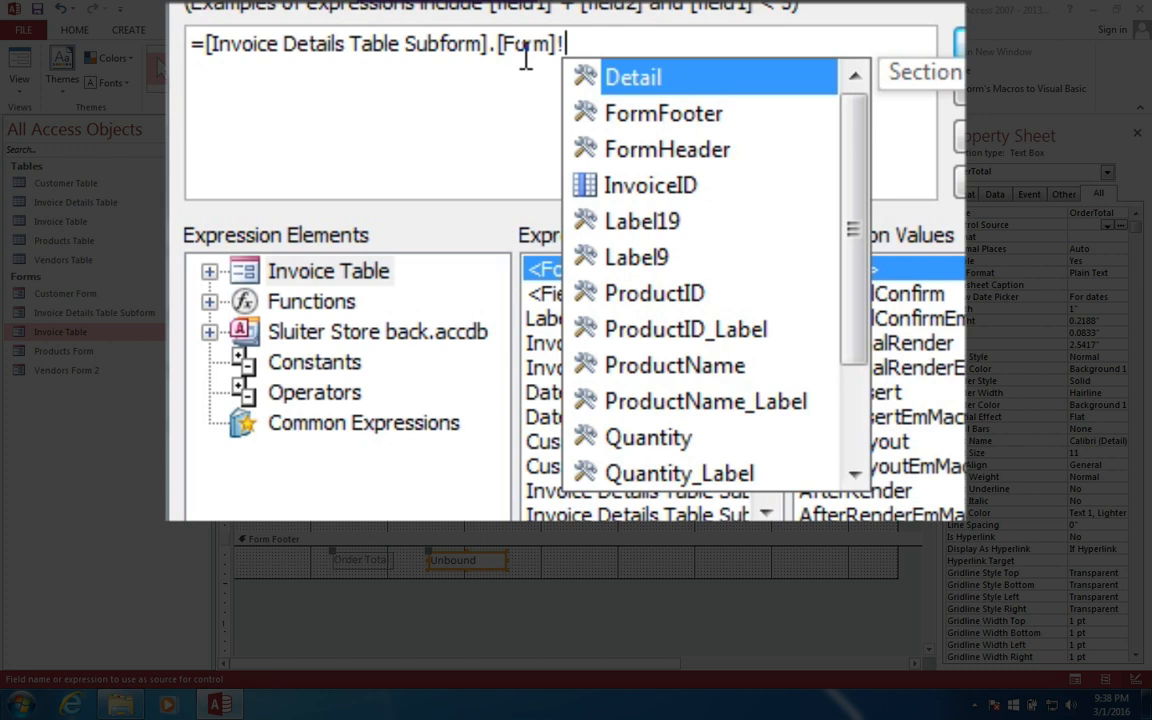
text(tot)
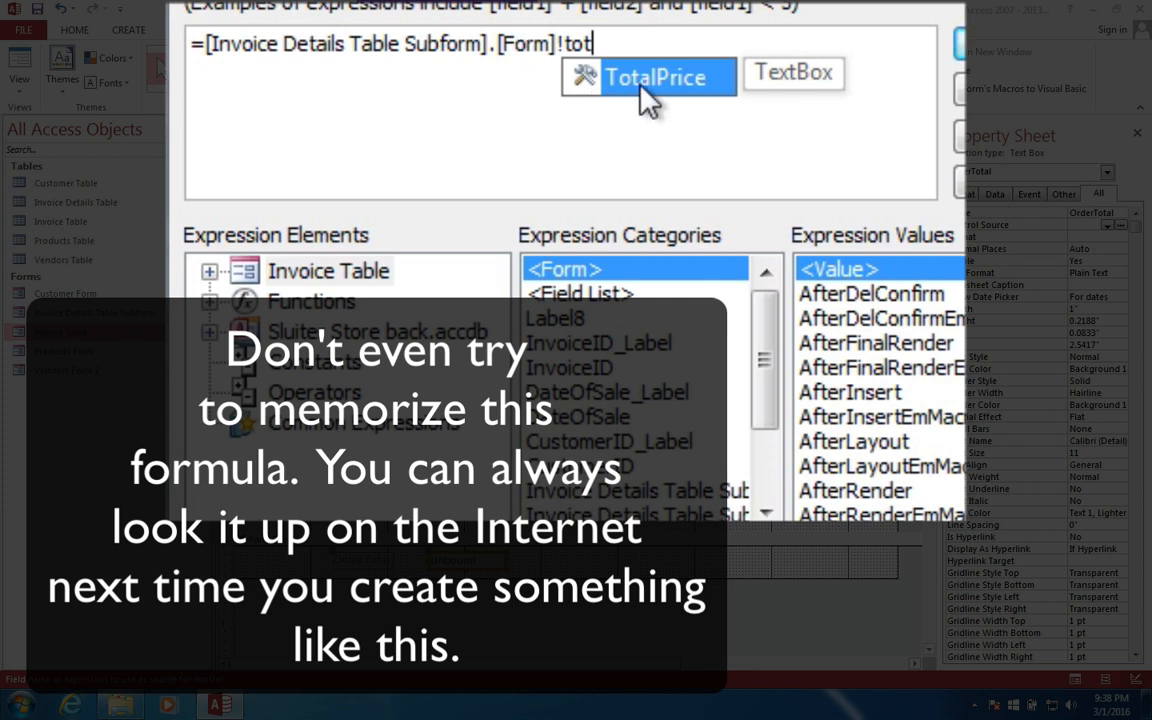
double_click(575, 75)
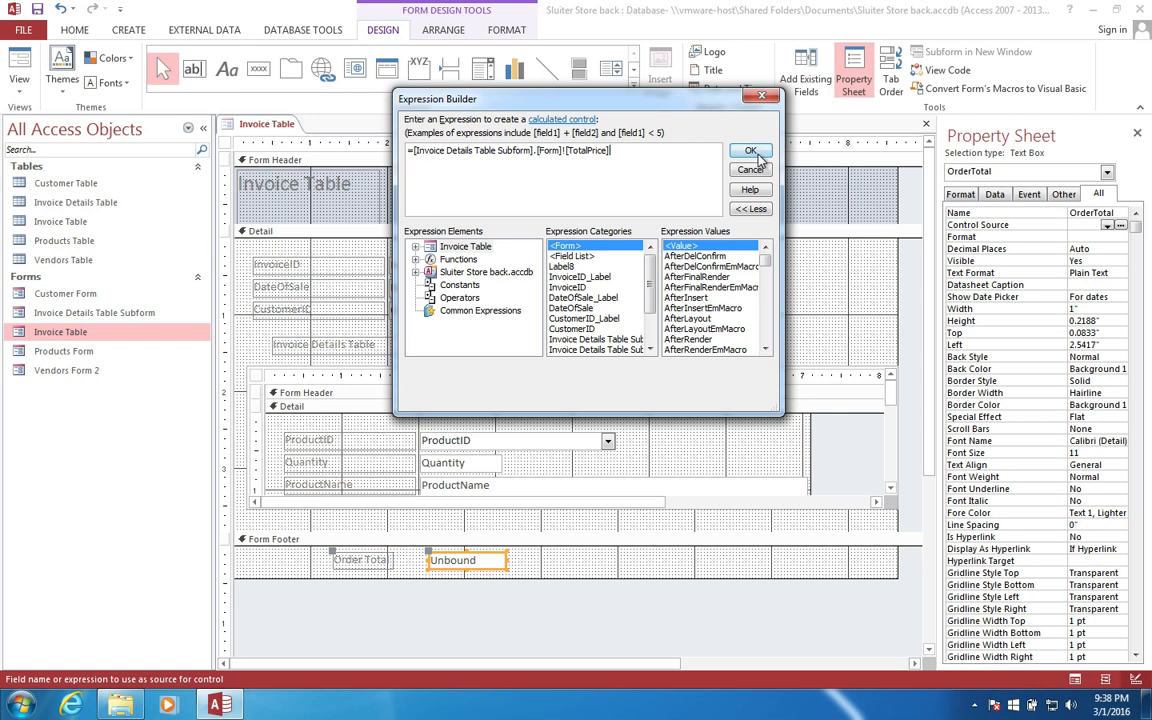
click(751, 151)
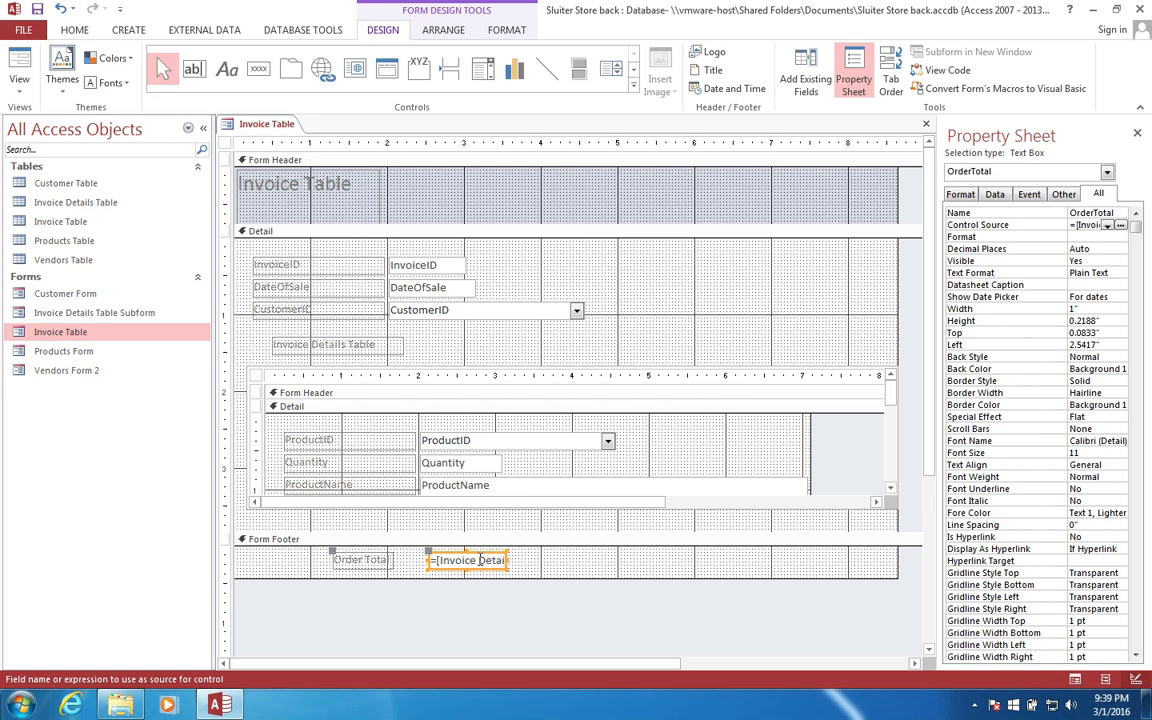
Step: Switch the Invoice Table form to Form View and check the Order Total on the first three invoices
right_click(276, 127)
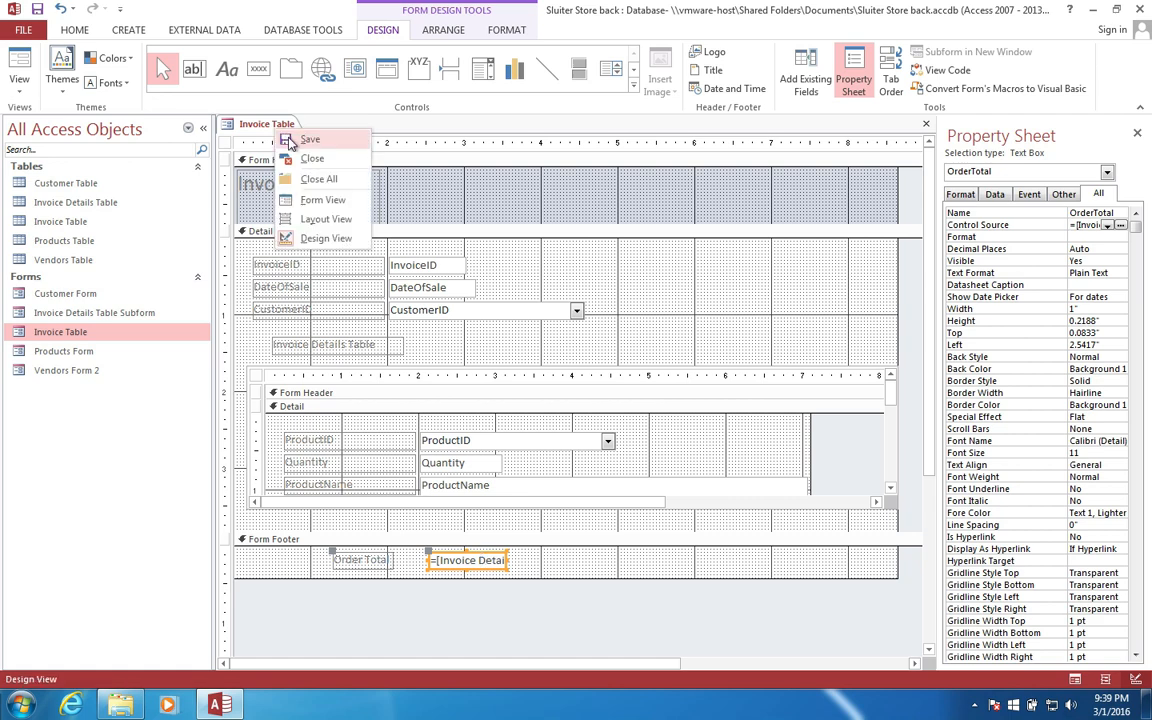
click(260, 125)
right_click(279, 127)
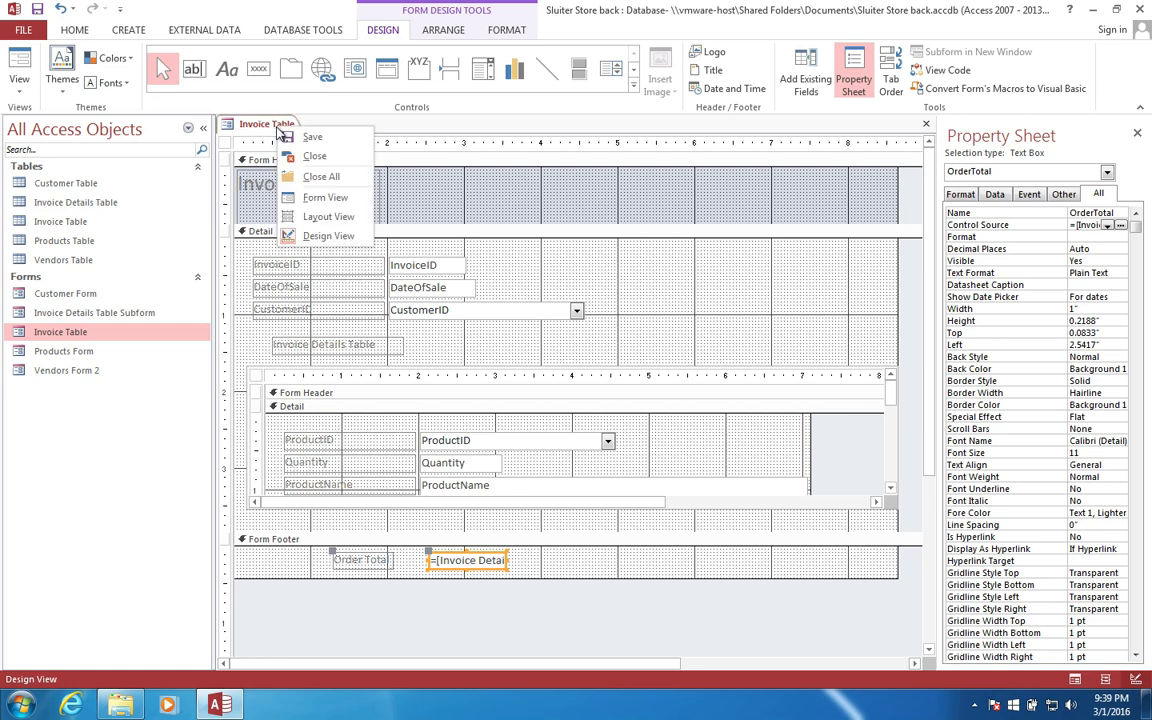
click(318, 197)
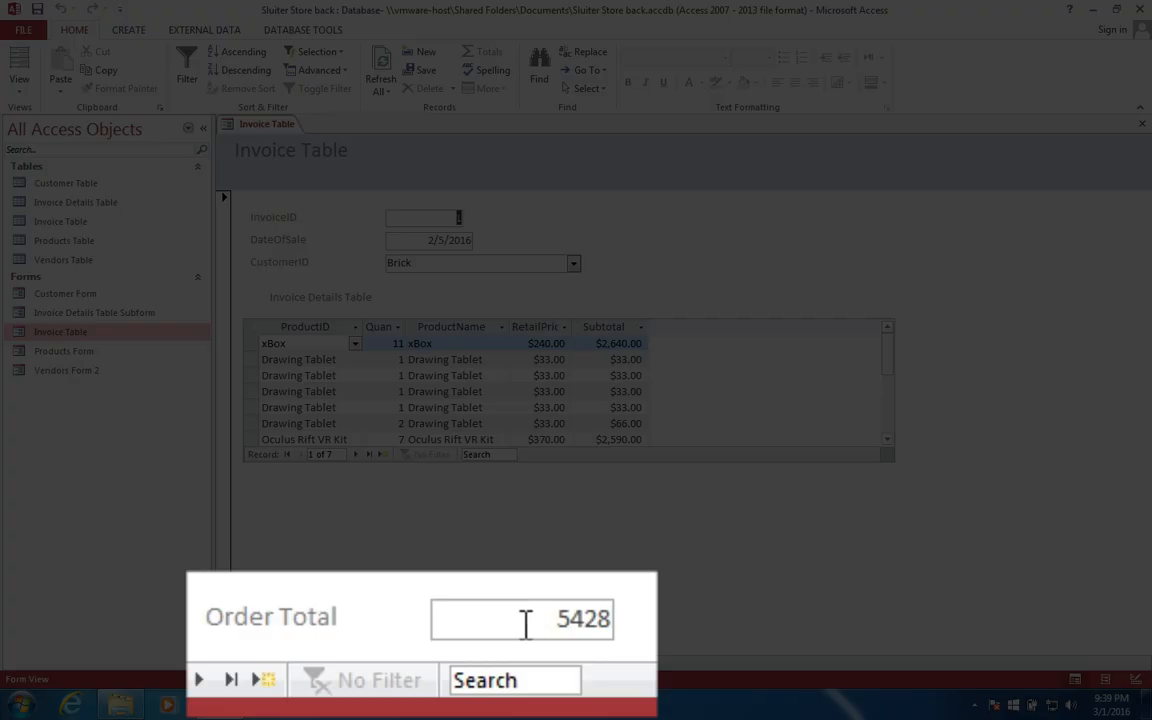
click(200, 680)
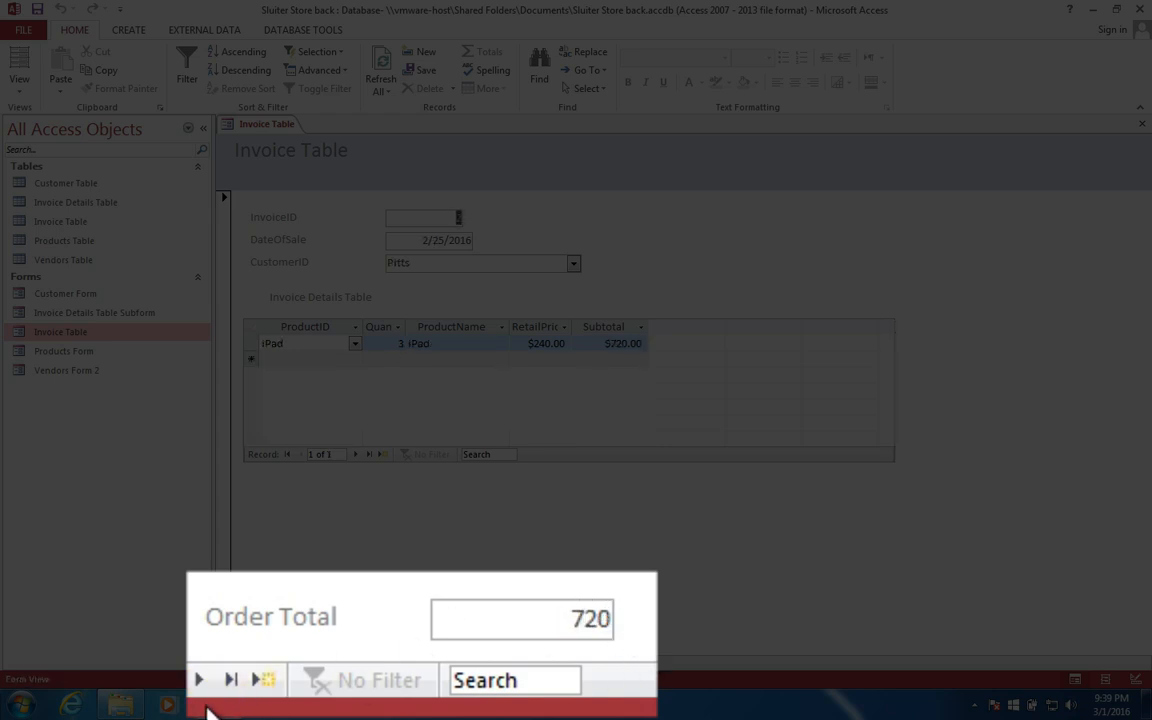
click(200, 680)
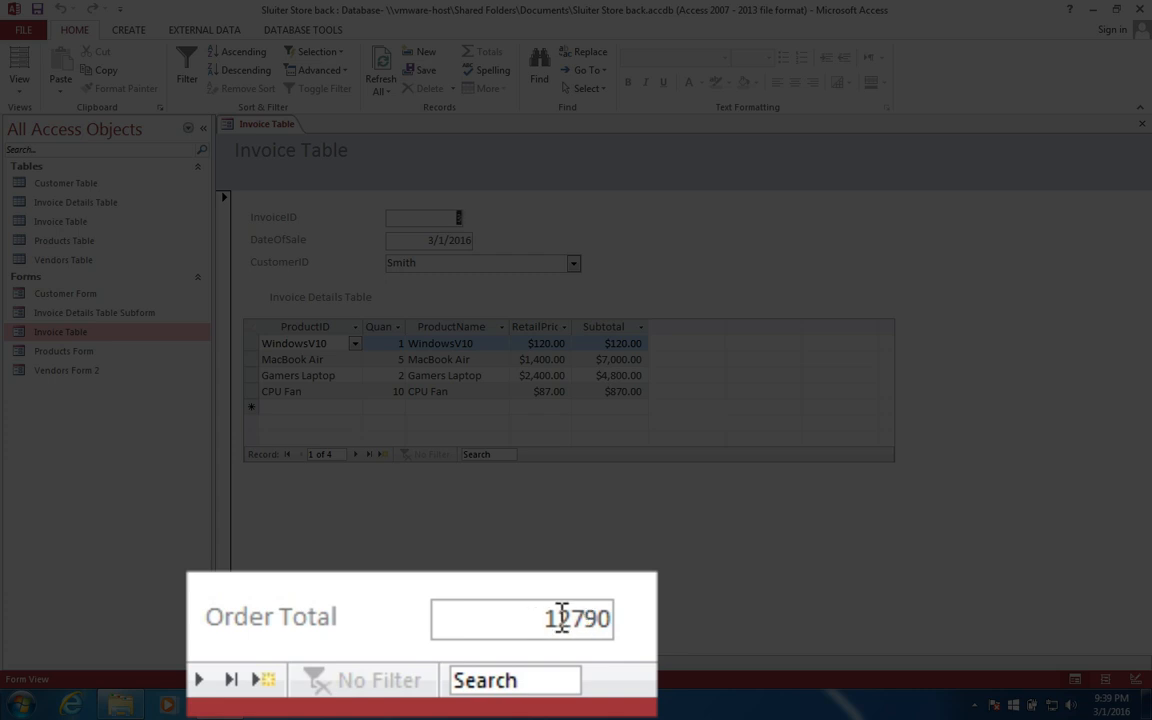
Step: Set the format of the OrderTotal text box in the Invoice Table form to Currency in Design View
double_click(557, 617)
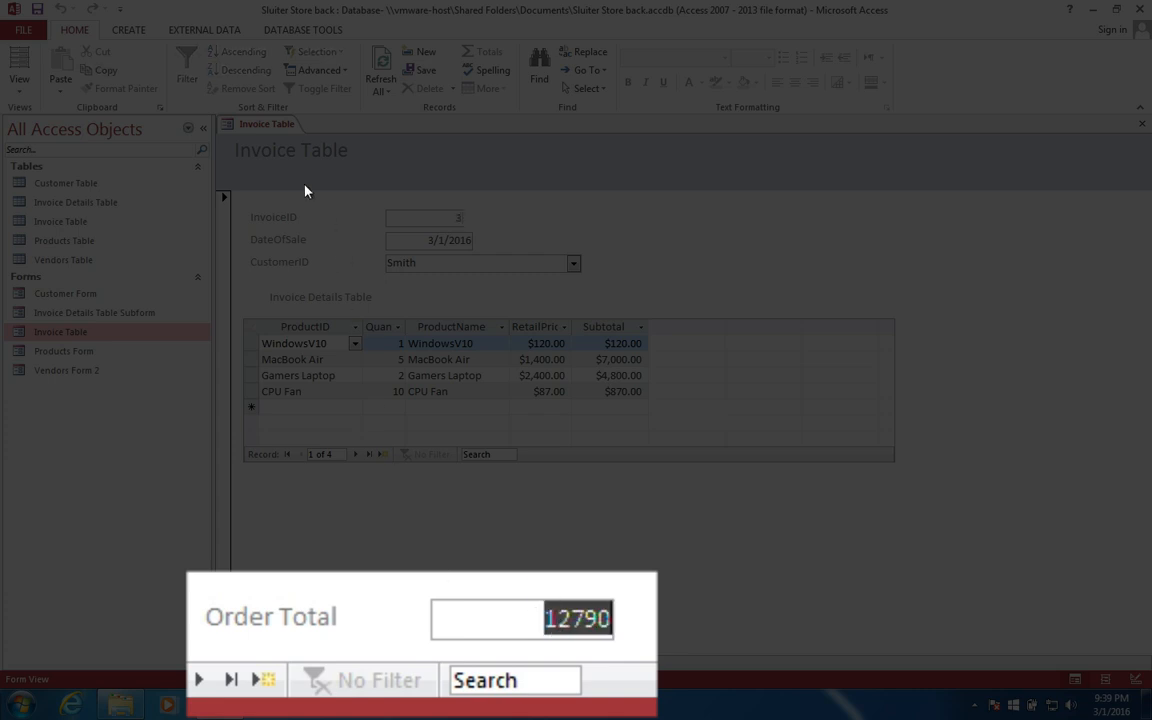
right_click(266, 123)
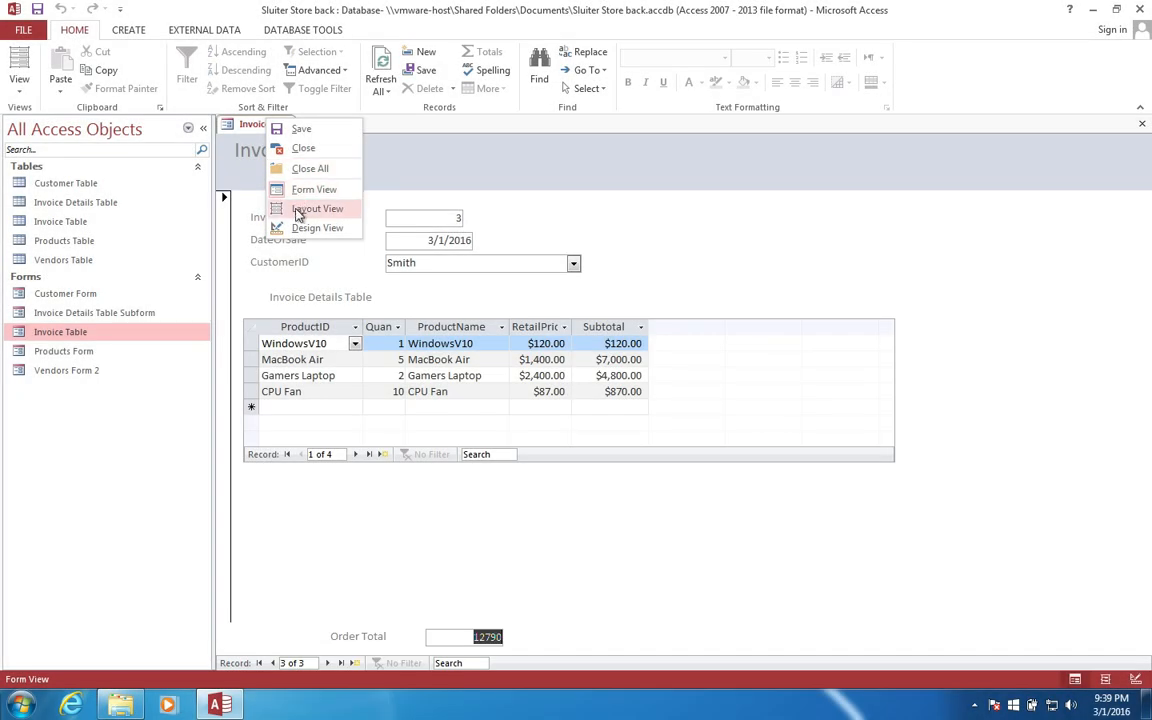
click(294, 226)
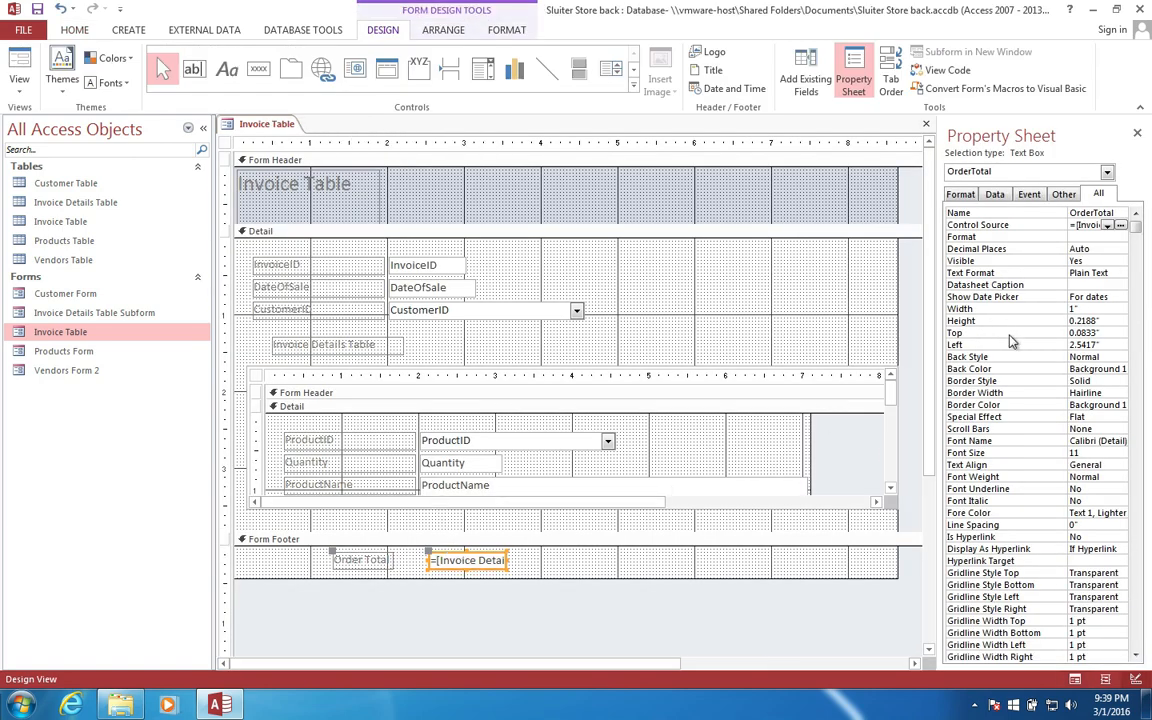
click(1108, 236)
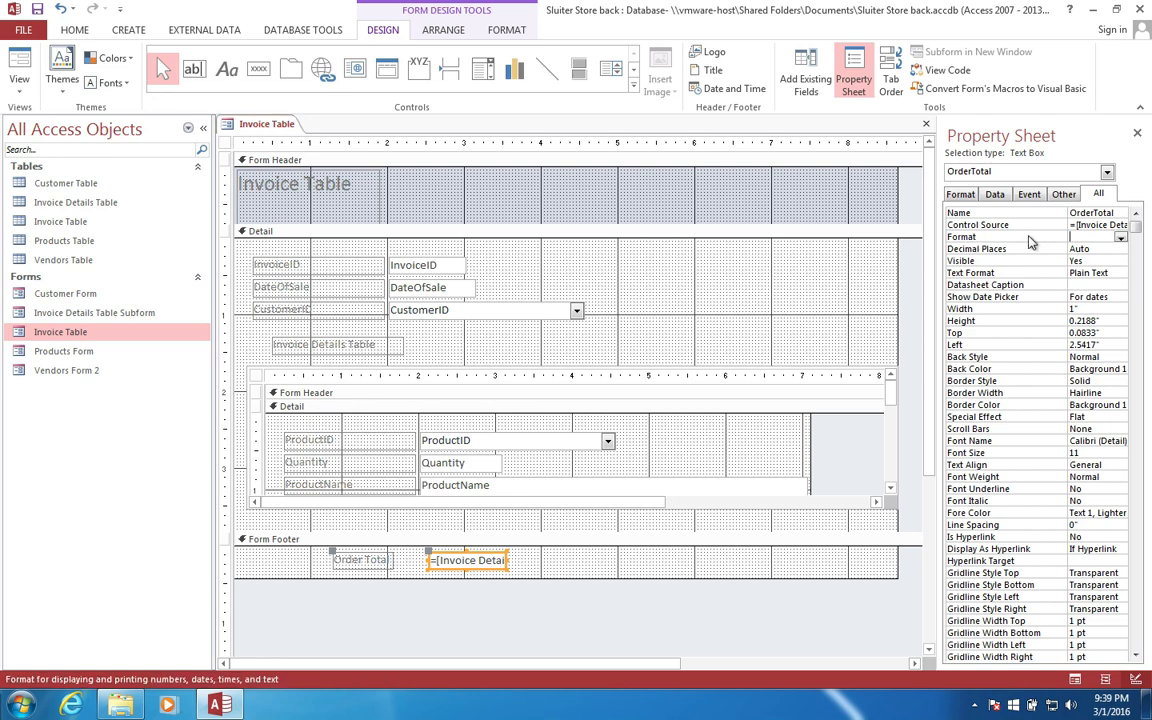
click(1120, 237)
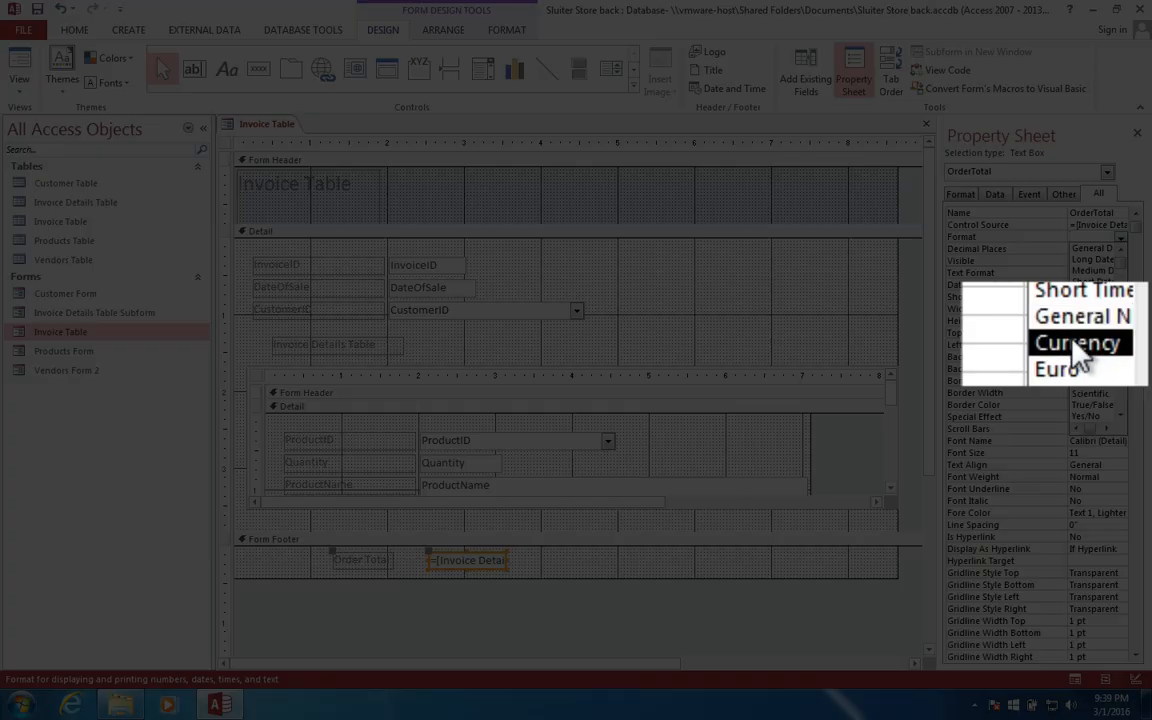
click(1086, 336)
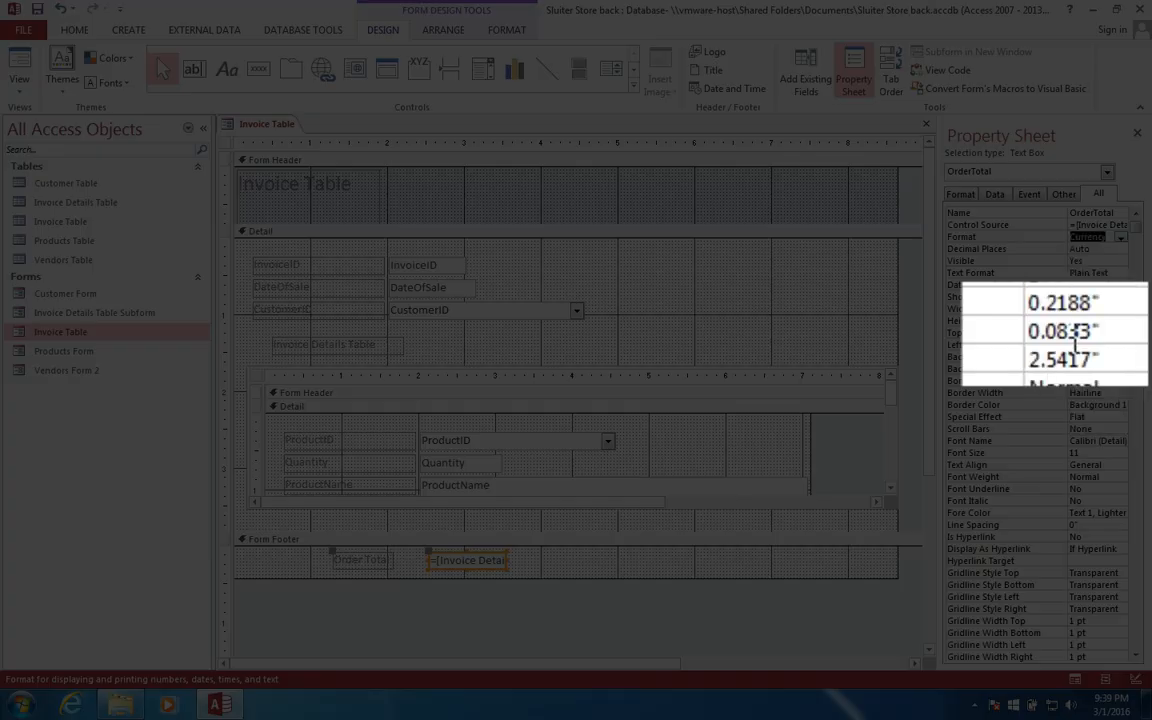
Step: Switch the Invoice Table form to Form View and check the formatting of the Order Total
right_click(252, 124)
click(306, 193)
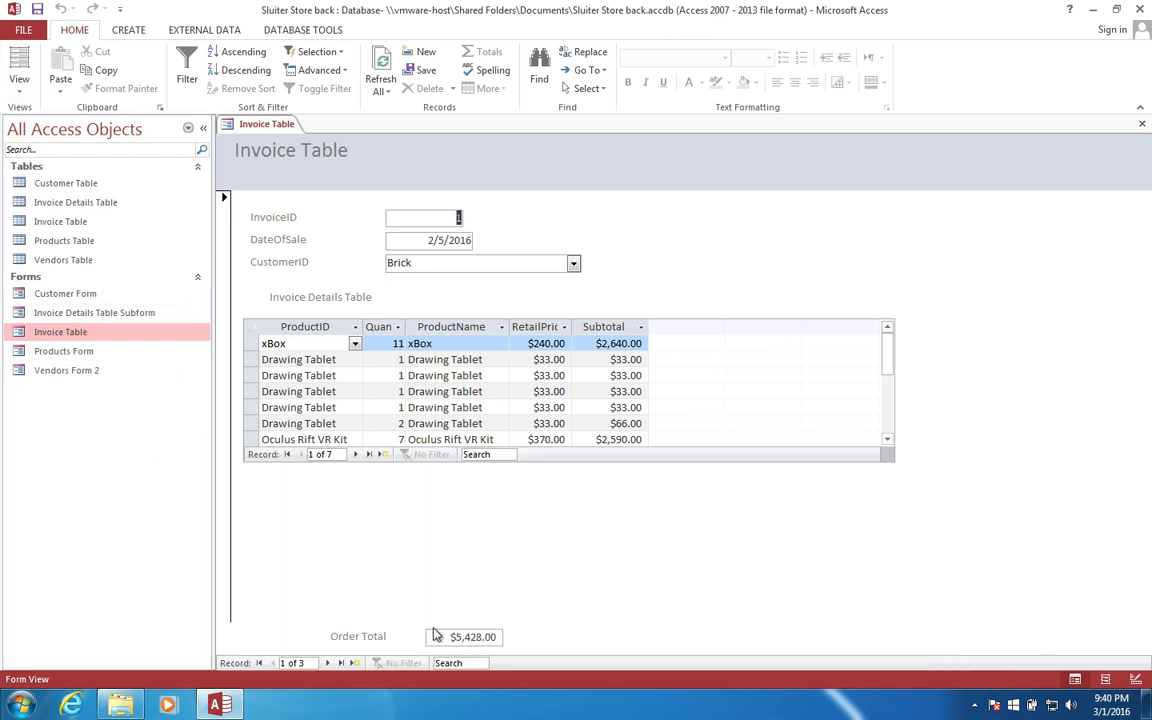
drag(449, 636, 505, 637)
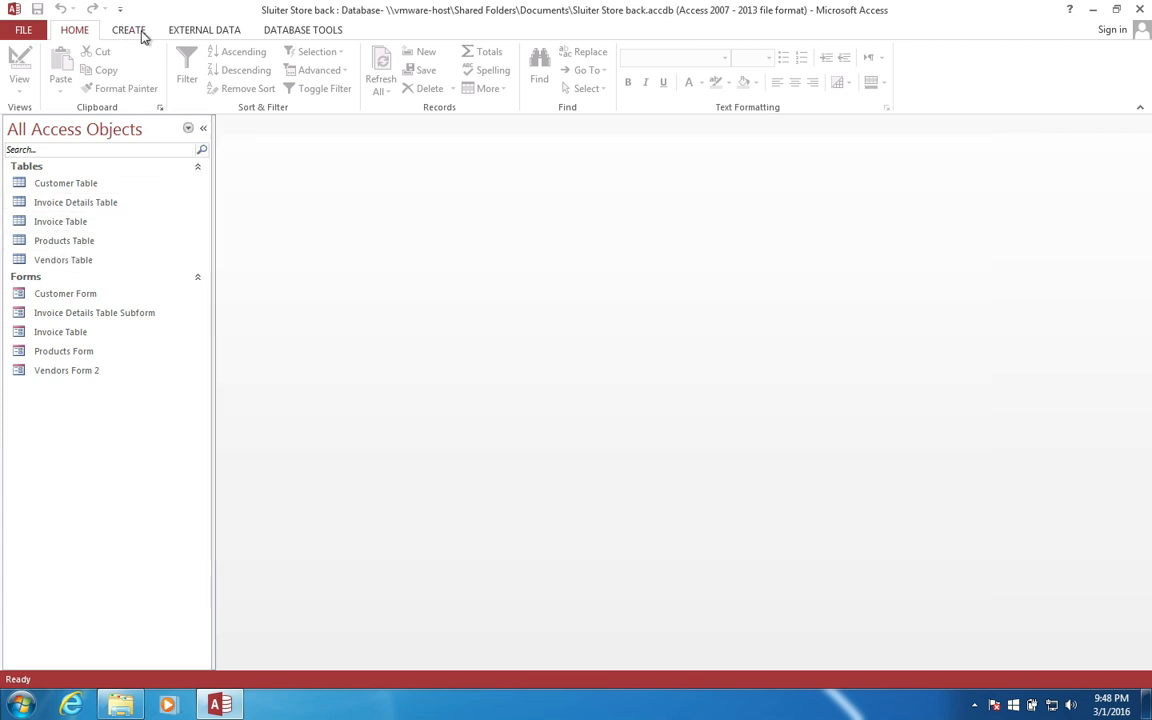
Step: Create a new query in Design View based on the Invoice Table and the Customer Table
click(142, 35)
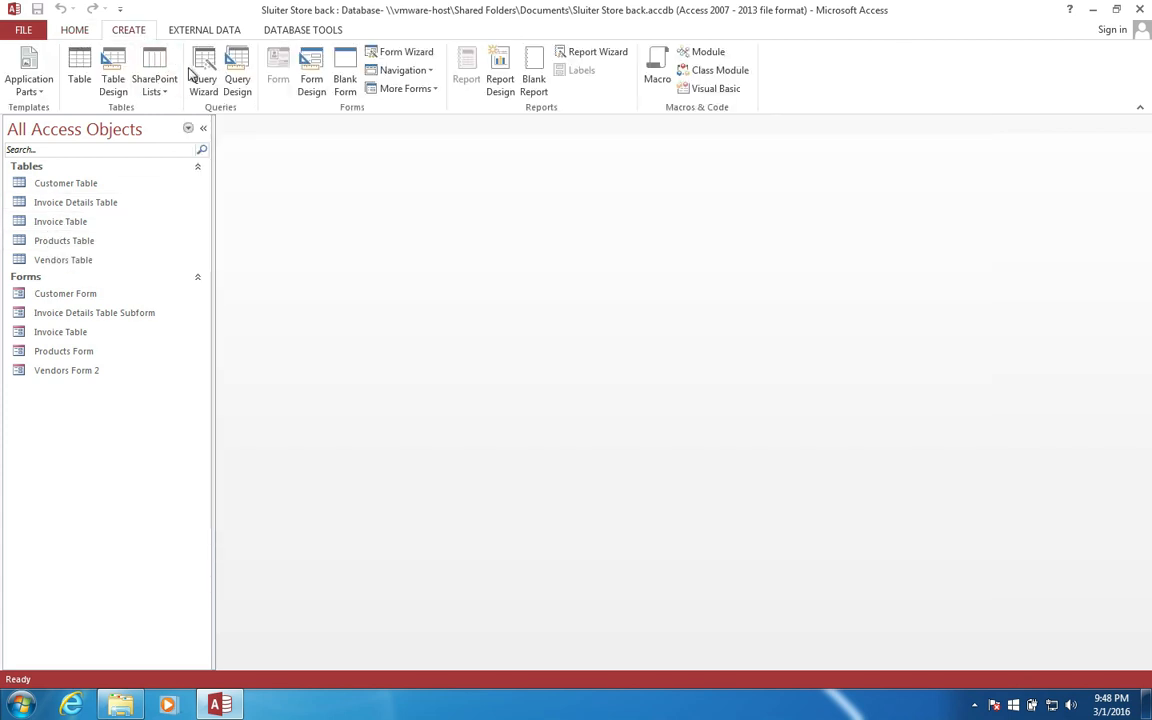
click(240, 80)
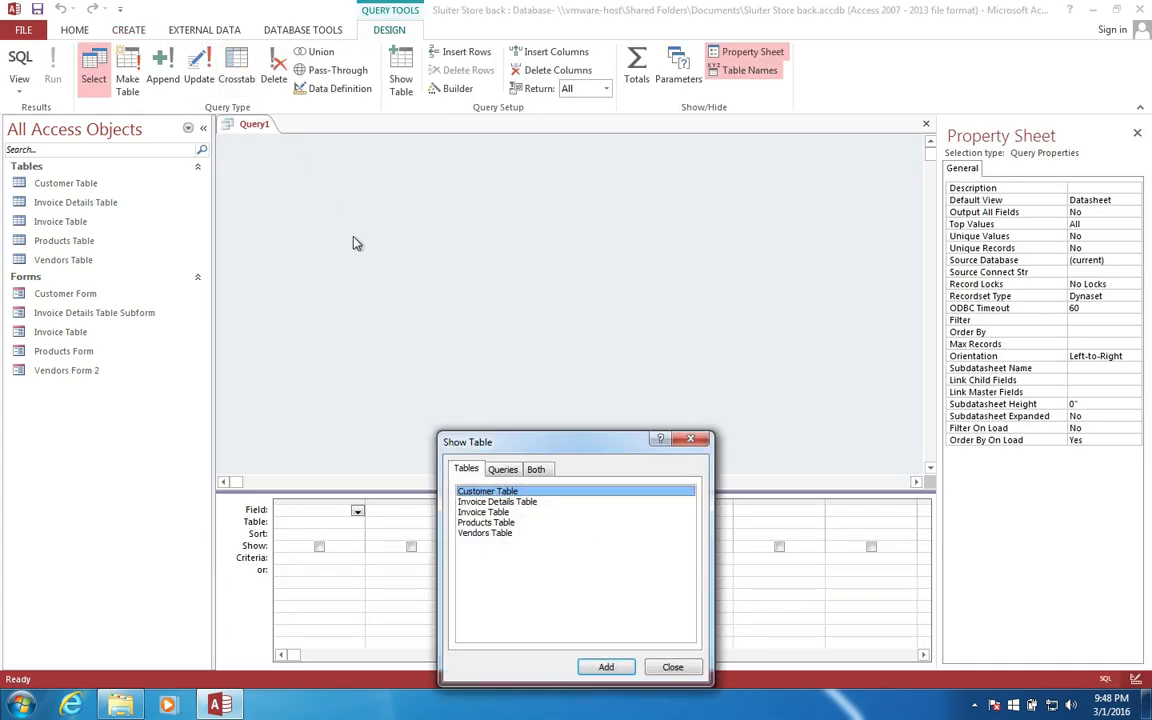
drag(535, 444, 725, 183)
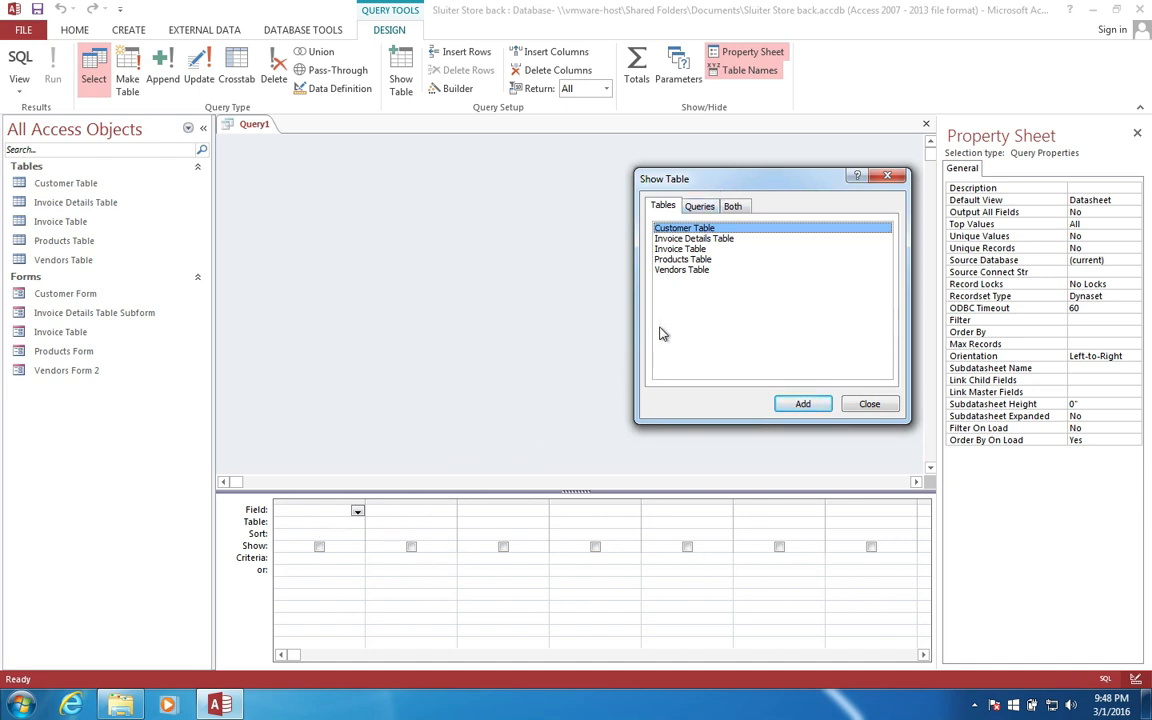
click(695, 249)
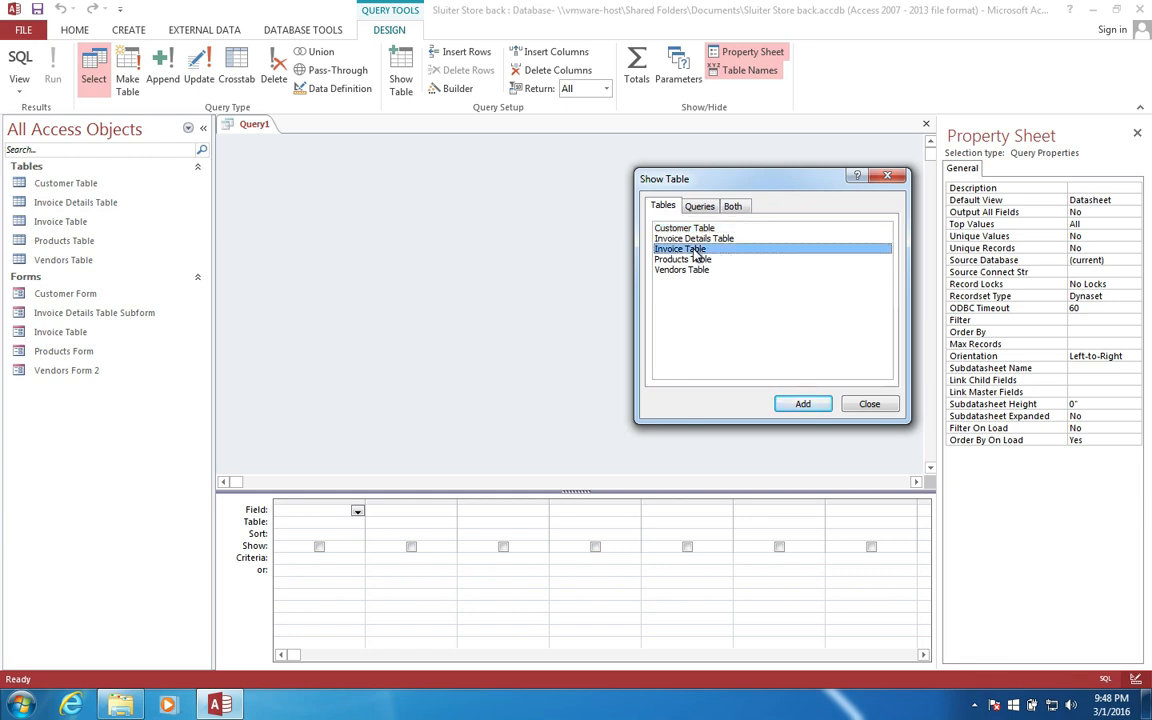
click(798, 404)
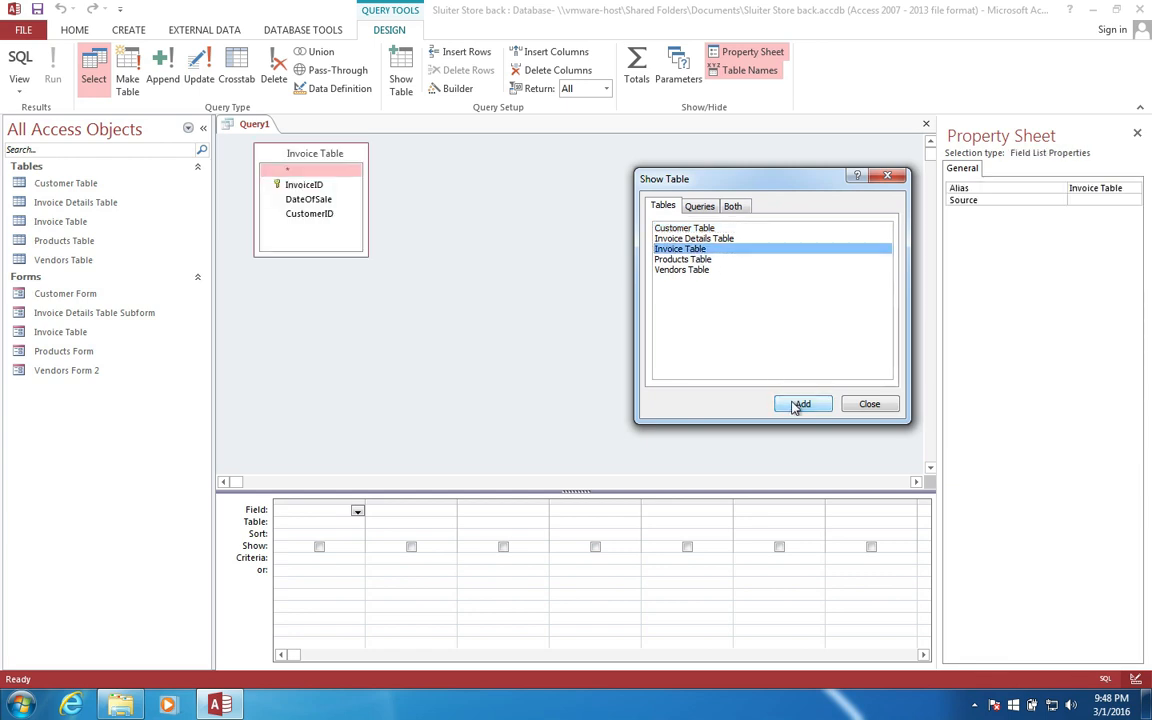
click(700, 229)
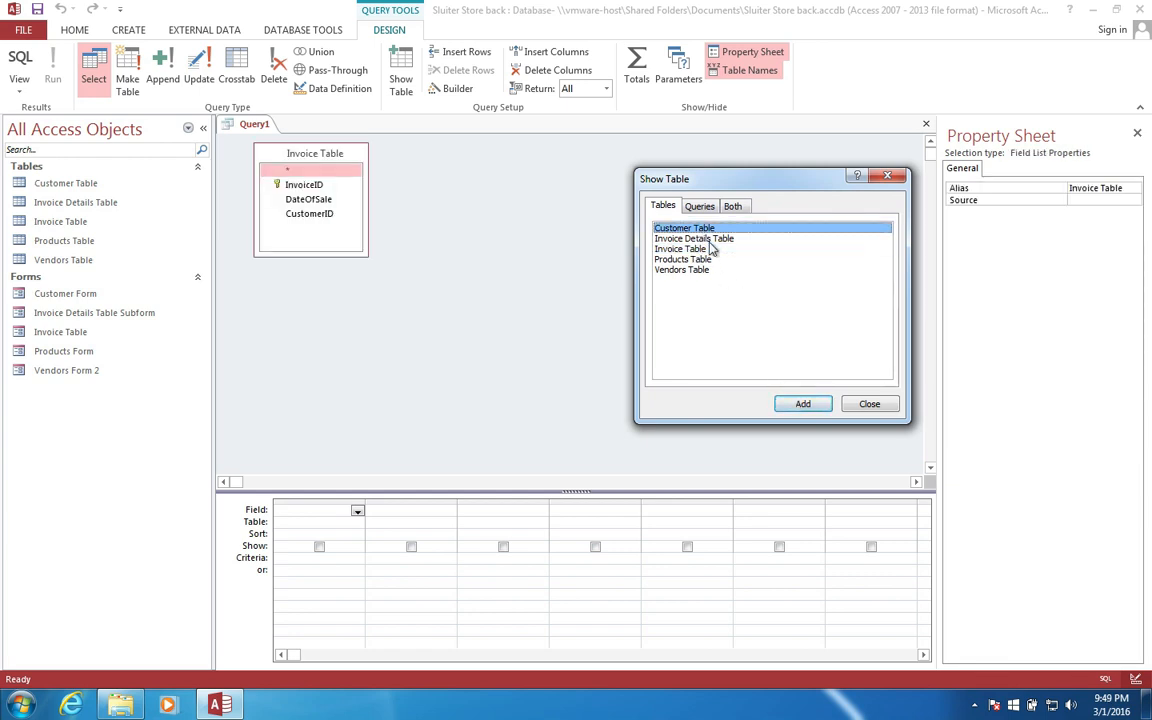
click(800, 404)
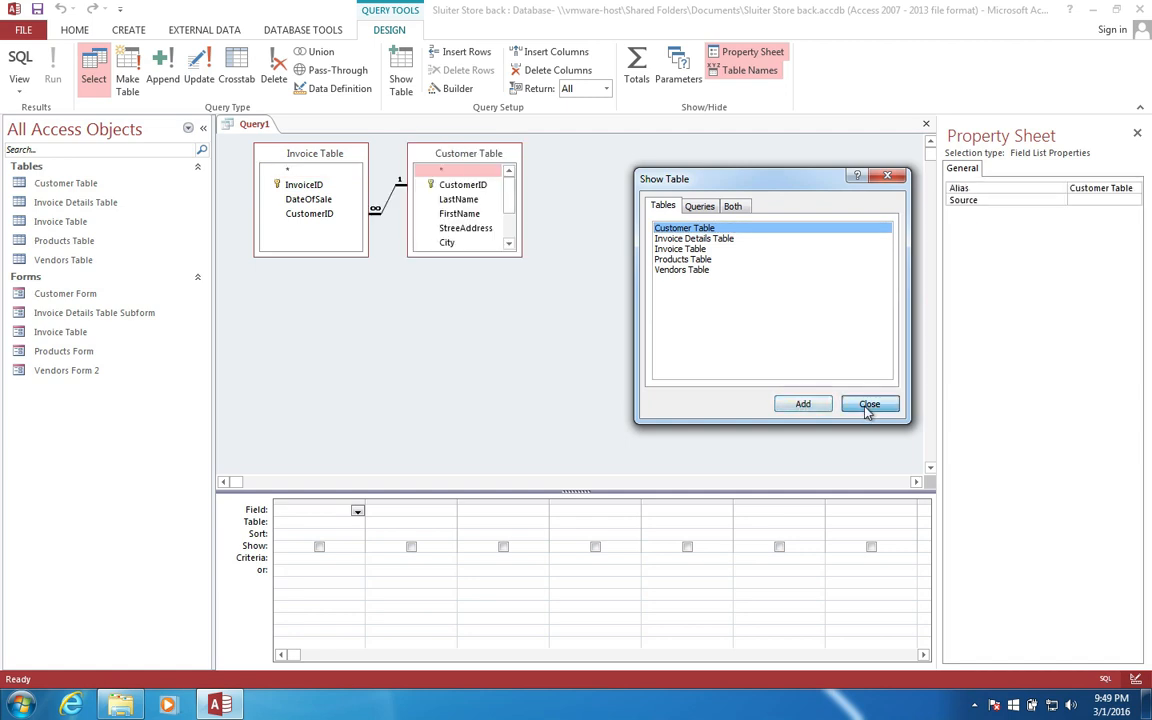
click(868, 405)
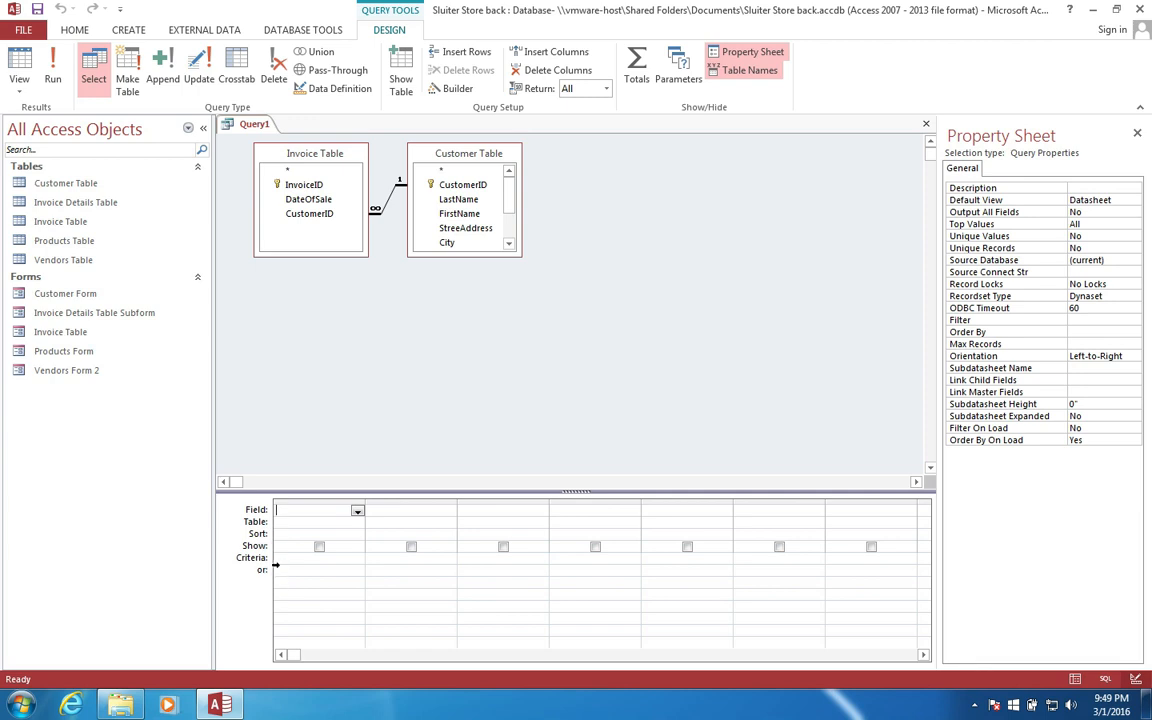
Step: Add InvoiceID and DateOfSale from the Invoice Table and LastName from the Customer Table to the query
double_click(310, 186)
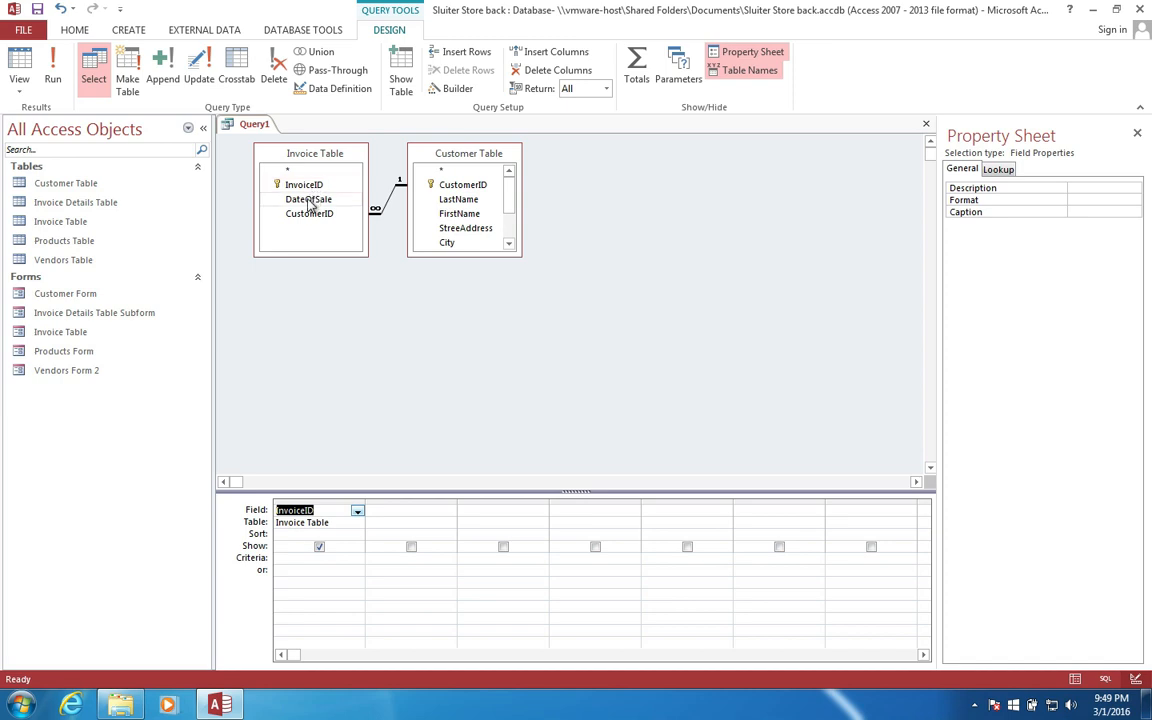
double_click(310, 200)
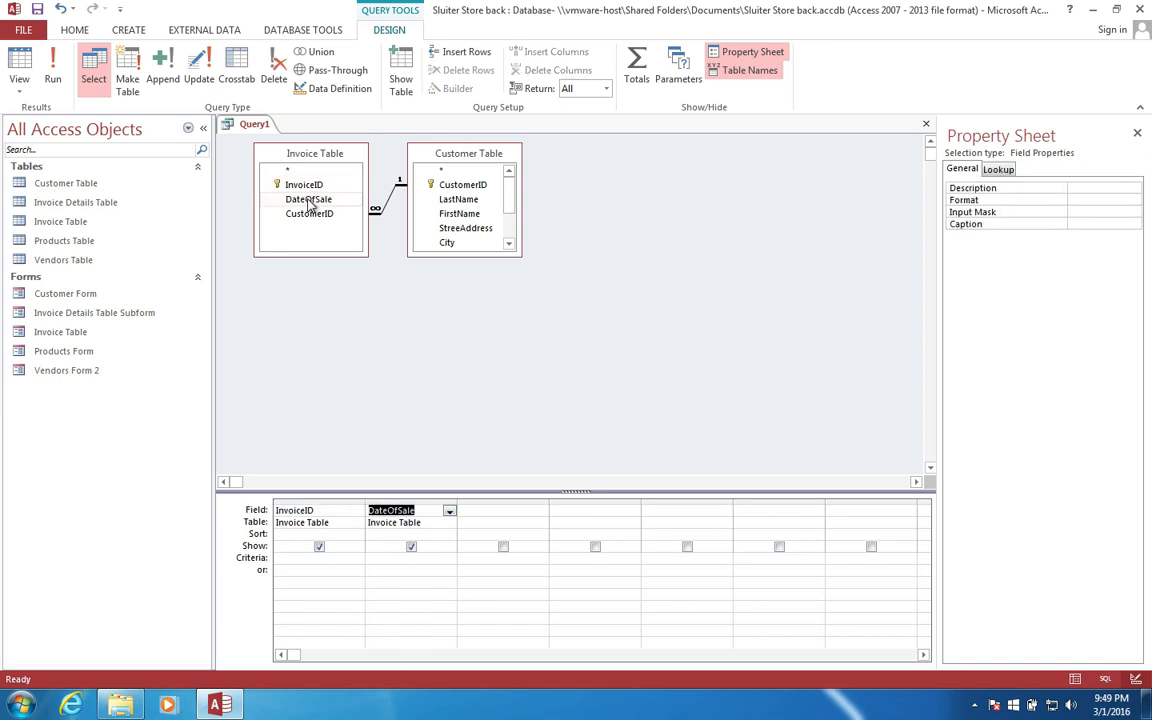
double_click(456, 200)
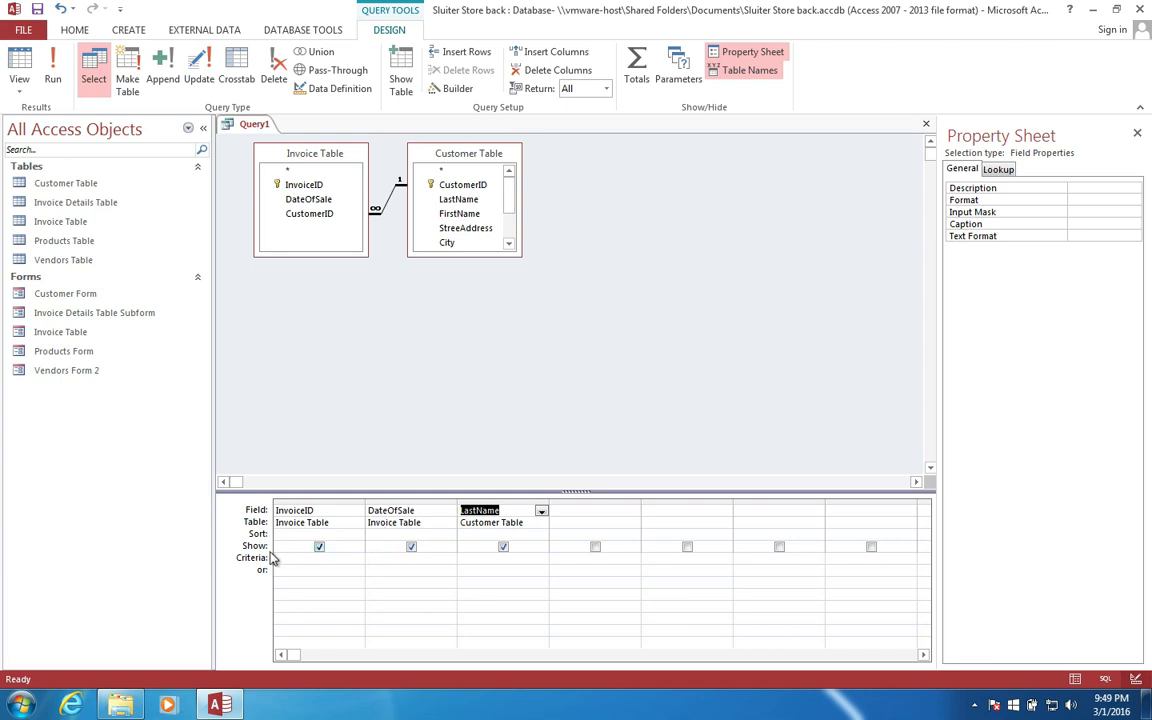
Step: Set the criteria of the query's DateOfSale field to >Now()-7
click(388, 558)
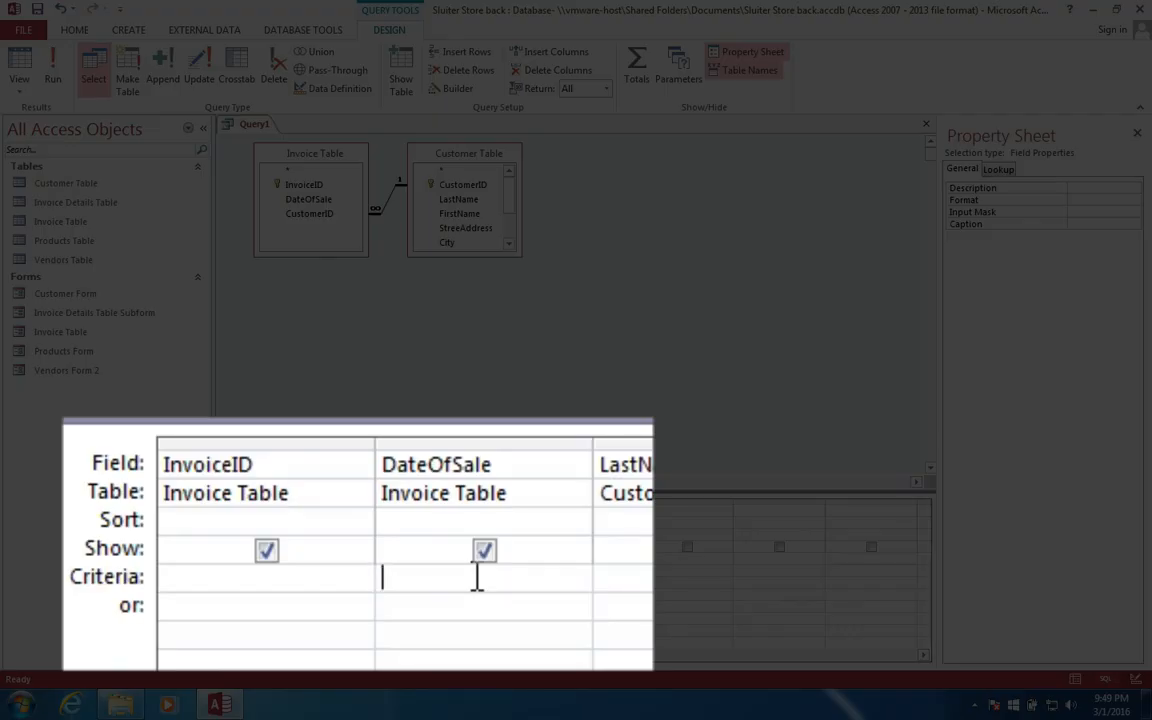
text(>now())
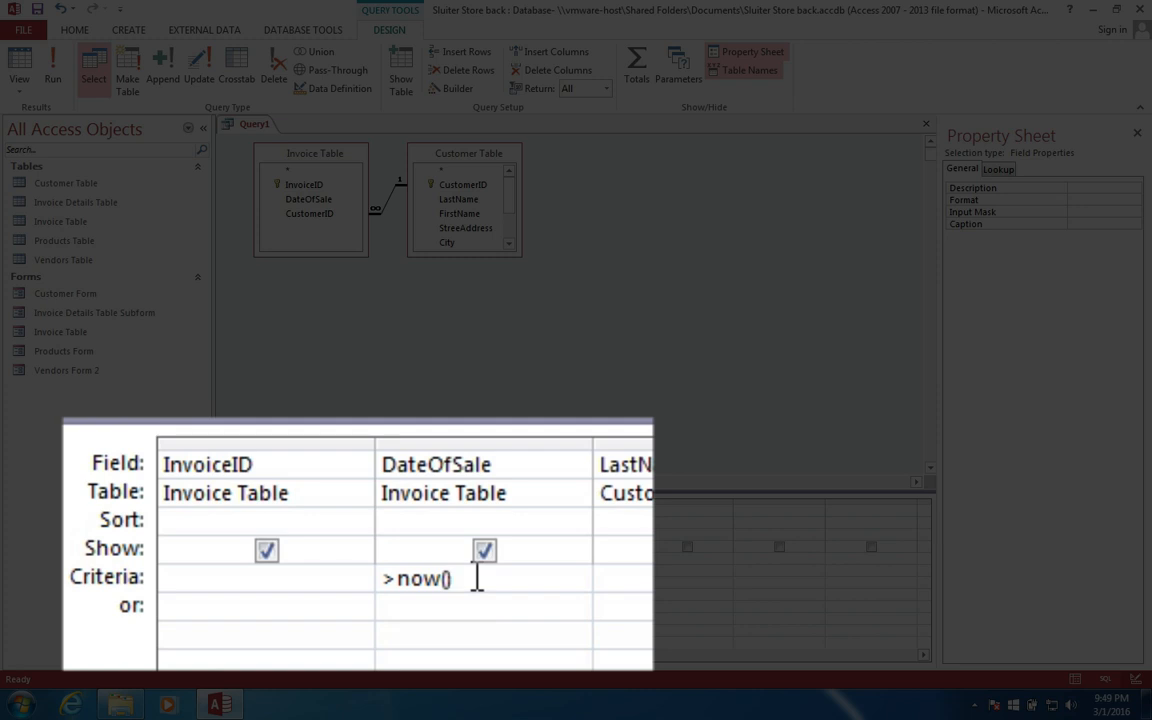
text(-)
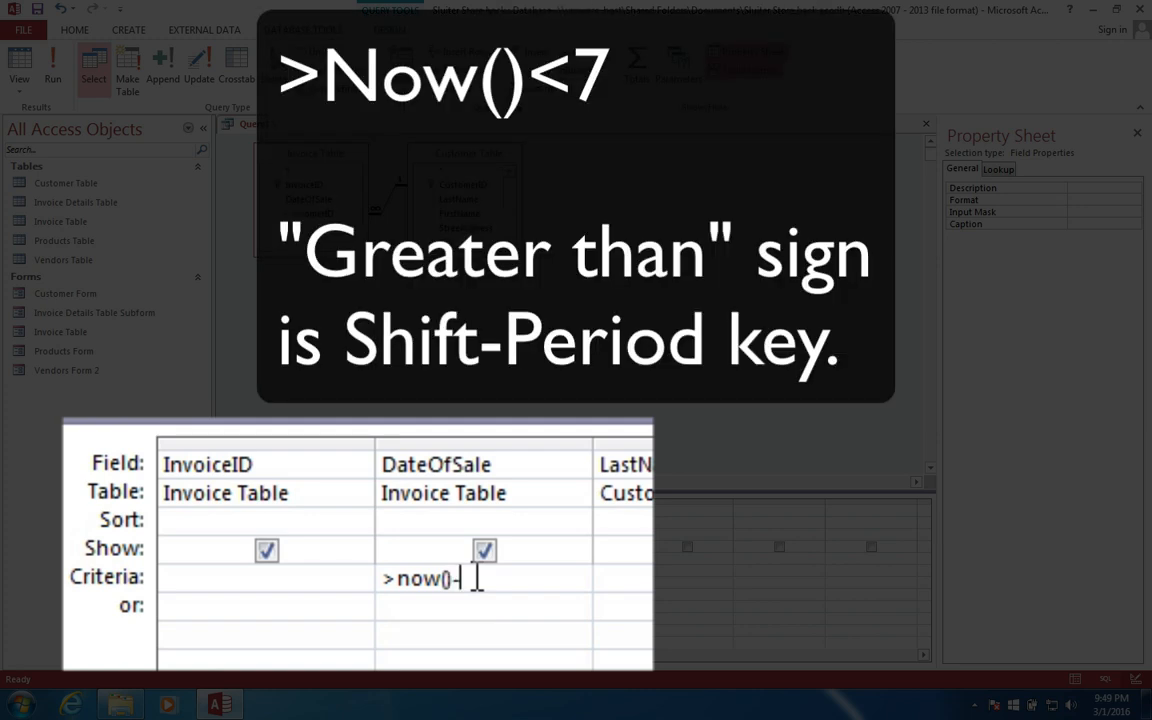
text(7)
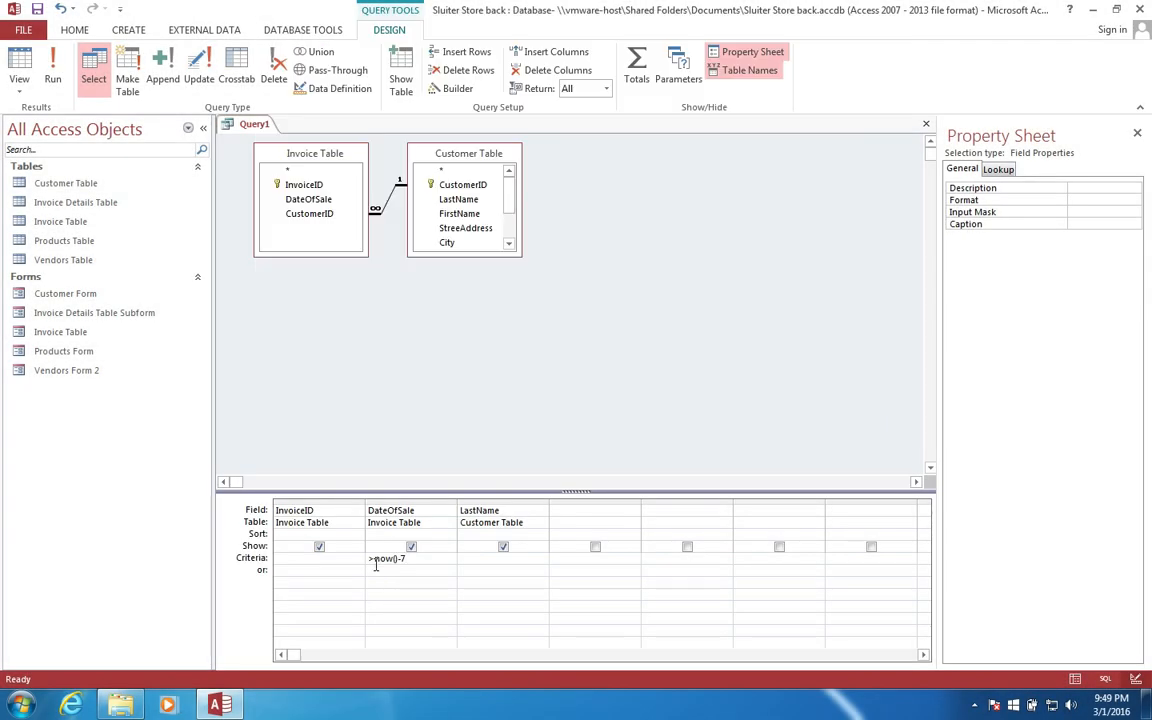
key(Tab)
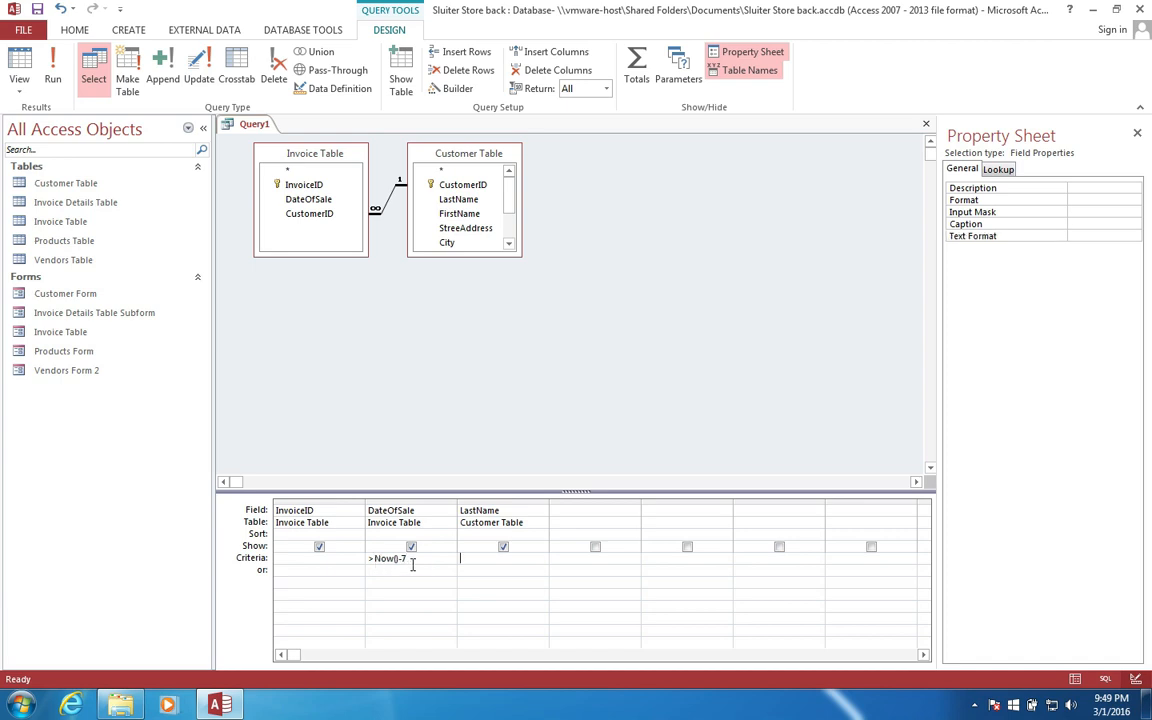
Step: View the query's results in Datasheet View and compare their sale dates with all records in the Invoice Table
right_click(256, 127)
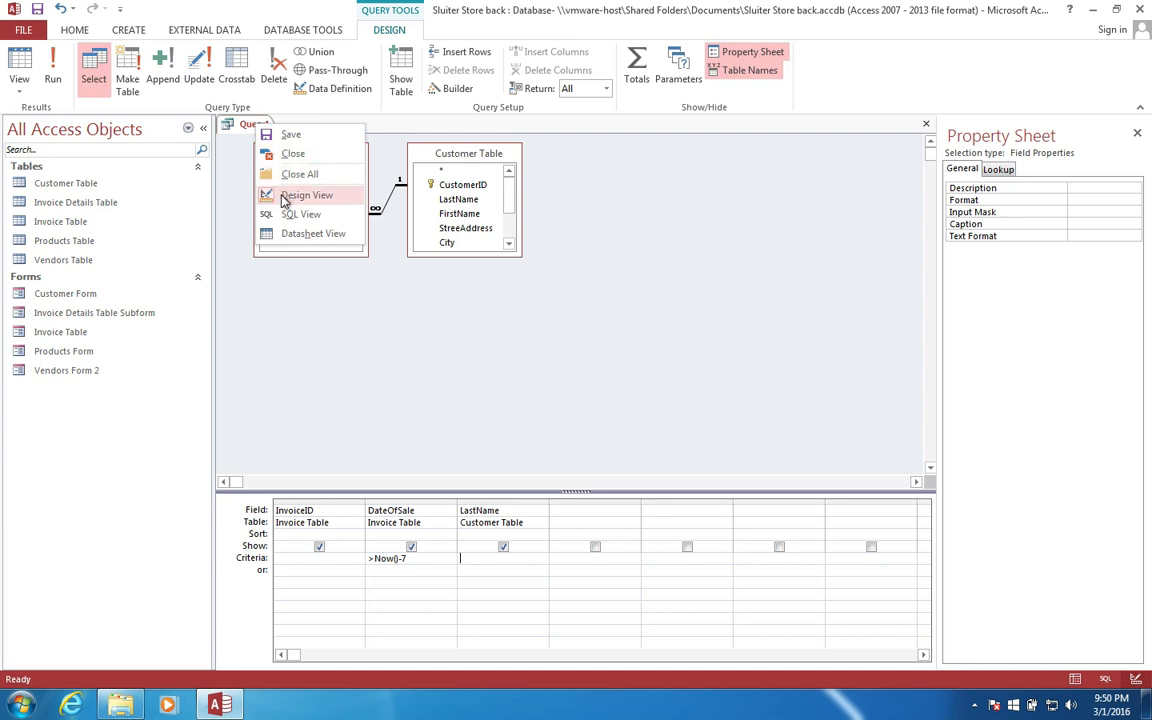
click(287, 235)
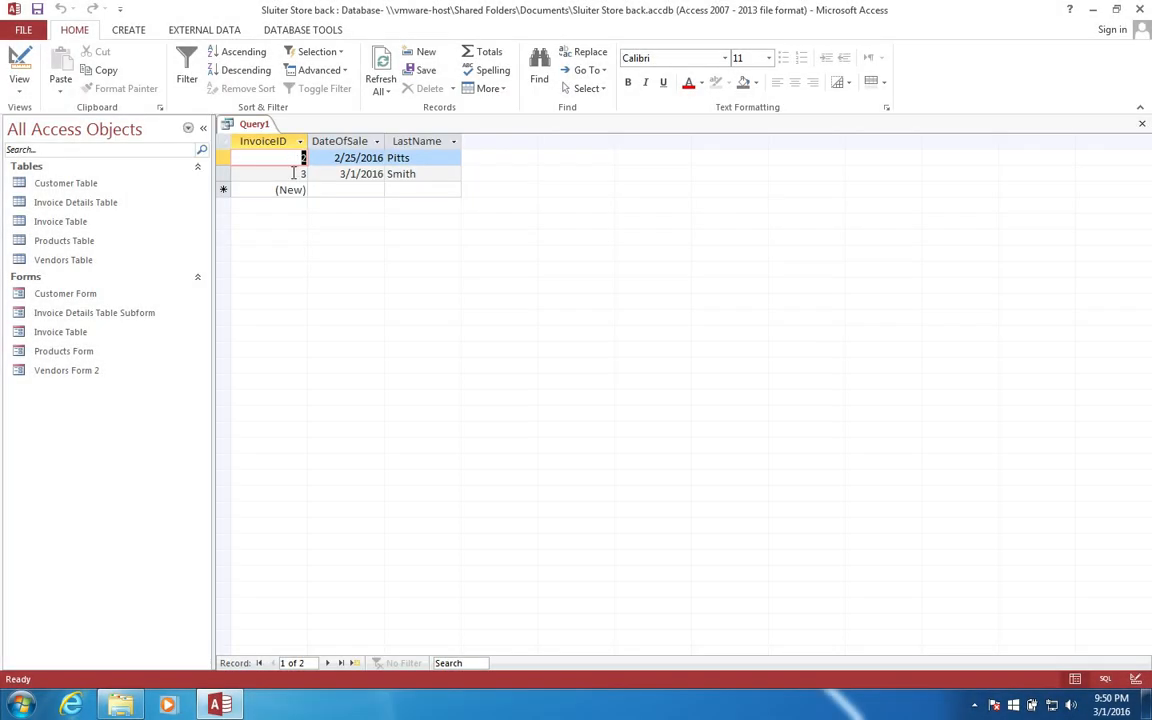
double_click(55, 225)
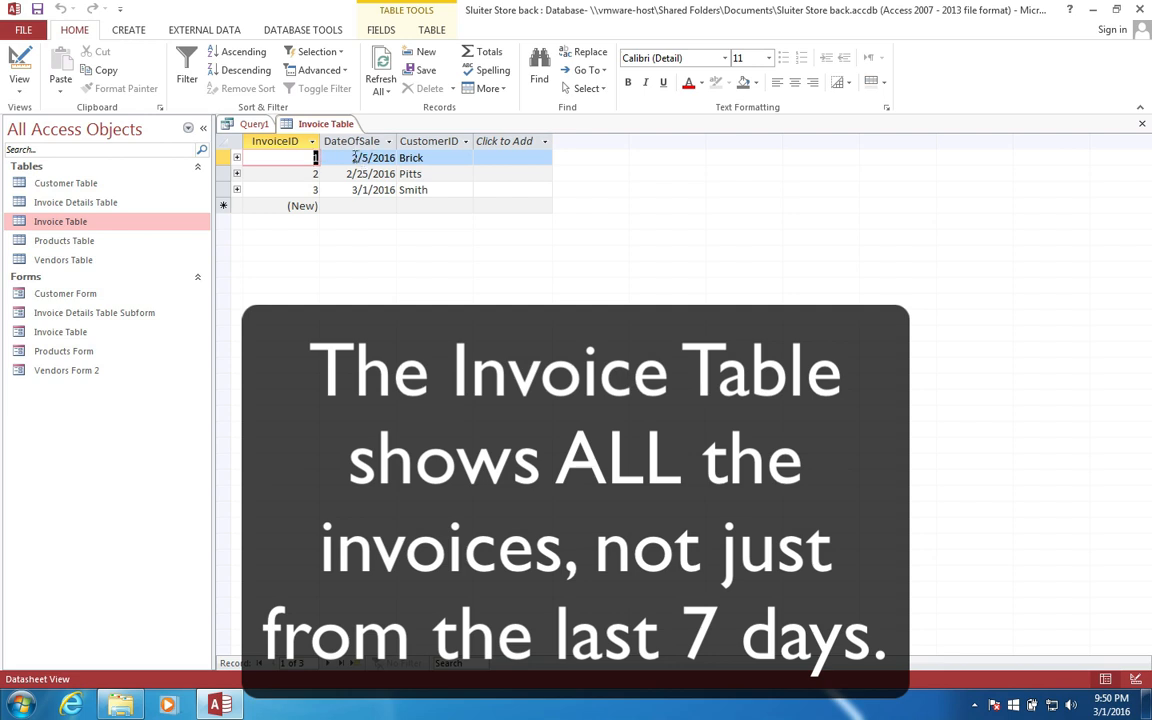
drag(353, 157, 374, 157)
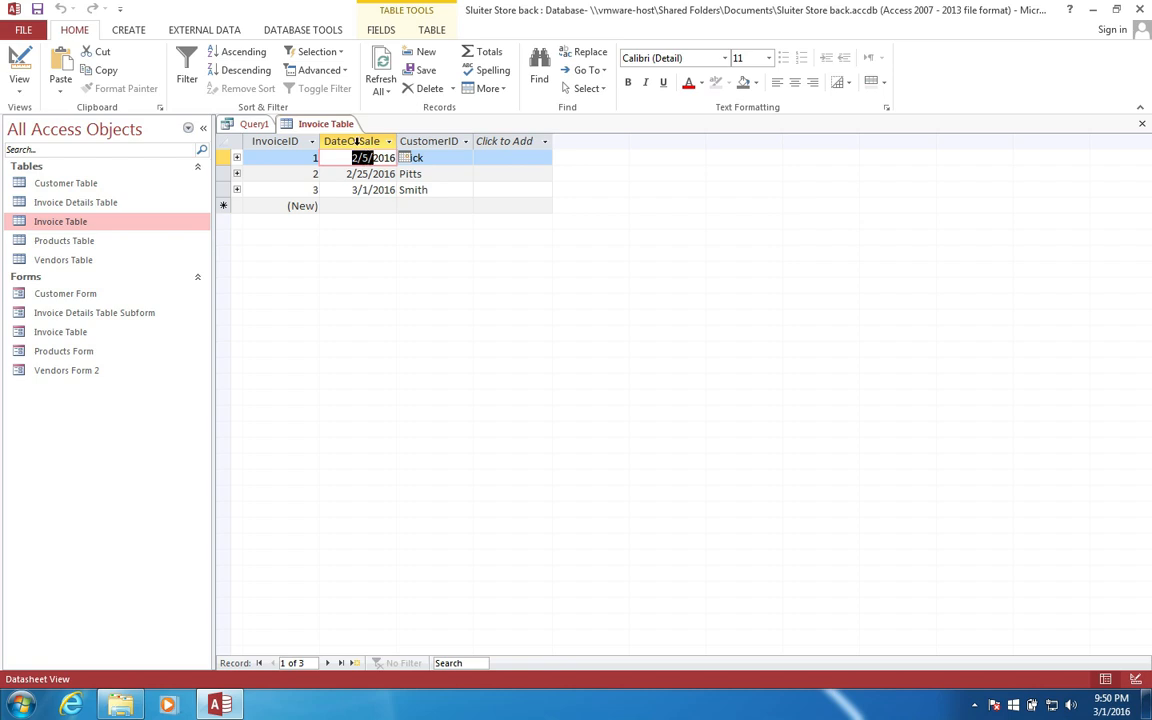
click(255, 125)
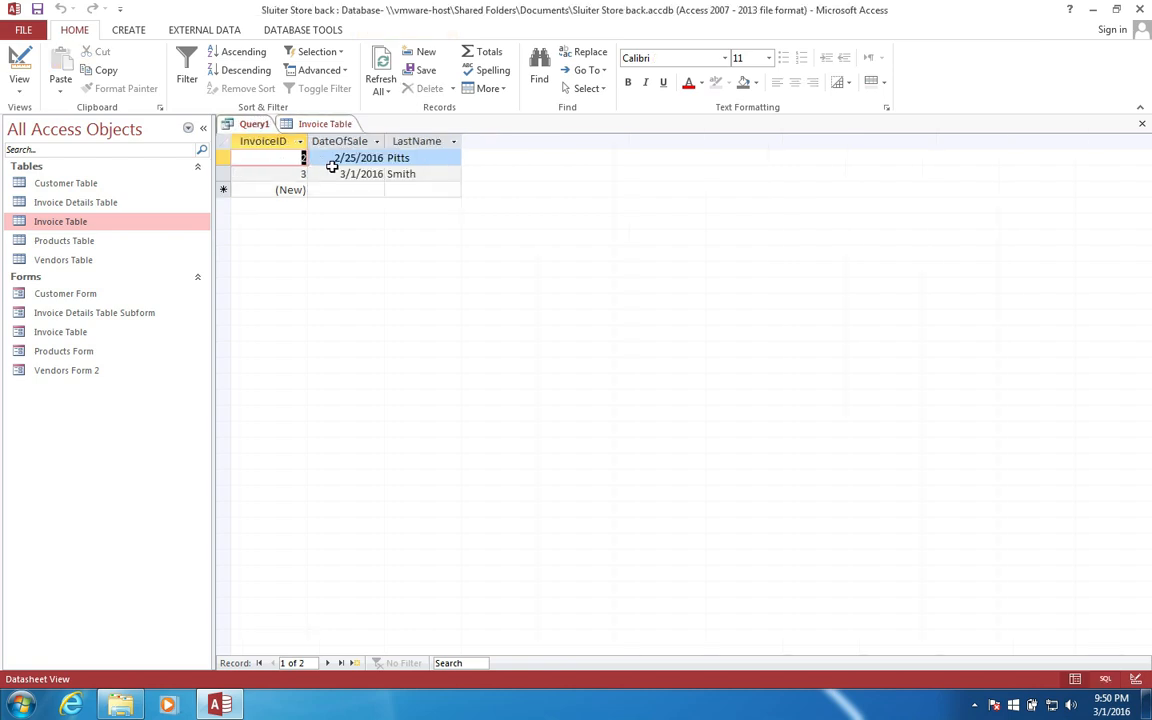
Step: Return the query to Design View and save it as Orders in the last 7 days
right_click(250, 124)
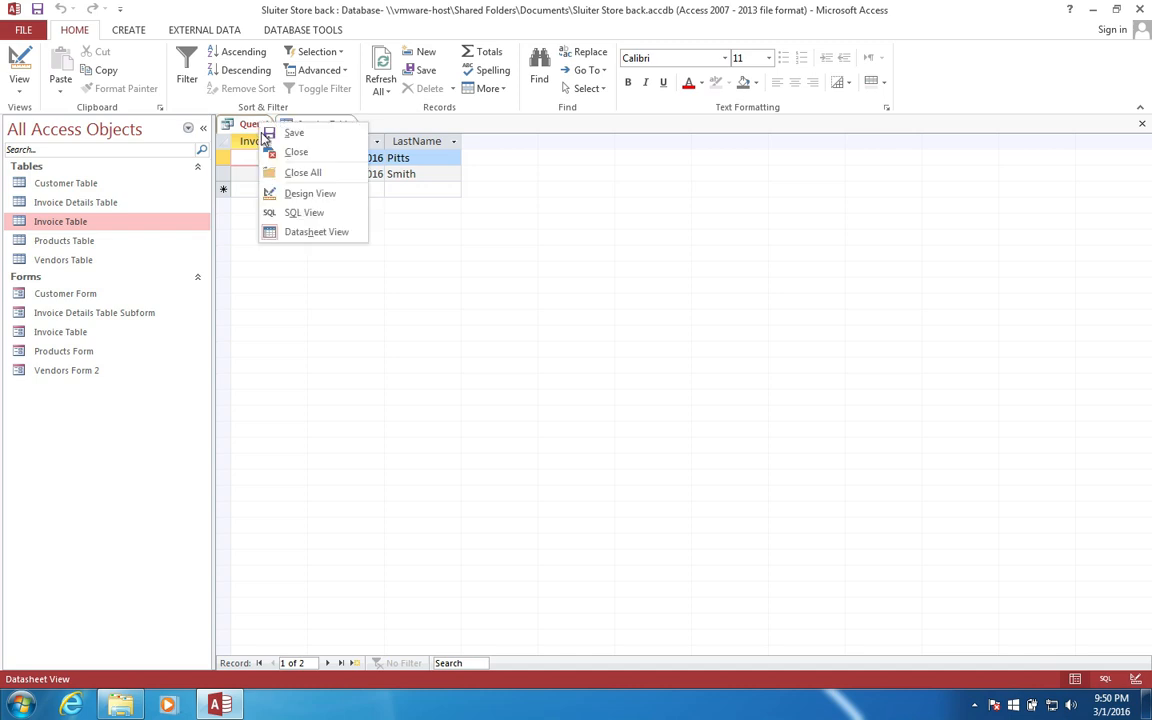
click(305, 193)
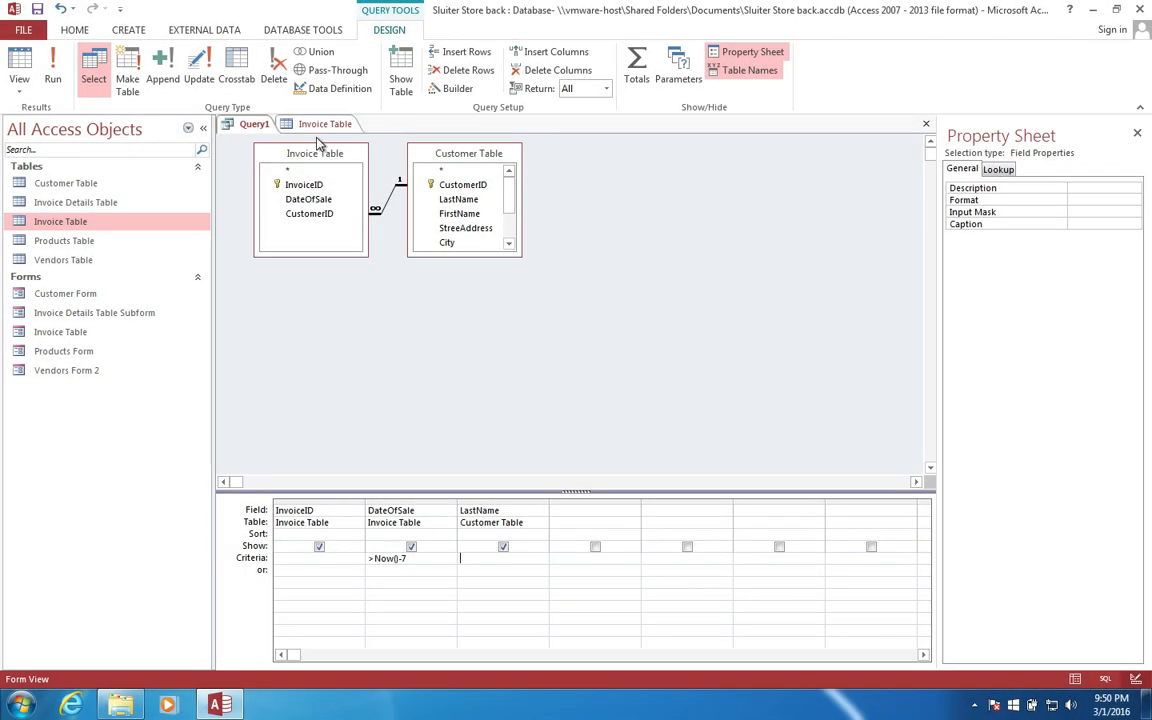
right_click(258, 125)
click(284, 138)
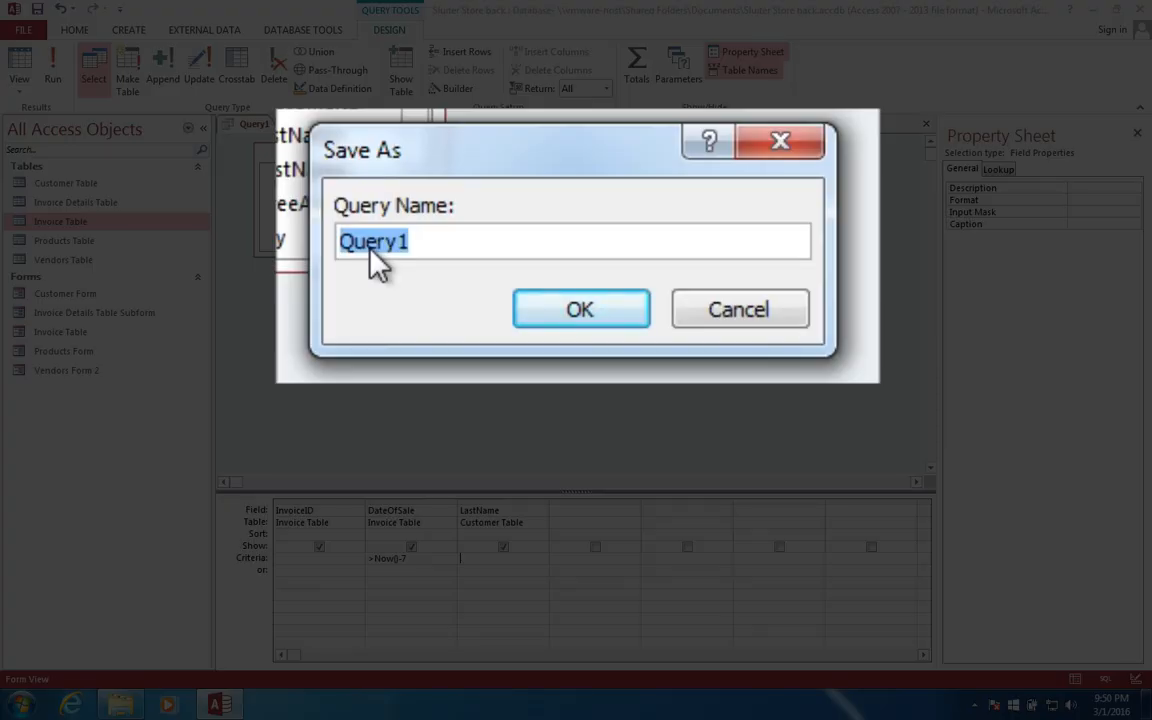
text(Ordre)
key(BackSpace)
text(ers in the last 7 days)
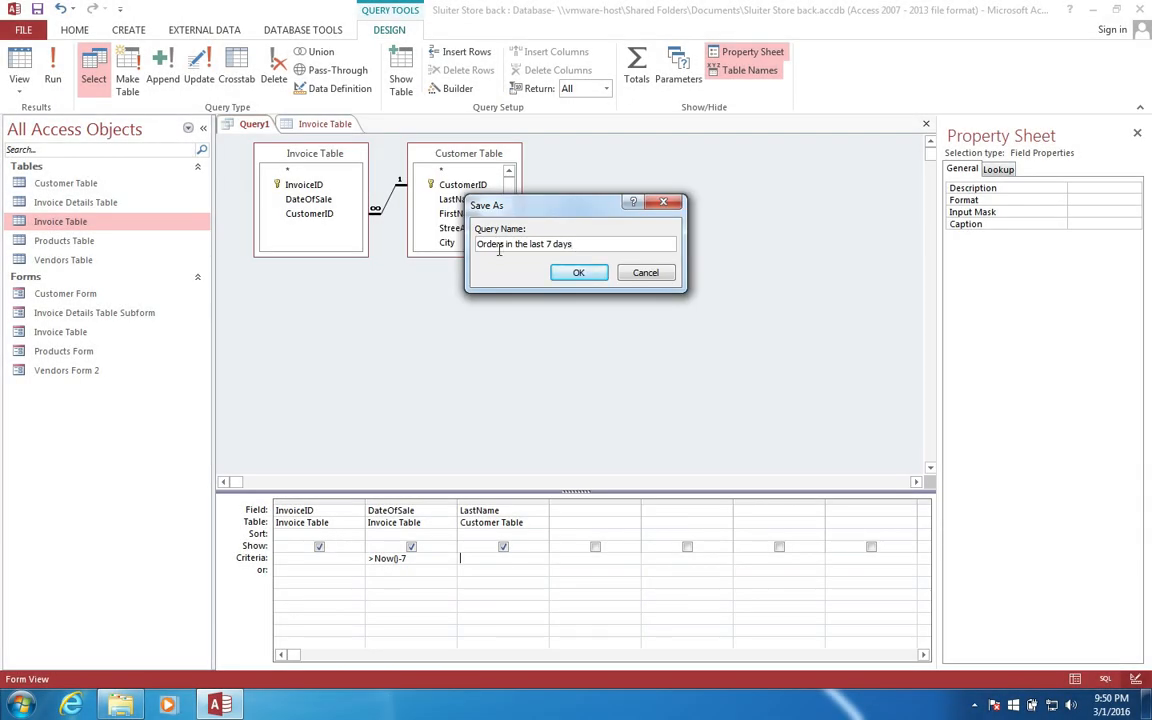
click(587, 272)
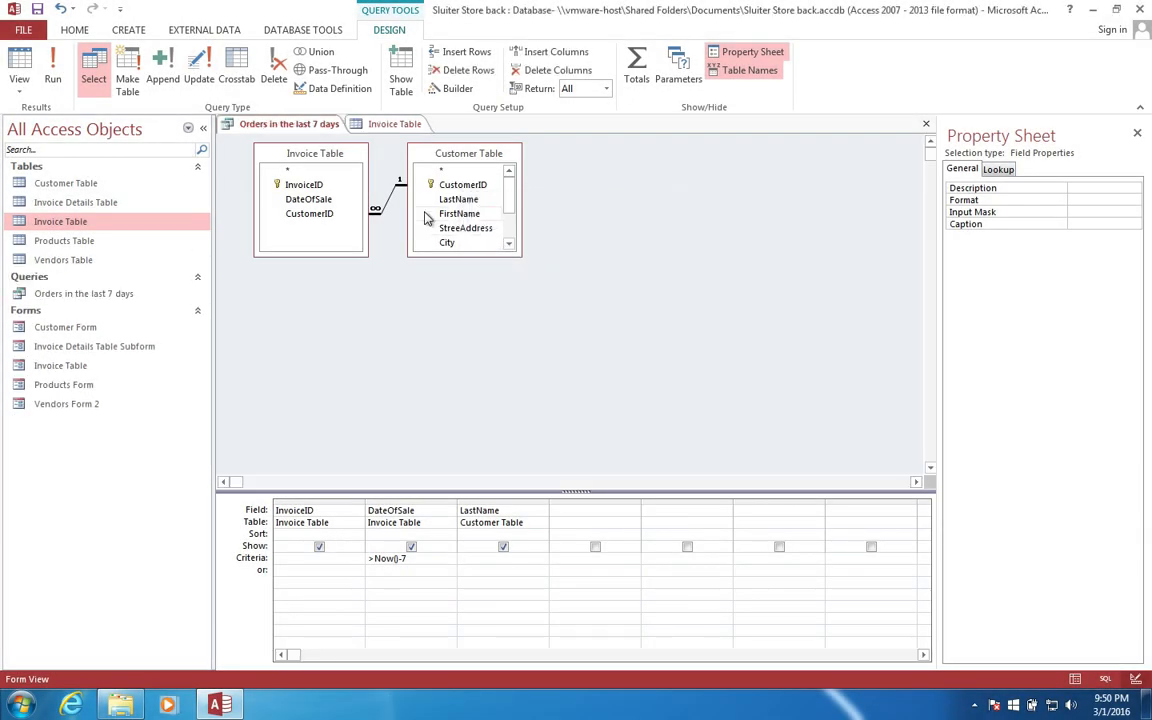
Step: Close the Orders in the last 7 days query and the Invoice Table
right_click(287, 124)
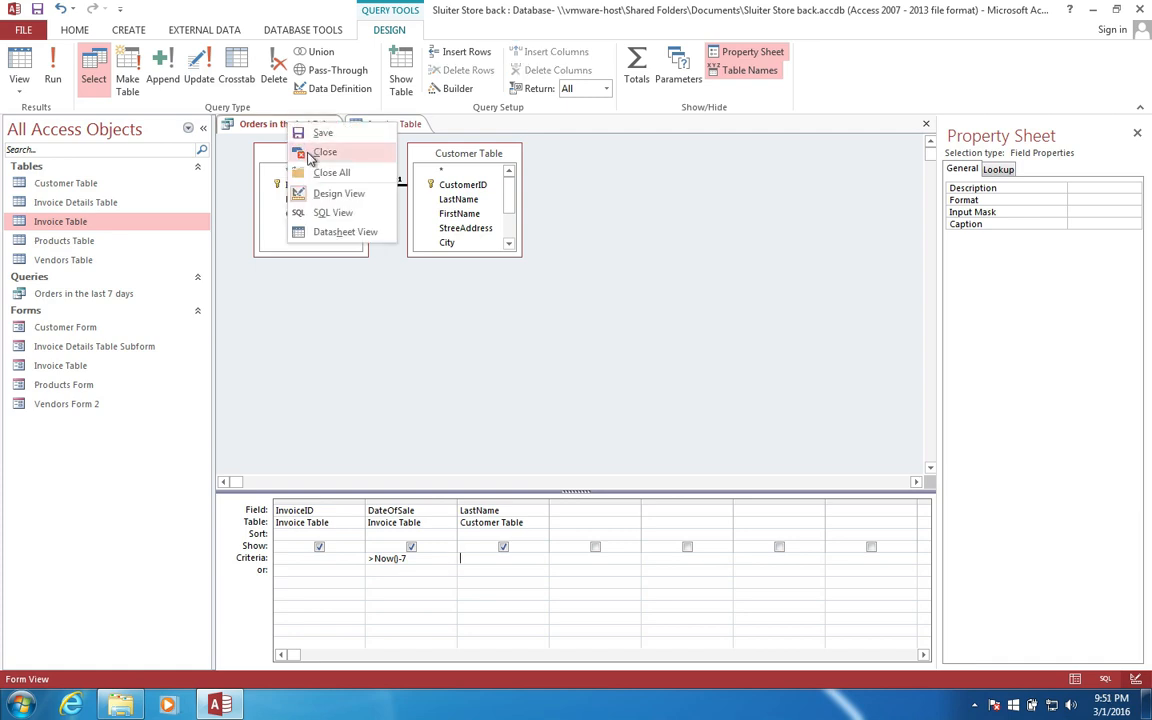
click(322, 153)
right_click(268, 125)
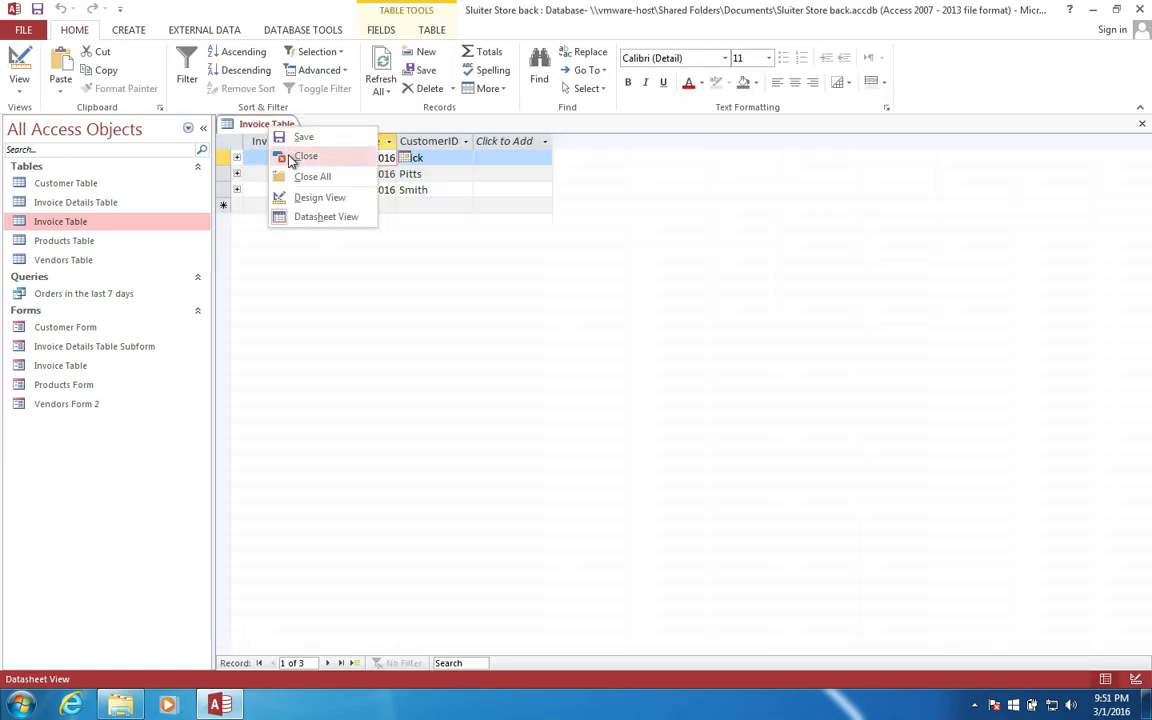
click(300, 157)
Step: Create a report based on the Orders in the last 7 days query
click(26, 295)
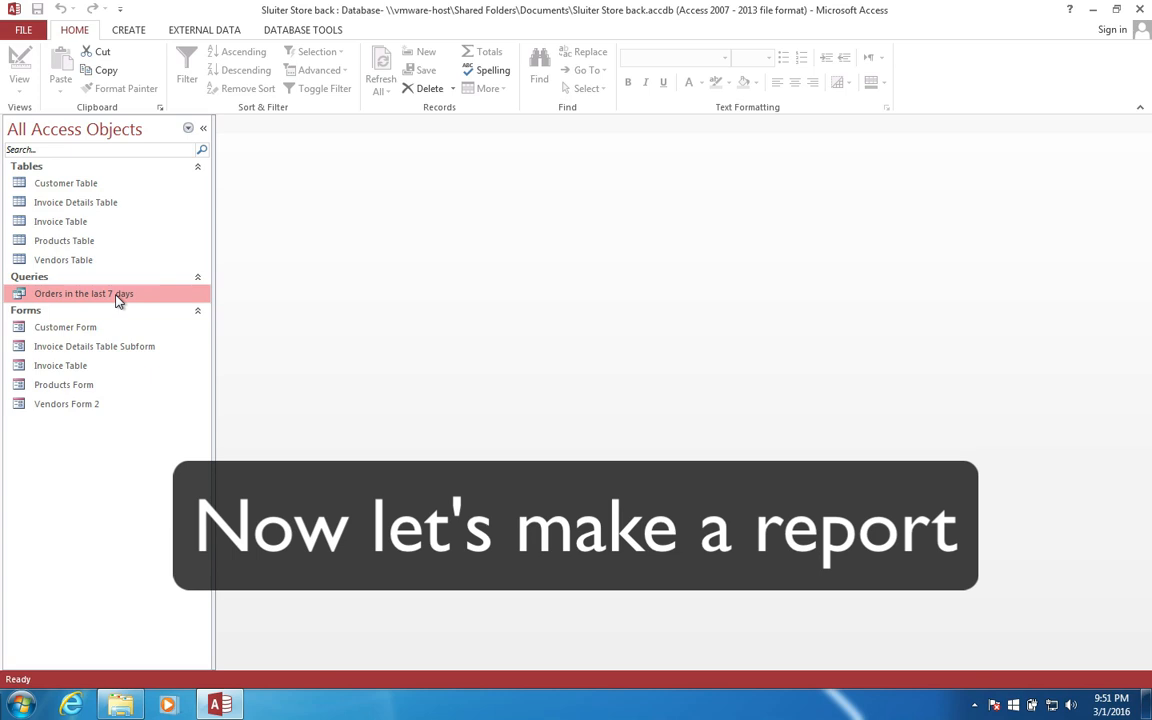
click(118, 30)
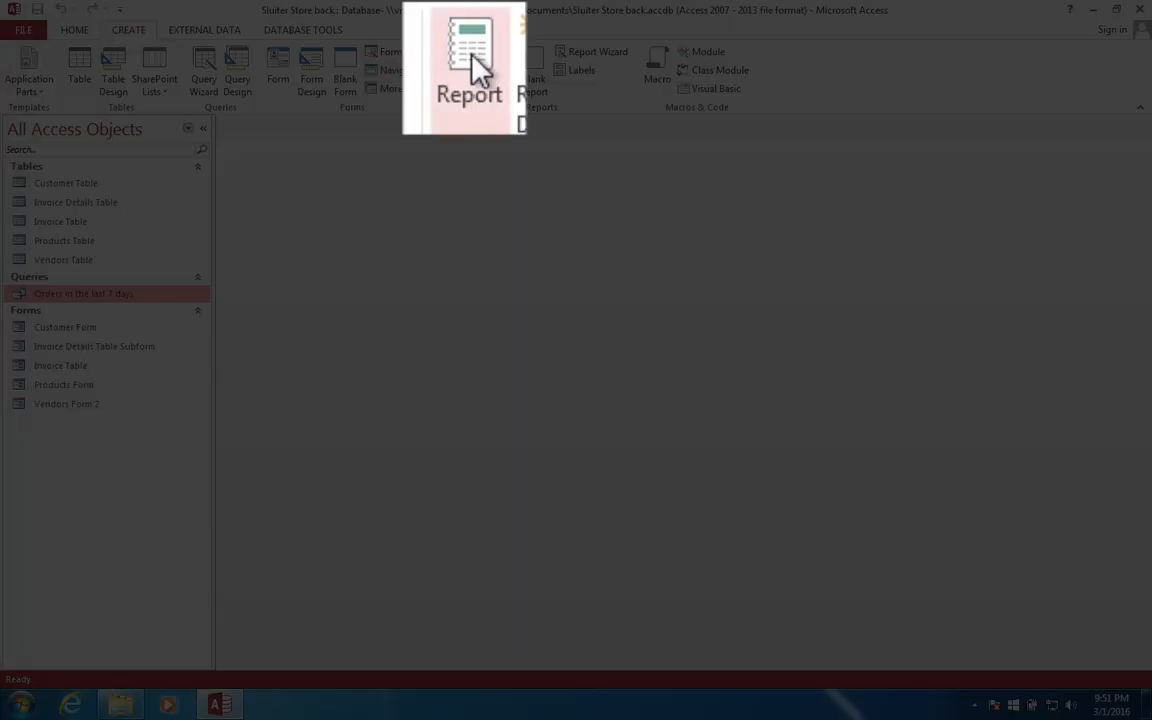
click(468, 70)
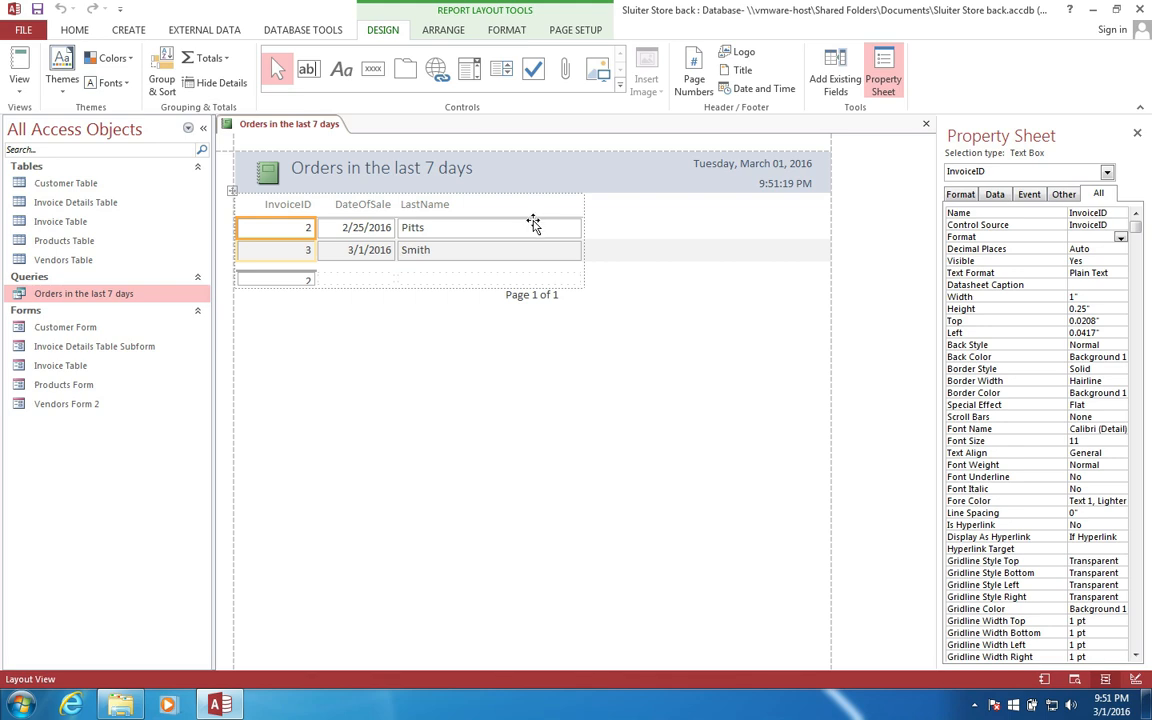
Step: Save the new report under the name Orders in the last 7 days report
right_click(287, 127)
click(320, 135)
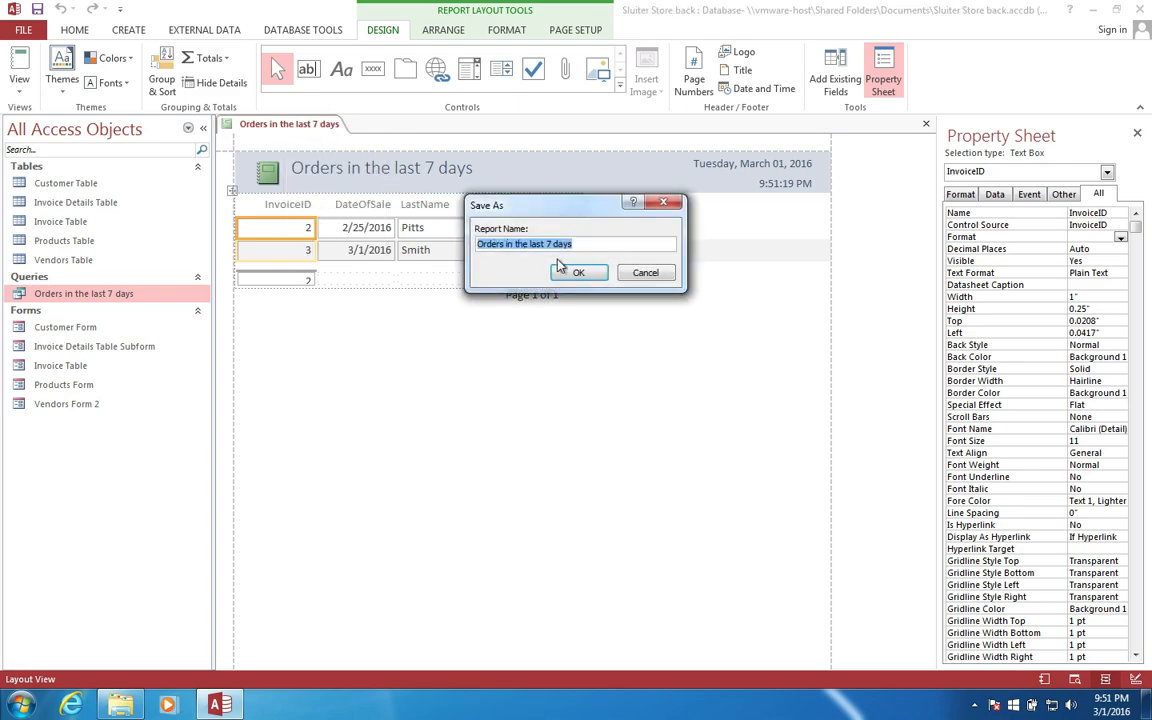
click(585, 244)
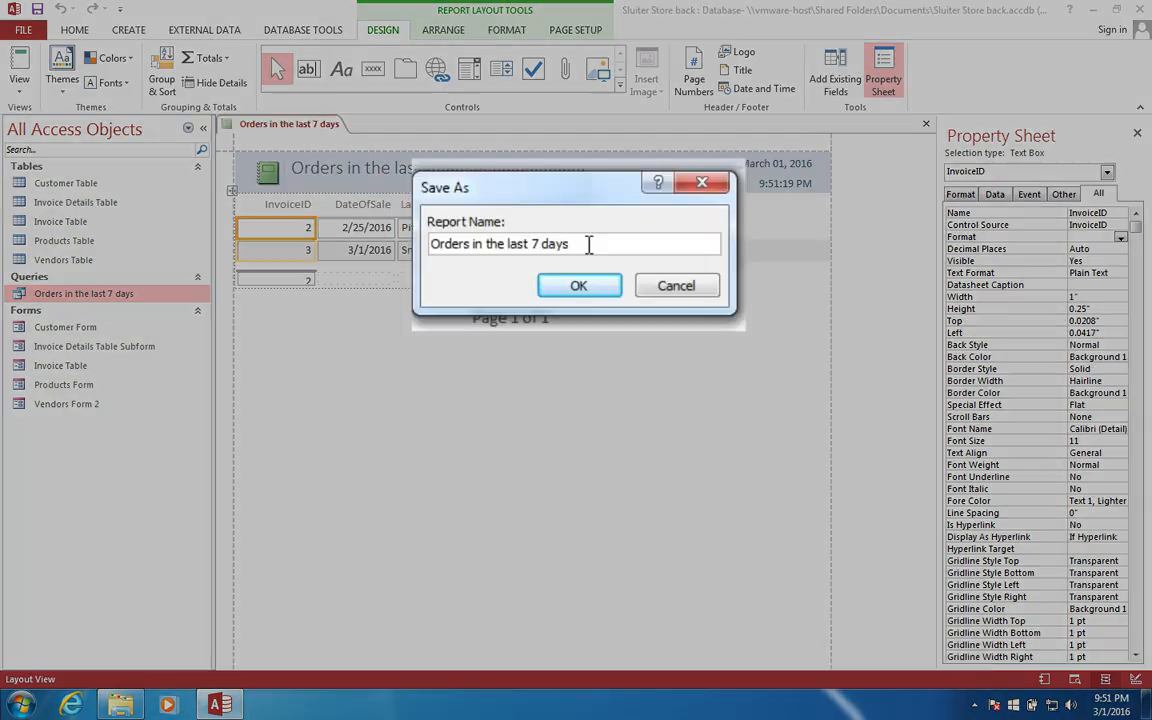
text(F)
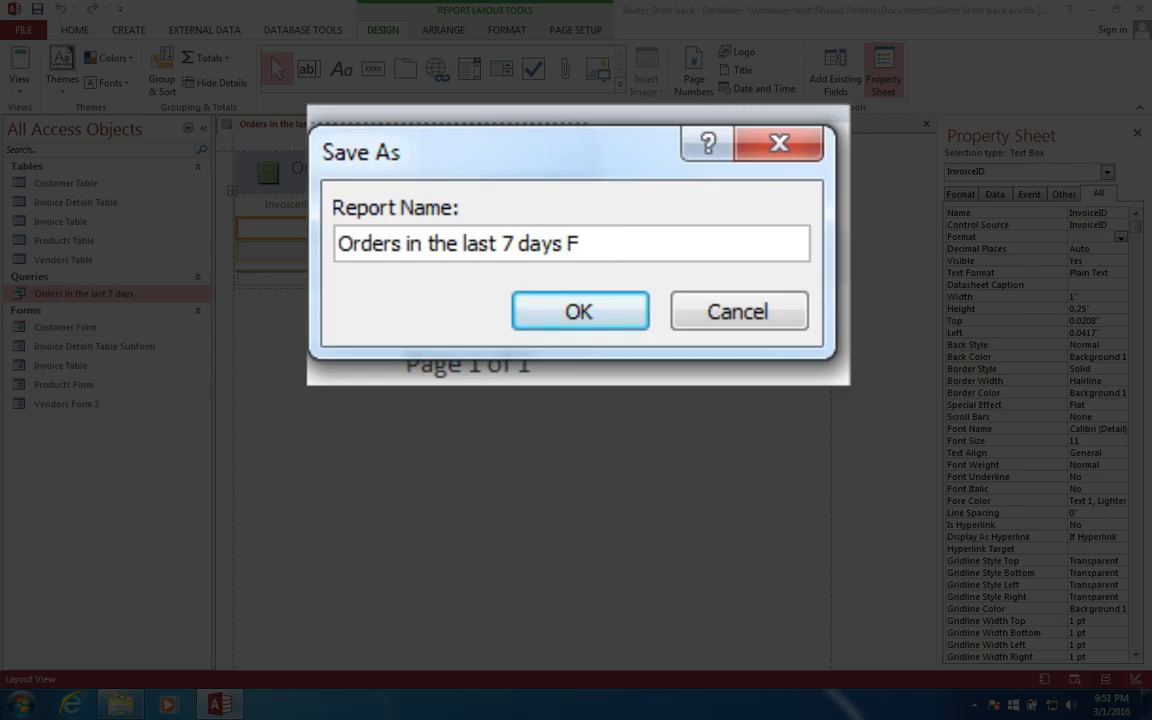
key(BackSpace)
text(report)
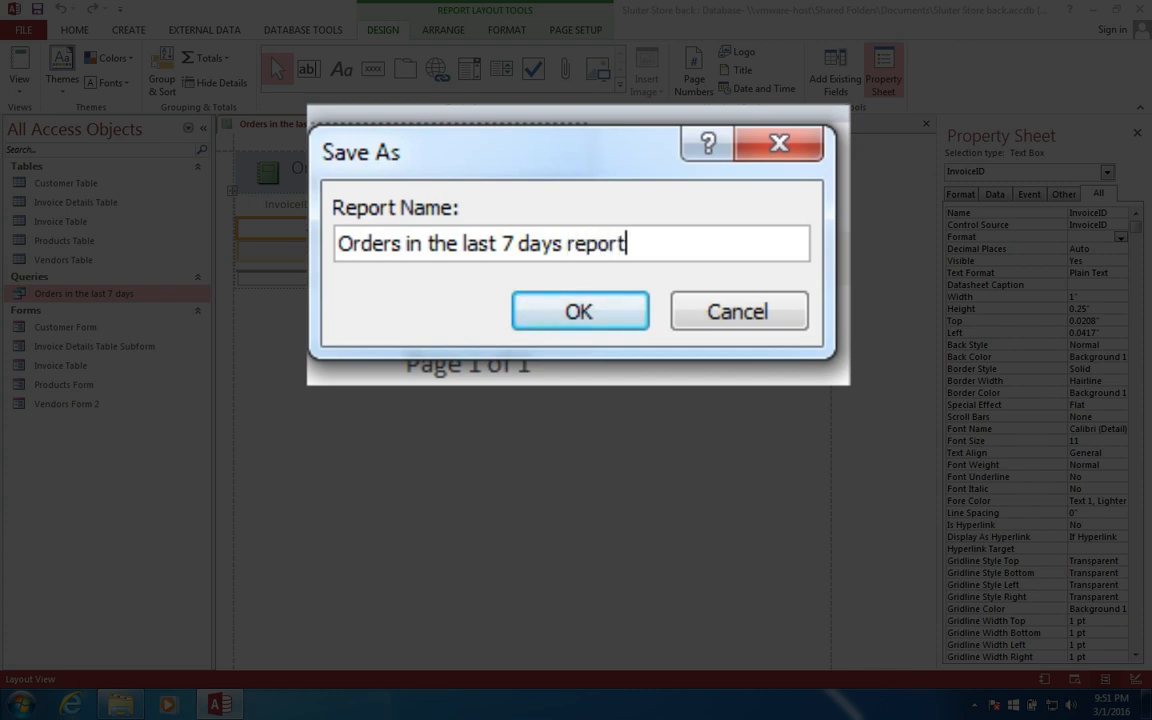
key(Return)
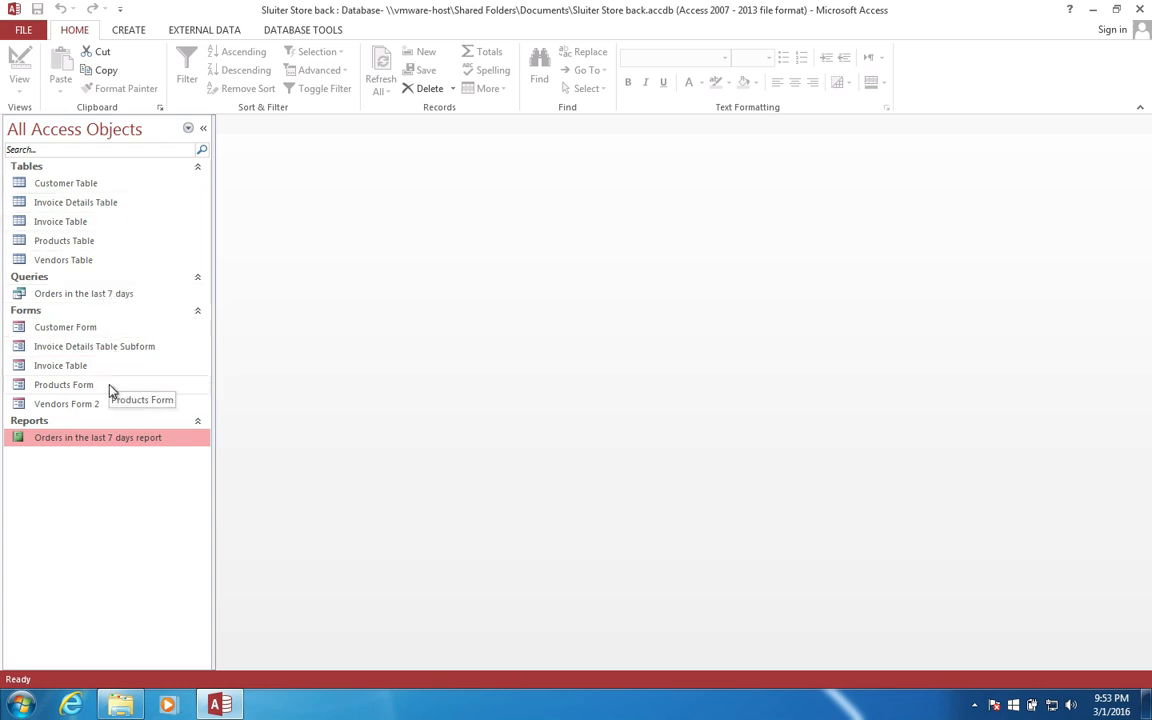
Step: Create a navigation form with the Vertical Tabs, Left layout
click(130, 32)
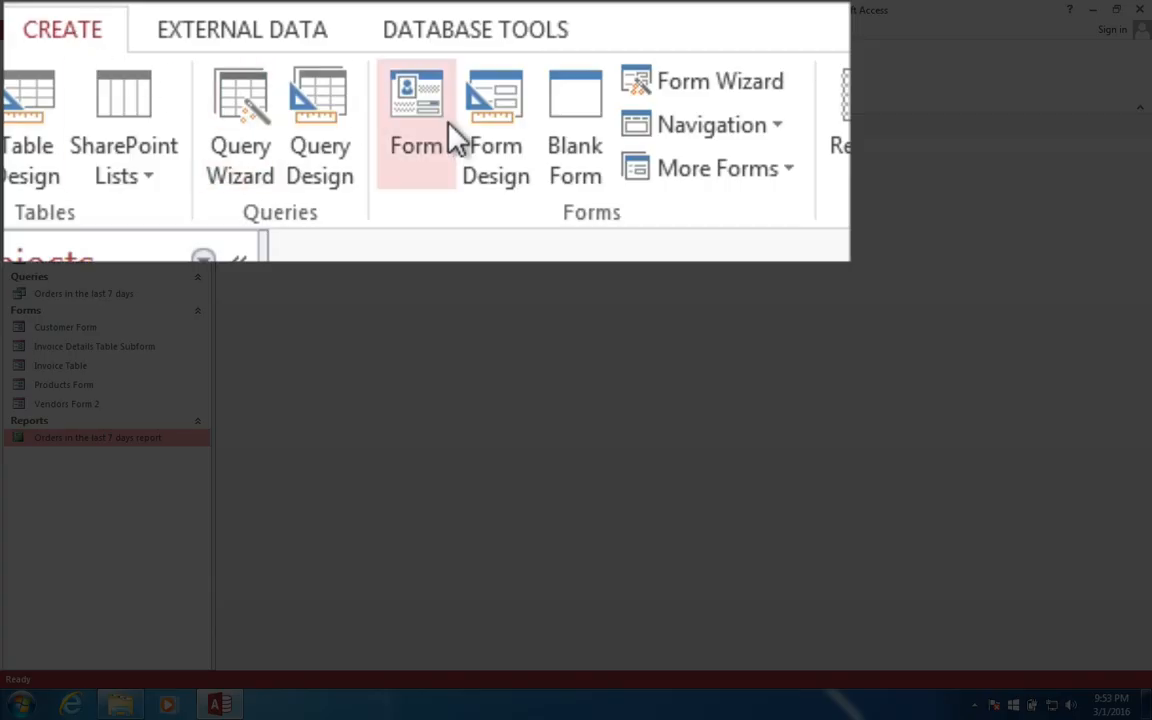
click(775, 128)
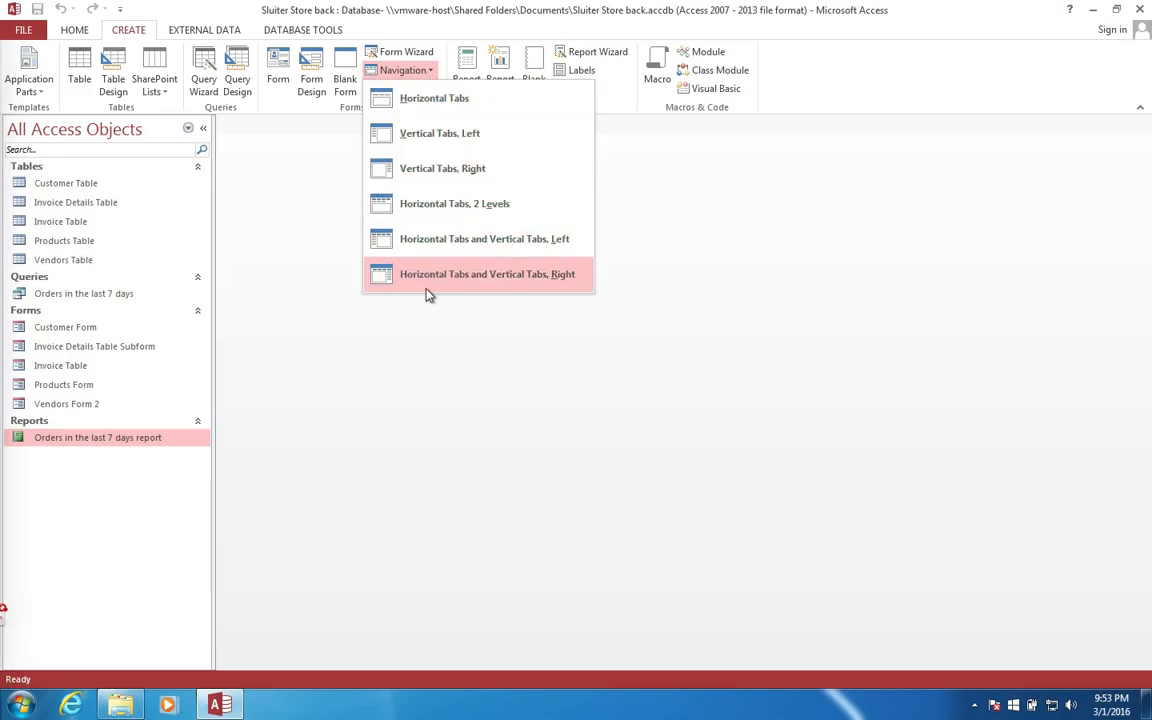
click(440, 136)
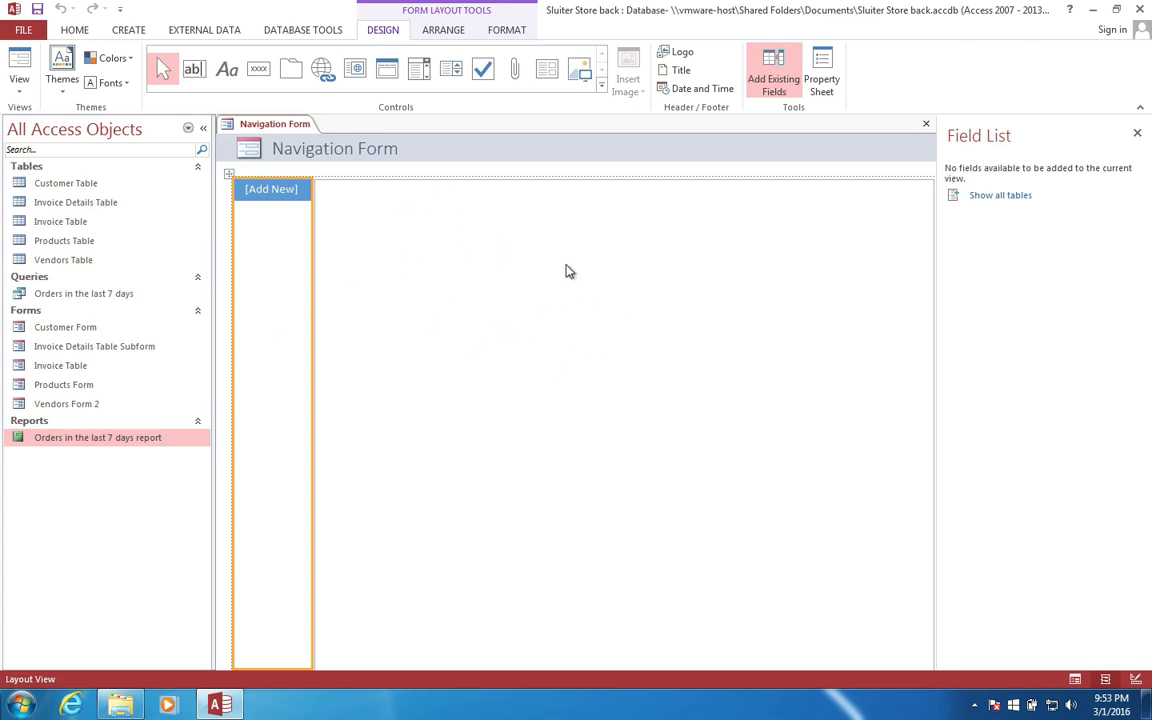
Step: Add Customer Form, Products Form and Vendors Form 2, in that order, as tabs of the navigation form
click(273, 192)
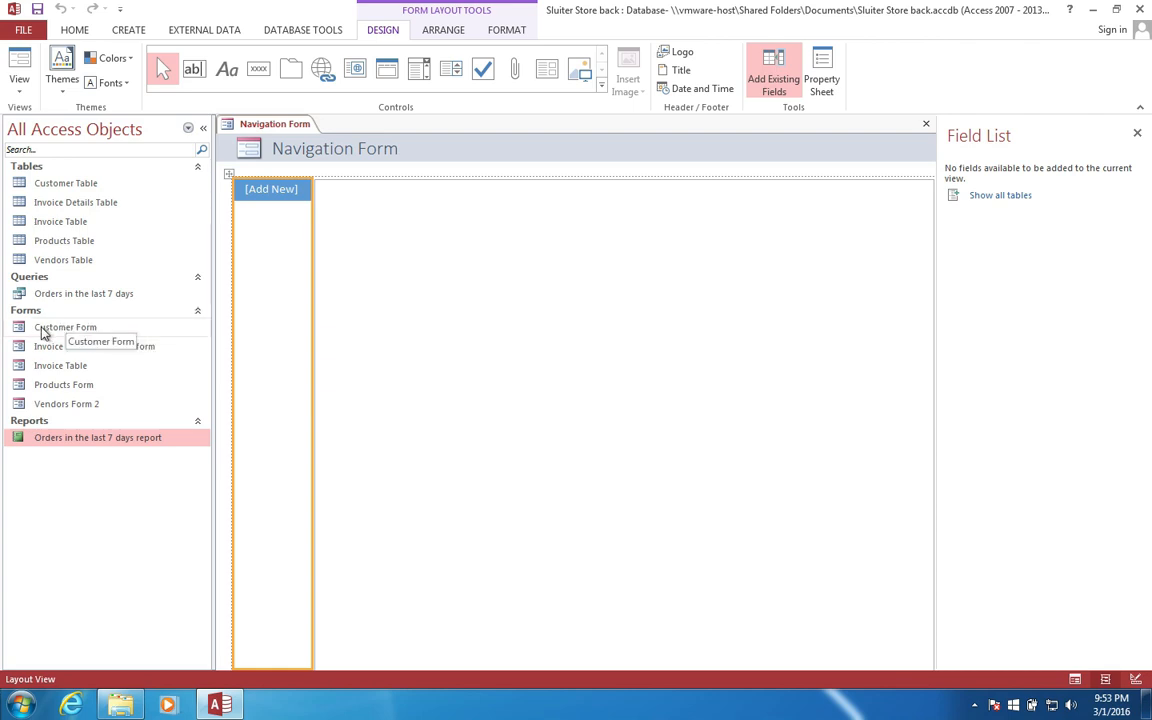
drag(43, 333, 268, 192)
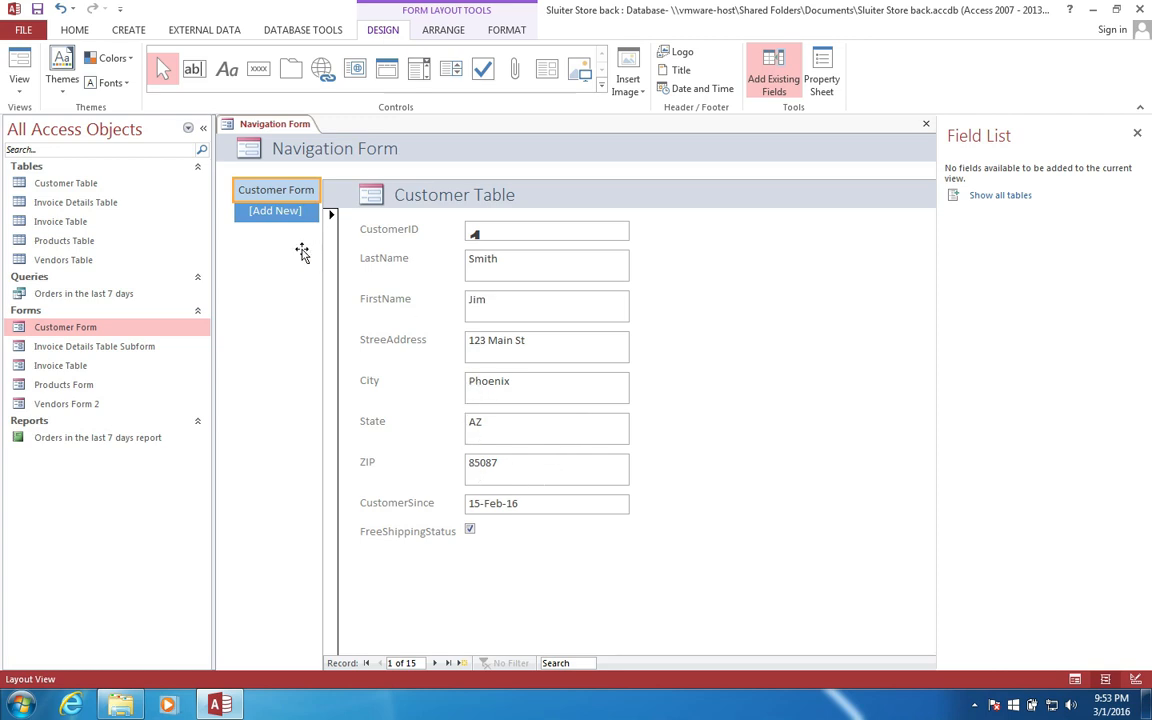
click(48, 367)
click(40, 386)
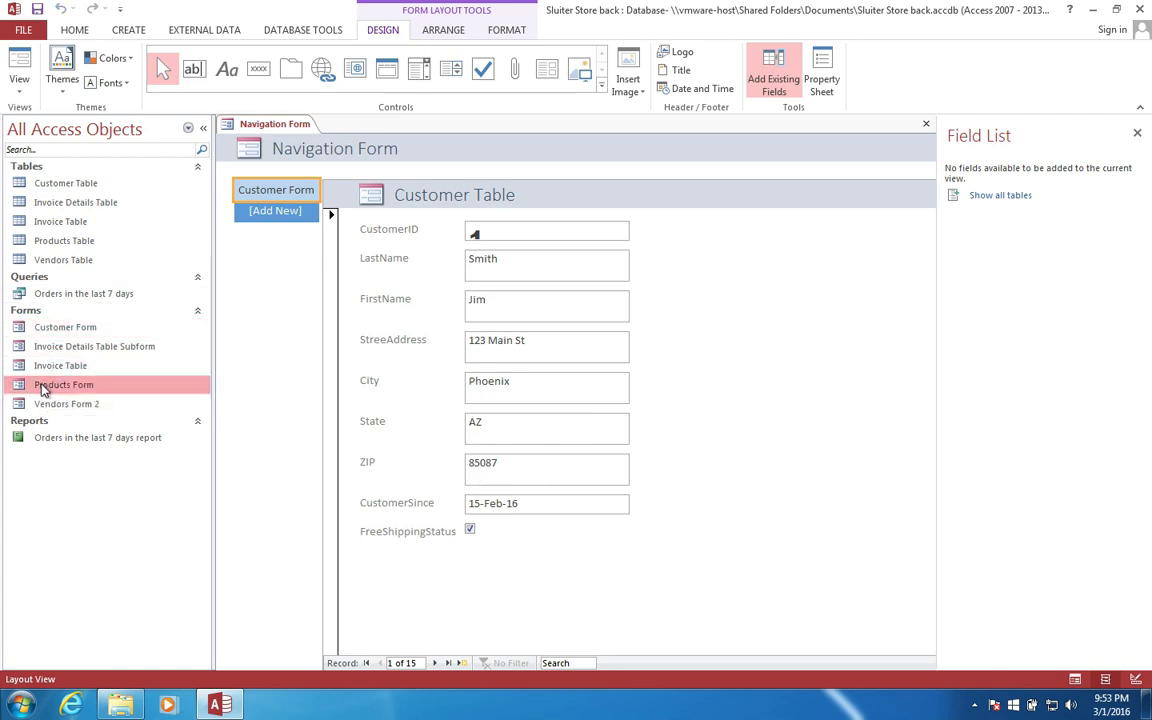
drag(33, 391, 272, 217)
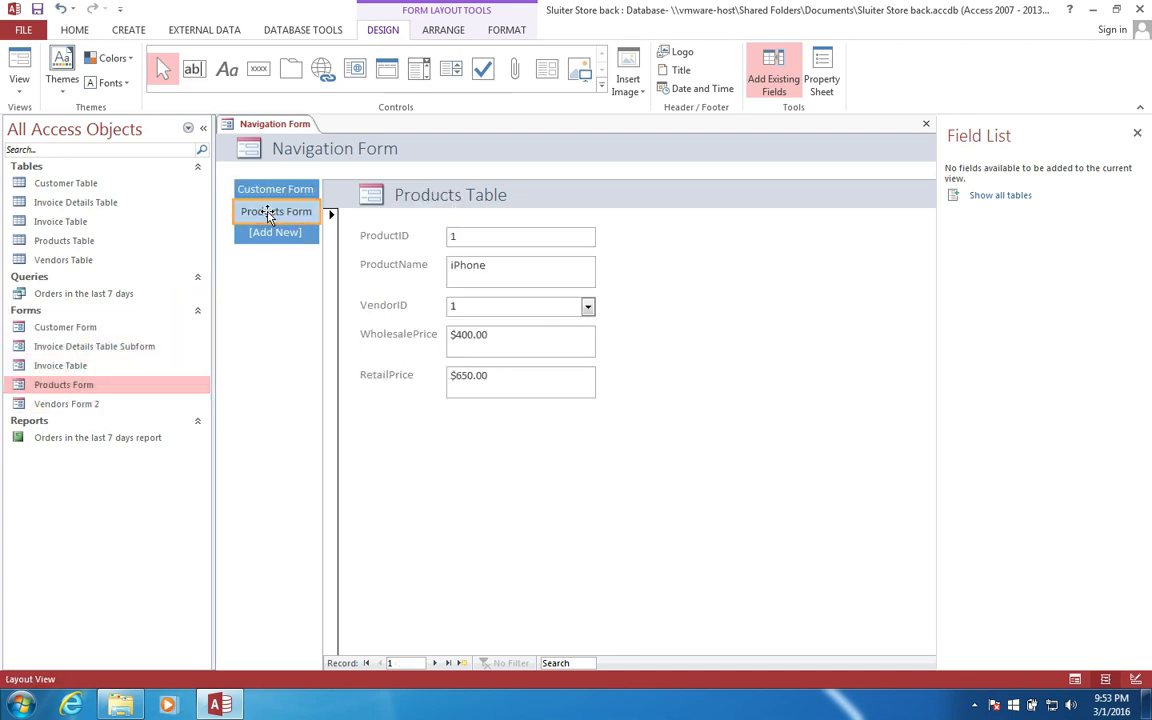
click(48, 404)
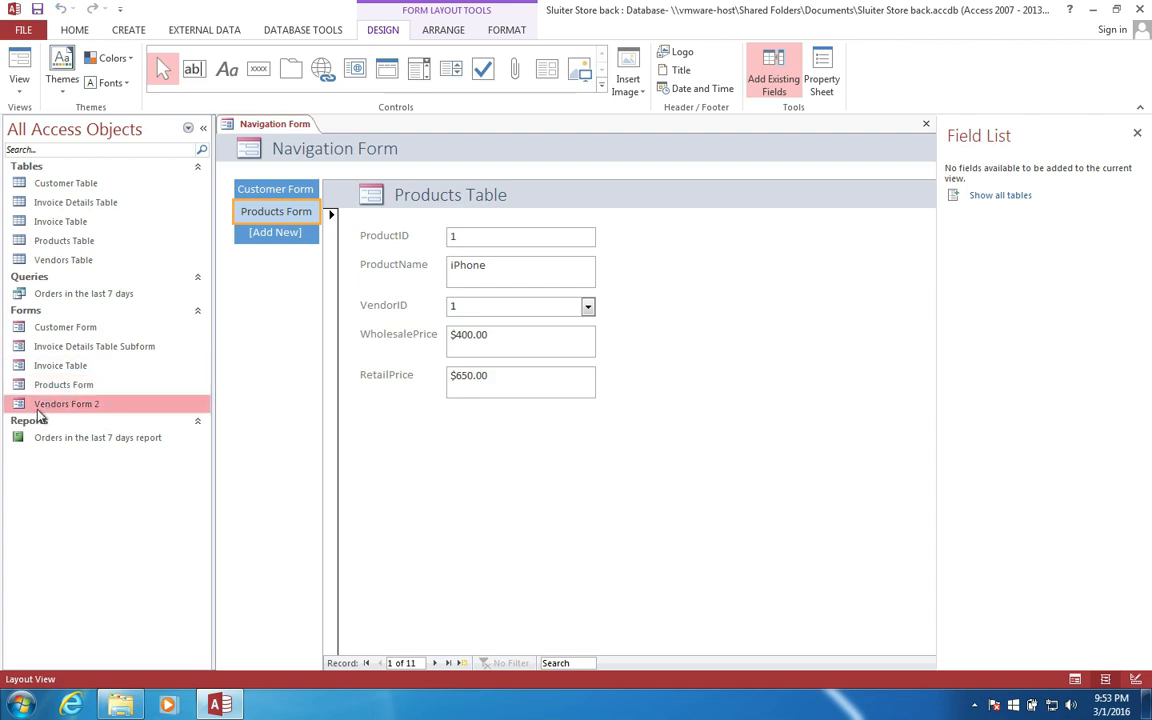
drag(35, 410, 258, 236)
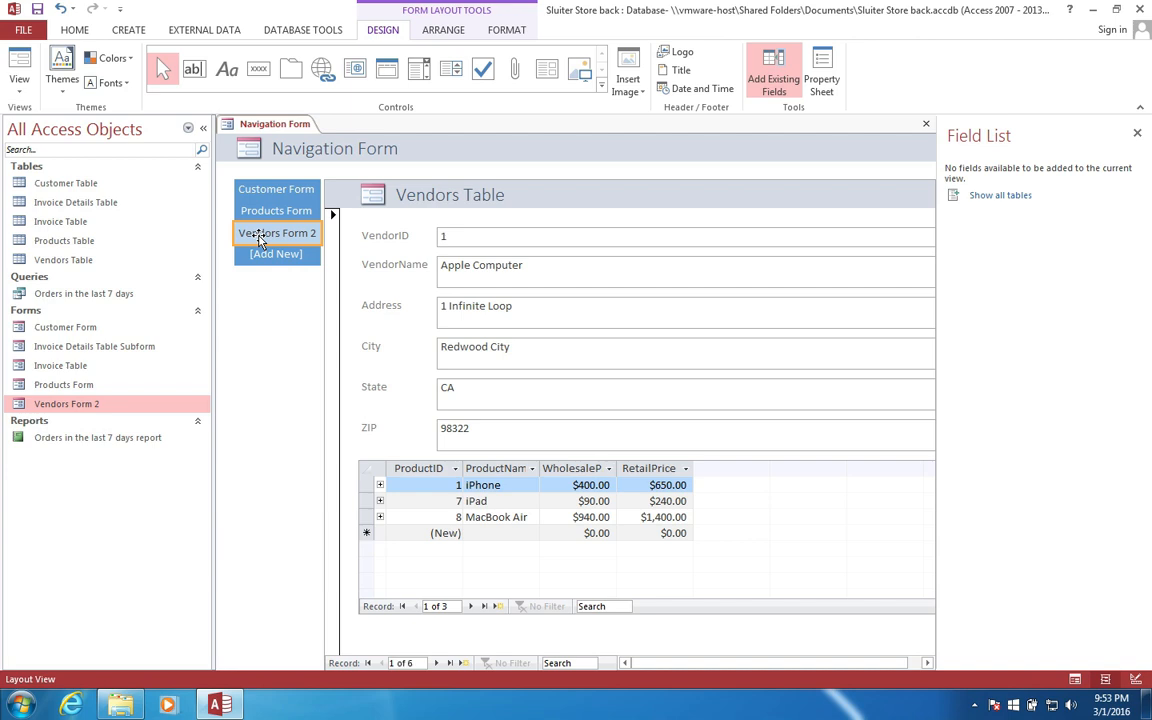
Step: Add the Invoice Table form and the Orders in the last 7 days report as further tabs below Vendors Form 2
click(52, 369)
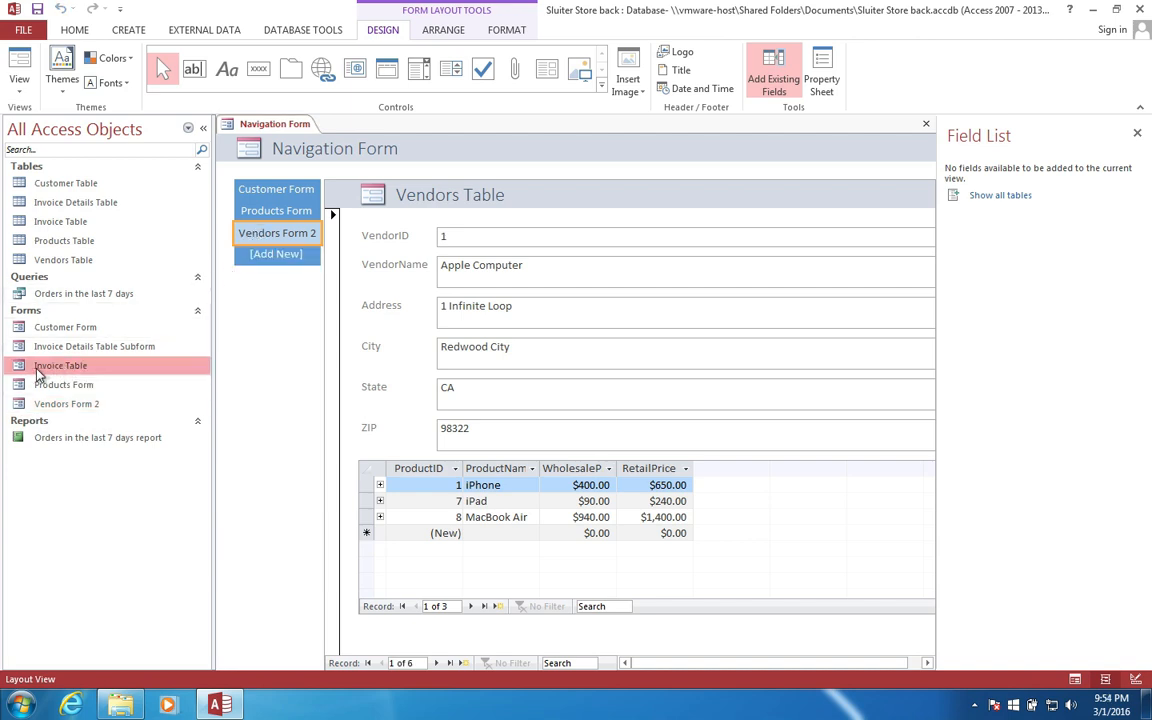
drag(37, 372, 268, 256)
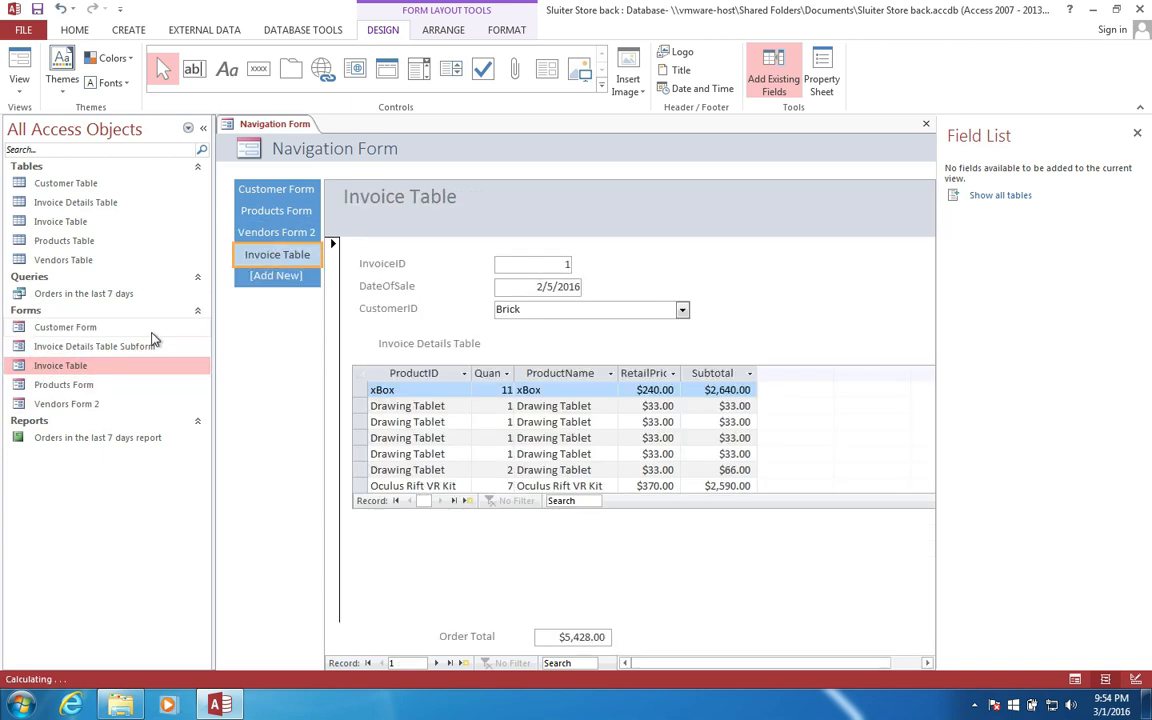
click(90, 350)
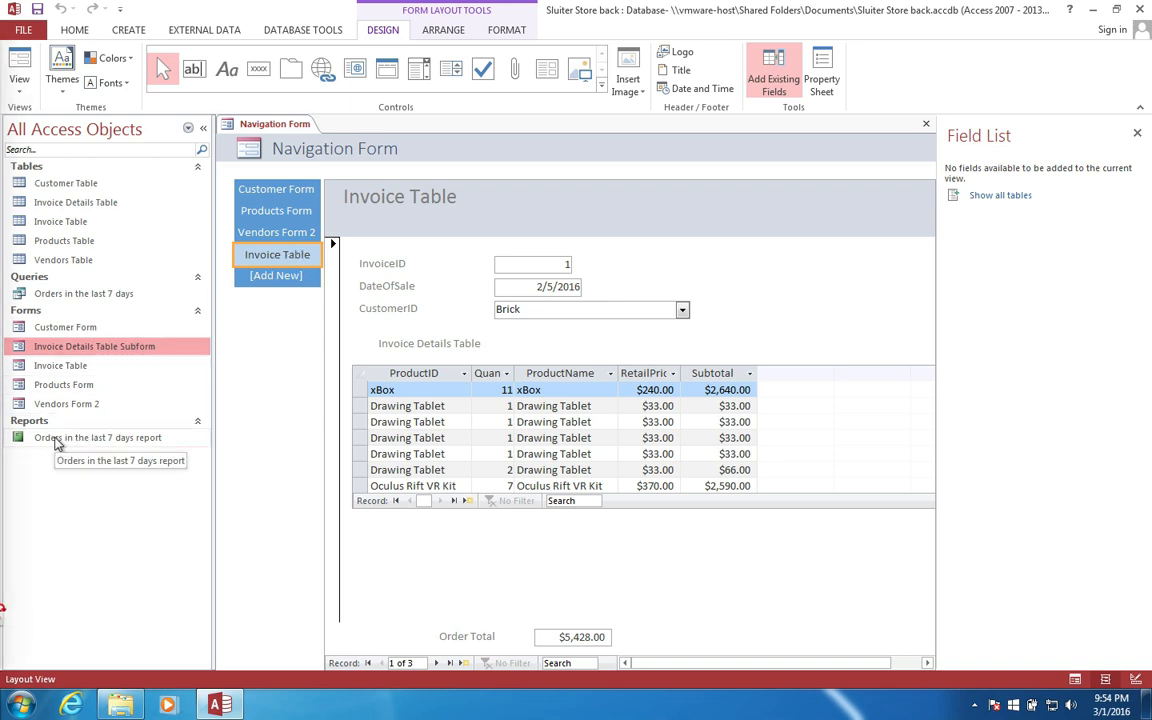
mouse_move(45, 439)
mouse_down()
mouse_move(243, 332)
mouse_move(238, 268)
mouse_up()
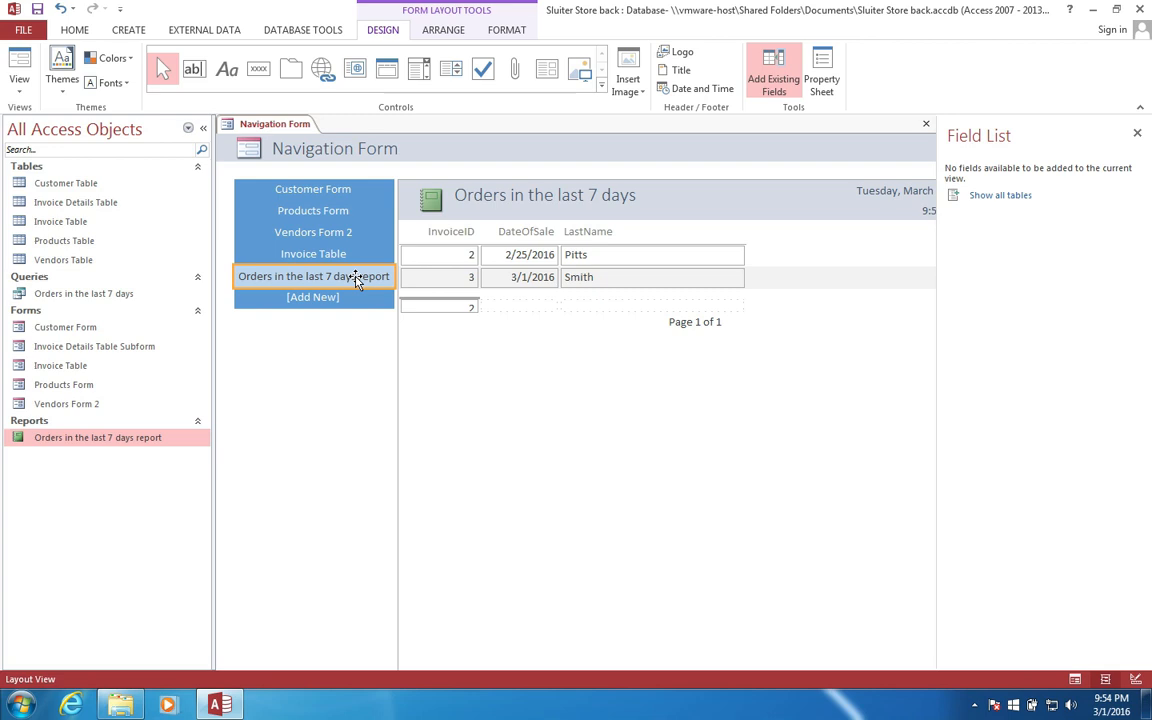
Step: Switch the navigation form to Form View and check the customer, products, vendors, invoice and report tabs
right_click(273, 126)
click(308, 195)
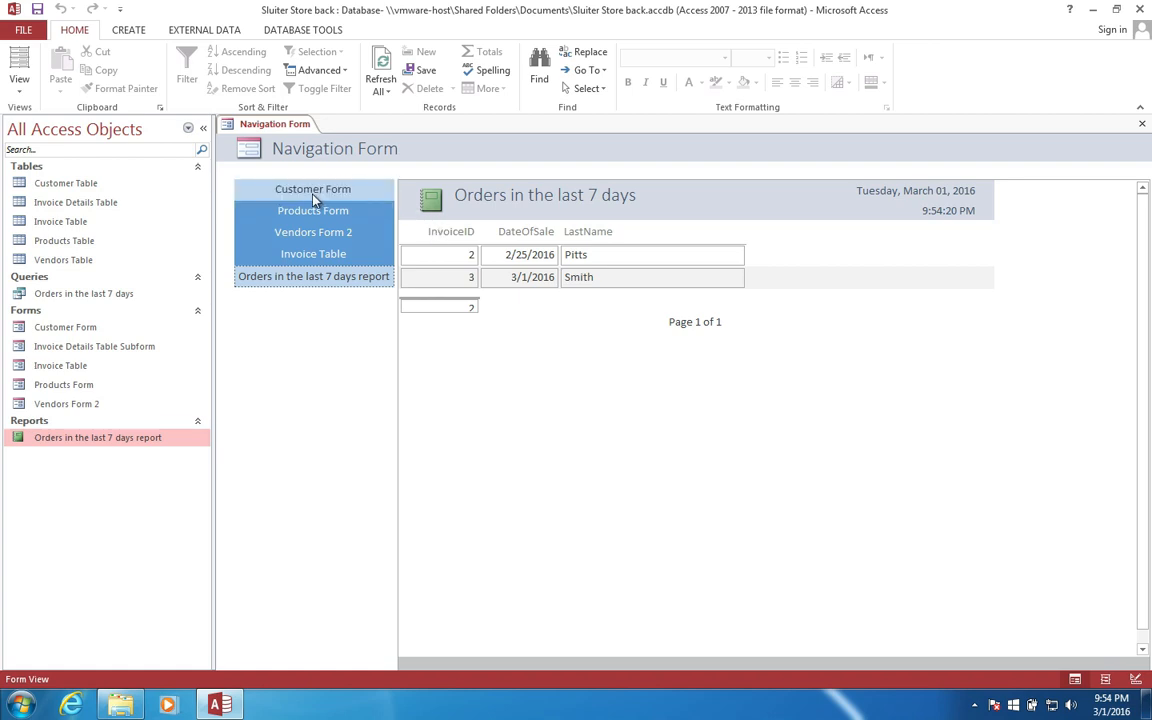
click(305, 211)
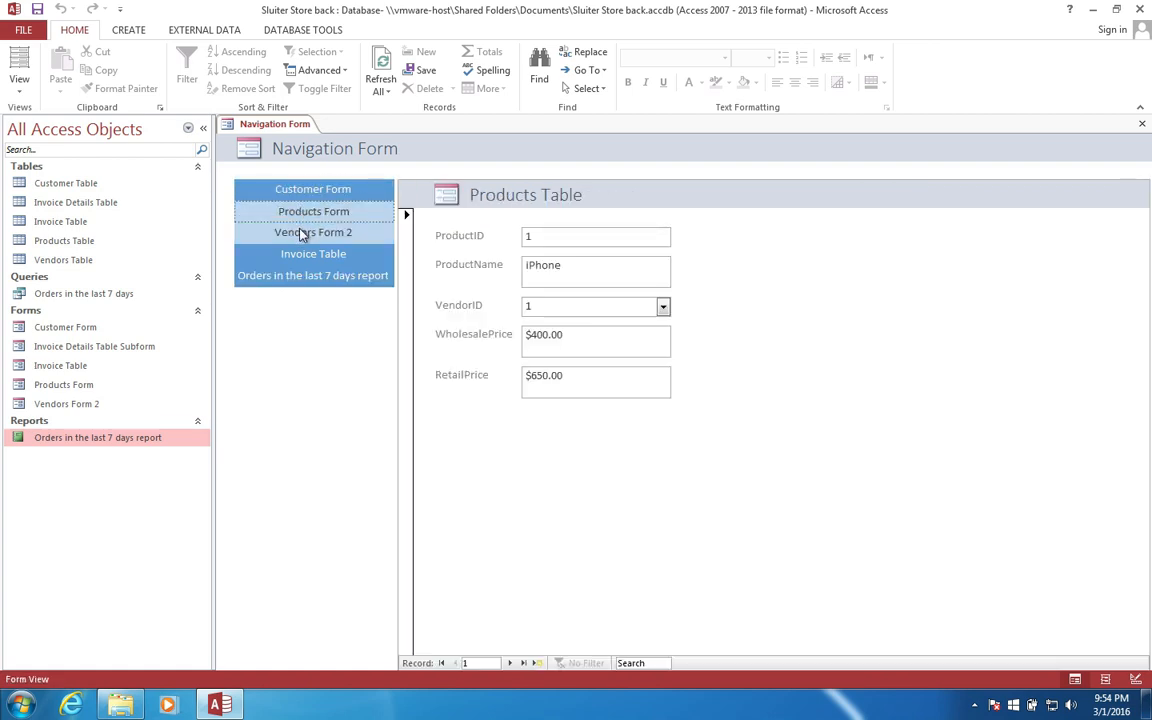
click(303, 232)
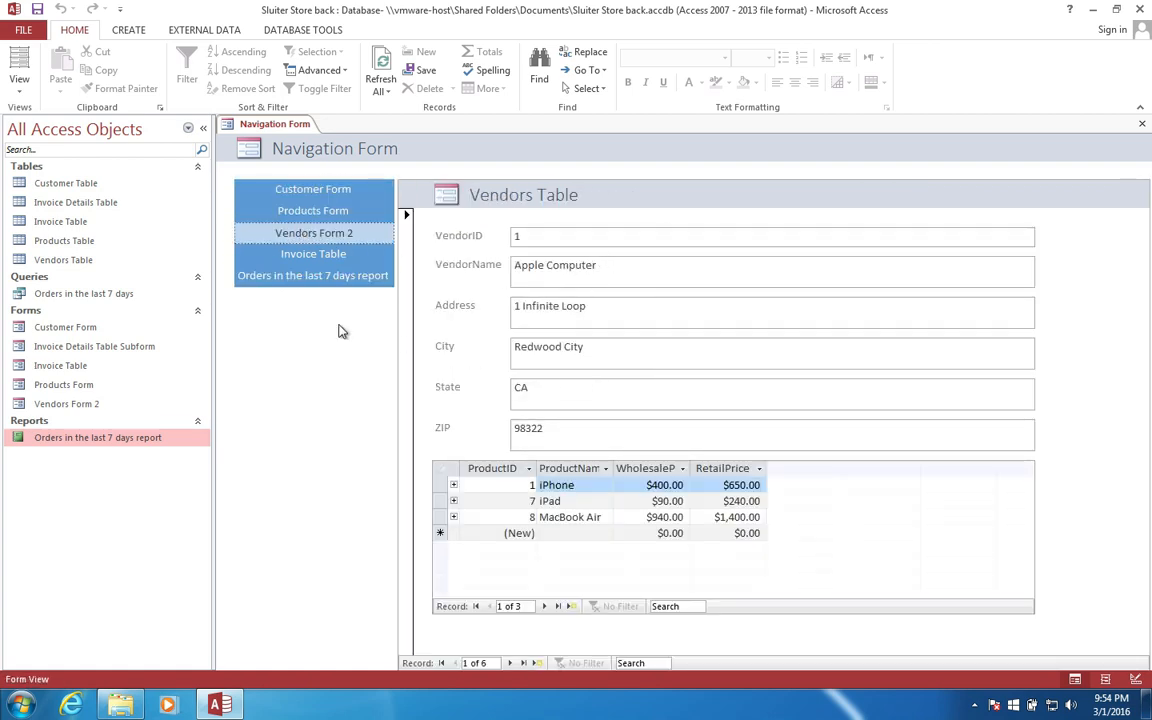
click(316, 258)
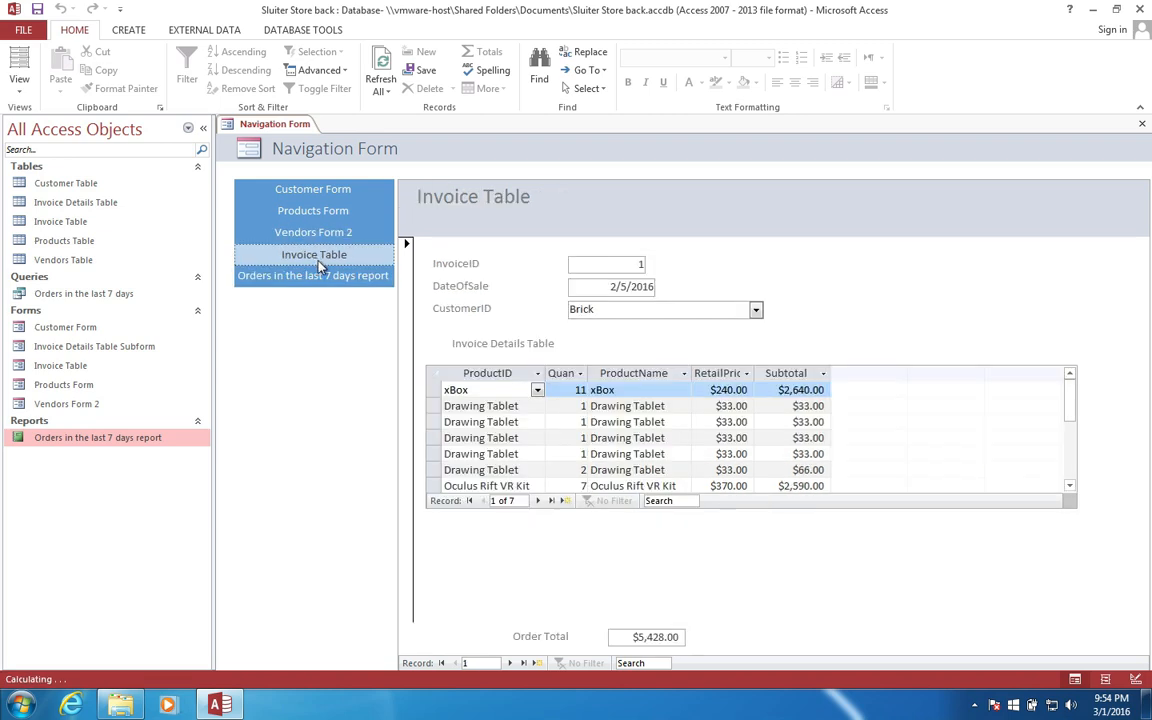
click(320, 284)
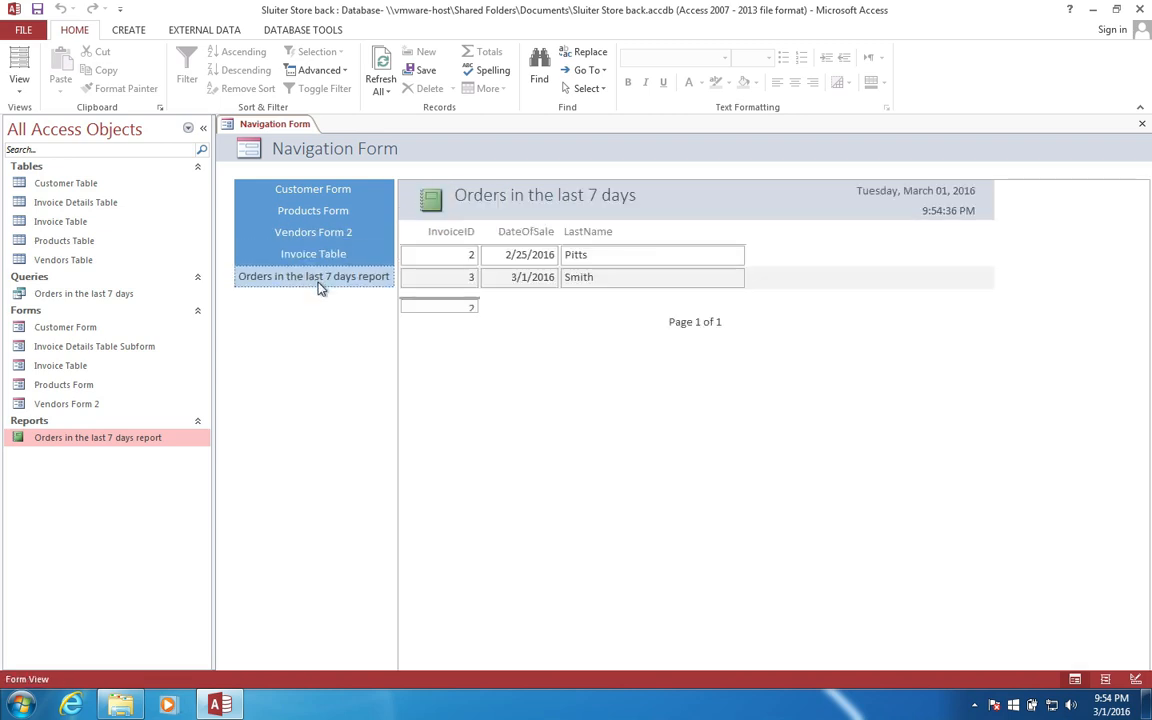
click(314, 192)
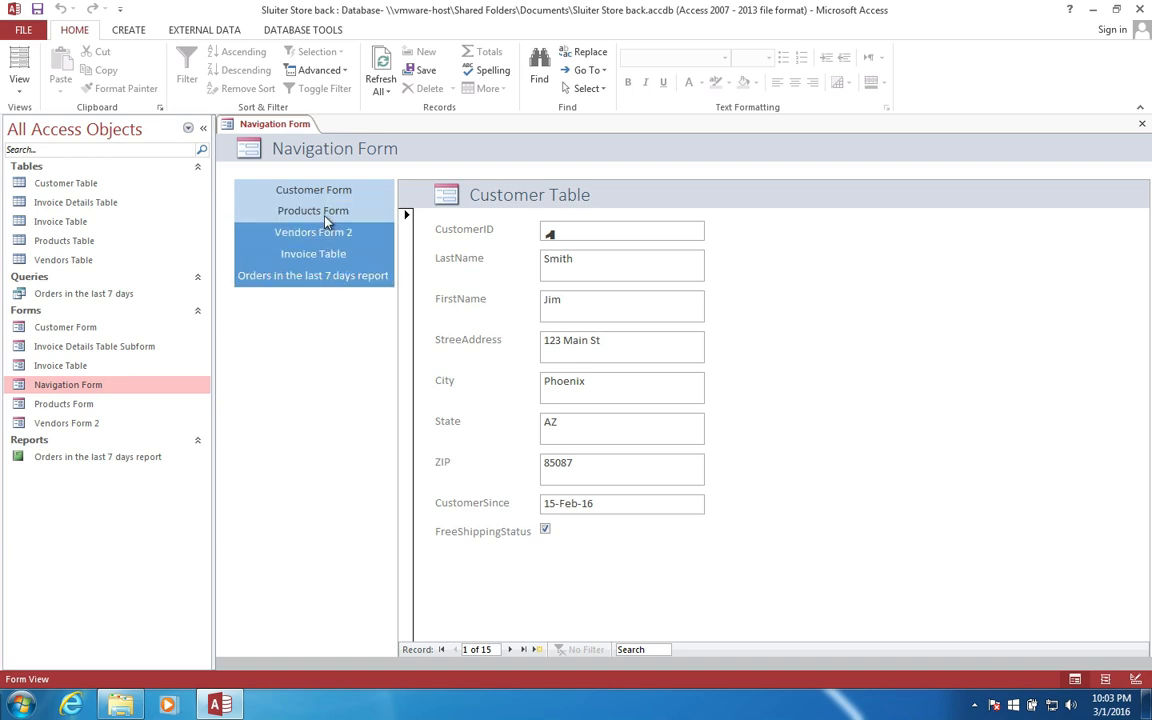
click(324, 219)
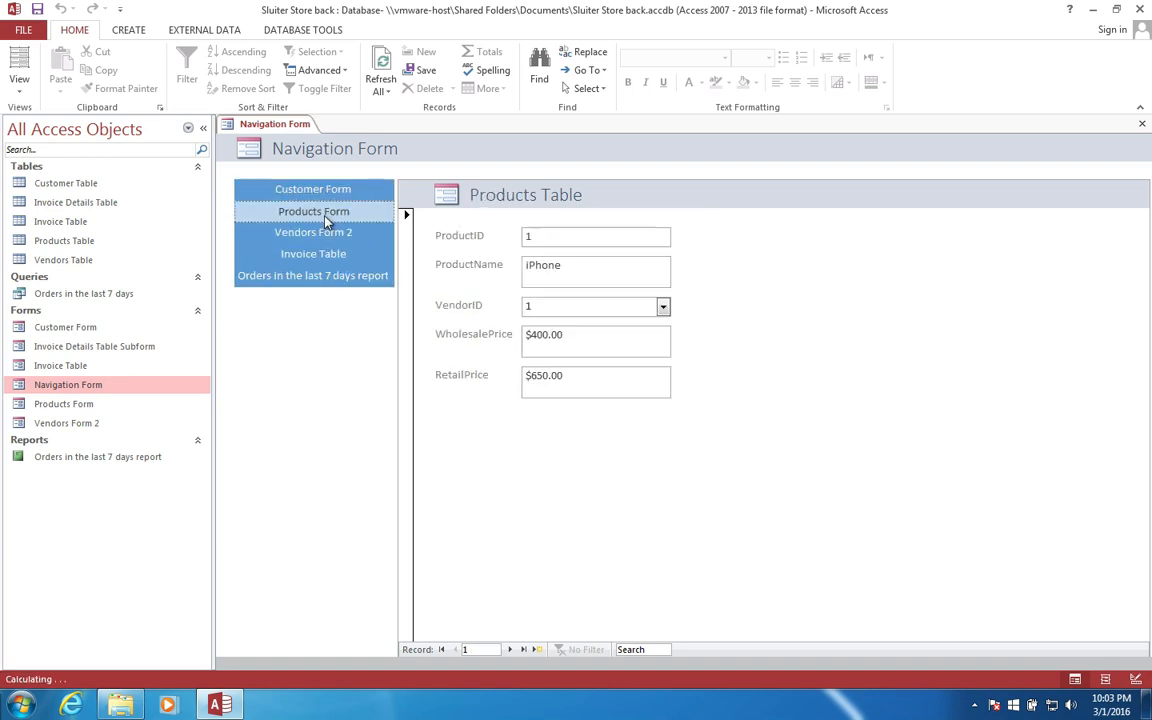
click(313, 232)
click(313, 254)
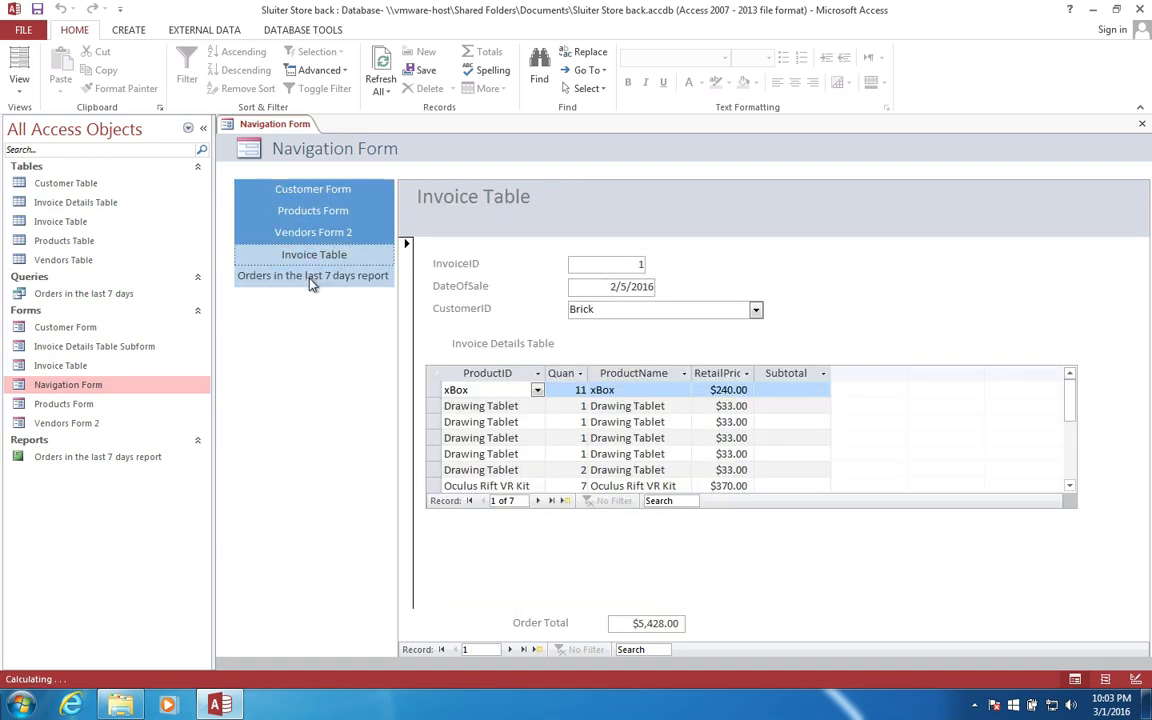
click(313, 276)
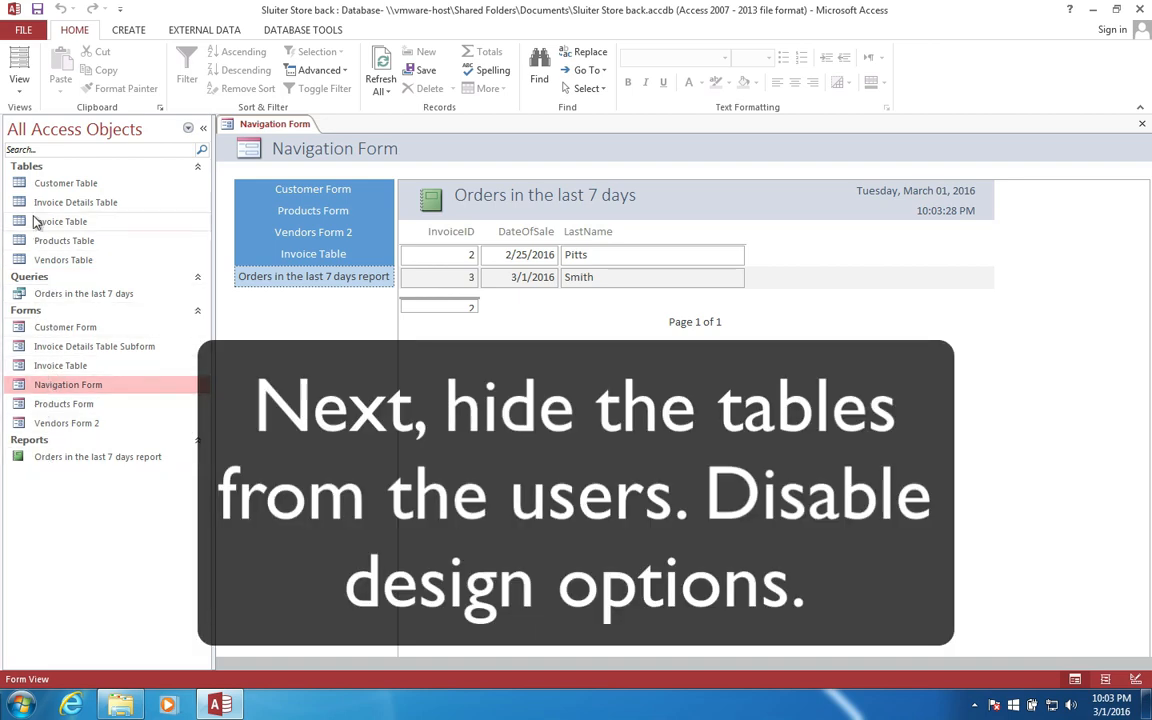
Step: Close the navigation form, then save a copy of the database as Sluiter Store back2 and enable its content as a trusted document
right_click(279, 128)
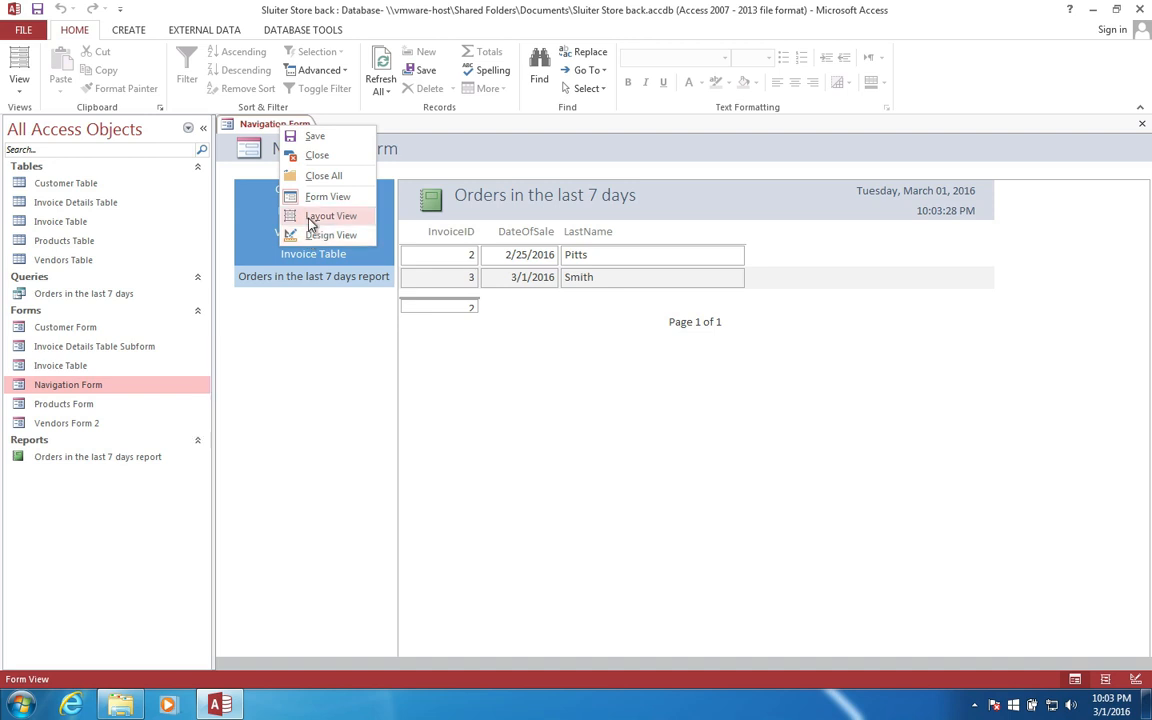
click(316, 157)
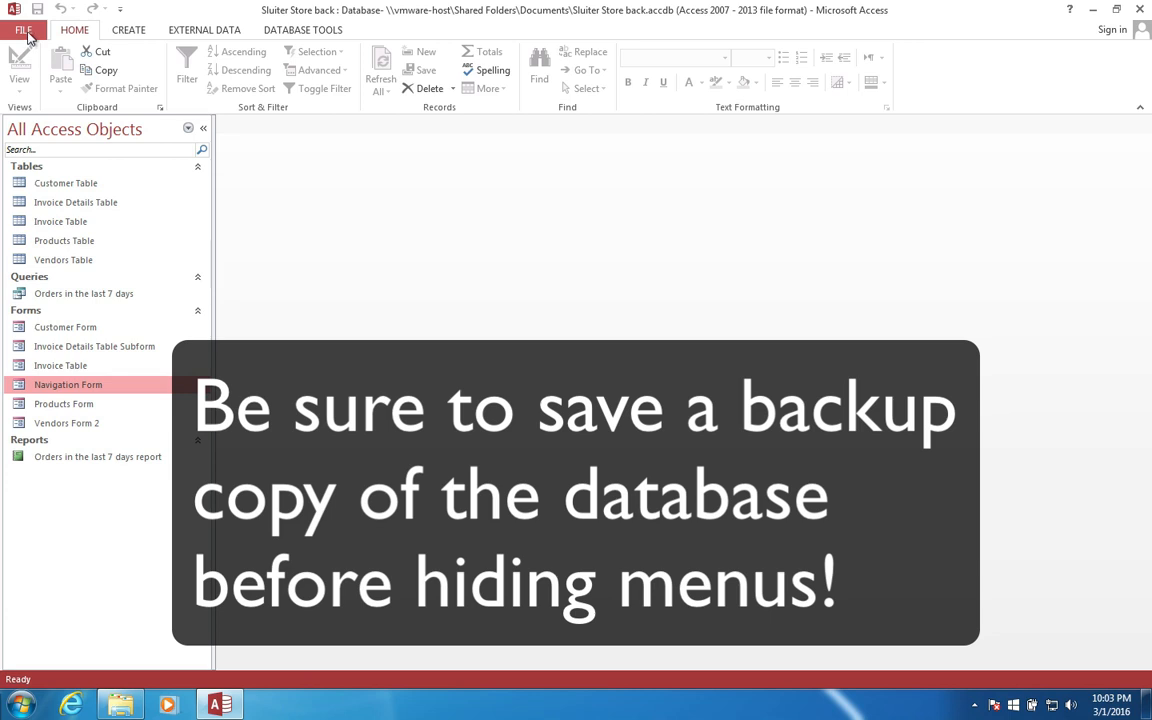
click(25, 31)
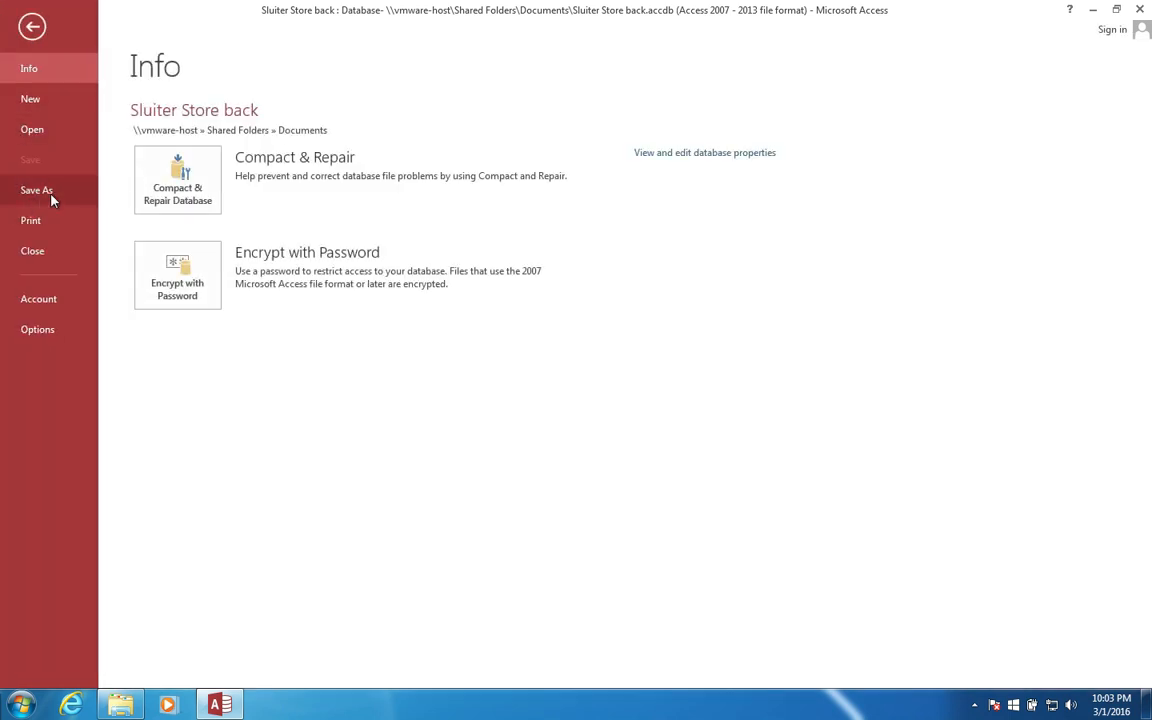
click(55, 192)
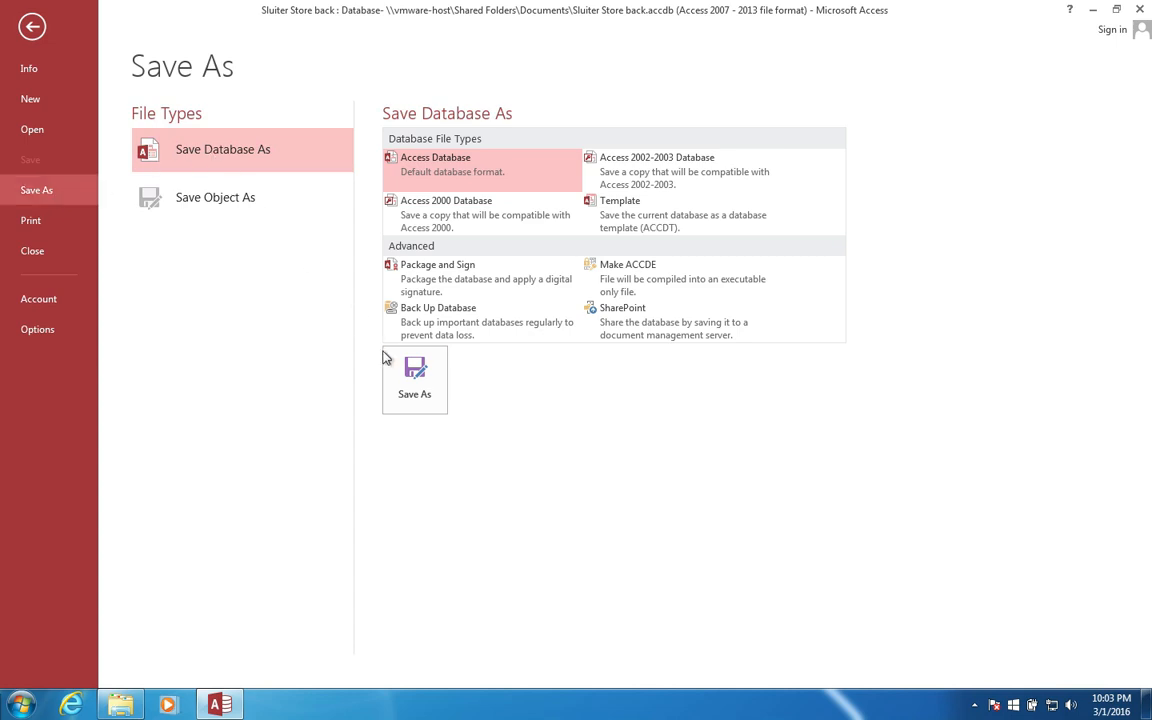
click(405, 378)
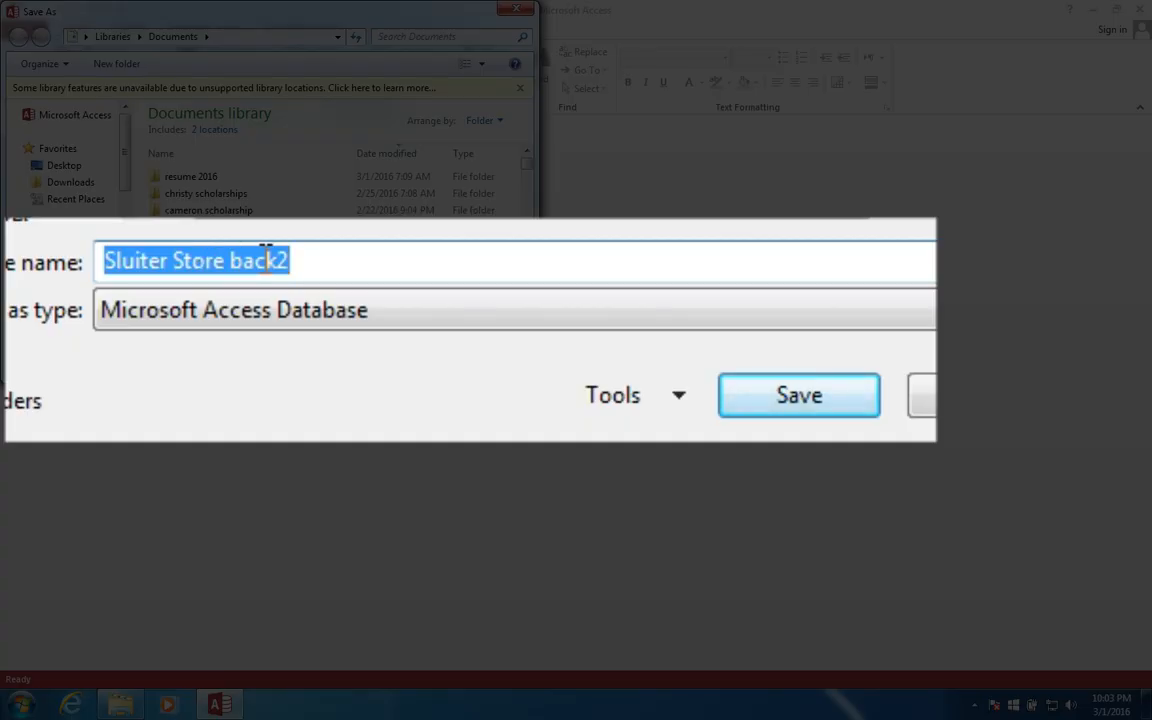
double_click(272, 258)
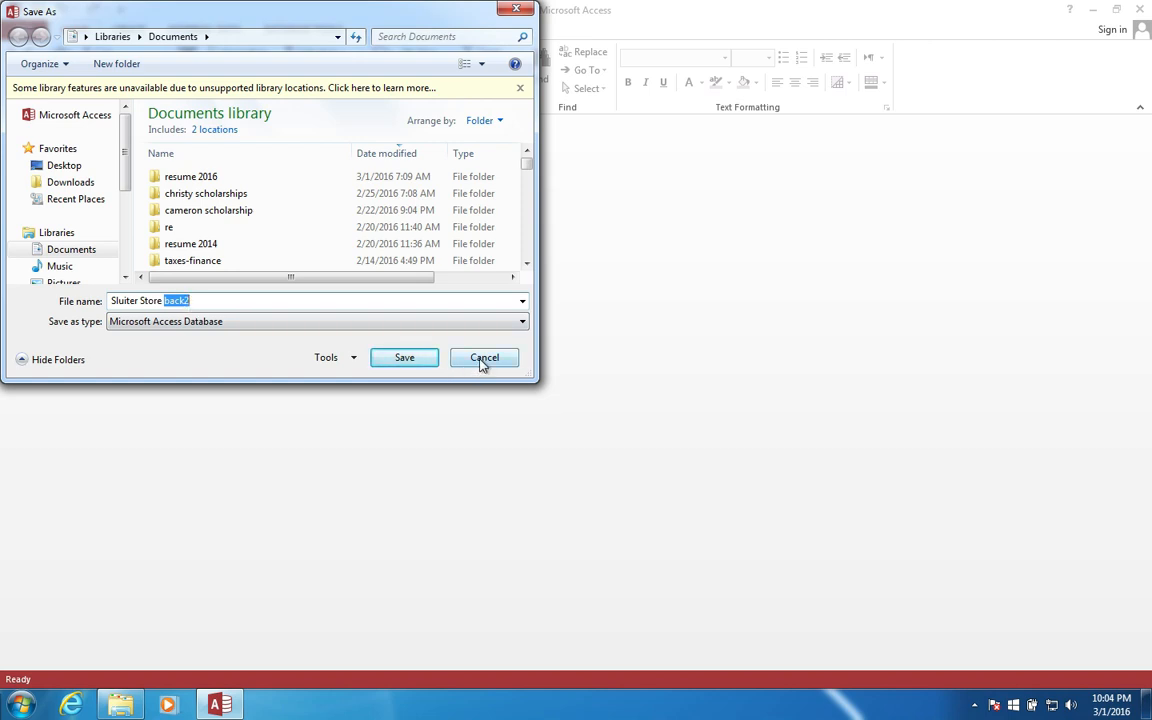
click(385, 358)
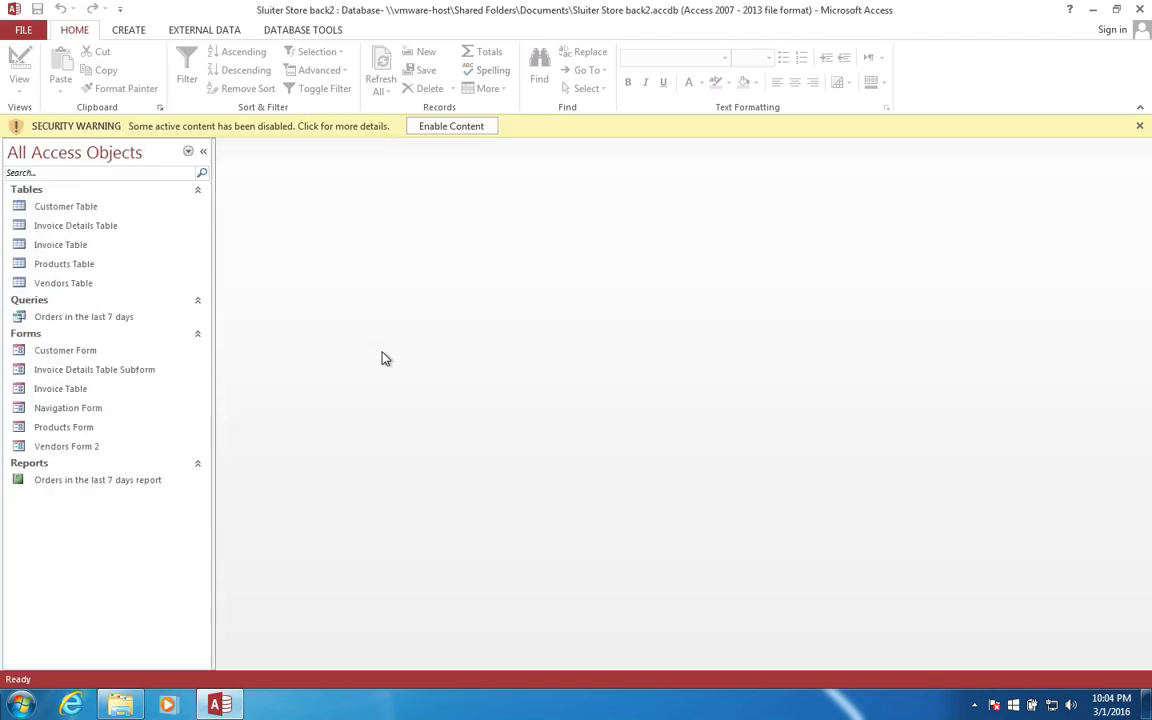
click(445, 131)
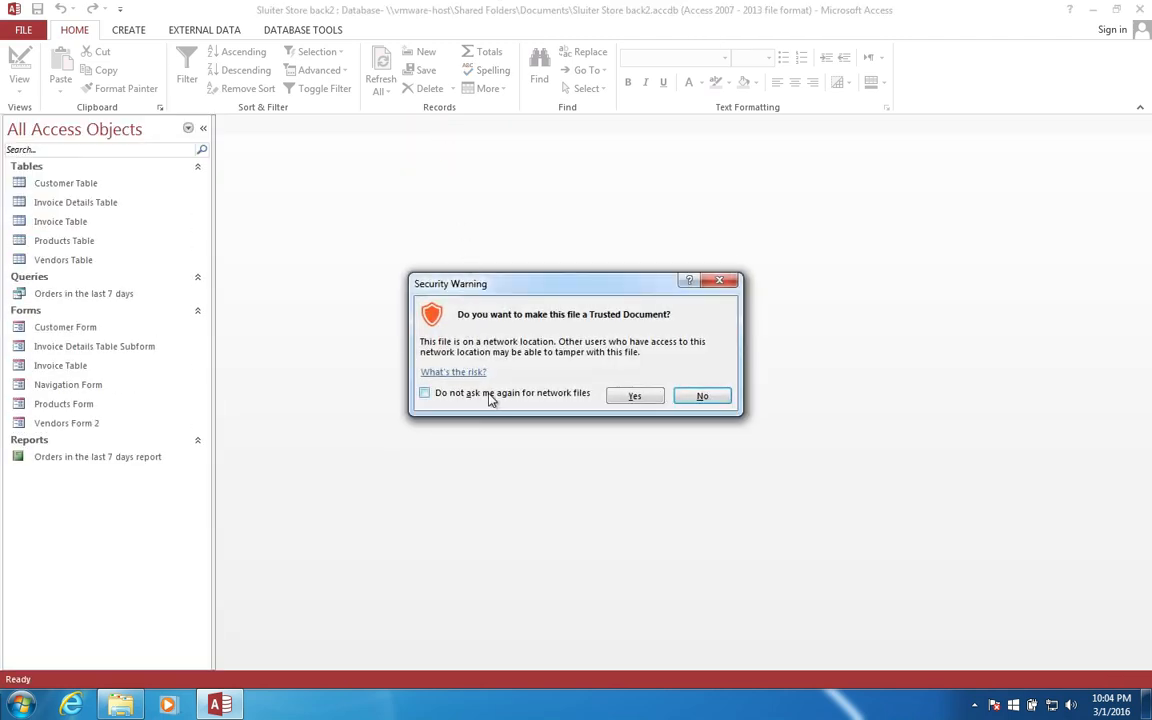
click(632, 397)
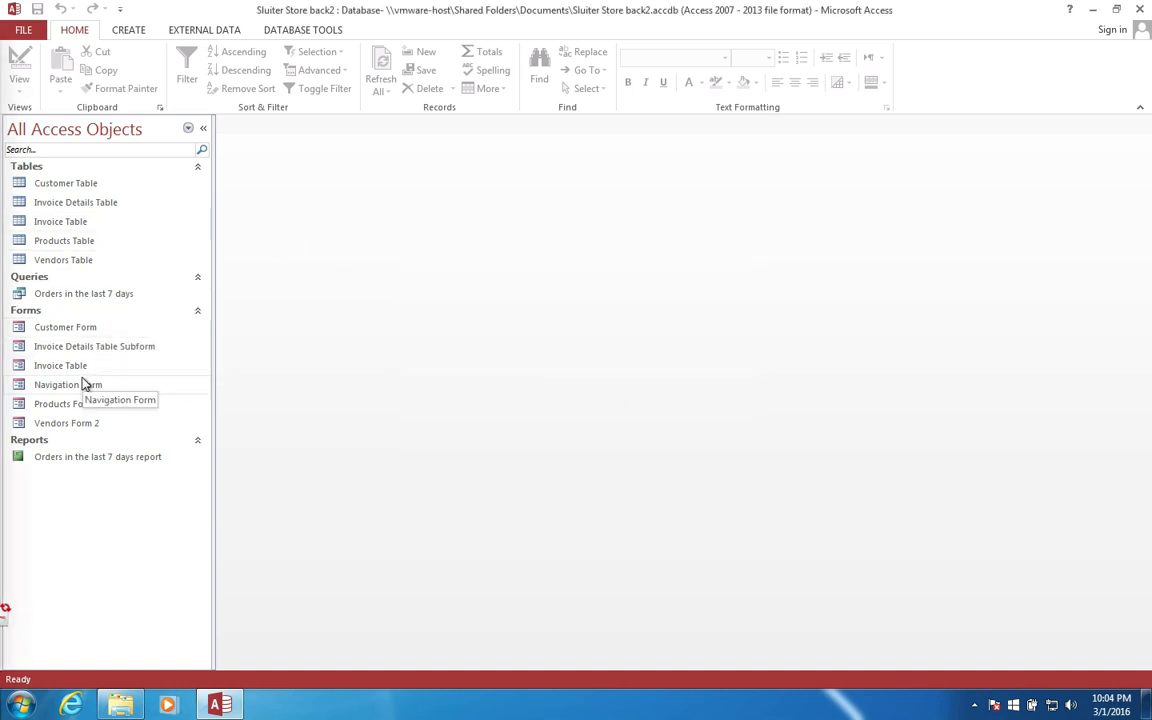
Step: In the current database options, set the application title to Sluiter Store and the display form to Navigation Form
click(30, 30)
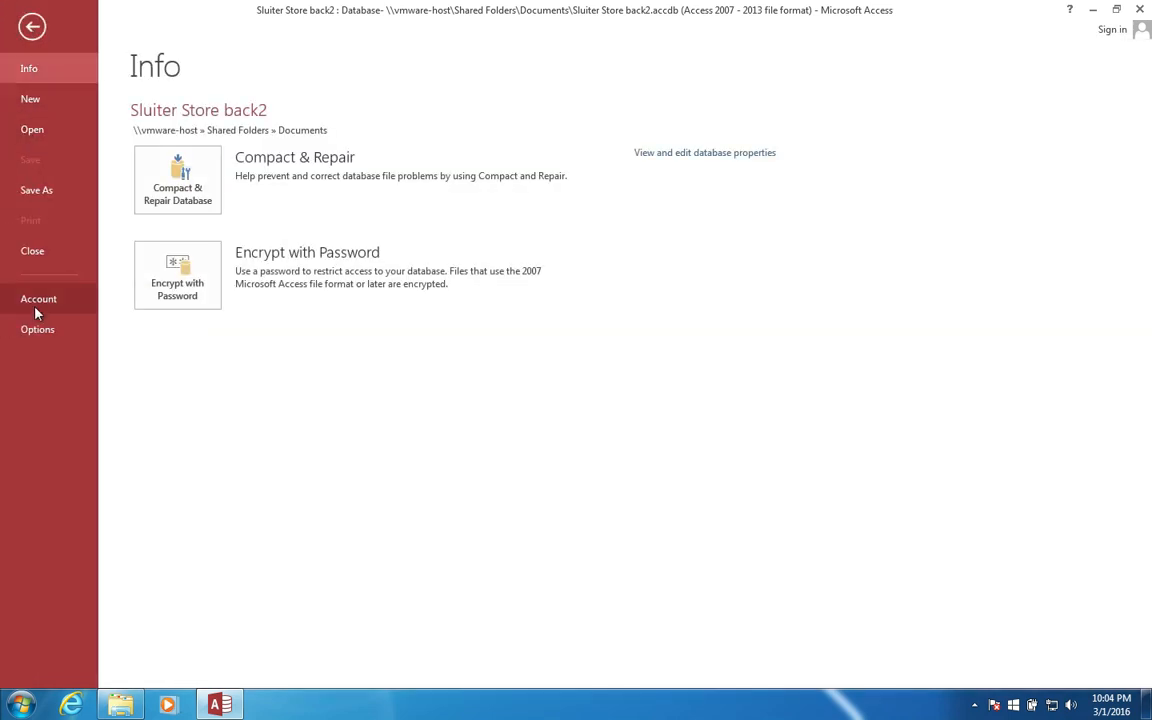
click(37, 331)
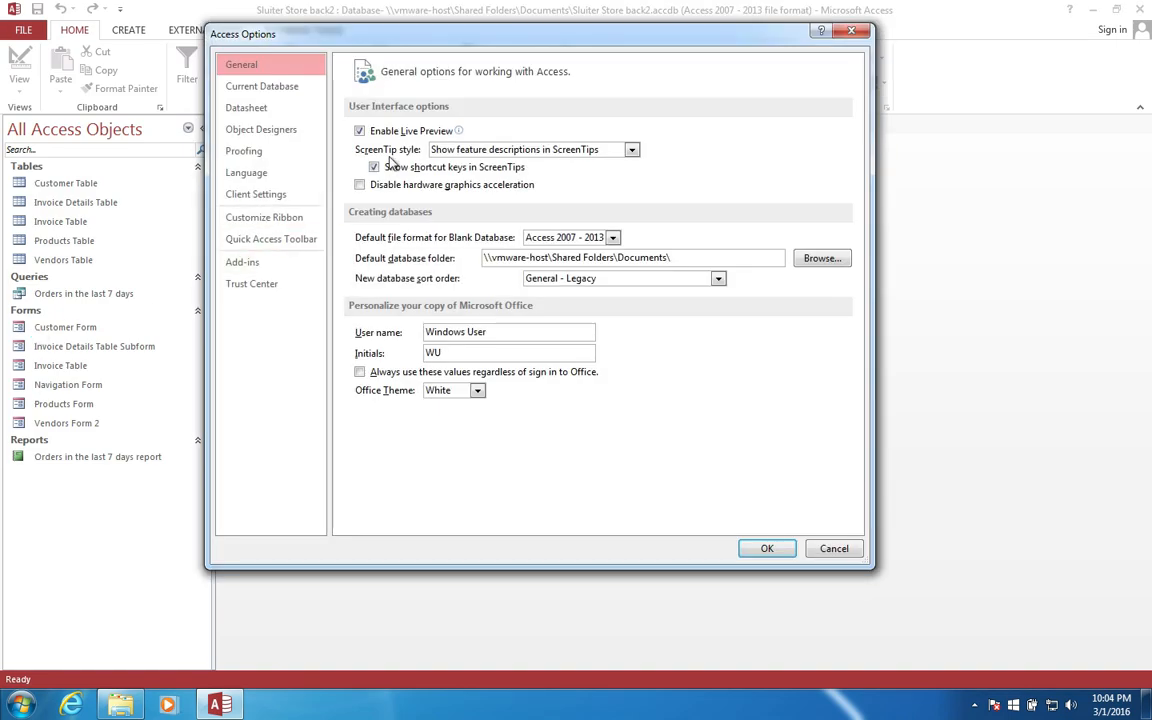
click(261, 88)
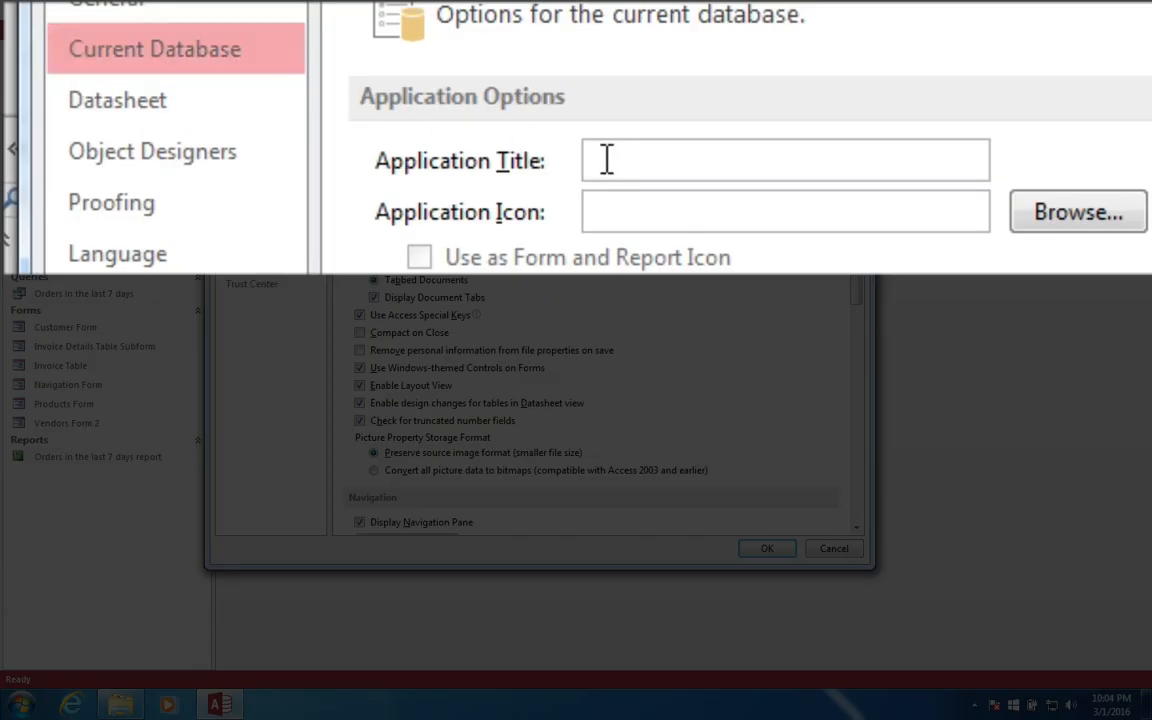
click(606, 160)
text(Sluiter Store)
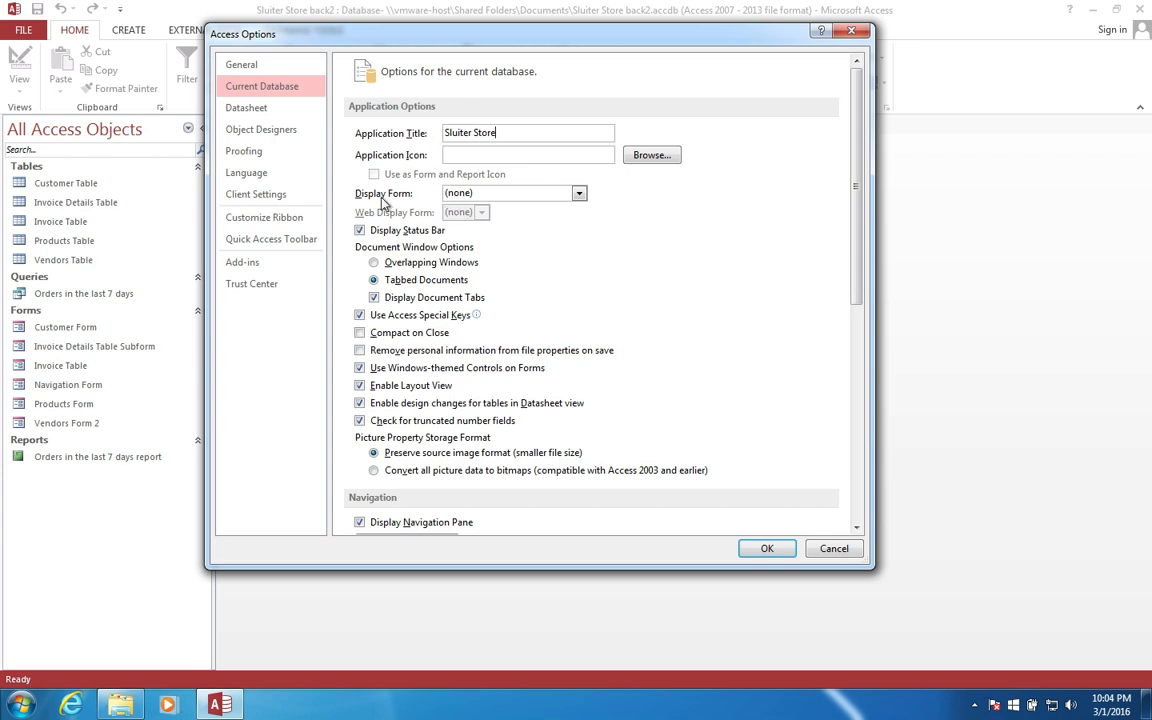
click(578, 194)
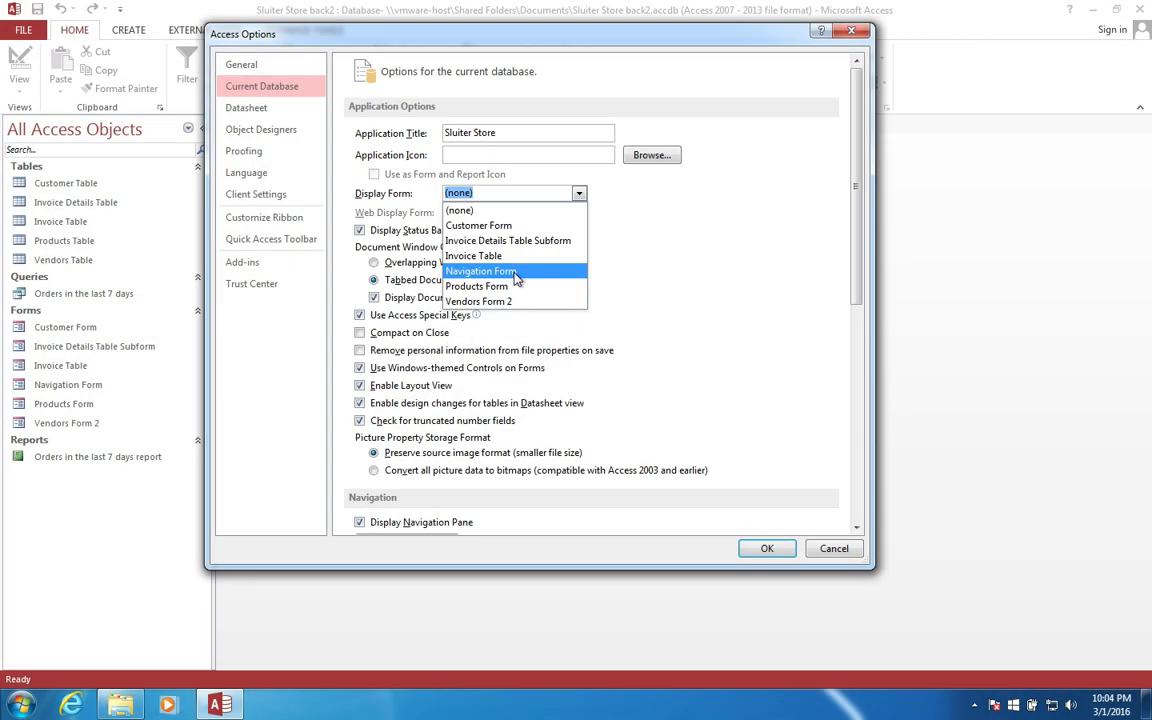
click(516, 271)
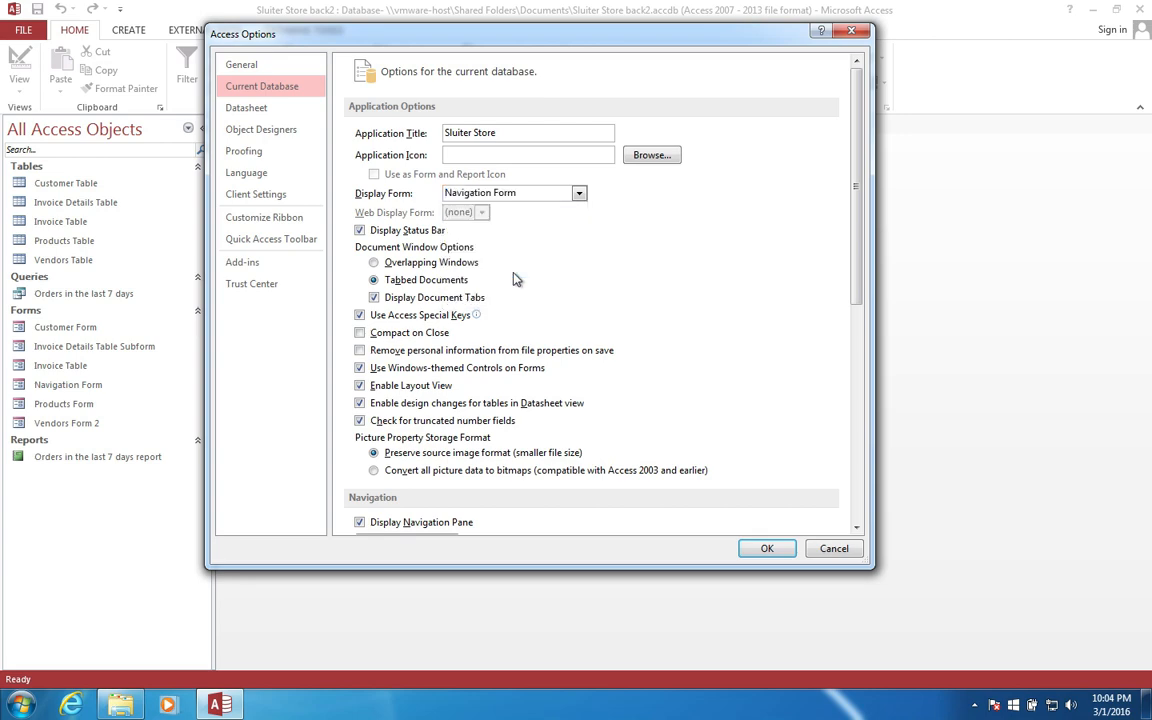
Step: Turn off Display Navigation Pane and Allow Full Menus for the current database and apply the options
drag(855, 260, 822, 402)
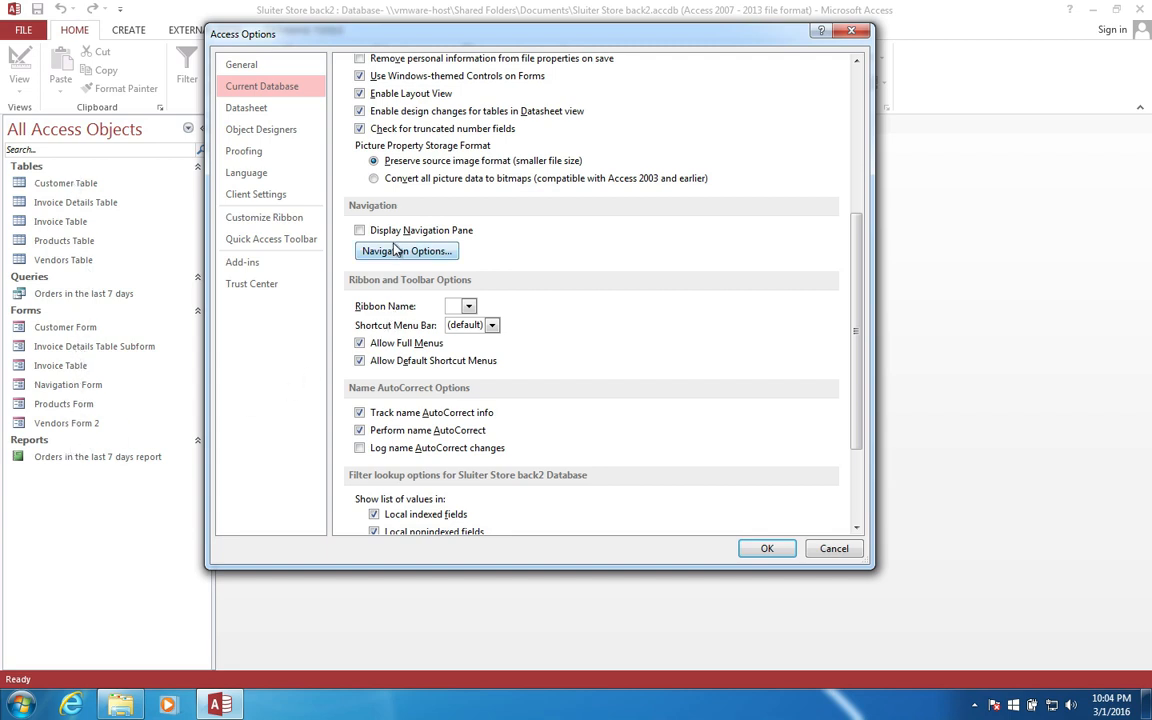
click(360, 344)
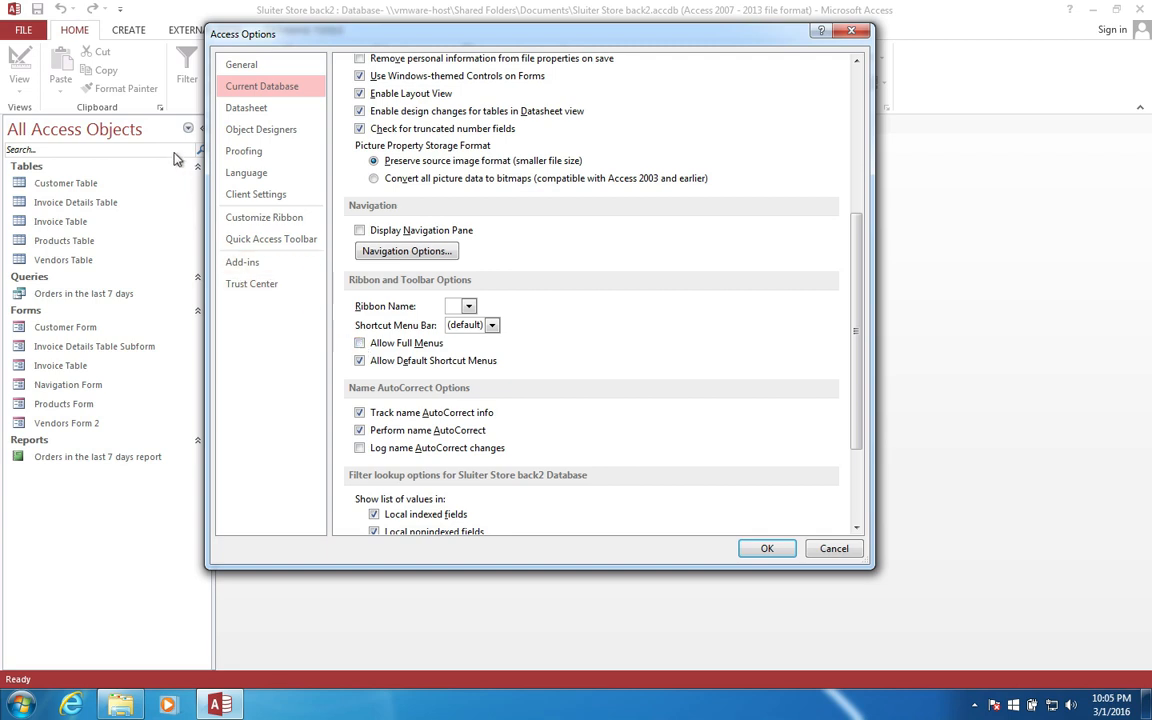
click(769, 549)
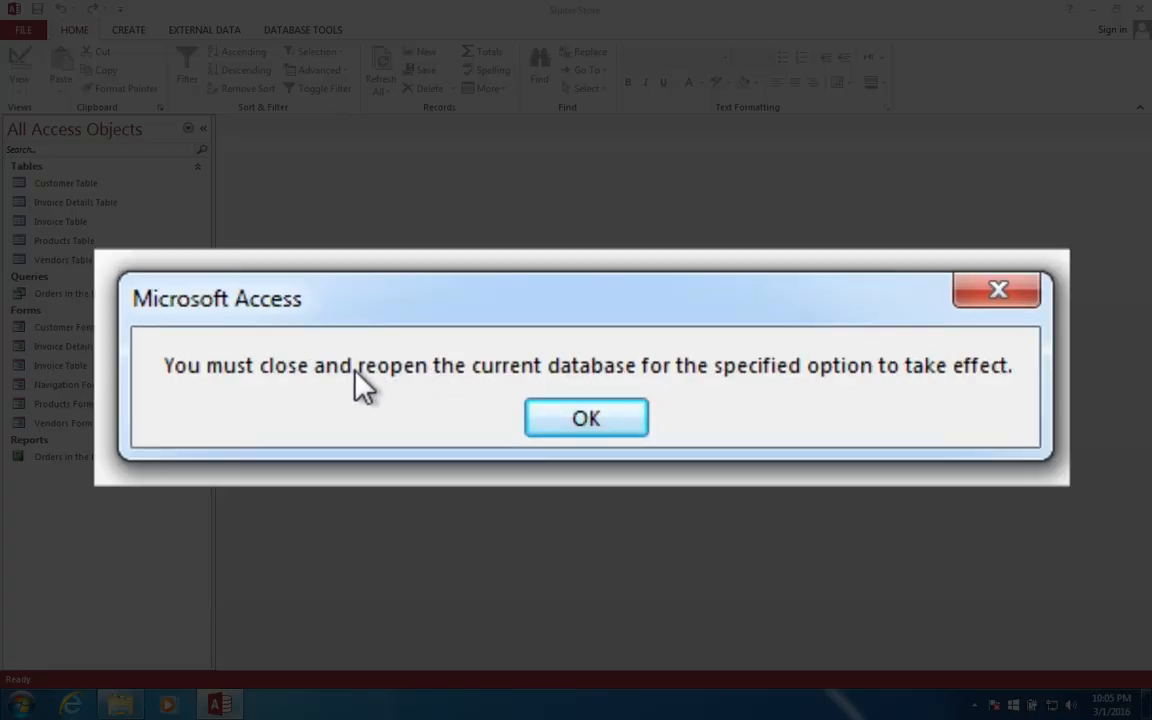
click(590, 419)
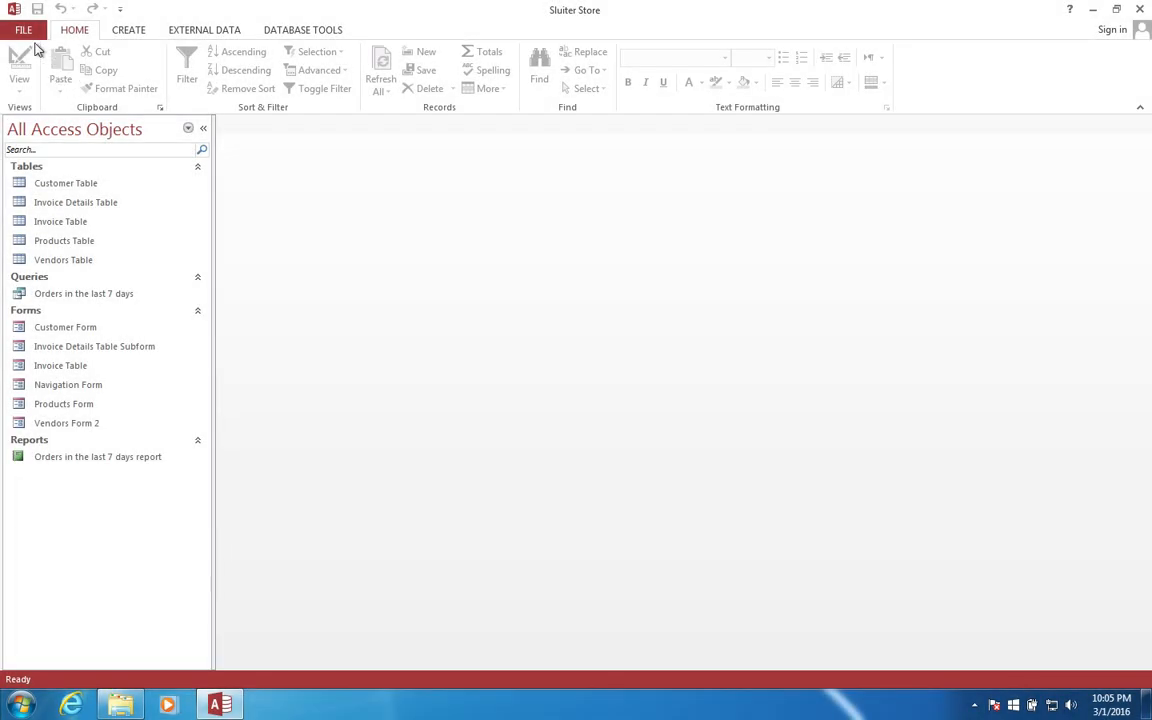
Step: Close and reopen the Sluiter Store back2 database, then collapse the ribbon
click(31, 35)
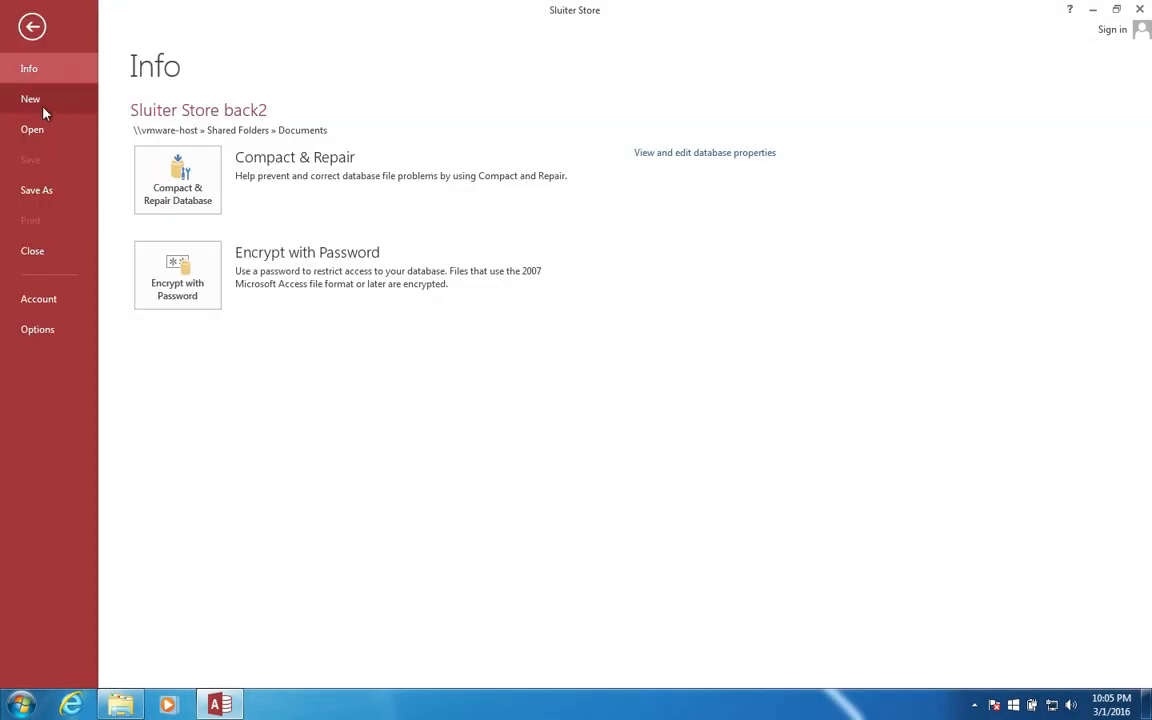
click(41, 249)
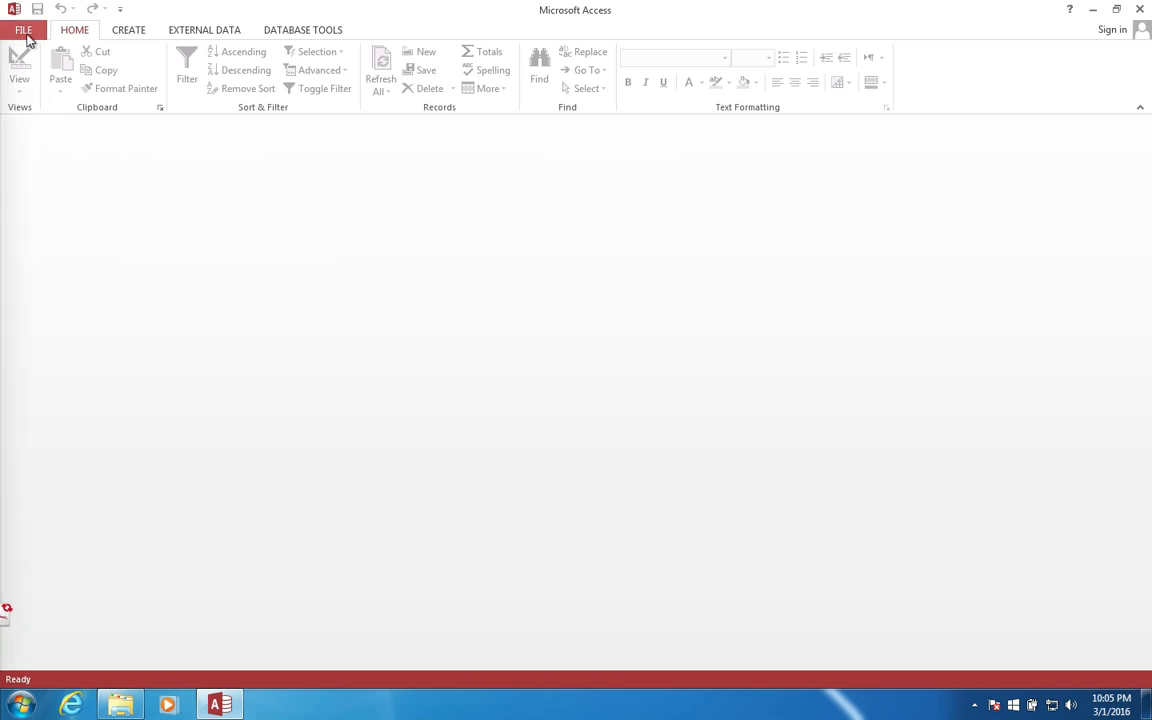
click(25, 32)
click(32, 129)
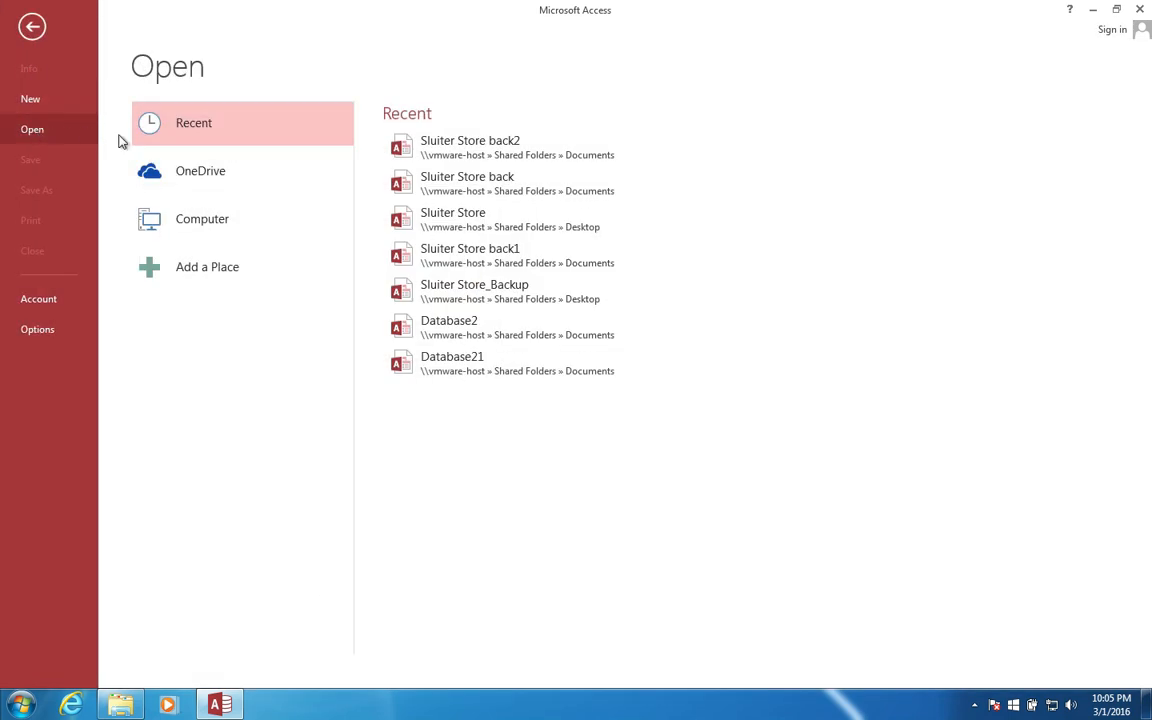
click(444, 148)
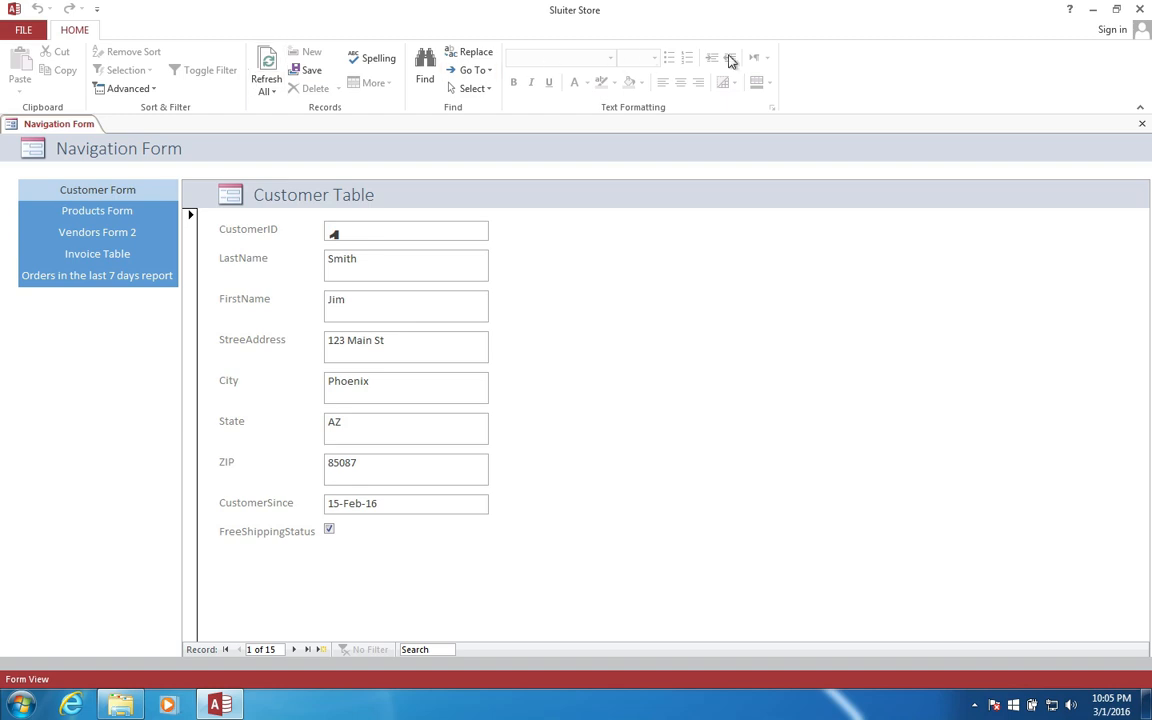
click(1141, 110)
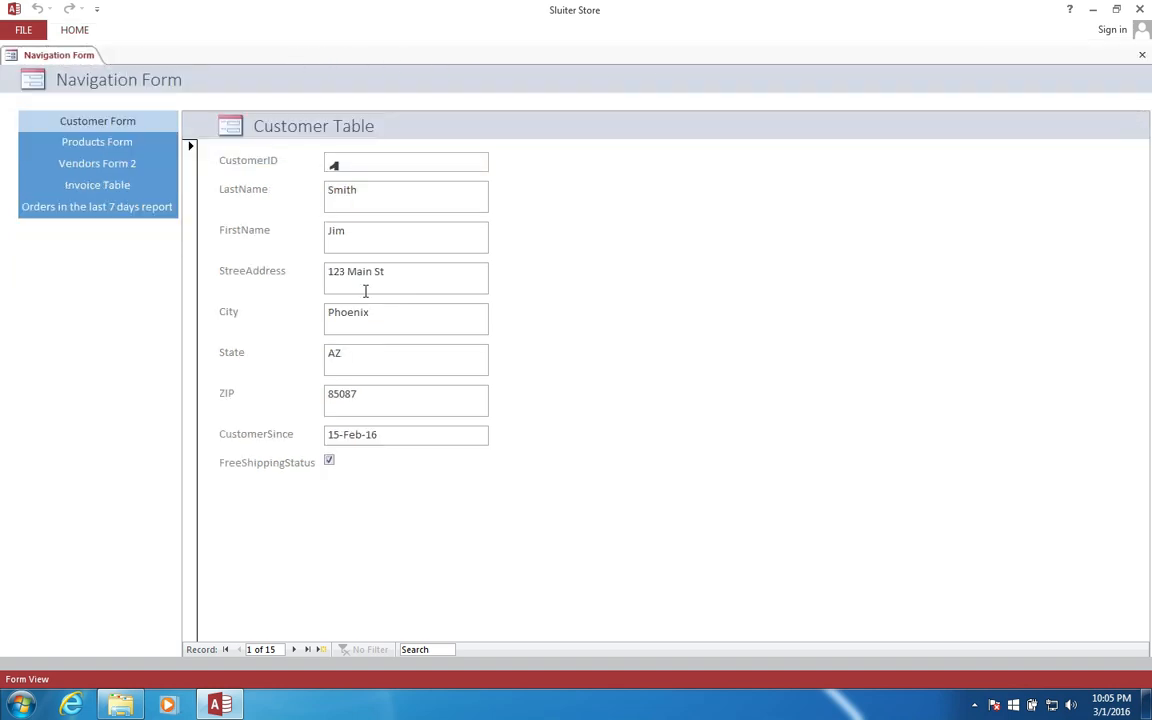
Step: Check the customer, products, vendors, invoice and 7-day orders report tabs of the navigation form in the restricted database
click(95, 143)
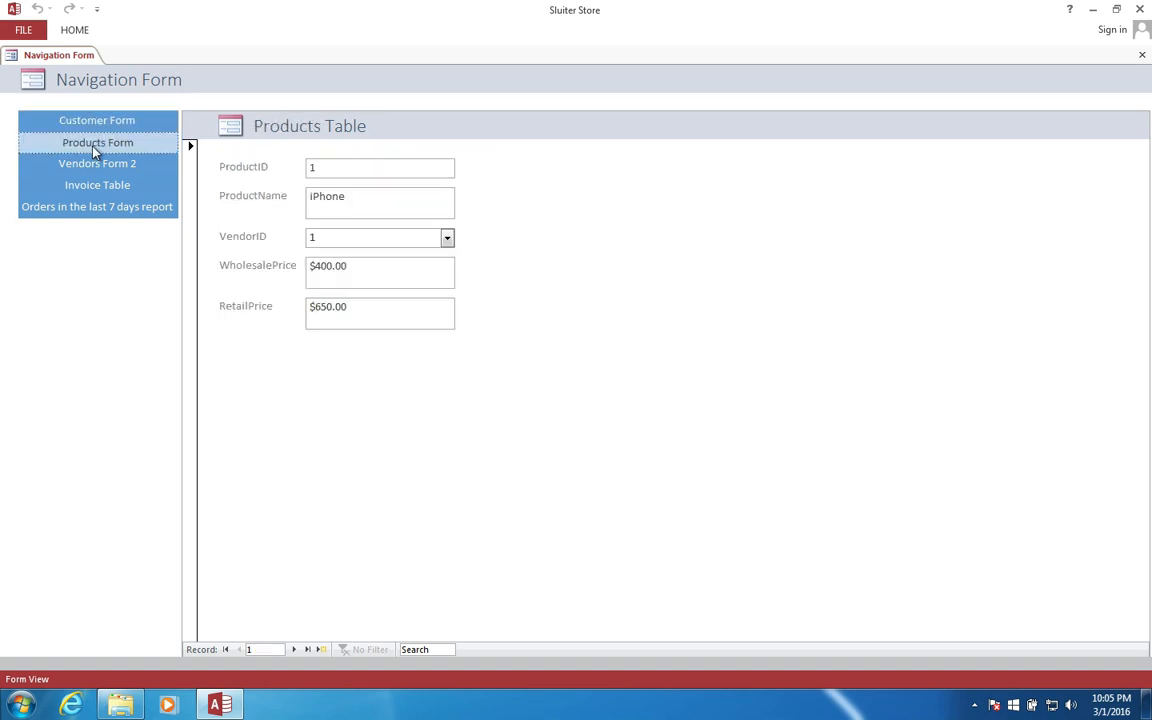
click(91, 166)
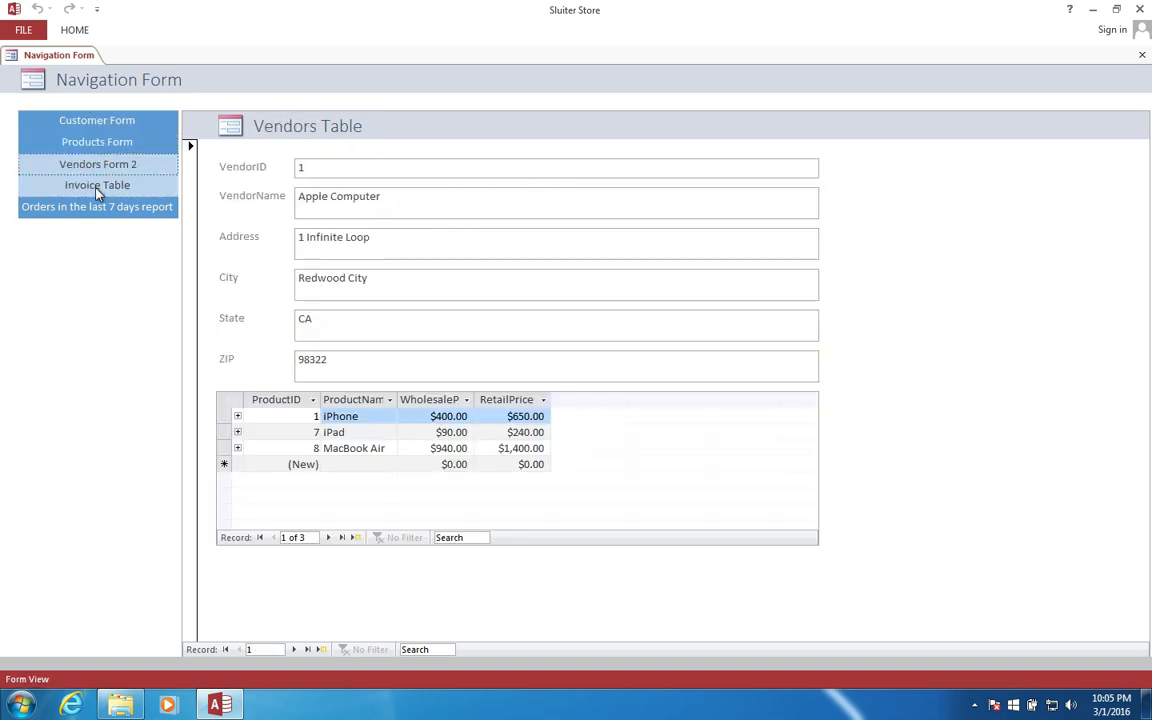
click(97, 189)
click(92, 209)
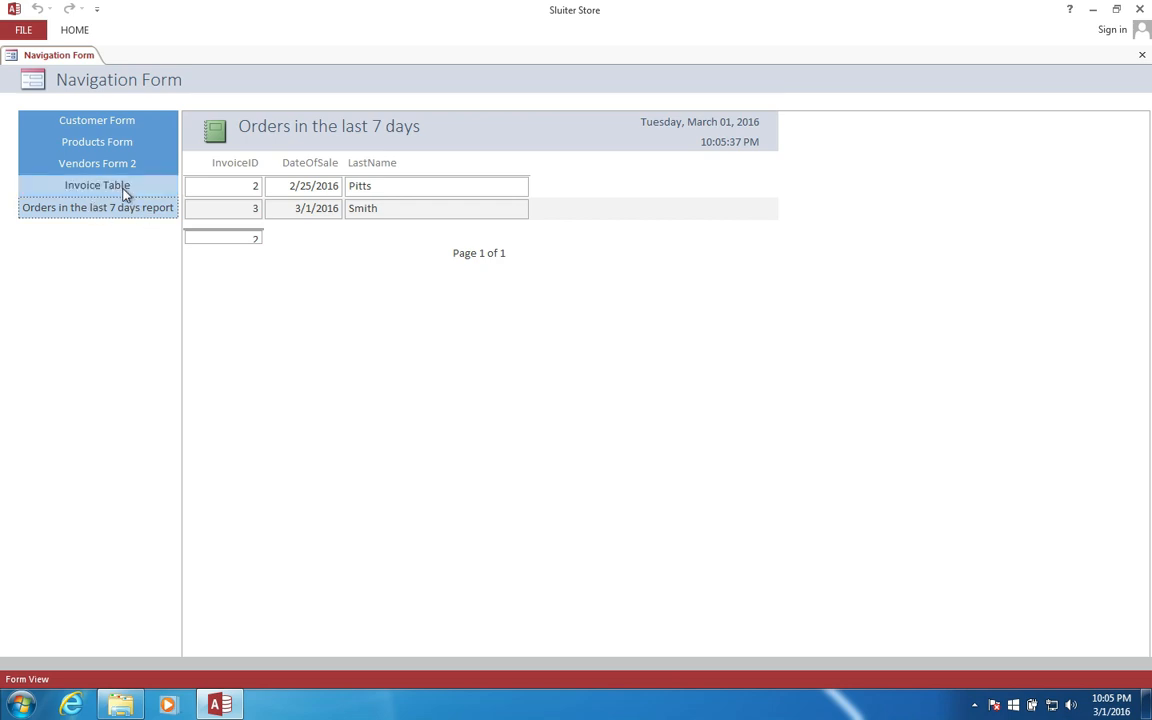
click(107, 124)
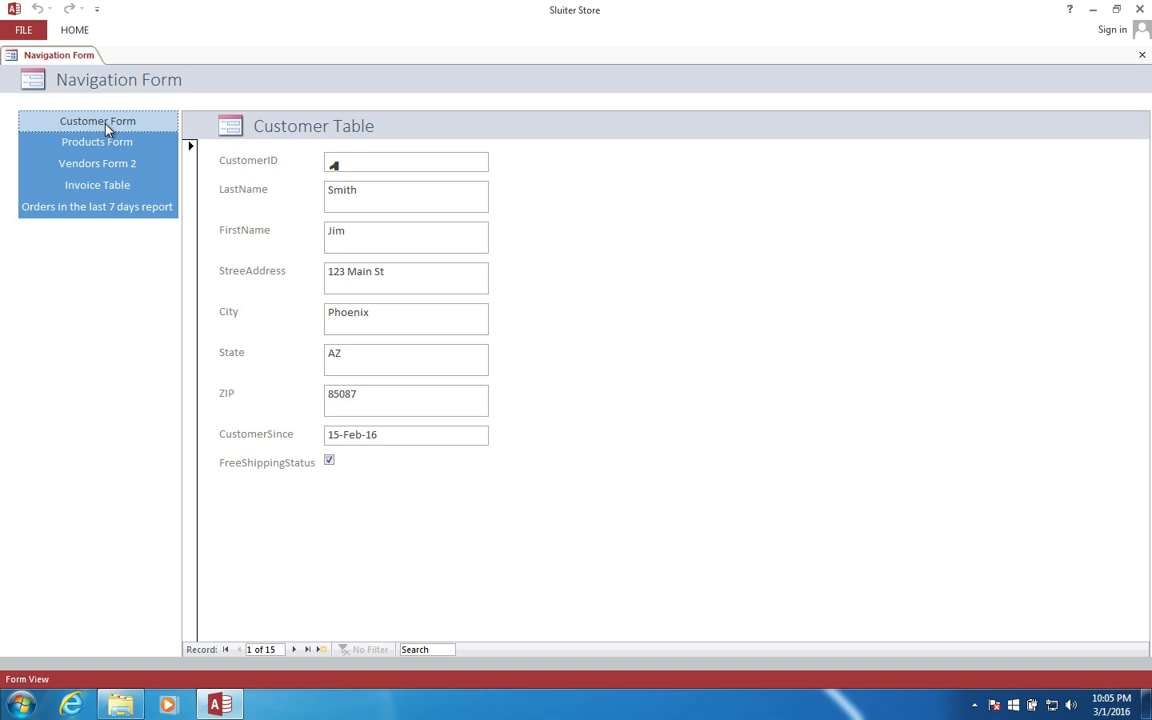
click(105, 142)
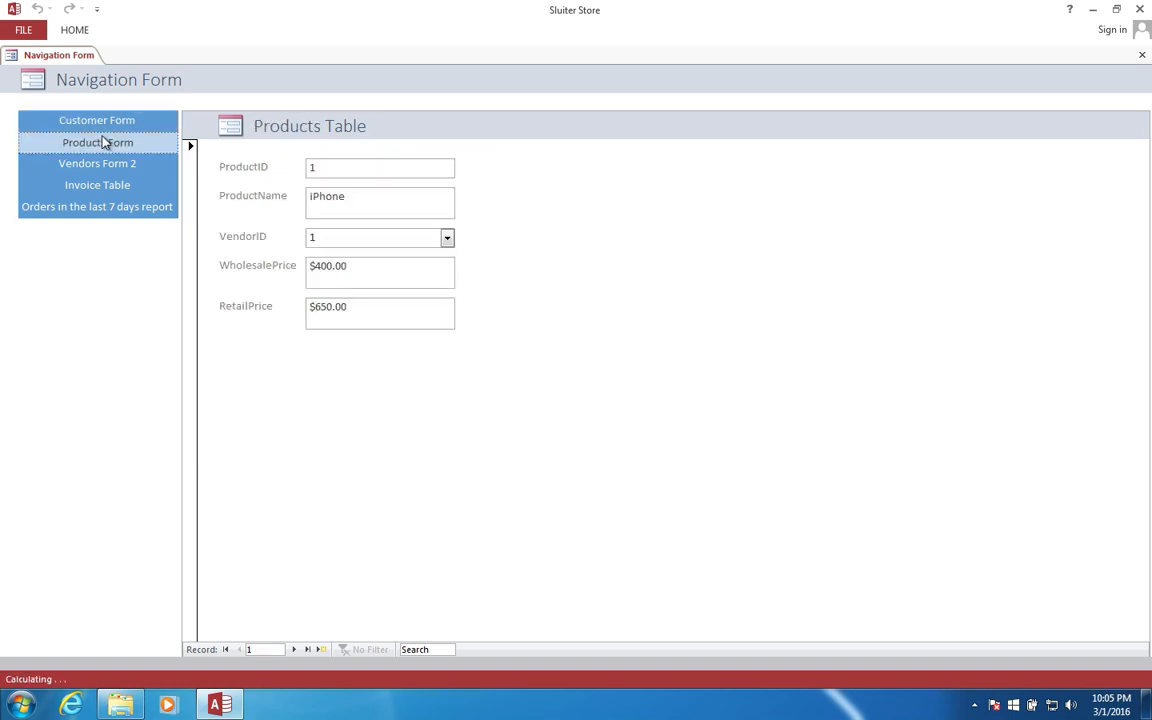
click(100, 164)
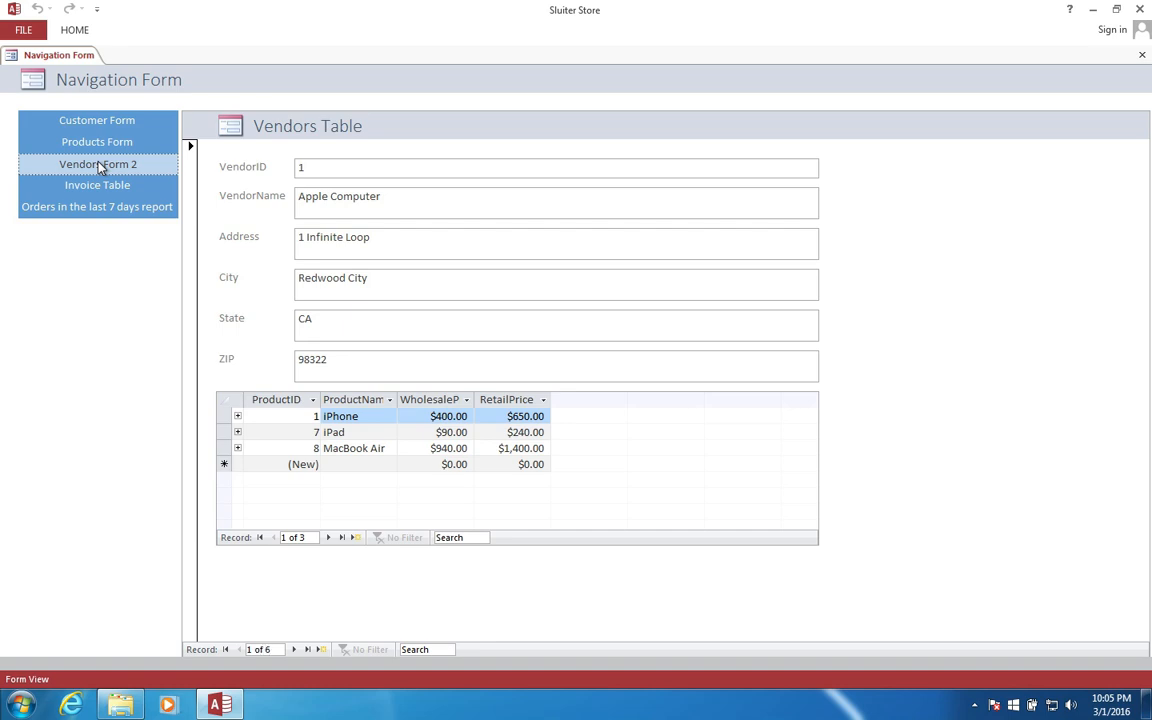
click(97, 186)
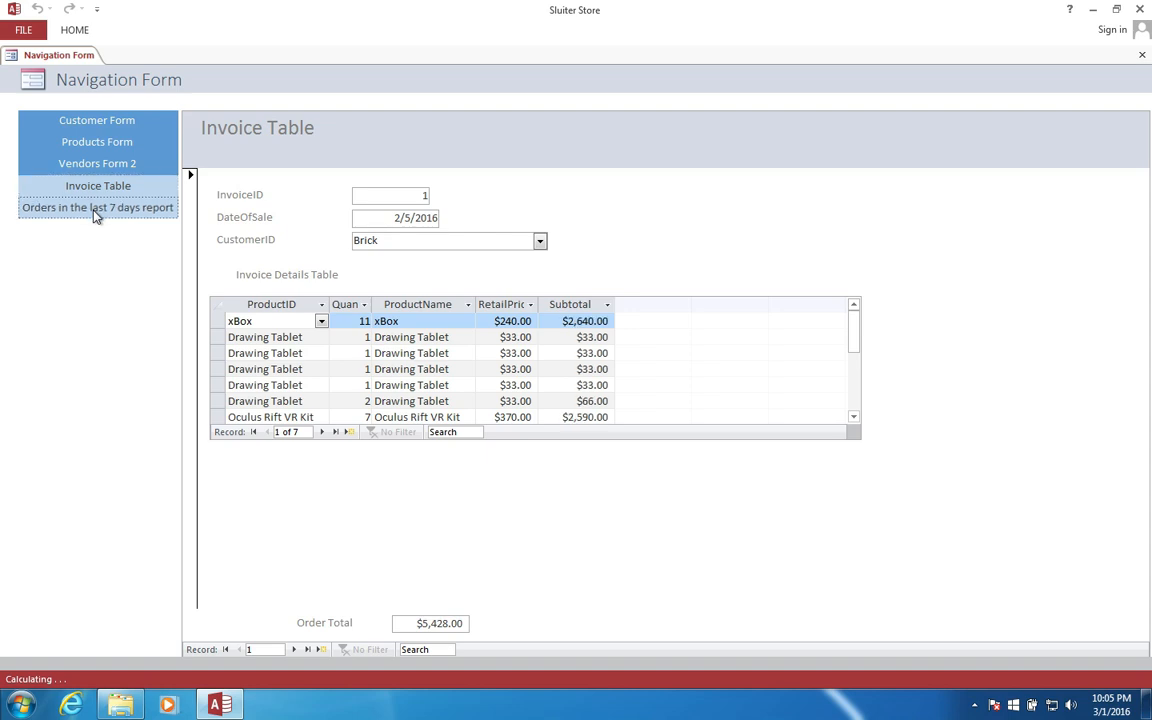